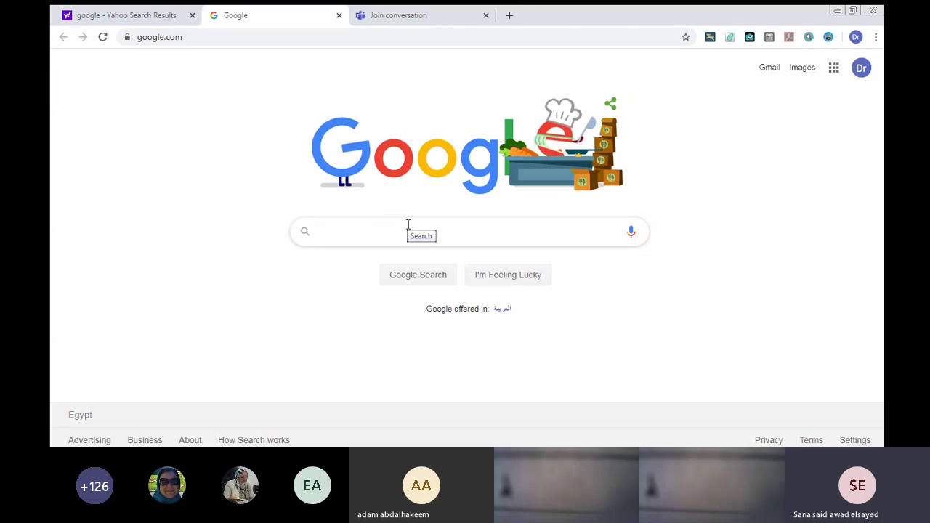
Switch the Google homepage to the other signed-in pharmacy account.
{"action": "left_click", "coordinate": [859, 68]}
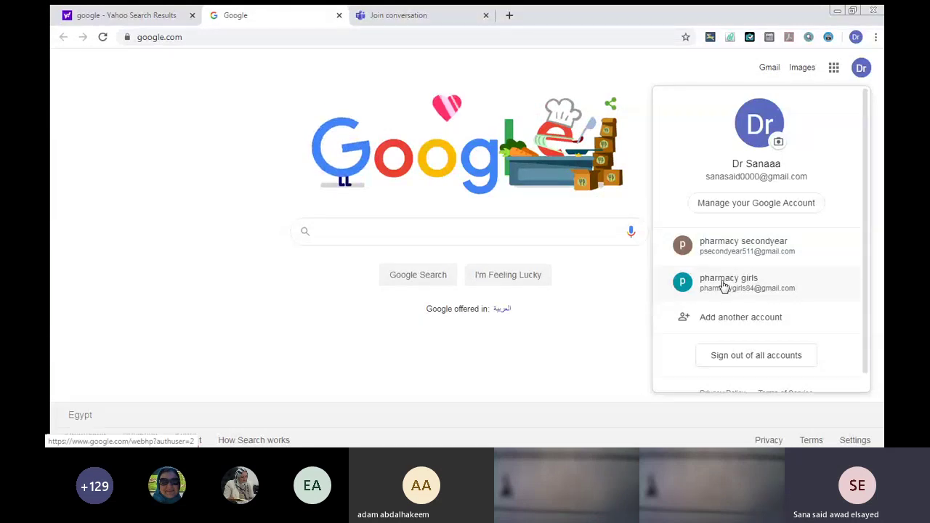
{"action": "left_click", "coordinate": [723, 285]}
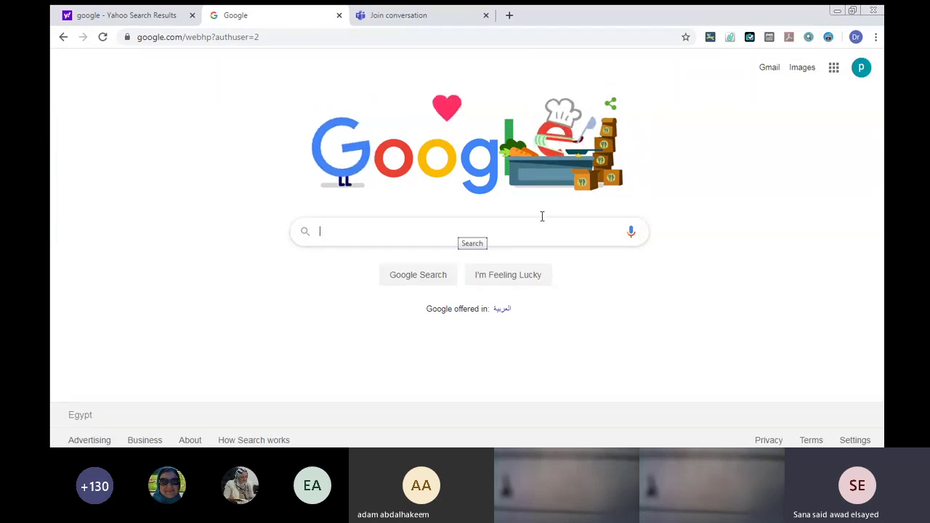
Launch Classroom from the Google apps grid to list this account's two classes.
{"action": "left_click", "coordinate": [834, 69]}
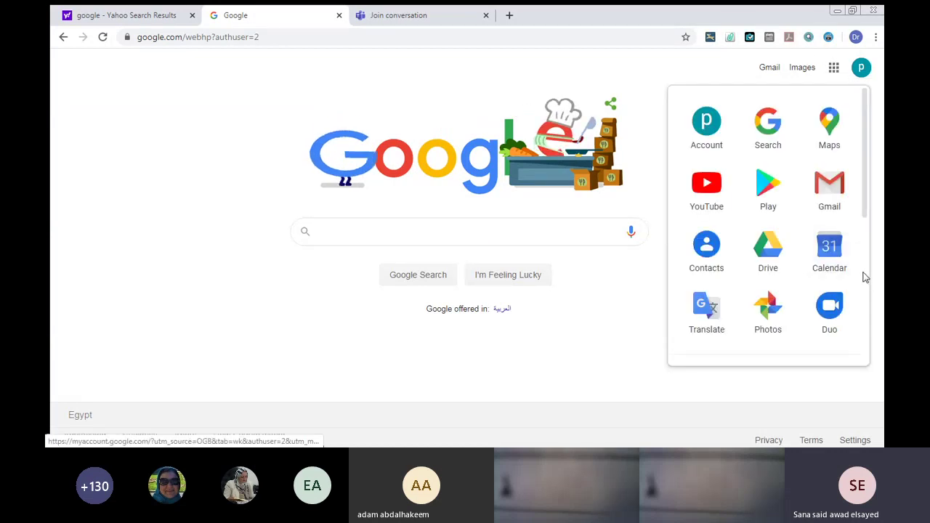
{"action": "scroll", "coordinate": [861, 274], "scroll_direction": "down", "scroll_amount": 3}
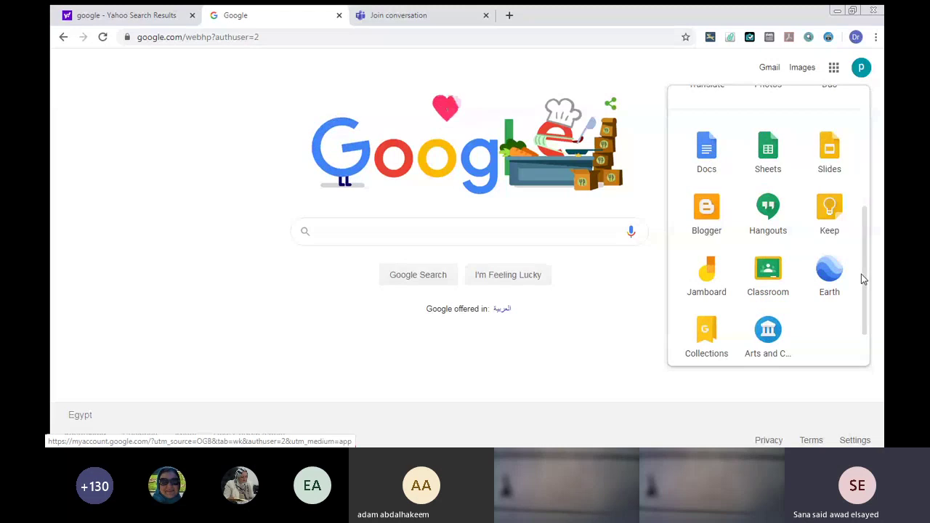
{"action": "left_click", "coordinate": [766, 277]}
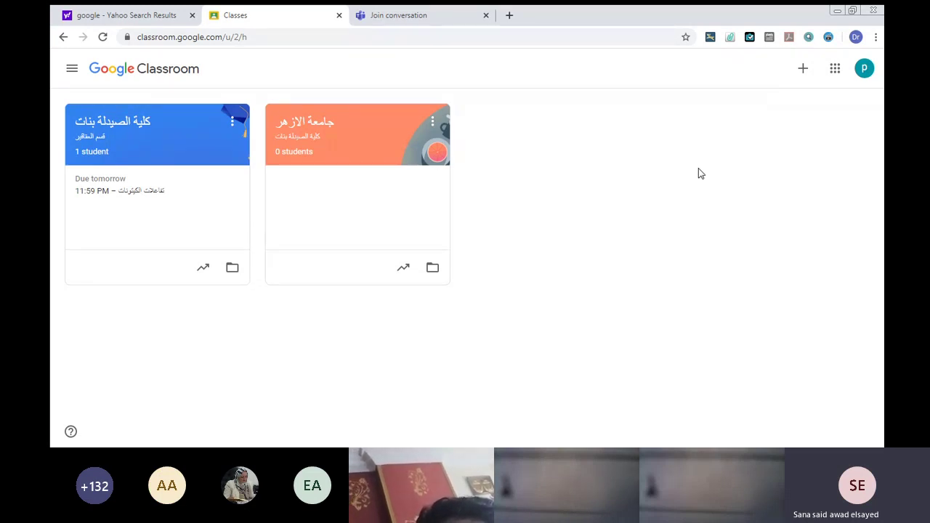
Go to Classroom Settings via the menu and follow the Manage link under Account settings.
{"action": "left_click", "coordinate": [70, 70]}
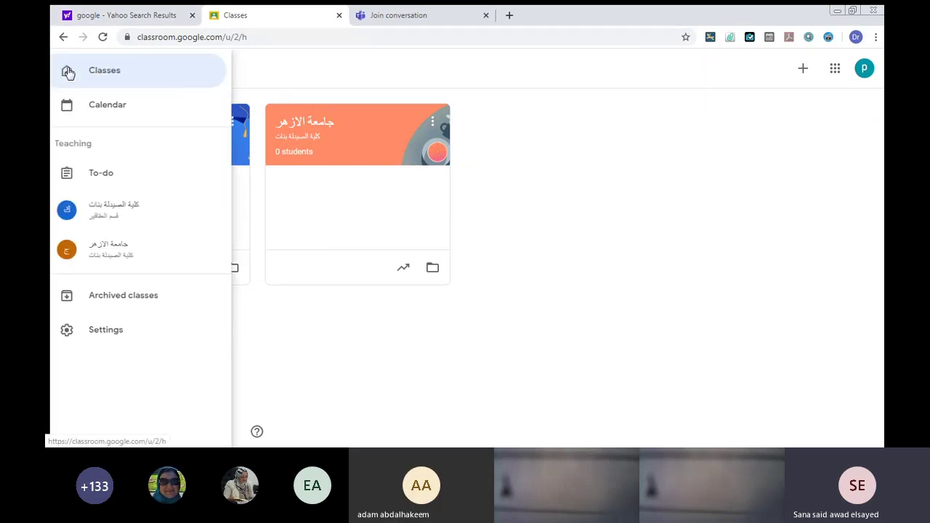
{"action": "left_click", "coordinate": [93, 331]}
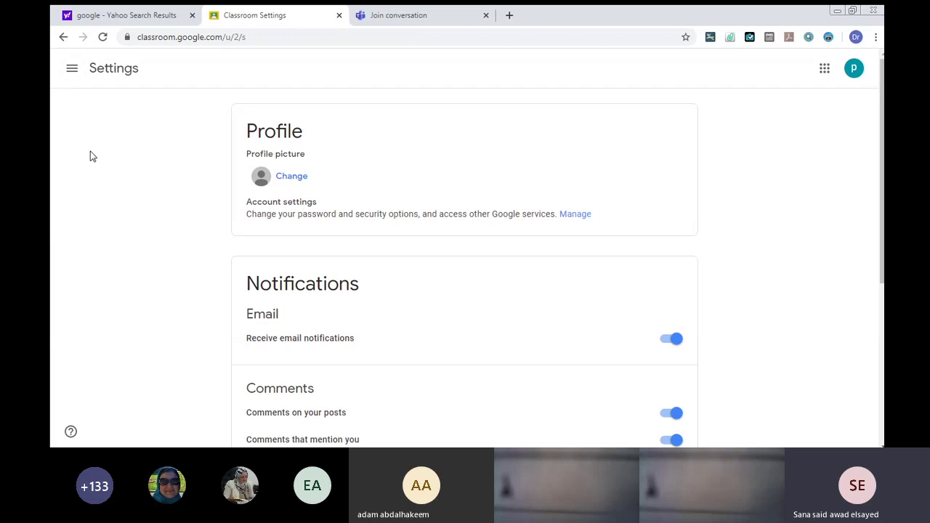
{"action": "left_click", "coordinate": [569, 215]}
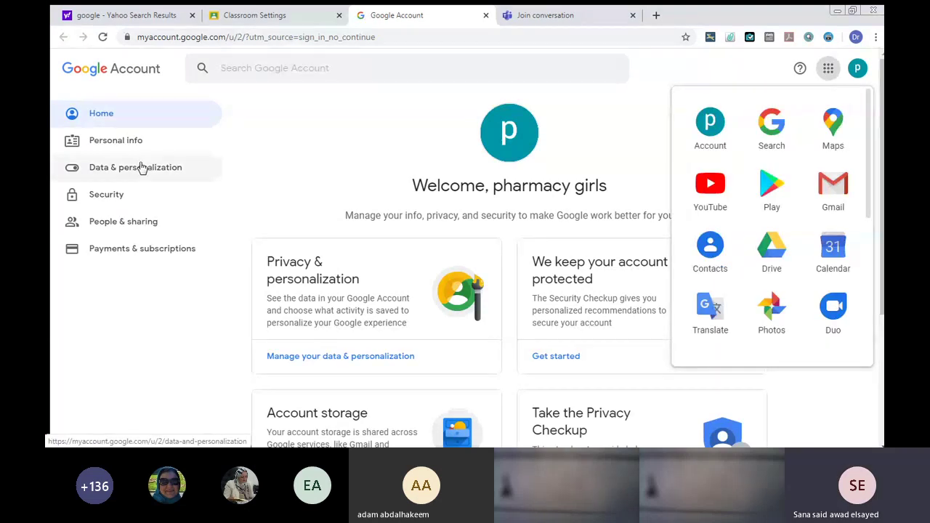
Under Data & personalization, open Language in General preferences for the web.
{"action": "left_click", "coordinate": [138, 169]}
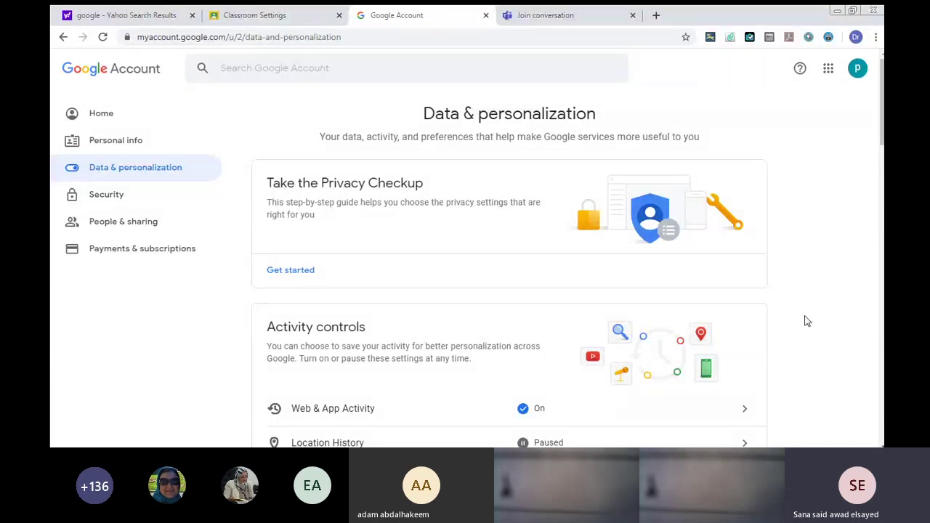
{"action": "scroll", "coordinate": [806, 321], "scroll_direction": "down", "scroll_amount": 5}
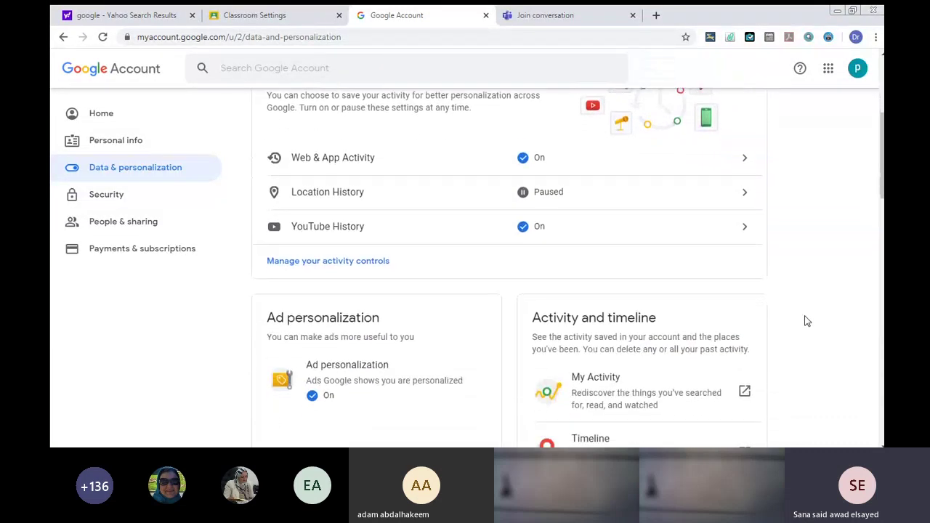
{"action": "scroll", "coordinate": [806, 320], "scroll_direction": "down", "scroll_amount": 5}
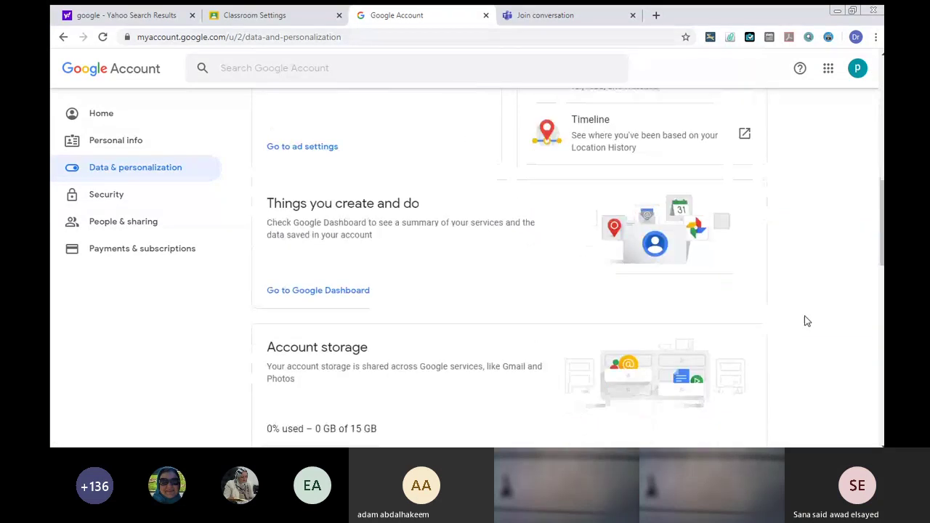
{"action": "scroll", "coordinate": [806, 320], "scroll_direction": "down", "scroll_amount": 5}
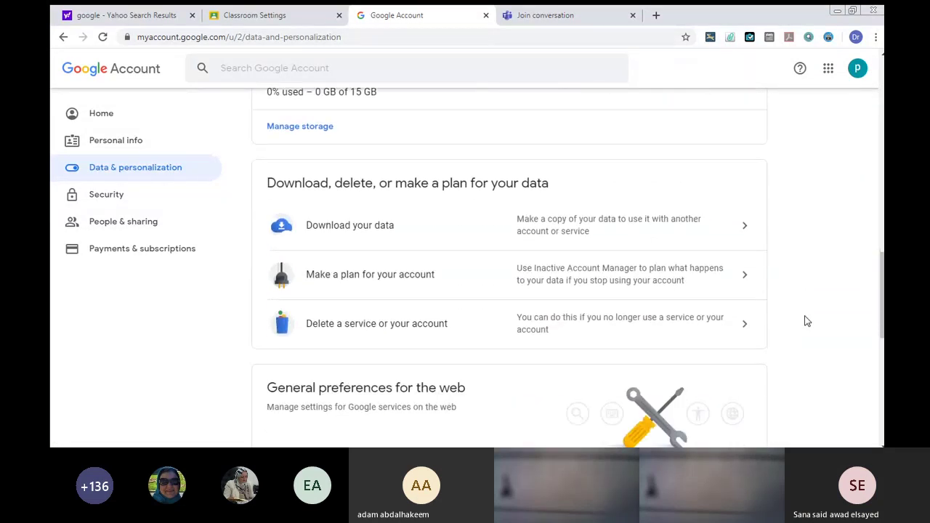
{"action": "scroll", "coordinate": [805, 321], "scroll_direction": "down", "scroll_amount": 2}
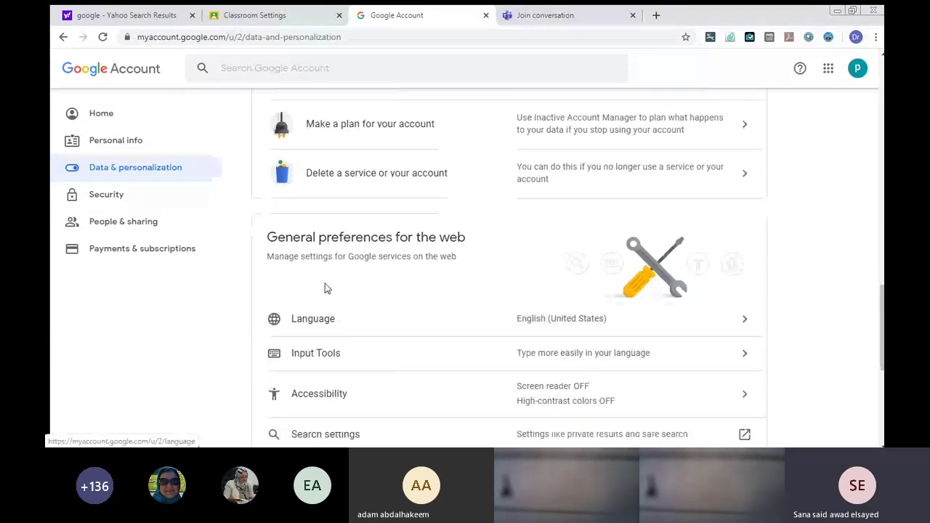
{"action": "left_click", "coordinate": [329, 320]}
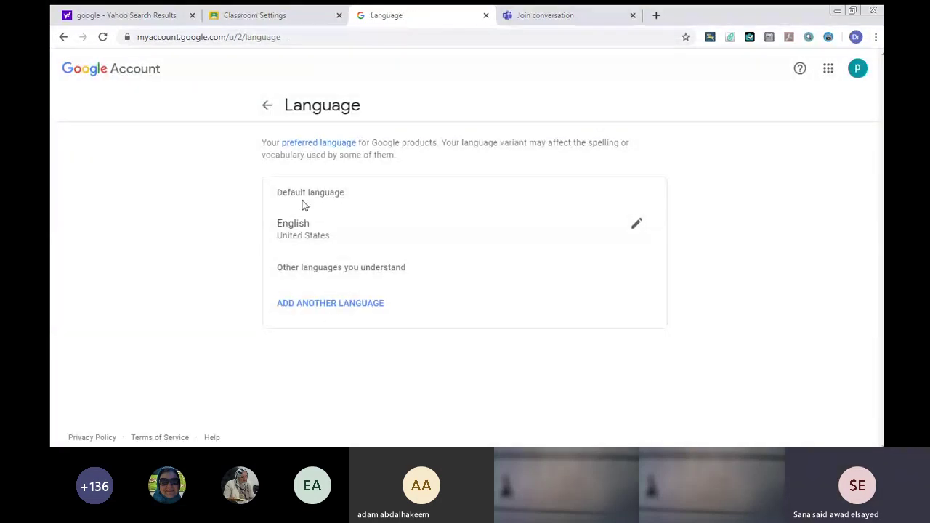
Add Arabic (Egypt) — العربية, مصر — as another language the account understands.
{"action": "left_click", "coordinate": [362, 305]}
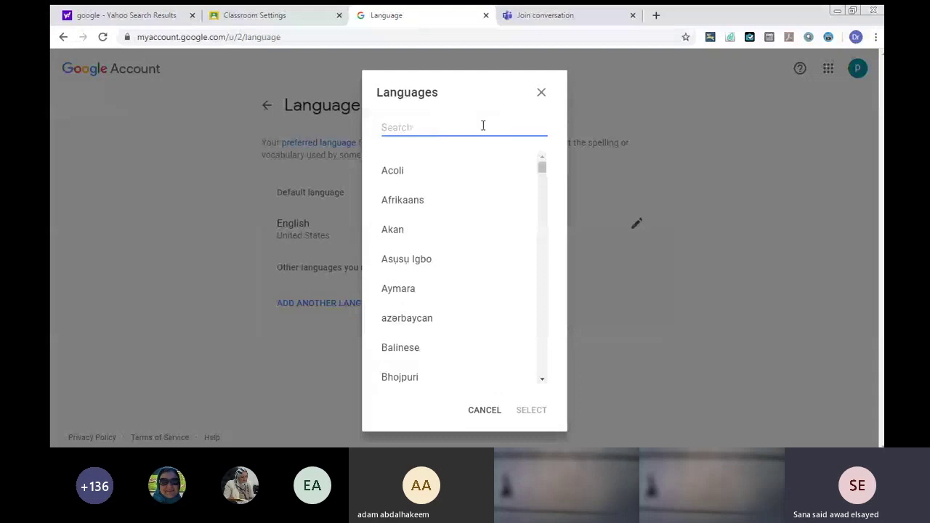
{"action": "type", "text": "h"}
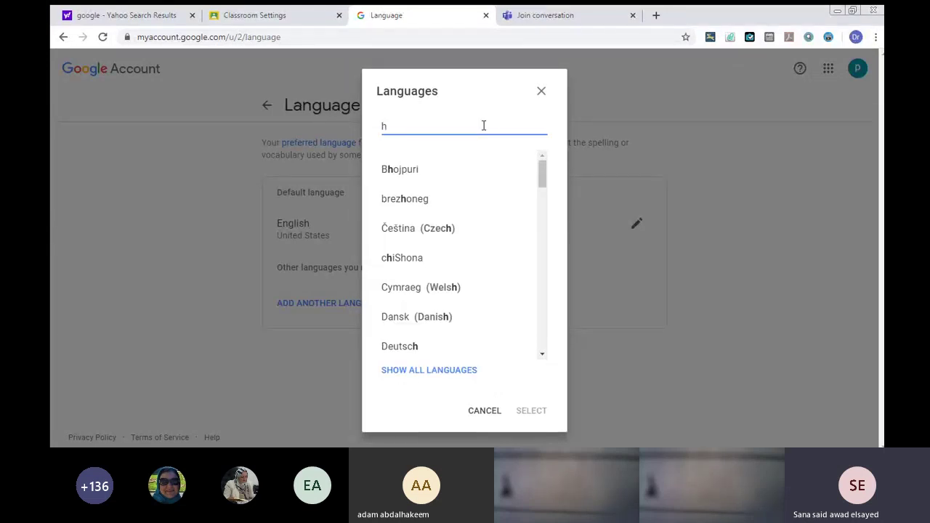
{"action": "key", "text": "BackSpace"}
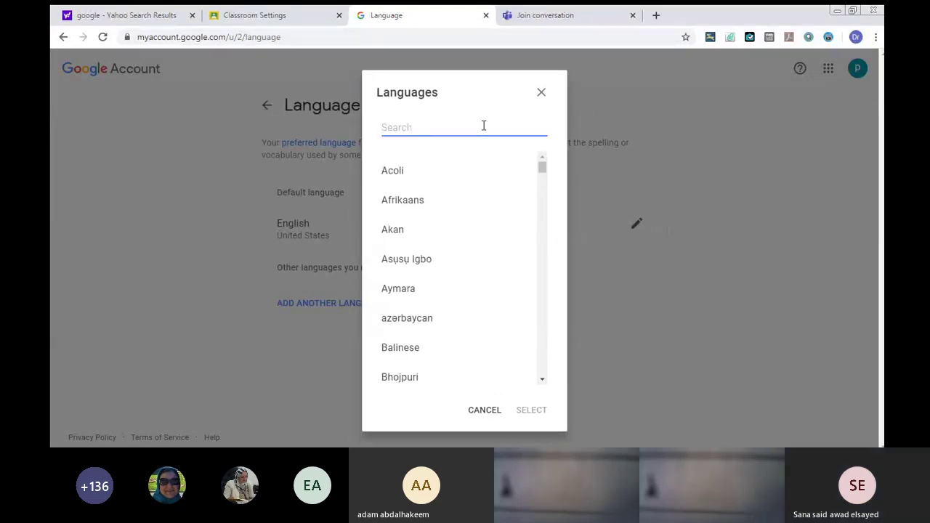
{"action": "type", "text": "العربية"}
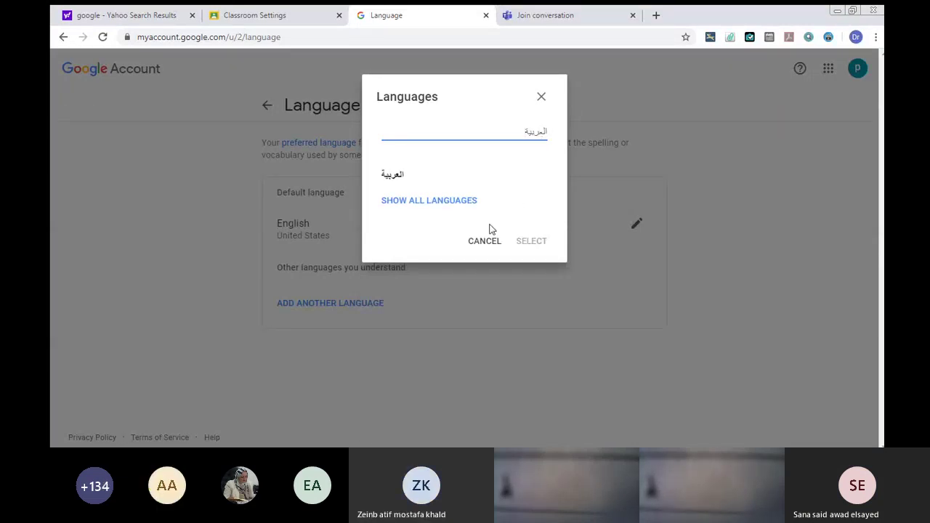
{"action": "left_click", "coordinate": [396, 175]}
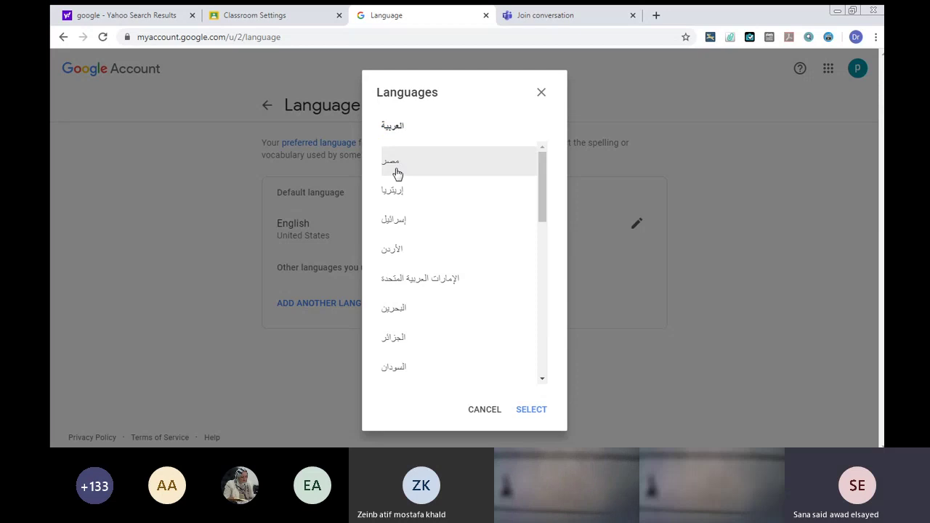
{"action": "left_click", "coordinate": [391, 161]}
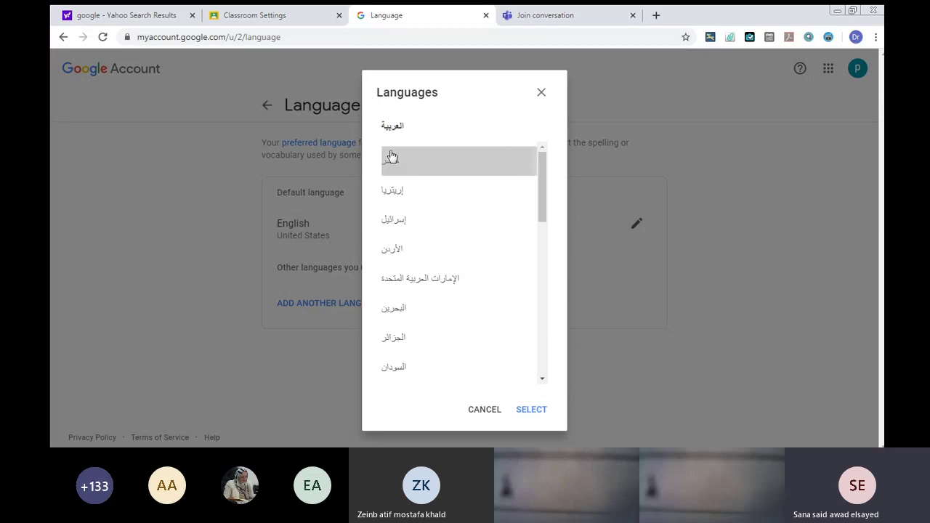
{"action": "left_click", "coordinate": [527, 409]}
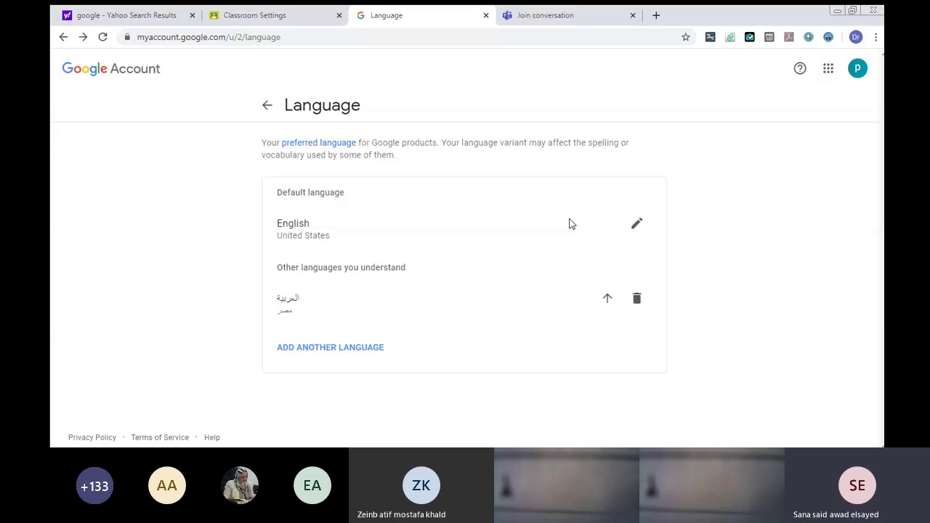
Change the default language to Arabic (Egypt) by searching العربية and choosing مصر.
{"action": "left_click", "coordinate": [632, 227]}
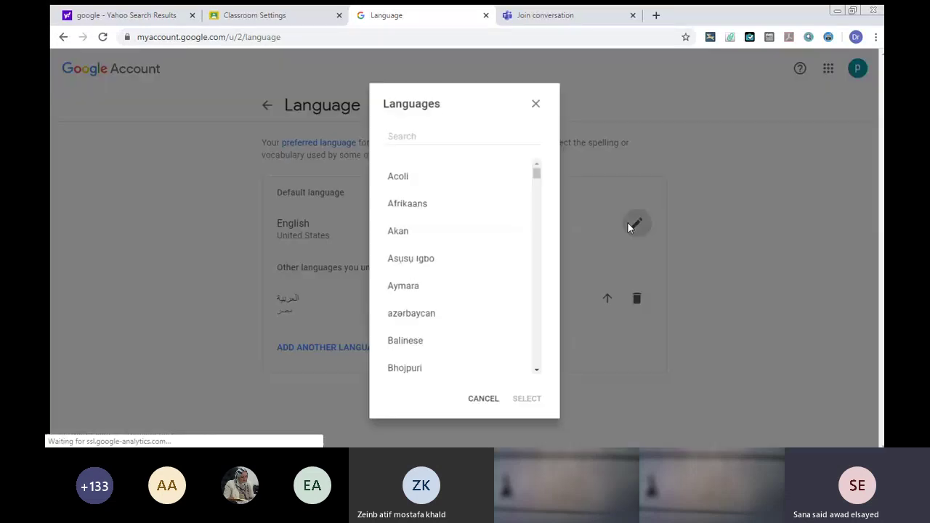
{"action": "type", "text": "ال"}
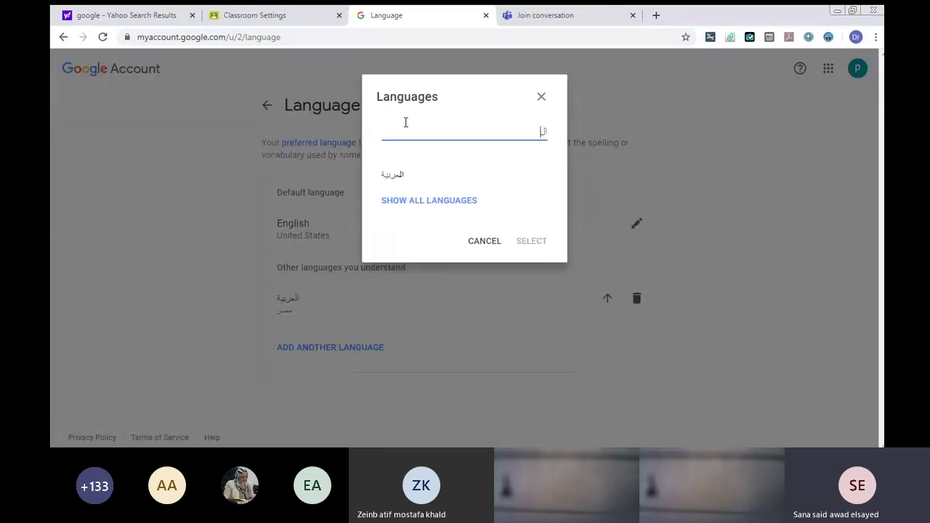
{"action": "type", "text": "عربية"}
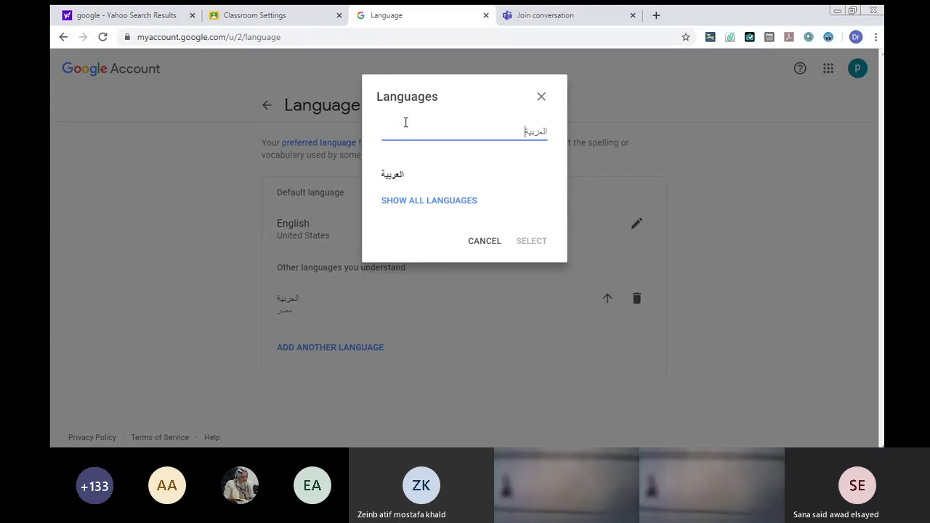
{"action": "left_click", "coordinate": [385, 178]}
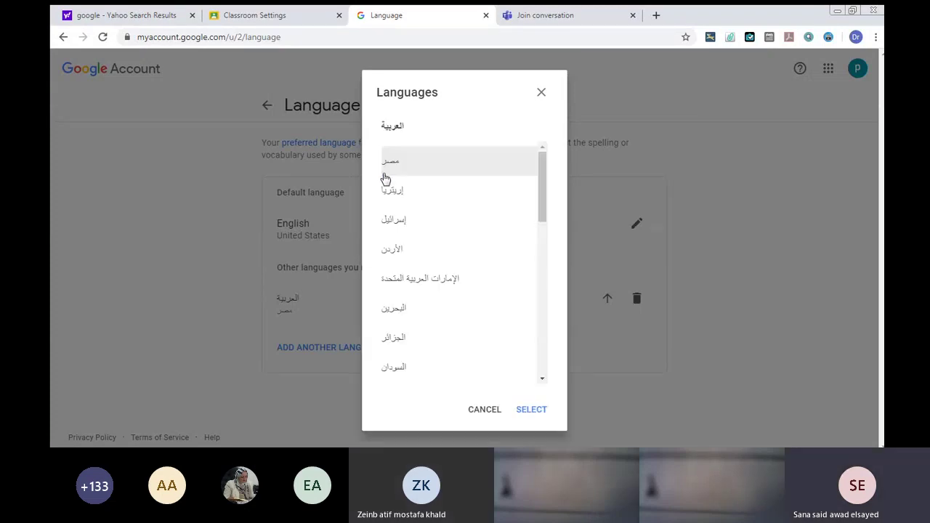
{"action": "left_click", "coordinate": [390, 164]}
{"action": "left_click", "coordinate": [523, 409]}
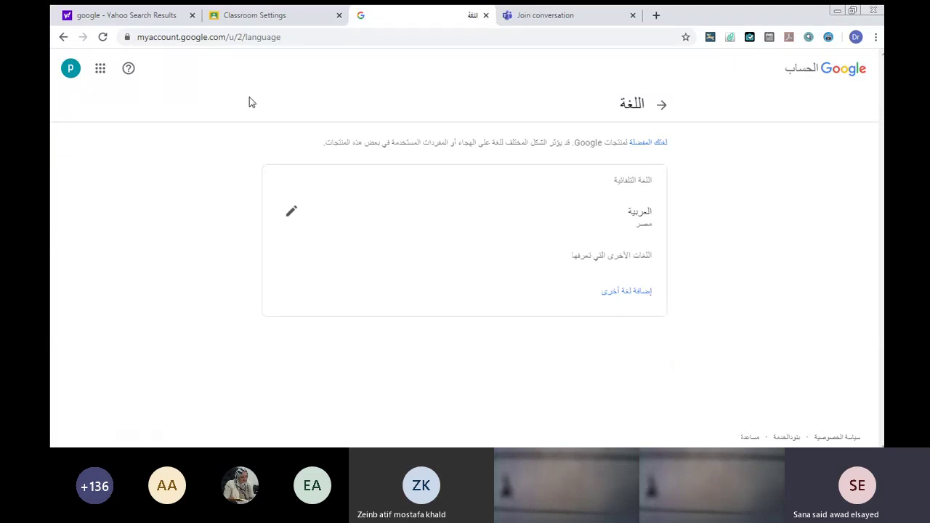
Return to the Classroom class list and reload it so it appears in Arabic.
{"action": "left_click", "coordinate": [264, 14]}
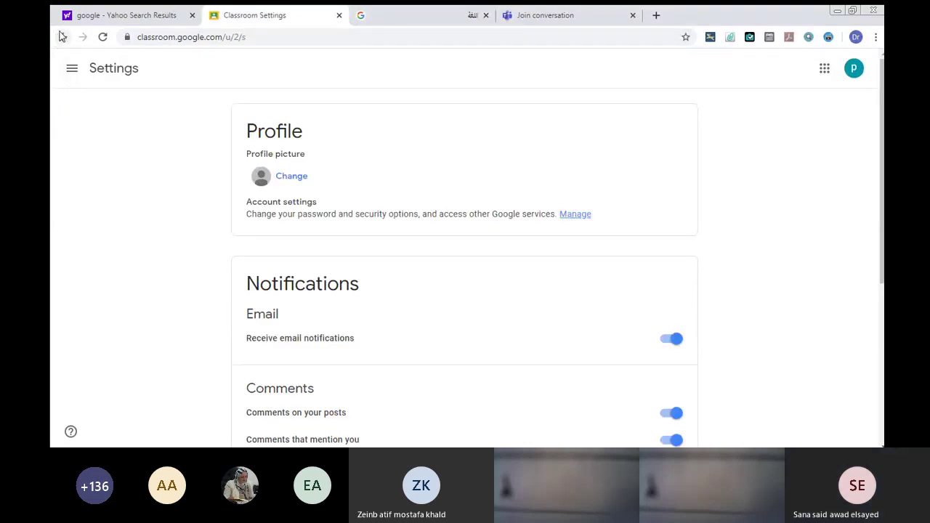
{"action": "left_click", "coordinate": [63, 37]}
{"action": "left_click", "coordinate": [100, 37]}
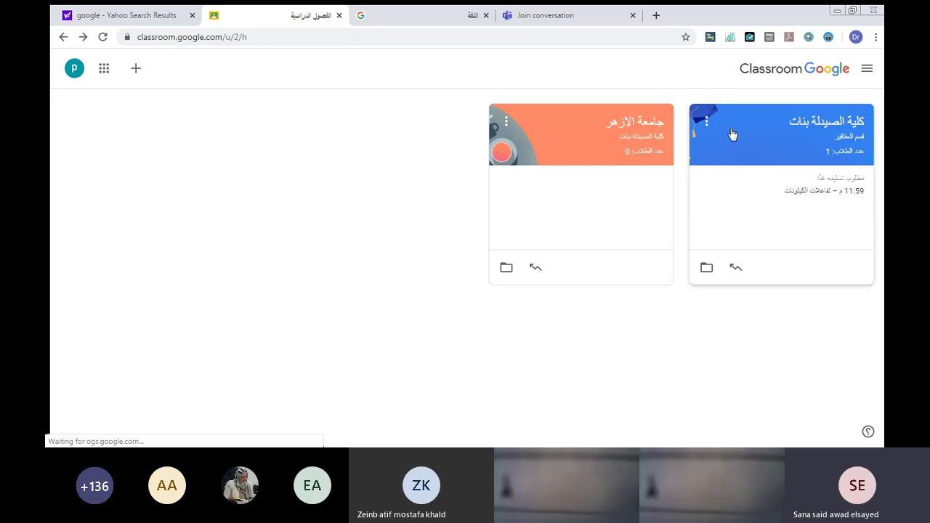
Open Classroom Settings from the navigation panel and follow the Manage account link.
{"action": "left_click", "coordinate": [867, 68]}
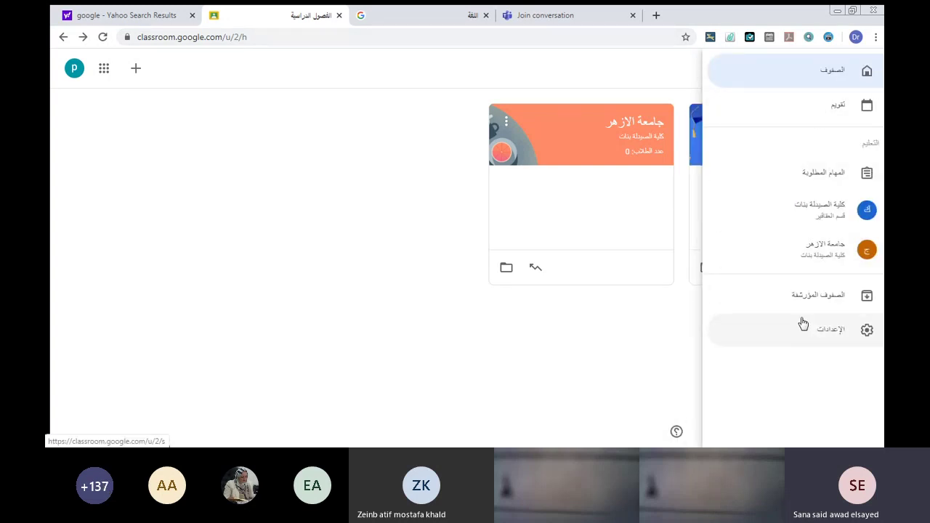
{"action": "left_click", "coordinate": [161, 124]}
{"action": "left_click", "coordinate": [135, 68]}
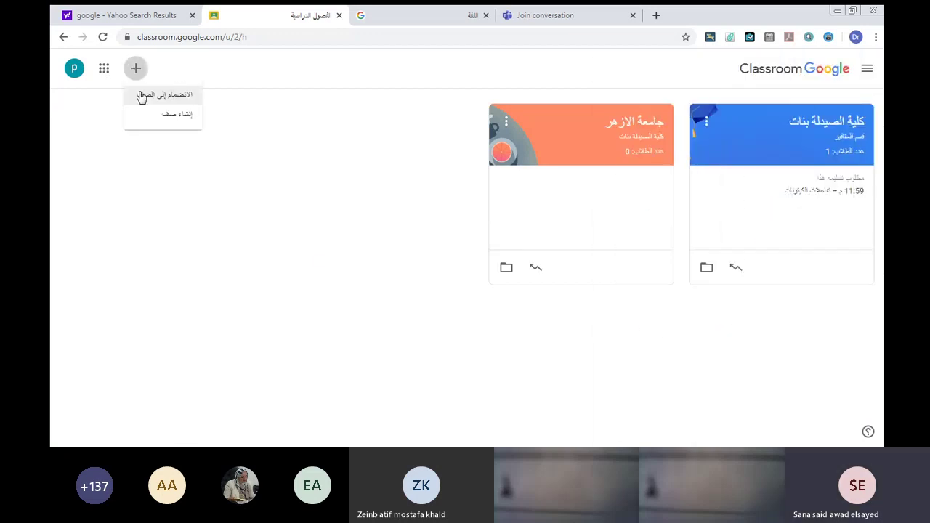
{"action": "left_click", "coordinate": [180, 194]}
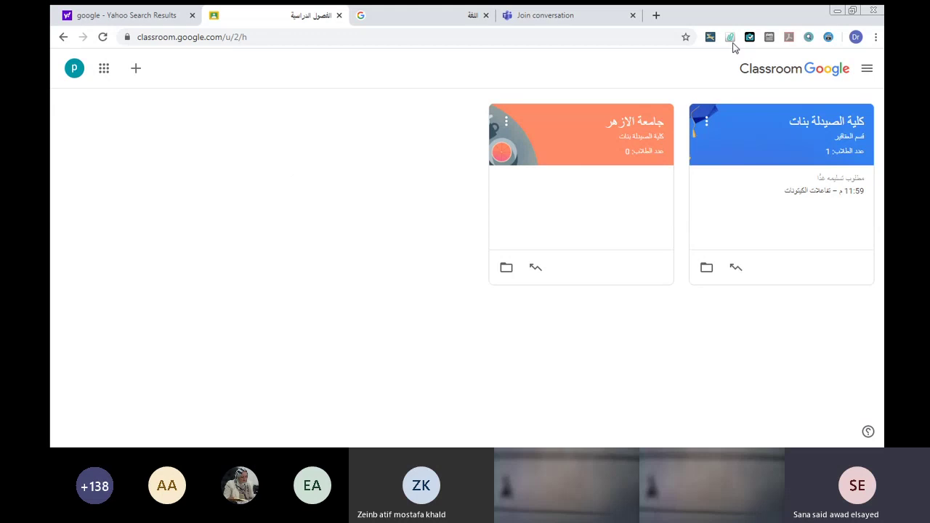
{"action": "left_click", "coordinate": [866, 68]}
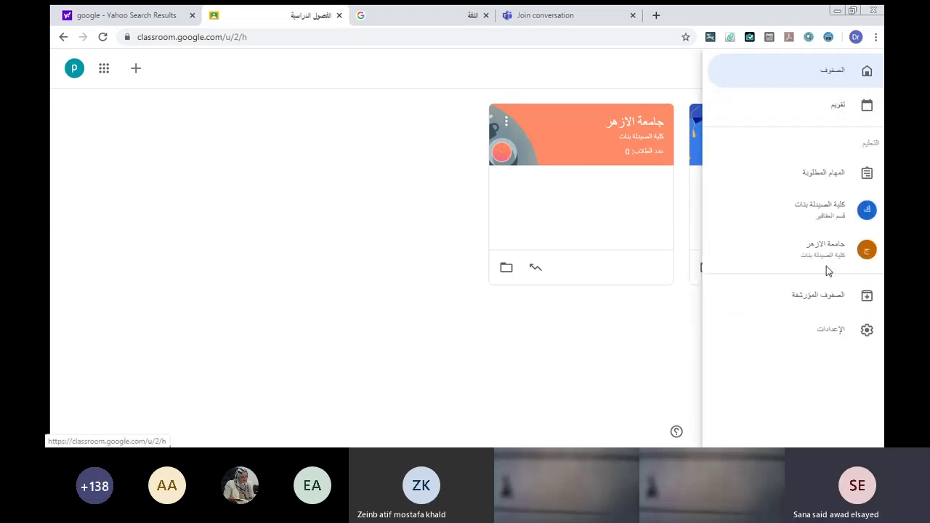
{"action": "left_click", "coordinate": [828, 329]}
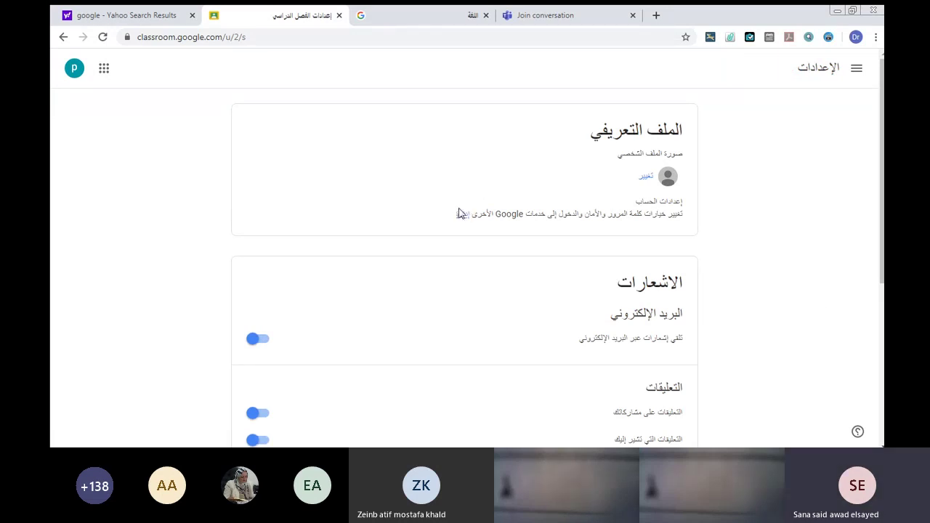
{"action": "left_click", "coordinate": [460, 214]}
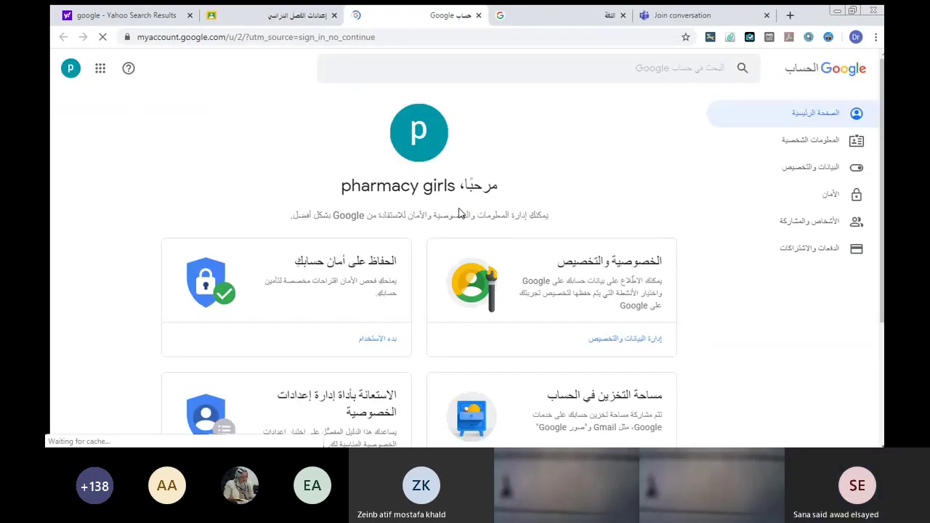
Reopen the Language page via Data & personalization, showing Arabic (Egypt) as default.
{"action": "left_click", "coordinate": [803, 167]}
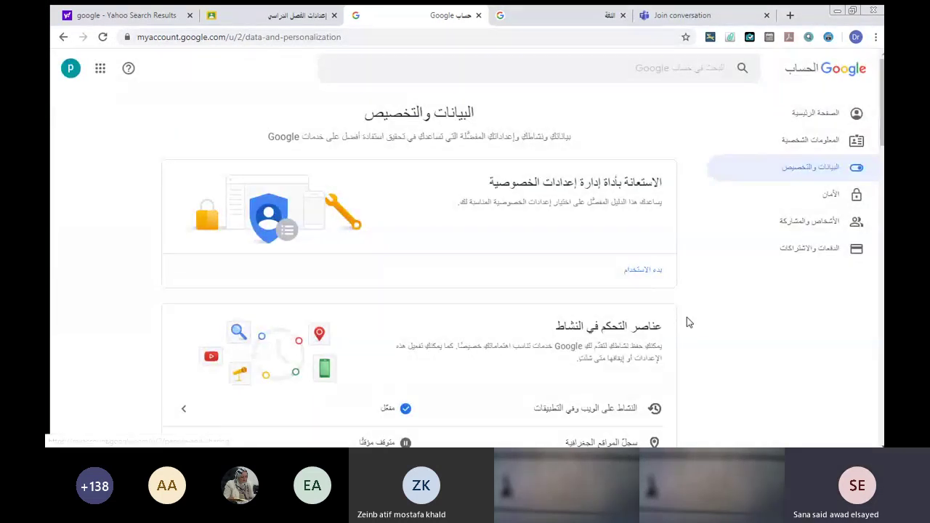
{"action": "scroll", "coordinate": [694, 322], "scroll_direction": "down", "scroll_amount": 4}
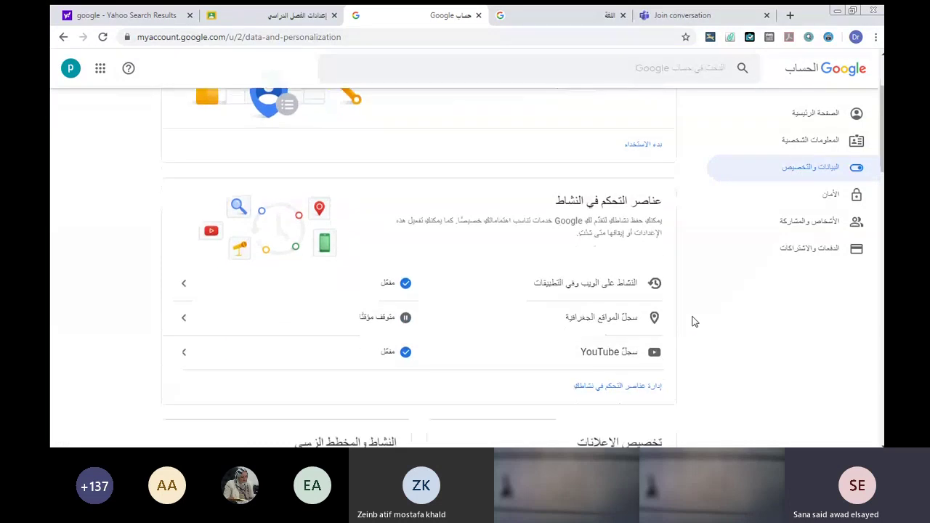
{"action": "scroll", "coordinate": [694, 322], "scroll_direction": "down", "scroll_amount": 5}
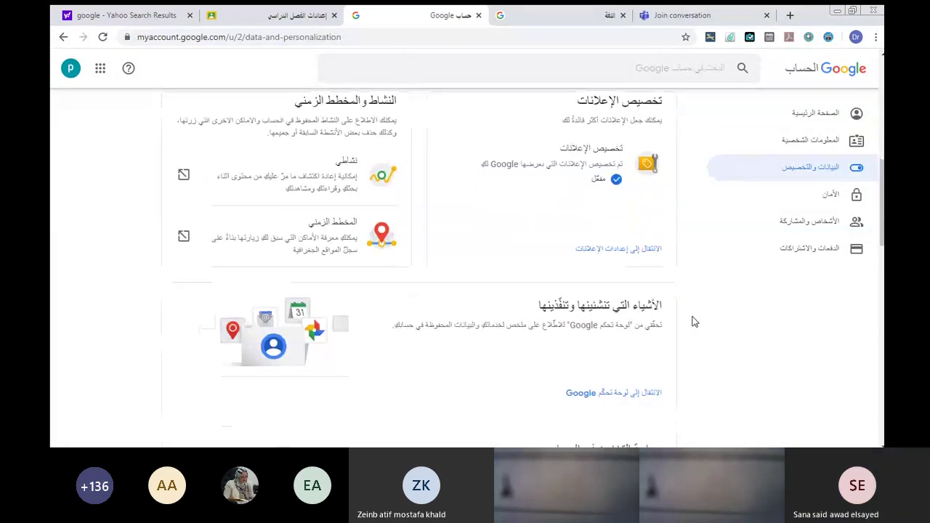
{"action": "scroll", "coordinate": [693, 321], "scroll_direction": "down", "scroll_amount": 4}
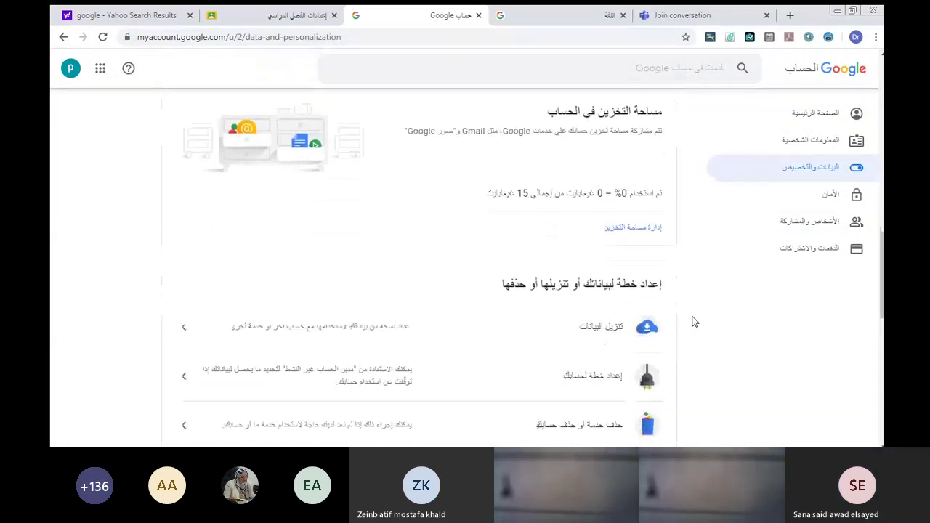
{"action": "scroll", "coordinate": [694, 322], "scroll_direction": "down", "scroll_amount": 2}
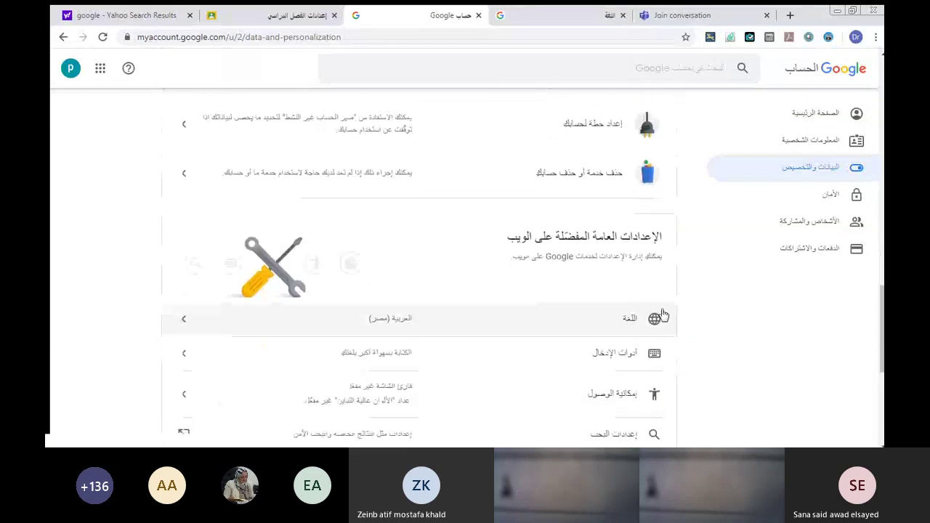
{"action": "left_click", "coordinate": [626, 322]}
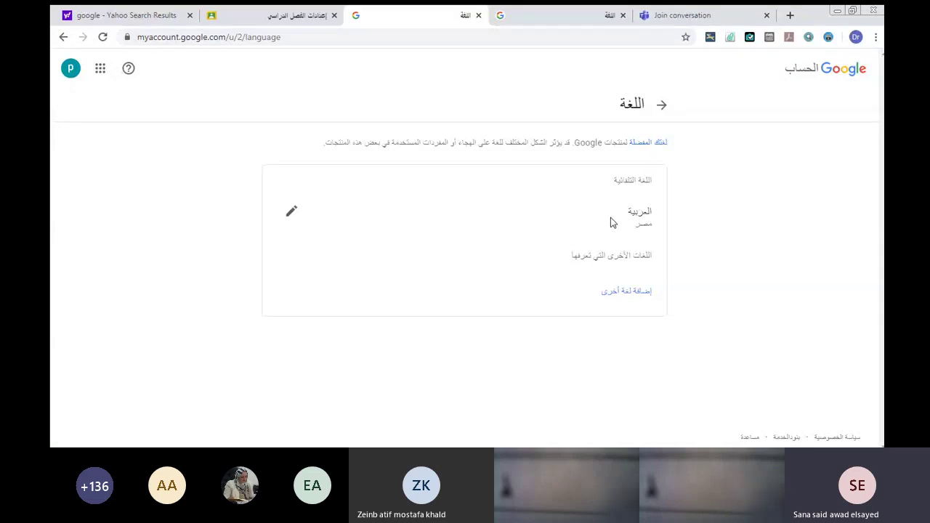
Add English (United States) as another language by searching 'en' and picking the United States region.
{"action": "left_click", "coordinate": [608, 291]}
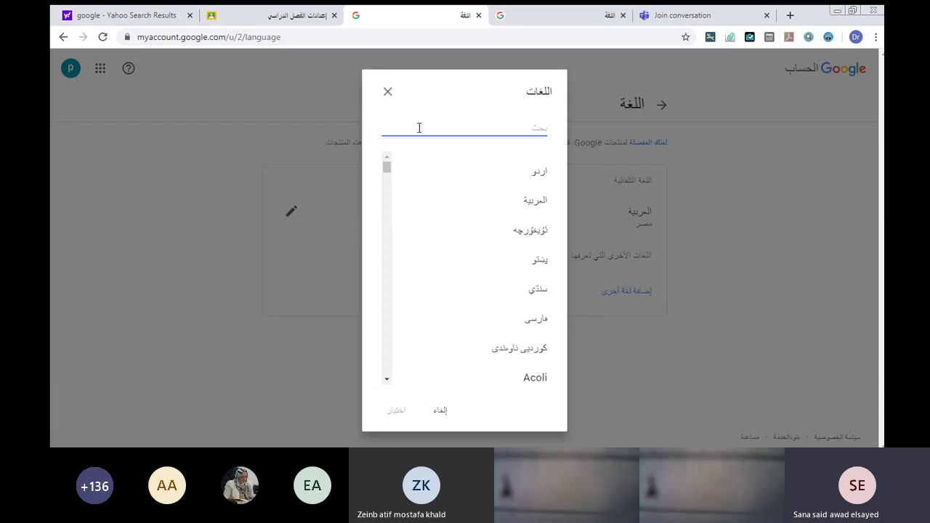
{"action": "type", "text": "ت"}
{"action": "key", "text": "BackSpace"}
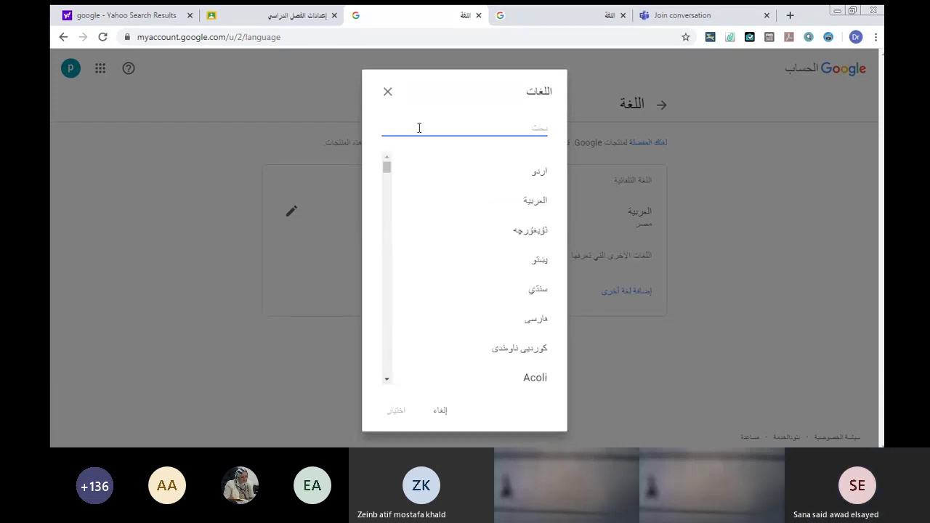
{"action": "type", "text": "e"}
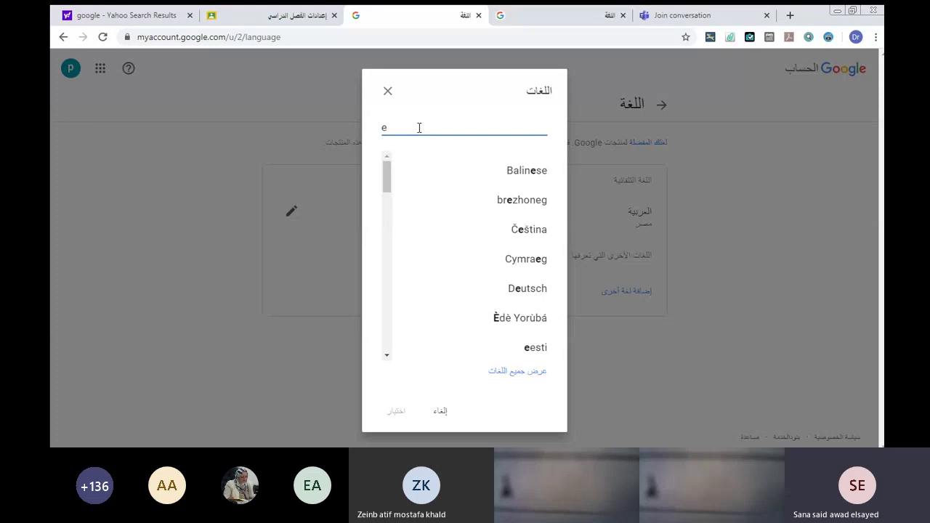
{"action": "type", "text": "n"}
{"action": "left_click", "coordinate": [513, 175]}
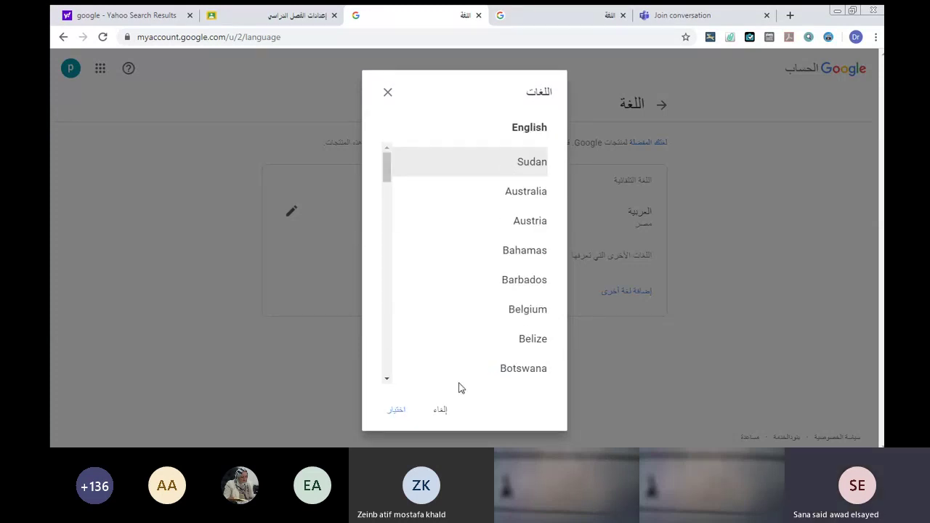
{"action": "key", "text": "Down"}
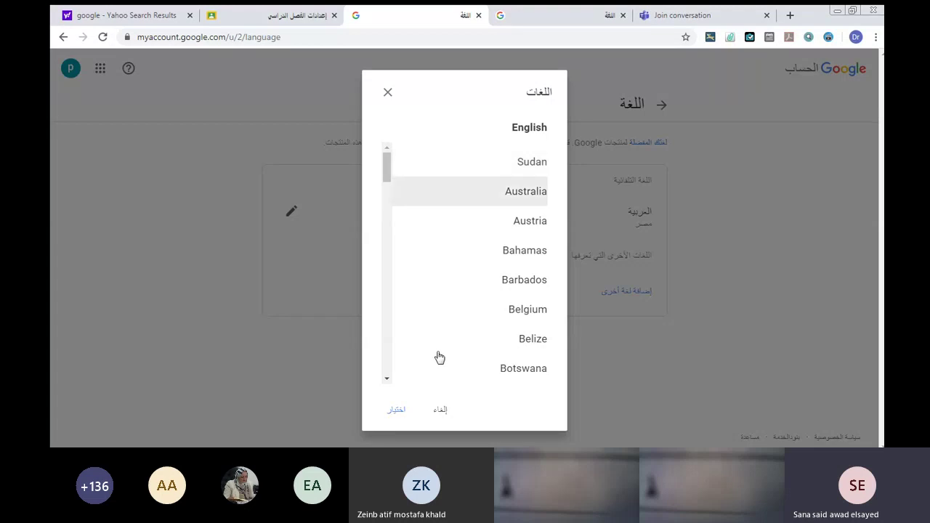
{"action": "key", "text": "Down"}
{"action": "key", "text": "Down"}
{"action": "key", "text": "Down"}
{"action": "key", "text": "Down"}
{"action": "key", "text": "Down"}
{"action": "key", "text": "Down"}
{"action": "key", "text": "Down"}
{"action": "key", "text": "Down"}
{"action": "key", "text": "Down"}
{"action": "key", "text": "Down"}
{"action": "key", "text": "Down"}
{"action": "key", "text": "Down"}
{"action": "key", "text": "Down"}
{"action": "key", "text": "Down"}
{"action": "key", "text": "Down"}
{"action": "key", "text": "Down"}
{"action": "key", "text": "Down"}
{"action": "key", "text": "Down"}
{"action": "key", "text": "Down"}
{"action": "key", "text": "Down"}
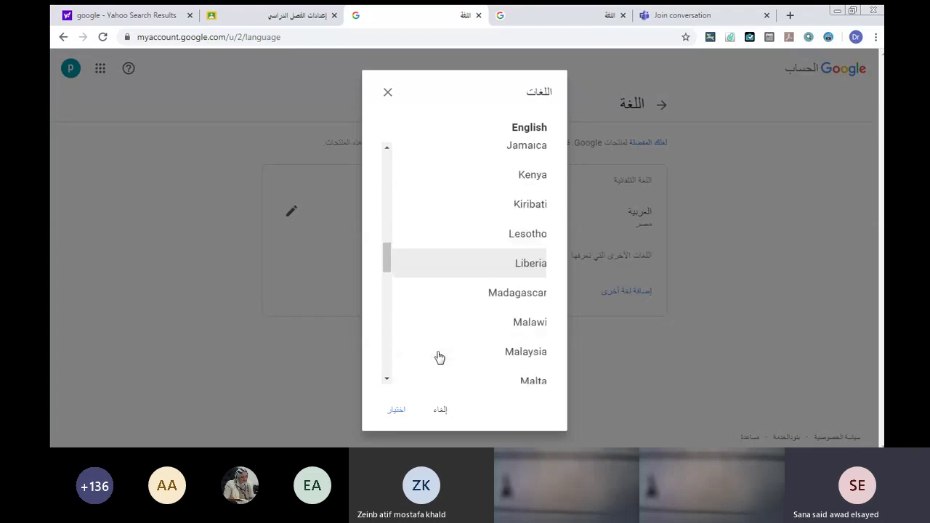
{"action": "key", "text": "Down"}
{"action": "key", "text": "Down"}
{"action": "key", "text": "Down"}
{"action": "key", "text": "Down"}
{"action": "key", "text": "Down"}
{"action": "key", "text": "Down"}
{"action": "key", "text": "Down"}
{"action": "key", "text": "Down"}
{"action": "key", "text": "Down"}
{"action": "key", "text": "Down"}
{"action": "key", "text": "Down"}
{"action": "key", "text": "Down"}
{"action": "key", "text": "Down"}
{"action": "key", "text": "Down"}
{"action": "key", "text": "Down"}
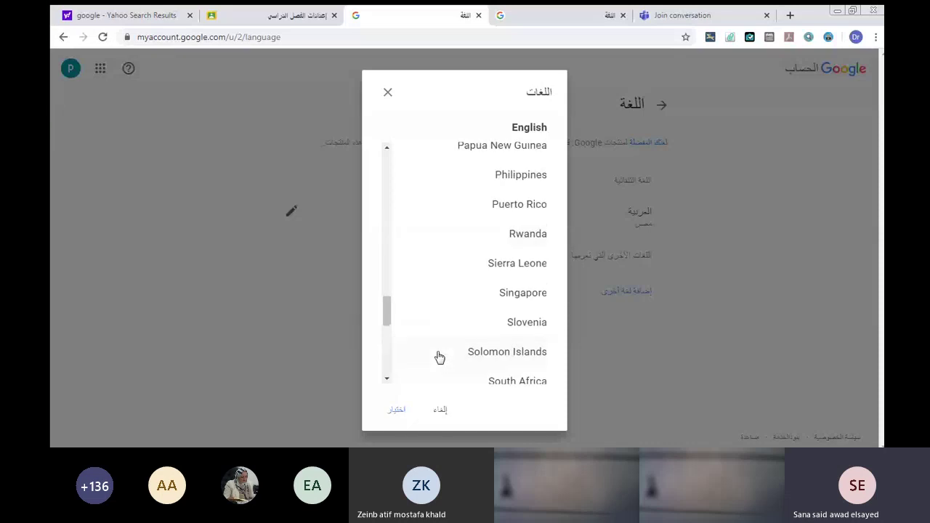
{"action": "key", "text": "Down"}
{"action": "key", "text": "Down"}
{"action": "key", "text": "Down"}
{"action": "key", "text": "Down"}
{"action": "key", "text": "Down"}
{"action": "key", "text": "Down"}
{"action": "key", "text": "Down"}
{"action": "key", "text": "Down"}
{"action": "key", "text": "Down"}
{"action": "key", "text": "Down"}
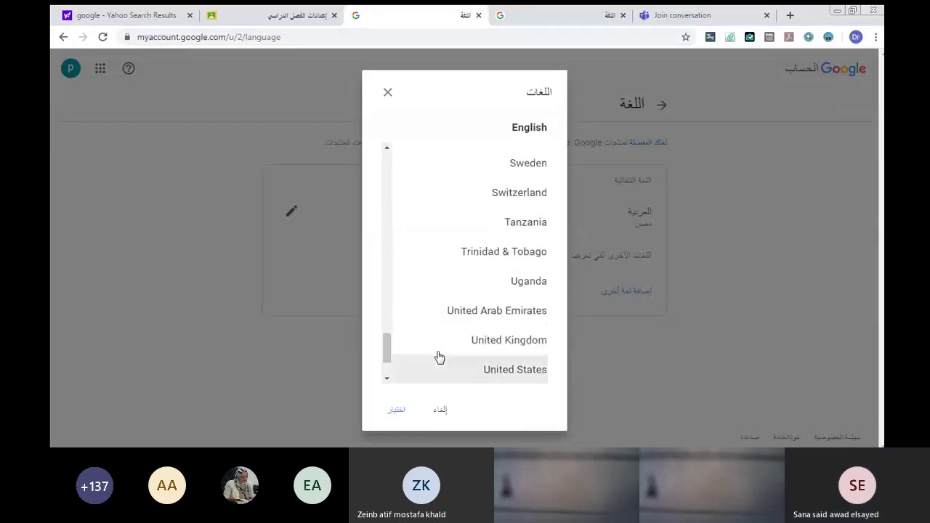
{"action": "key", "text": "Down"}
{"action": "key", "text": "Down"}
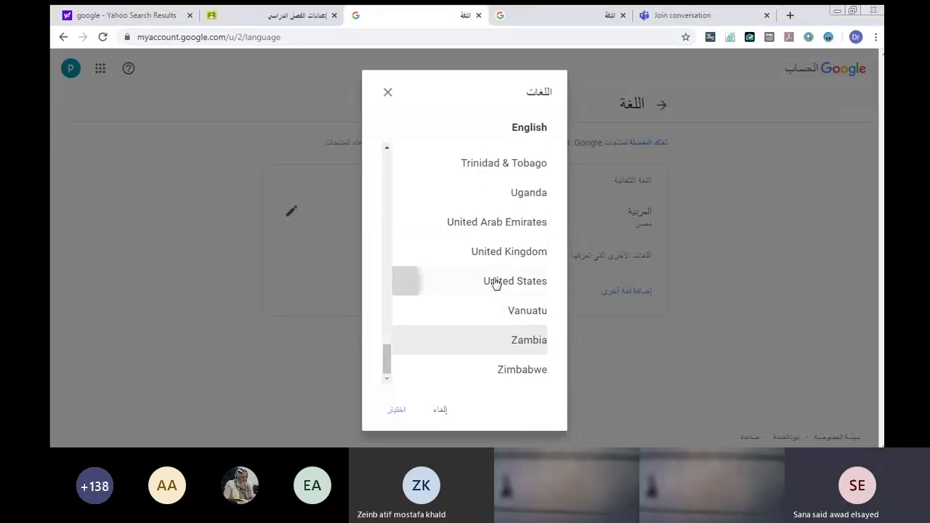
{"action": "left_click", "coordinate": [494, 284]}
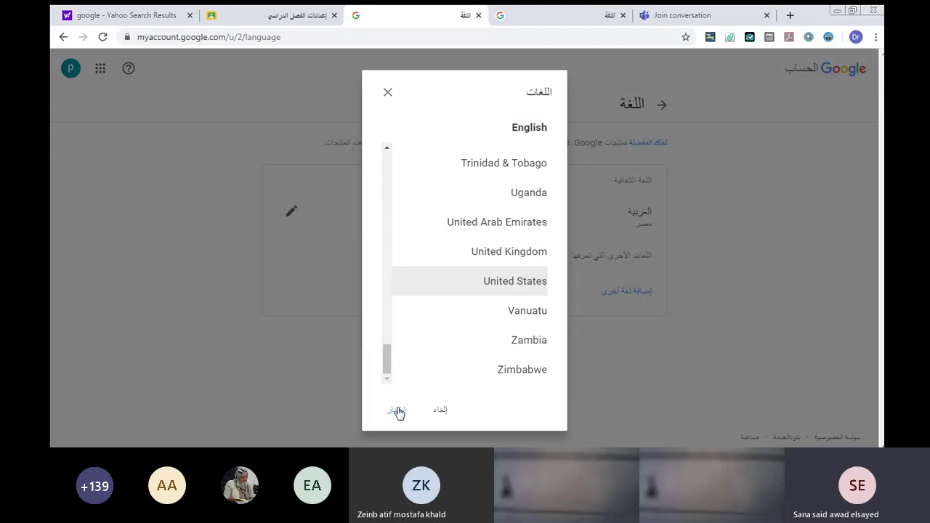
{"action": "left_click", "coordinate": [398, 410]}
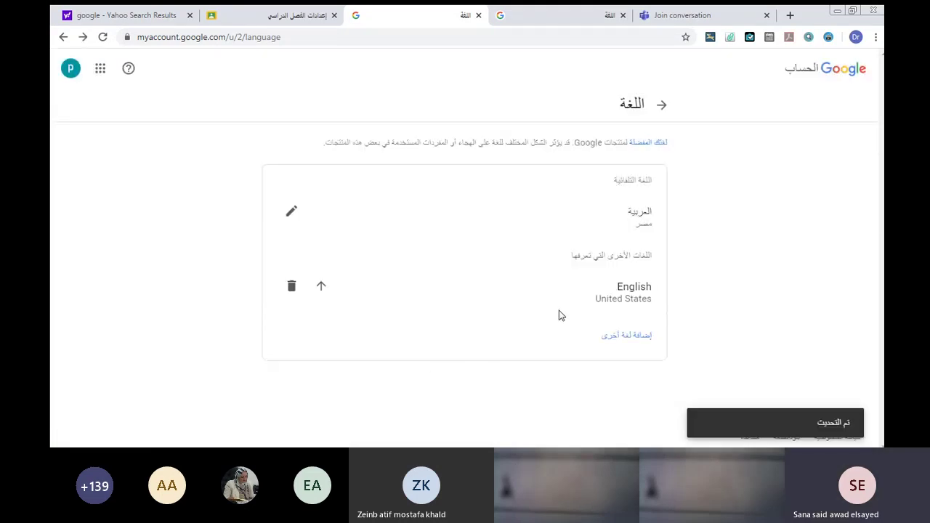
Replace the Arabic default language with English, United States region.
{"action": "left_click", "coordinate": [290, 211]}
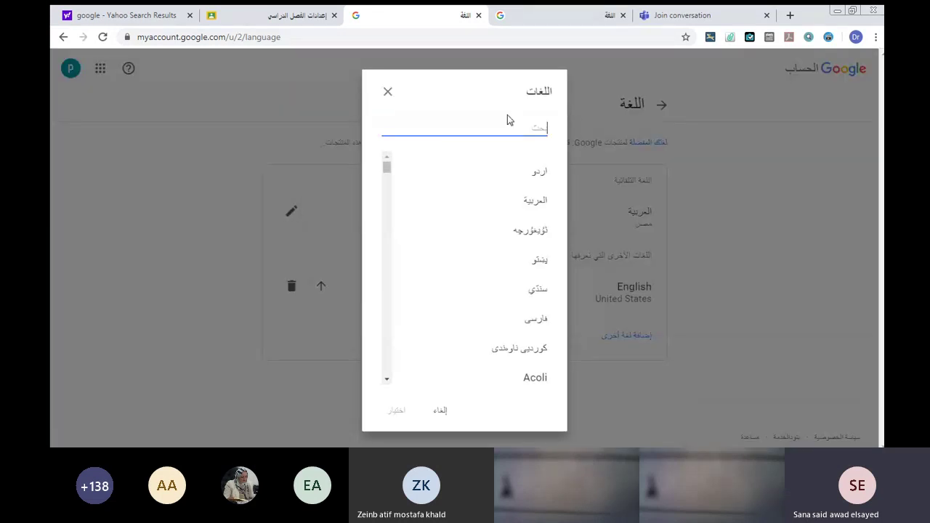
{"action": "type", "text": "e"}
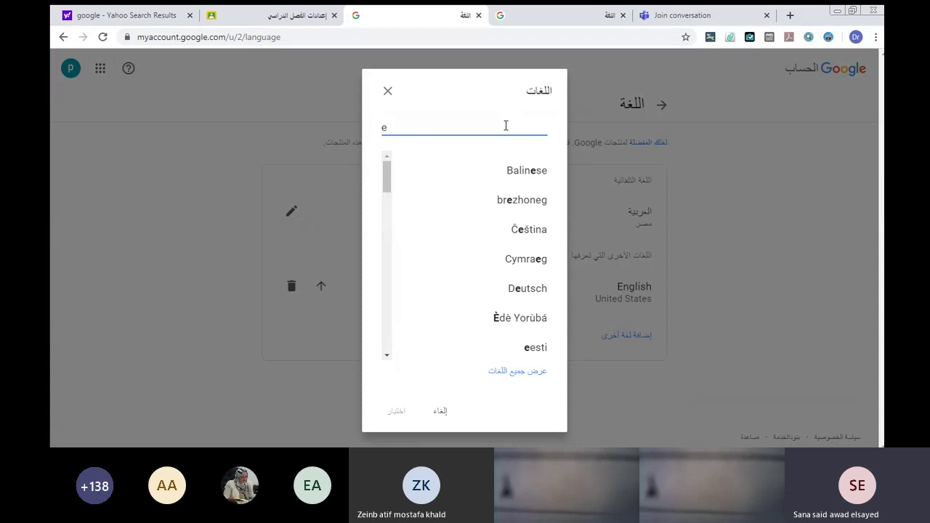
{"action": "type", "text": "n"}
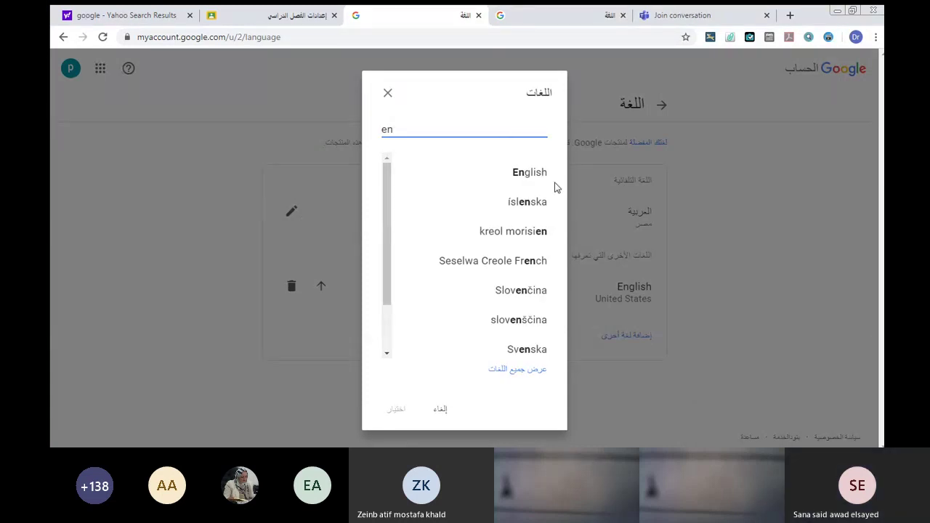
{"action": "left_click", "coordinate": [516, 179]}
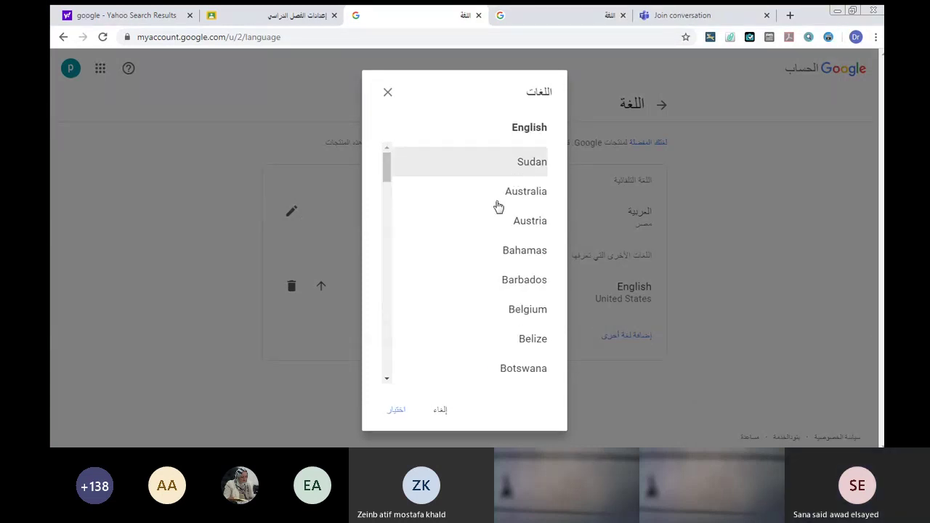
{"action": "scroll", "coordinate": [497, 263], "scroll_direction": "down", "scroll_amount": 20}
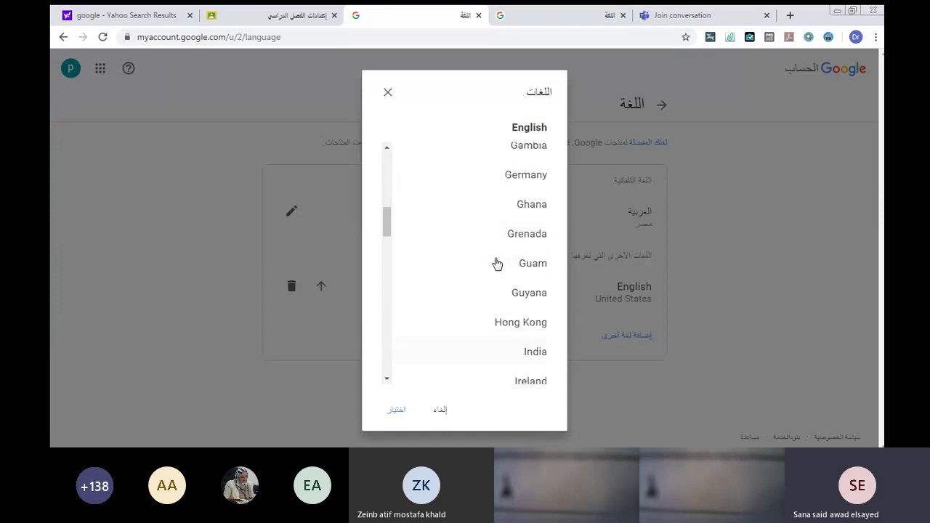
{"action": "scroll", "coordinate": [497, 263], "scroll_direction": "down", "scroll_amount": 5}
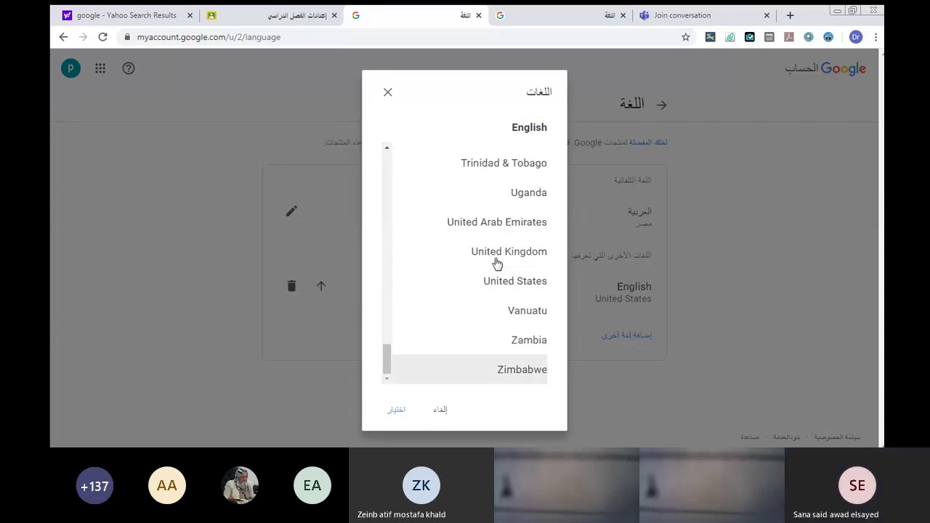
{"action": "left_click", "coordinate": [504, 281]}
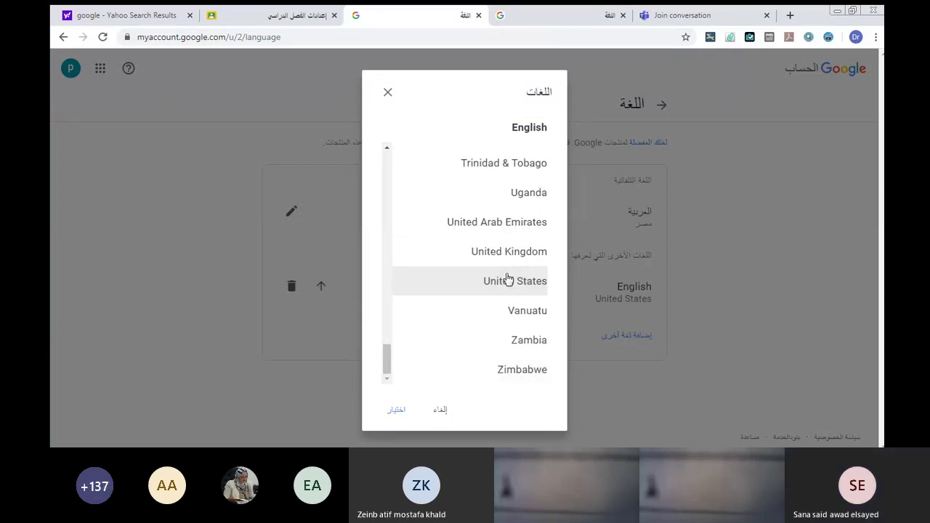
{"action": "left_click", "coordinate": [393, 414]}
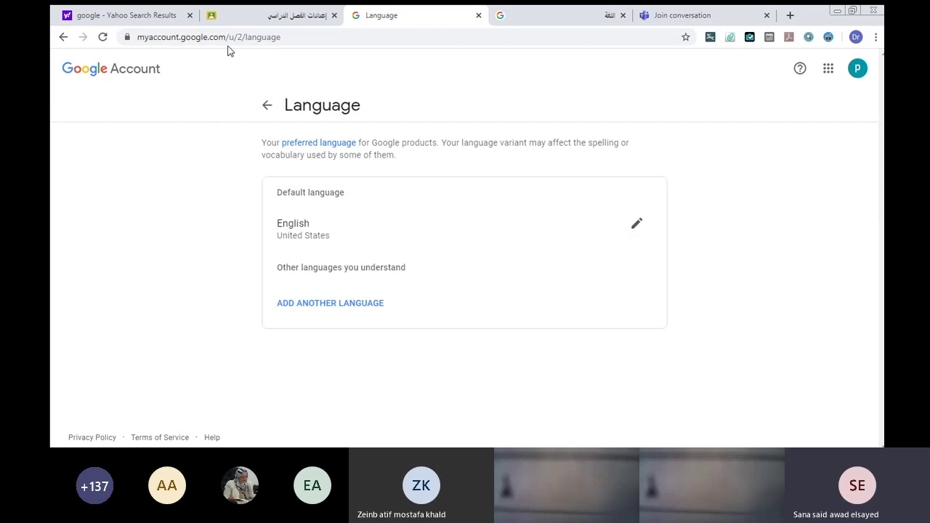
Reload the Classroom settings page to apply English, then return to the Classes list.
{"action": "left_click", "coordinate": [297, 14]}
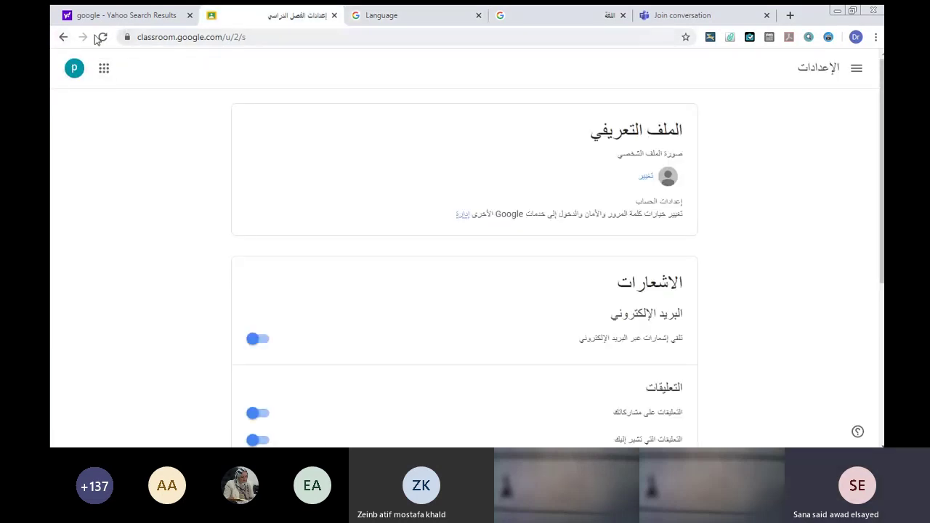
{"action": "left_click", "coordinate": [101, 37]}
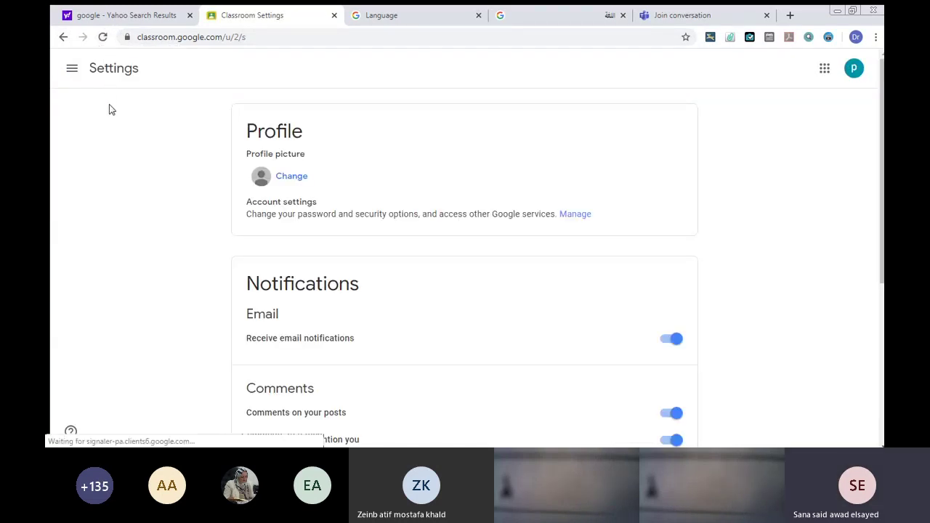
{"action": "left_click", "coordinate": [62, 37]}
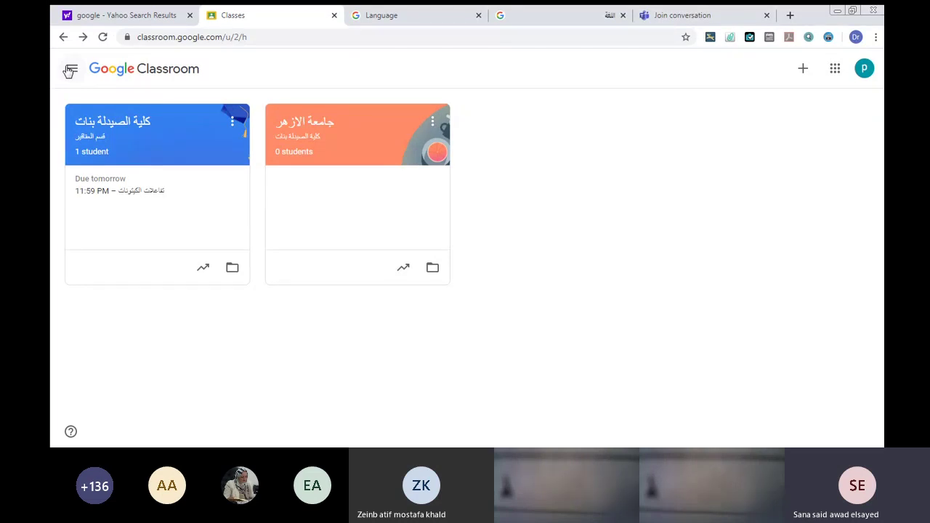
Browse the navigation drawer, then open the Calendar for the week of Apr 12–18, 2020.
{"action": "left_click", "coordinate": [71, 70]}
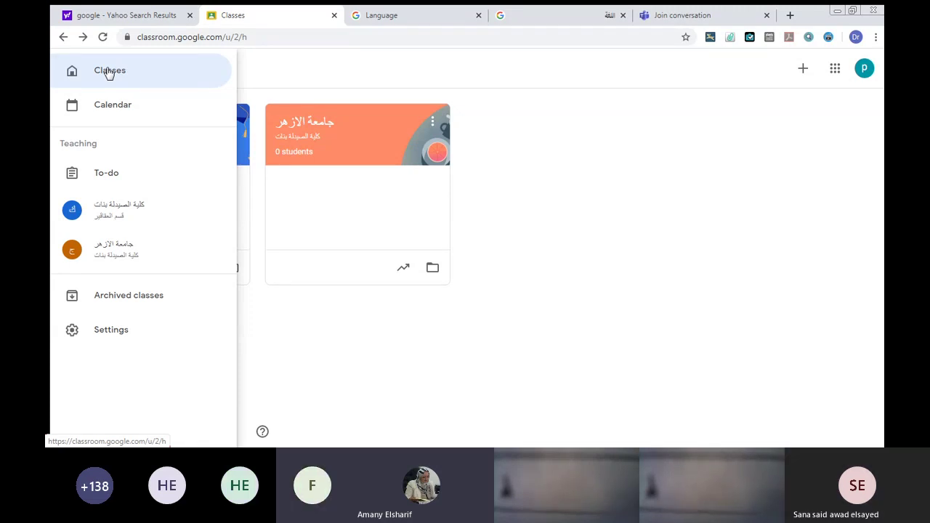
{"action": "left_click", "coordinate": [109, 73]}
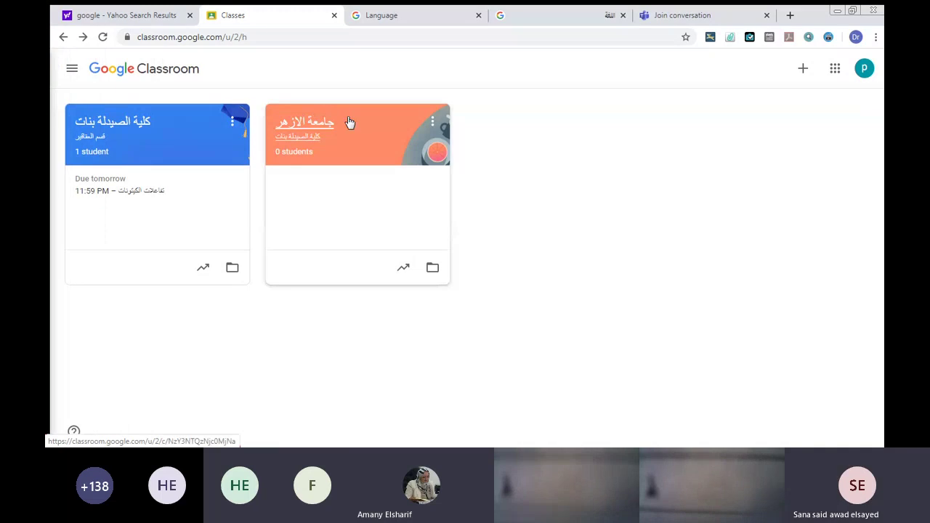
{"action": "left_click", "coordinate": [69, 71]}
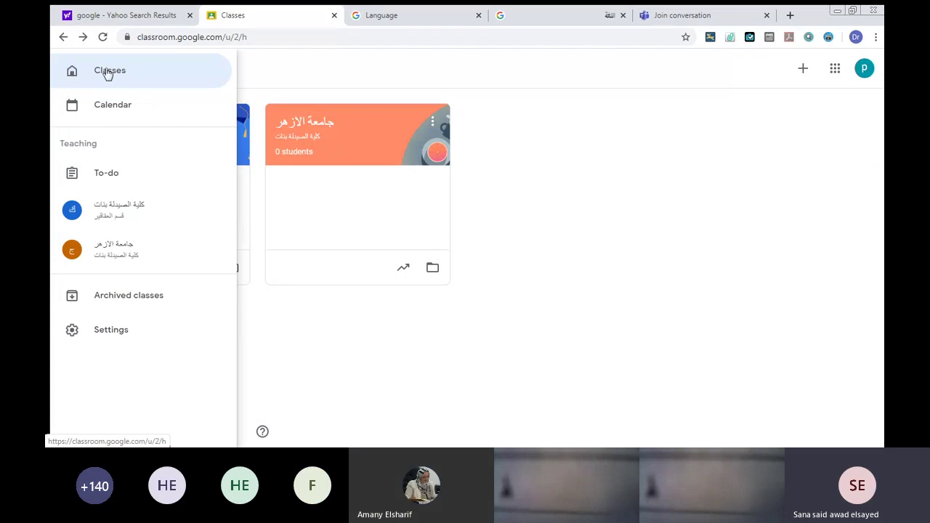
{"action": "left_click", "coordinate": [115, 71]}
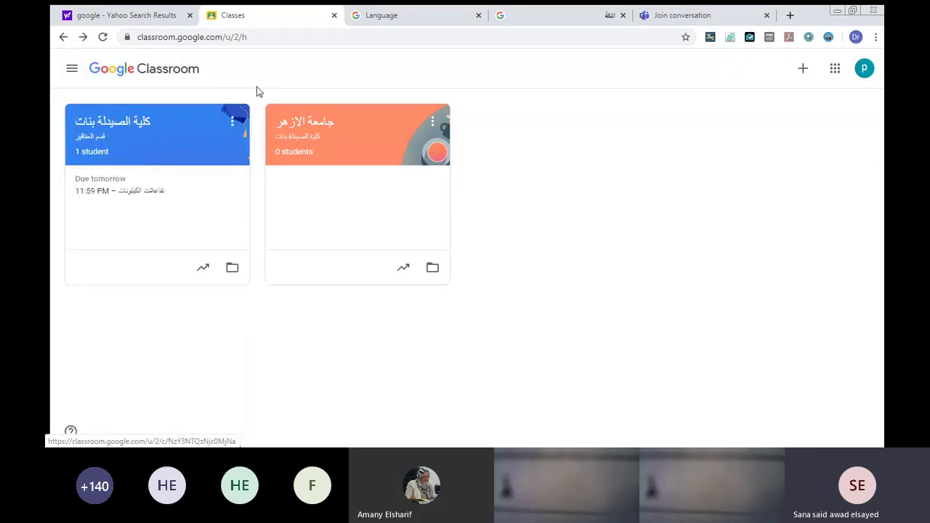
{"action": "left_click", "coordinate": [69, 69]}
{"action": "left_click", "coordinate": [106, 106]}
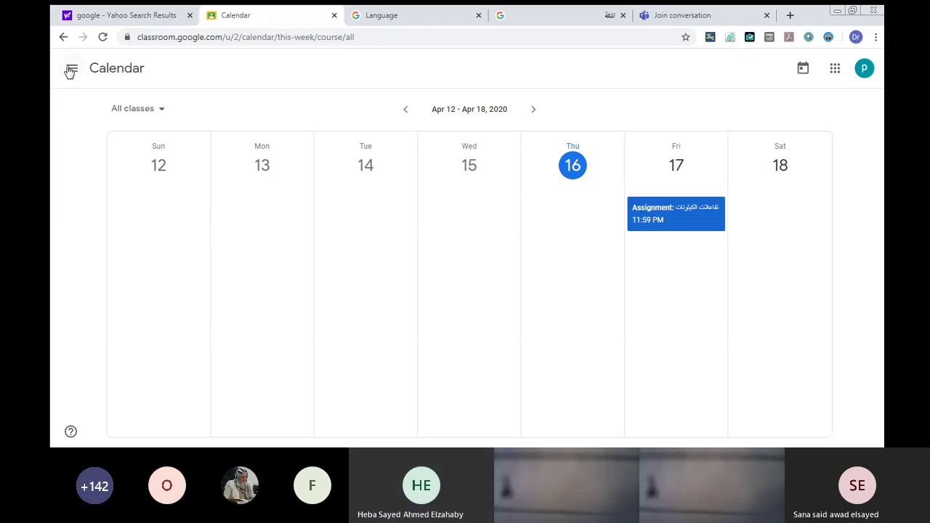
{"action": "left_click", "coordinate": [71, 72]}
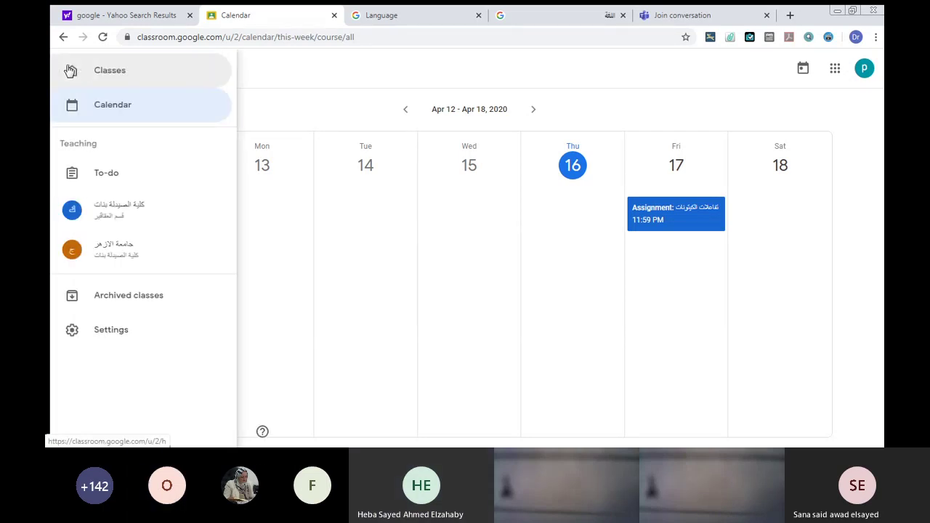
{"action": "left_click", "coordinate": [98, 104]}
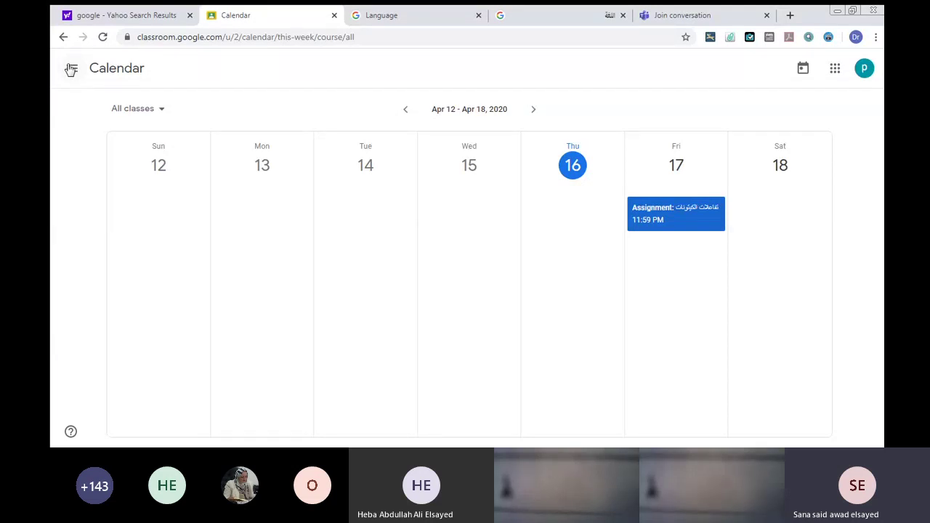
Show the navigation drawer over the Apr 12–18 calendar week.
{"action": "left_click", "coordinate": [71, 69]}
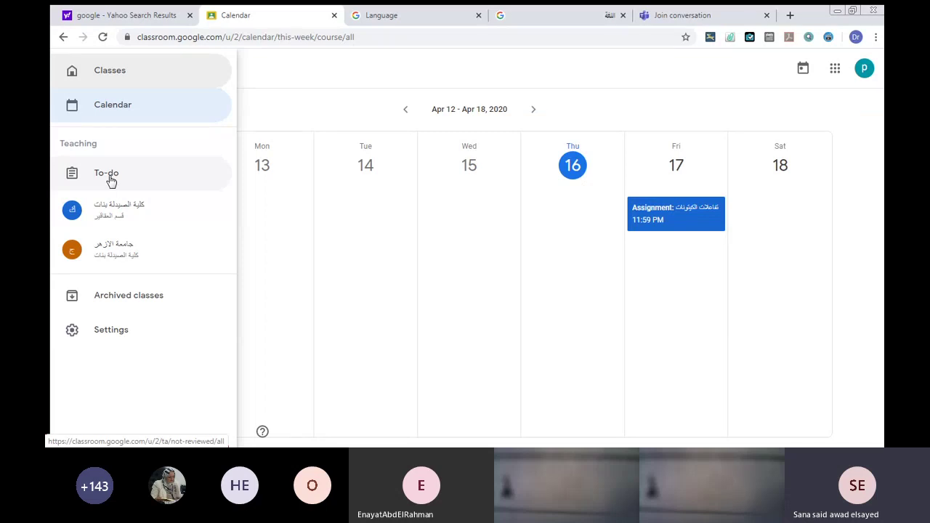
Open the To-do list showing one assignment with 1 turned in, then go back.
{"action": "left_click", "coordinate": [111, 180]}
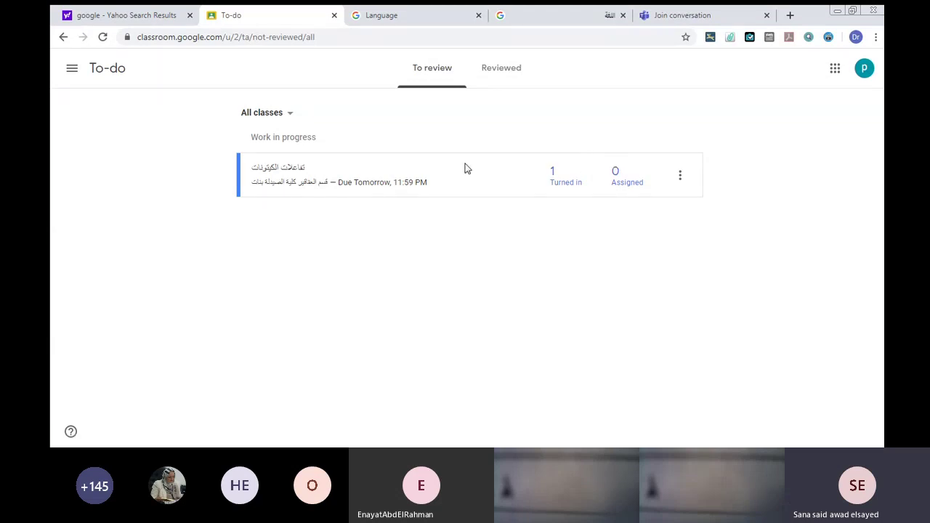
{"action": "left_click", "coordinate": [70, 71]}
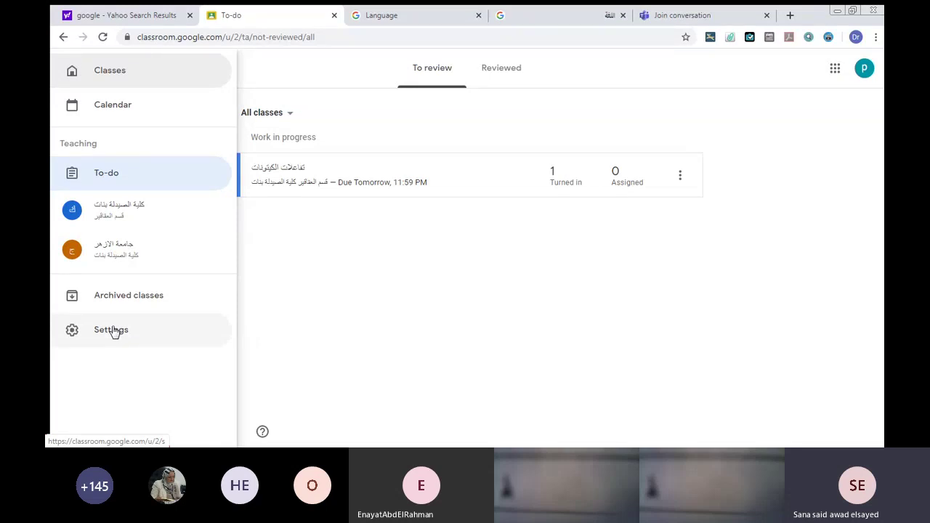
{"action": "left_click", "coordinate": [326, 287]}
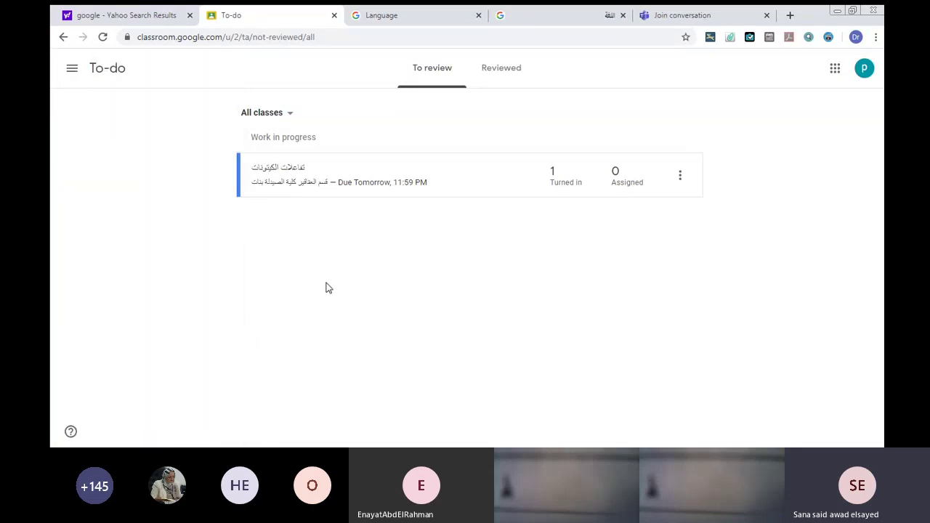
{"action": "left_click", "coordinate": [60, 38]}
Return to Classes, cancel the Join class dialog, and reopen the add-class options.
{"action": "left_click", "coordinate": [60, 37]}
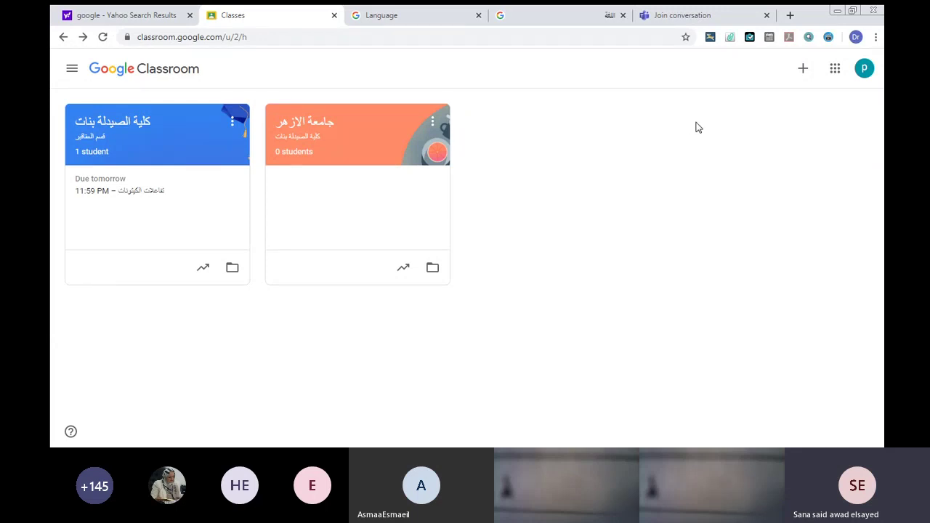
{"action": "left_click", "coordinate": [801, 68]}
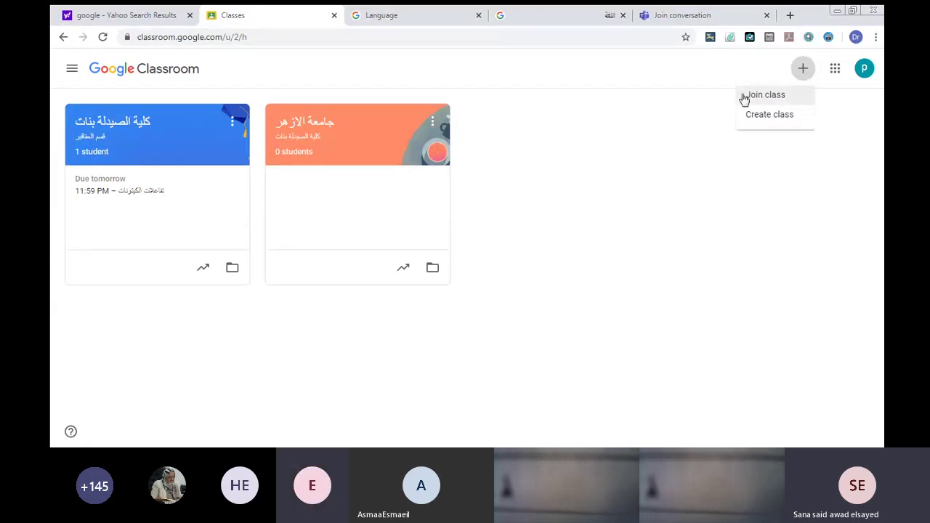
{"action": "left_click", "coordinate": [744, 95]}
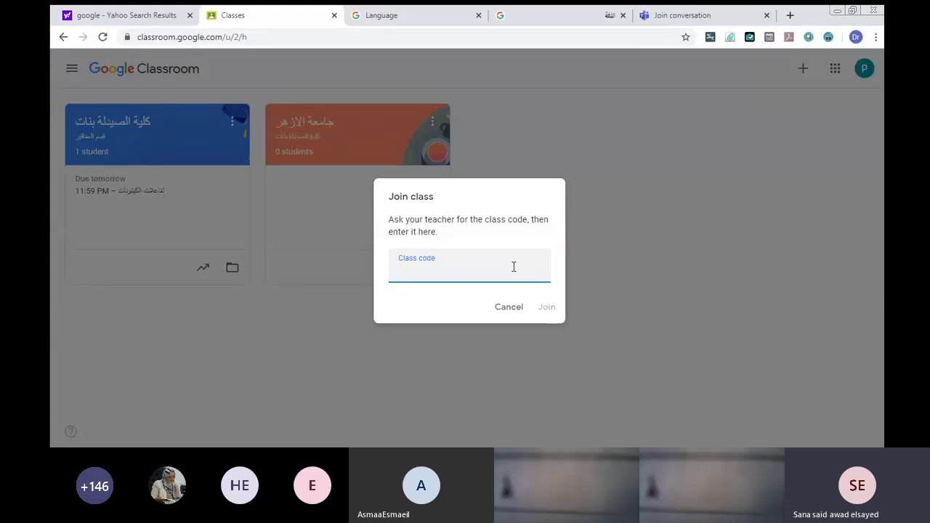
{"action": "left_click", "coordinate": [508, 306]}
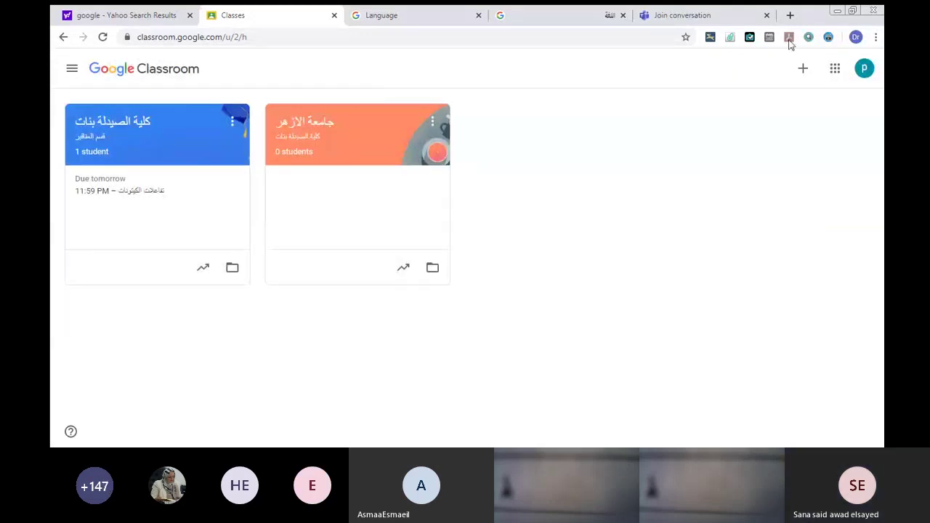
{"action": "left_click", "coordinate": [802, 68]}
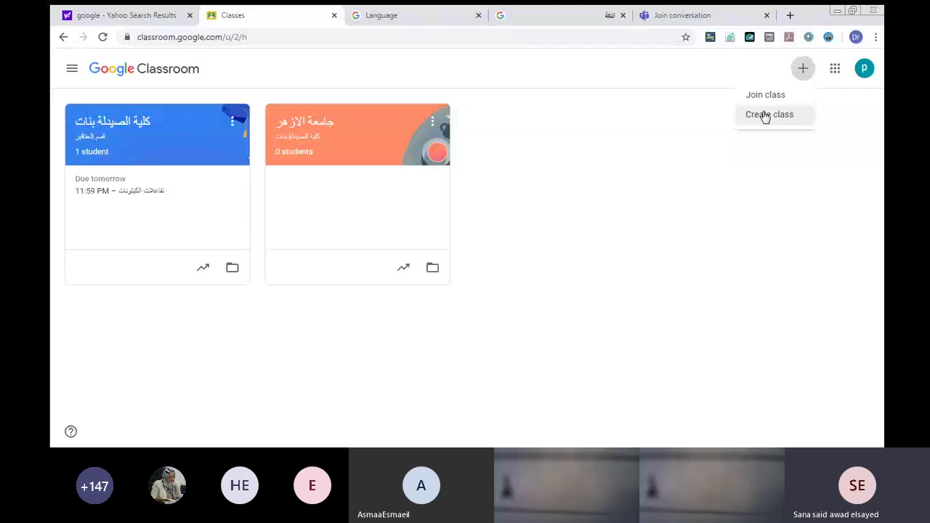
Choose Create class, accept the school-use notice, and reach the empty Create class form.
{"action": "left_click", "coordinate": [764, 116]}
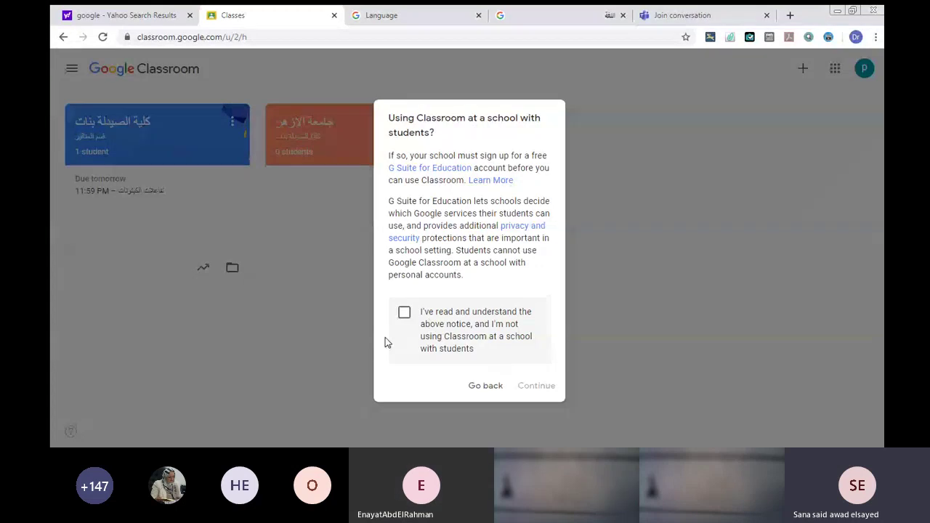
{"action": "left_click", "coordinate": [403, 313]}
{"action": "left_click", "coordinate": [534, 386]}
{"action": "left_click", "coordinate": [435, 183]}
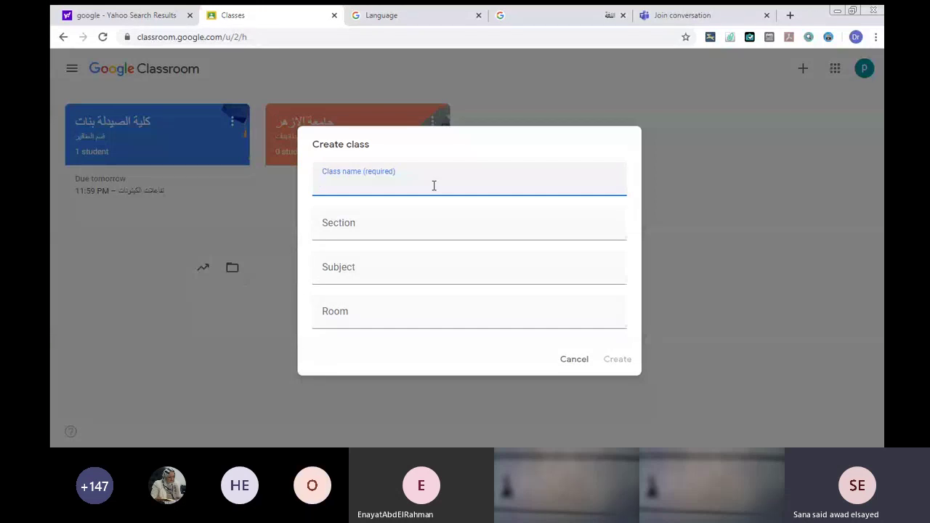
Name the new class 'كلية الصيدلة' and set its section to 'قسم الكيمياء التحليلية'.
{"action": "type", "text": ";gd"}
{"action": "key", "text": "BackSpace"}
{"action": "key", "text": "BackSpace"}
{"action": "key", "text": "BackSpace"}
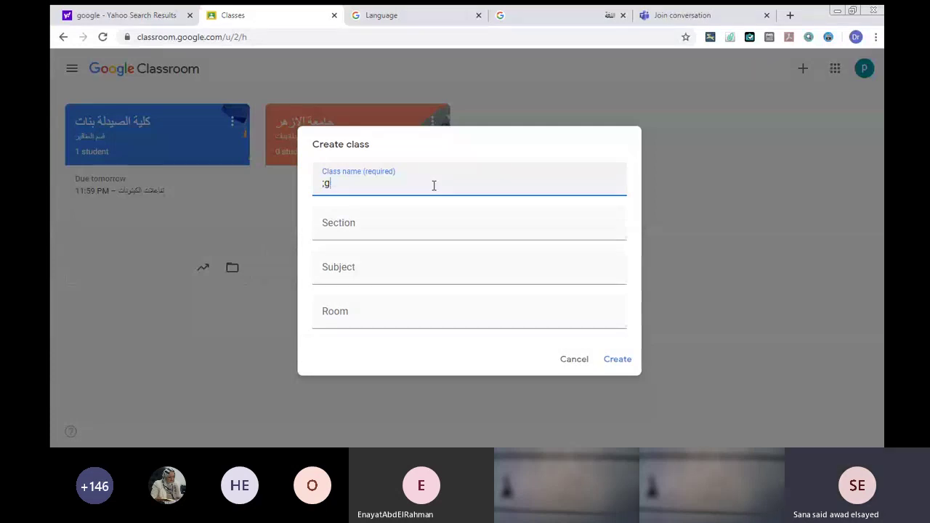
{"action": "type", "text": "كلي"}
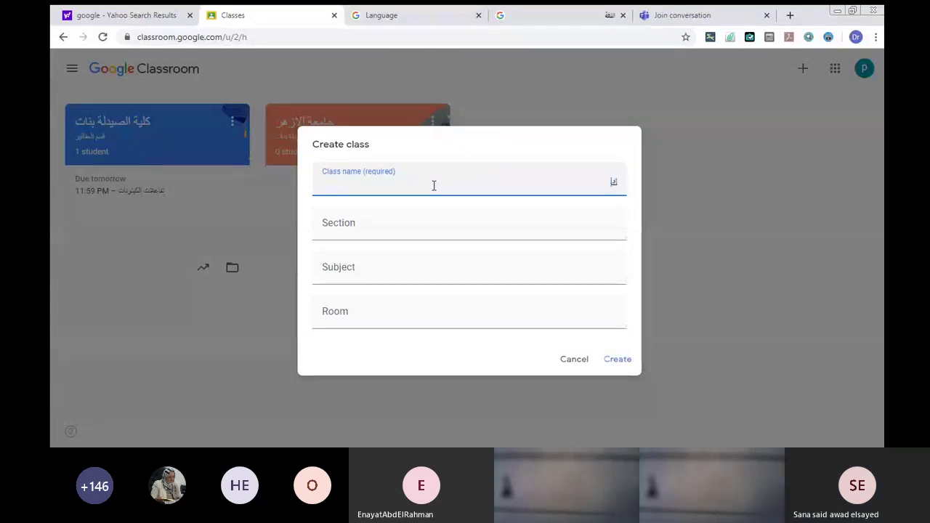
{"action": "type", "text": "ة الصيدلو"}
{"action": "key", "text": "BackSpace"}
{"action": "type", "text": "ة"}
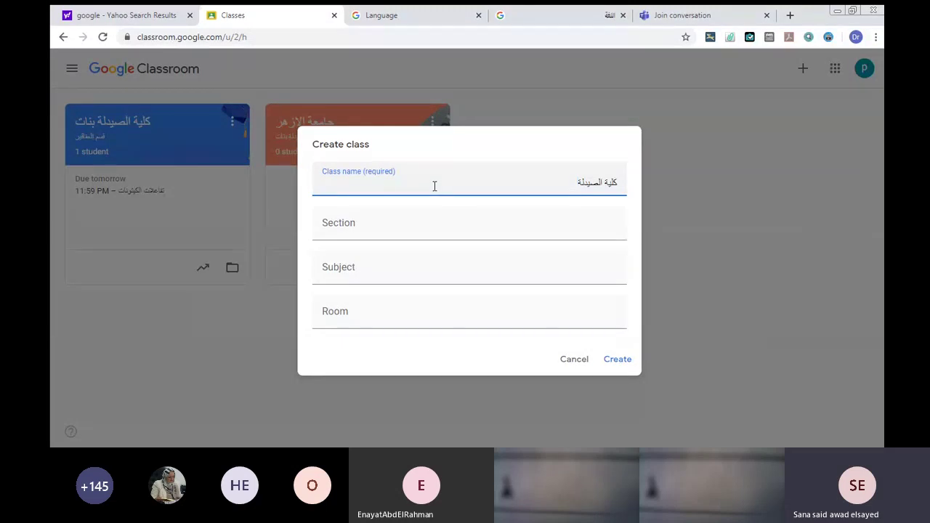
{"action": "left_click", "coordinate": [419, 217]}
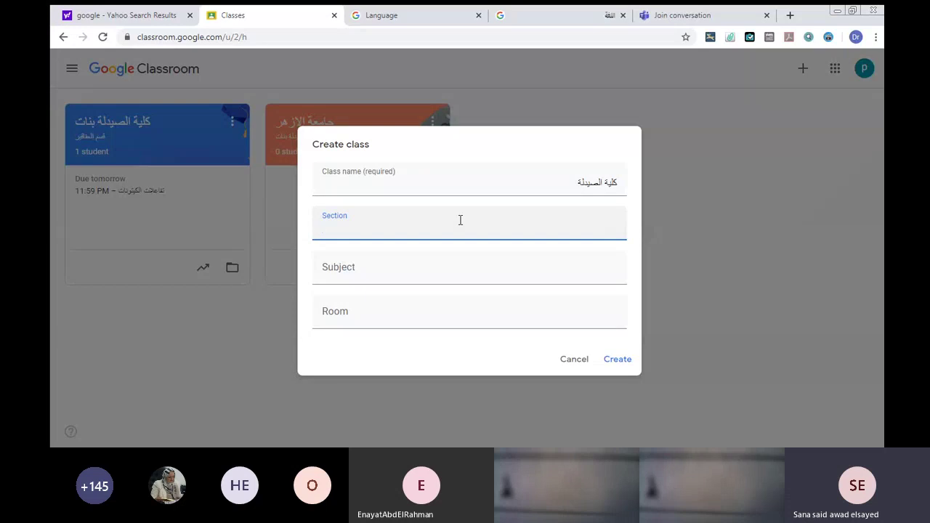
{"action": "type", "text": "قسم الكيمياء"}
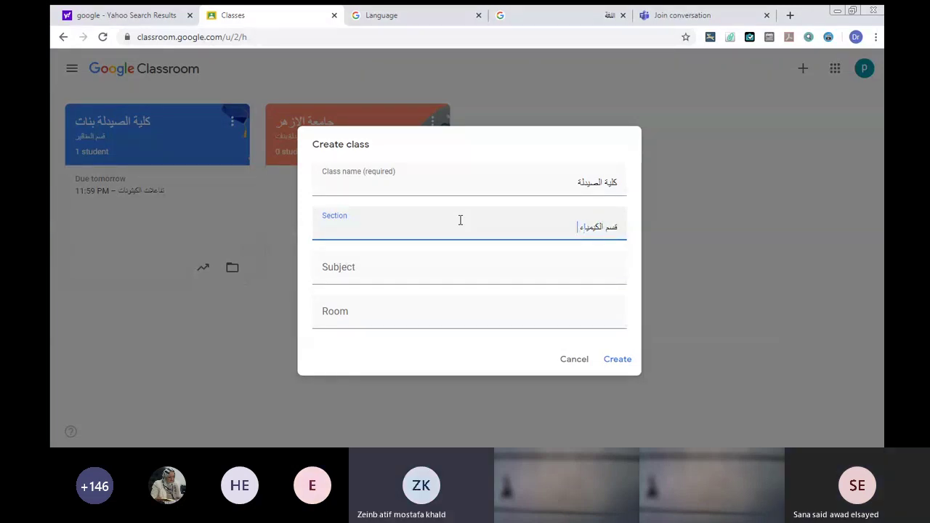
{"action": "type", "text": " التحلي"}
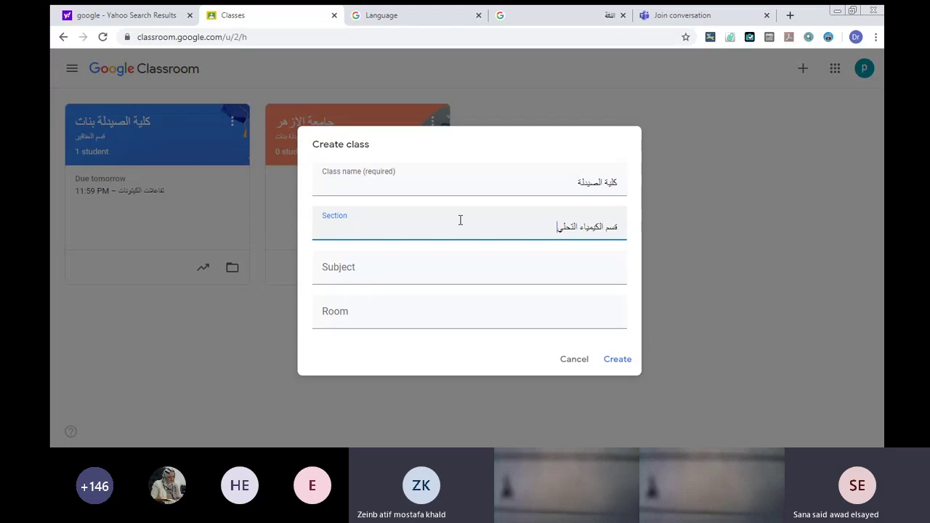
{"action": "type", "text": "لية"}
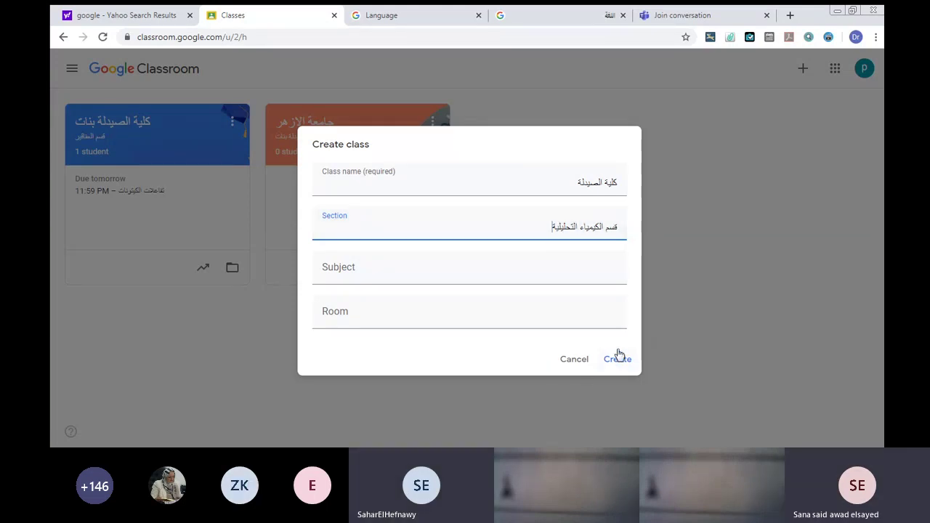
Create the كلية الصيدلة class, view it, then return to the three-class overview.
{"action": "left_click", "coordinate": [616, 357]}
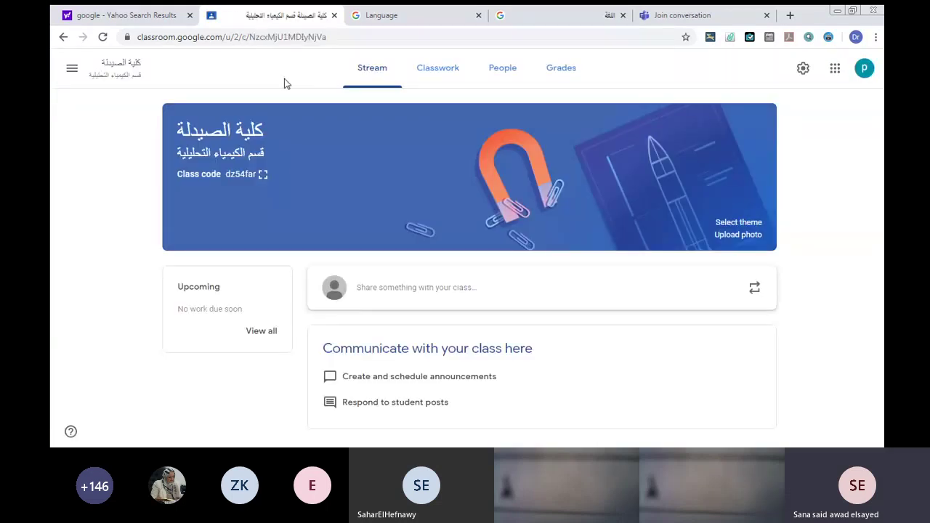
{"action": "left_click", "coordinate": [64, 69]}
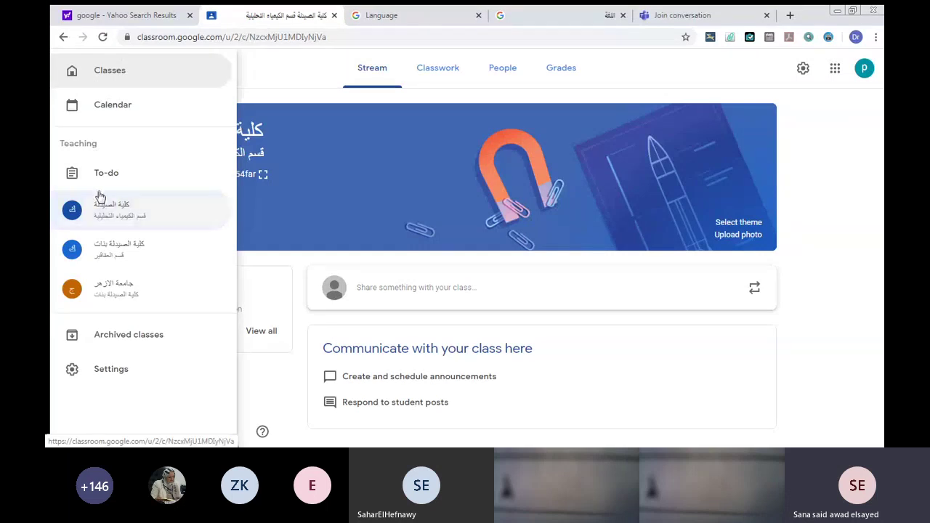
{"action": "left_click", "coordinate": [95, 212]}
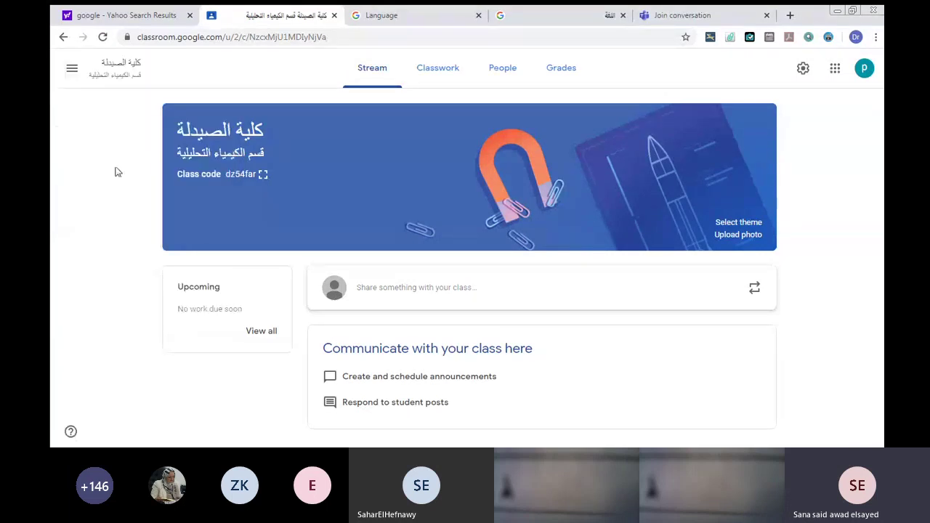
{"action": "left_click", "coordinate": [65, 70]}
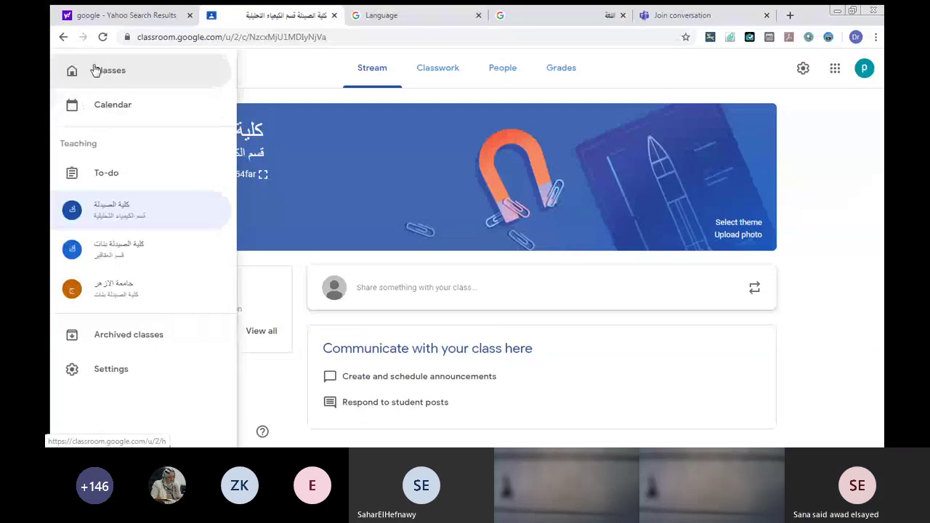
{"action": "left_click", "coordinate": [93, 69]}
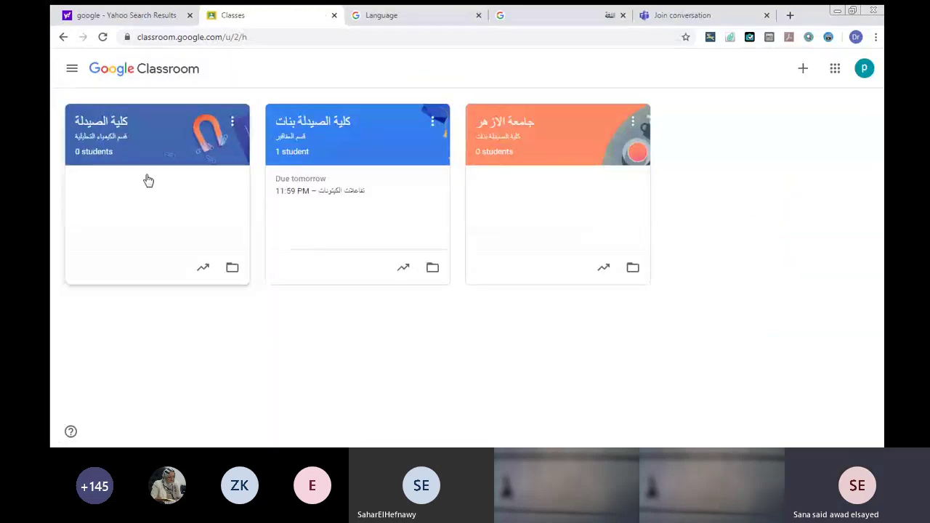
Move the كلية الصيدلة card to sit after كلية الصيدلة بنات, second in the list.
{"action": "left_click", "coordinate": [230, 123]}
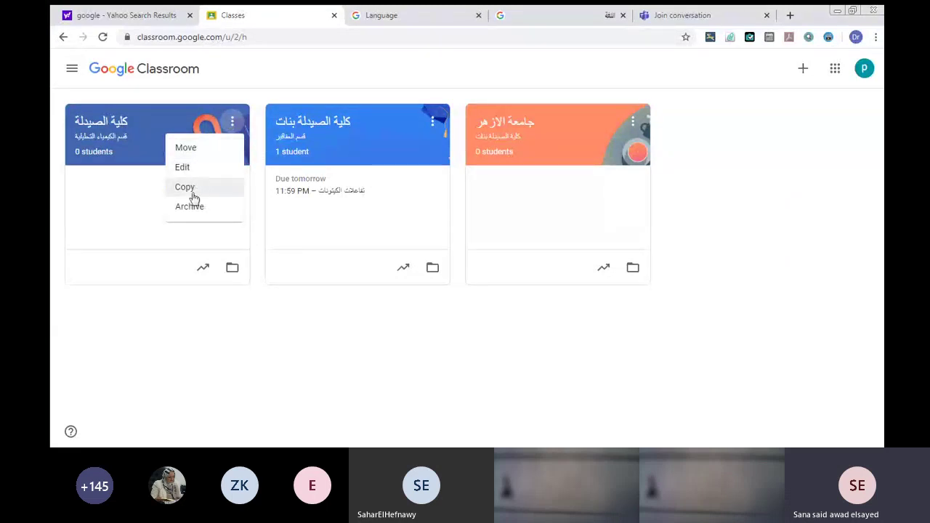
{"action": "left_click", "coordinate": [185, 148]}
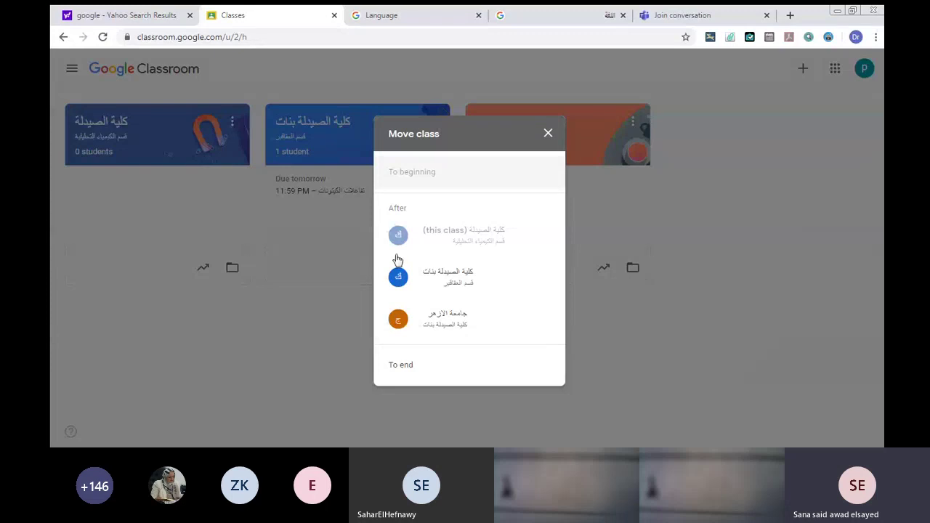
{"action": "left_click", "coordinate": [433, 283]}
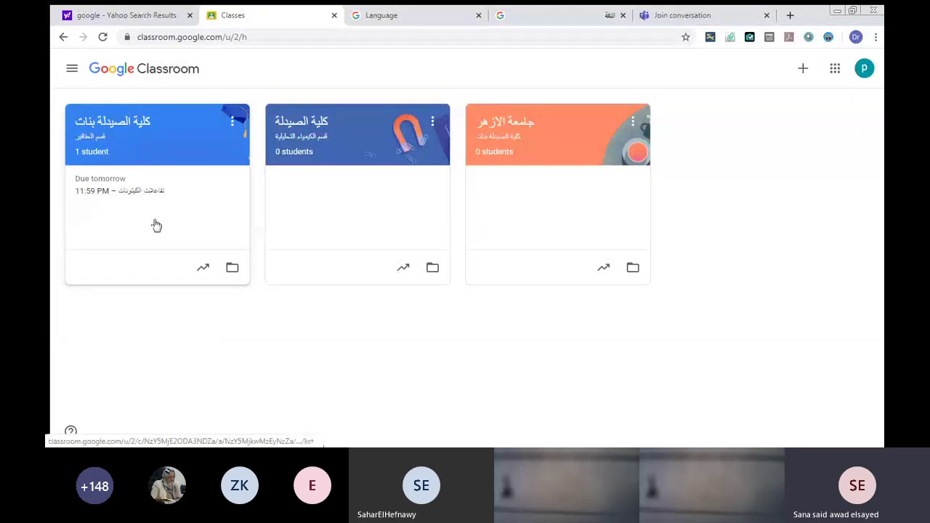
Open كلية الصيدلة's edit details, cancel without changes, and reopen its options menu.
{"action": "left_click", "coordinate": [430, 122]}
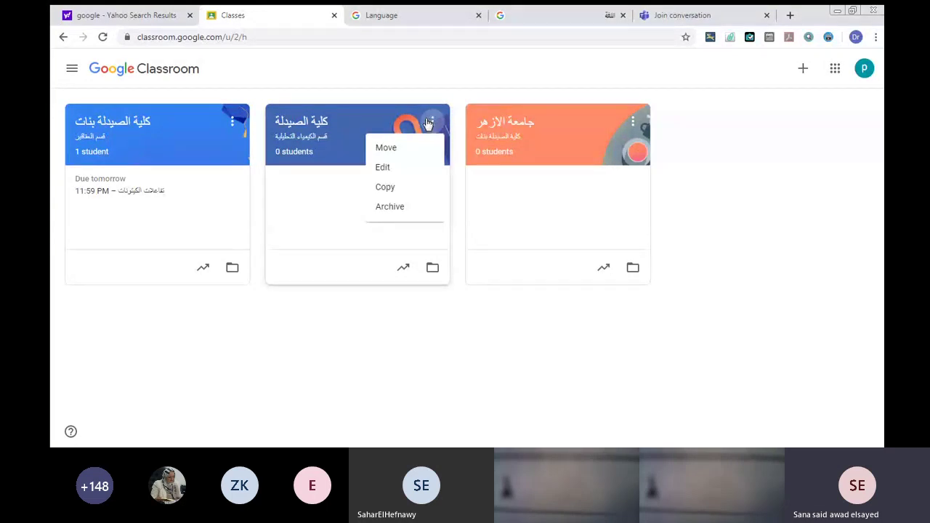
{"action": "left_click", "coordinate": [382, 169]}
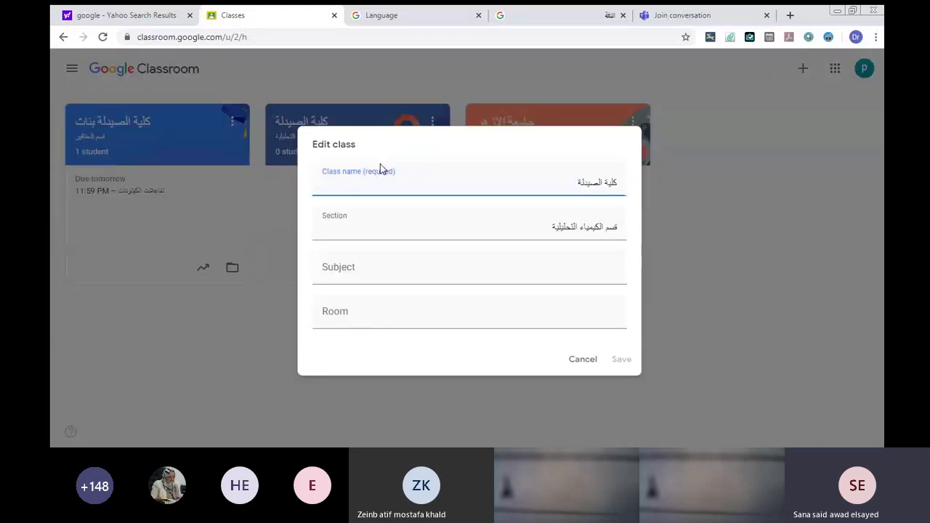
{"action": "left_click", "coordinate": [574, 362]}
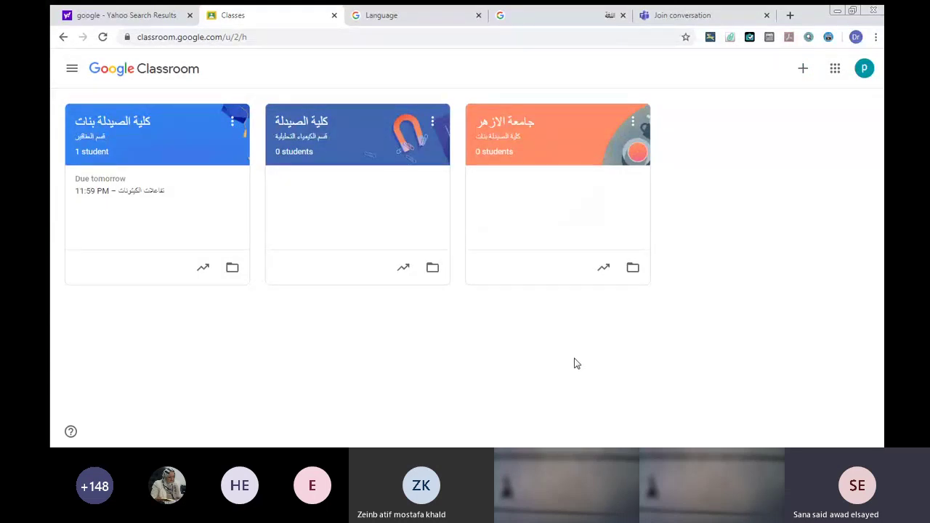
{"action": "left_click", "coordinate": [431, 123]}
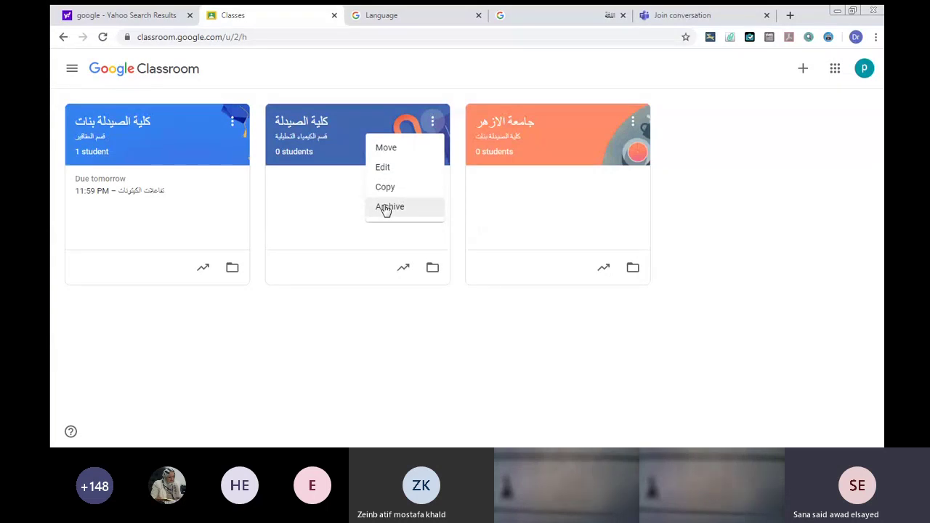
Archive the كلية الصيدلة class from its card menu and confirm in the dialog.
{"action": "left_click", "coordinate": [387, 207]}
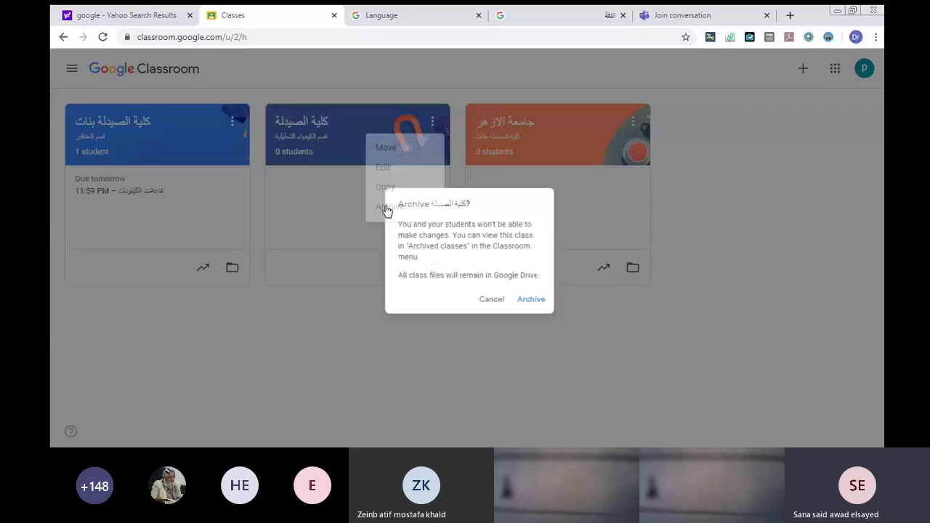
{"action": "left_click", "coordinate": [531, 306]}
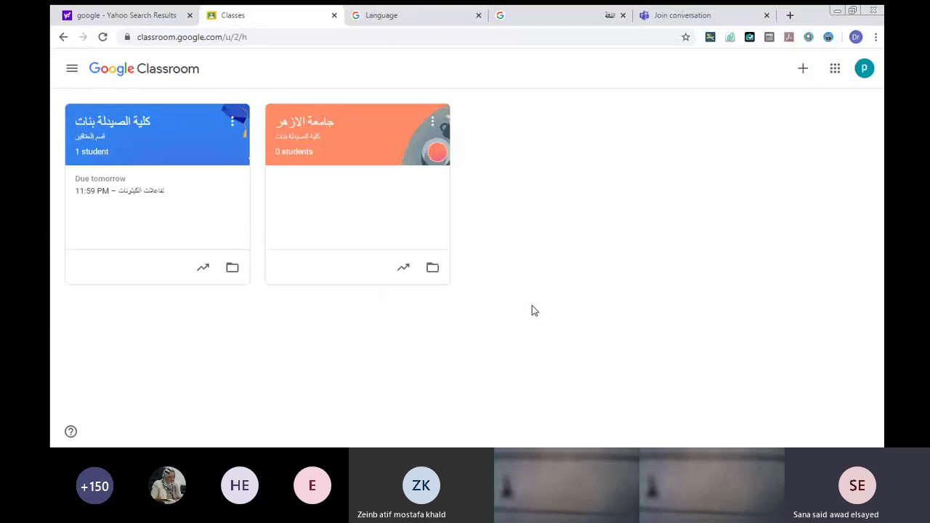
Restore كلية الصيدلة from Archived classes, then return to the Classes home.
{"action": "left_click", "coordinate": [70, 69]}
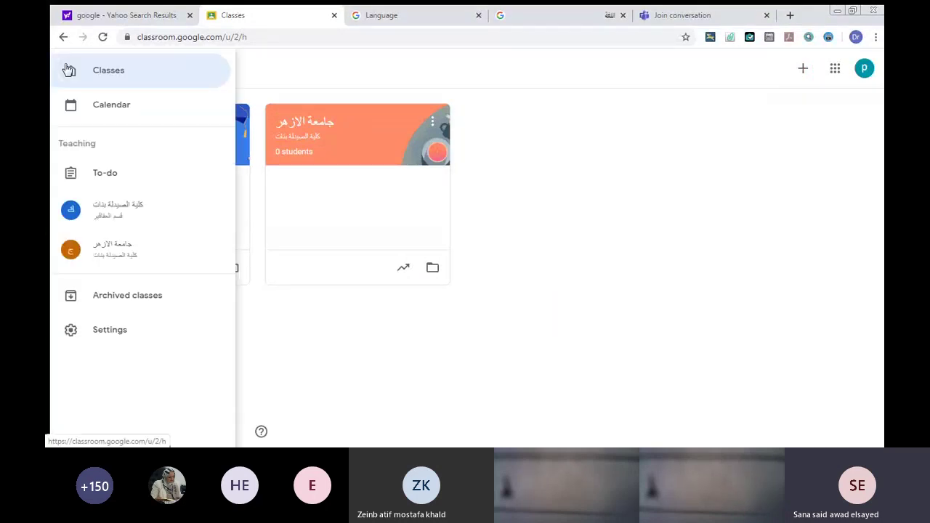
{"action": "left_click", "coordinate": [103, 298]}
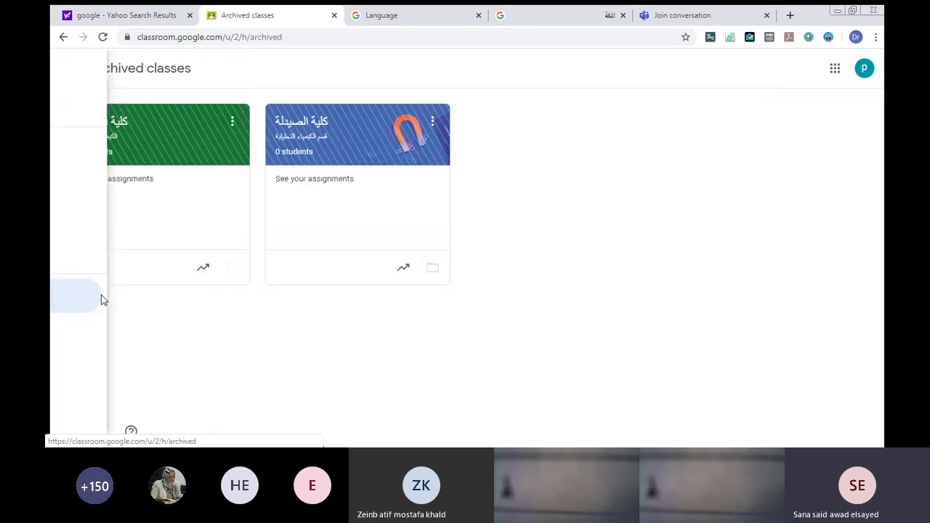
{"action": "left_click", "coordinate": [340, 140]}
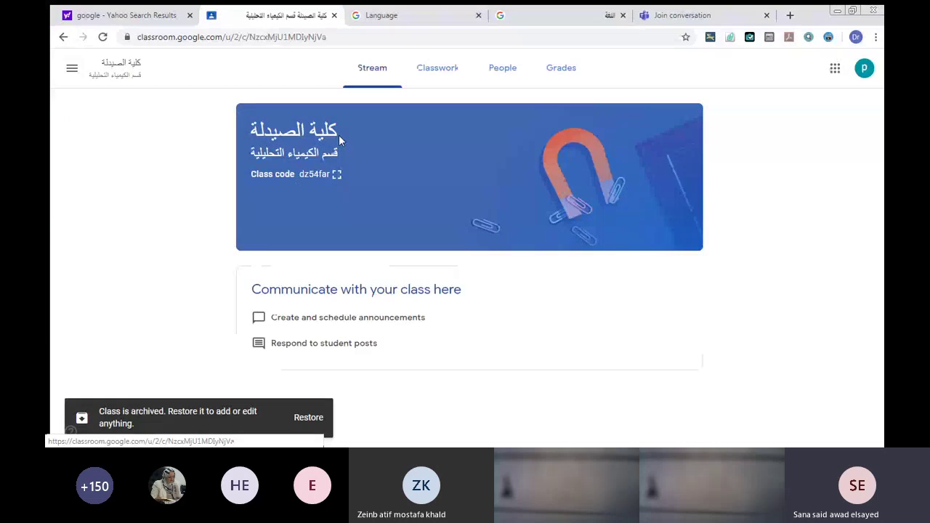
{"action": "left_click", "coordinate": [303, 420]}
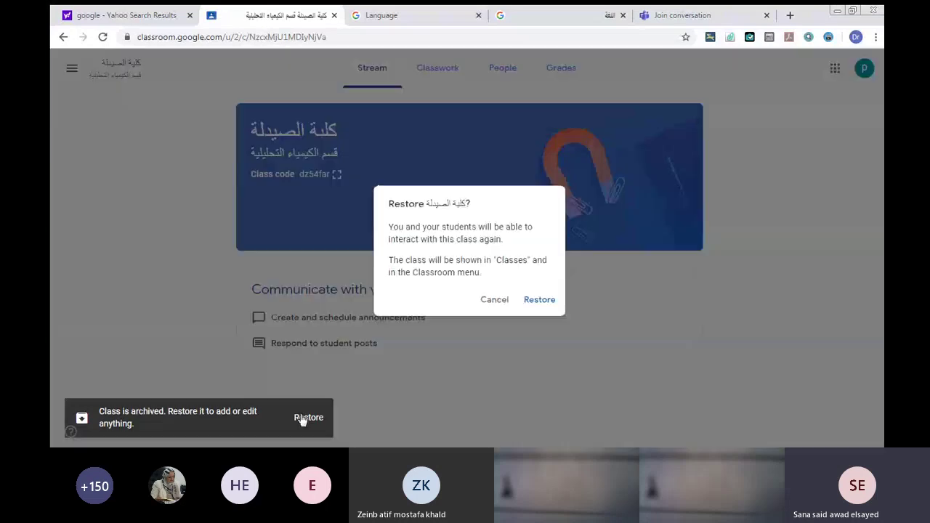
{"action": "left_click", "coordinate": [525, 300]}
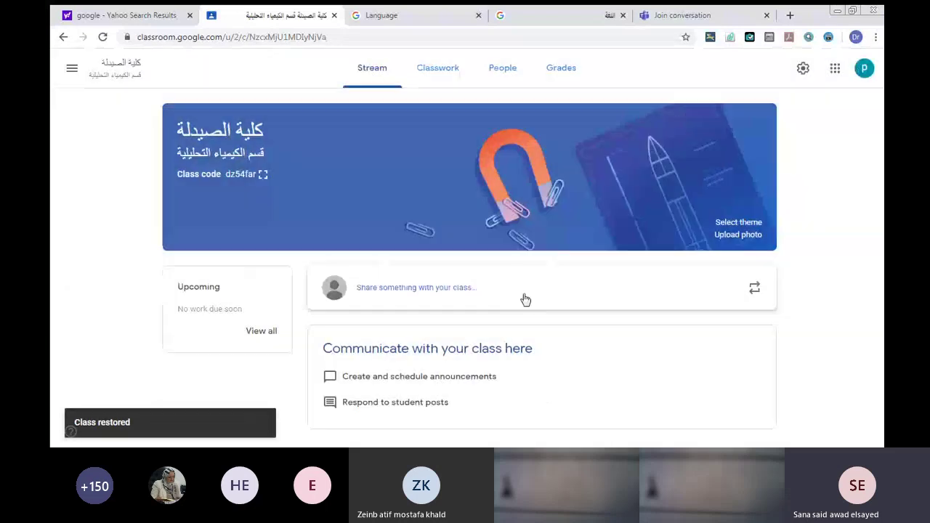
{"action": "left_click", "coordinate": [72, 67]}
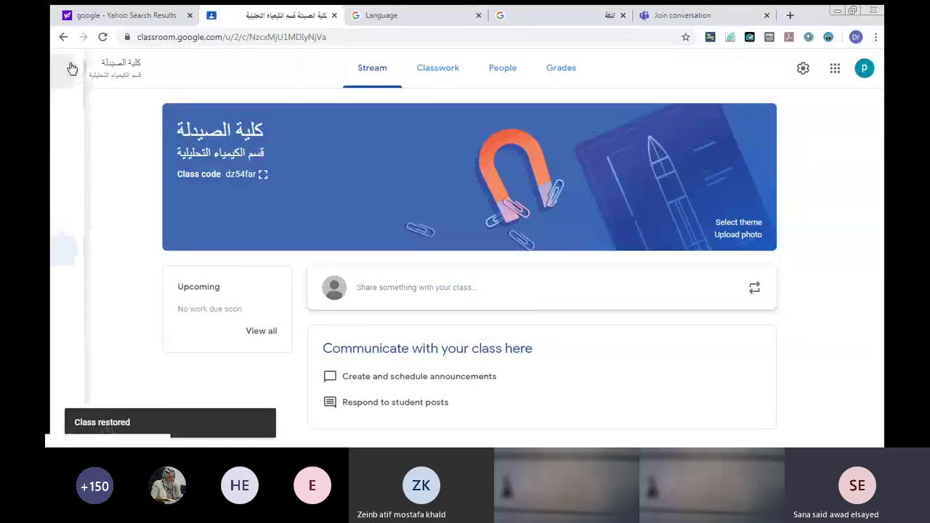
{"action": "left_click", "coordinate": [106, 75]}
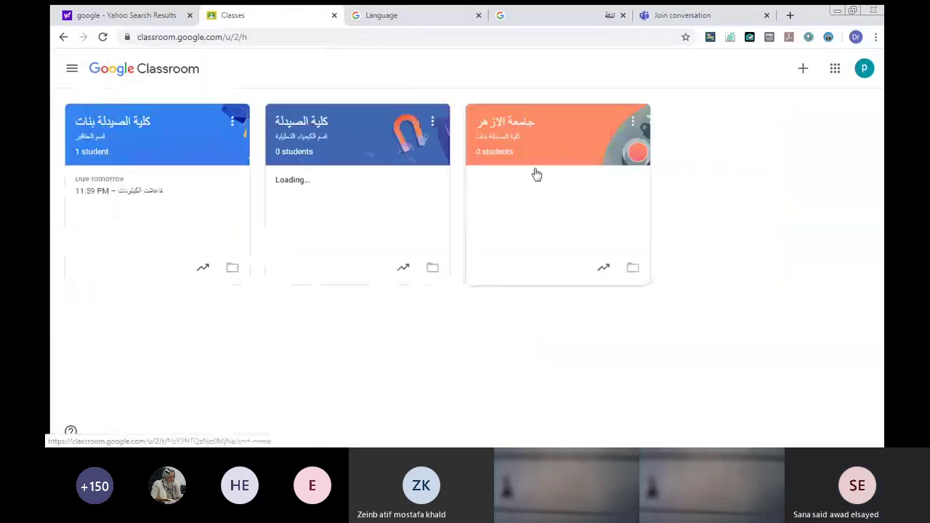
Open the كلية الصيدلة class Stream from its card on the Classes page.
{"action": "left_click", "coordinate": [432, 121]}
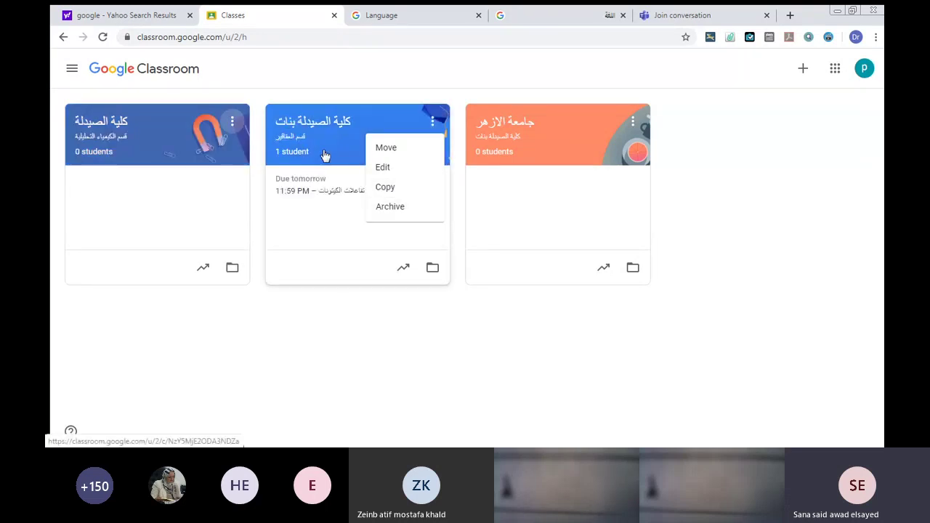
{"action": "left_click", "coordinate": [166, 150]}
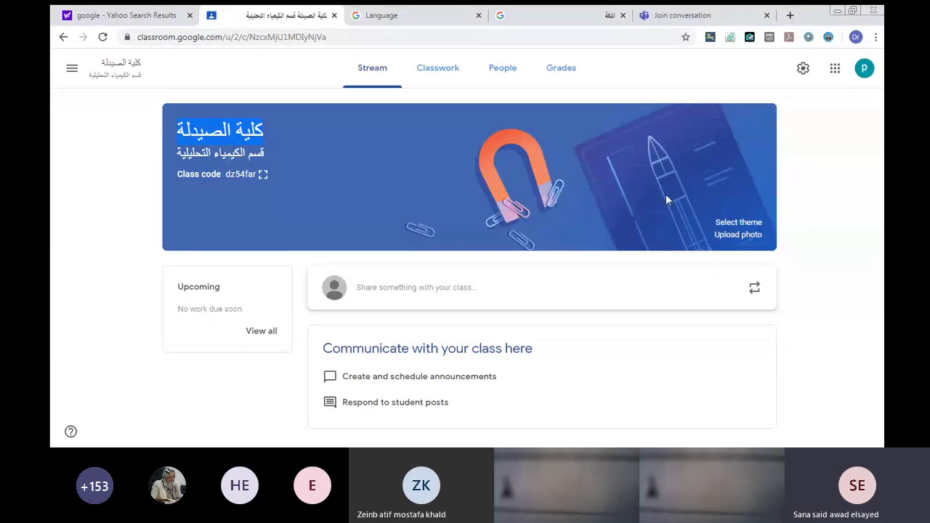
Preview the orange breakfast header theme, cancel the gallery, and start a custom banner photo upload.
{"action": "left_click", "coordinate": [720, 223]}
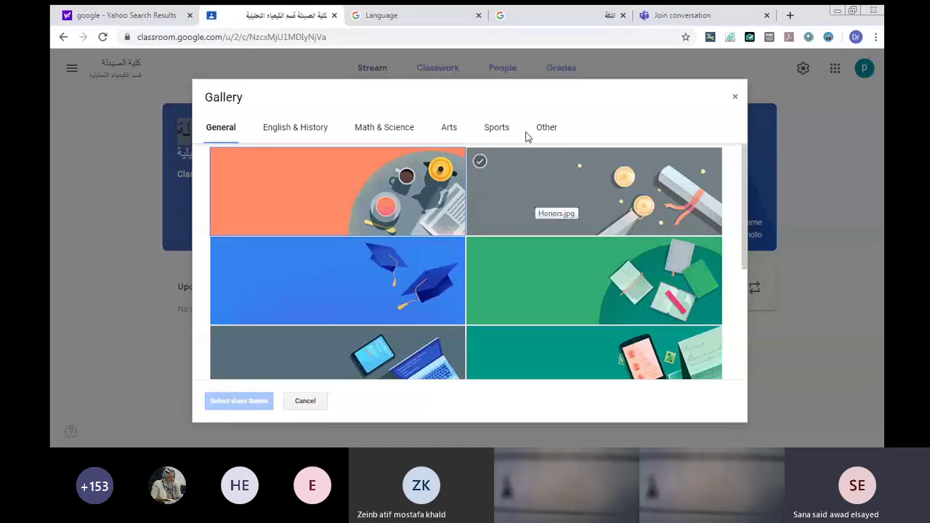
{"action": "left_click", "coordinate": [415, 224]}
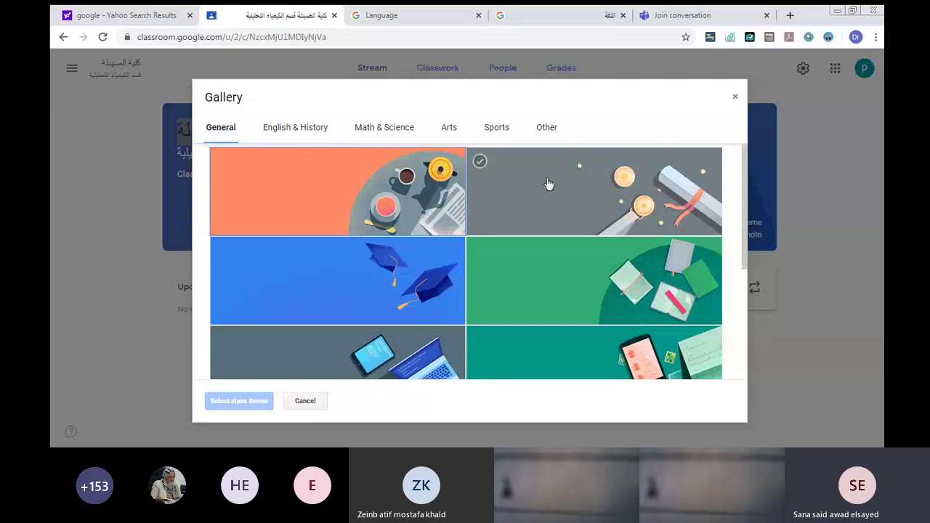
{"action": "left_click", "coordinate": [305, 401]}
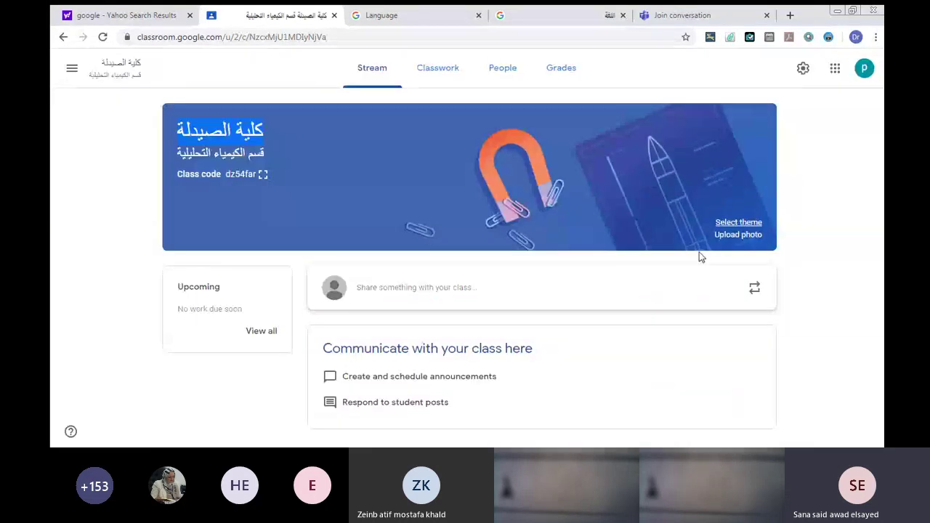
{"action": "left_click", "coordinate": [743, 239]}
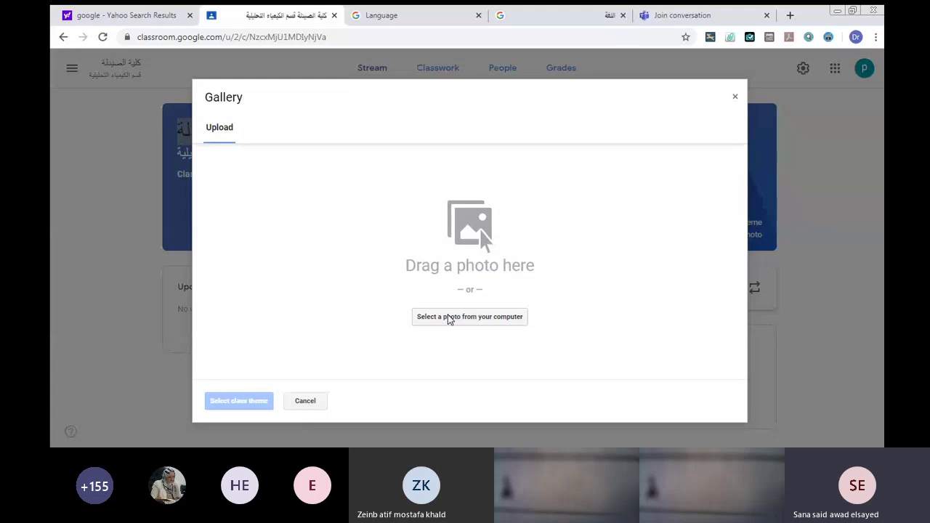
{"action": "left_click", "coordinate": [449, 317]}
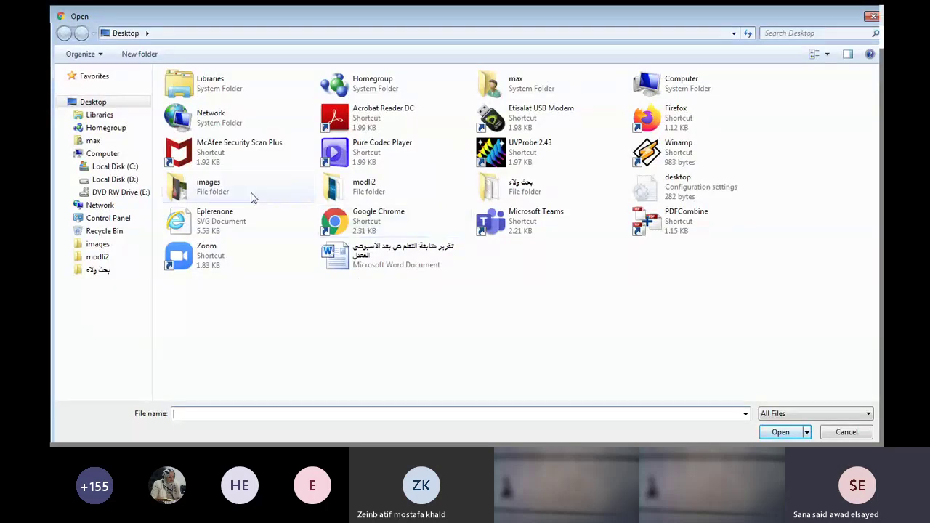
{"action": "double_click", "coordinate": [218, 191]}
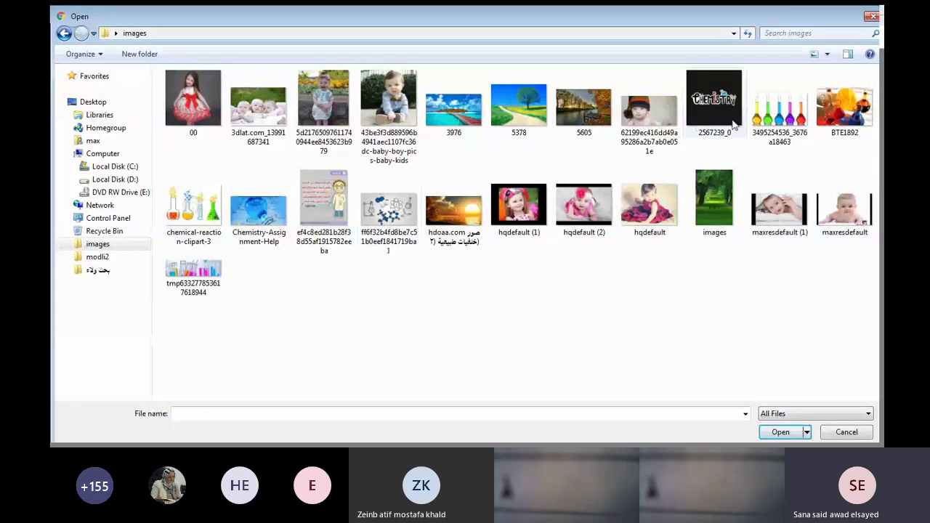
{"action": "left_click", "coordinate": [767, 119]}
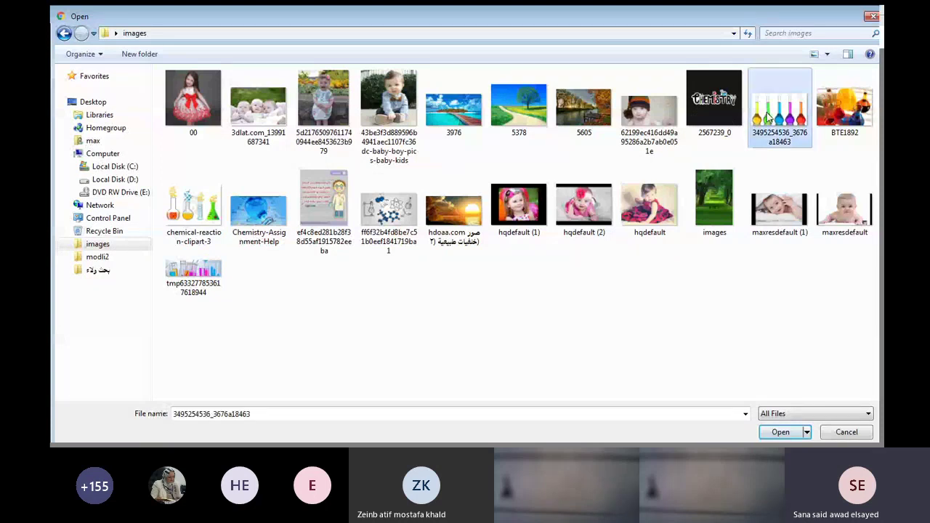
{"action": "left_click", "coordinate": [774, 431]}
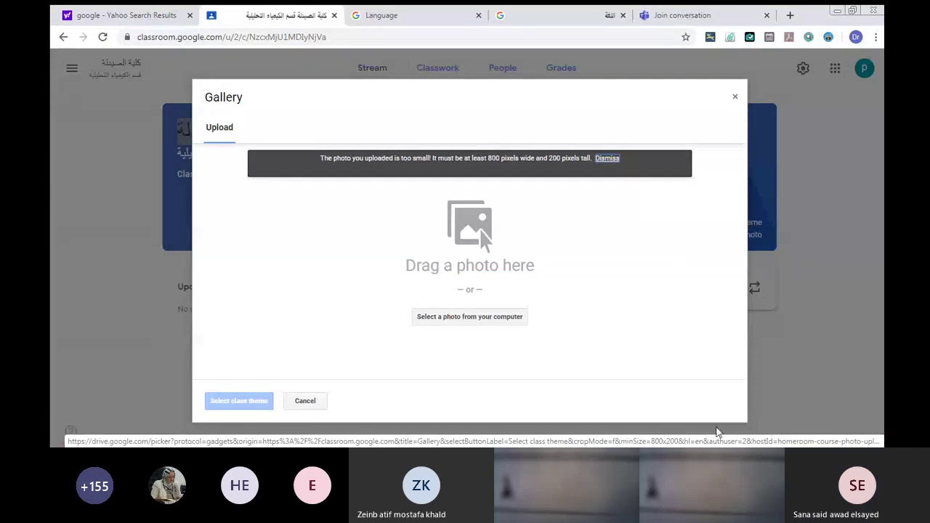
Try the BTE1892 picture instead, rejected as smaller than 800×200 pixels.
{"action": "left_click", "coordinate": [473, 316]}
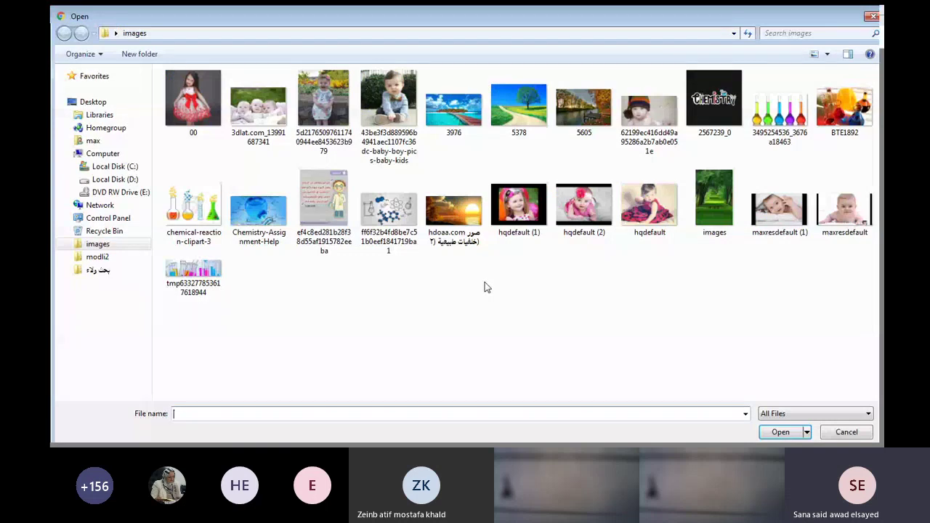
{"action": "left_click", "coordinate": [452, 206]}
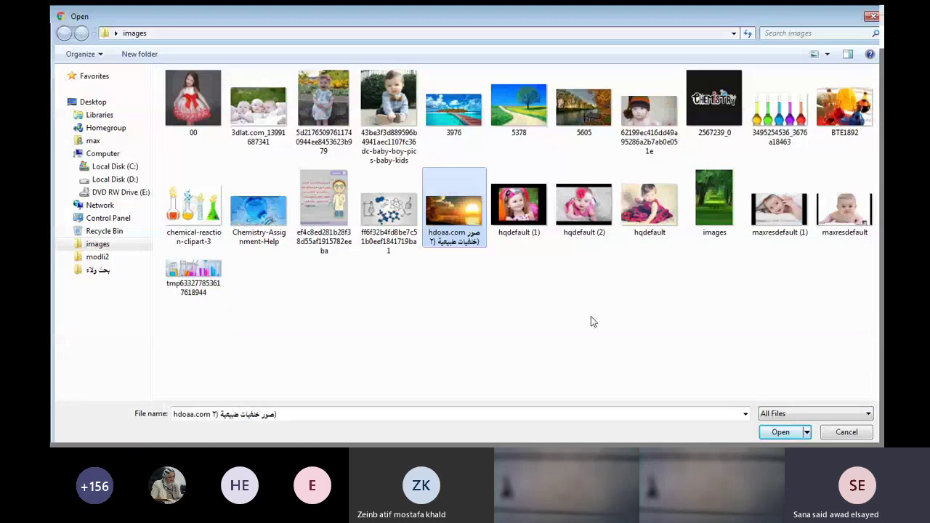
{"action": "left_click", "coordinate": [834, 102]}
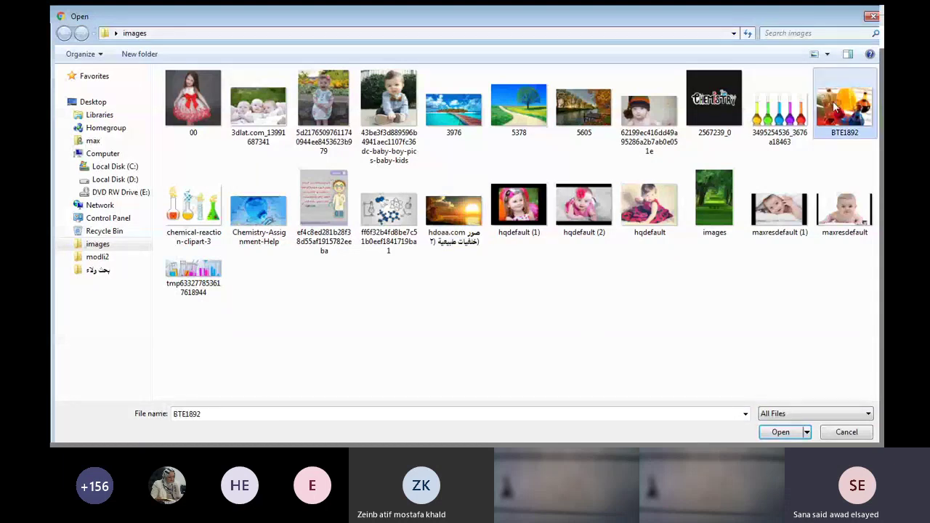
{"action": "left_click", "coordinate": [770, 432]}
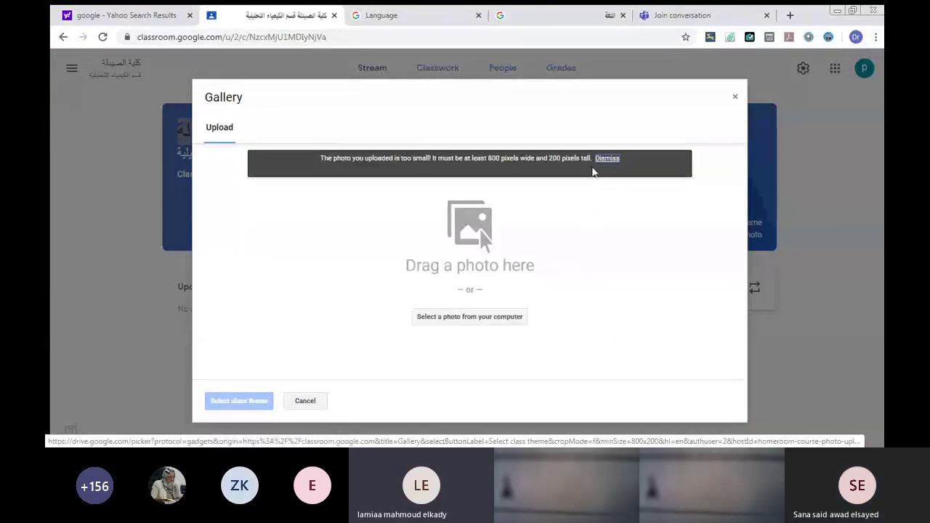
Upload the hdoaa.com sunset picture from the images folder as the banner photo.
{"action": "left_click", "coordinate": [473, 317]}
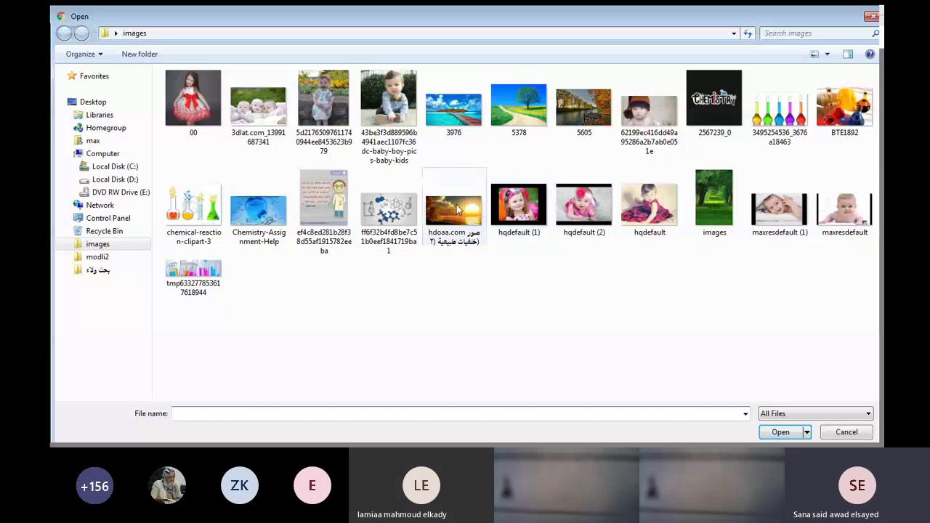
{"action": "left_click", "coordinate": [455, 210]}
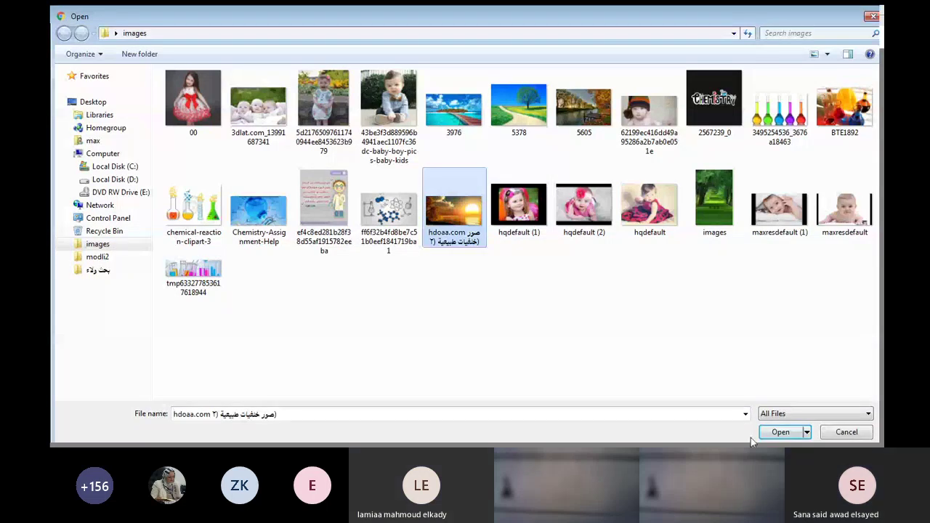
{"action": "left_click", "coordinate": [767, 432]}
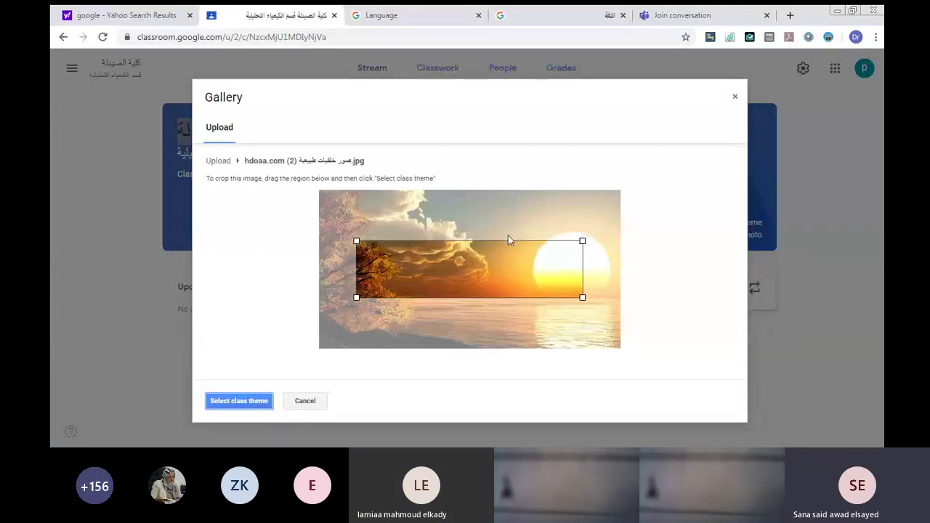
Widen the crop box across the sunset photo and apply it as the class banner.
{"action": "left_click_drag", "start_coordinate": [346, 231], "coordinate": [229, 241]}
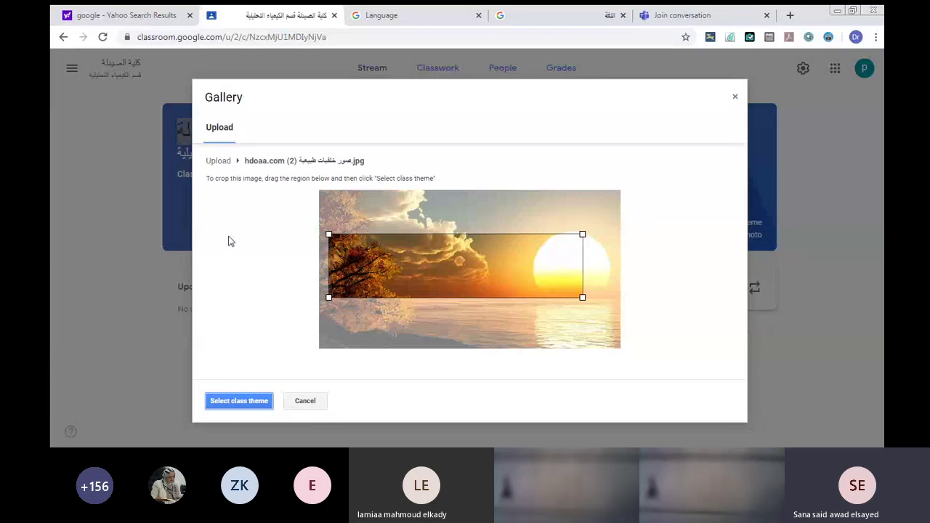
{"action": "left_click_drag", "start_coordinate": [325, 297], "coordinate": [292, 301]}
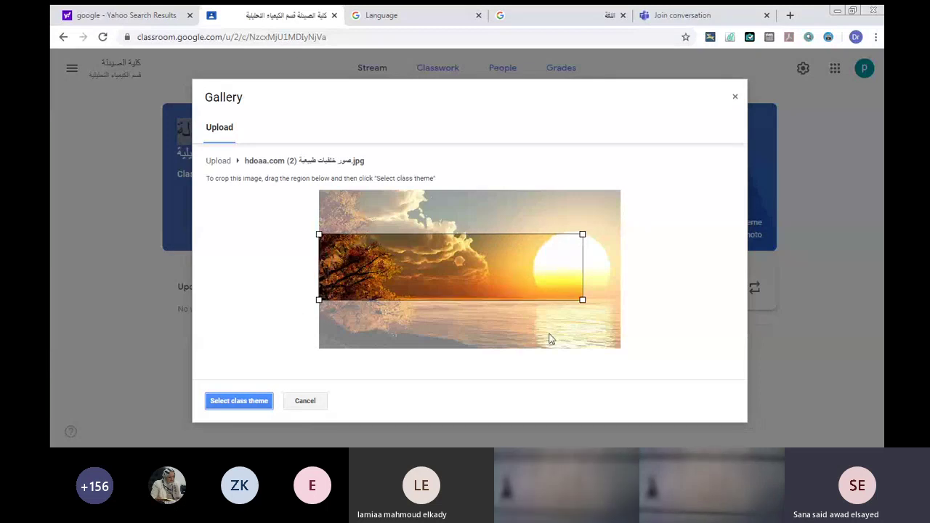
{"action": "left_click_drag", "start_coordinate": [580, 296], "coordinate": [635, 293]}
{"action": "left_click", "coordinate": [240, 400]}
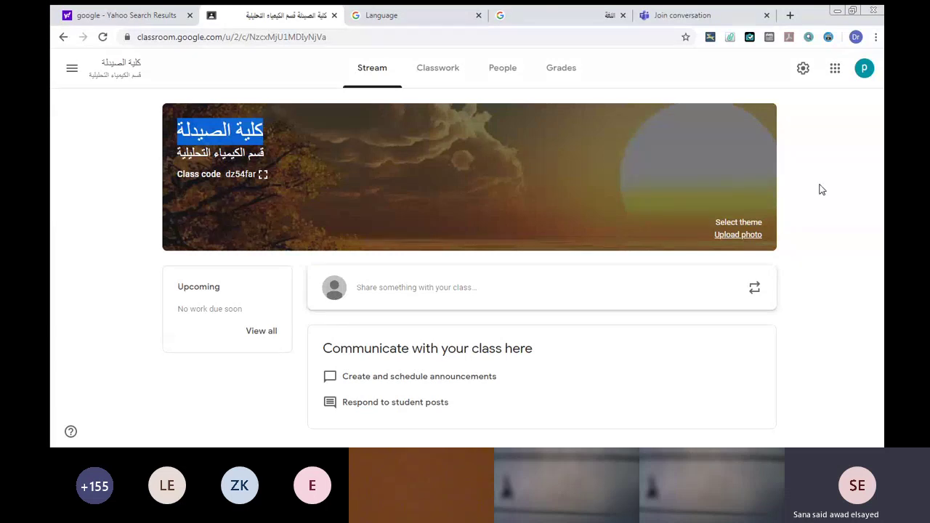
Open Class settings for كلية الصيدلة and scroll through its details and General options.
{"action": "left_click", "coordinate": [801, 70]}
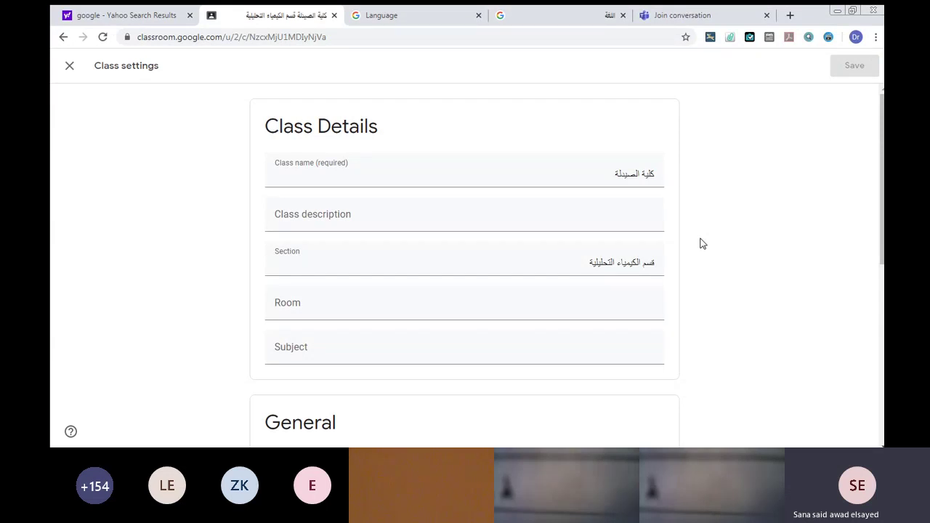
{"action": "left_click", "coordinate": [882, 310]}
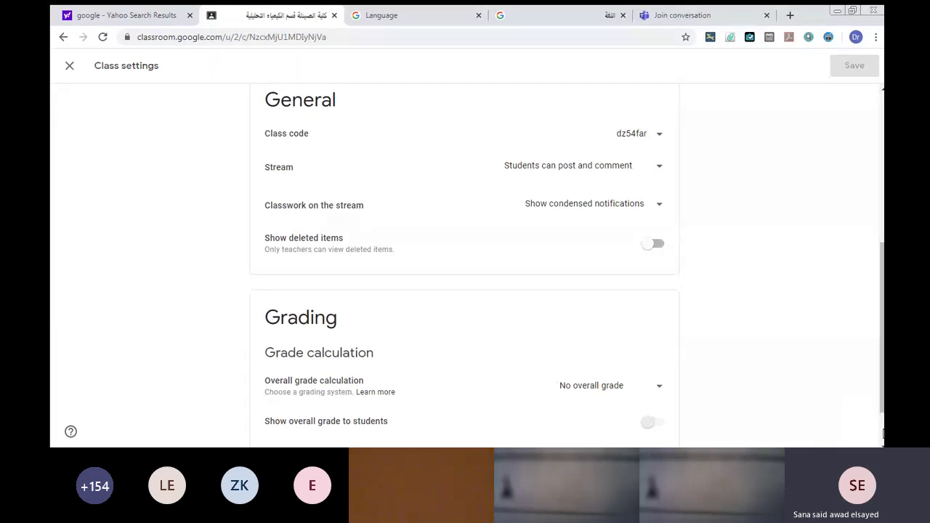
{"action": "left_click", "coordinate": [877, 434]}
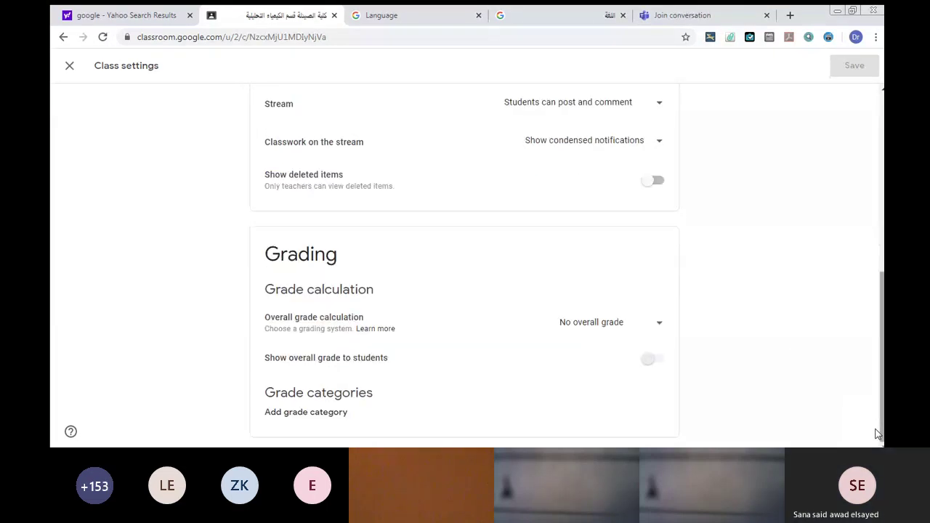
{"action": "left_click", "coordinate": [880, 195]}
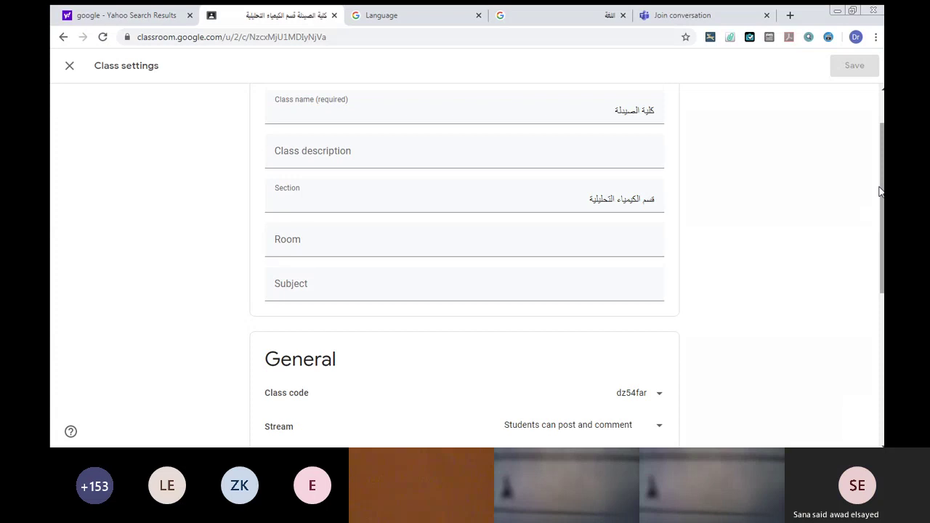
{"action": "left_click", "coordinate": [879, 317]}
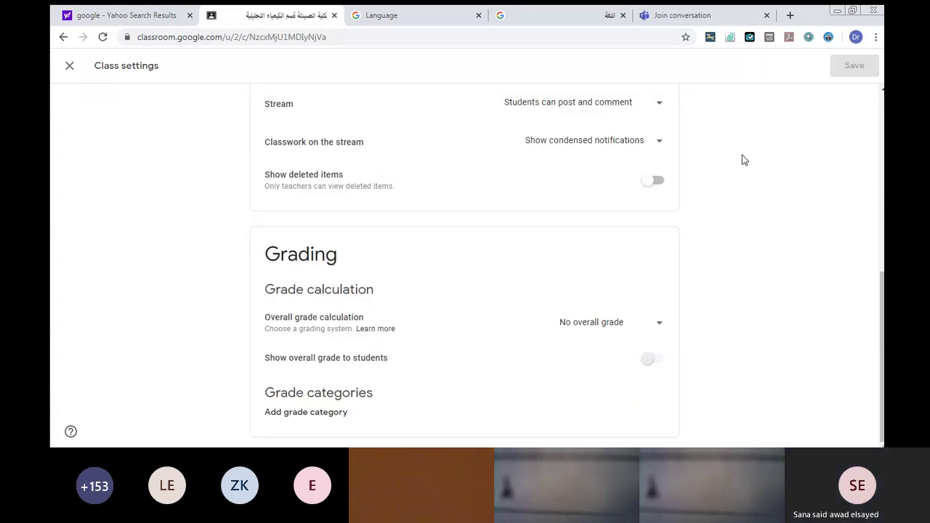
{"action": "left_click", "coordinate": [877, 211]}
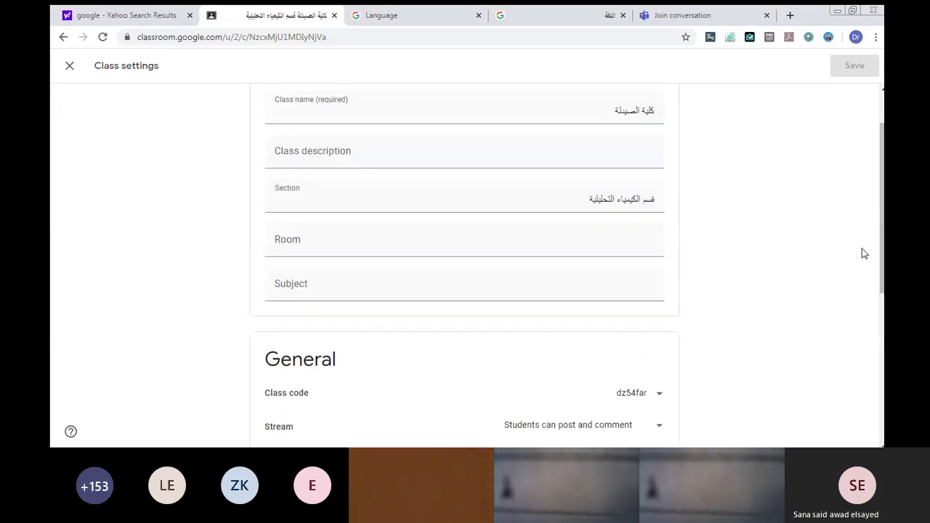
{"action": "left_click", "coordinate": [879, 304]}
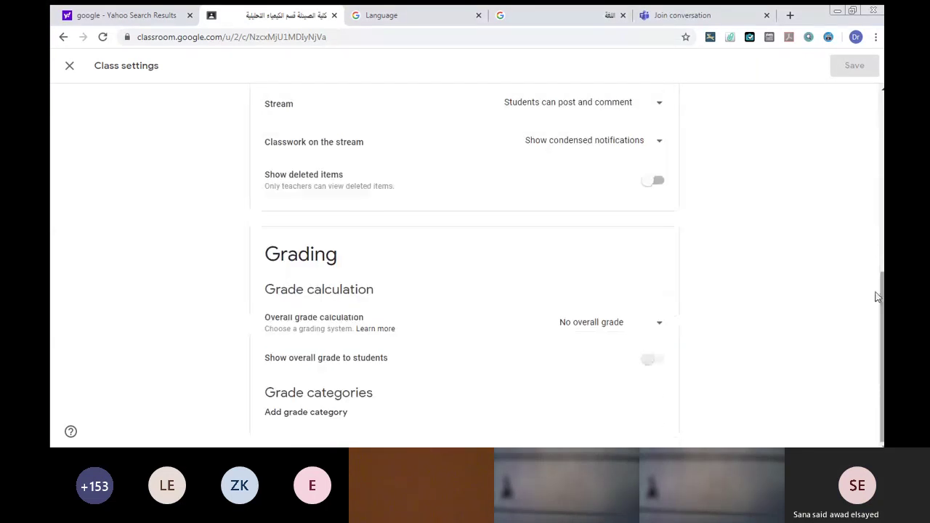
{"action": "left_click", "coordinate": [878, 236]}
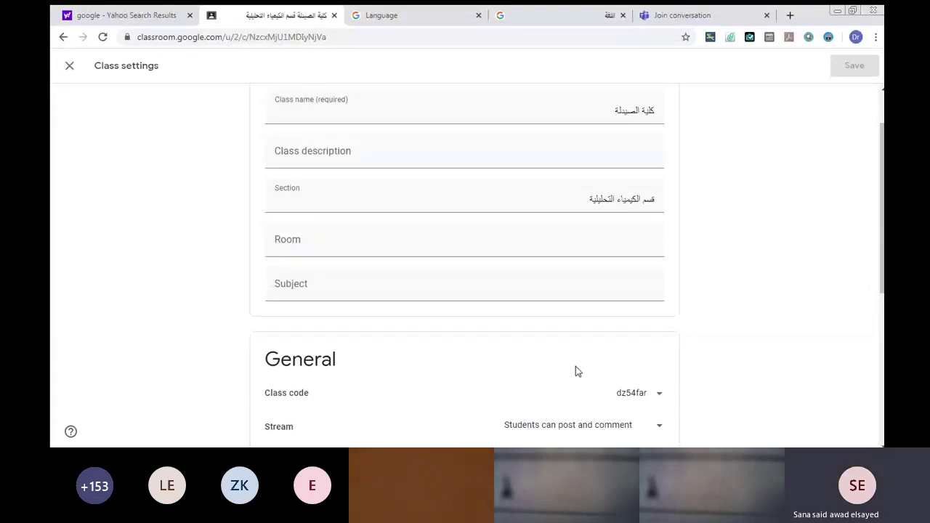
{"action": "left_click", "coordinate": [879, 311]}
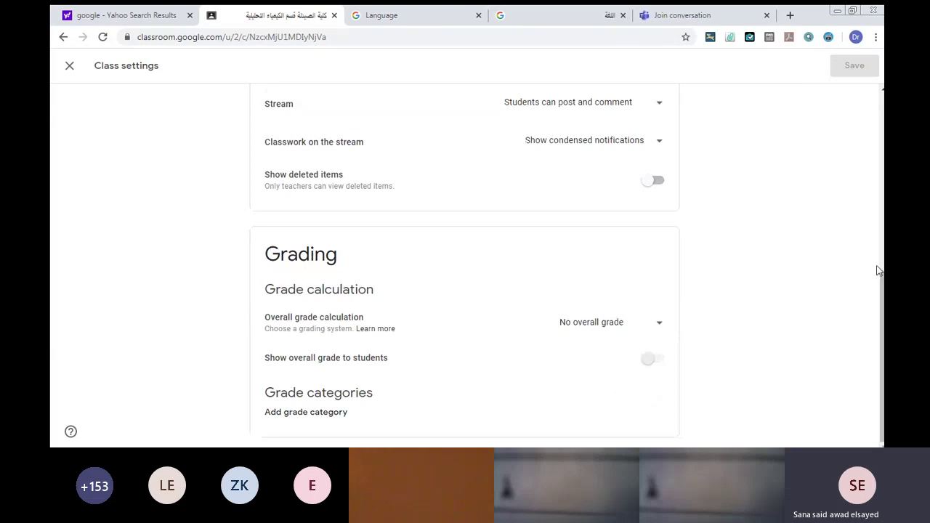
{"action": "left_click", "coordinate": [876, 270]}
{"action": "left_click", "coordinate": [878, 317]}
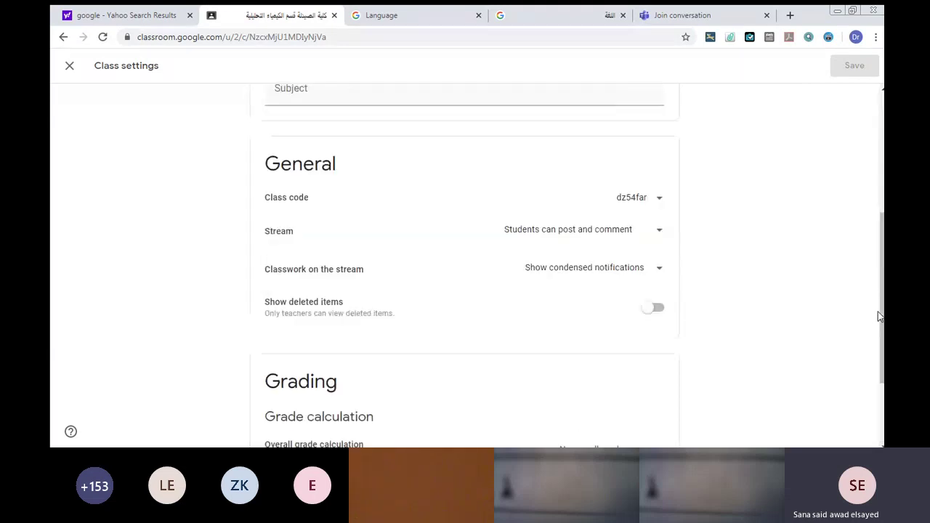
{"action": "left_click", "coordinate": [876, 258]}
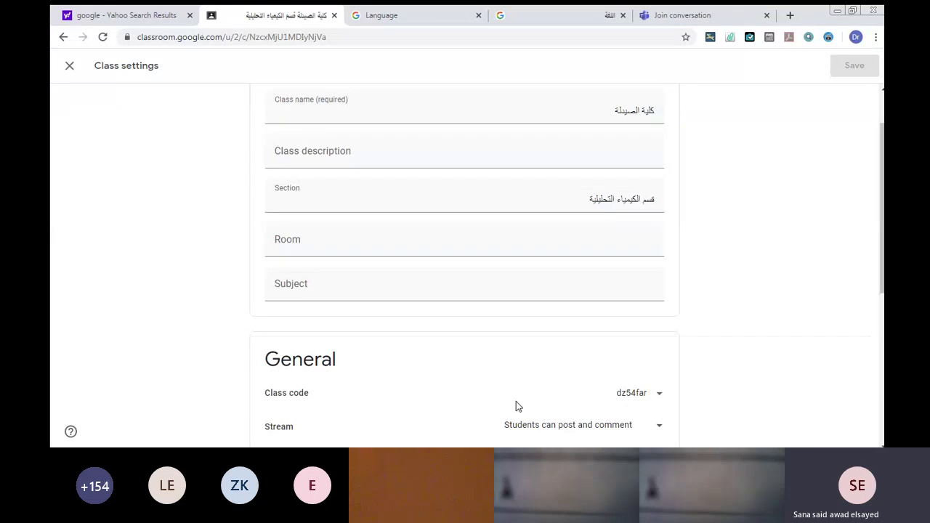
{"action": "left_click", "coordinate": [655, 394]}
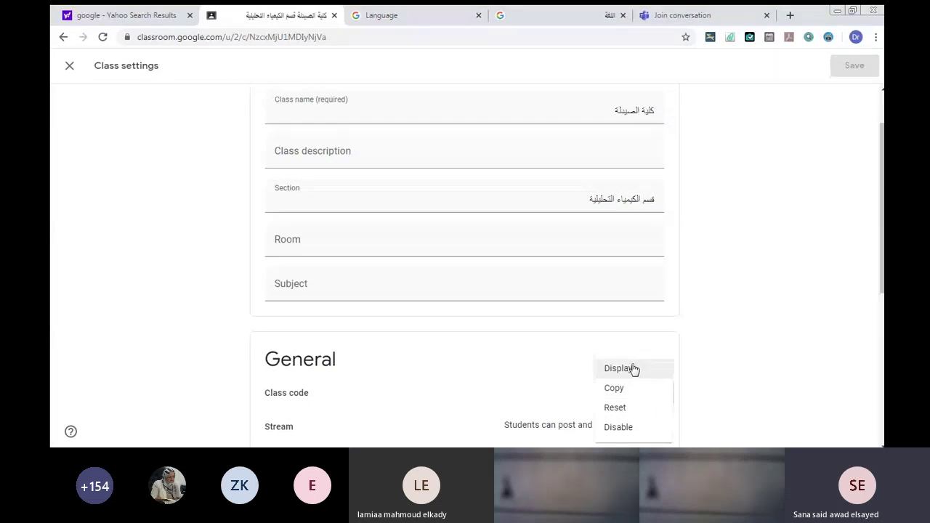
{"action": "left_click", "coordinate": [631, 369]}
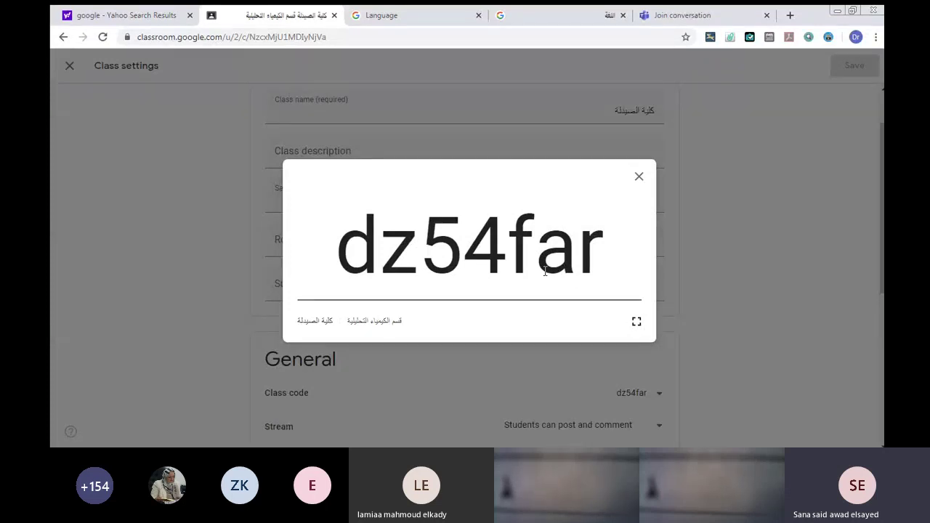
{"action": "left_click", "coordinate": [637, 179]}
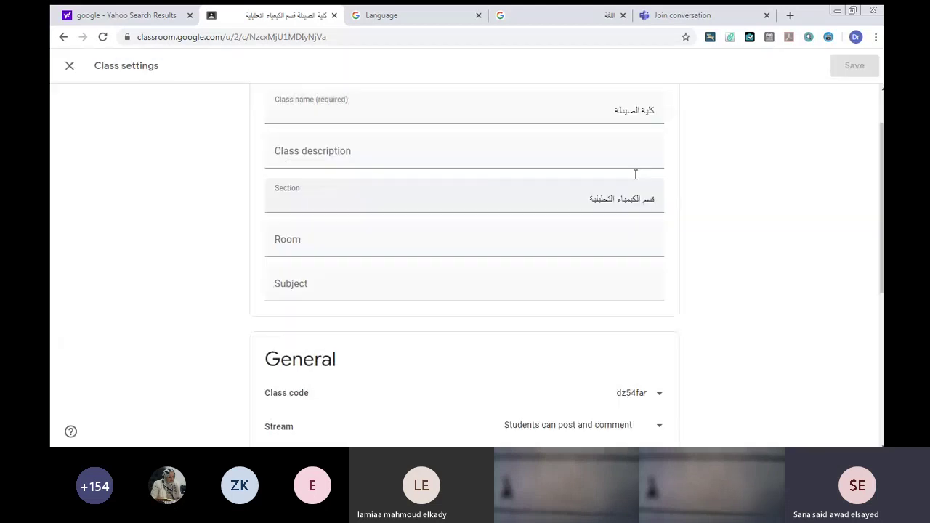
{"action": "left_click", "coordinate": [656, 396]}
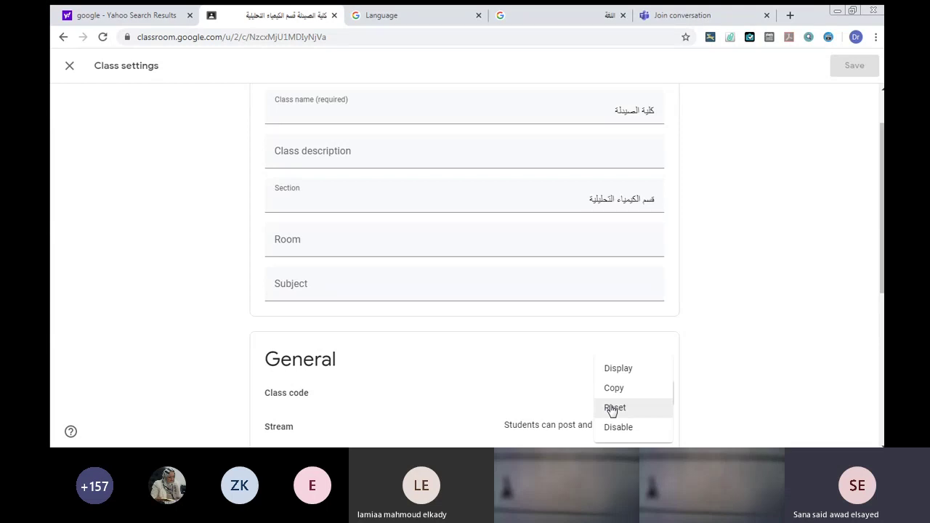
{"action": "left_click", "coordinate": [516, 349]}
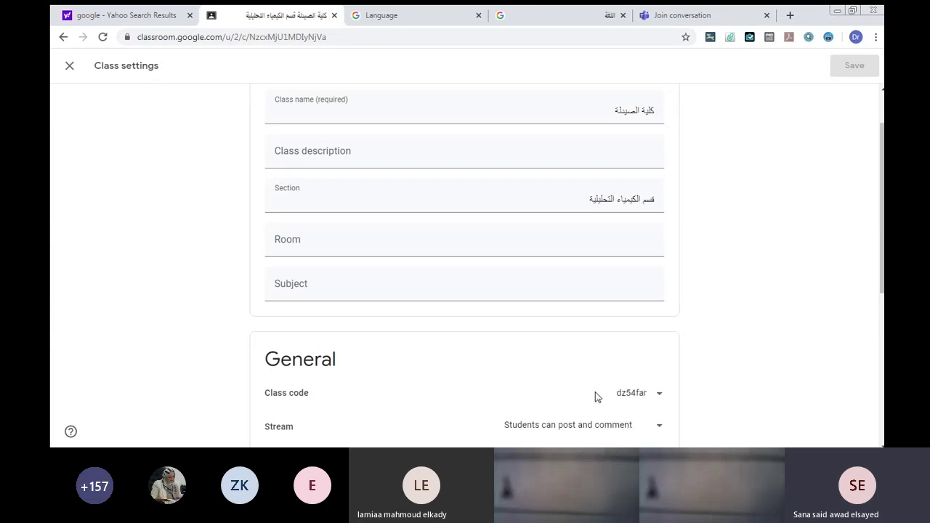
{"action": "left_click", "coordinate": [656, 395]}
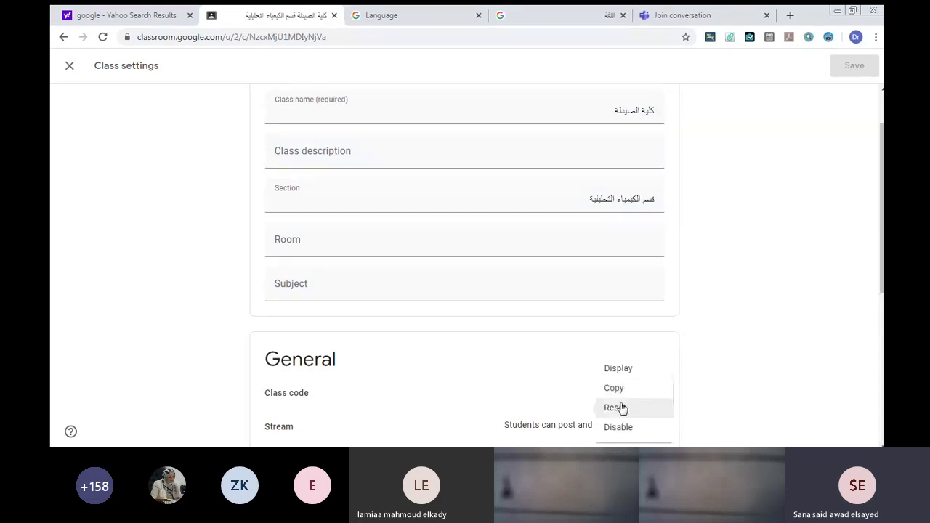
{"action": "left_click", "coordinate": [619, 410]}
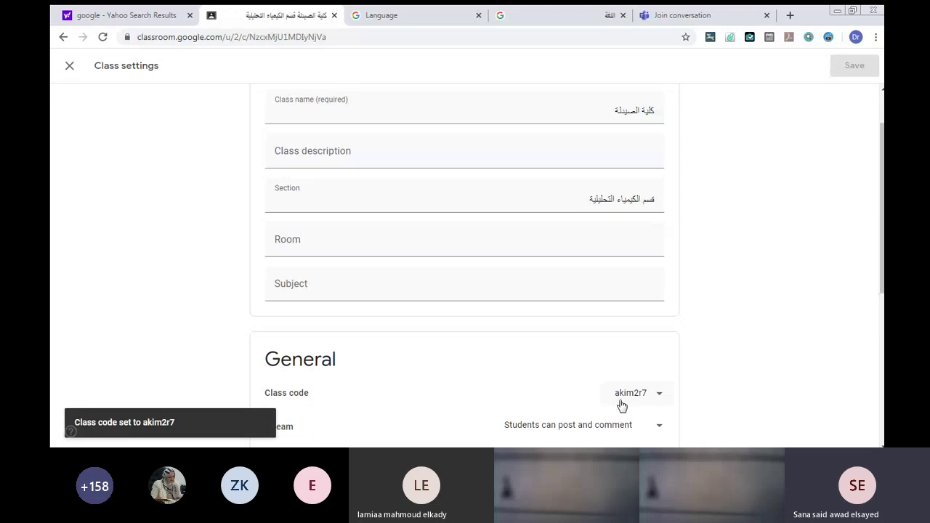
{"action": "left_click", "coordinate": [655, 393]}
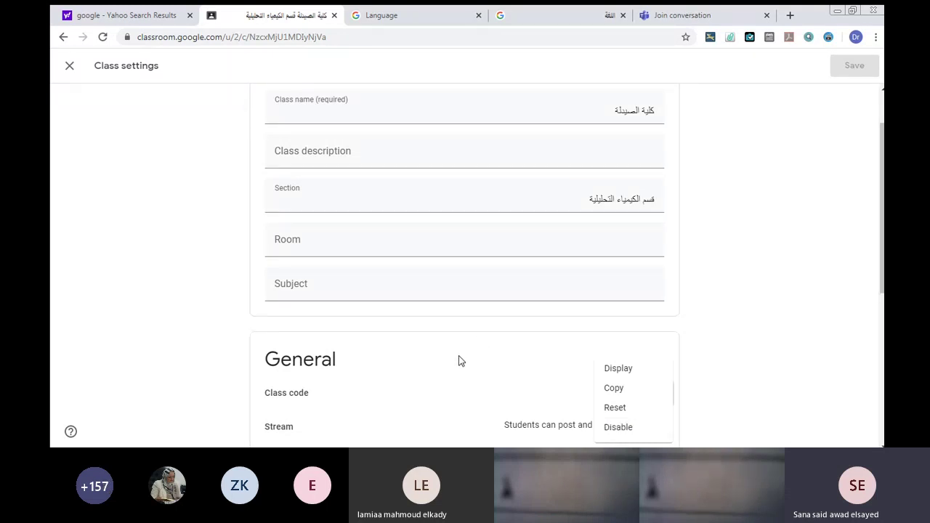
{"action": "left_click", "coordinate": [503, 382]}
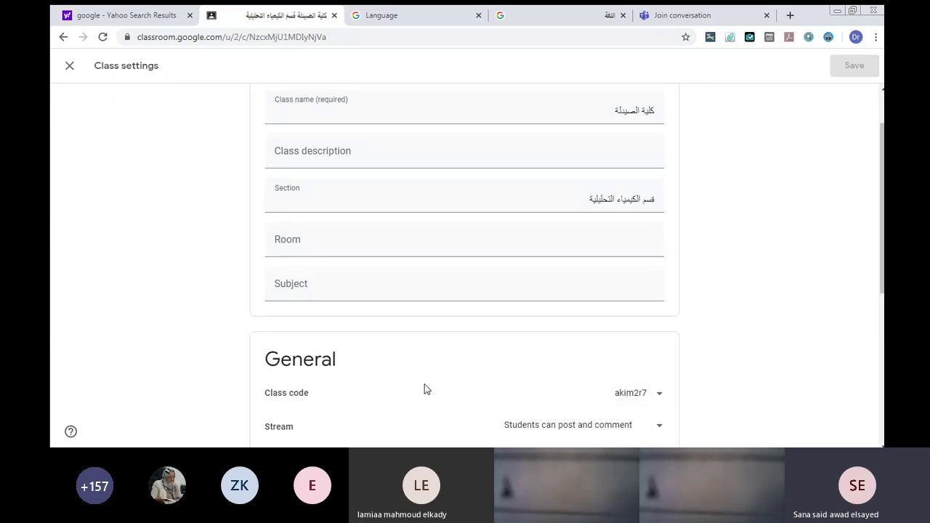
{"action": "left_click", "coordinate": [69, 66]}
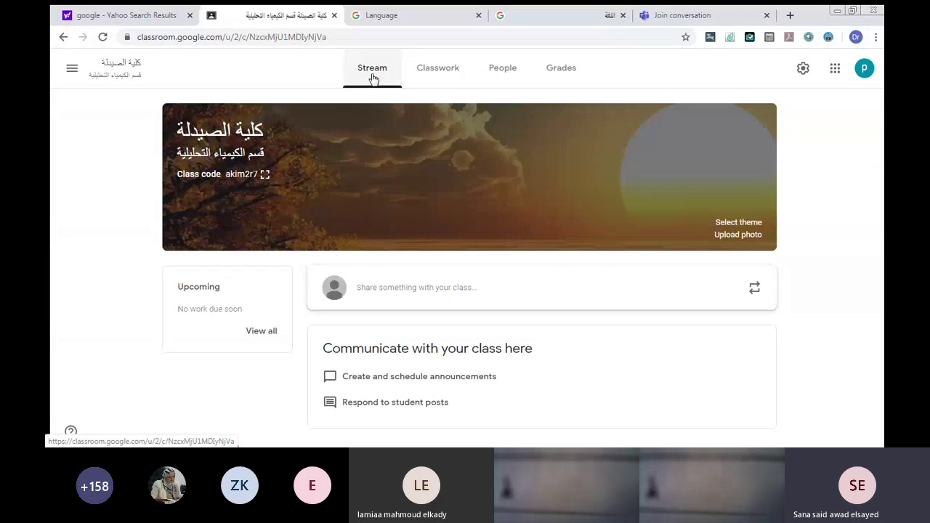
In Class settings, set the Stream permission to 'Students can only comment'.
{"action": "left_click", "coordinate": [799, 69]}
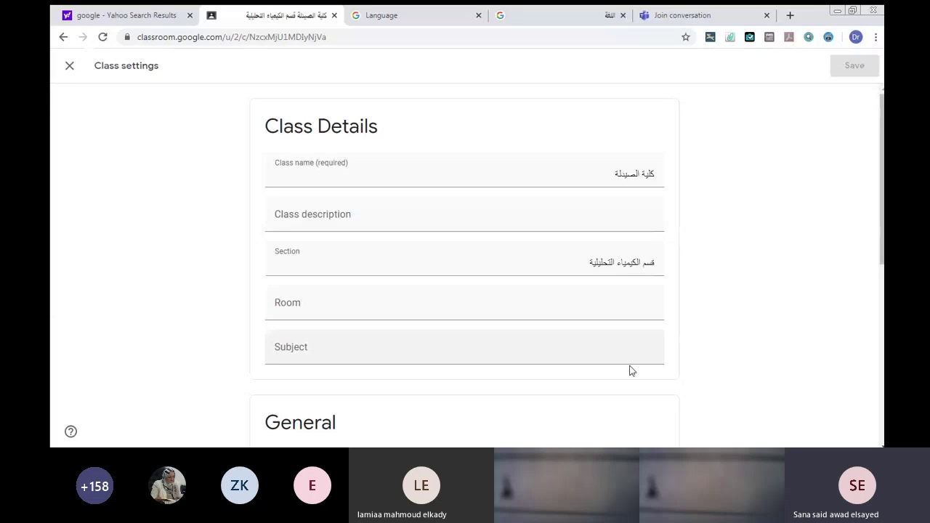
{"action": "scroll", "coordinate": [879, 300], "scroll_direction": "down", "scroll_amount": 4}
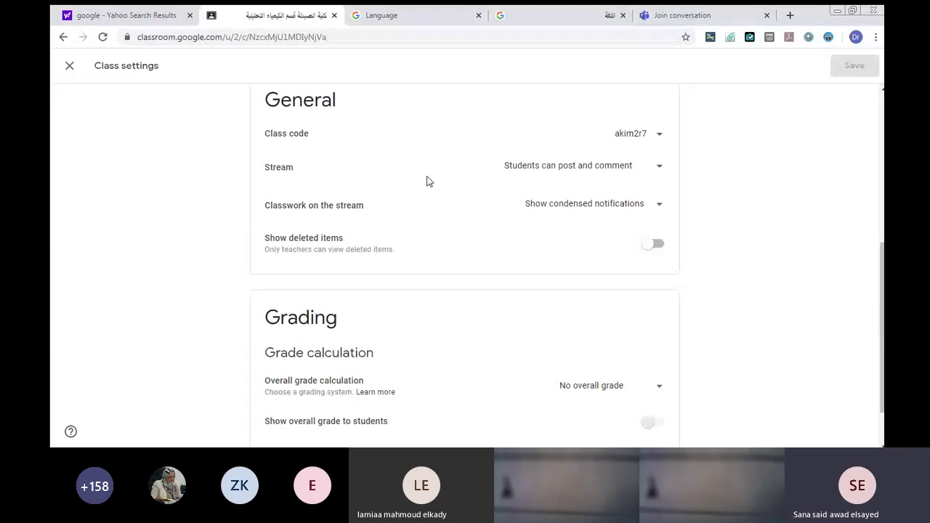
{"action": "left_click", "coordinate": [657, 167]}
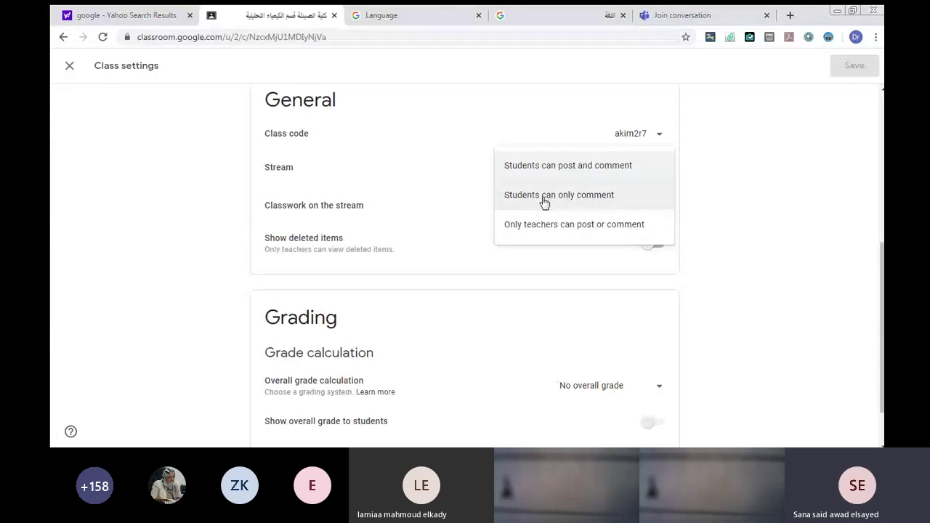
{"action": "left_click", "coordinate": [544, 197]}
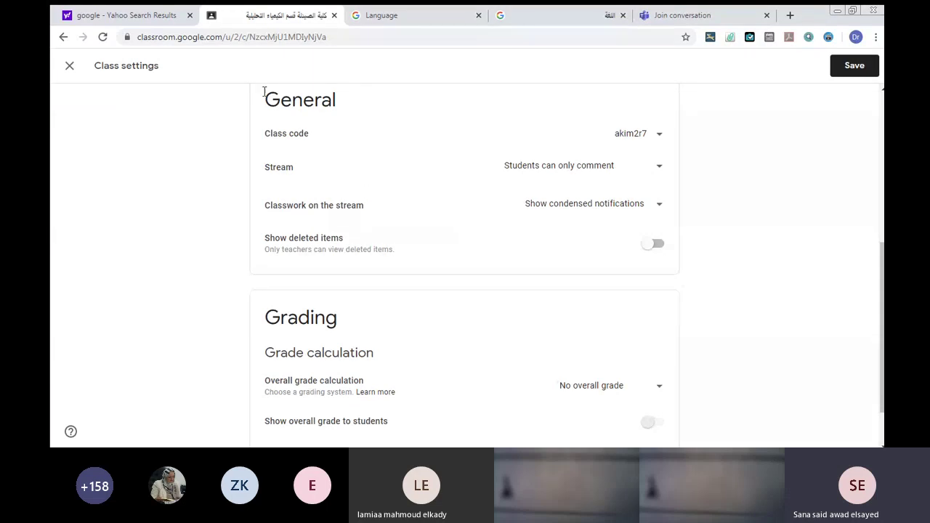
Keep the unsaved changes at the discard prompt and save the class settings.
{"action": "left_click", "coordinate": [69, 66]}
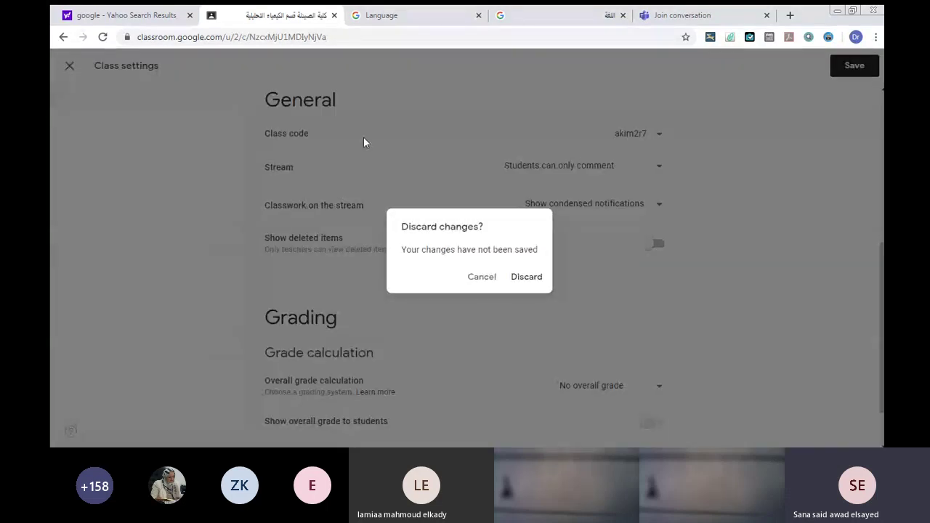
{"action": "left_click", "coordinate": [471, 281]}
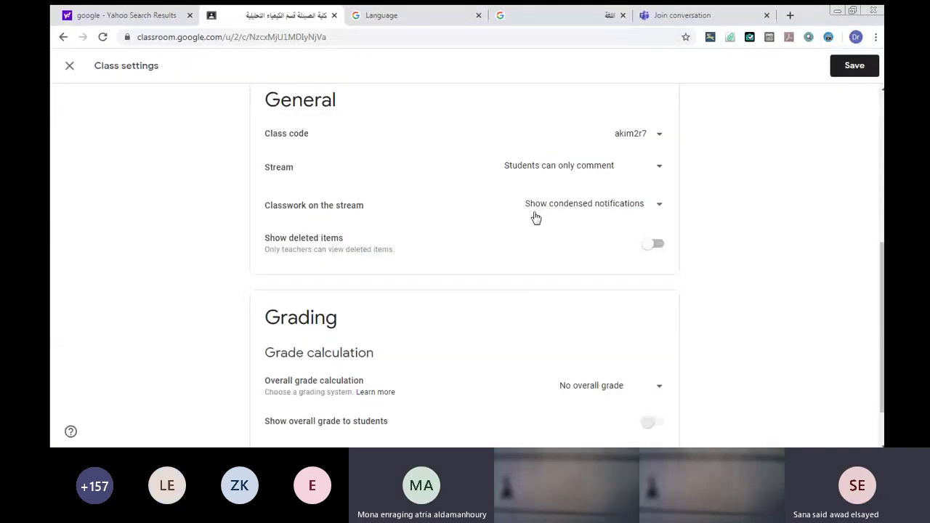
{"action": "left_click", "coordinate": [846, 67]}
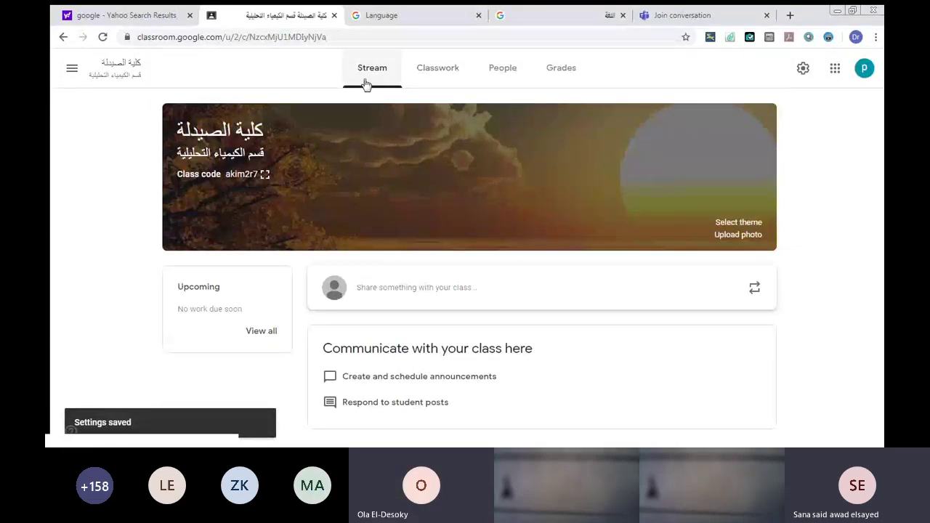
Browse the Create menu on the Classwork page, then reopen Class settings.
{"action": "left_click", "coordinate": [425, 75]}
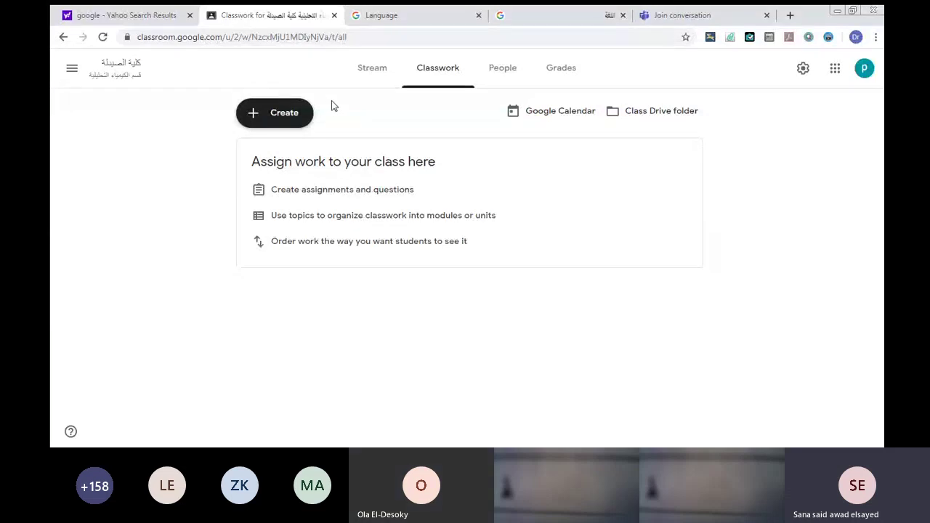
{"action": "left_click", "coordinate": [268, 120]}
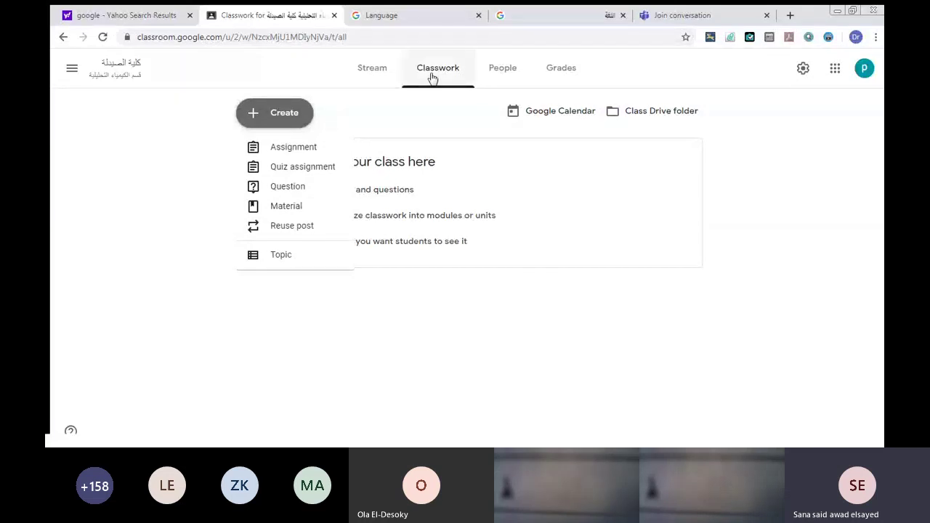
{"action": "left_click", "coordinate": [799, 72]}
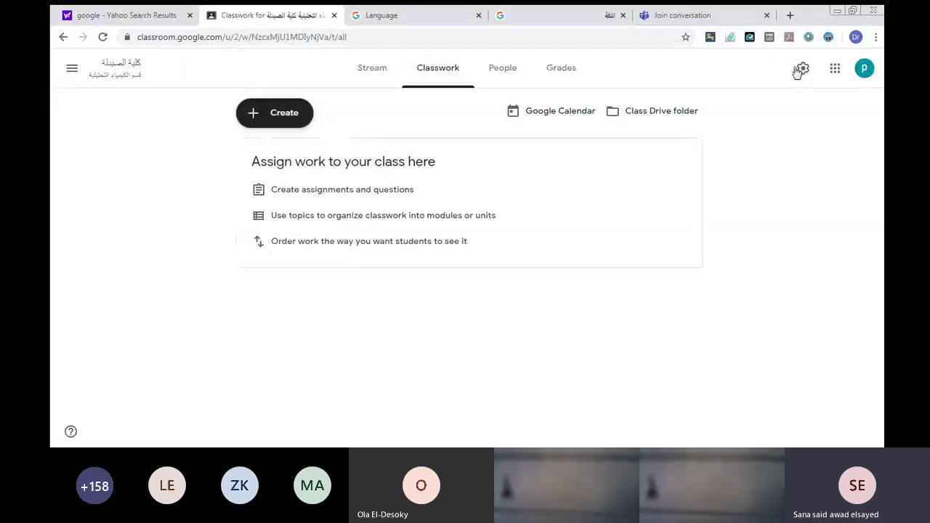
{"action": "left_click", "coordinate": [798, 70]}
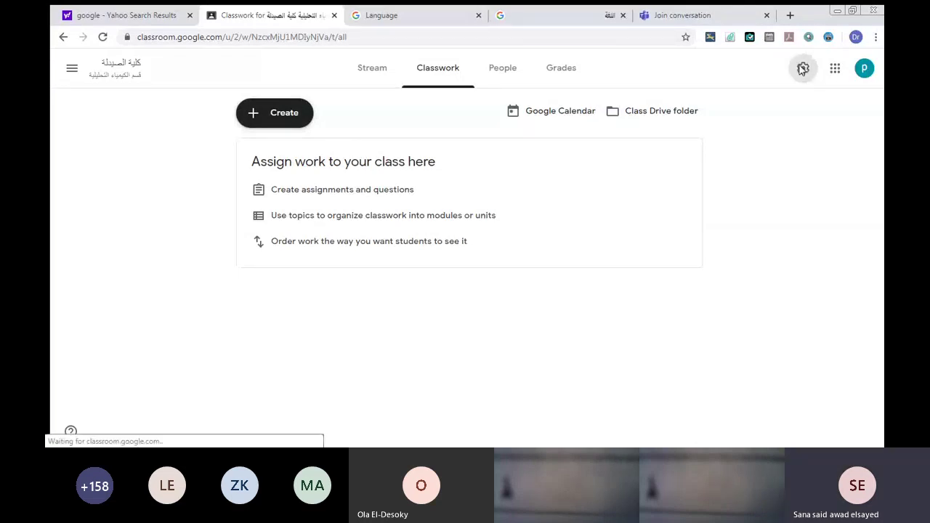
{"action": "left_click", "coordinate": [880, 308]}
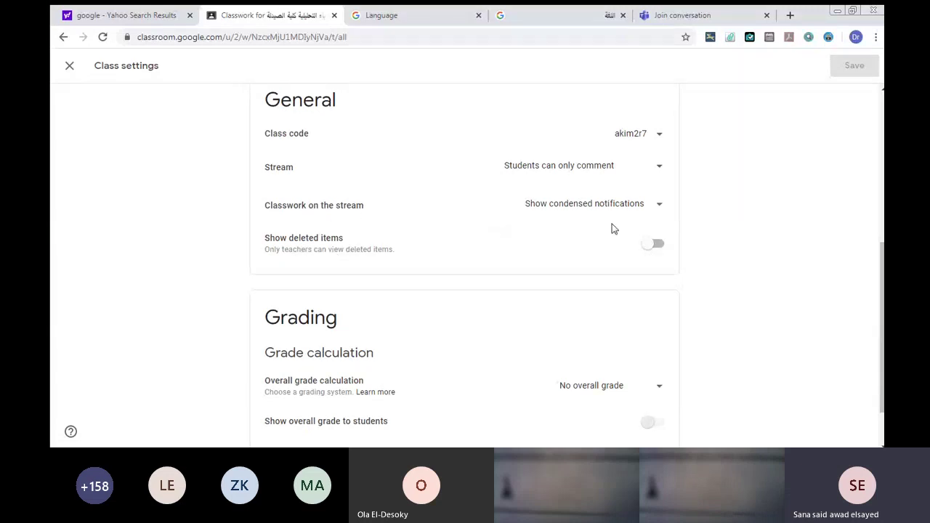
{"action": "left_click", "coordinate": [654, 204]}
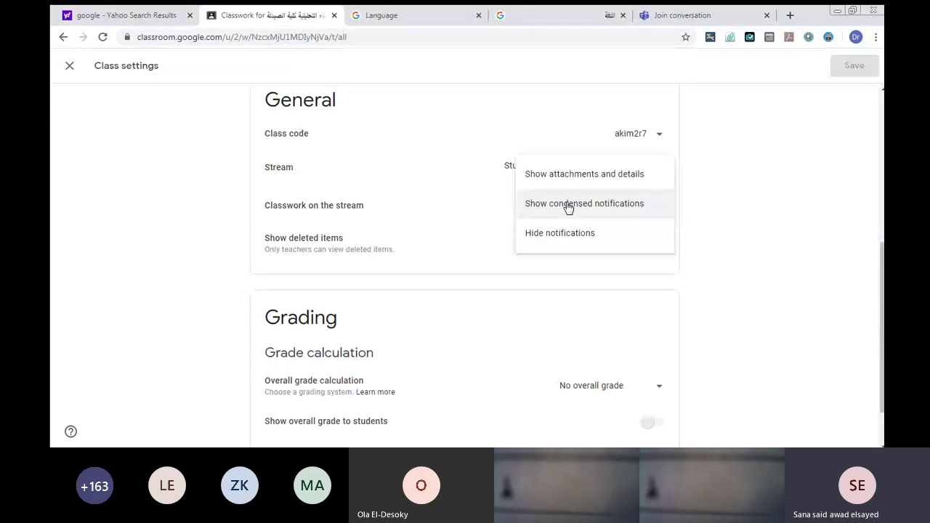
{"action": "left_click", "coordinate": [569, 207]}
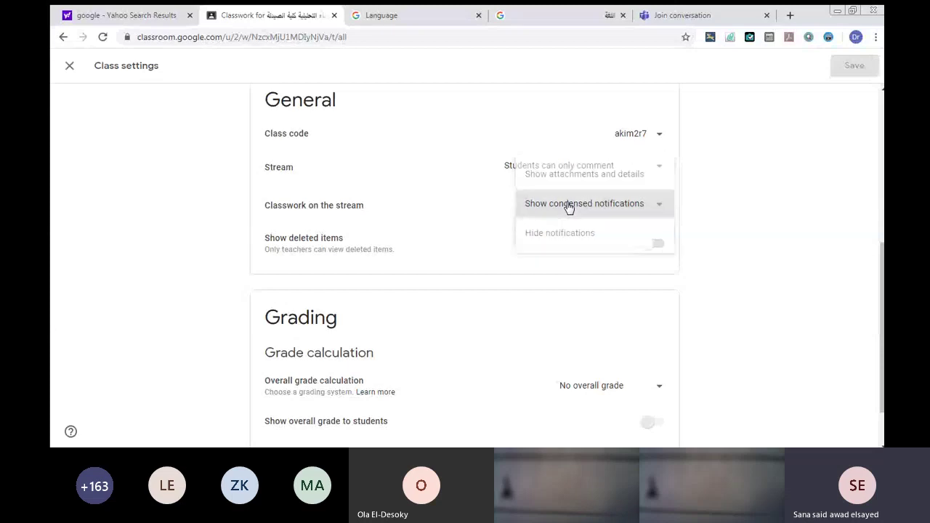
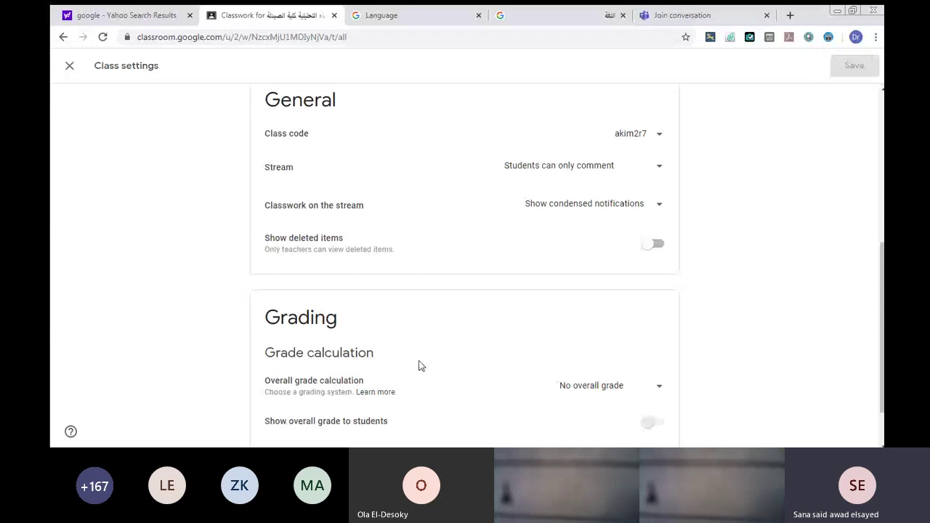
Keep No overall grade, add an unnamed grade category, then close Class settings.
{"action": "left_click", "coordinate": [603, 385]}
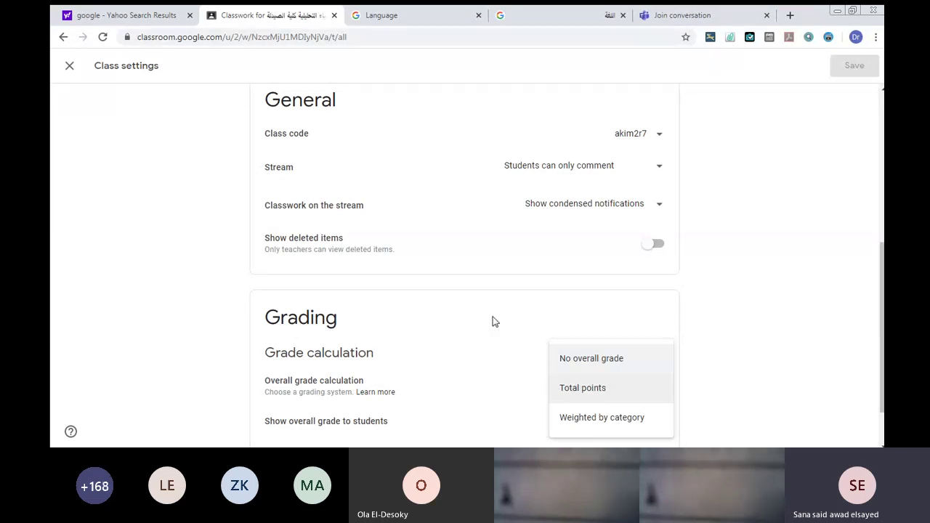
{"action": "left_click", "coordinate": [474, 303]}
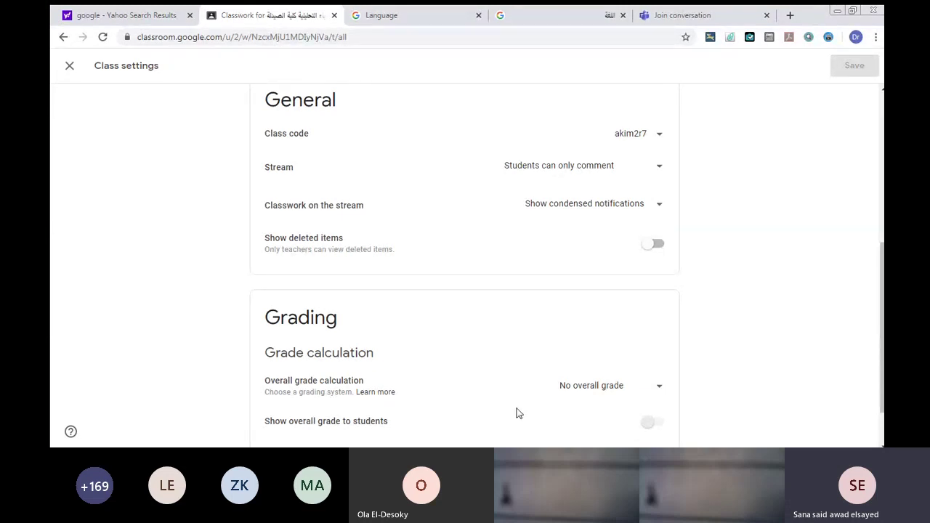
{"action": "scroll", "coordinate": [877, 434], "scroll_direction": "down", "scroll_amount": 1}
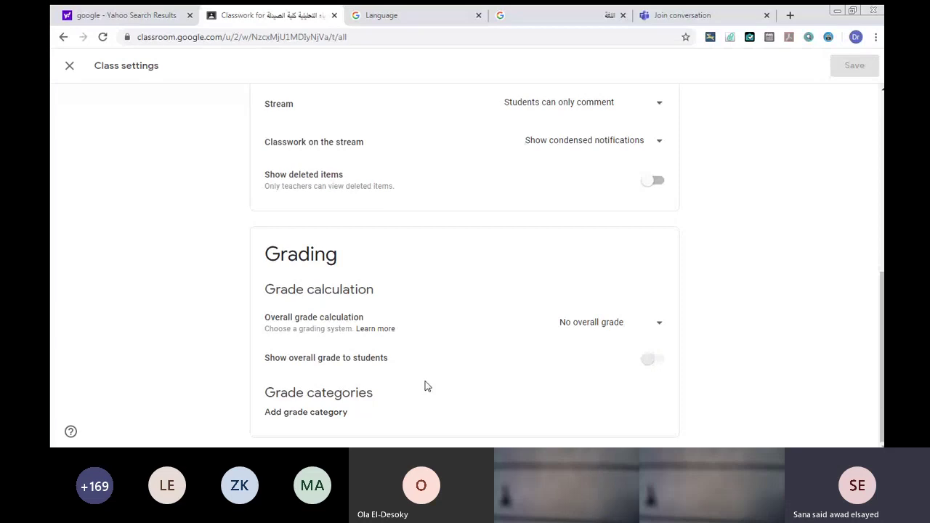
{"action": "left_click", "coordinate": [332, 414]}
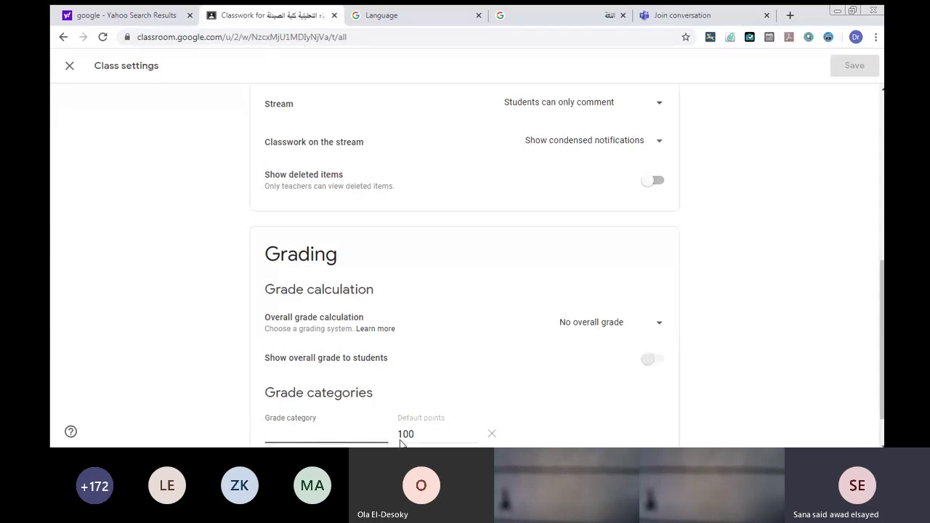
{"action": "left_click", "coordinate": [528, 258]}
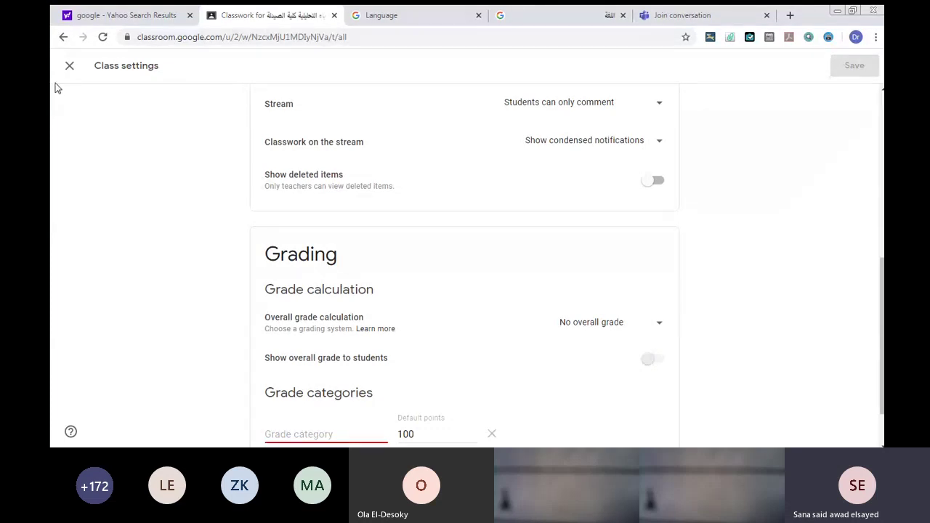
{"action": "left_click", "coordinate": [69, 65]}
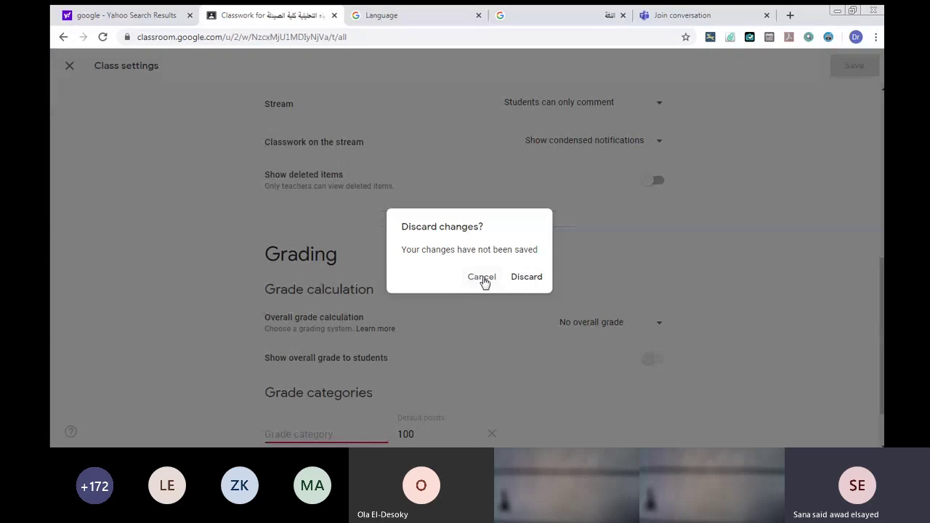
Discard the settings changes and open the Grades page of the class كلية الصيدلة.
{"action": "left_click", "coordinate": [528, 277]}
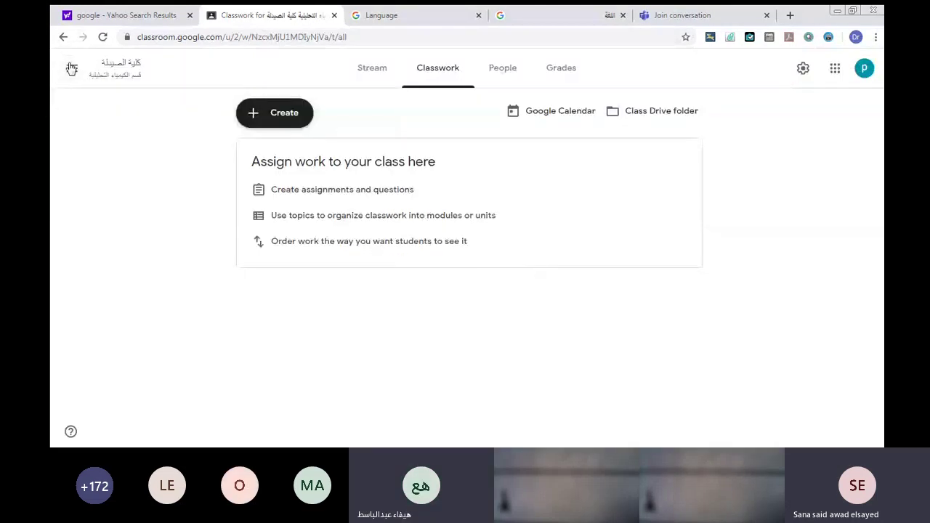
{"action": "left_click", "coordinate": [62, 37]}
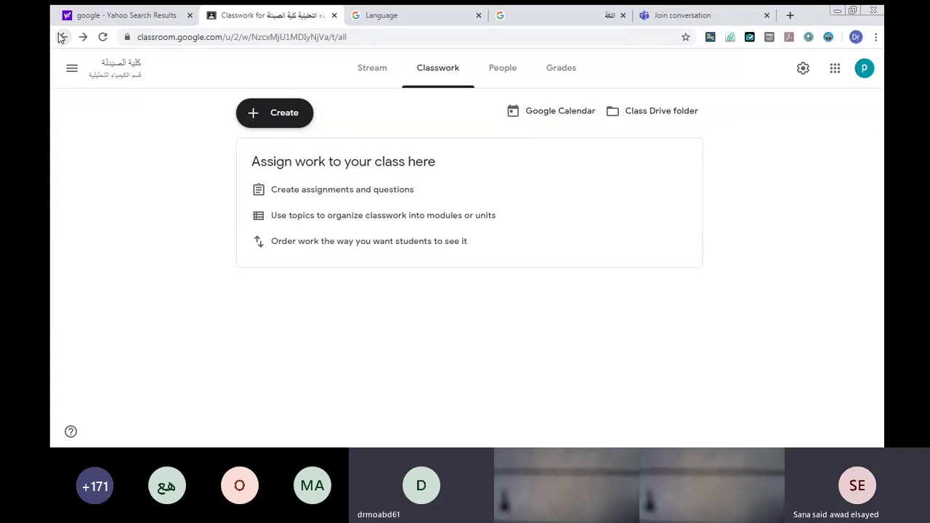
{"action": "left_click", "coordinate": [72, 68]}
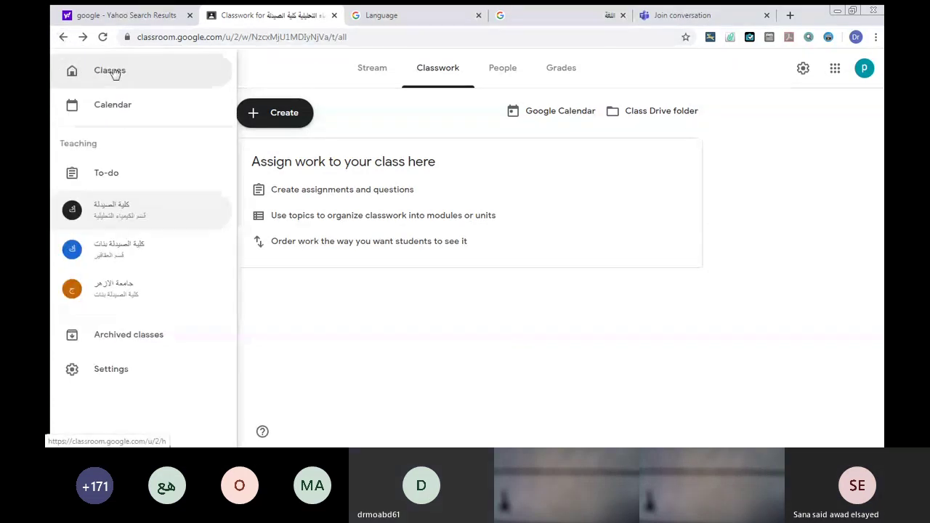
{"action": "left_click", "coordinate": [110, 72]}
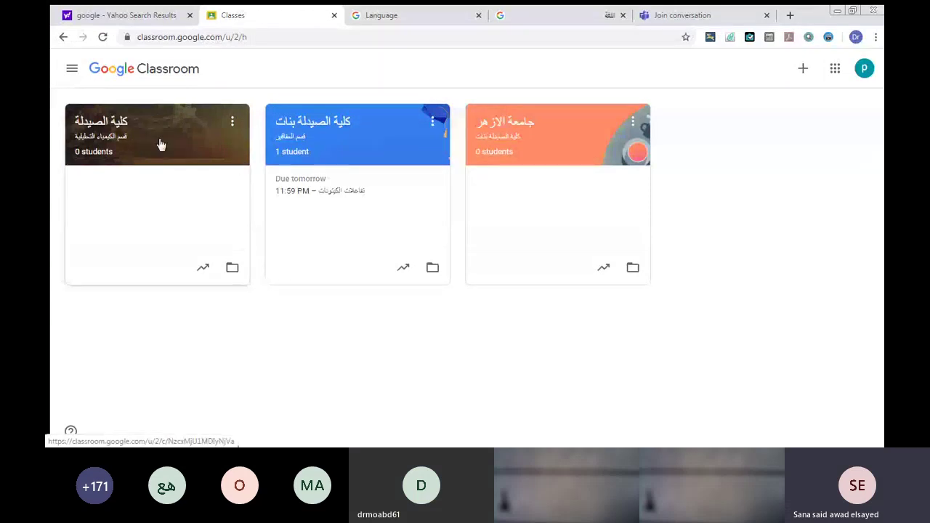
{"action": "left_click", "coordinate": [139, 138]}
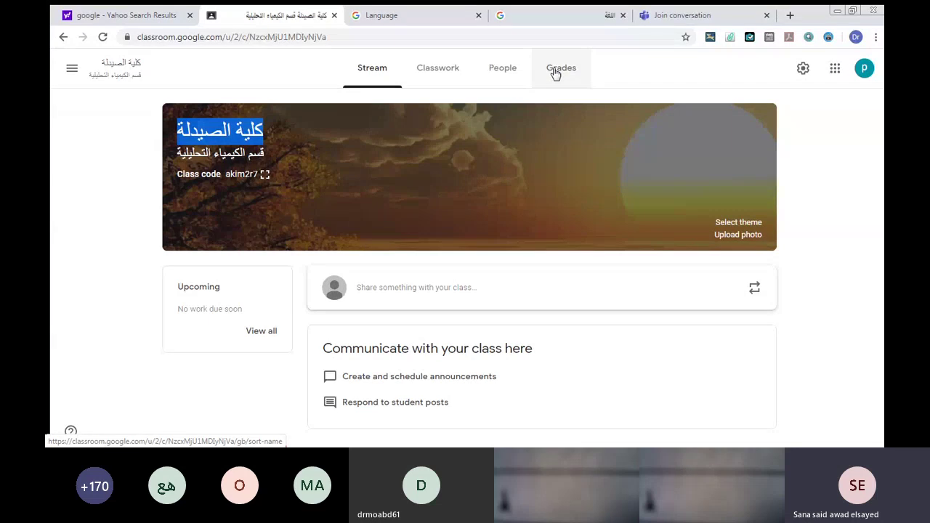
{"action": "left_click", "coordinate": [552, 71]}
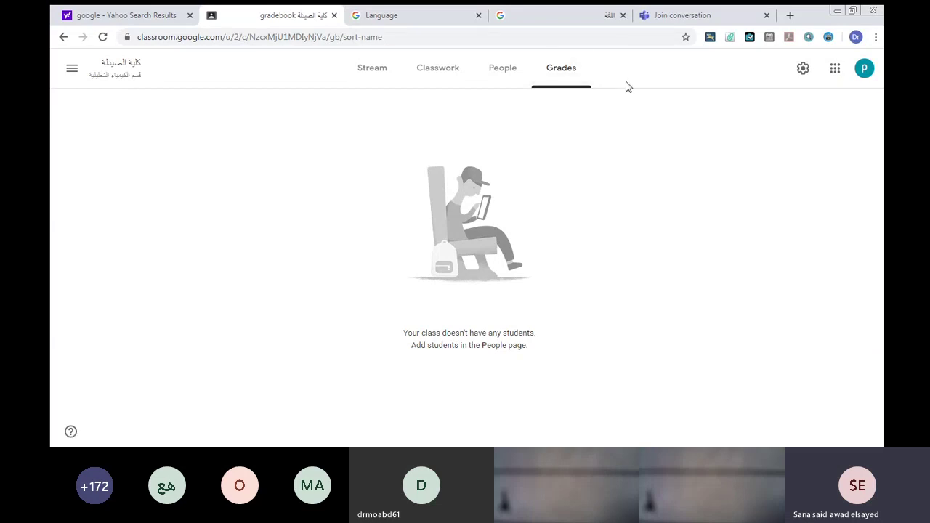
Switch to the second teacher account and open the class كيمياء تحليلية 1.
{"action": "left_click", "coordinate": [864, 67]}
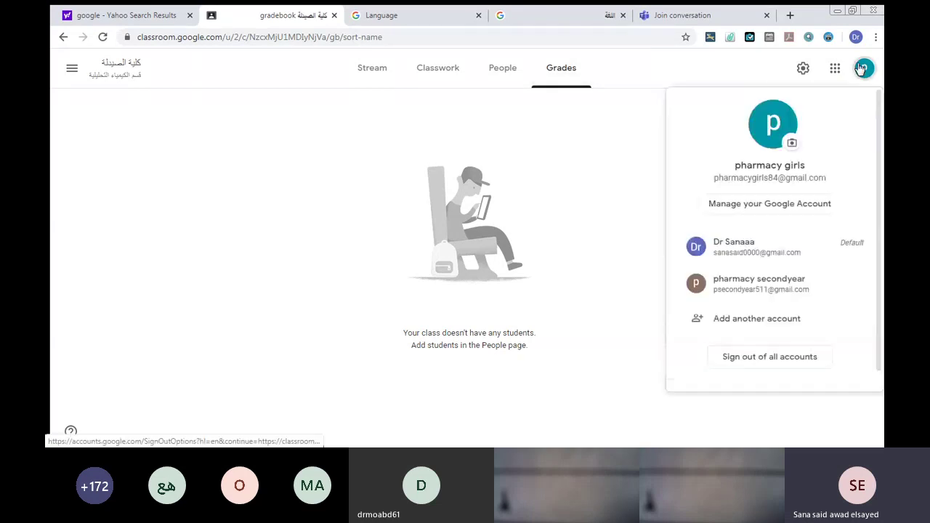
{"action": "left_click", "coordinate": [733, 283]}
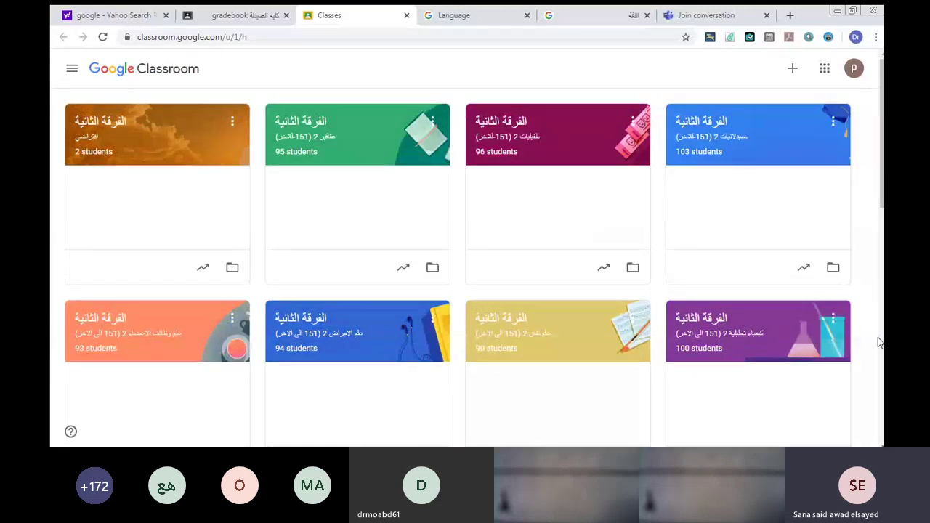
{"action": "scroll", "coordinate": [879, 343], "scroll_direction": "down", "scroll_amount": 5}
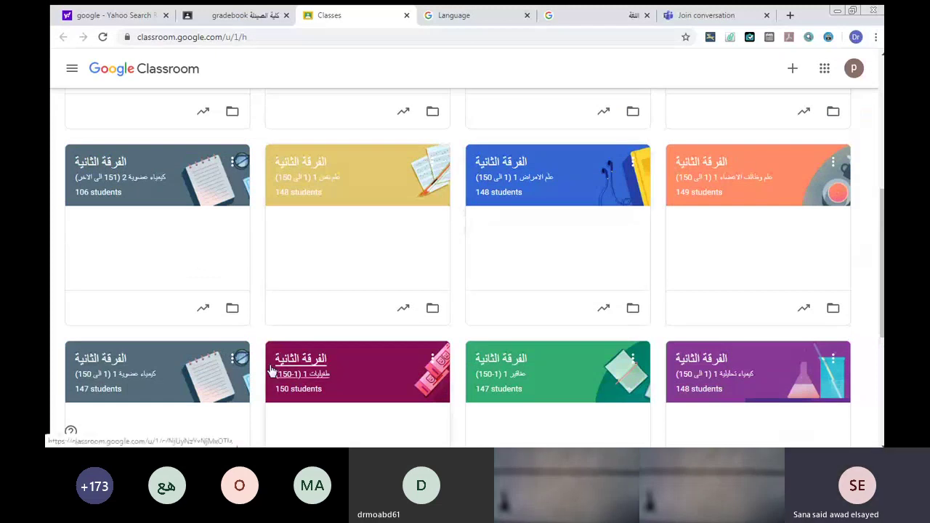
{"action": "left_click", "coordinate": [712, 374]}
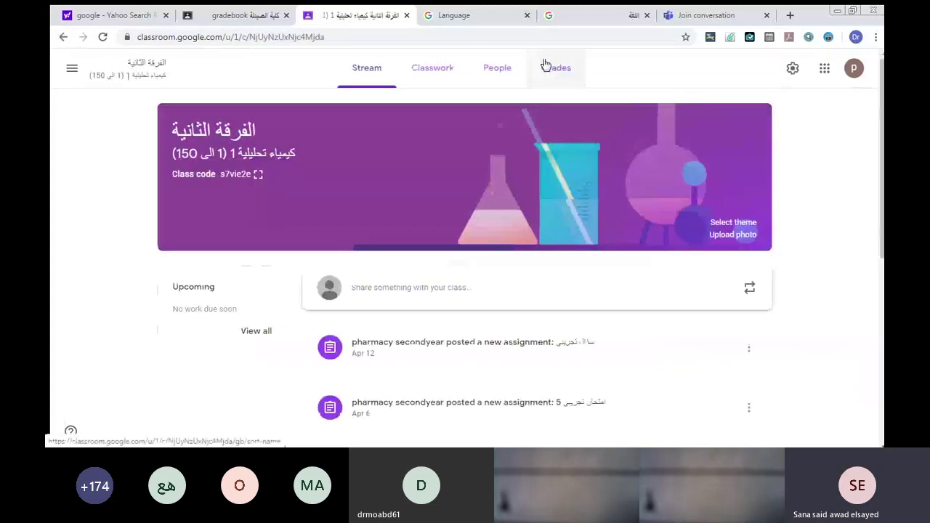
Show the gradebook of كيمياء تحليلية 1 with the three assignment marks.
{"action": "left_click", "coordinate": [551, 69]}
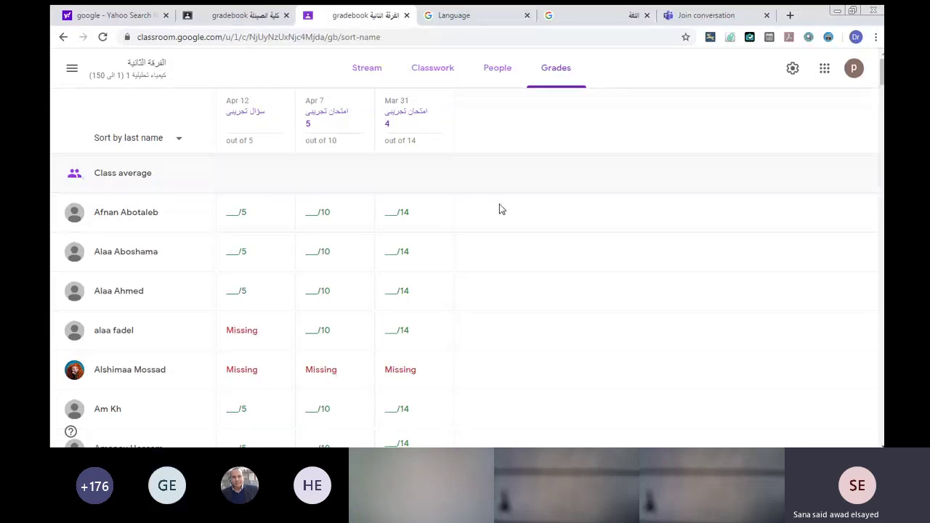
Scroll through the students' marks and missing work, then go to Classwork.
{"action": "scroll", "coordinate": [549, 124], "scroll_direction": "down", "scroll_amount": 3}
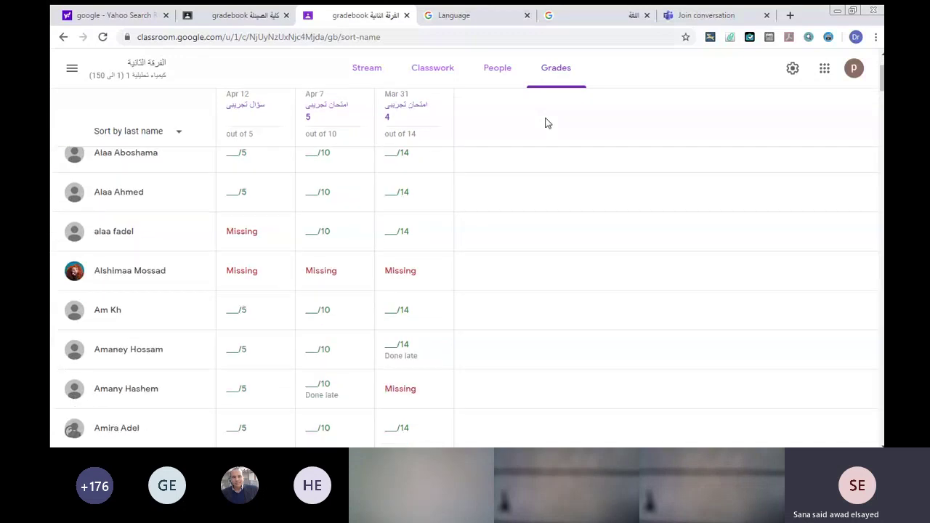
{"action": "scroll", "coordinate": [548, 123], "scroll_direction": "down", "scroll_amount": 3}
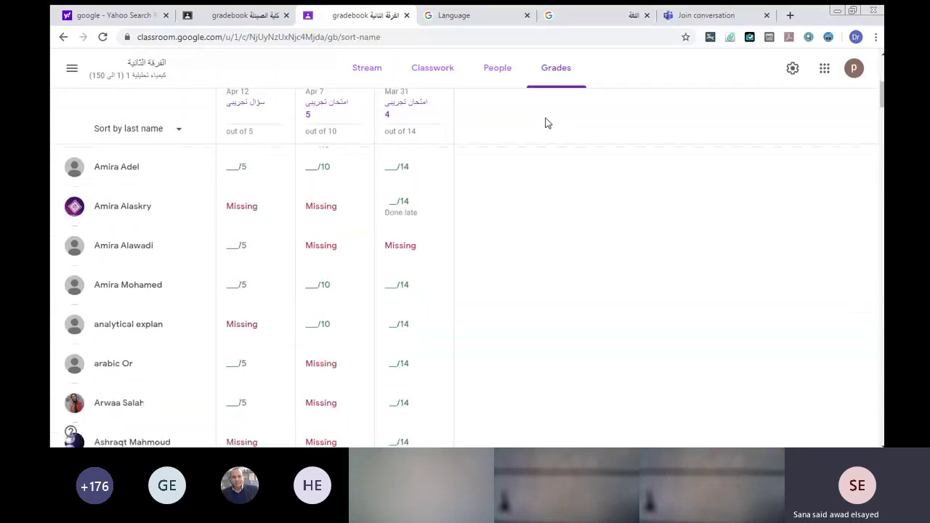
{"action": "scroll", "coordinate": [548, 124], "scroll_direction": "down", "scroll_amount": 3}
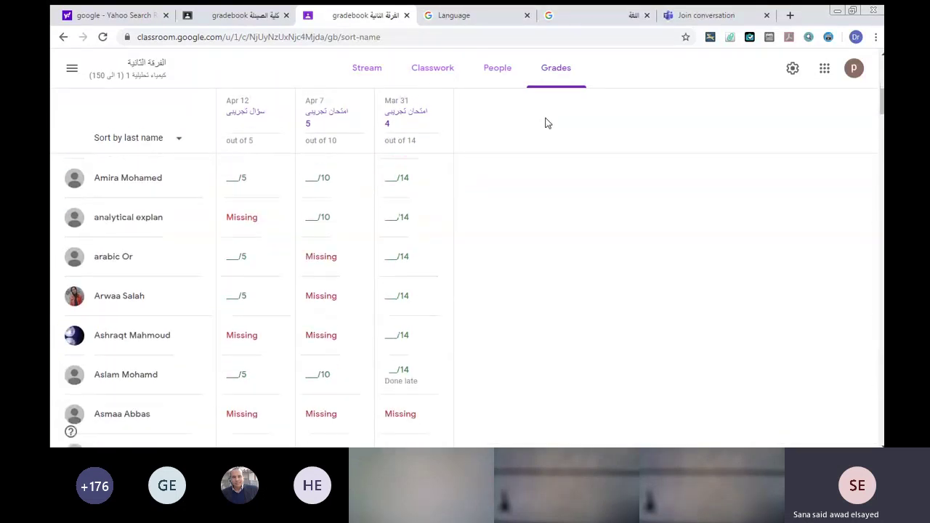
{"action": "scroll", "coordinate": [548, 123], "scroll_direction": "down", "scroll_amount": 1}
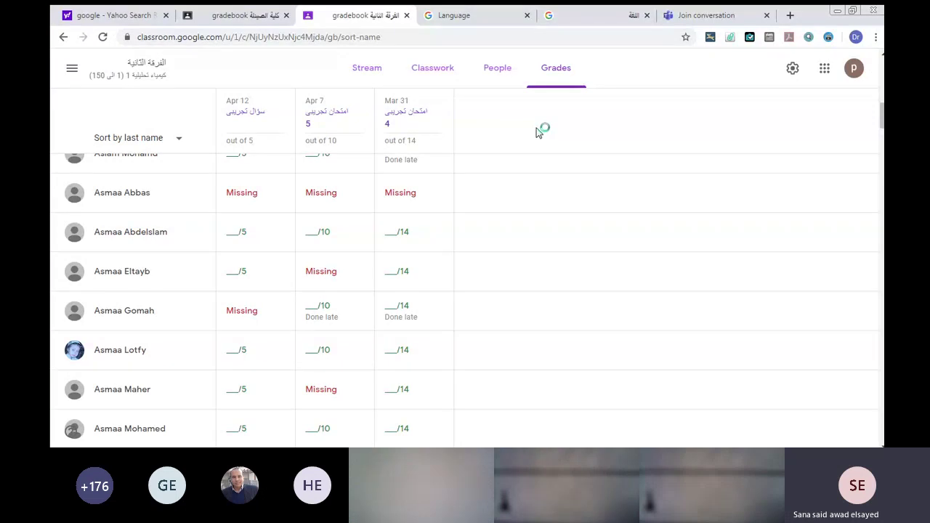
{"action": "left_click", "coordinate": [419, 69]}
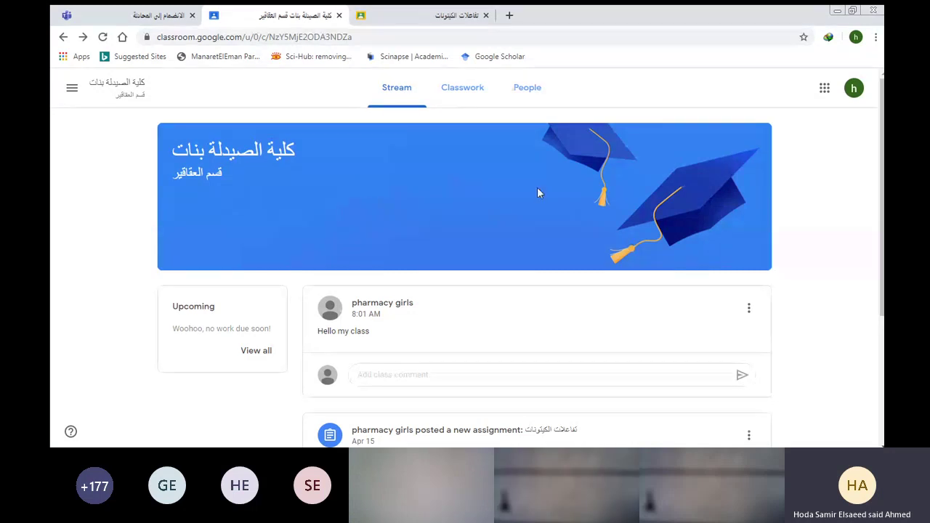
Switch to the class-owner account, open كلية الصيدلة بنات and start a new announcement.
{"action": "left_click", "coordinate": [850, 90]}
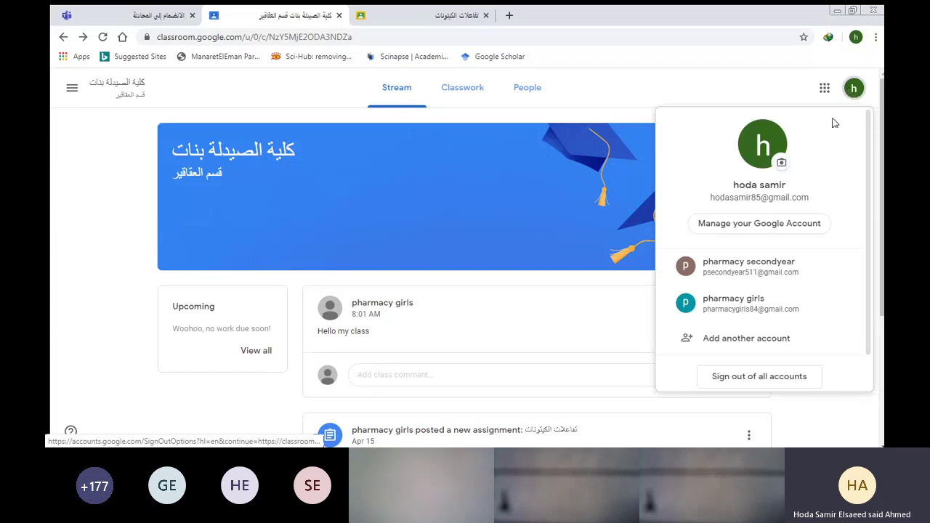
{"action": "left_click", "coordinate": [735, 302]}
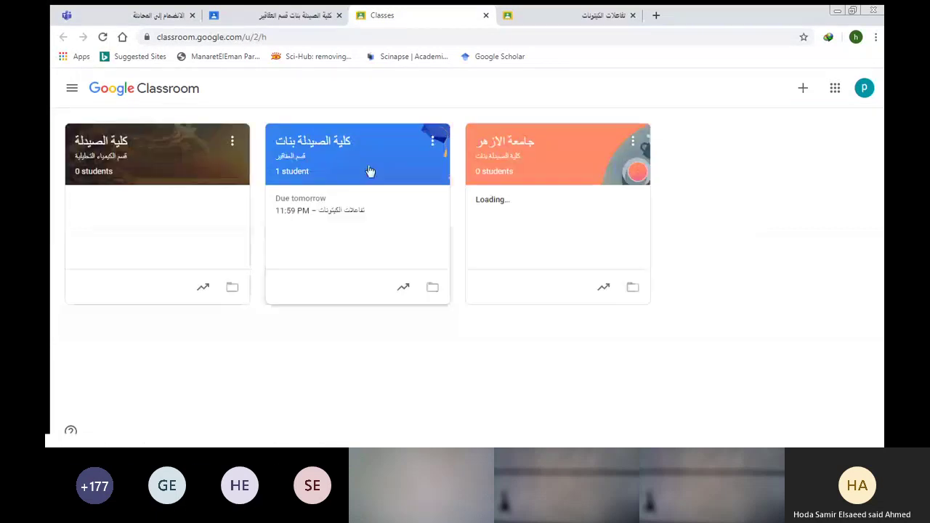
{"action": "left_click", "coordinate": [340, 165]}
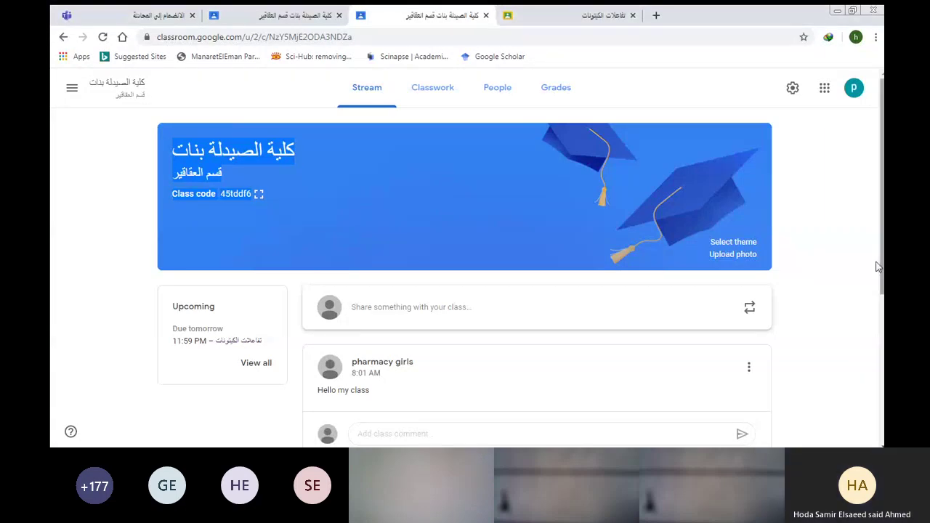
{"action": "scroll", "coordinate": [870, 303], "scroll_direction": "down", "scroll_amount": 1}
{"action": "scroll", "coordinate": [866, 304], "scroll_direction": "up", "scroll_amount": 1}
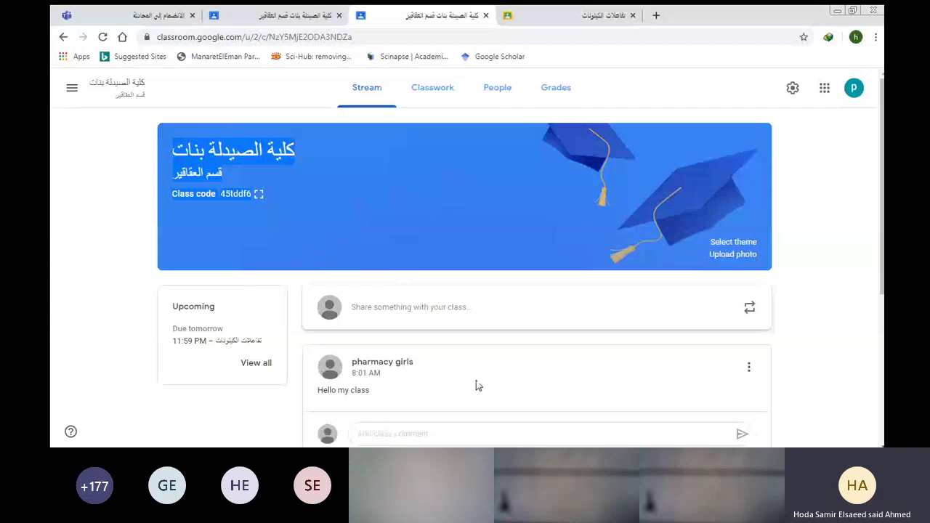
{"action": "left_click_drag", "start_coordinate": [878, 285], "coordinate": [869, 322]}
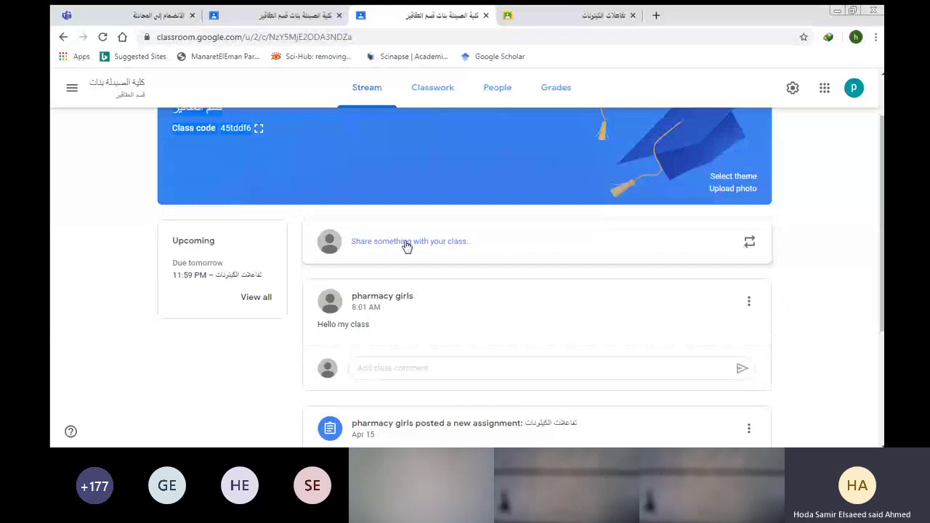
{"action": "left_click", "coordinate": [470, 242]}
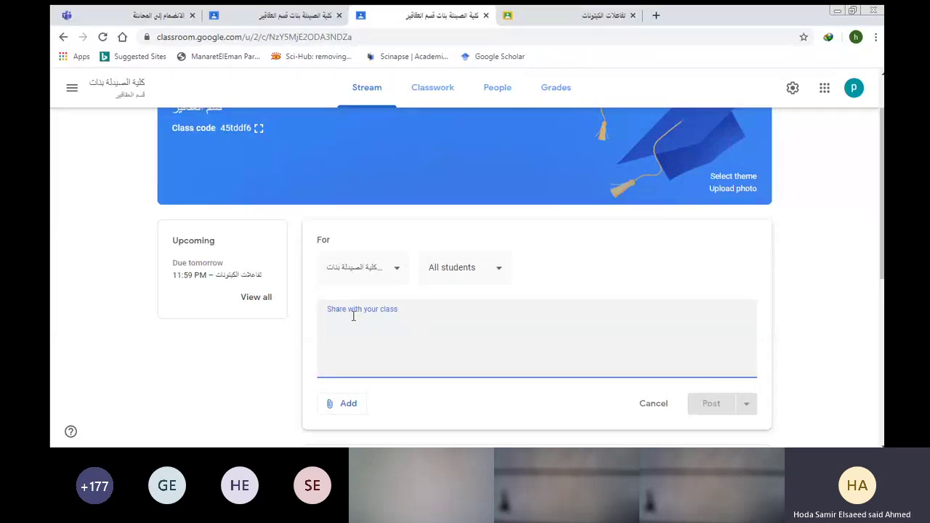
{"action": "type", "text": "ح"}
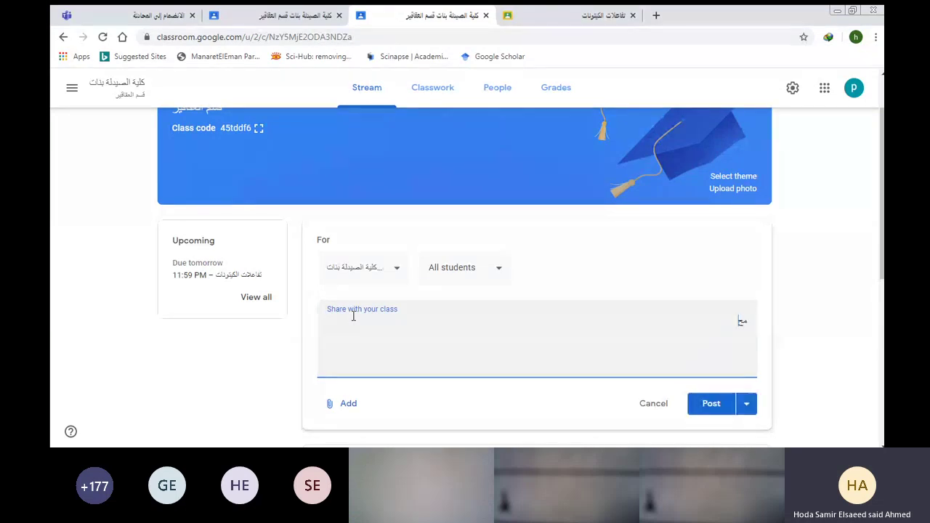
{"action": "type", "text": "حاضرة الكيمياء"}
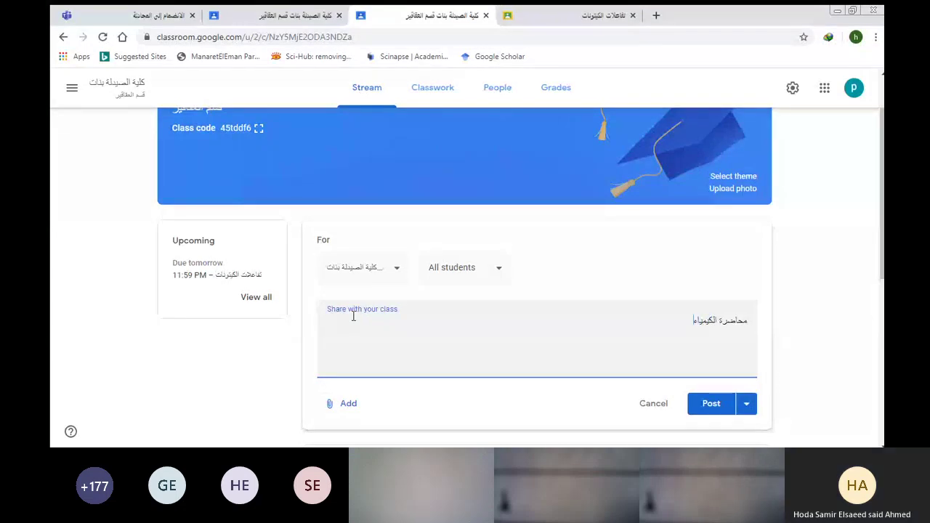
{"action": "type", "text": " المضوية"}
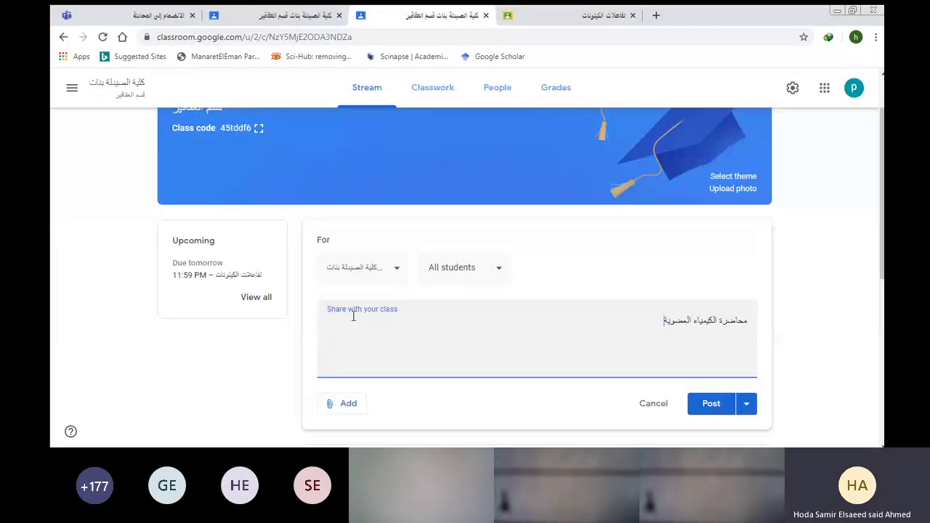
{"action": "left_click", "coordinate": [393, 270]}
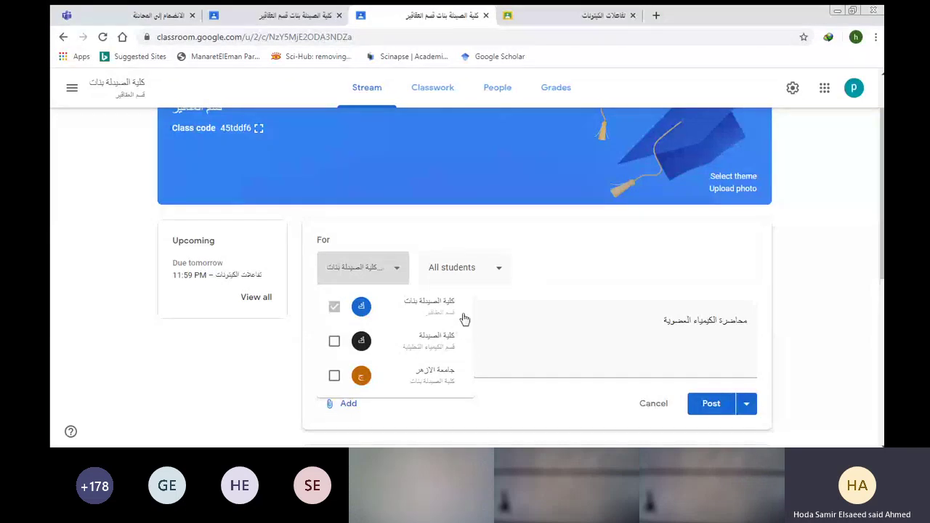
{"action": "left_click", "coordinate": [553, 243]}
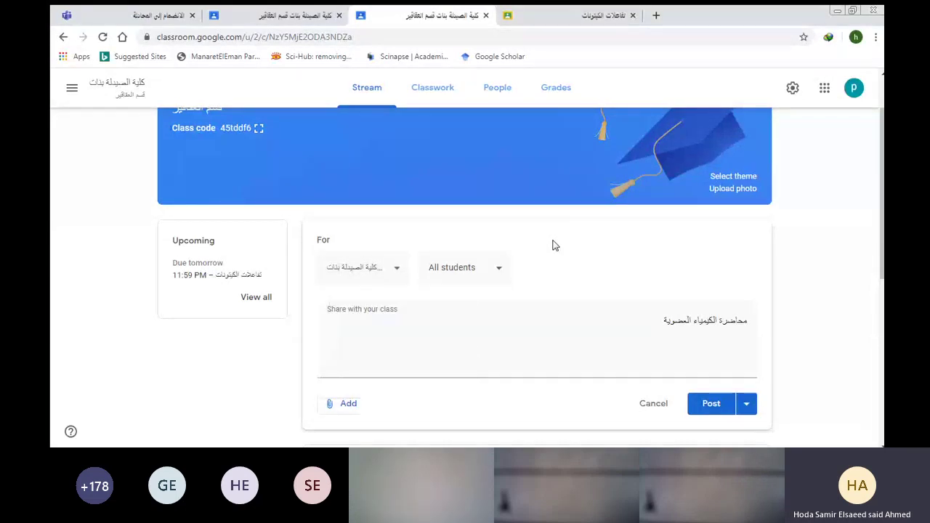
{"action": "left_click", "coordinate": [496, 270]}
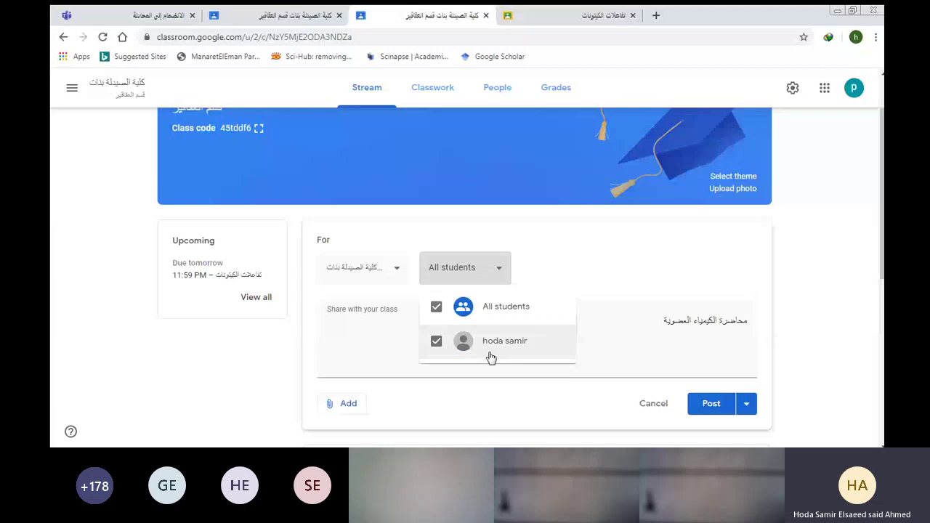
{"action": "left_click", "coordinate": [554, 252]}
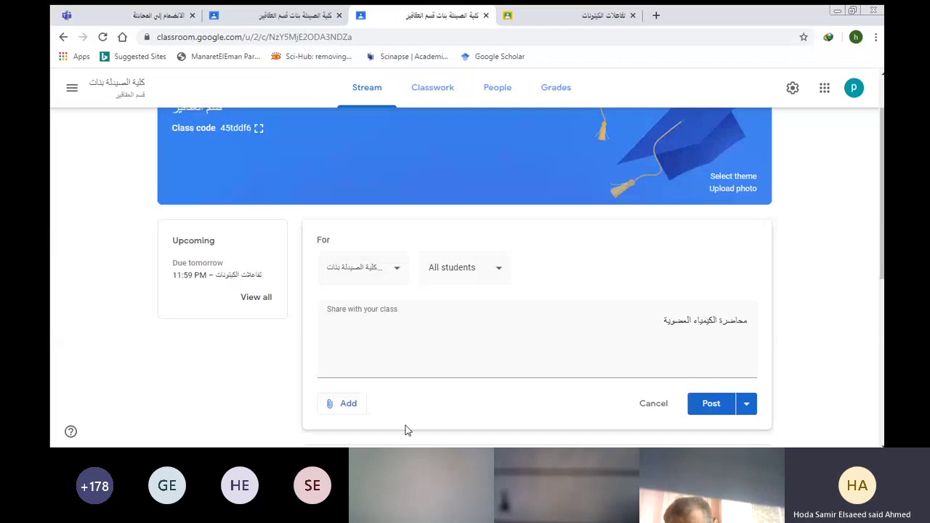
Attach imidazo prep.pdf from Google Drive's Recent files to the announcement.
{"action": "left_click", "coordinate": [335, 405]}
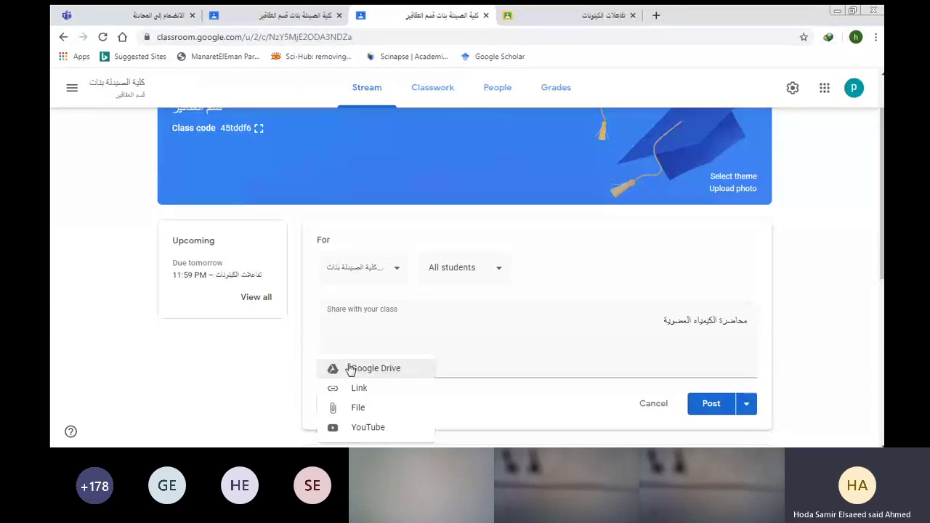
{"action": "left_click", "coordinate": [349, 369]}
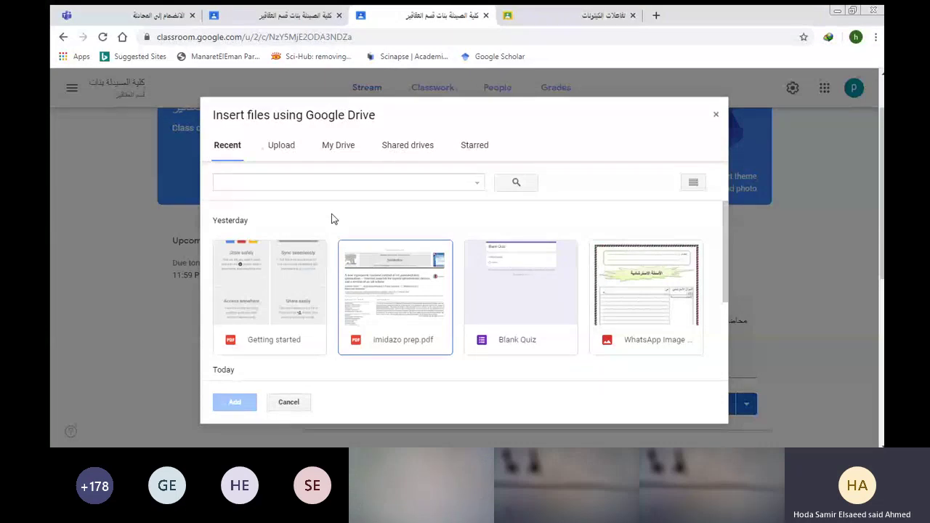
{"action": "left_click", "coordinate": [354, 288]}
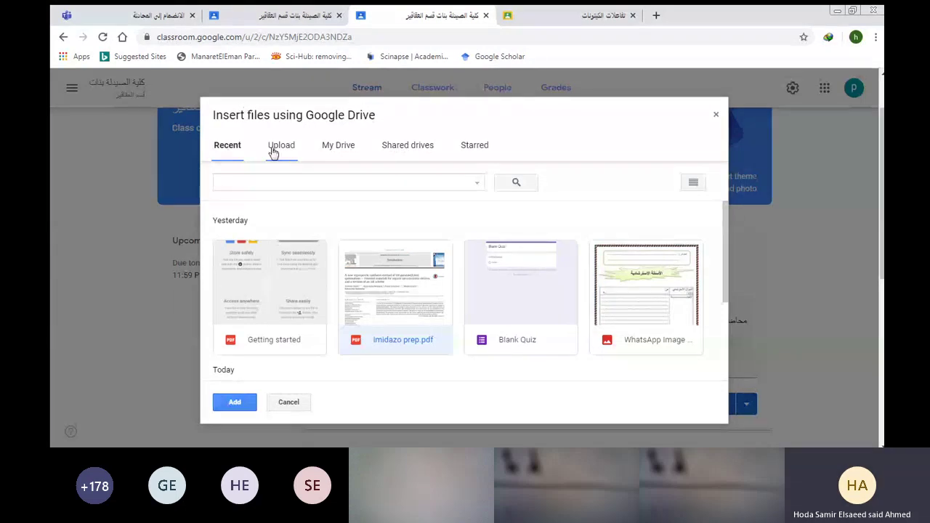
{"action": "left_click", "coordinate": [234, 402]}
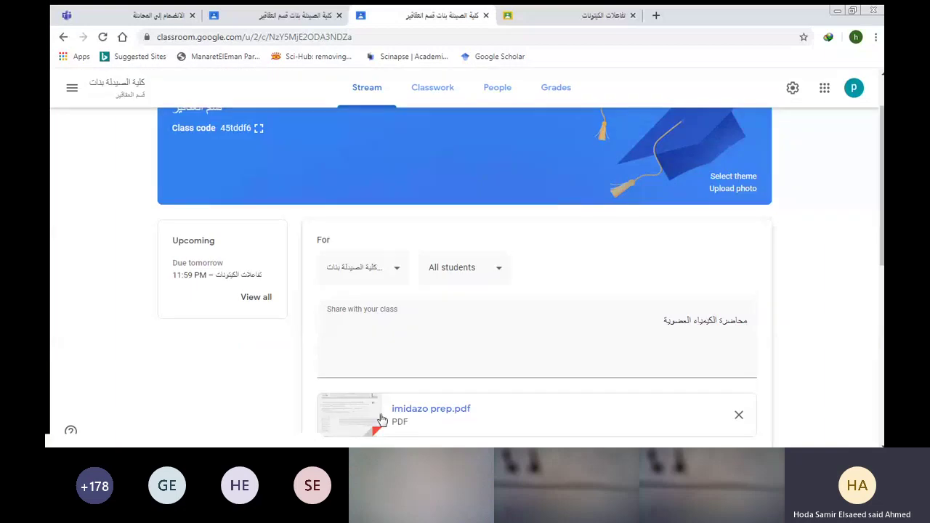
{"action": "left_click_drag", "start_coordinate": [879, 259], "coordinate": [876, 290]}
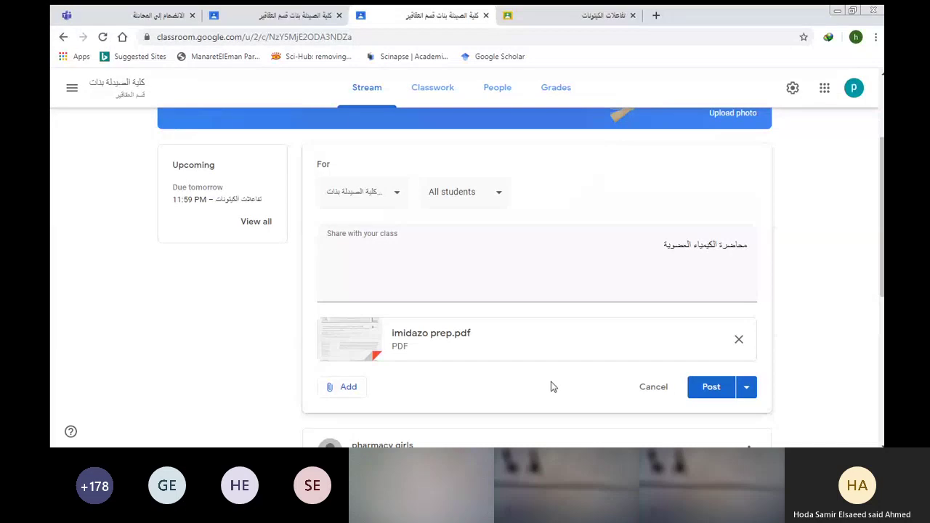
{"action": "left_click", "coordinate": [346, 388]}
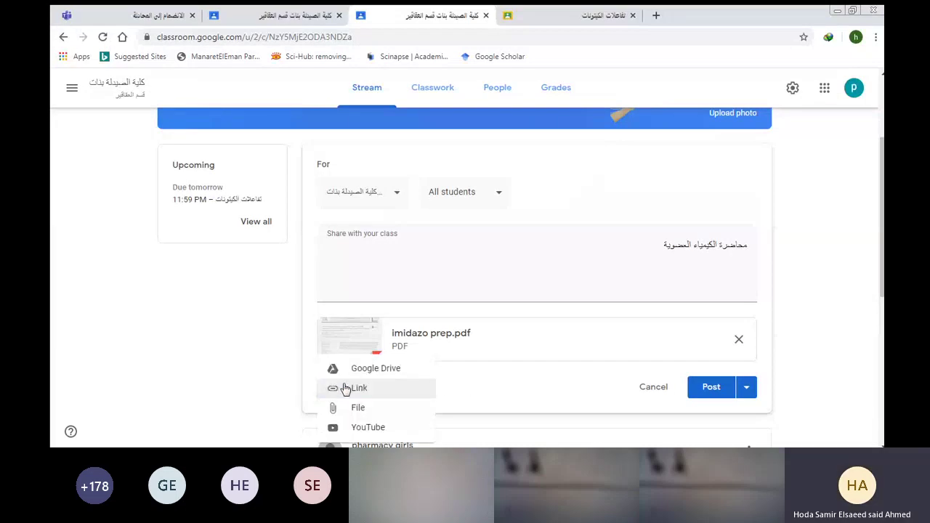
{"action": "left_click", "coordinate": [346, 388]}
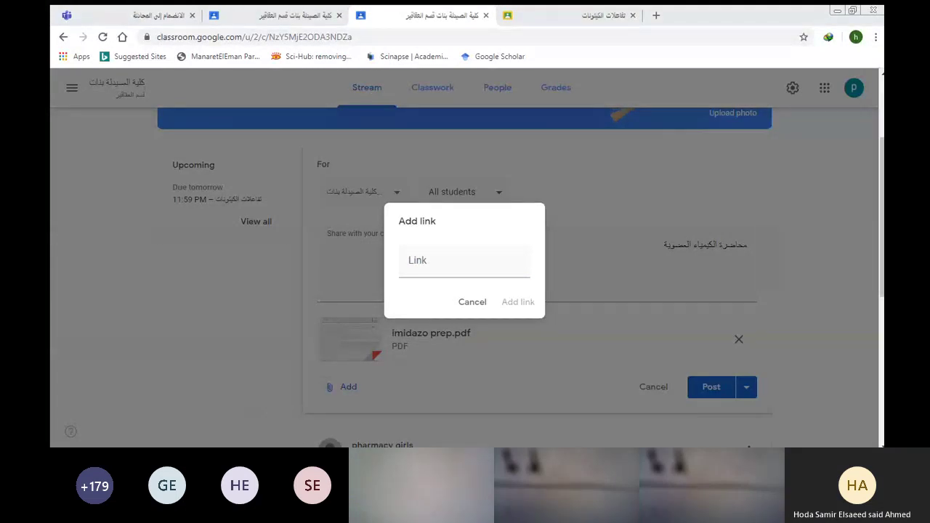
{"action": "left_click", "coordinate": [405, 260]}
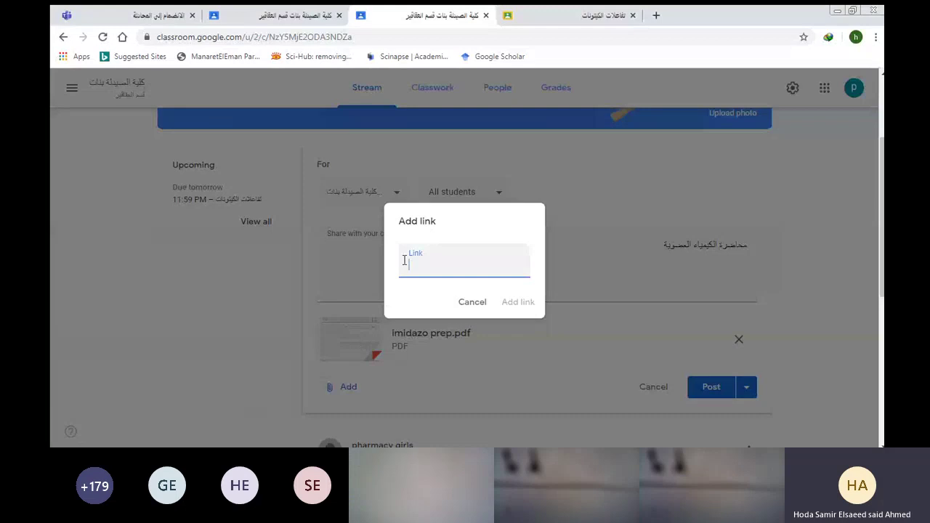
{"action": "key", "text": "ctrl+v"}
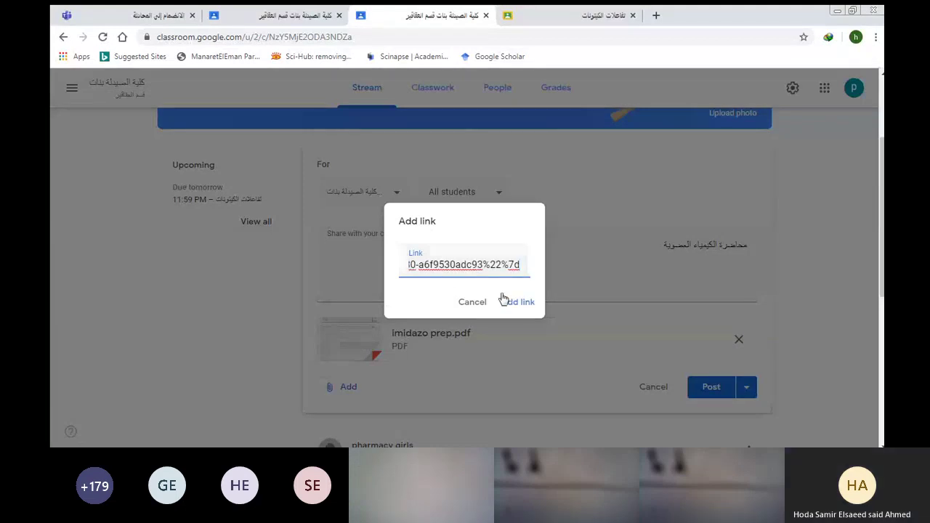
{"action": "left_click", "coordinate": [504, 299]}
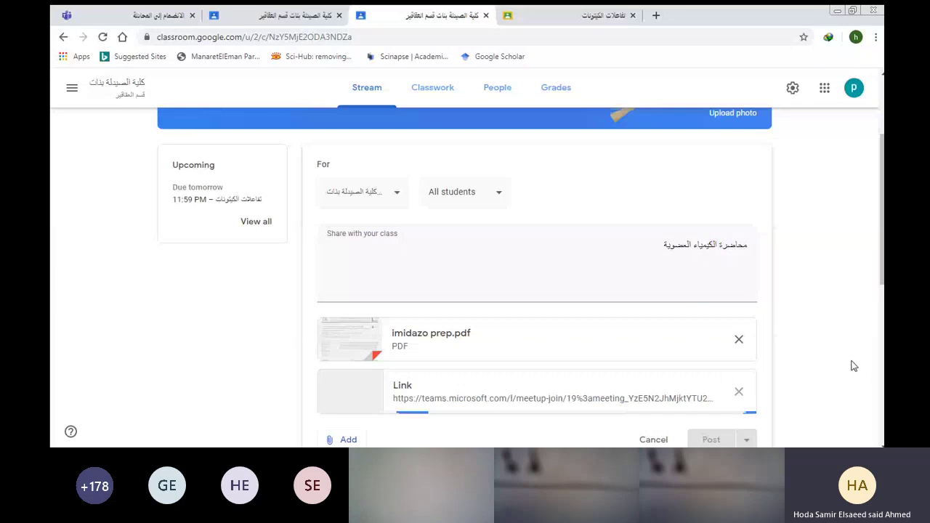
{"action": "scroll", "coordinate": [854, 366], "scroll_direction": "down", "scroll_amount": 2}
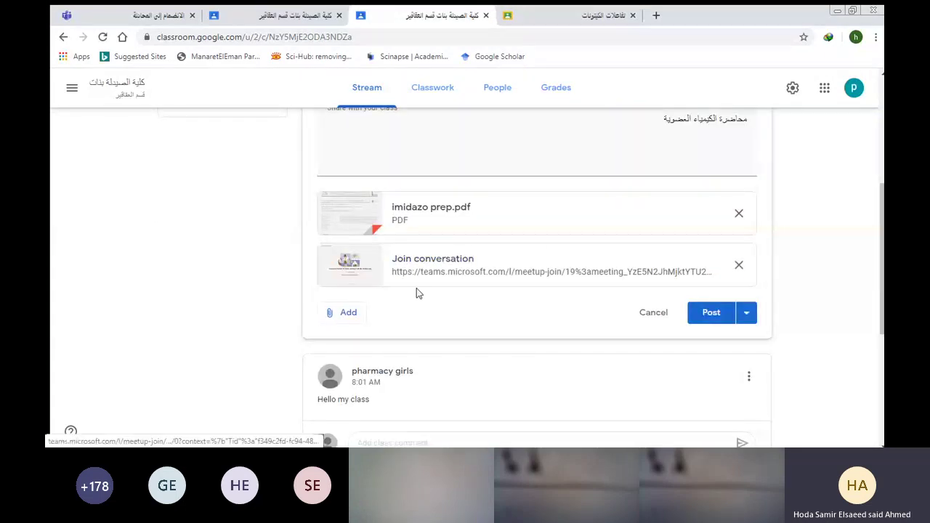
{"action": "left_click", "coordinate": [738, 264]}
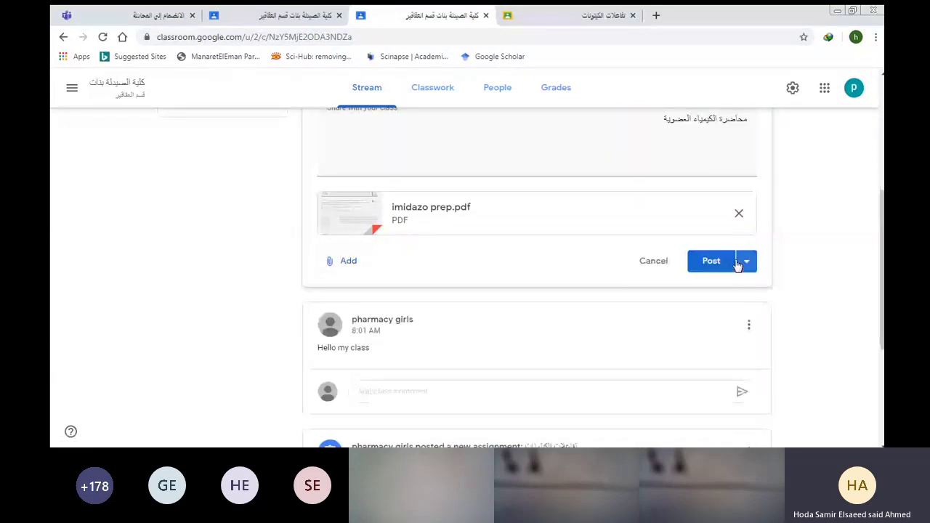
{"action": "left_click", "coordinate": [333, 263]}
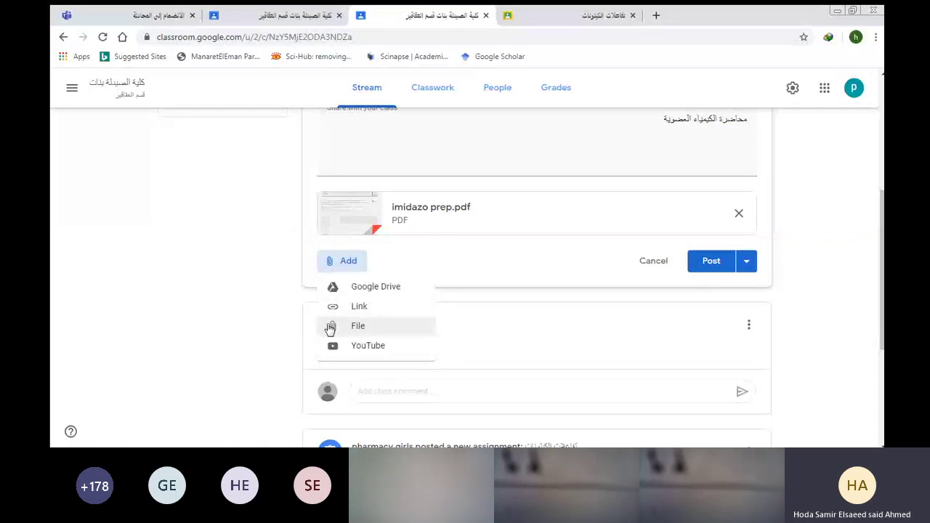
{"action": "left_click", "coordinate": [331, 328]}
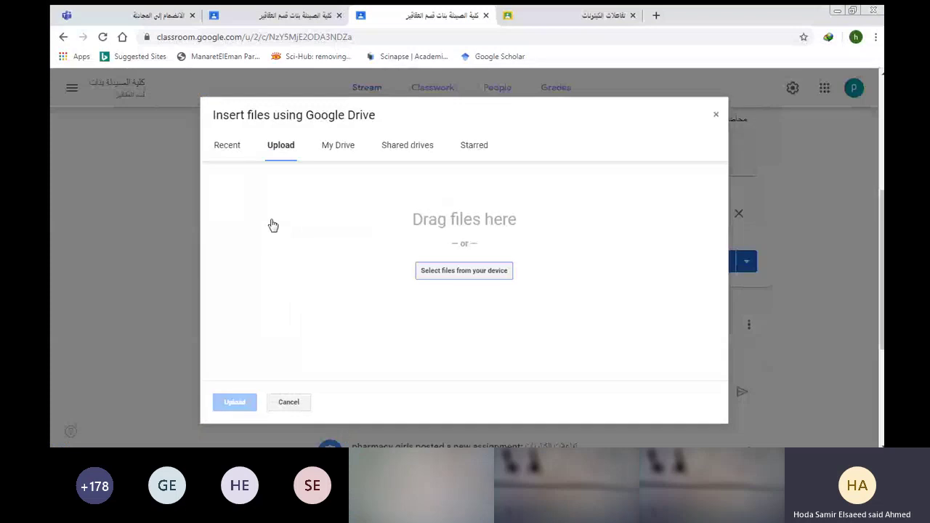
{"action": "left_click", "coordinate": [452, 272]}
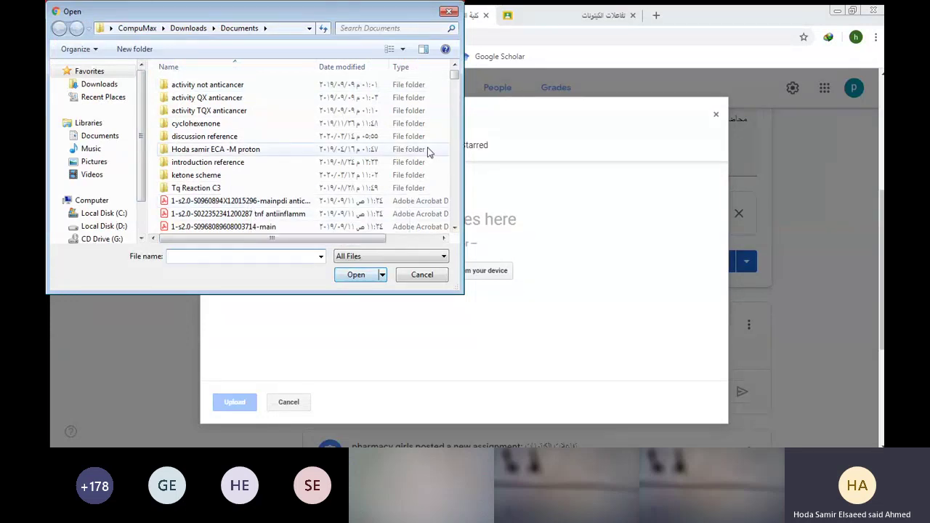
{"action": "left_click", "coordinate": [278, 202]}
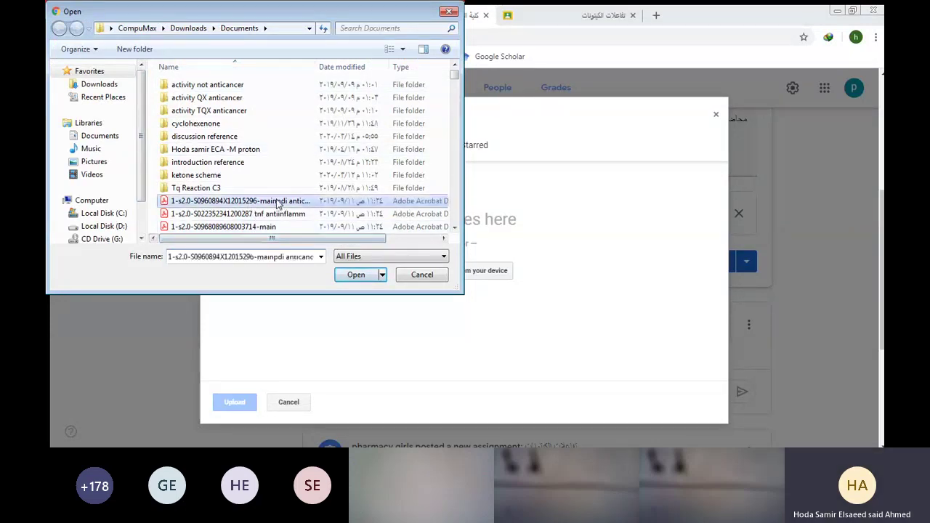
{"action": "left_click", "coordinate": [349, 280]}
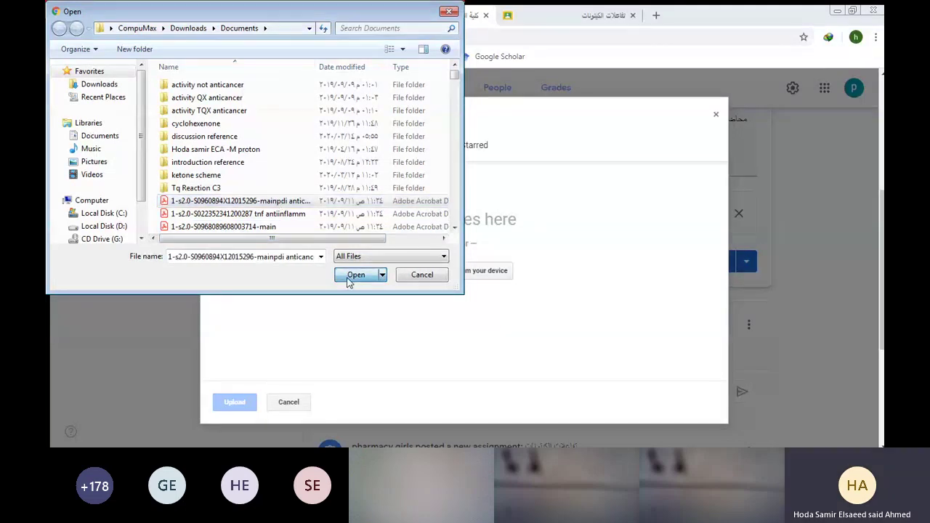
{"action": "left_click", "coordinate": [228, 403]}
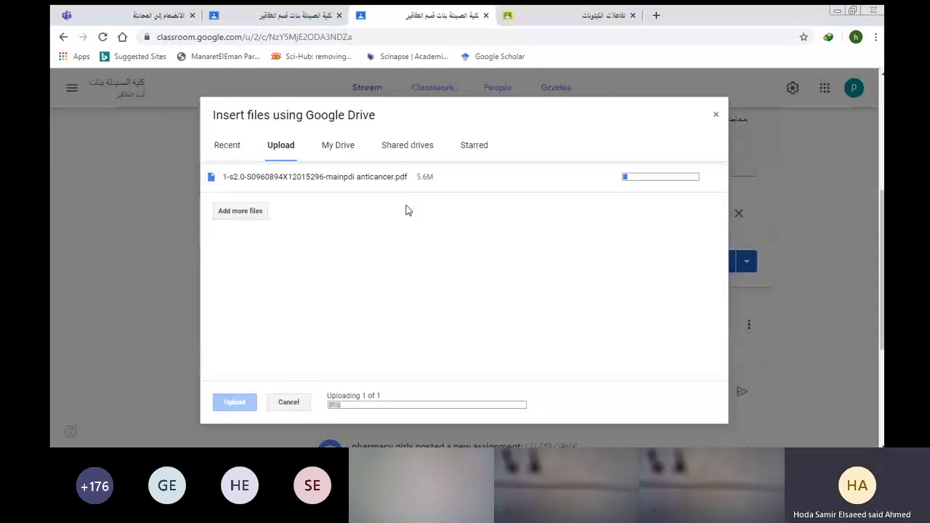
{"action": "left_click", "coordinate": [715, 114]}
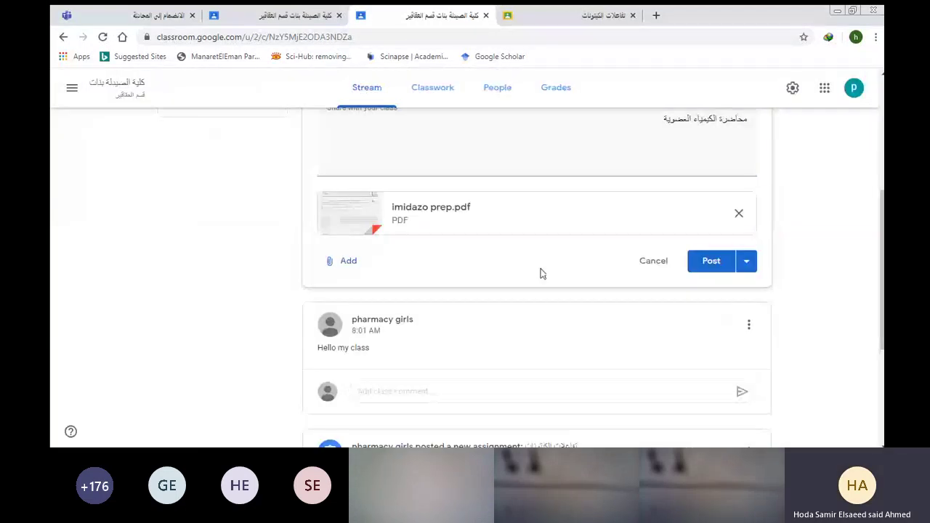
Search YouTube for 'organic chemist', then close the video search without adding a video.
{"action": "left_click", "coordinate": [345, 262]}
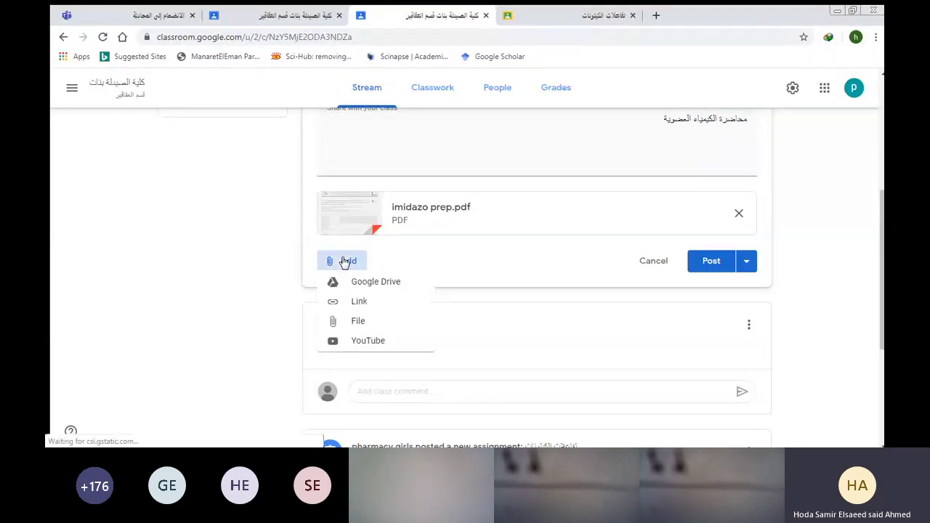
{"action": "left_click", "coordinate": [343, 347]}
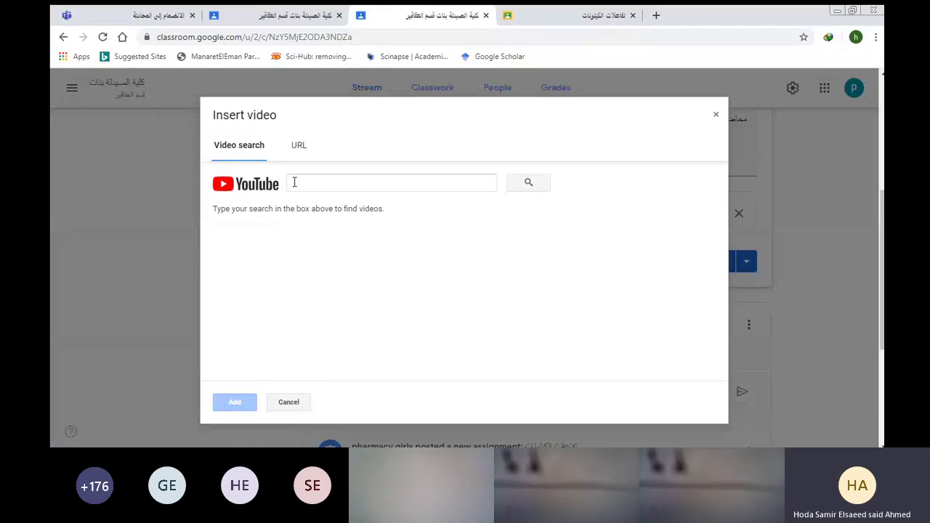
{"action": "left_click", "coordinate": [295, 182]}
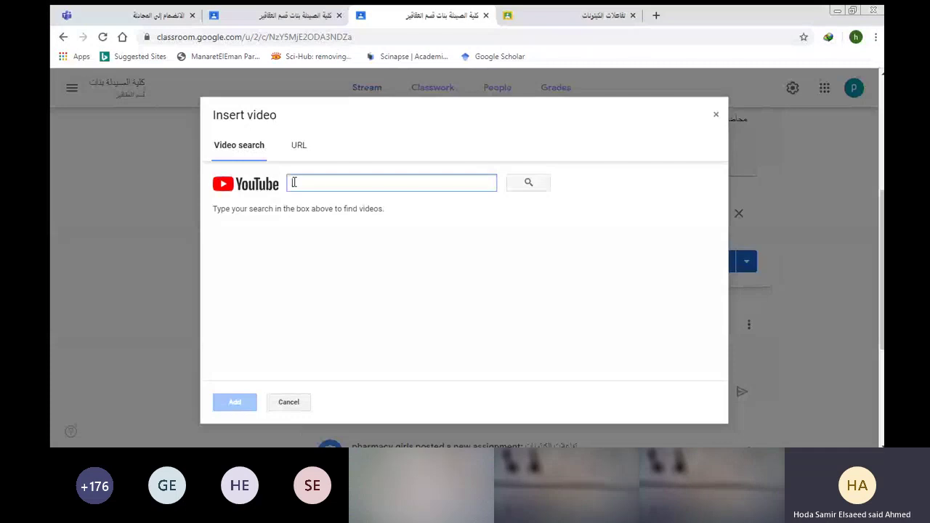
{"action": "type", "text": "تفاعلات"}
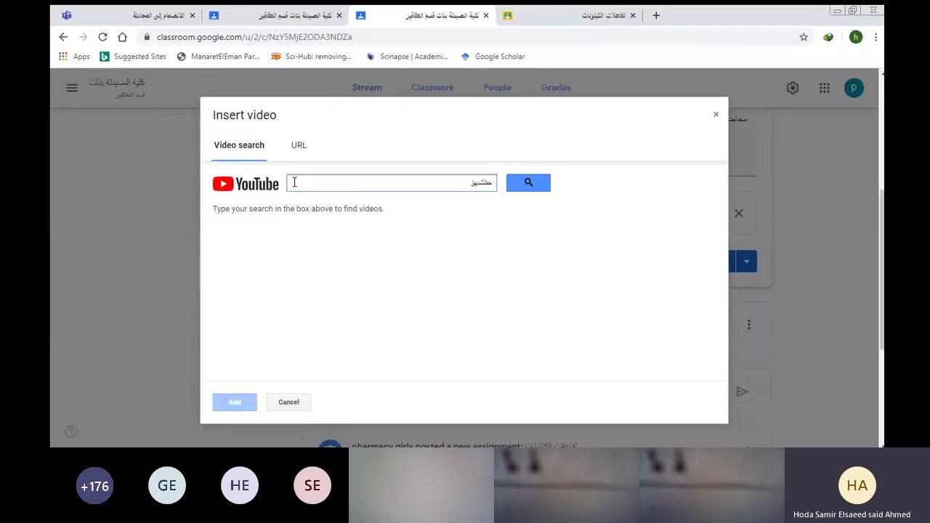
{"action": "key", "text": "BackSpace"}
{"action": "key", "text": "BackSpace"}
{"action": "key", "text": "BackSpace"}
{"action": "key", "text": "BackSpace"}
{"action": "key", "text": "BackSpace"}
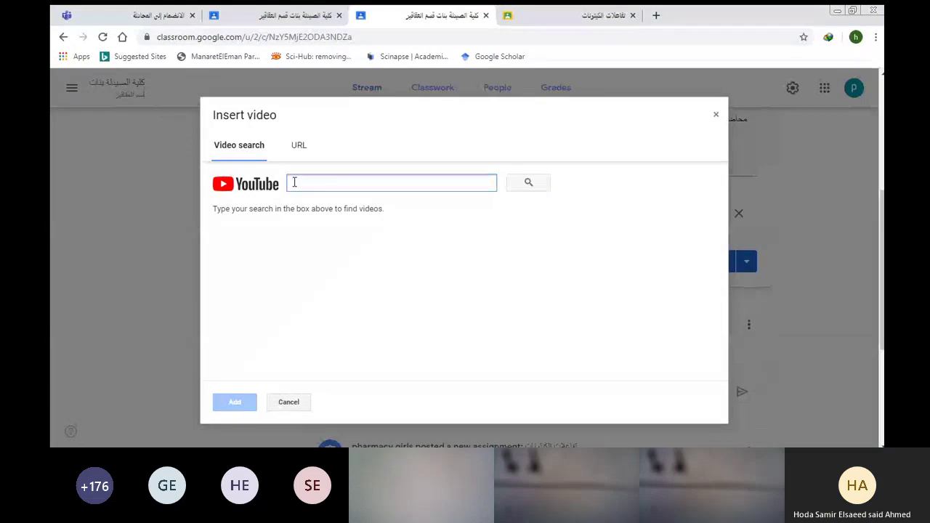
{"action": "type", "text": "orga"}
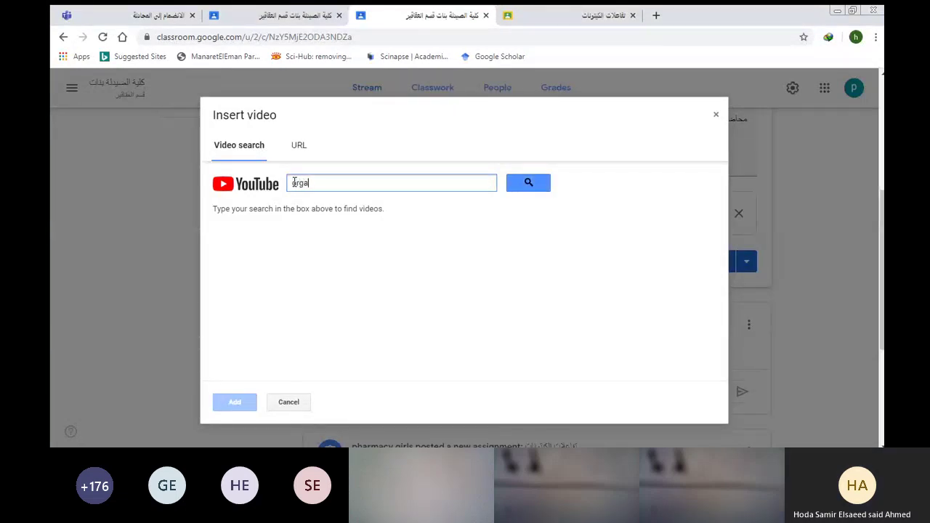
{"action": "type", "text": "nic chem"}
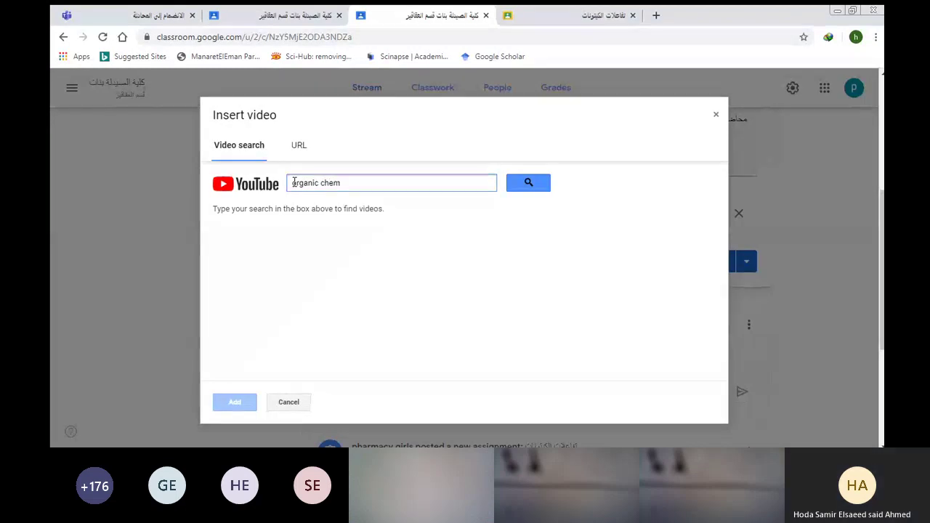
{"action": "type", "text": "istry"}
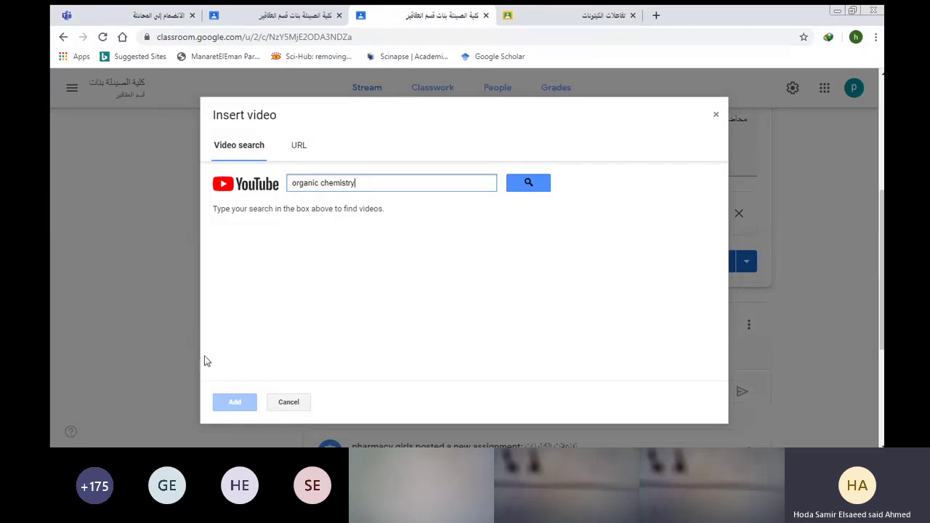
{"action": "left_click", "coordinate": [712, 114]}
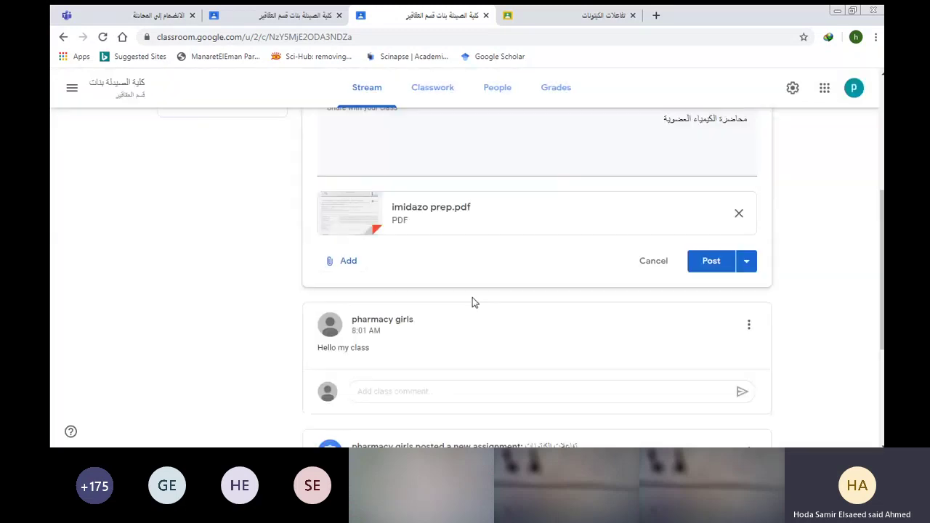
{"action": "left_click", "coordinate": [341, 261]}
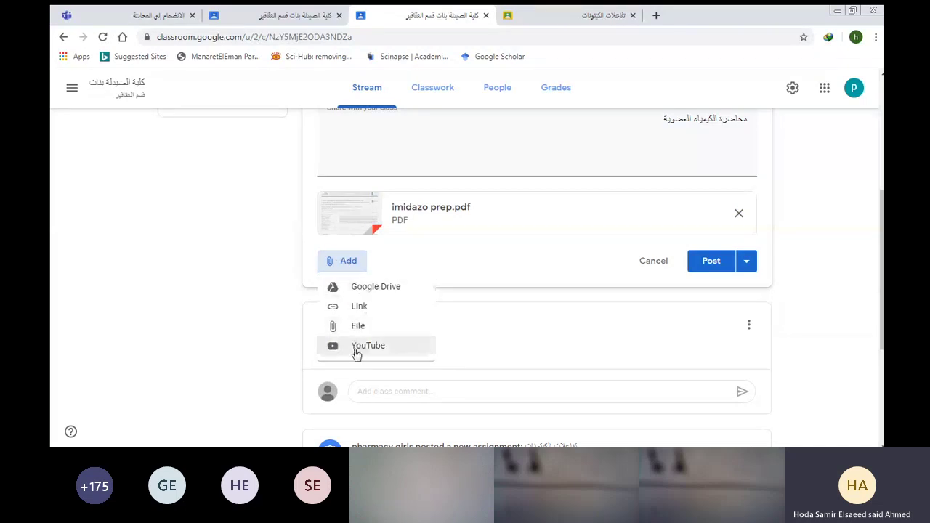
{"action": "left_click", "coordinate": [440, 254]}
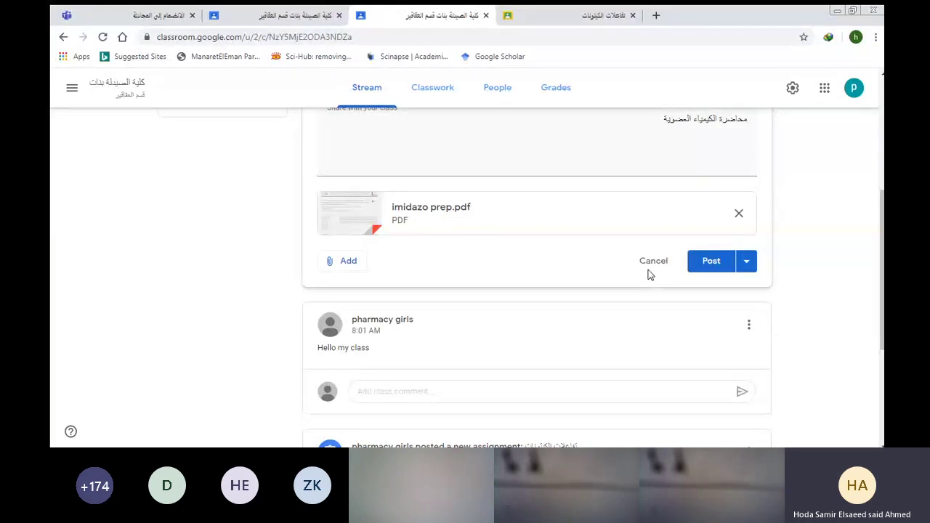
{"action": "left_click", "coordinate": [744, 263]}
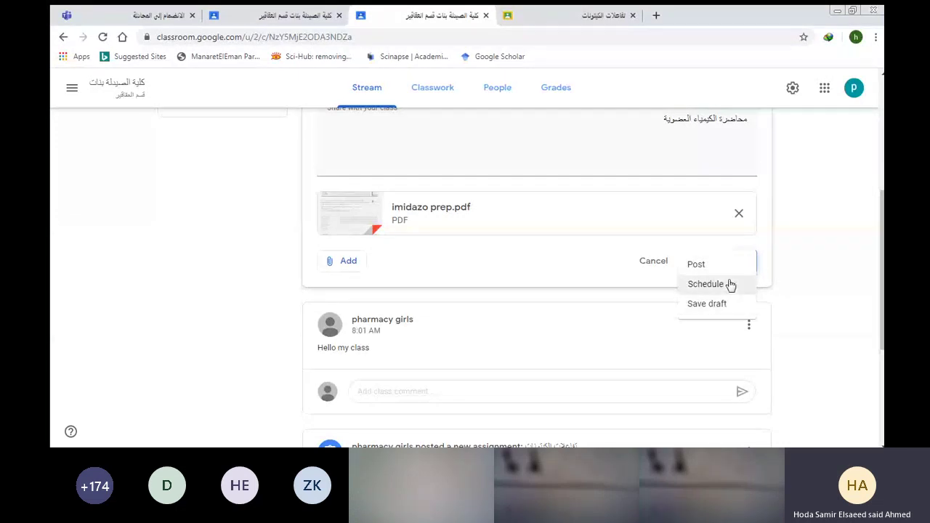
{"action": "left_click", "coordinate": [730, 285]}
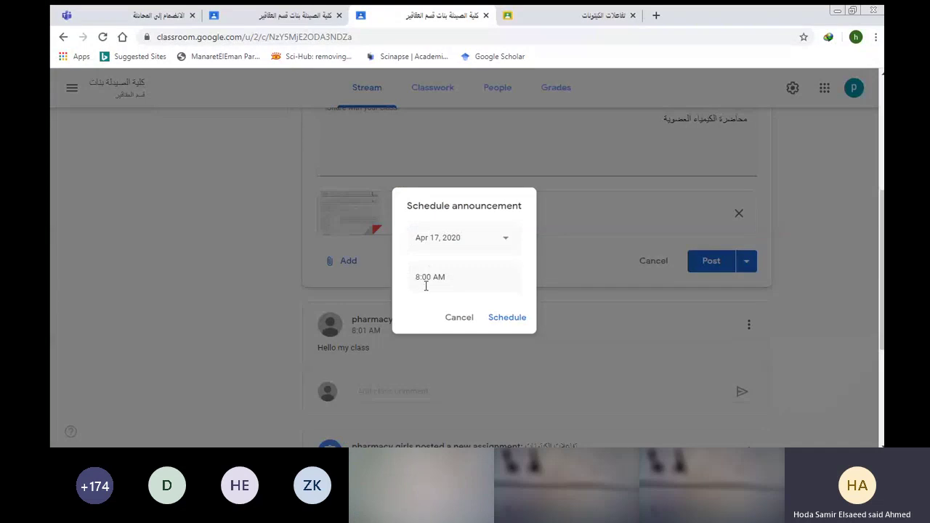
{"action": "left_click", "coordinate": [501, 239]}
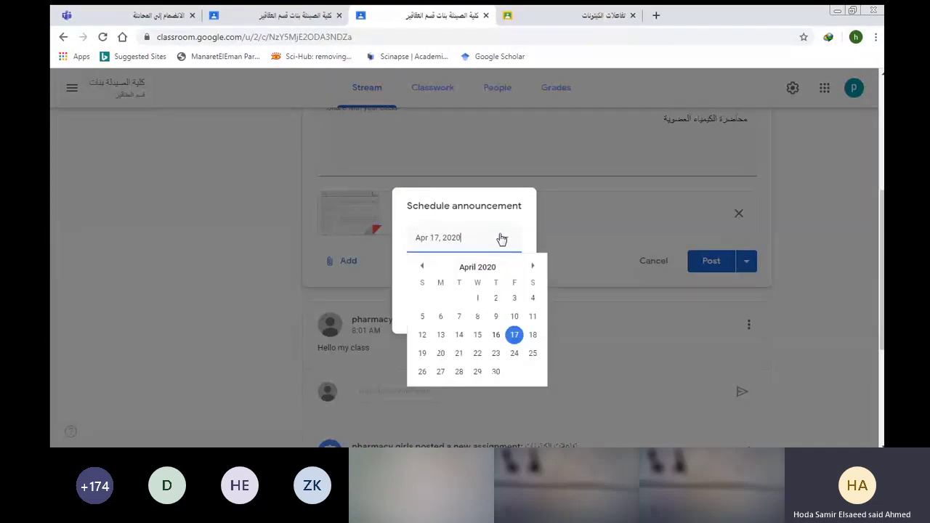
{"action": "left_click", "coordinate": [531, 334]}
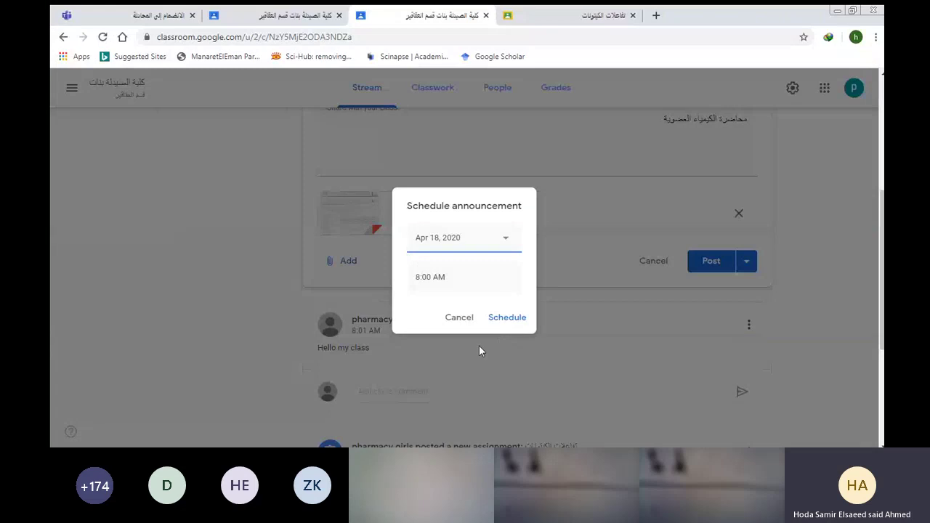
{"action": "left_click", "coordinate": [452, 319]}
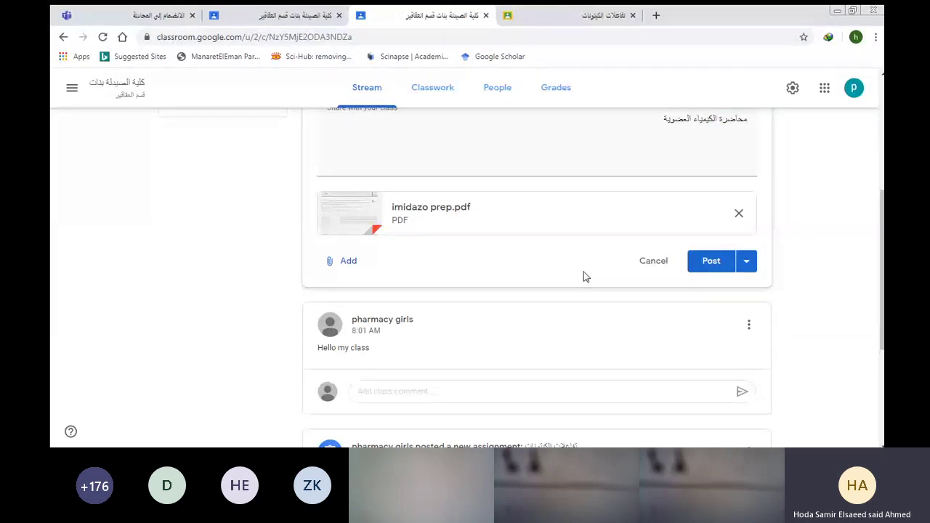
Post the announcement with imidazo prep.pdf and check it on the class stream.
{"action": "left_click", "coordinate": [703, 263]}
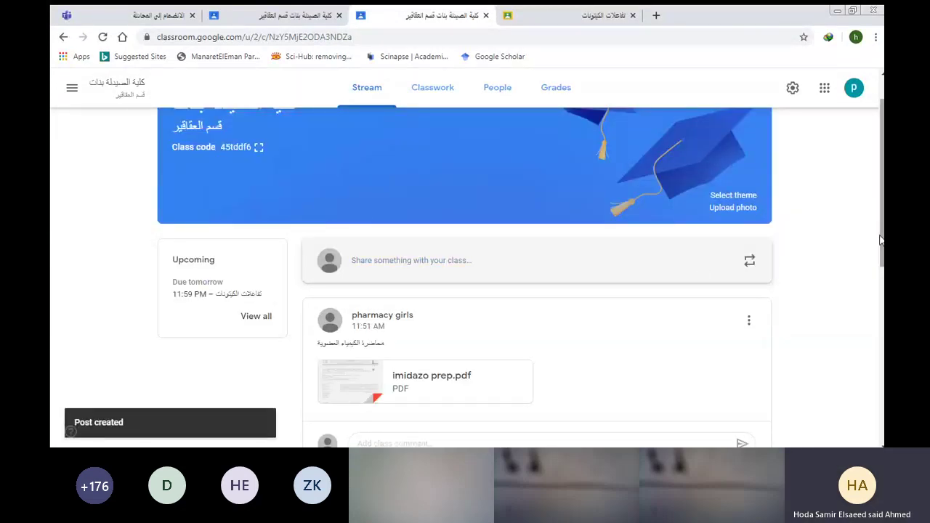
{"action": "scroll", "coordinate": [863, 307], "scroll_direction": "down", "scroll_amount": 2}
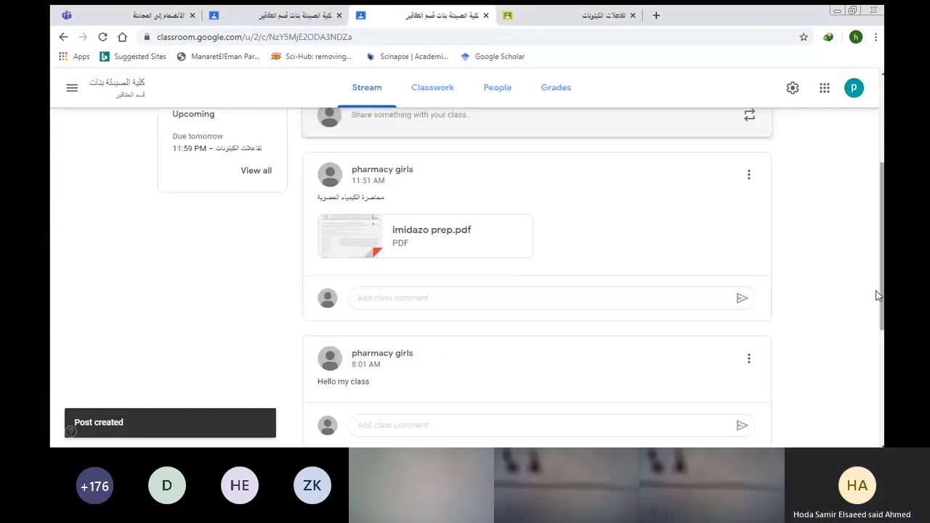
{"action": "scroll", "coordinate": [411, 258], "scroll_direction": "up", "scroll_amount": 1}
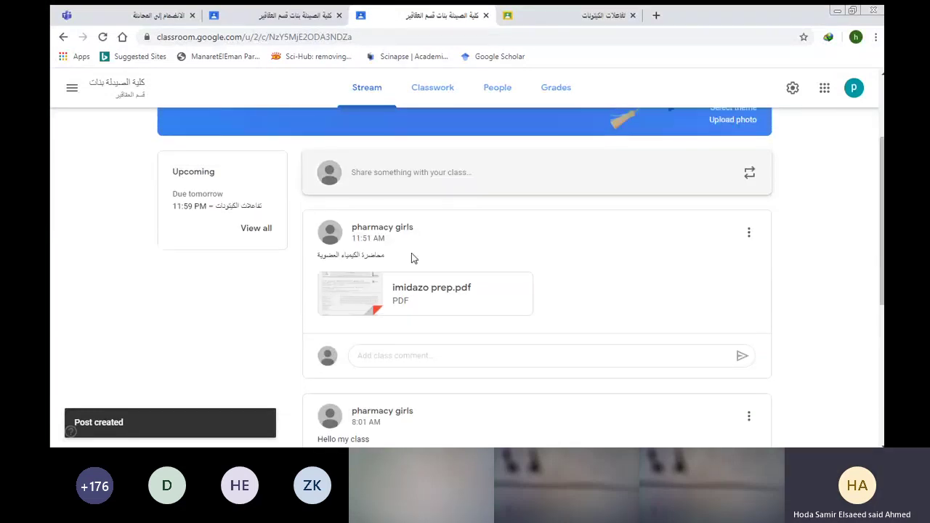
{"action": "left_click", "coordinate": [404, 171]}
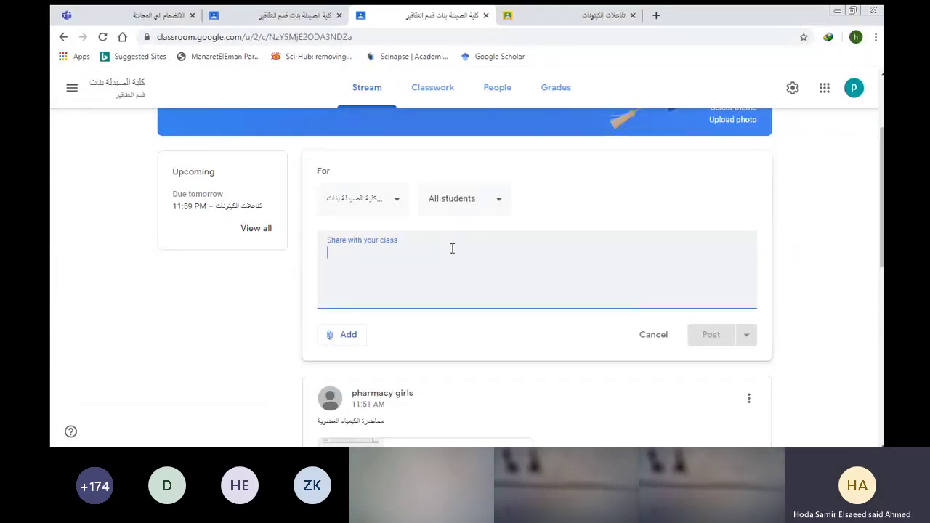
Write 'محاضرة 2' in the new announcement and bring up the Post options.
{"action": "type", "text": "lphq"}
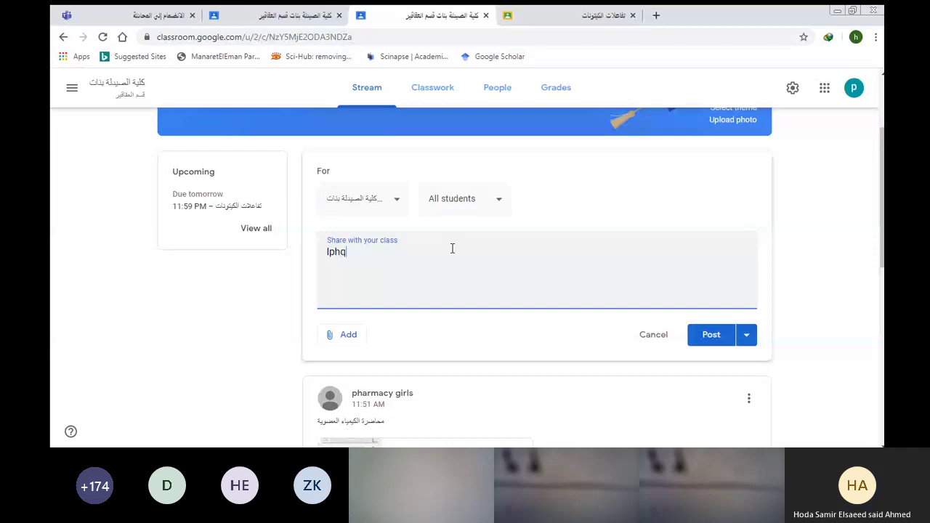
{"action": "key", "text": "BackSpace"}
{"action": "key", "text": "BackSpace"}
{"action": "key", "text": "BackSpace"}
{"action": "key", "text": "BackSpace"}
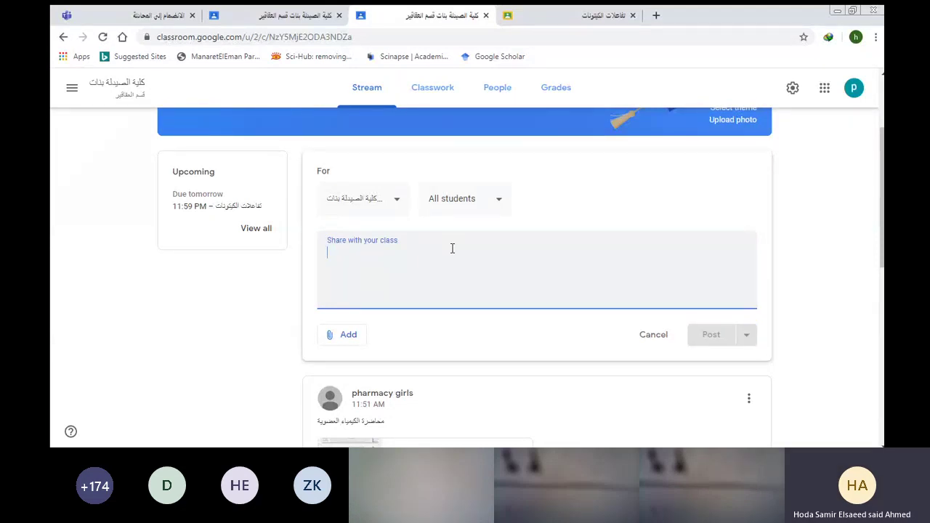
{"action": "type", "text": "محاضر"}
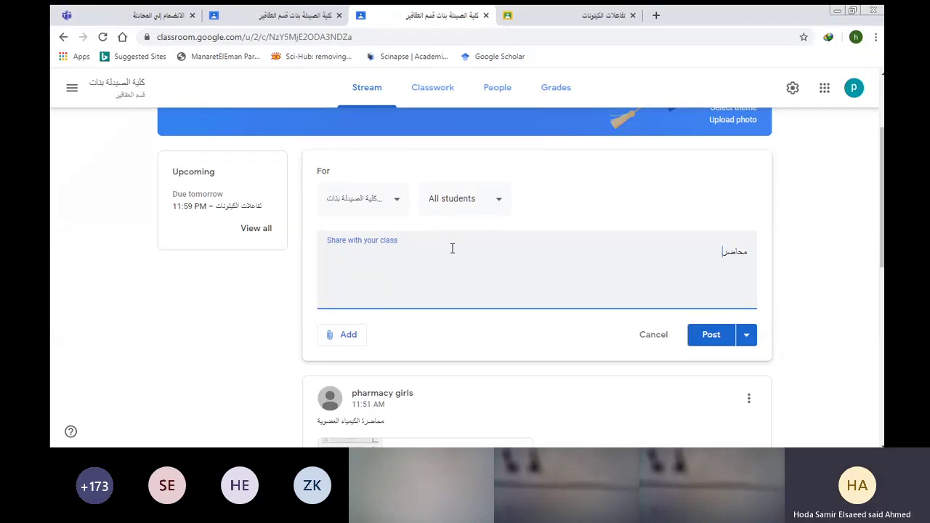
{"action": "type", "text": "ة 2"}
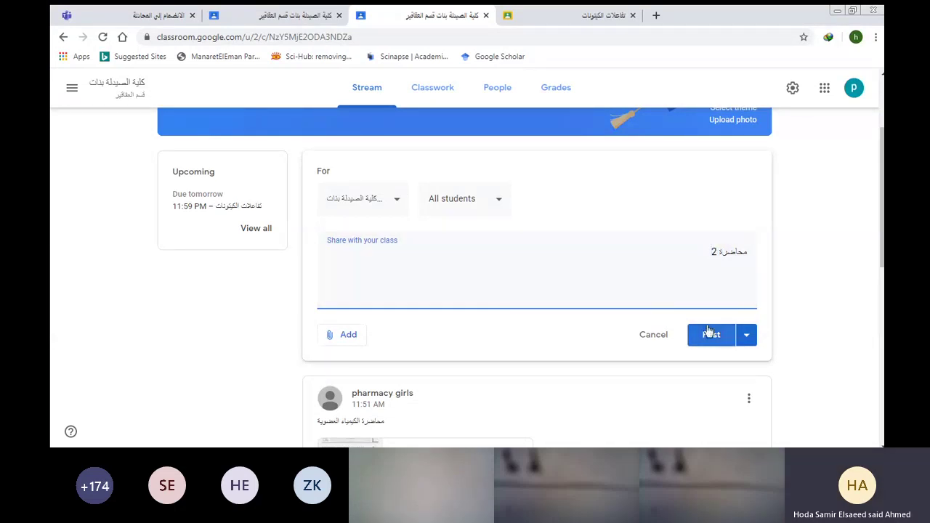
{"action": "left_click", "coordinate": [743, 337]}
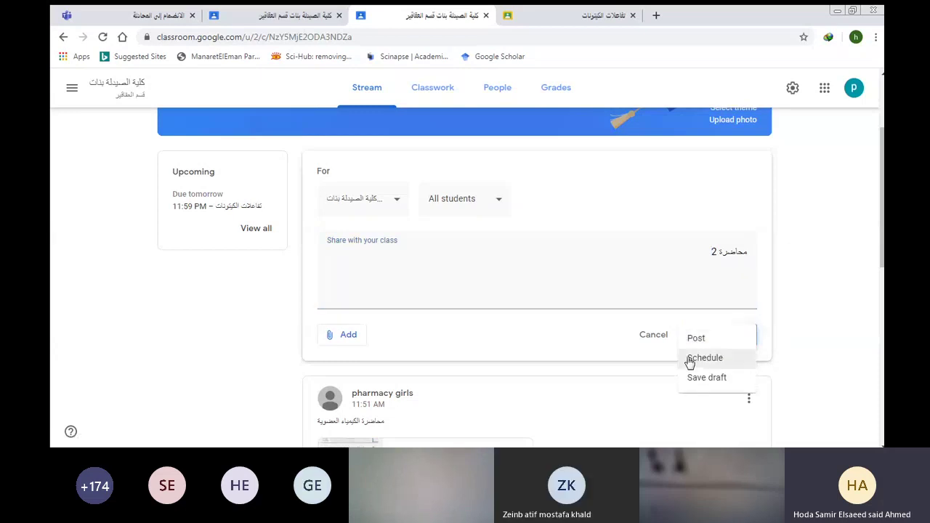
Schedule the محاضرة 2 announcement for April 19, 2020 at 8:00 AM, then open the navigation menu.
{"action": "left_click", "coordinate": [703, 358]}
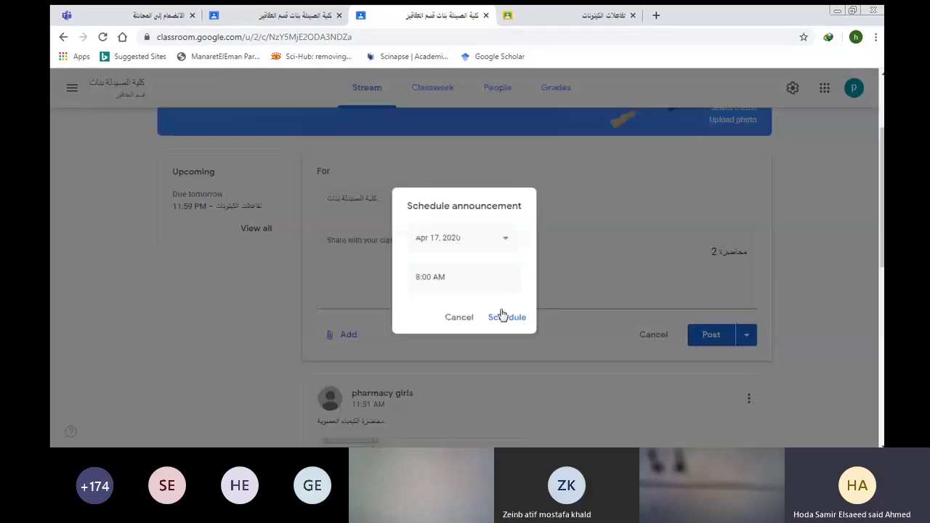
{"action": "left_click", "coordinate": [503, 241]}
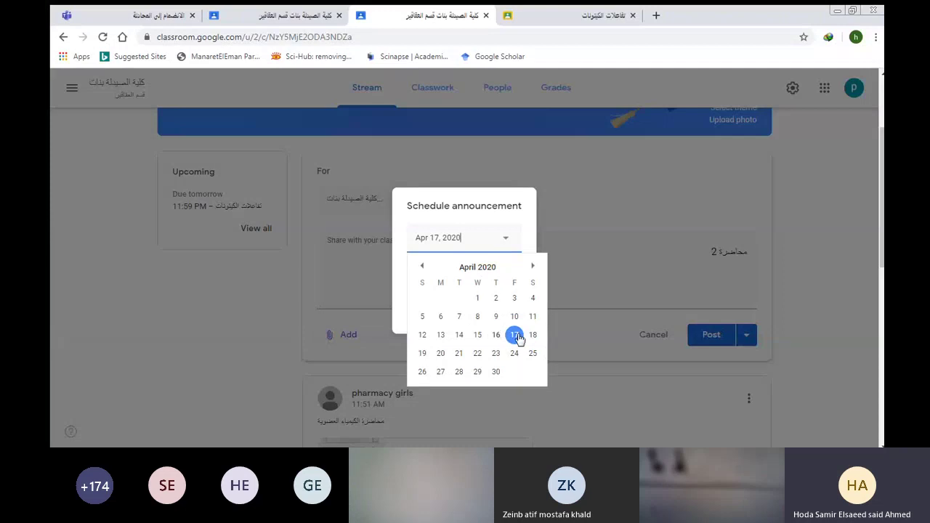
{"action": "left_click", "coordinate": [422, 353]}
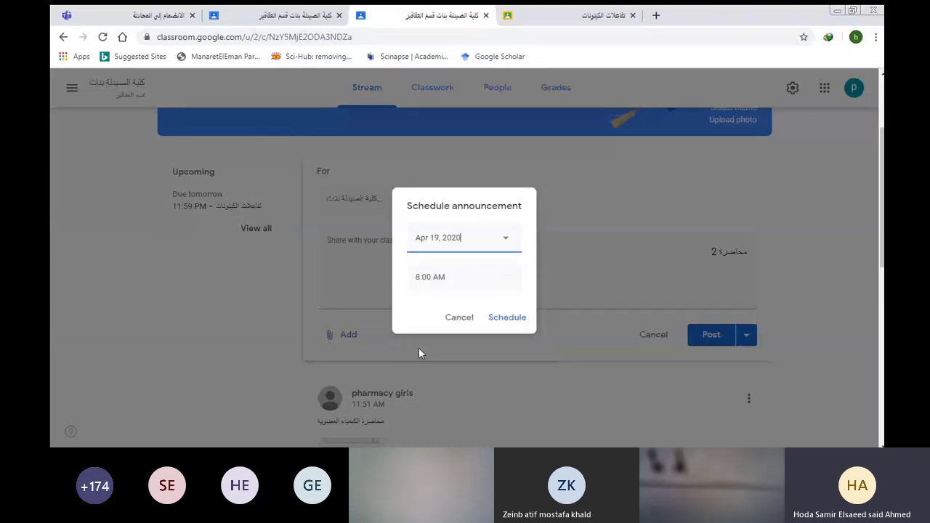
{"action": "left_click", "coordinate": [510, 317]}
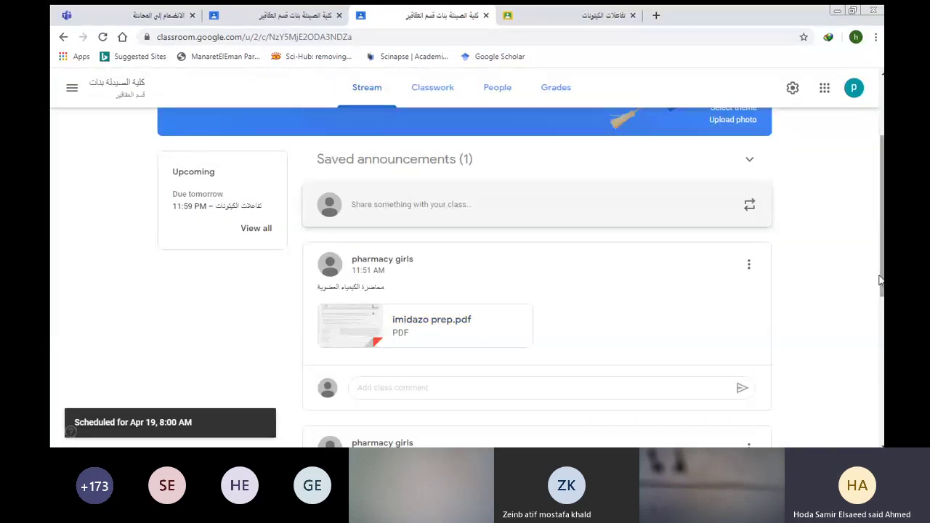
{"action": "left_click_drag", "start_coordinate": [877, 284], "coordinate": [872, 315]}
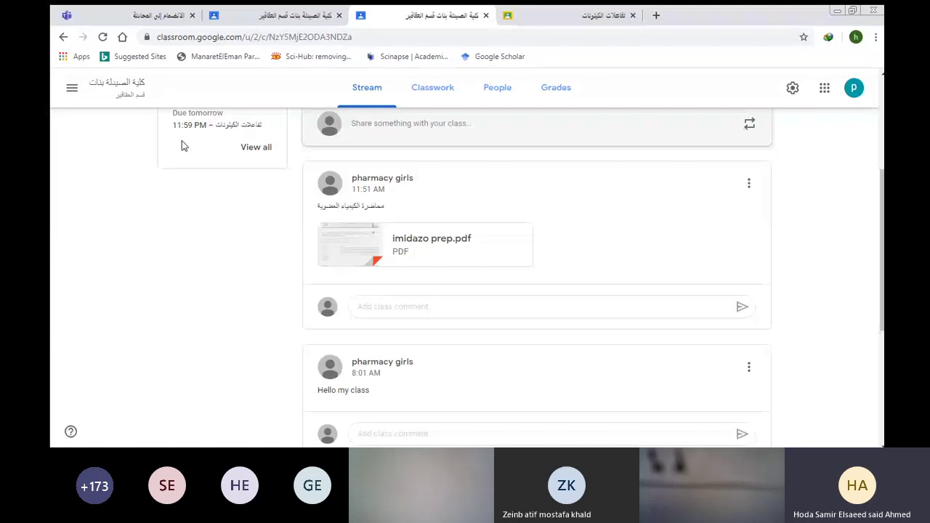
{"action": "left_click", "coordinate": [71, 88]}
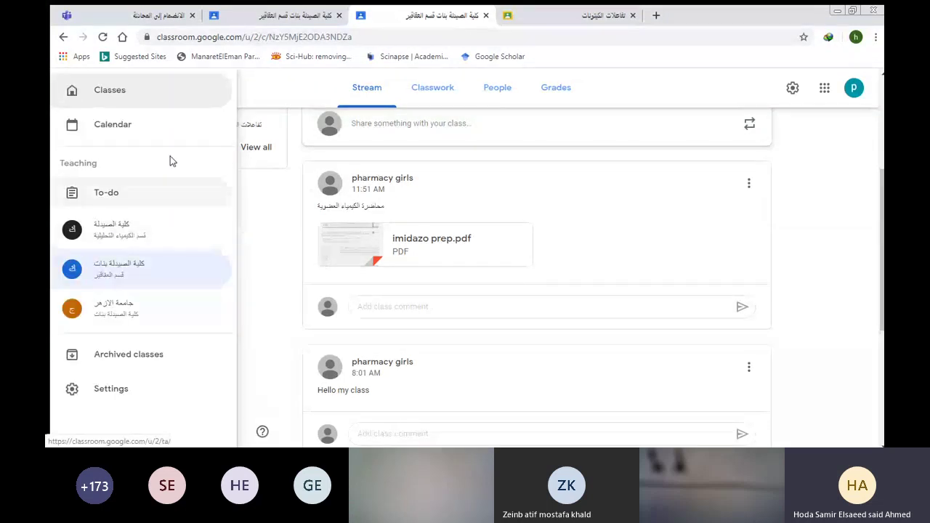
{"action": "left_click", "coordinate": [130, 129]}
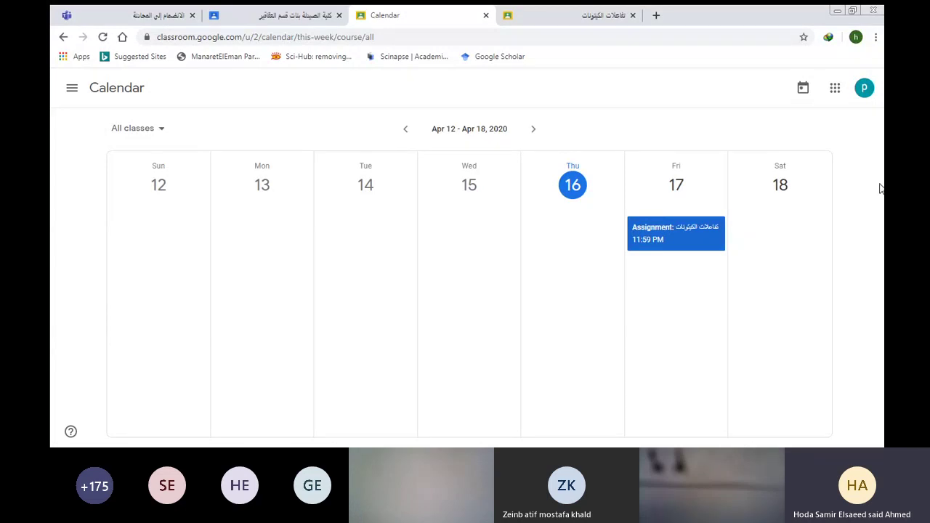
{"action": "left_click_drag", "start_coordinate": [879, 188], "coordinate": [583, 100]}
{"action": "left_click", "coordinate": [527, 128]}
{"action": "left_click", "coordinate": [522, 129]}
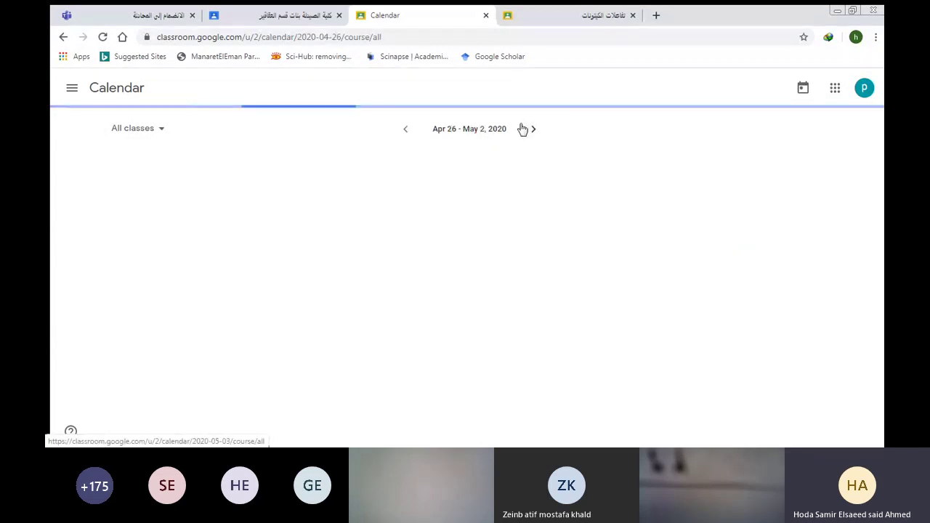
{"action": "left_click", "coordinate": [402, 128]}
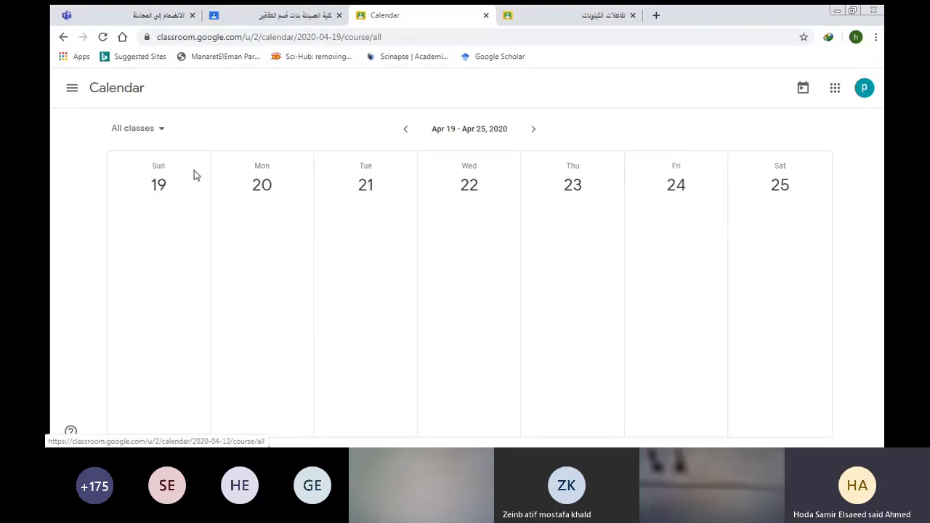
{"action": "left_click", "coordinate": [60, 35]}
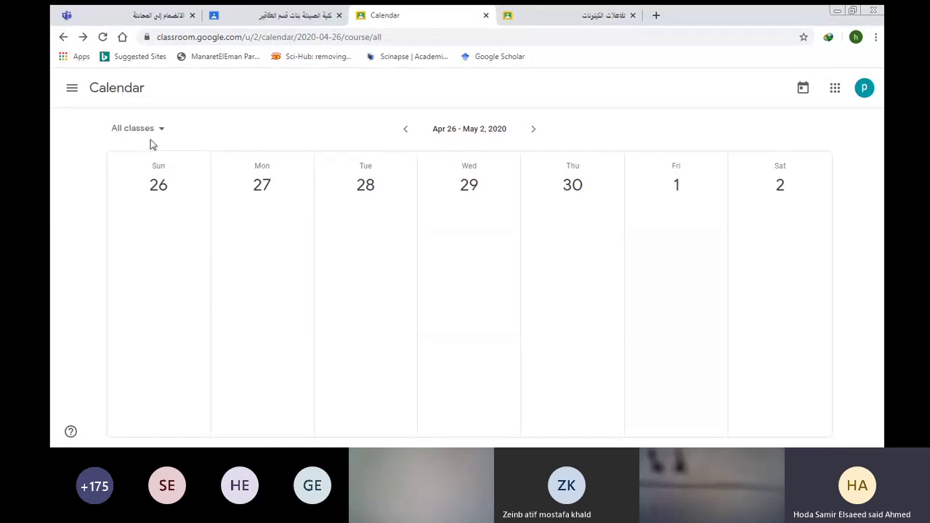
{"action": "left_click", "coordinate": [61, 35]}
{"action": "left_click", "coordinate": [60, 36]}
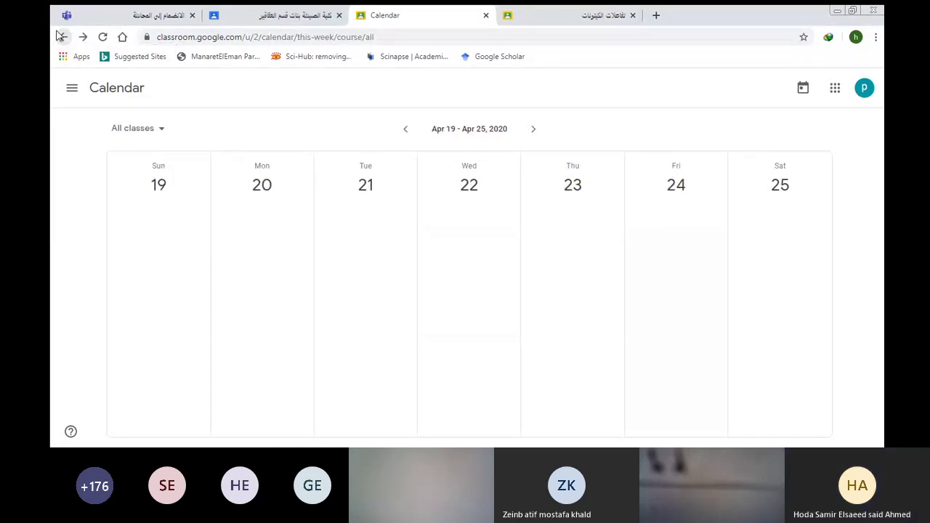
{"action": "left_click", "coordinate": [60, 36]}
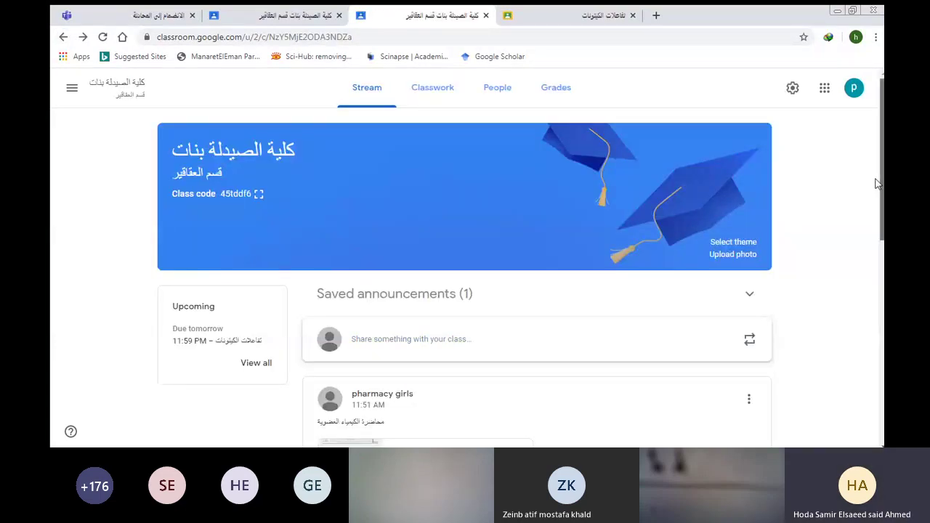
Scroll the class page, then switch to its Classwork page.
{"action": "left_click_drag", "start_coordinate": [878, 181], "coordinate": [867, 272]}
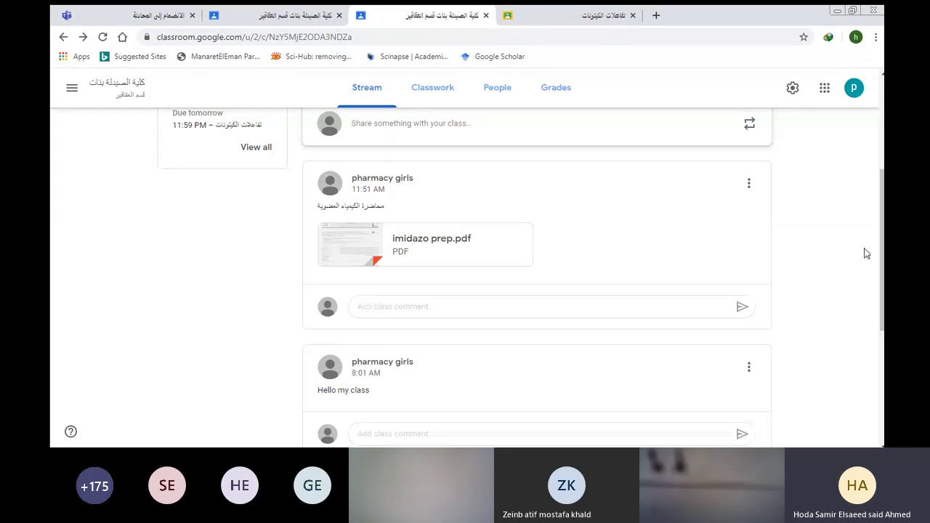
{"action": "left_click_drag", "start_coordinate": [881, 224], "coordinate": [865, 181]}
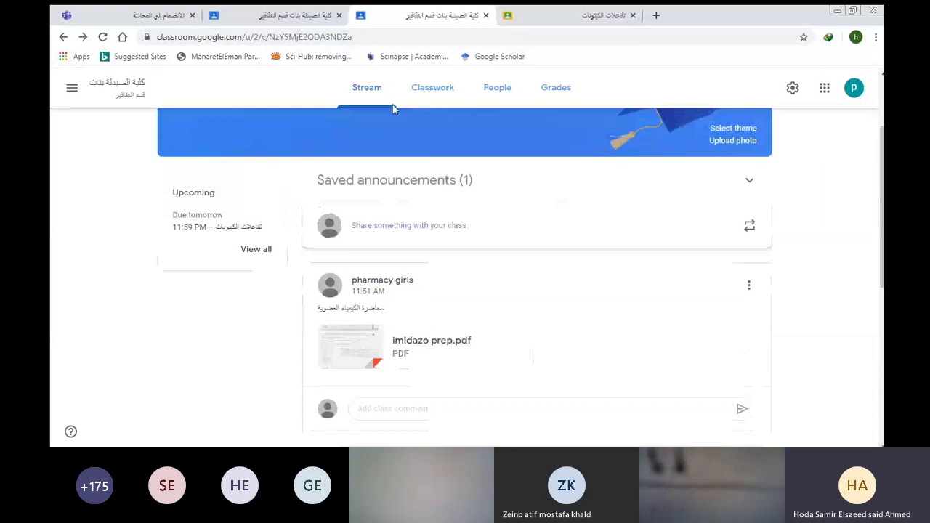
{"action": "left_click", "coordinate": [411, 88]}
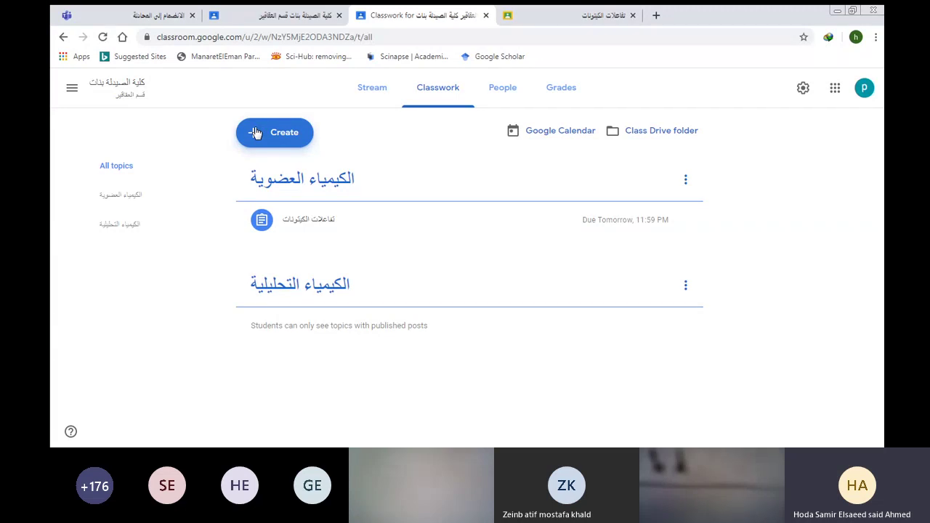
Add a new Classwork topic named الكيتونات.
{"action": "left_click", "coordinate": [254, 132]}
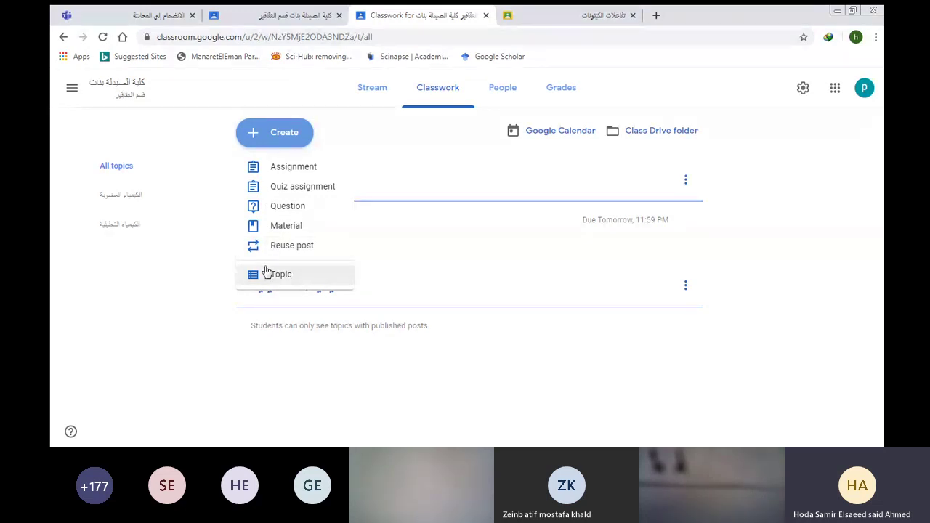
{"action": "left_click", "coordinate": [266, 273]}
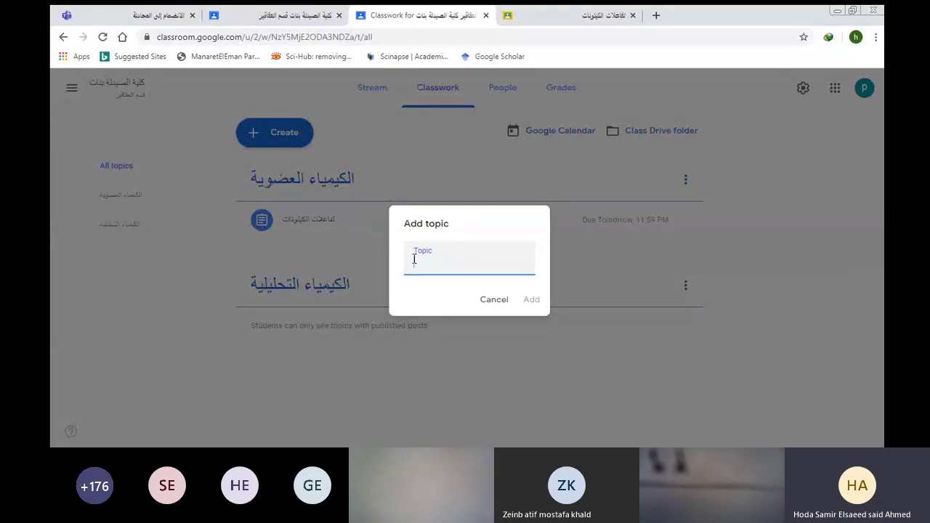
{"action": "type", "text": "الكيتونات"}
{"action": "left_click", "coordinate": [529, 299]}
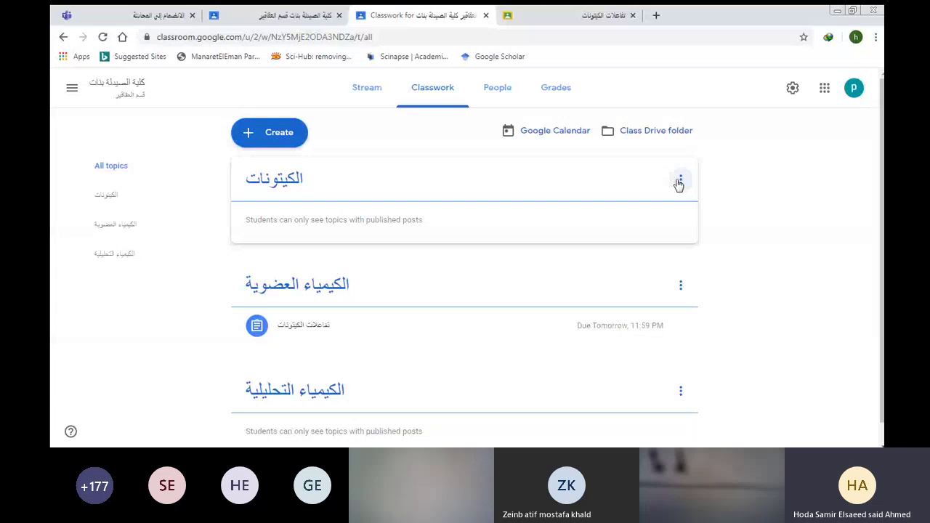
Move the الكيتونات topic down one place, below الكيمياء العضوية.
{"action": "left_click", "coordinate": [679, 182]}
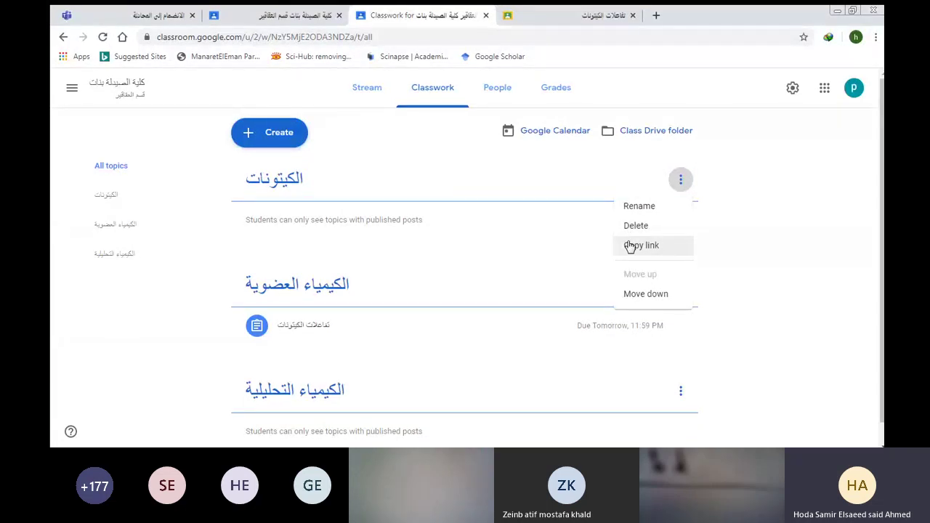
{"action": "left_click", "coordinate": [627, 291]}
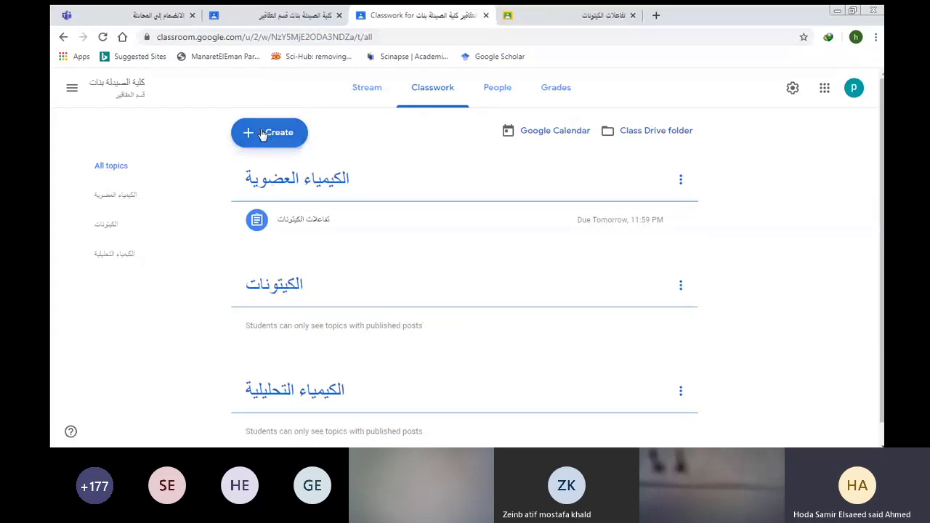
{"action": "left_click", "coordinate": [263, 135]}
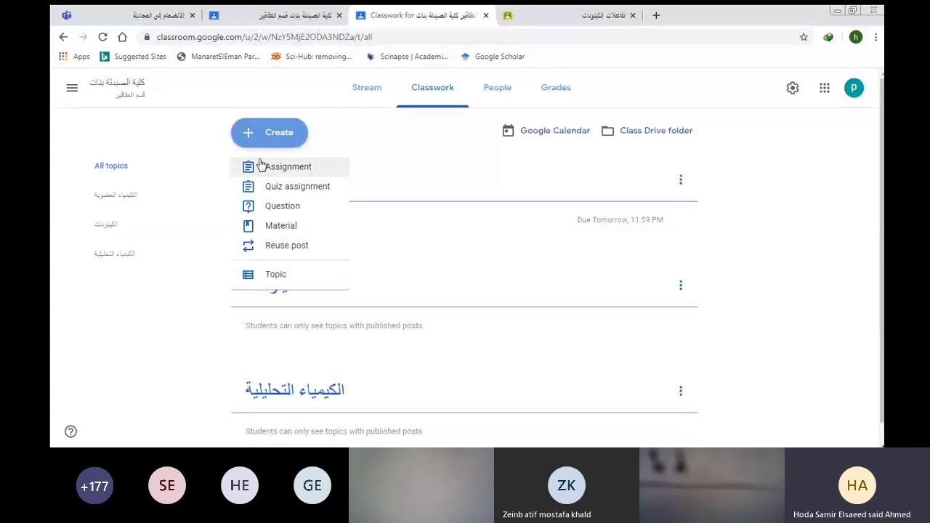
Start an assignment titled 'بحث عن الكيتونات' with instructions 'البحث لكل 10 طالبات'.
{"action": "left_click", "coordinate": [261, 166]}
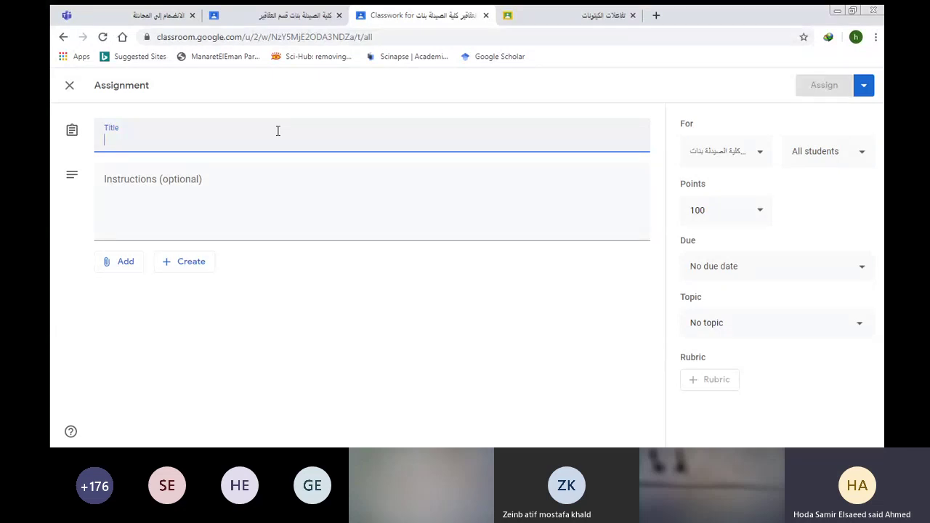
{"action": "type", "text": "بحث"}
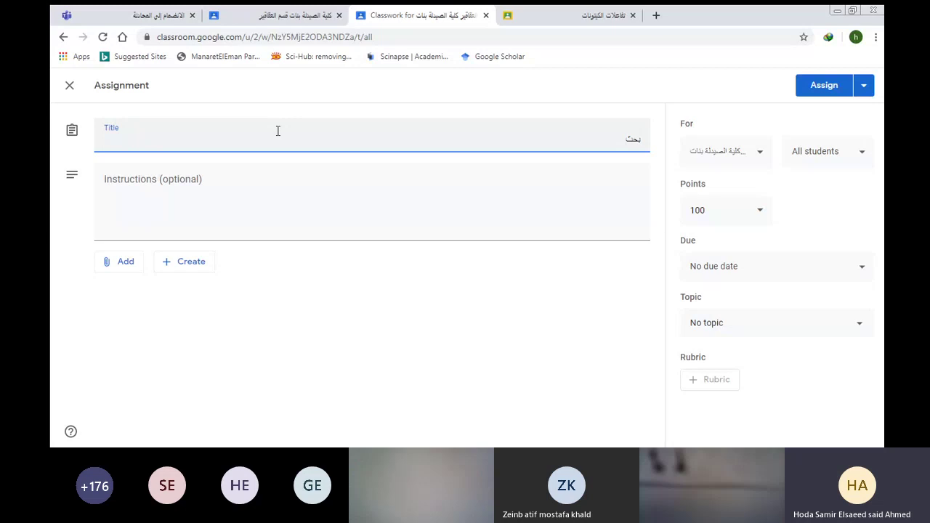
{"action": "type", "text": " عن الك"}
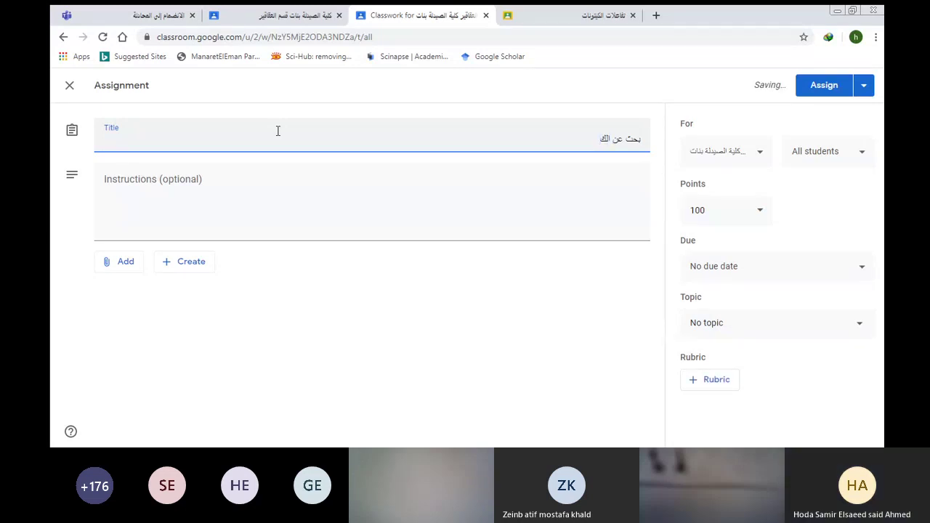
{"action": "type", "text": "يت"}
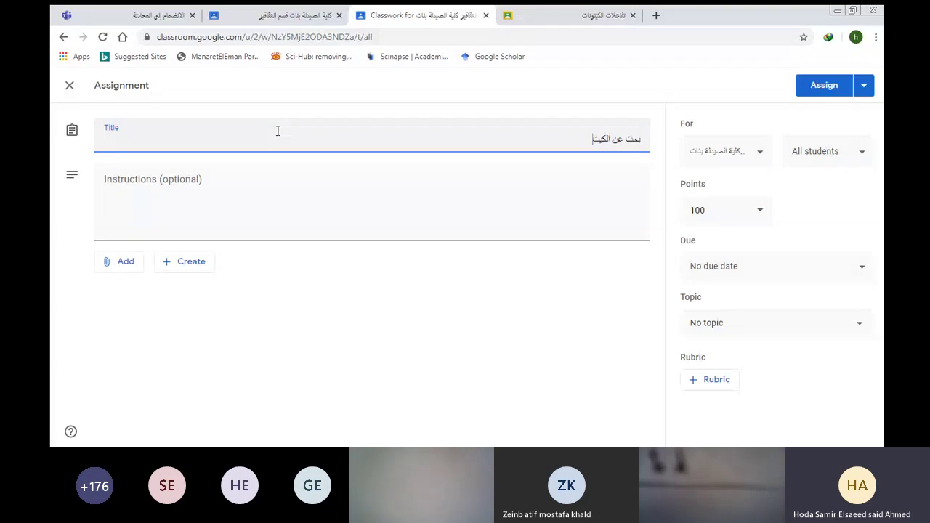
{"action": "type", "text": "ونات"}
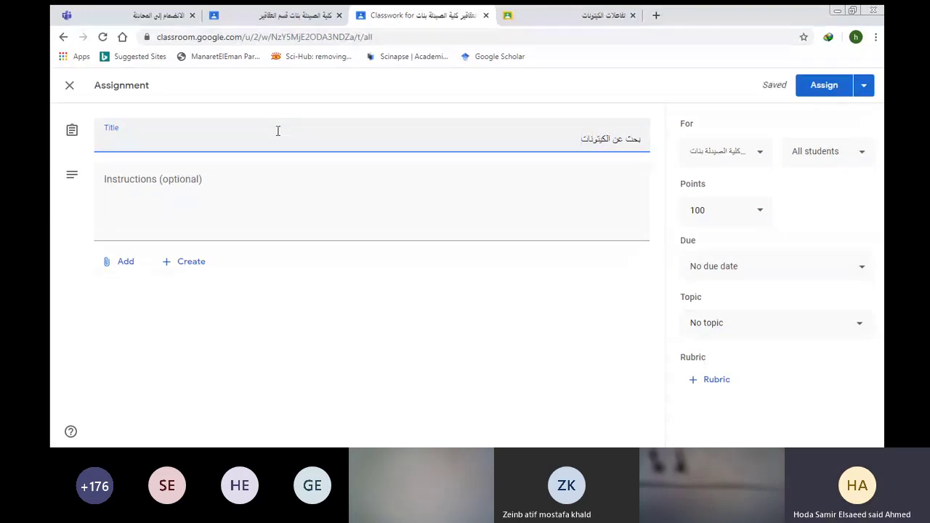
{"action": "left_click", "coordinate": [201, 188]}
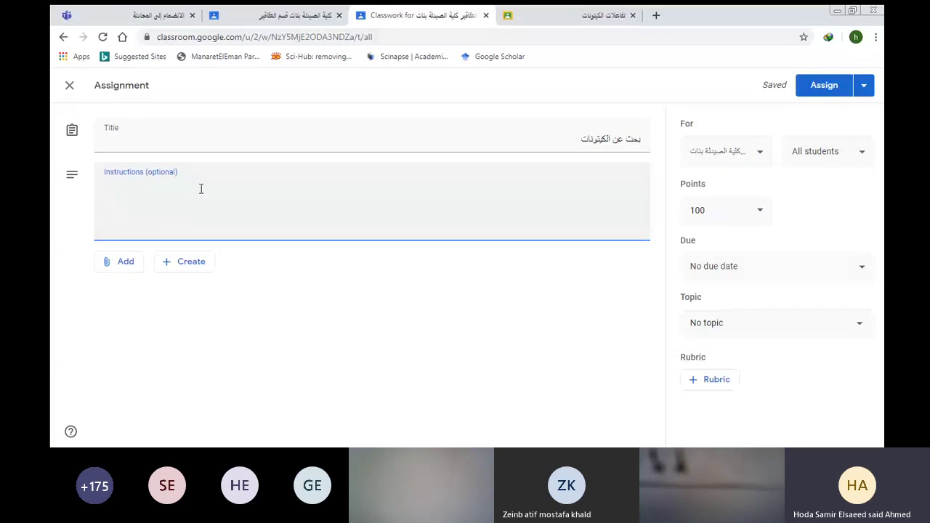
{"action": "type", "text": "البحث لكل"}
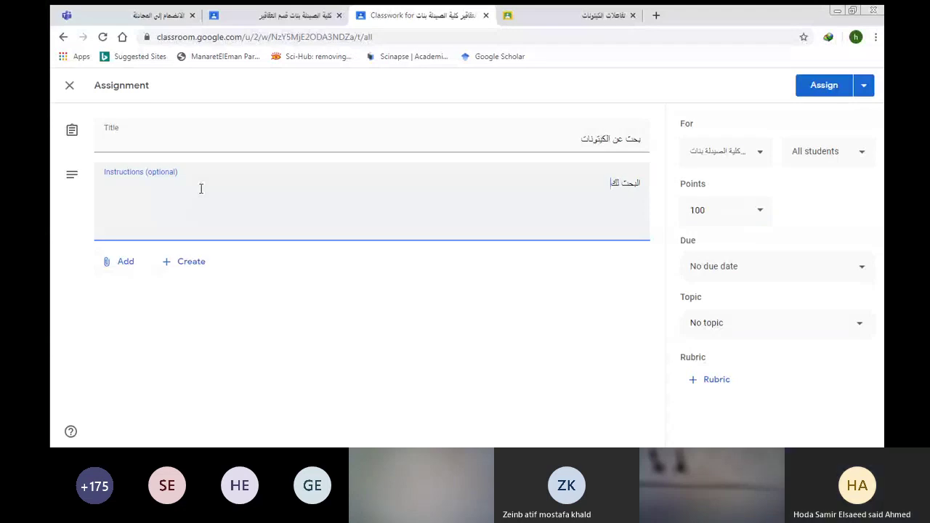
{"action": "type", "text": " 10"}
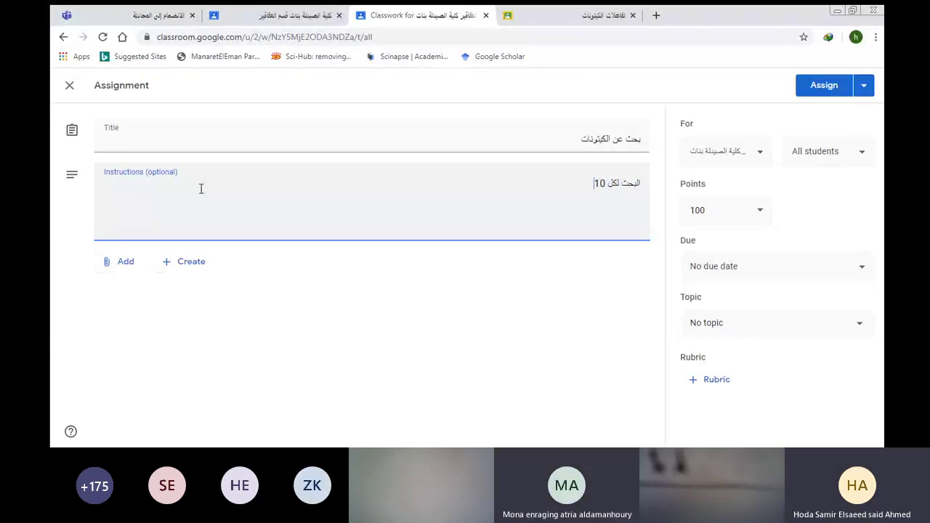
{"action": "type", "text": " طالبات"}
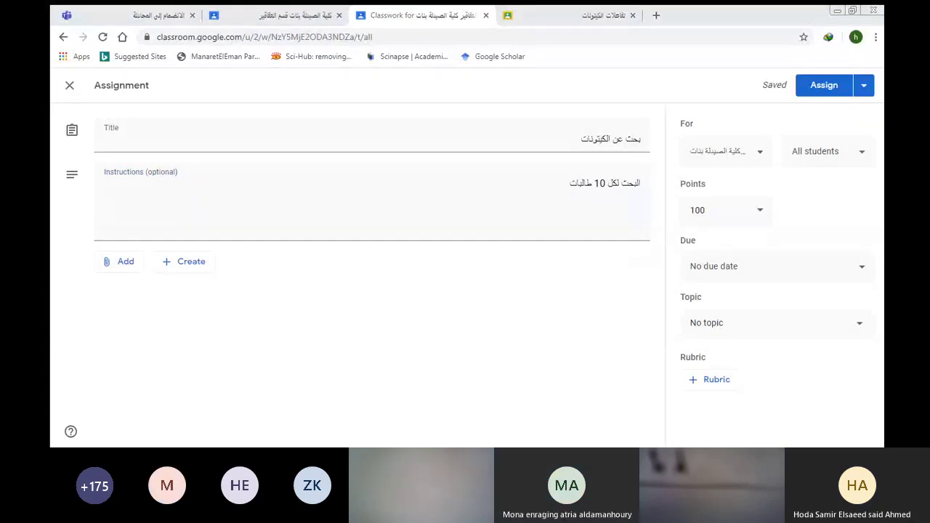
{"action": "left_click", "coordinate": [318, 272]}
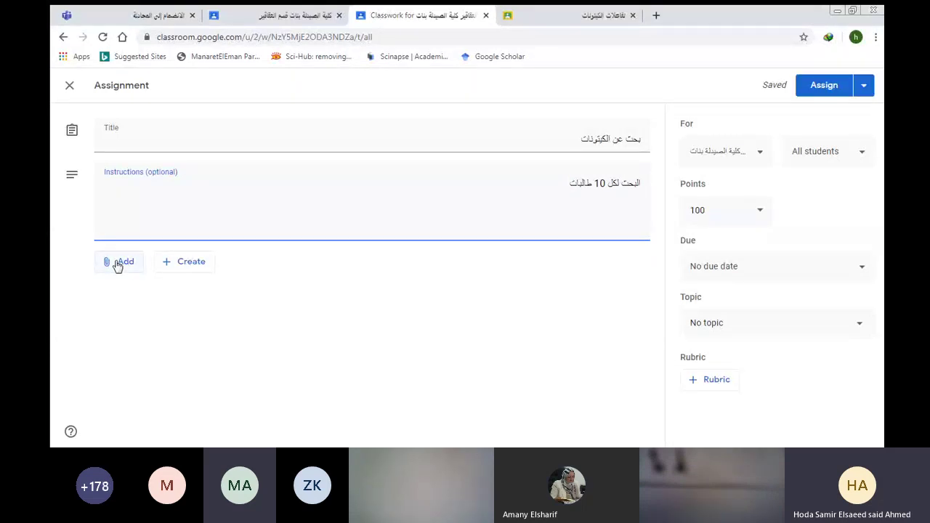
{"action": "left_click", "coordinate": [118, 264]}
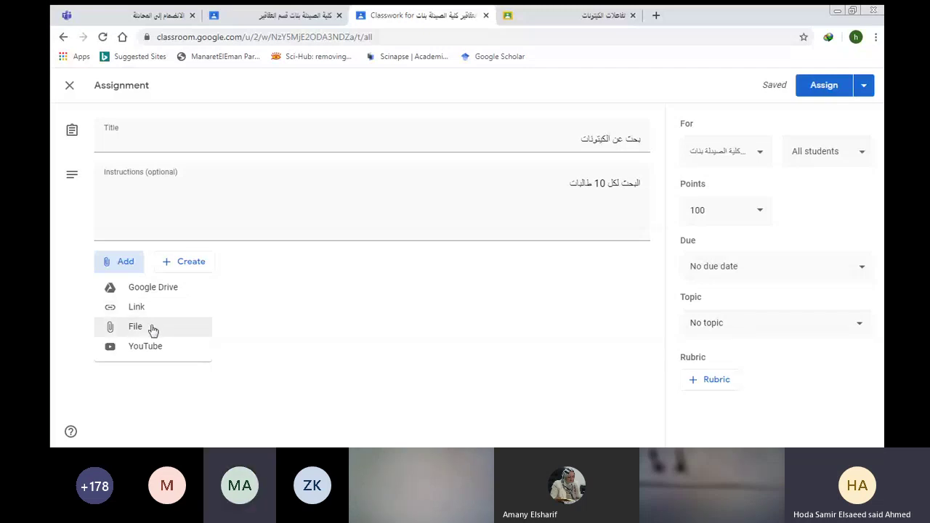
Dismiss the Add attachment menu, leaving the assignment without attachments.
{"action": "left_click", "coordinate": [150, 376]}
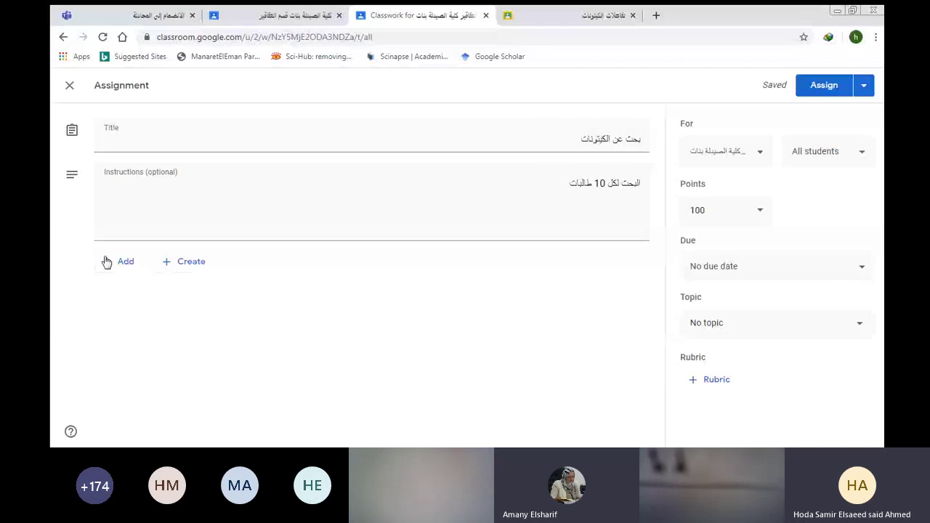
{"action": "left_click", "coordinate": [184, 263]}
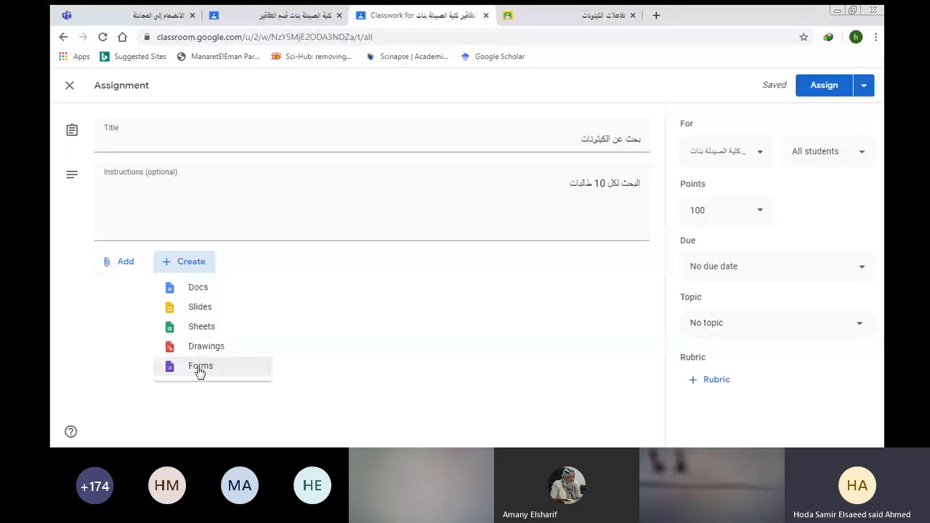
{"action": "left_click", "coordinate": [325, 348]}
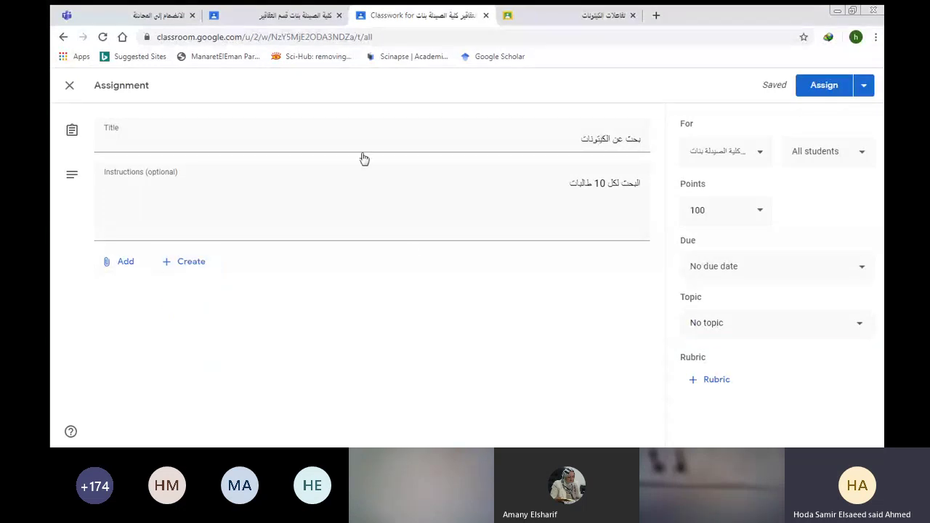
Review the class, publishing options and student list, keeping the assignment for all students.
{"action": "left_click", "coordinate": [755, 151]}
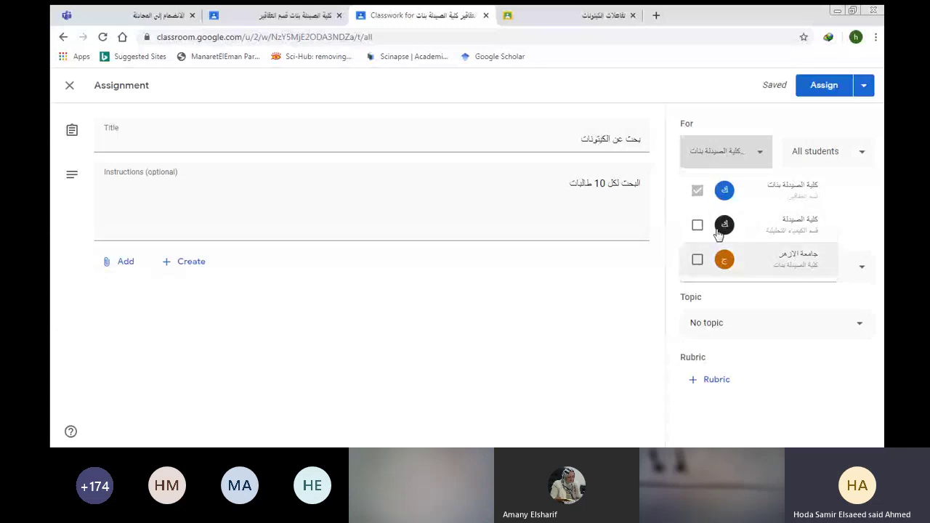
{"action": "left_click", "coordinate": [861, 84]}
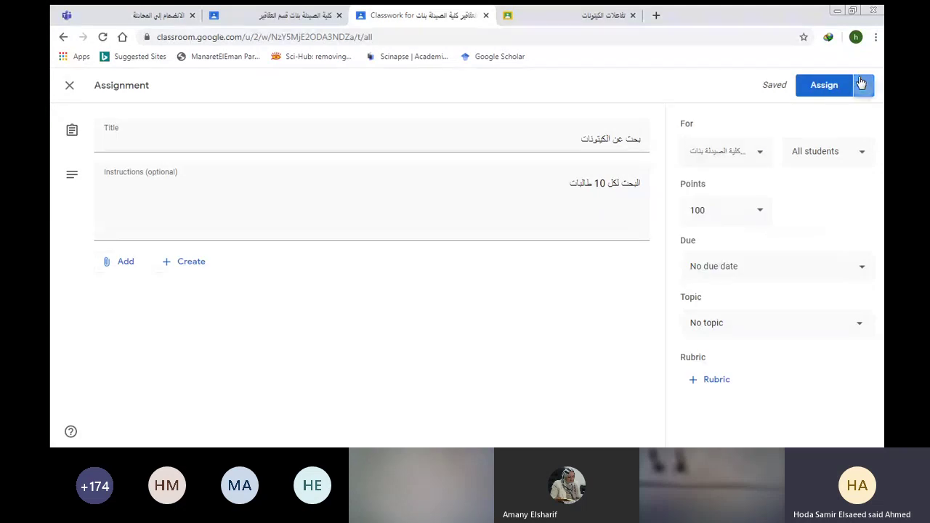
{"action": "left_click", "coordinate": [861, 84]}
{"action": "left_click", "coordinate": [733, 110]}
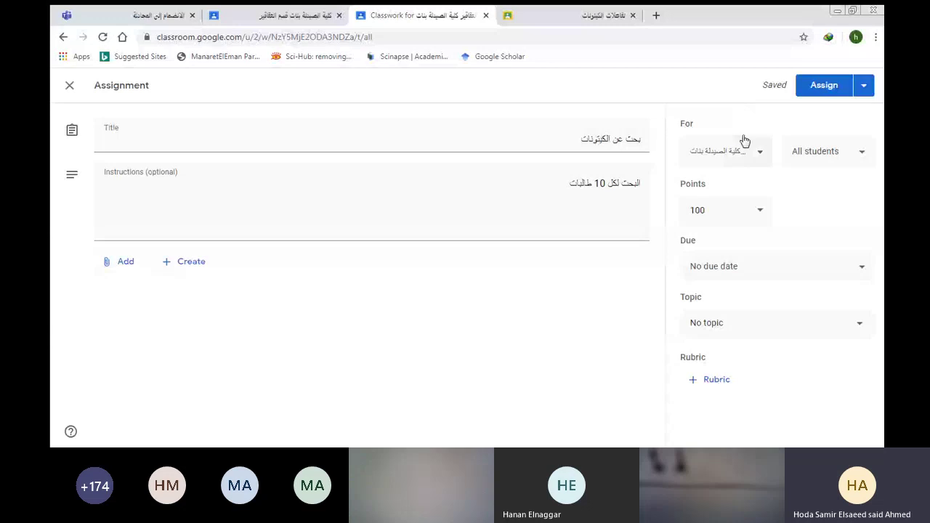
{"action": "left_click", "coordinate": [856, 153]}
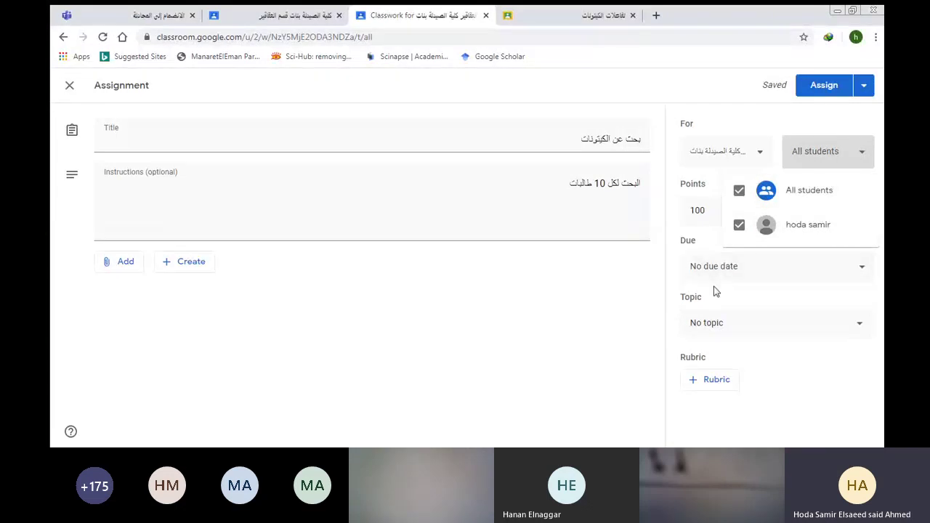
{"action": "left_click", "coordinate": [561, 301]}
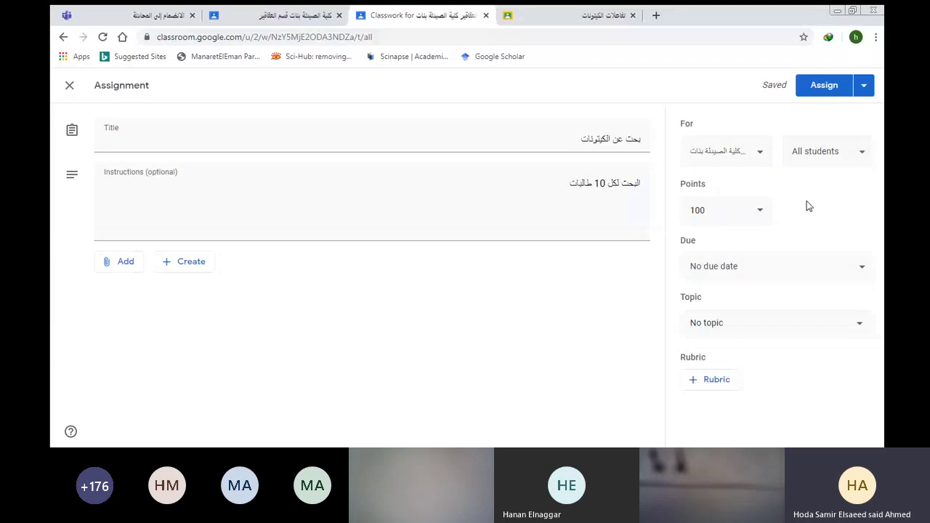
Change the assignment's point value from 100 to 20.
{"action": "left_click", "coordinate": [756, 210]}
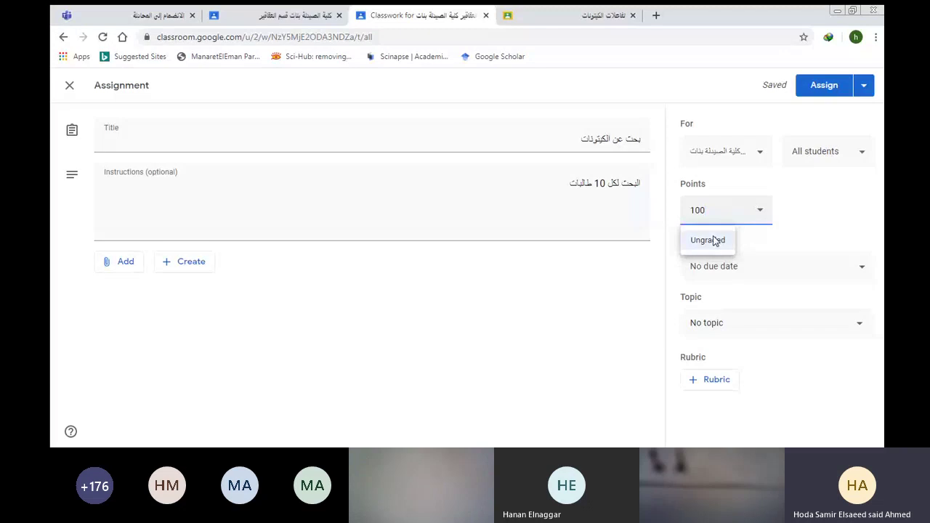
{"action": "left_click", "coordinate": [786, 218]}
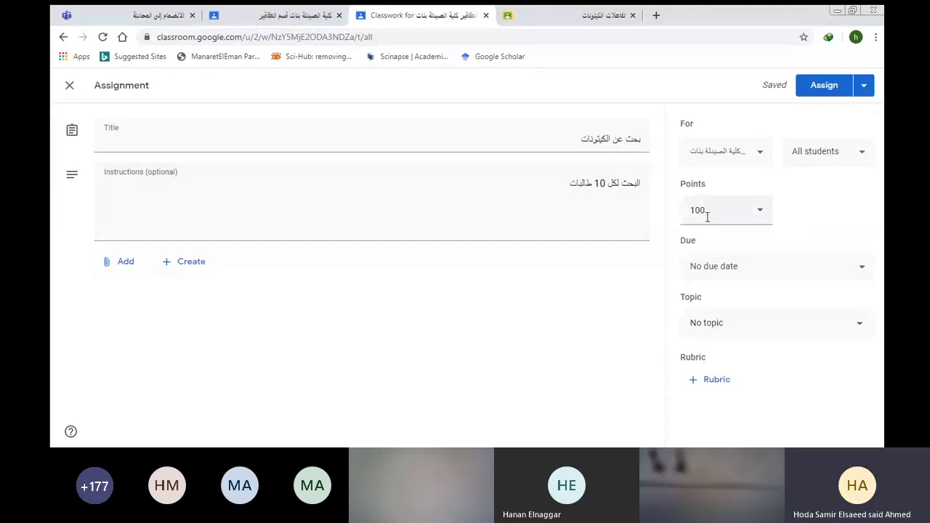
{"action": "left_click", "coordinate": [704, 210]}
{"action": "left_click_drag", "start_coordinate": [704, 210], "coordinate": [683, 207]}
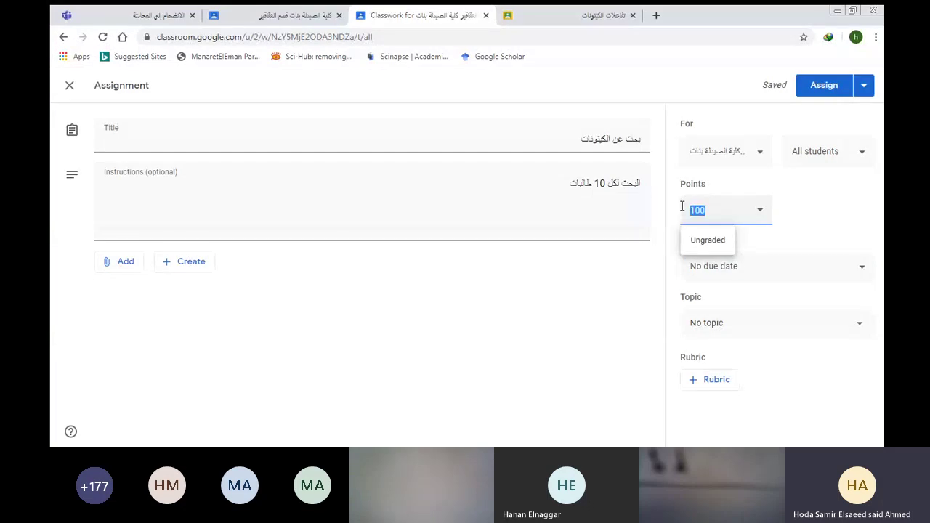
{"action": "type", "text": "20"}
{"action": "left_click", "coordinate": [797, 186]}
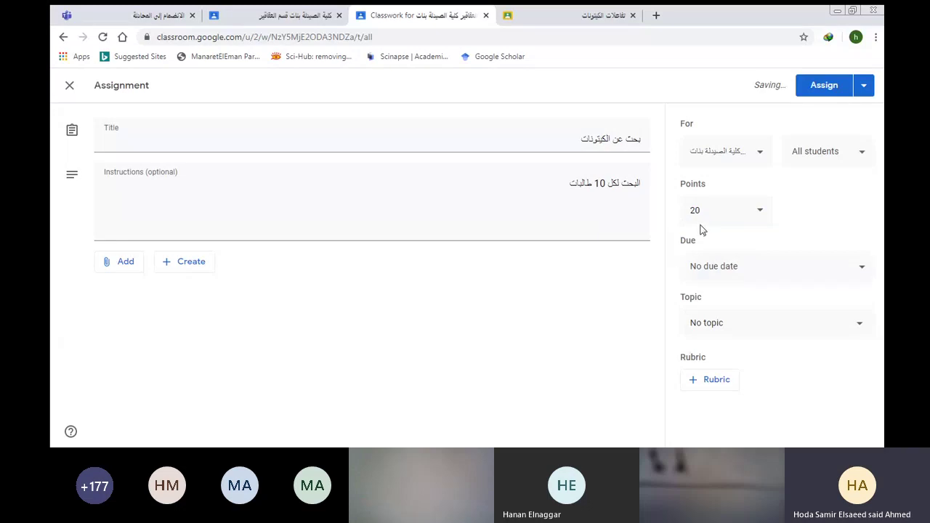
Set the assignment's due date to Saturday, April 18, 2020, with no time.
{"action": "left_click", "coordinate": [857, 268]}
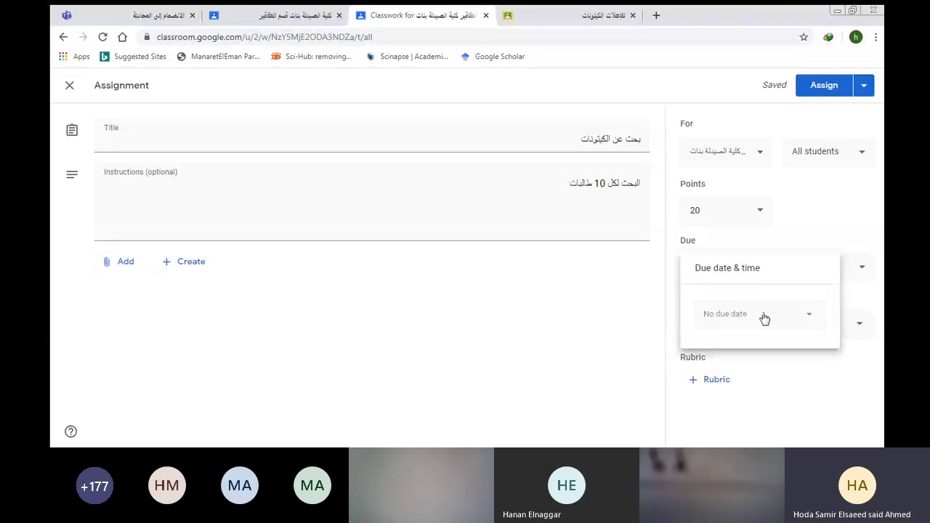
{"action": "left_click", "coordinate": [807, 314]}
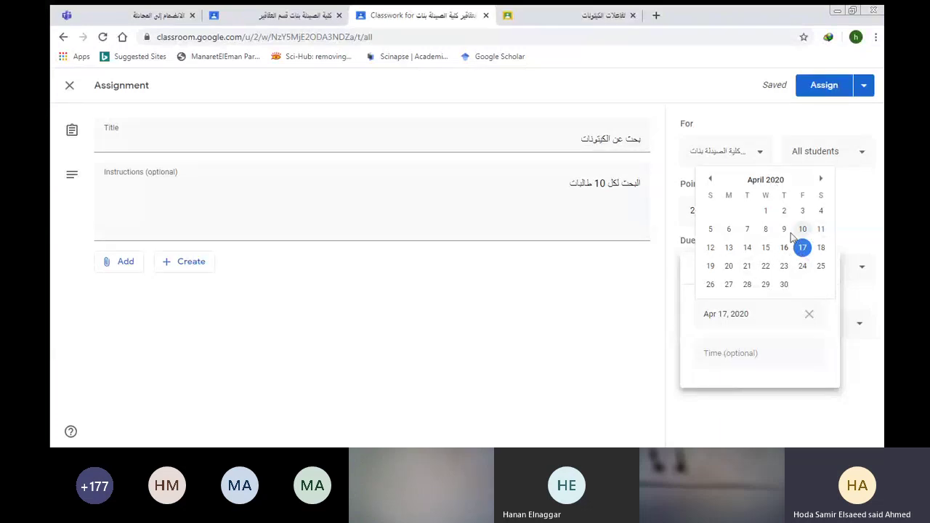
{"action": "left_click", "coordinate": [818, 249]}
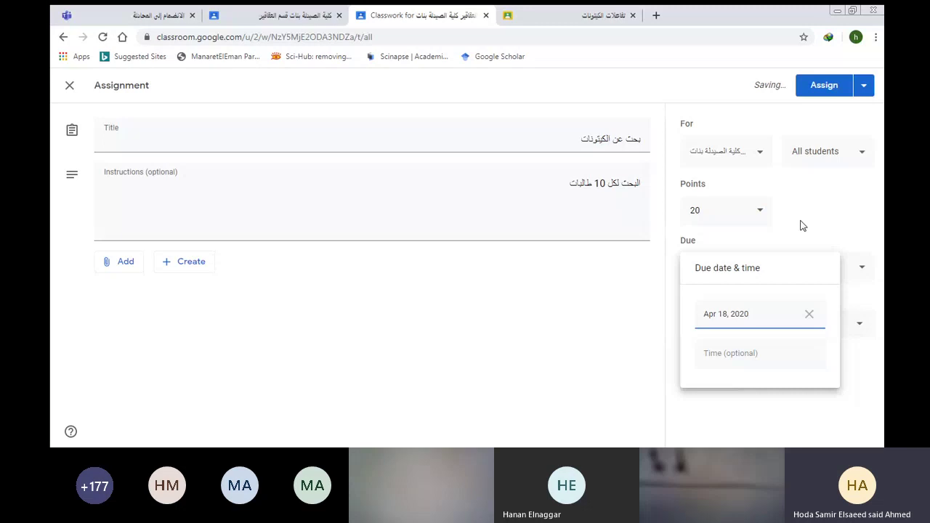
{"action": "left_click", "coordinate": [802, 225]}
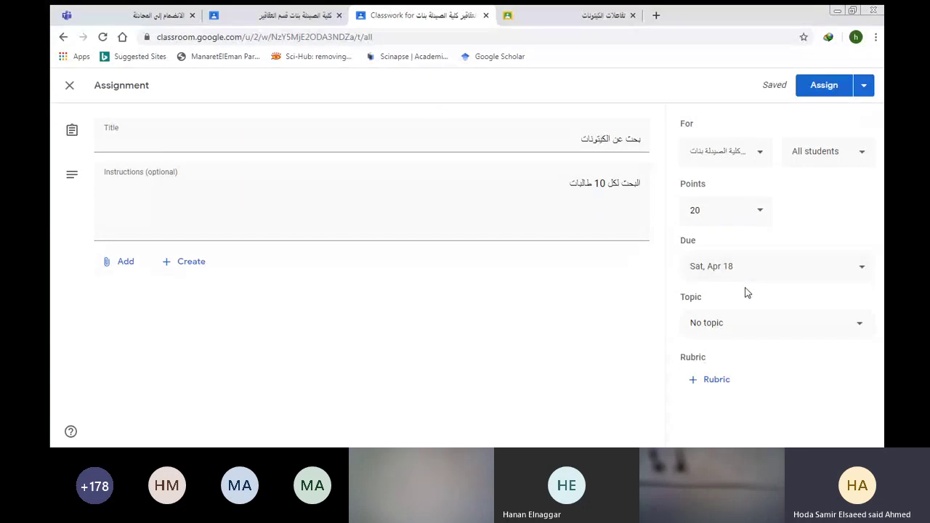
Choose الكيتونات as the topic for the بحث عن الكيتونات assignment.
{"action": "left_click", "coordinate": [856, 322]}
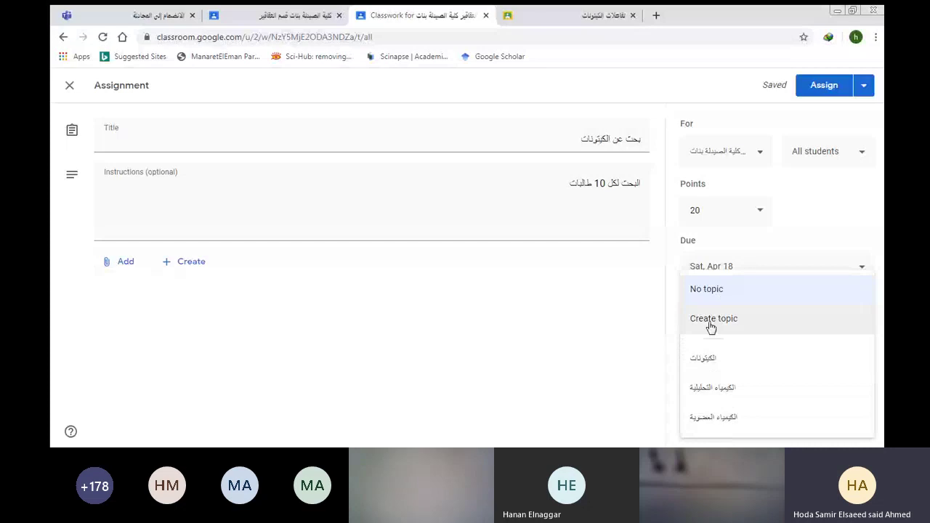
{"action": "left_click", "coordinate": [707, 360]}
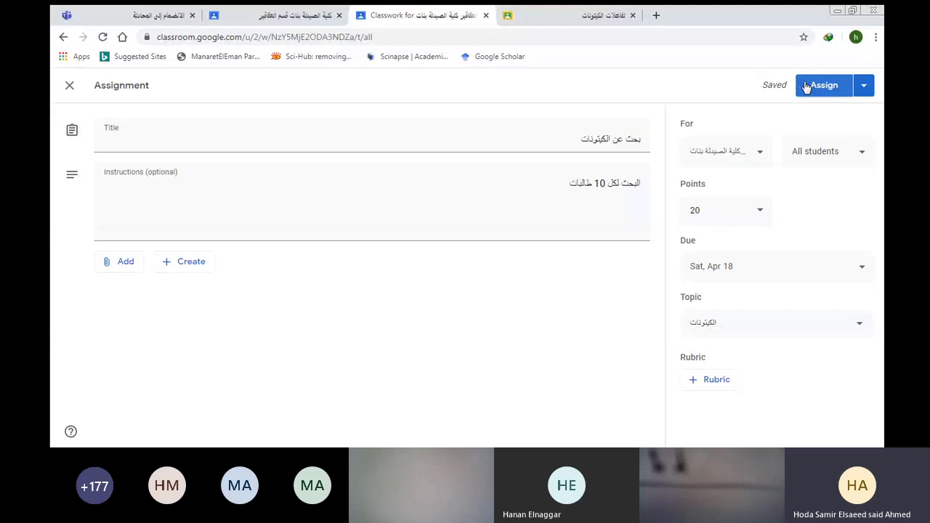
Schedule 'بحث عن الكيتونات' to post on April 17, 2020 at 8:00 AM.
{"action": "left_click", "coordinate": [862, 86]}
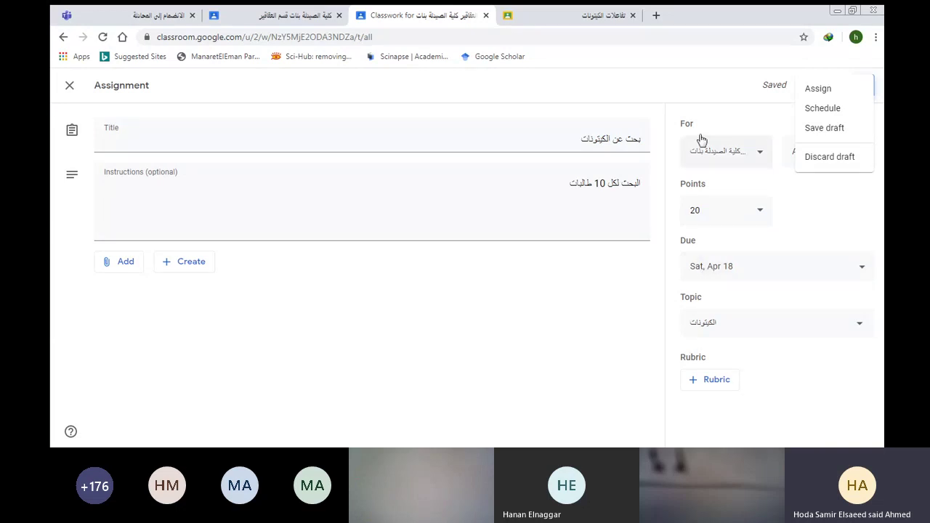
{"action": "left_click", "coordinate": [802, 109]}
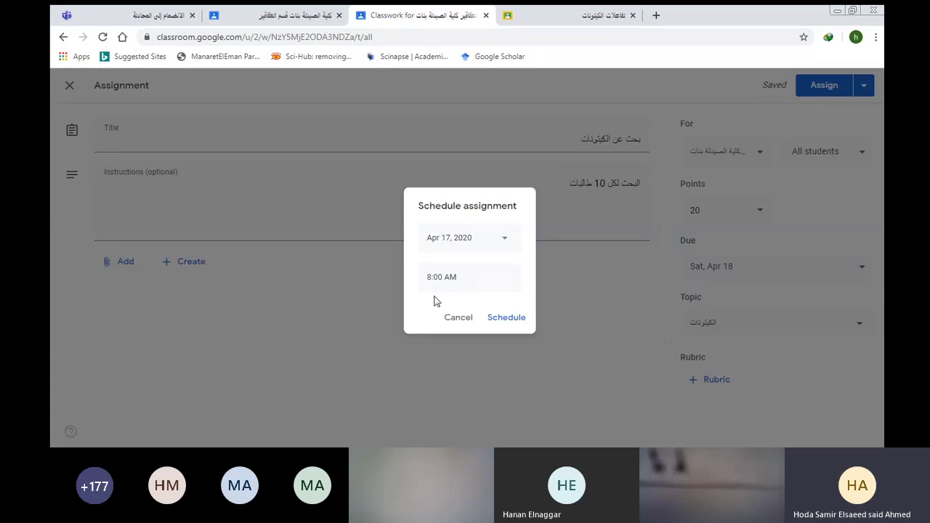
{"action": "left_click", "coordinate": [508, 318]}
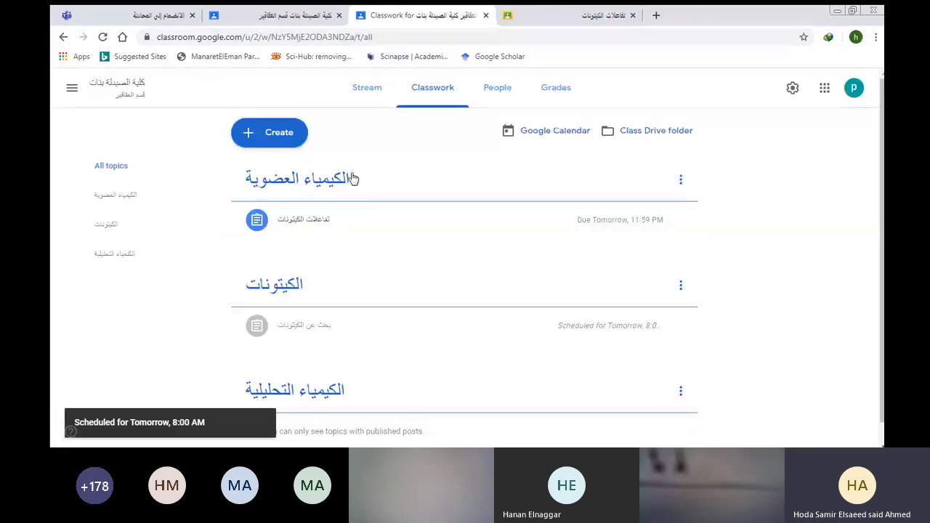
Open the الكيمياء العضوية topic and the تفاعلات الكيتونات assignment's student work.
{"action": "left_click", "coordinate": [273, 189]}
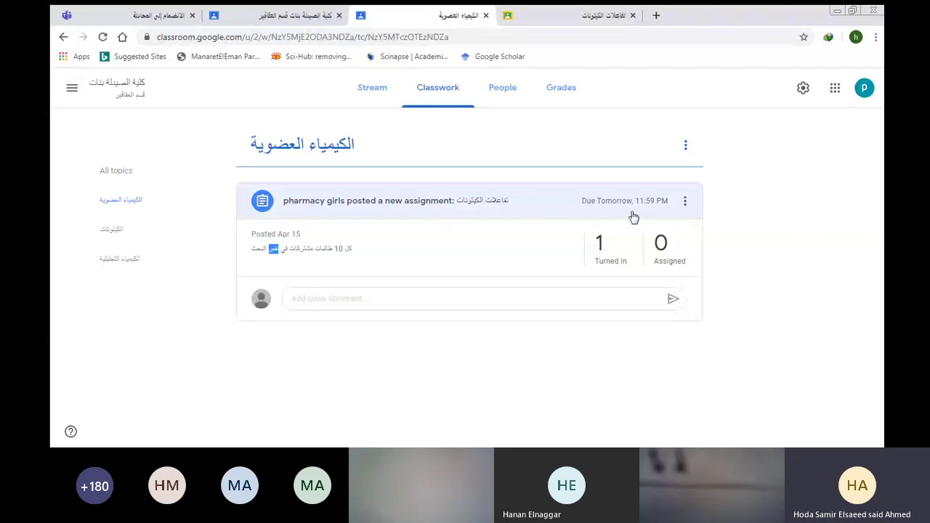
{"action": "left_click", "coordinate": [362, 200]}
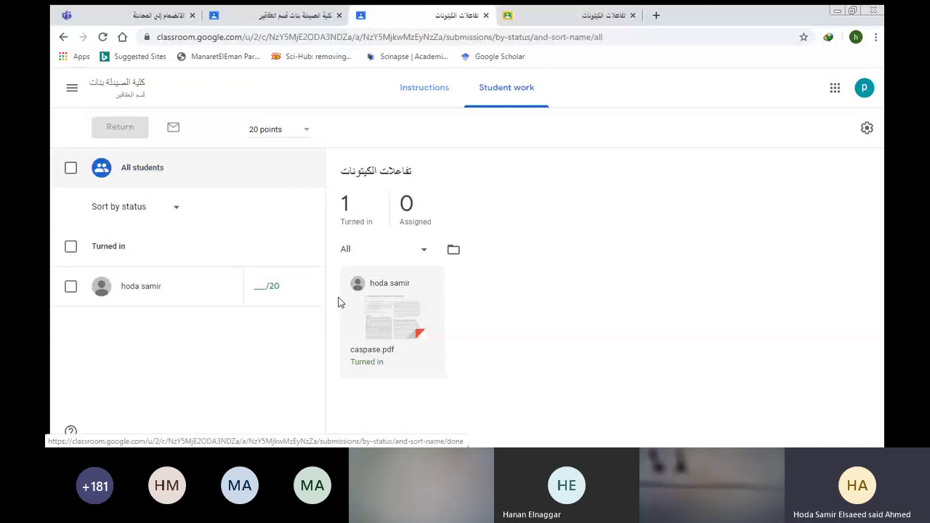
{"action": "left_click", "coordinate": [303, 131]}
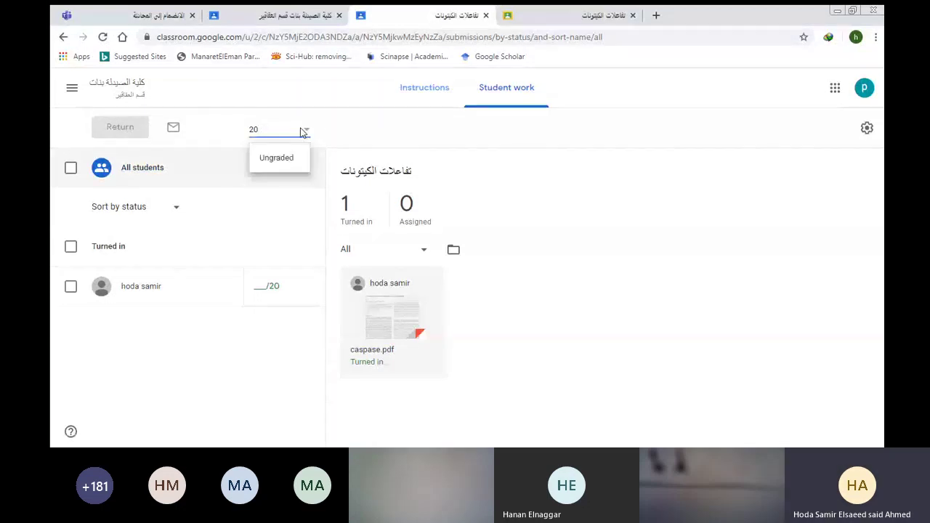
{"action": "left_click", "coordinate": [318, 129]}
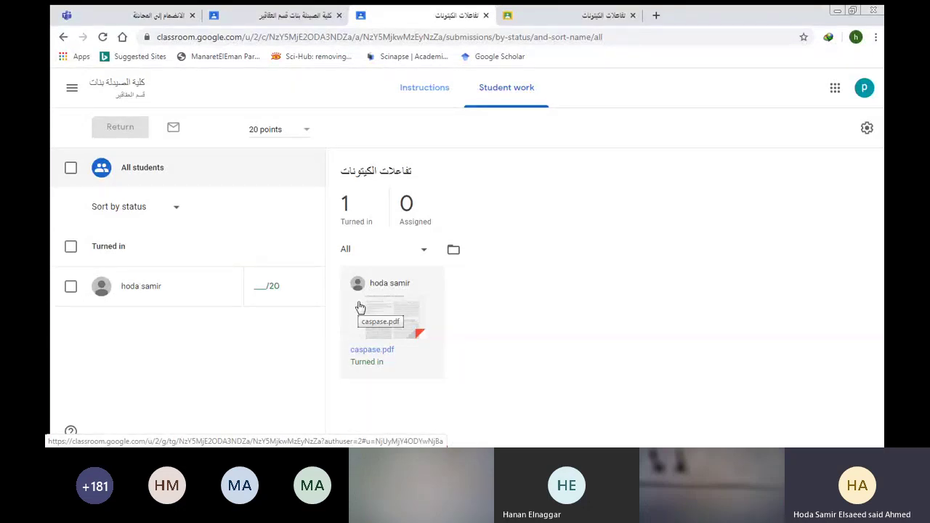
Open caspase.pdf, mark the Caspase-3 protease heading, and type 'what is caspase 3'.
{"action": "left_click", "coordinate": [360, 308]}
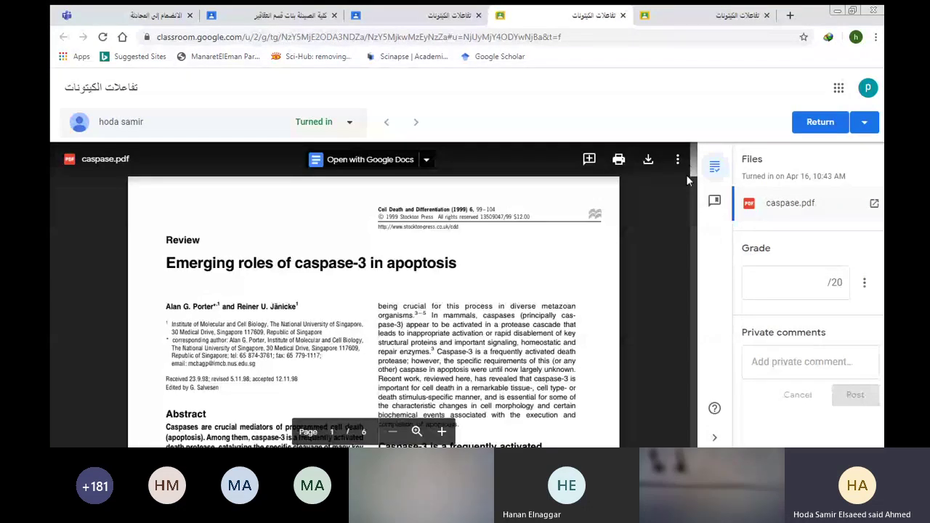
{"action": "scroll", "coordinate": [685, 174], "scroll_direction": "down", "scroll_amount": 3}
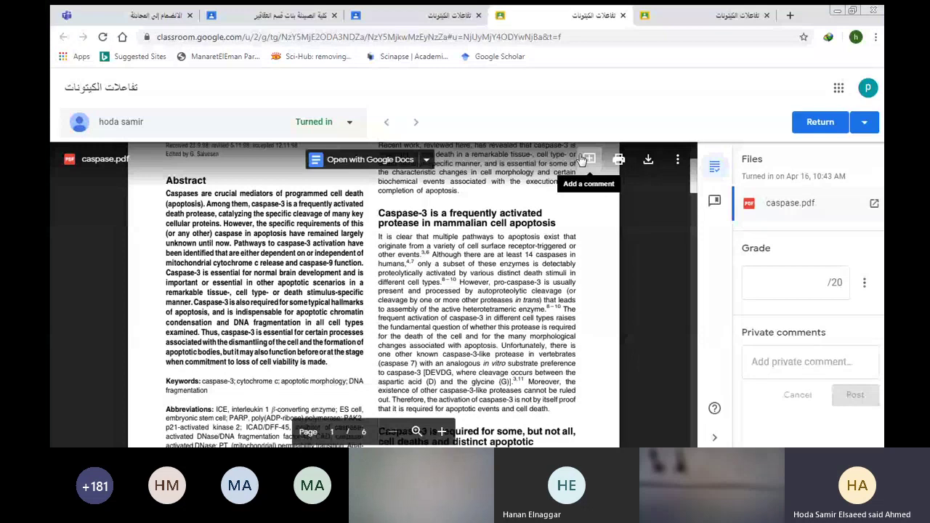
{"action": "left_click", "coordinate": [586, 159]}
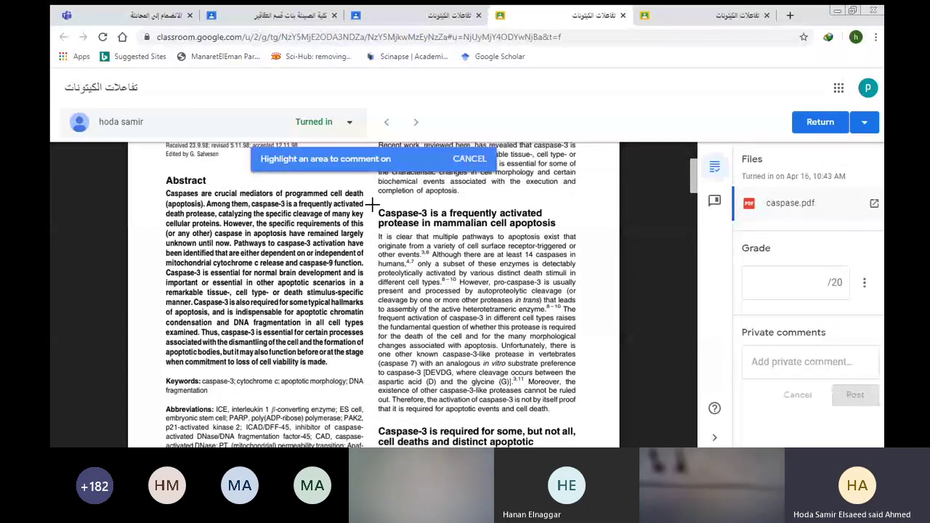
{"action": "left_click_drag", "start_coordinate": [371, 205], "coordinate": [558, 226]}
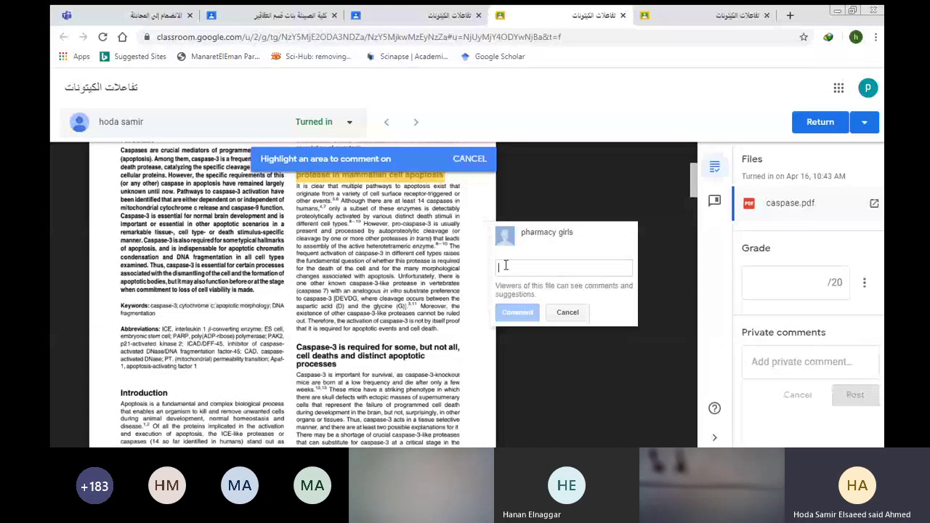
{"action": "type", "text": "w"}
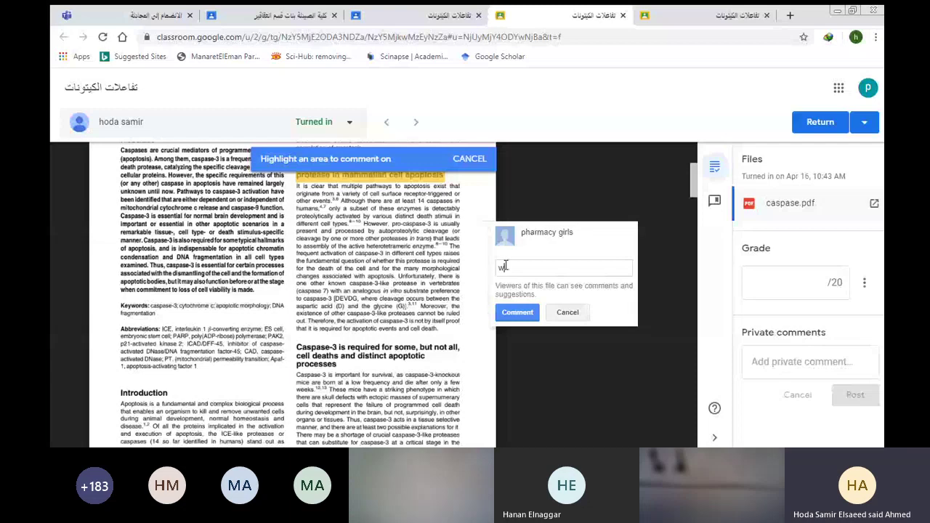
{"action": "type", "text": "hat is caspase 3"}
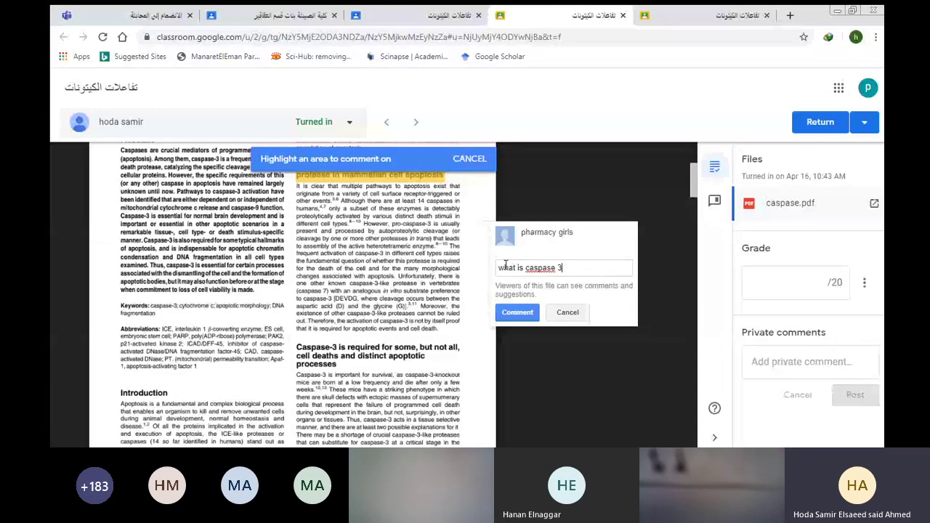
Post the 'what is caspase 3' comment on the Caspase-3 heading.
{"action": "left_click", "coordinate": [517, 312]}
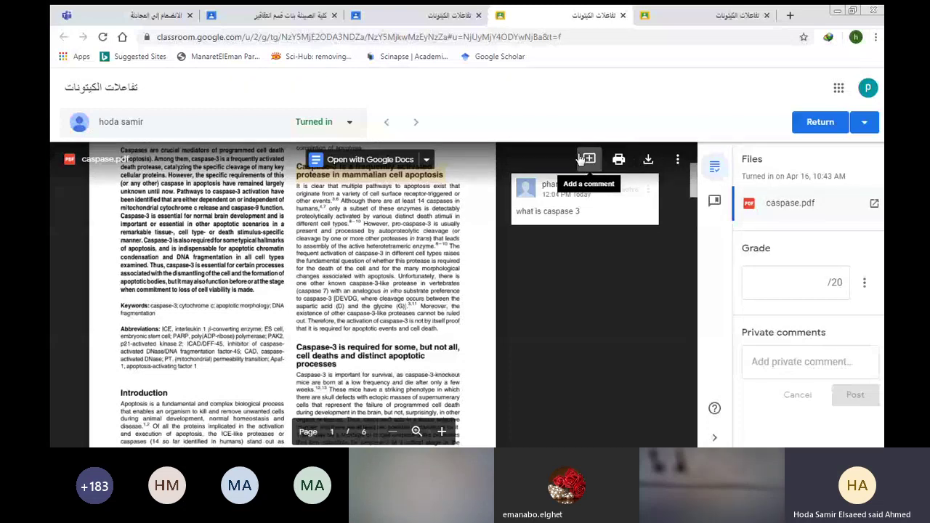
Discard a second draft on the pro-caspase-3 lines, then choose Add to comment bank for 'what is caspase 3'.
{"action": "left_click", "coordinate": [582, 158]}
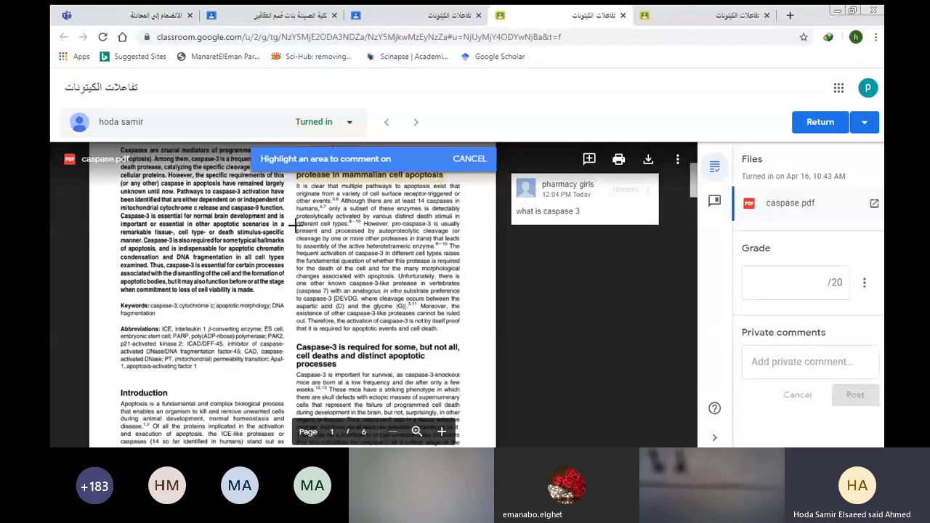
{"action": "left_click_drag", "start_coordinate": [295, 225], "coordinate": [474, 257]}
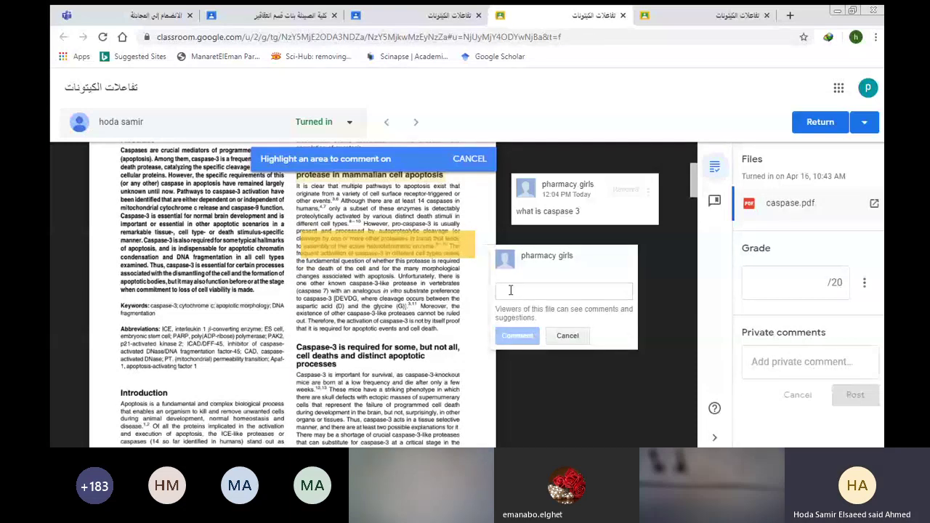
{"action": "left_click", "coordinate": [565, 336]}
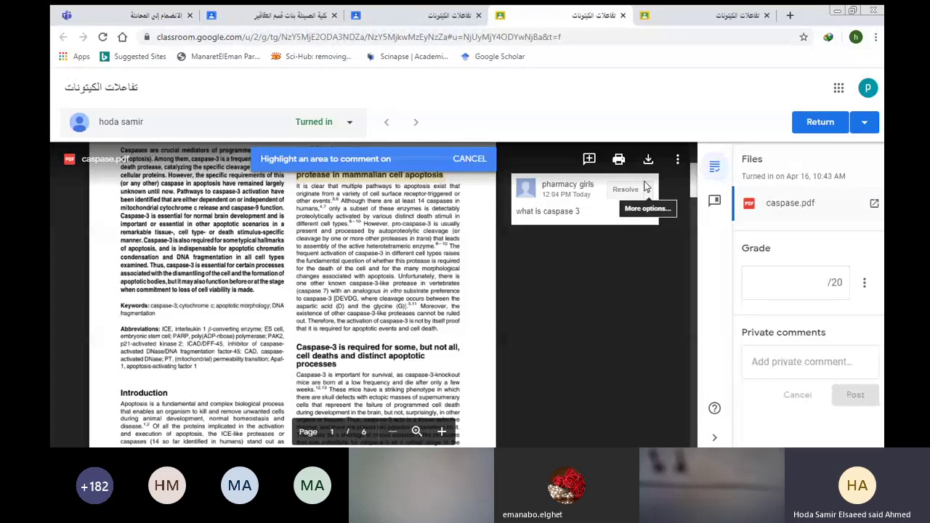
{"action": "left_click", "coordinate": [646, 188]}
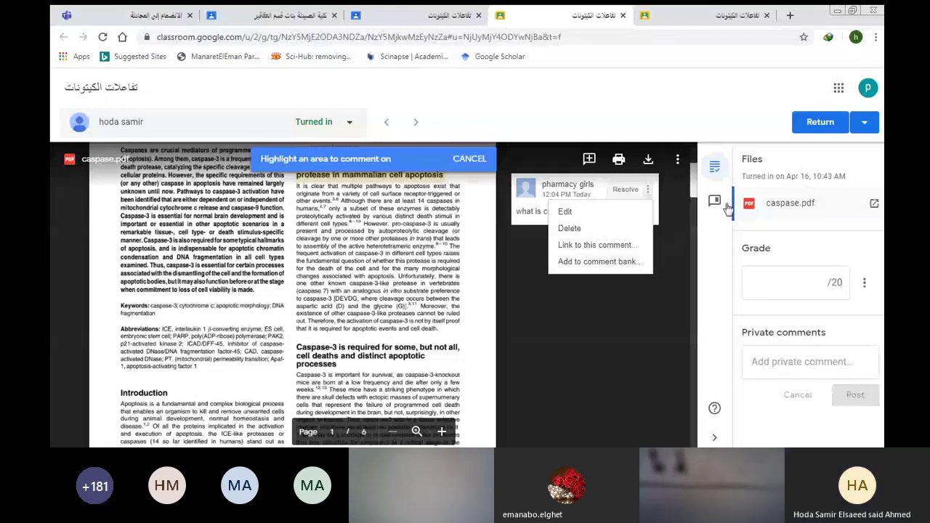
{"action": "left_click", "coordinate": [579, 261]}
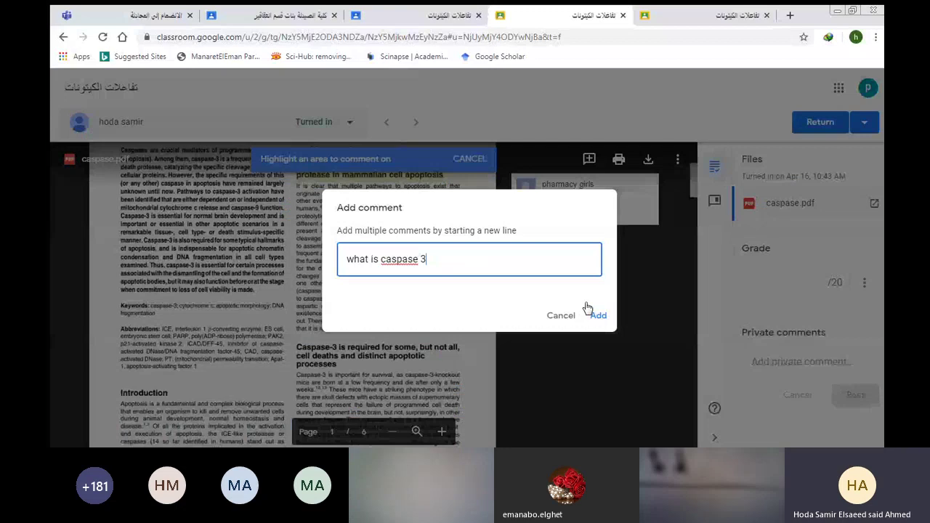
Add 'what is caspase 3' to the comment bank and resolve the comment discussion.
{"action": "left_click", "coordinate": [596, 315]}
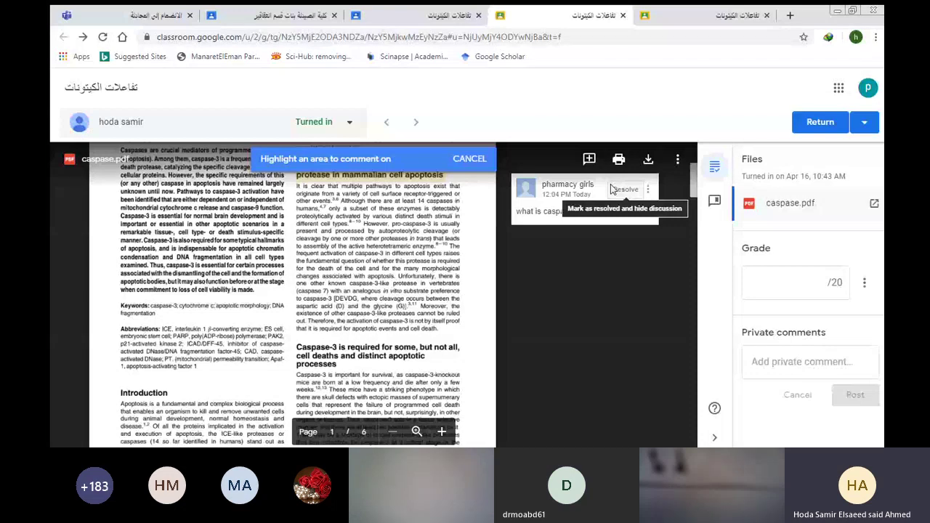
{"action": "left_click", "coordinate": [610, 189]}
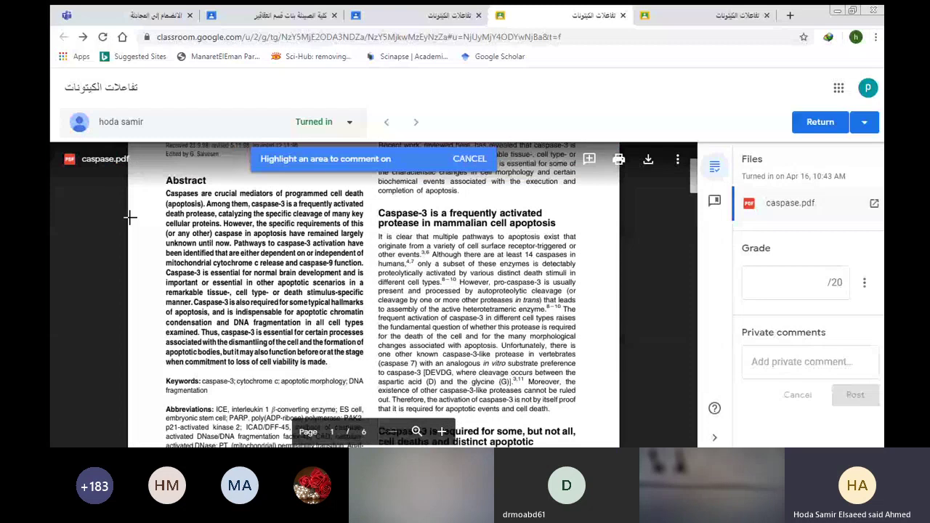
Browse the class stream and Classwork page, then close the caspase.pdf grading view.
{"action": "left_click", "coordinate": [443, 14]}
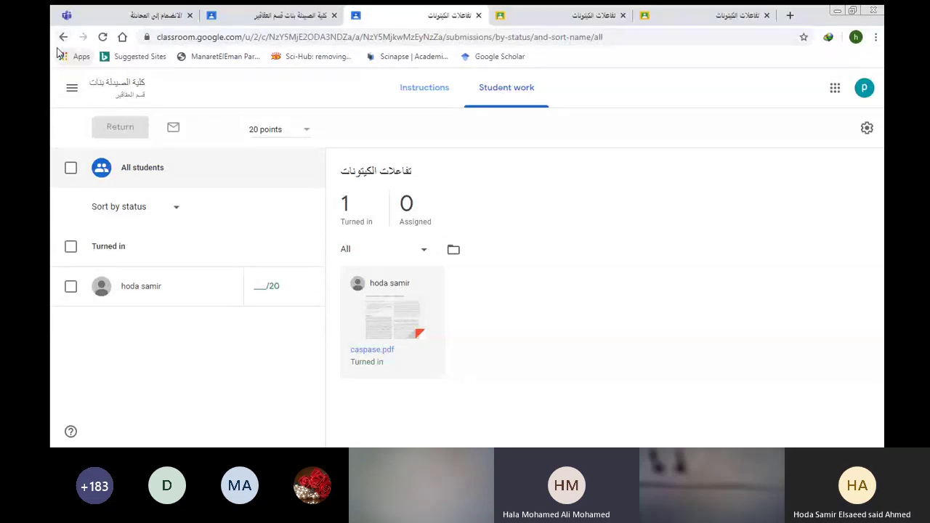
{"action": "left_click", "coordinate": [248, 12]}
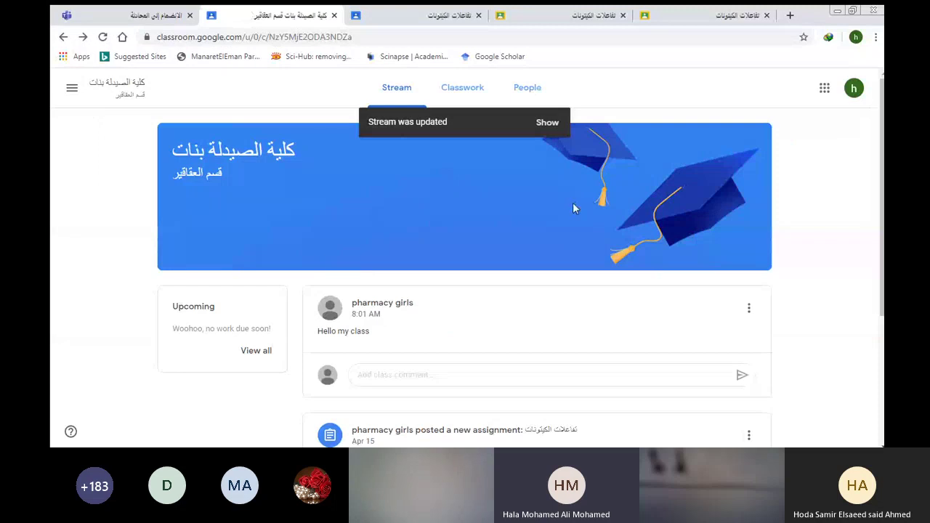
{"action": "left_click", "coordinate": [456, 88]}
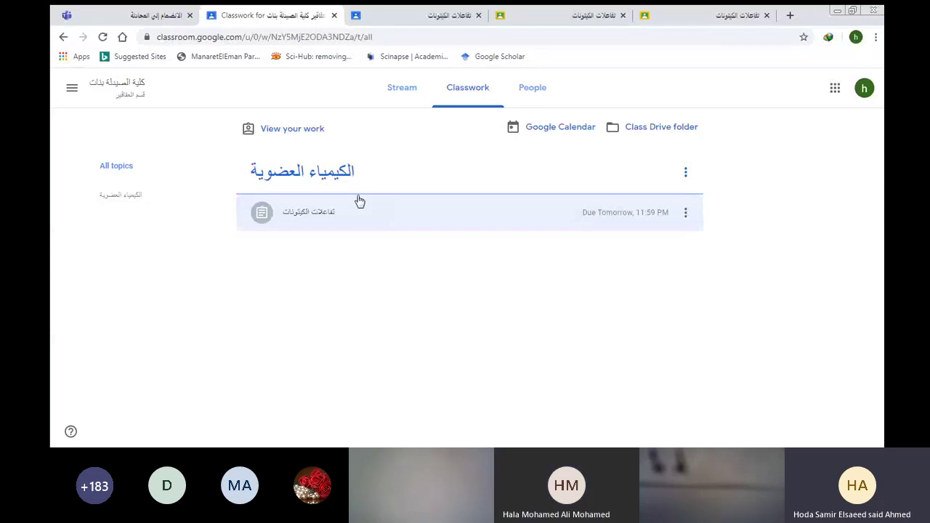
{"action": "left_click", "coordinate": [314, 216]}
{"action": "left_click", "coordinate": [314, 215]}
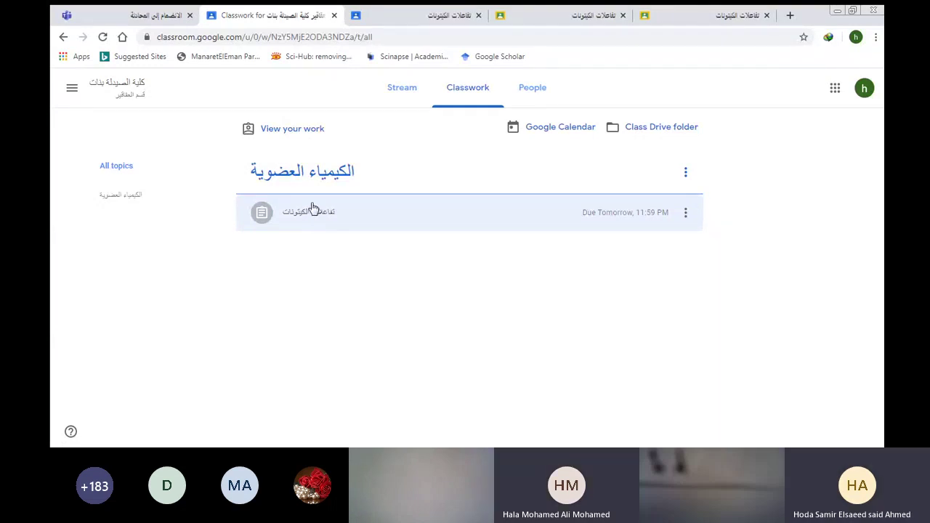
{"action": "left_click", "coordinate": [541, 16]}
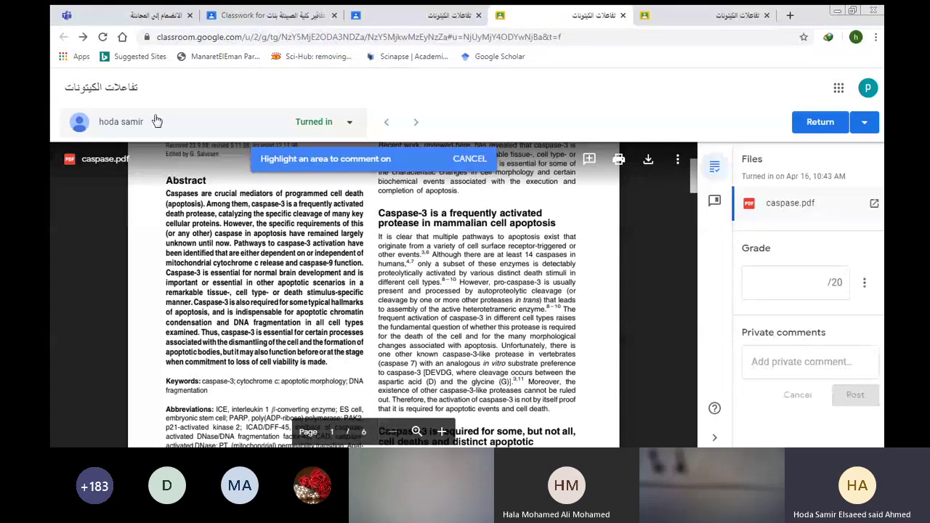
{"action": "left_click", "coordinate": [623, 15]}
Open the assignment's details page from Classwork and switch to the teacher account.
{"action": "left_click", "coordinate": [411, 16]}
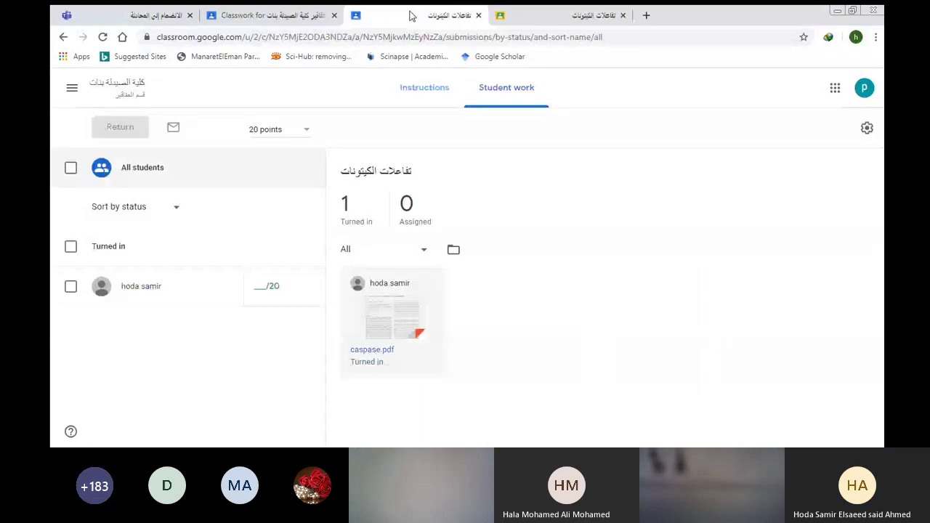
{"action": "left_click", "coordinate": [622, 15]}
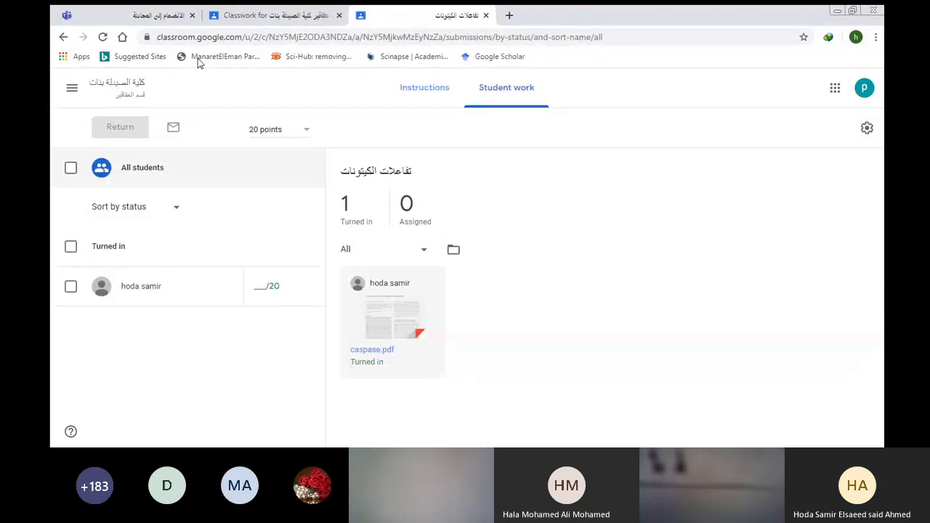
{"action": "left_click", "coordinate": [264, 16]}
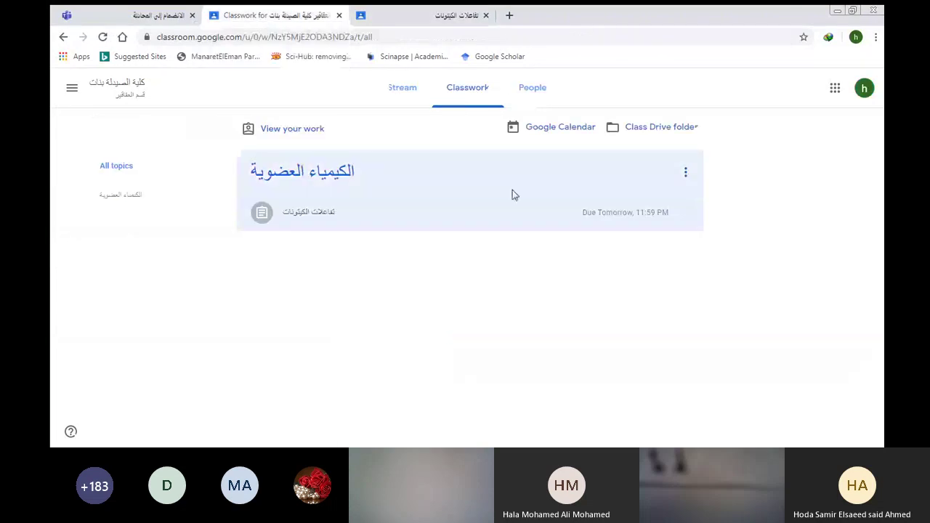
{"action": "left_click", "coordinate": [338, 206]}
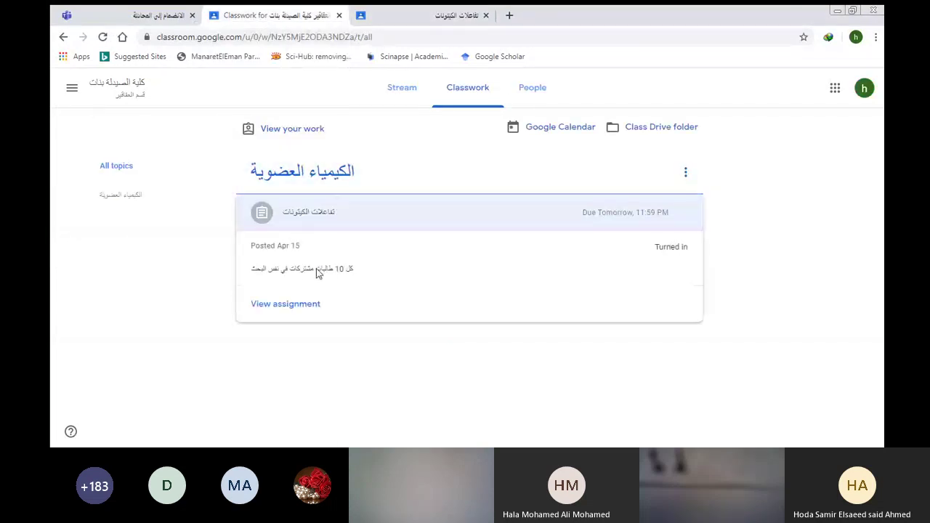
{"action": "left_click", "coordinate": [295, 304]}
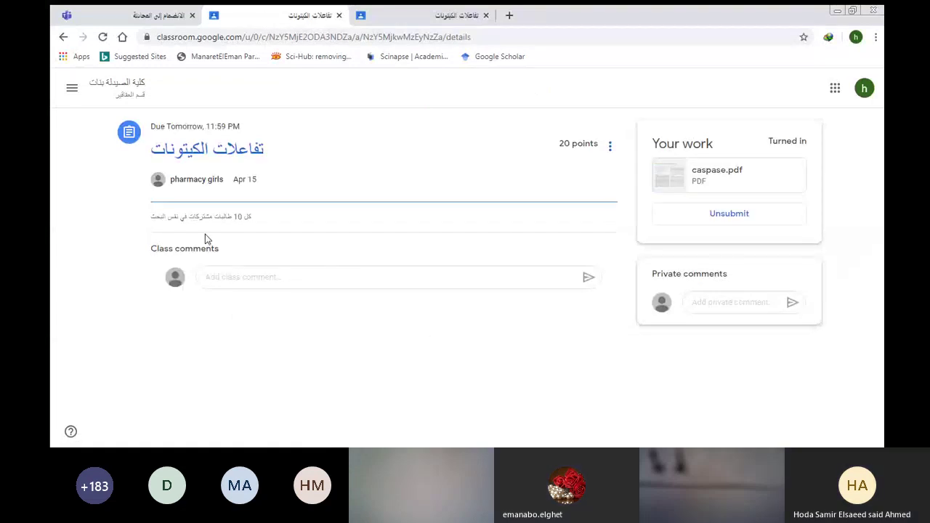
{"action": "left_click", "coordinate": [862, 88]}
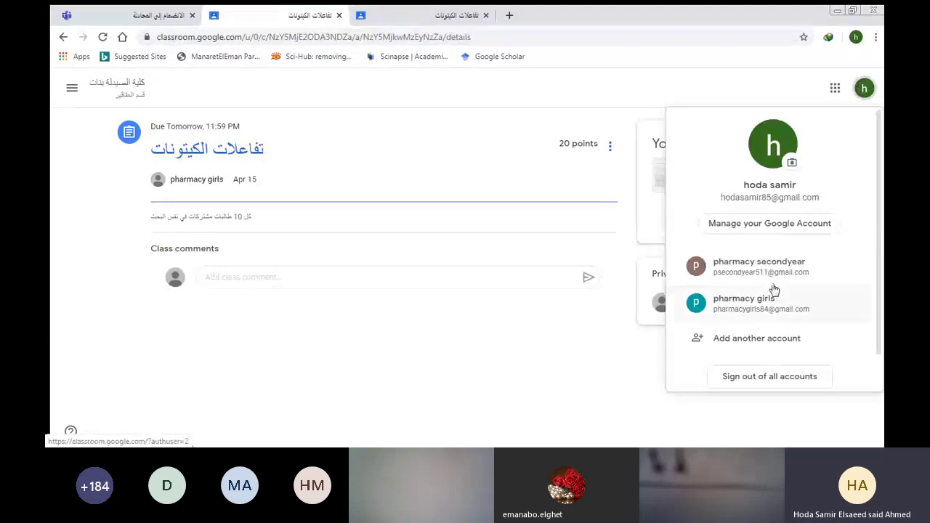
{"action": "left_click", "coordinate": [725, 308]}
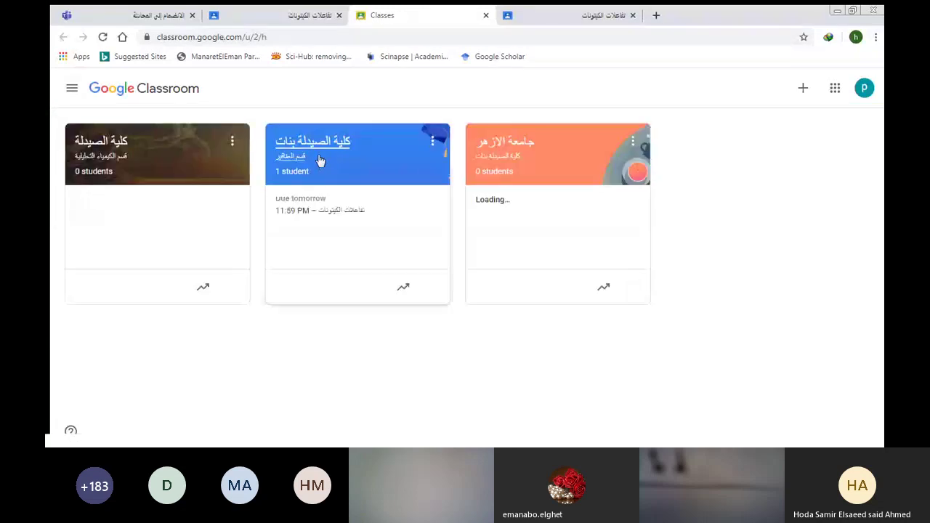
Go from the one-student class to the assignment's Student work page, opening and closing caspase.pdf.
{"action": "left_click", "coordinate": [324, 159]}
{"action": "triple_click", "coordinate": [322, 154]}
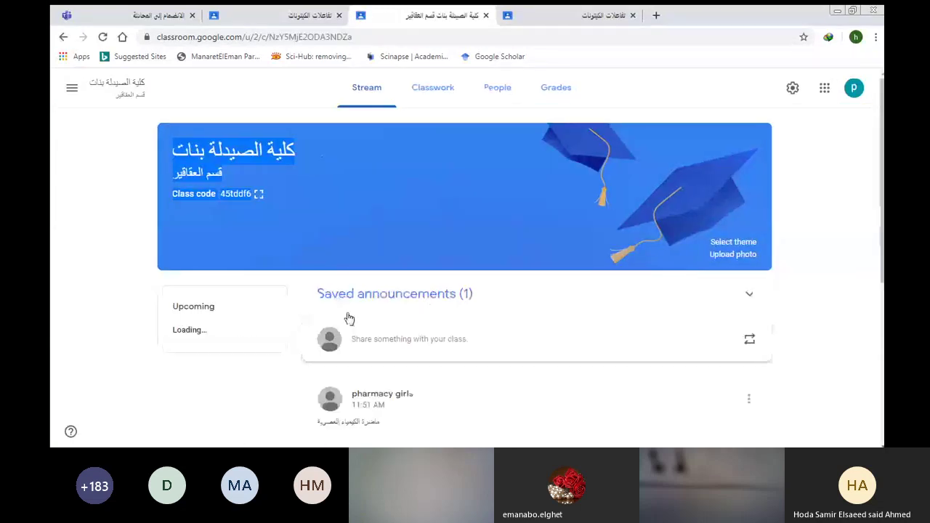
{"action": "scroll", "coordinate": [866, 321], "scroll_direction": "down", "scroll_amount": 3}
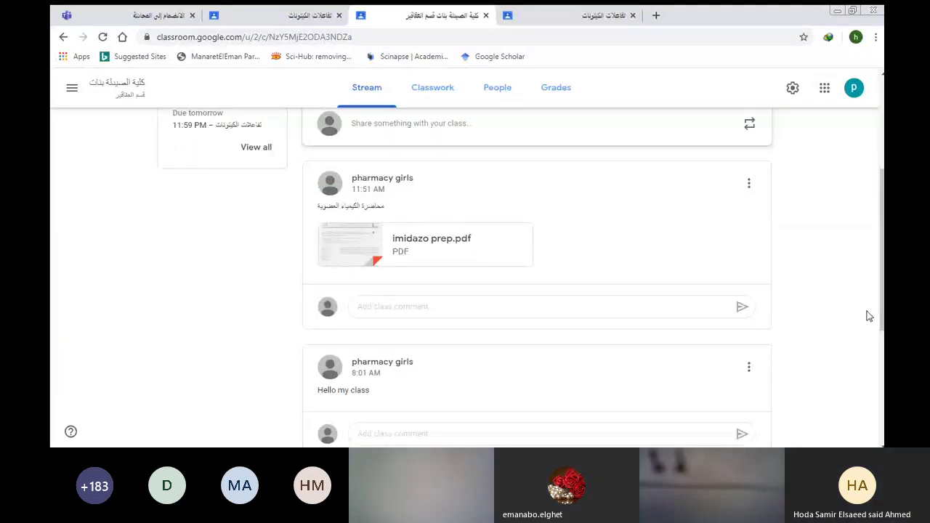
{"action": "left_click", "coordinate": [413, 91]}
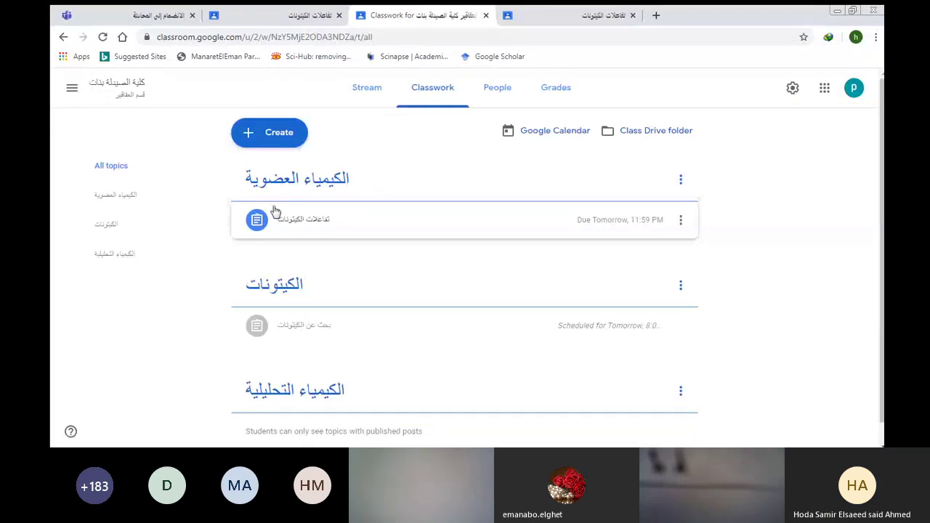
{"action": "left_click", "coordinate": [274, 218]}
{"action": "left_click", "coordinate": [274, 219]}
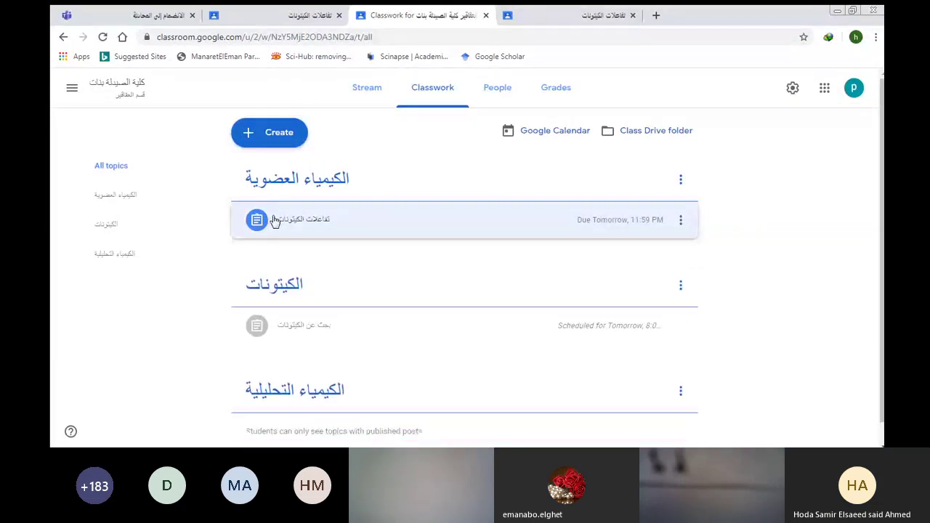
{"action": "left_click", "coordinate": [565, 15]}
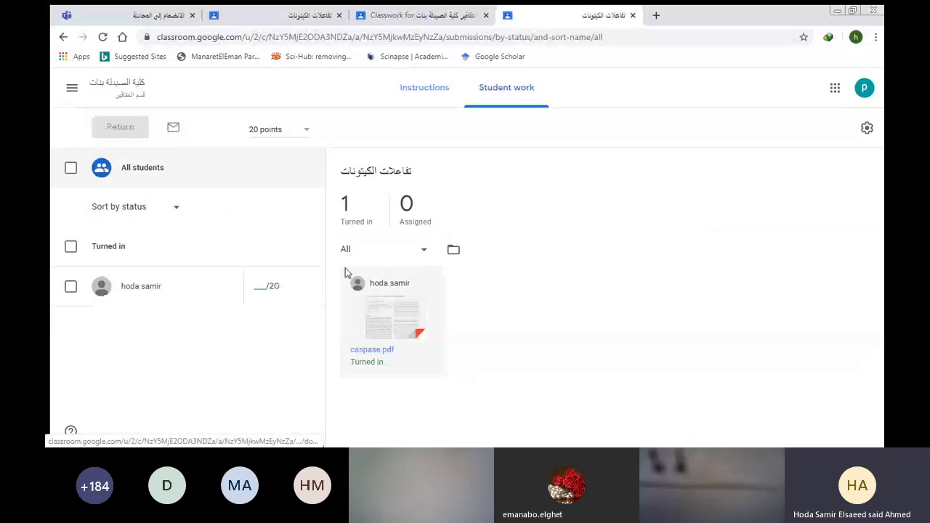
{"action": "left_click", "coordinate": [373, 314]}
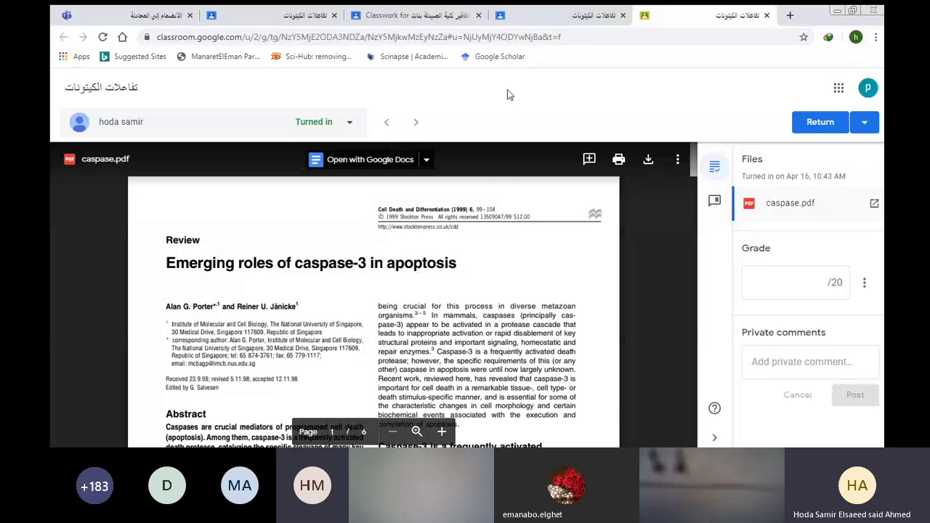
{"action": "left_click", "coordinate": [766, 15]}
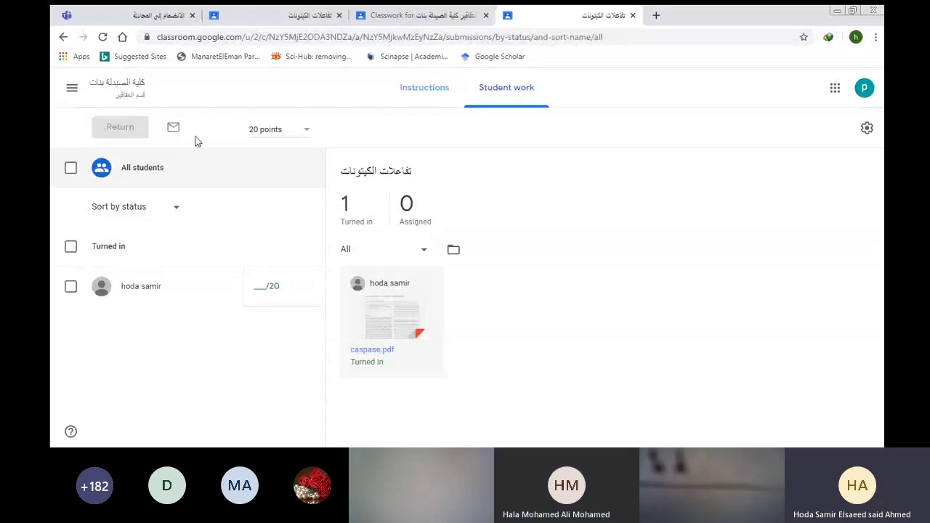
Select the student's submission and return it ungraded with the private comment 'good job'.
{"action": "left_click", "coordinate": [70, 286]}
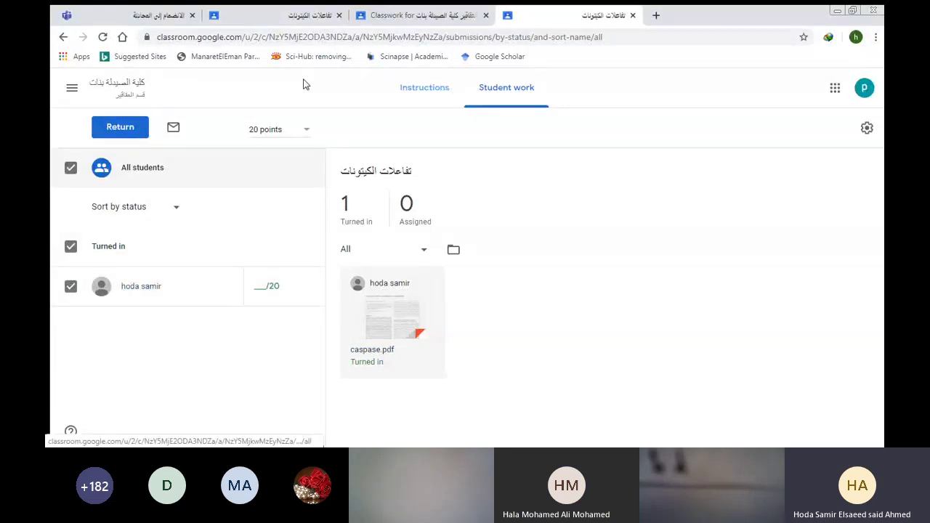
{"action": "left_click", "coordinate": [125, 128]}
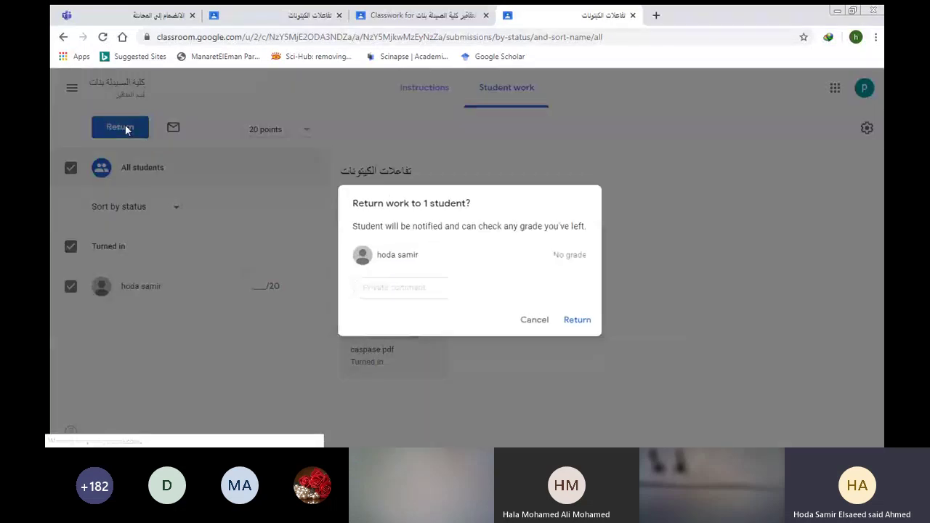
{"action": "left_click", "coordinate": [423, 285]}
{"action": "type", "text": "good"}
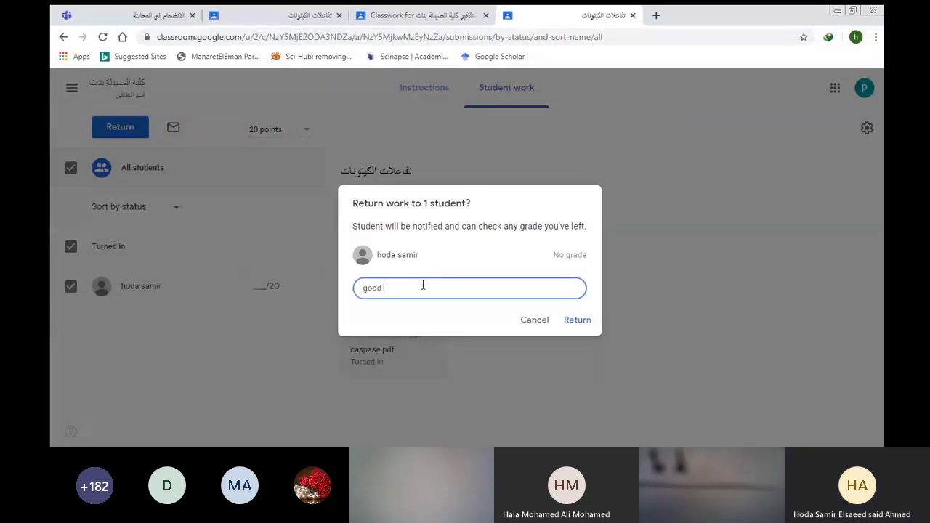
{"action": "type", "text": " job"}
{"action": "left_click", "coordinate": [566, 319]}
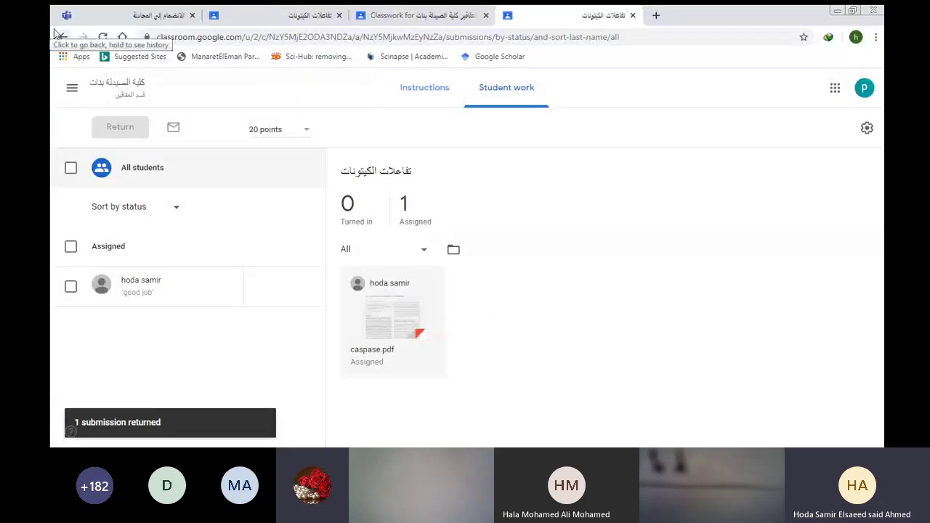
Post the comment 'ff' on two highlighted lines of caspase.pdf, then go back to Classwork.
{"action": "left_click", "coordinate": [375, 322]}
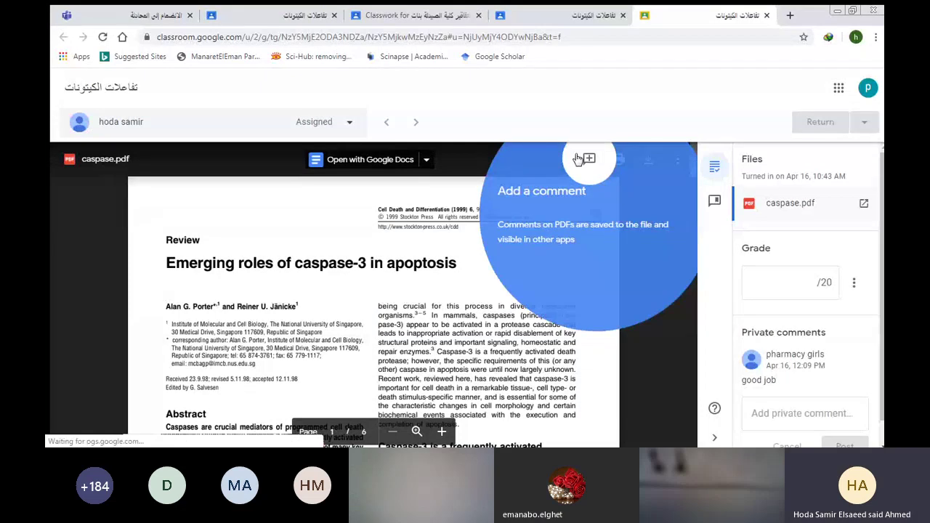
{"action": "left_click", "coordinate": [579, 159]}
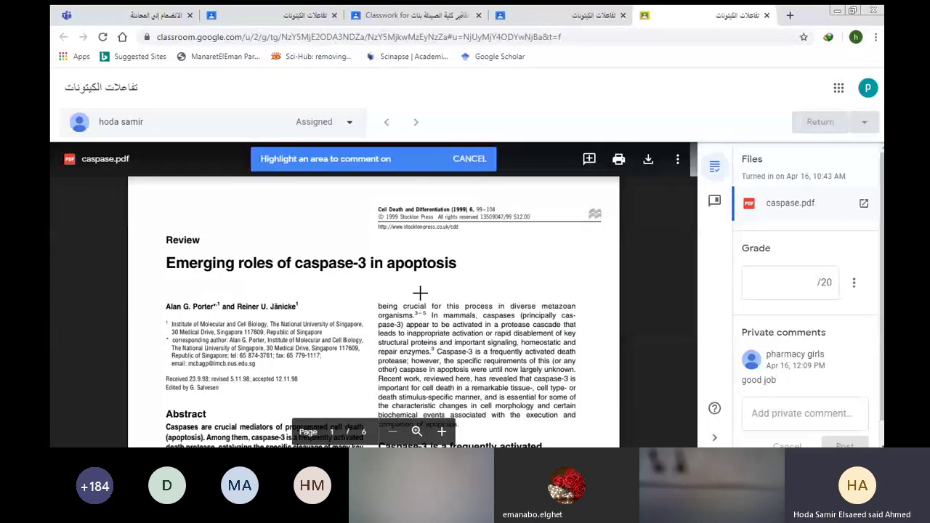
{"action": "left_click_drag", "start_coordinate": [427, 319], "coordinate": [562, 336]}
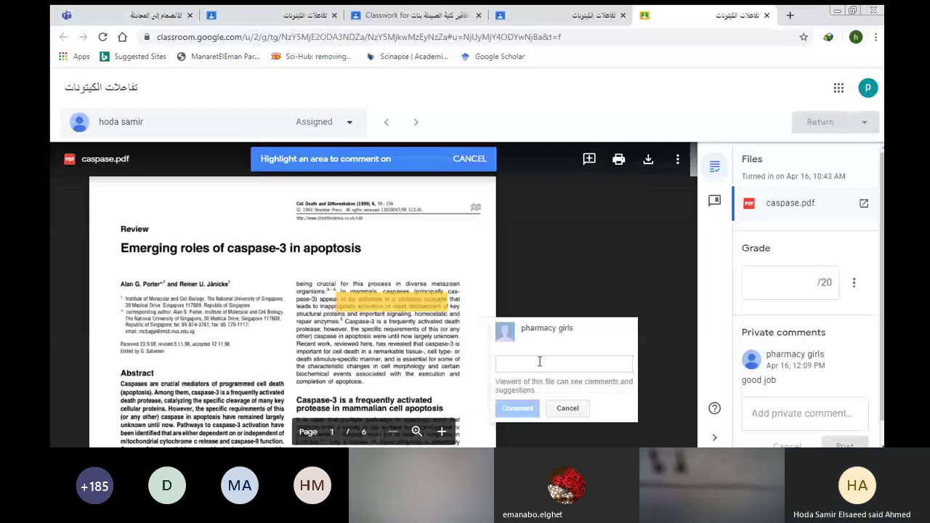
{"action": "type", "text": "ff"}
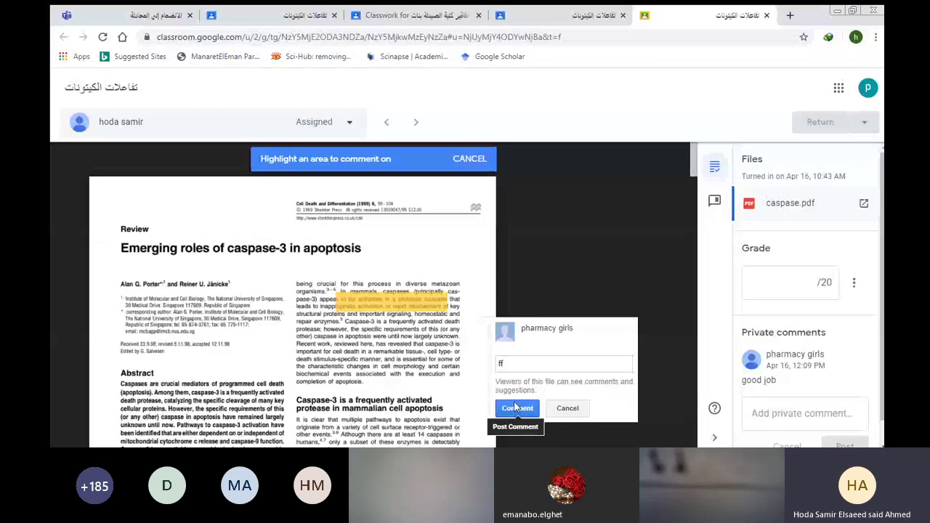
{"action": "left_click", "coordinate": [515, 409]}
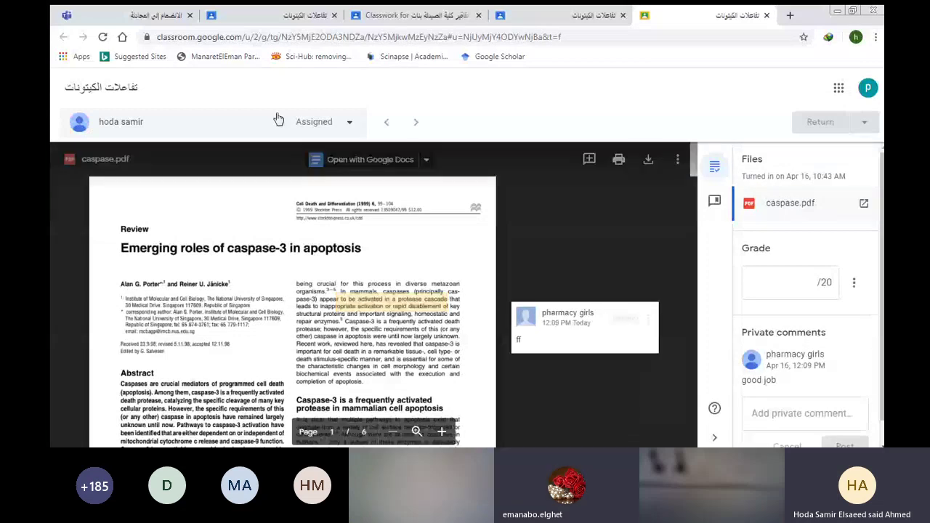
{"action": "left_click", "coordinate": [766, 14]}
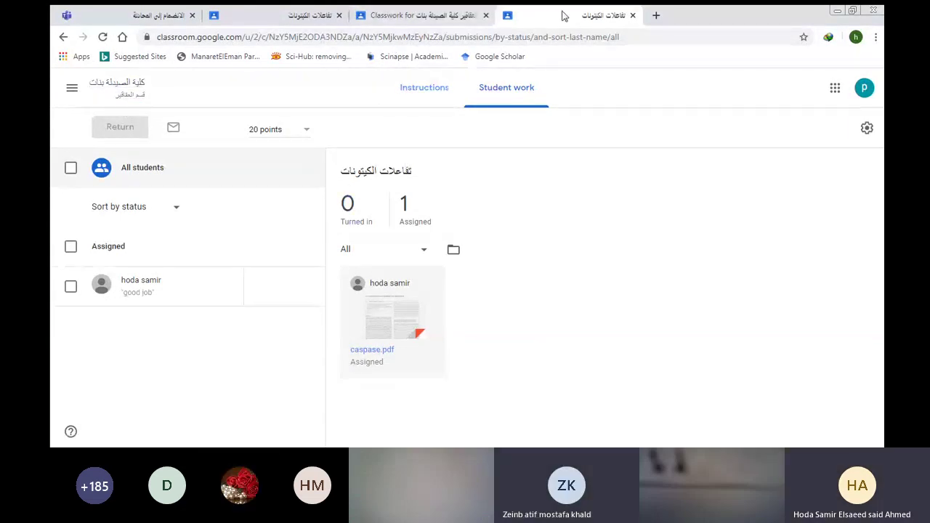
{"action": "left_click", "coordinate": [418, 15]}
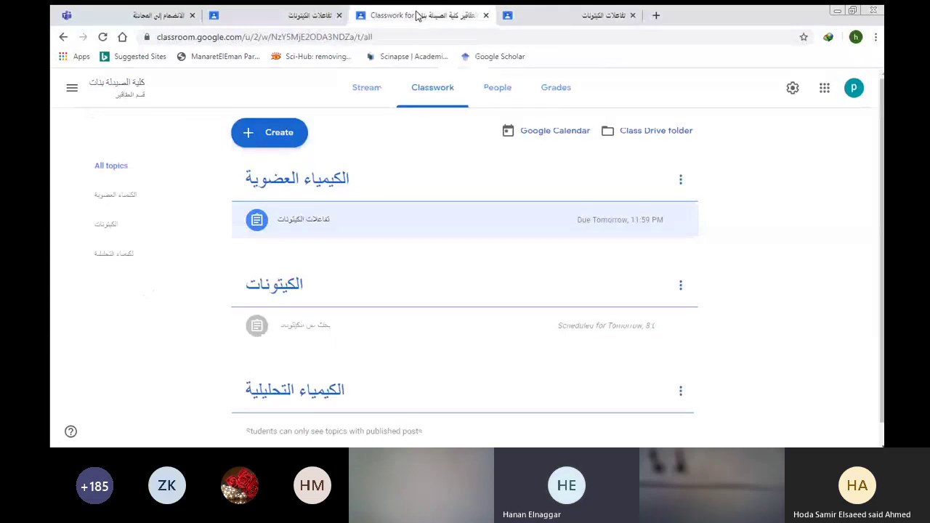
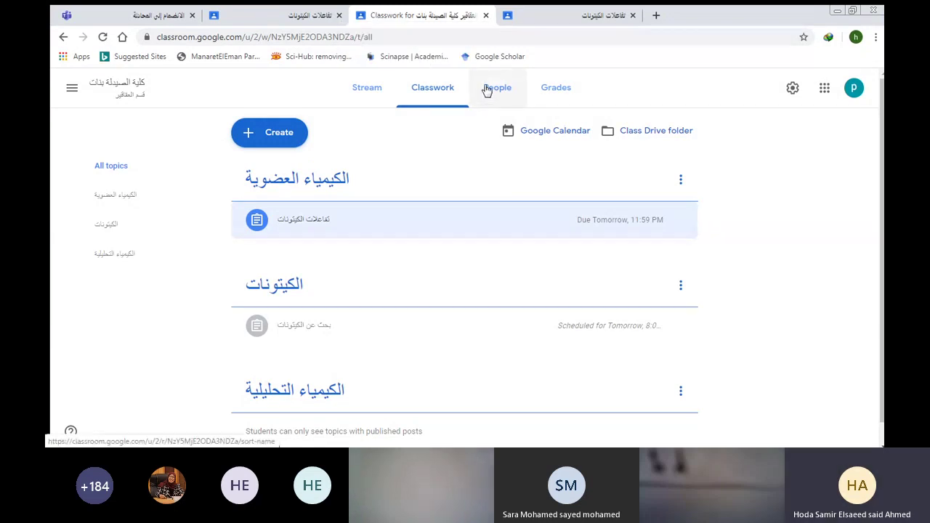
View the class's Grades and People pages and dismiss the student progress tip.
{"action": "left_click", "coordinate": [541, 88]}
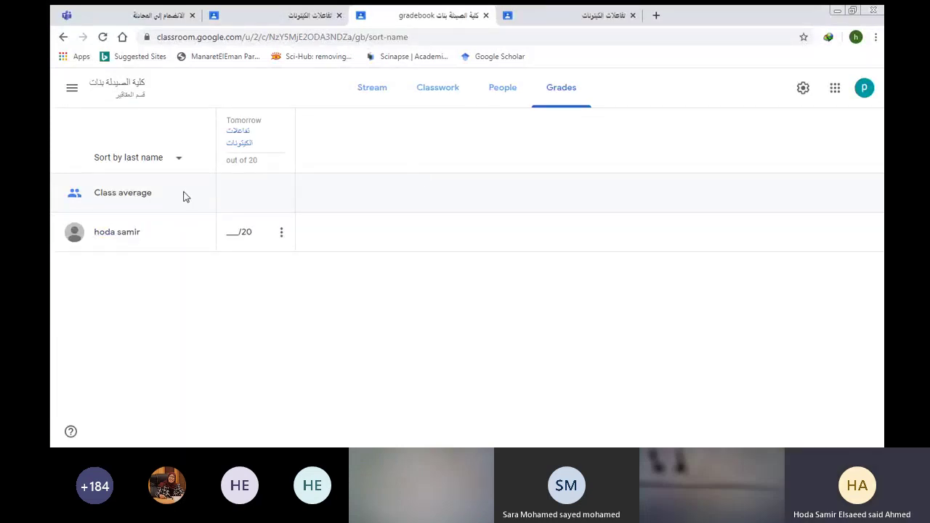
{"action": "left_click", "coordinate": [486, 87]}
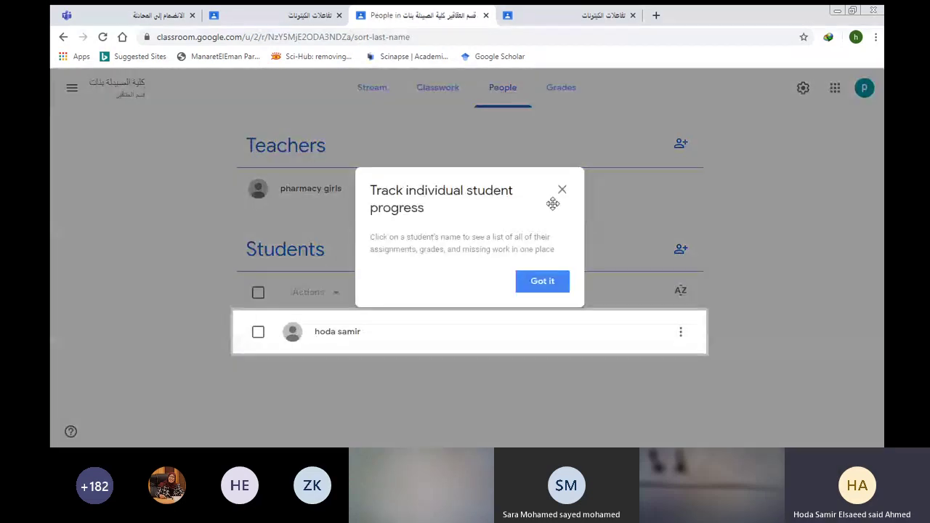
{"action": "left_click", "coordinate": [560, 190]}
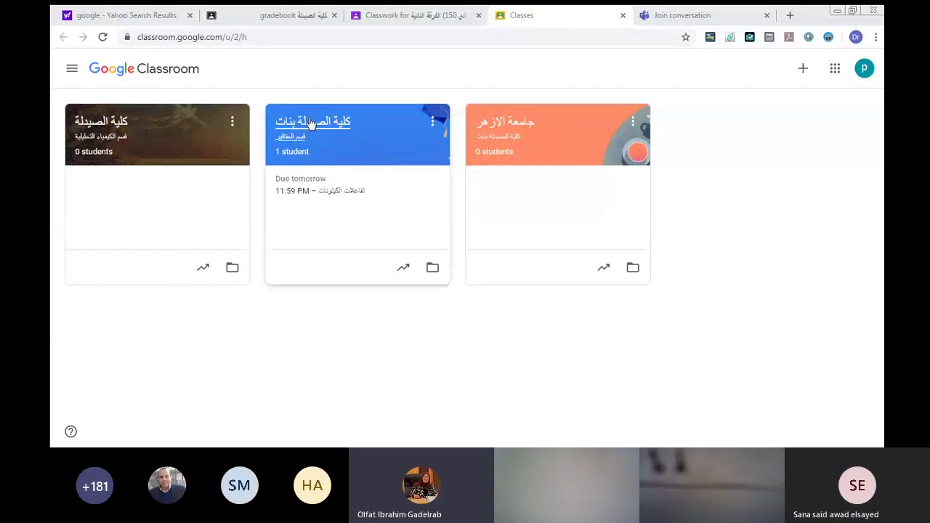
Open the first (pharmacy) class and show its People list of teachers and students.
{"action": "left_click", "coordinate": [187, 133]}
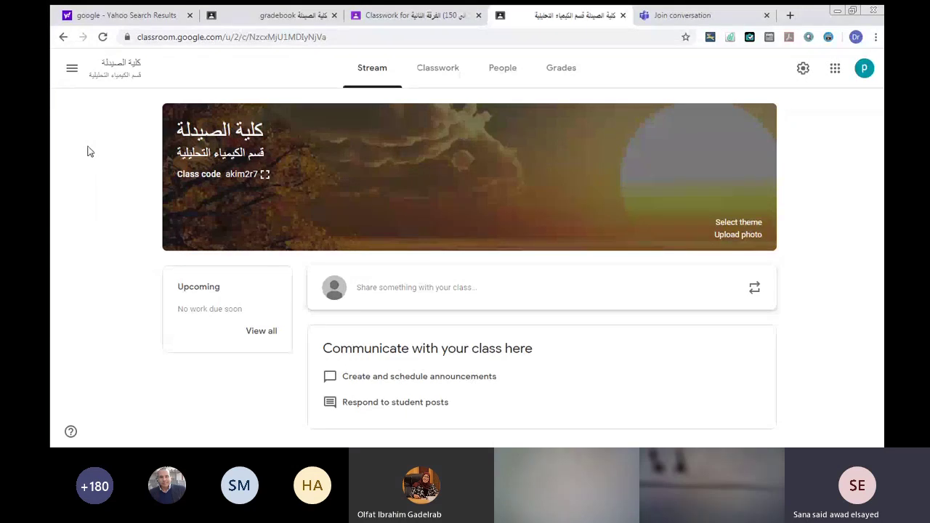
{"action": "left_click", "coordinate": [500, 68]}
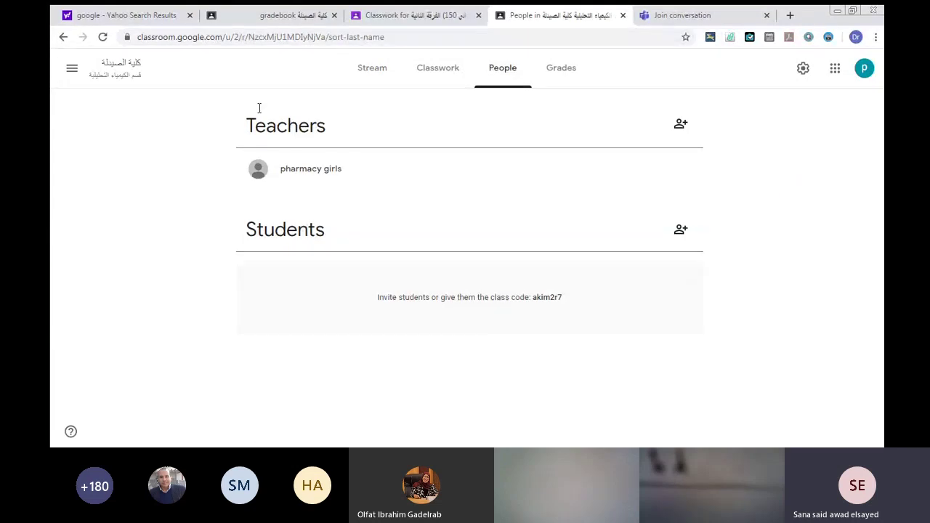
Start a co-teacher invite and begin entering the colleague's e-mail, correcting stray characters.
{"action": "left_click", "coordinate": [675, 125]}
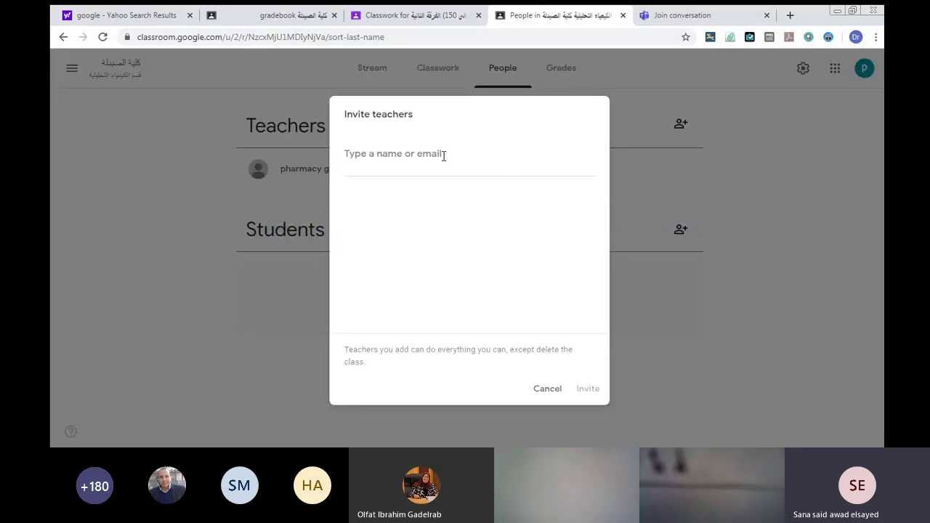
{"action": "type", "text": "سش"}
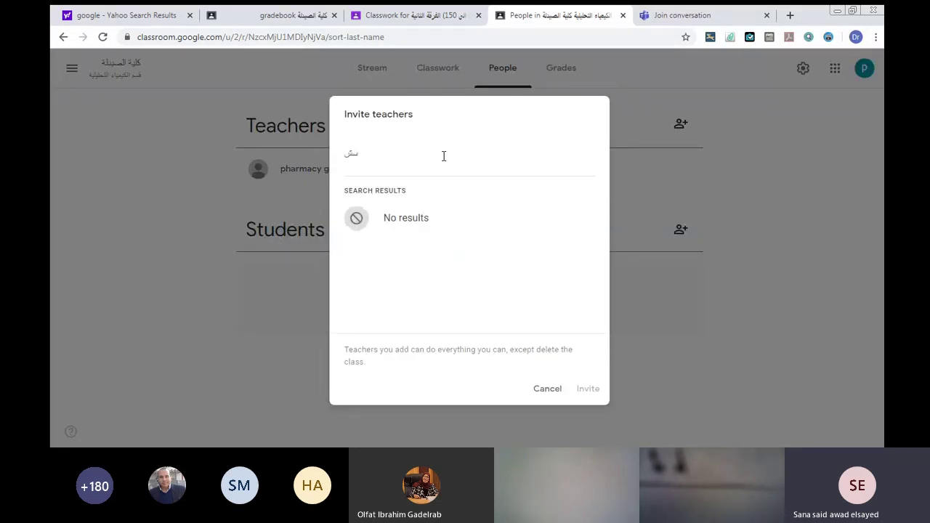
{"action": "key", "text": "BackSpace"}
{"action": "type", "text": "س"}
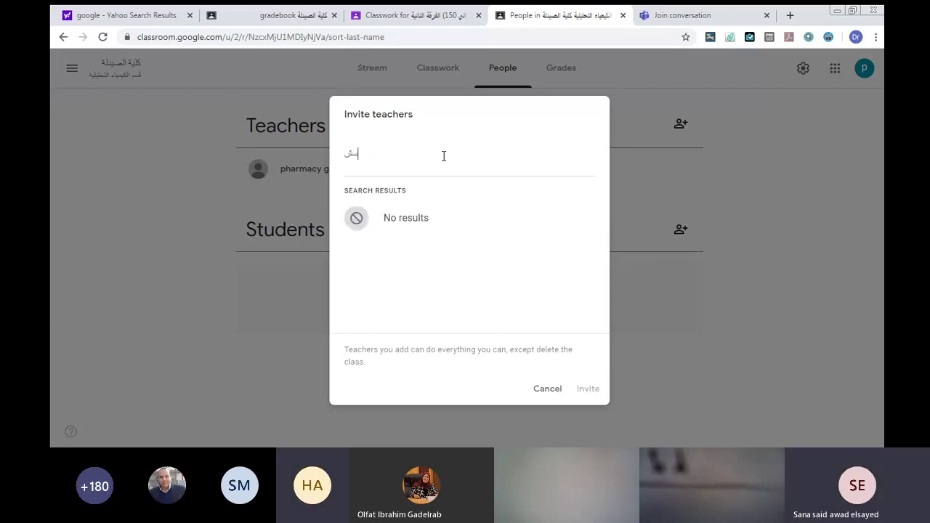
{"action": "key", "text": "BackSpace"}
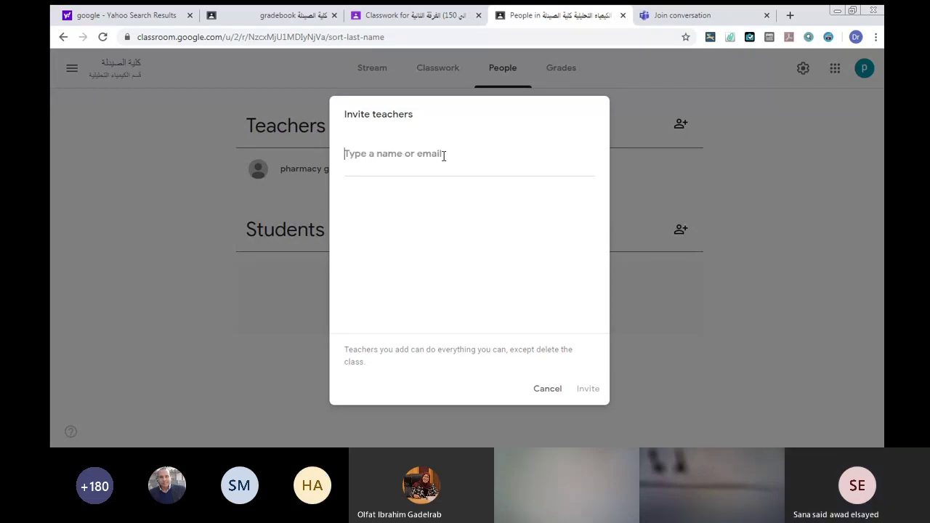
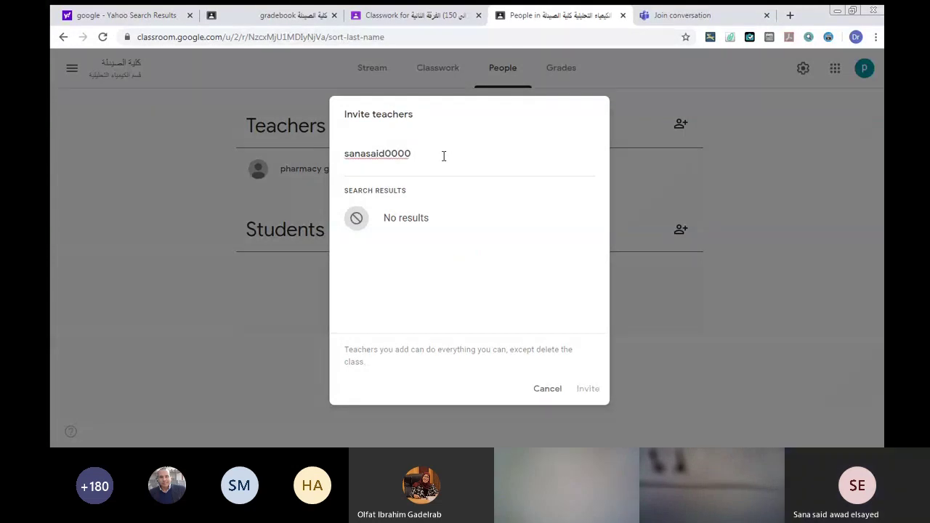
{"action": "key", "text": "ctrl+2"}
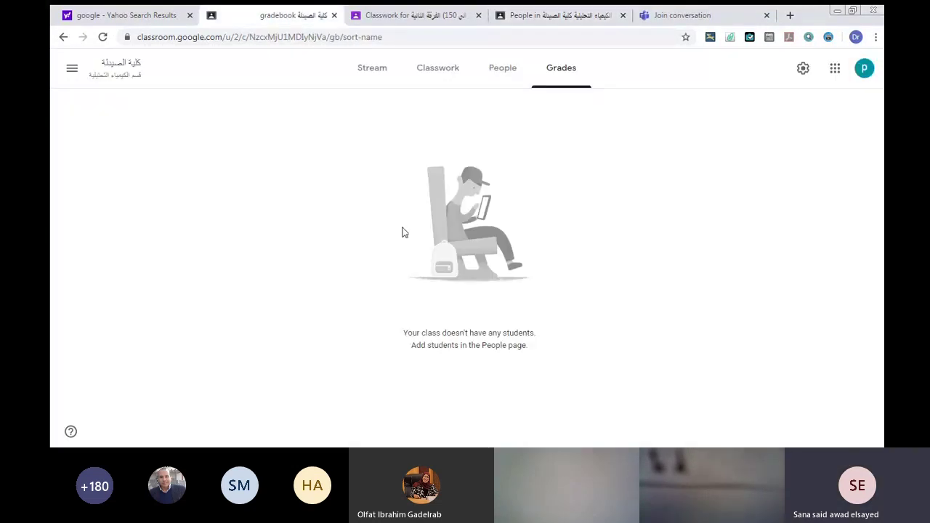
Reopen the teacher invite, enter the colleague's Gmail address, pick the match and send it.
{"action": "left_click", "coordinate": [501, 69]}
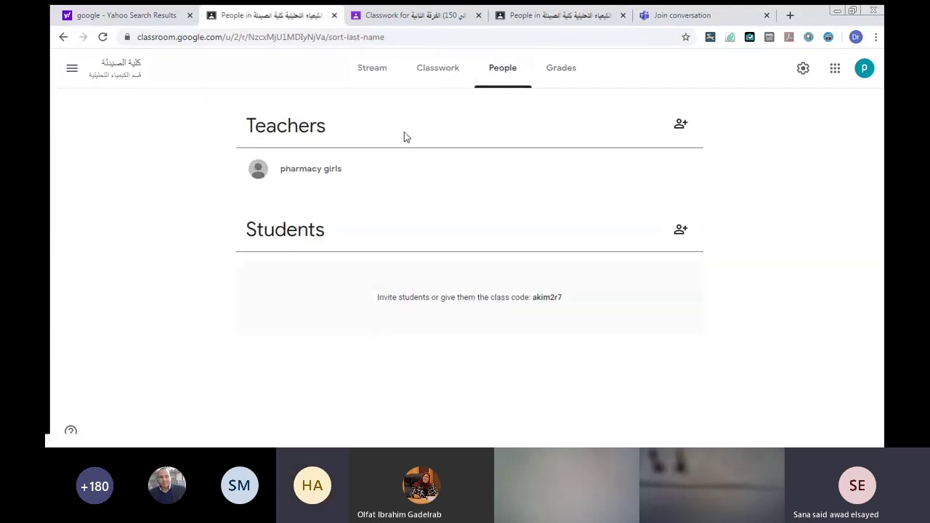
{"action": "left_click", "coordinate": [679, 127]}
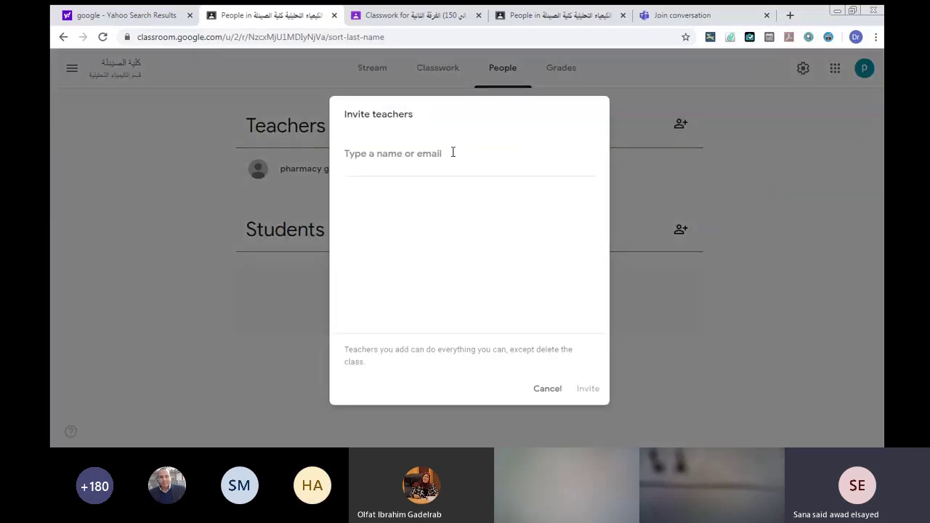
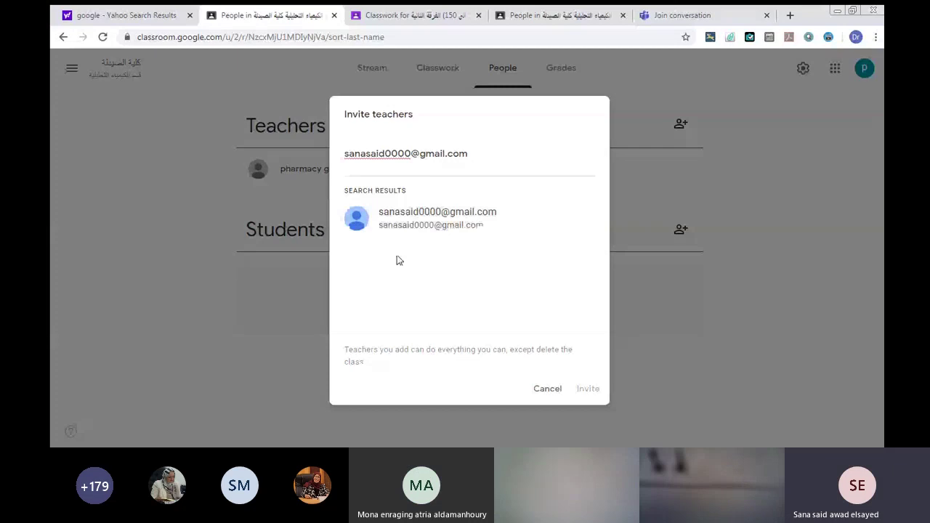
{"action": "left_click", "coordinate": [412, 217]}
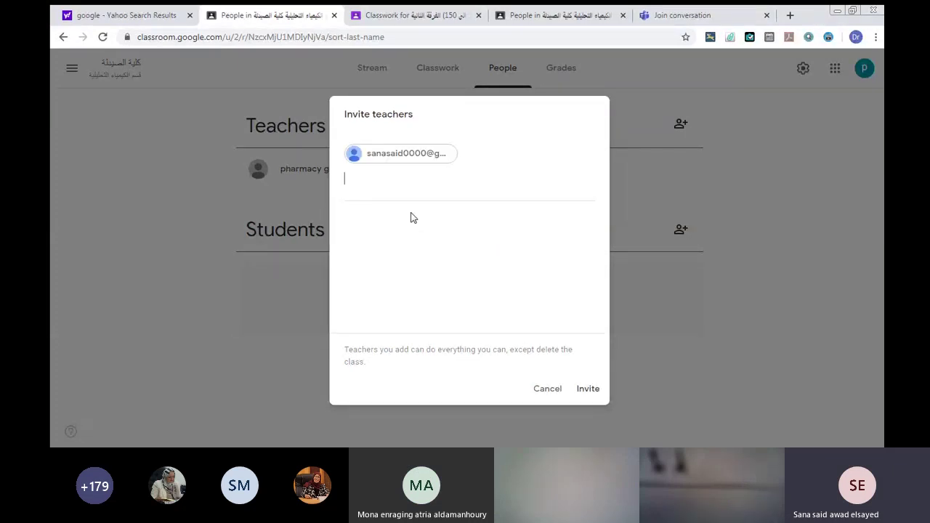
{"action": "left_click", "coordinate": [585, 390]}
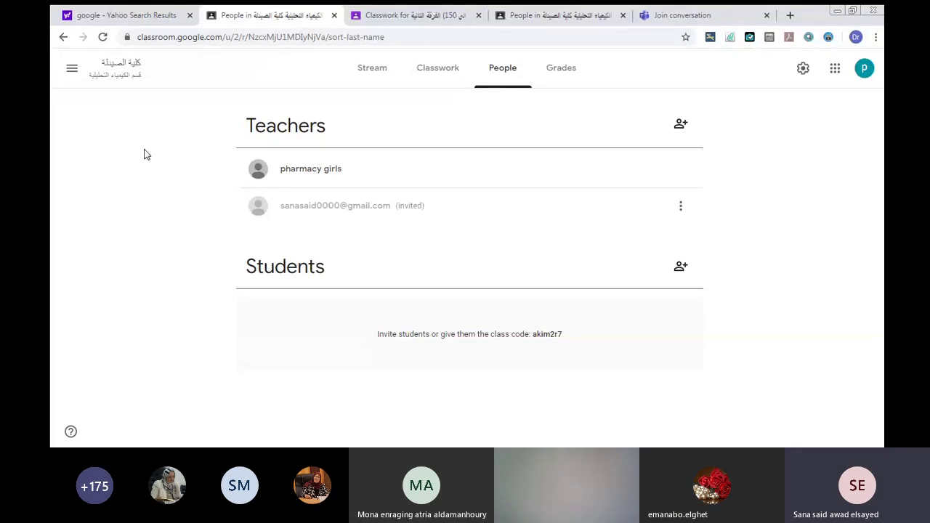
Open the class settings.
{"action": "left_click", "coordinate": [803, 68]}
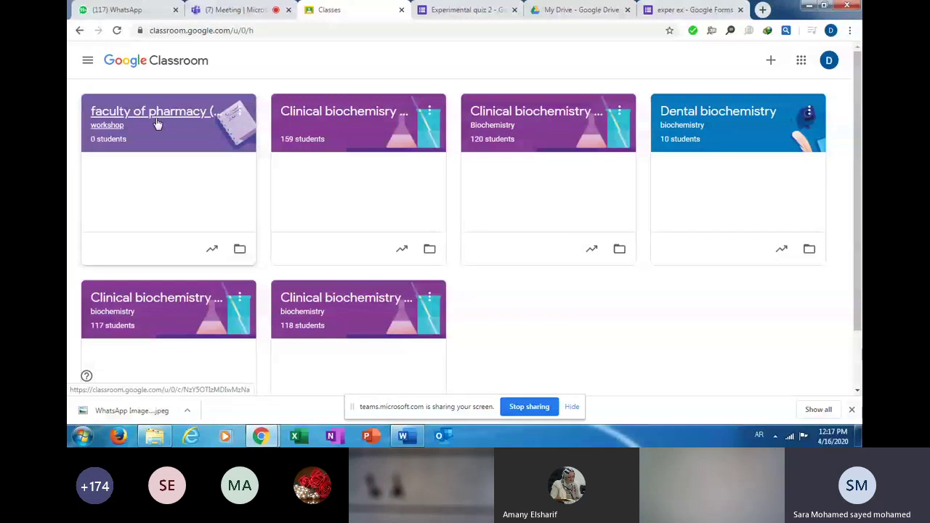
Open the faculty of pharmacy (girls) workshop class from the Classes page.
{"action": "left_click", "coordinate": [157, 124]}
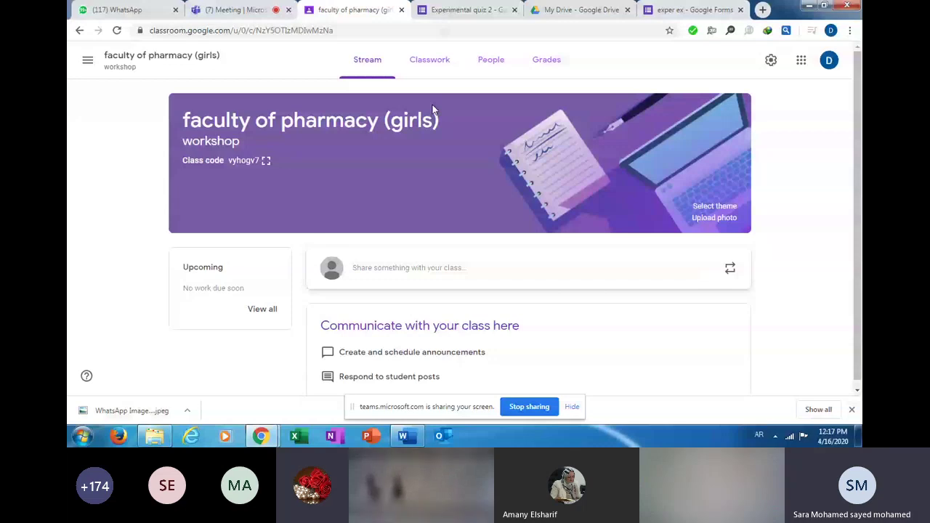
Show the class's Classwork page and bring up the Create menu of post types.
{"action": "left_click", "coordinate": [435, 66]}
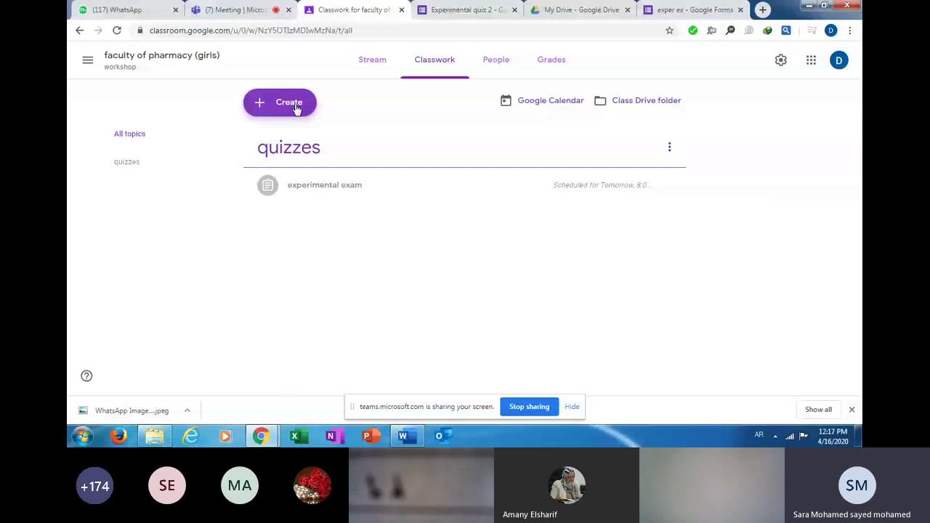
{"action": "left_click", "coordinate": [290, 103]}
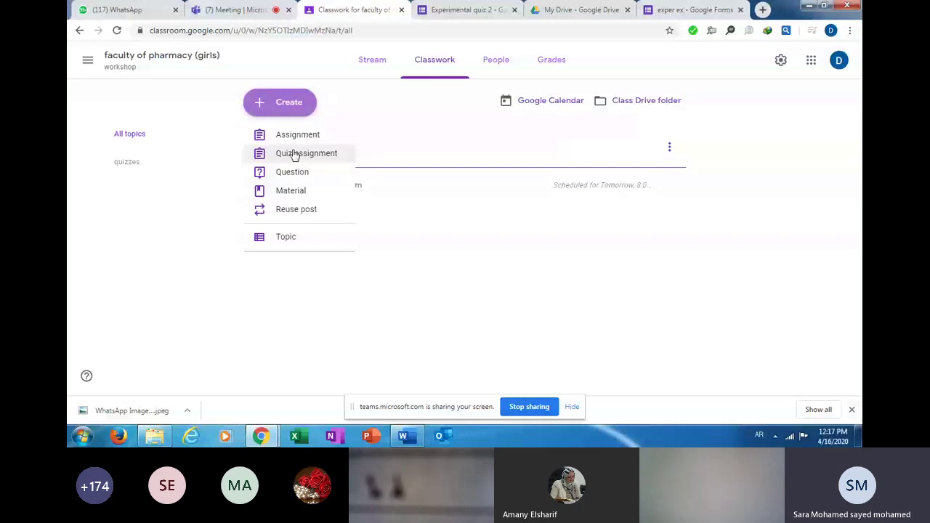
Start a Quiz assignment titled 'work' and close it, leaving it as a draft.
{"action": "left_click", "coordinate": [295, 155]}
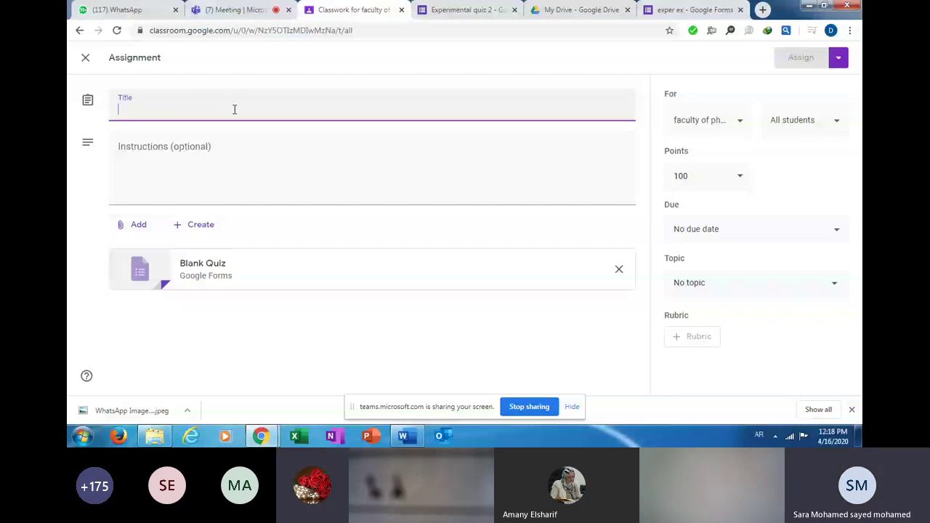
{"action": "key", "text": "alt+shift"}
{"action": "type", "text": "wor"}
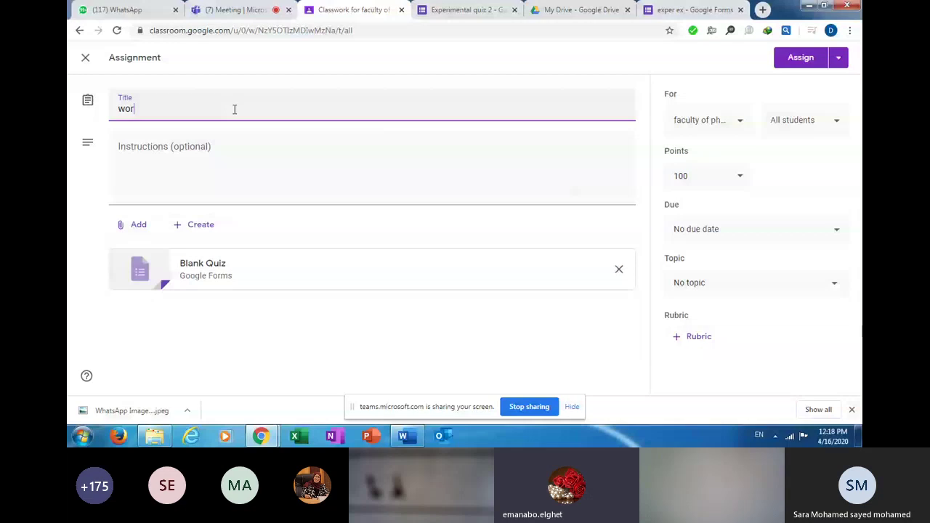
{"action": "type", "text": "k"}
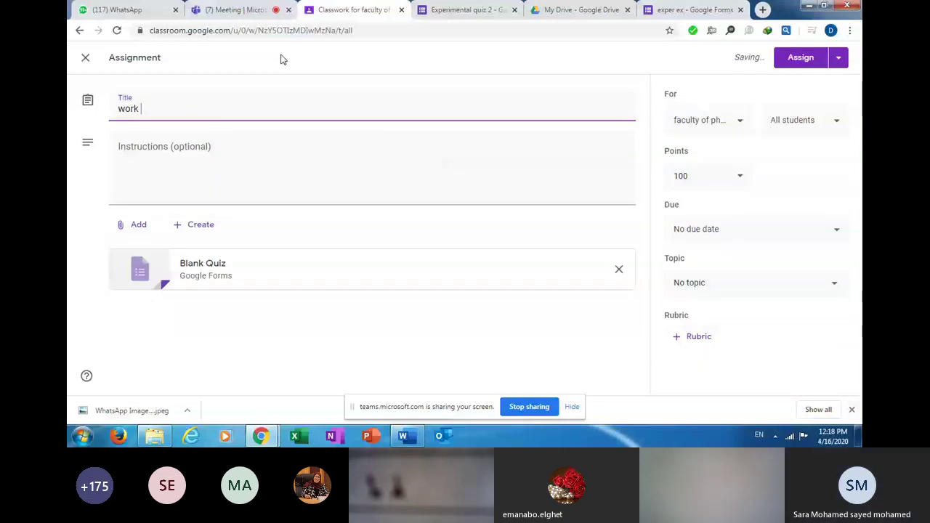
{"action": "left_click", "coordinate": [84, 58]}
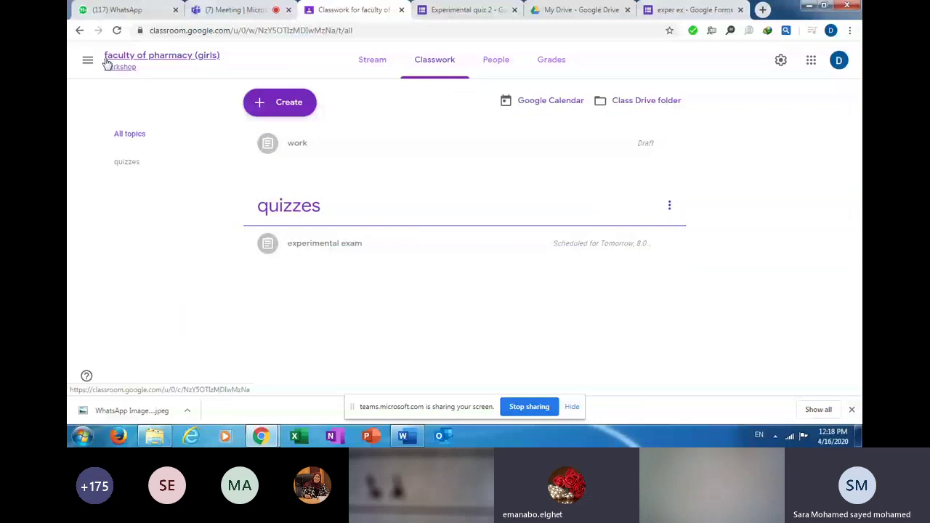
Return via Classes to the faculty of pharmacy (girls) Classwork page and open the Create menu.
{"action": "left_click", "coordinate": [95, 64]}
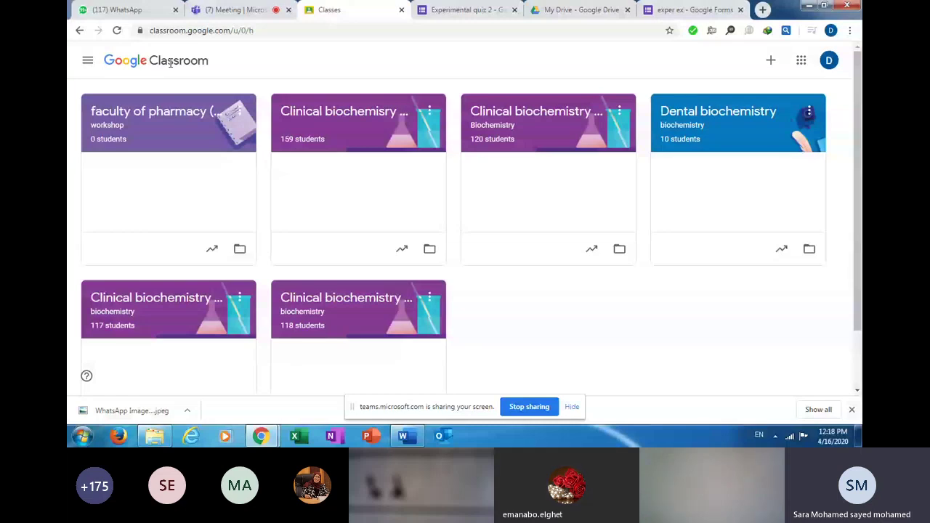
{"action": "left_click", "coordinate": [135, 120]}
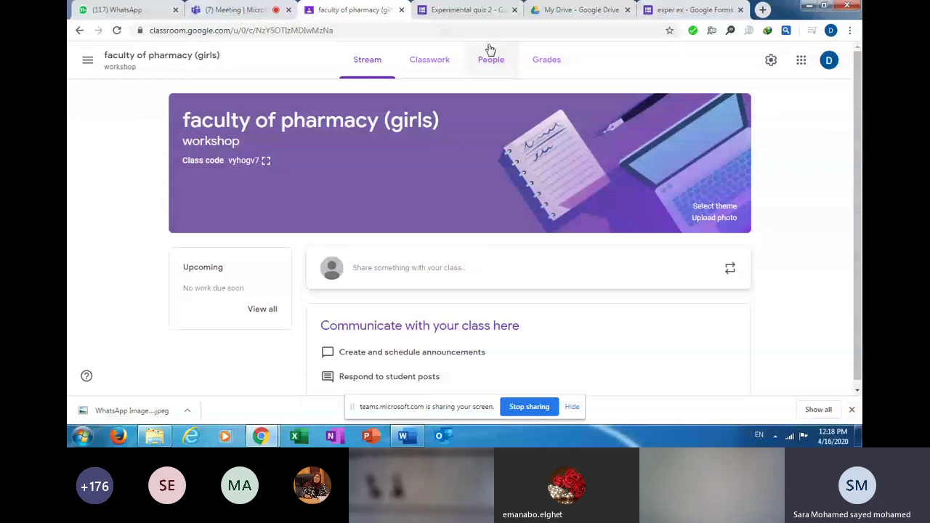
{"action": "left_click", "coordinate": [441, 62]}
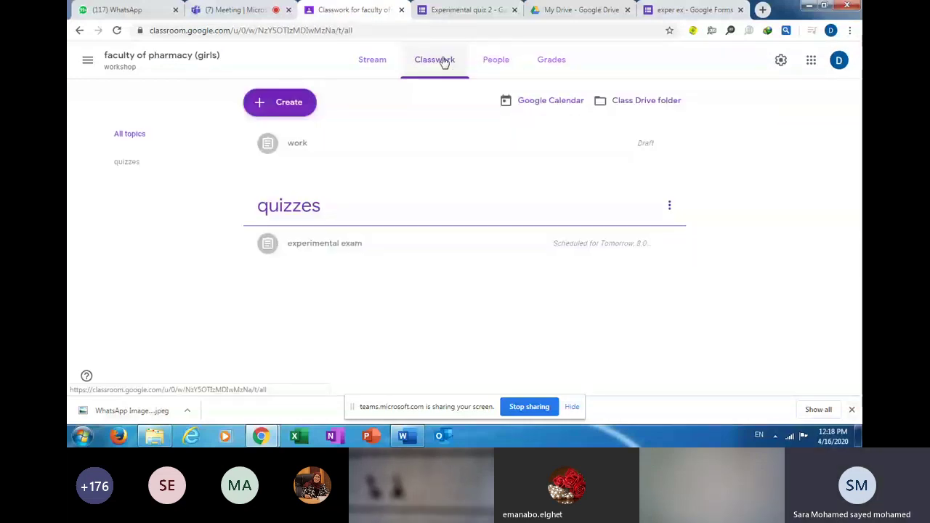
{"action": "left_click", "coordinate": [292, 105]}
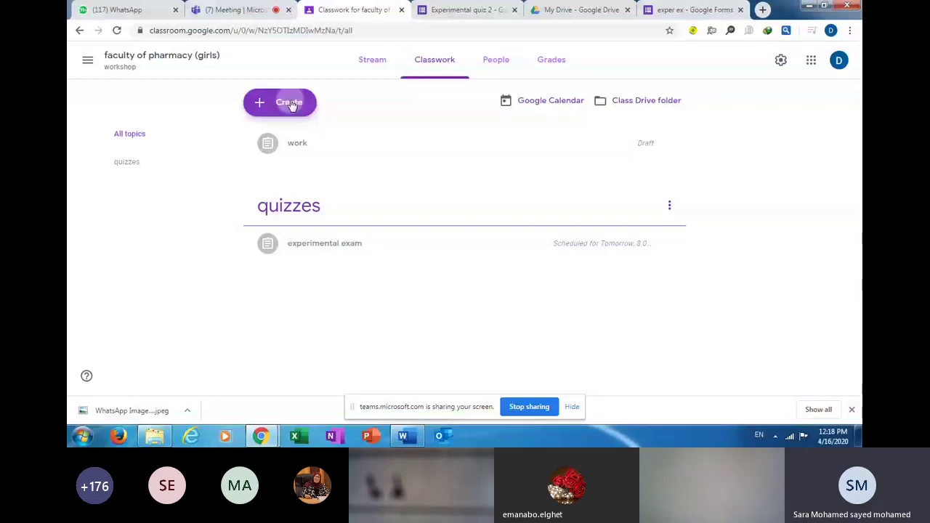
{"action": "left_click", "coordinate": [292, 105]}
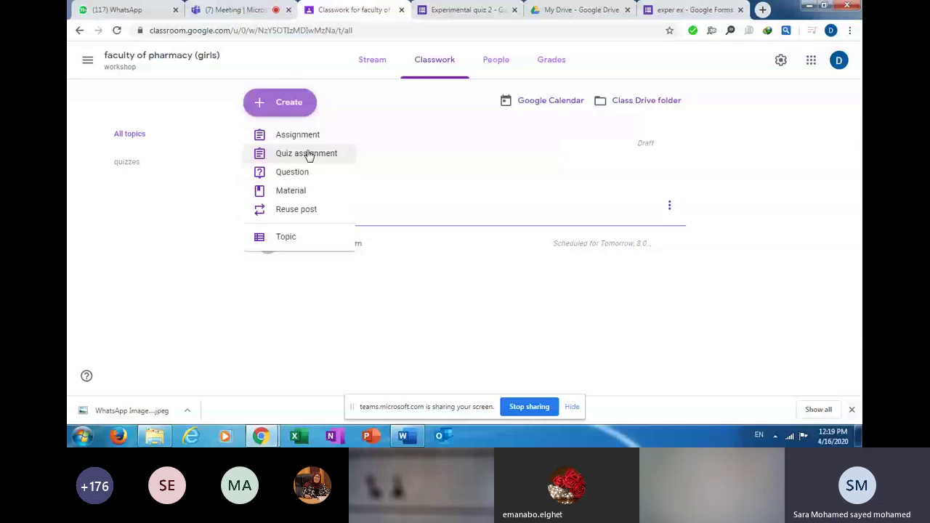
Start a new Quiz assignment titled 'work shop exam' and move to its Instructions field.
{"action": "left_click", "coordinate": [308, 154]}
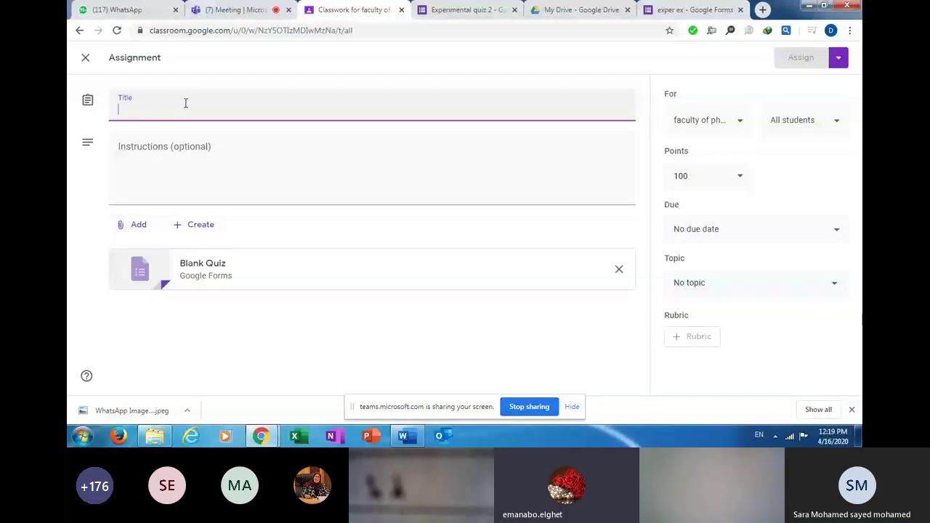
{"action": "type", "text": "wo"}
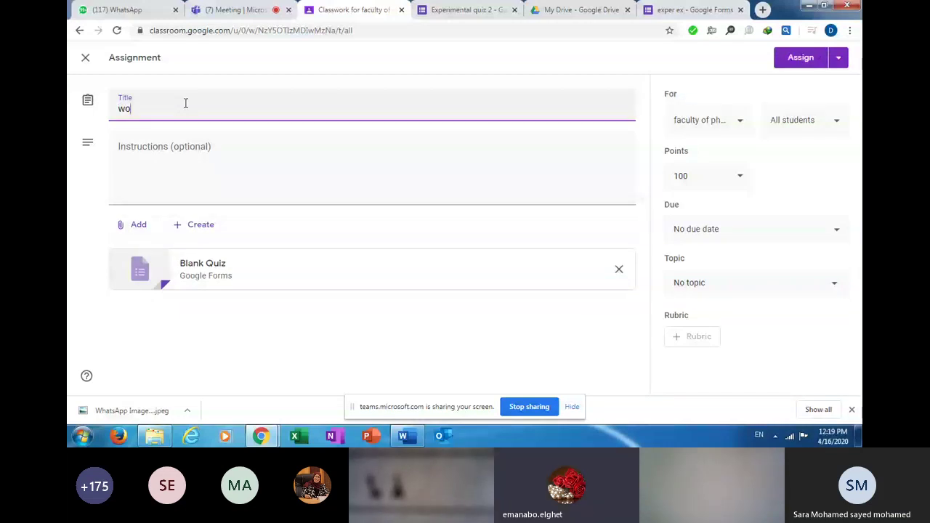
{"action": "type", "text": "rk shop e"}
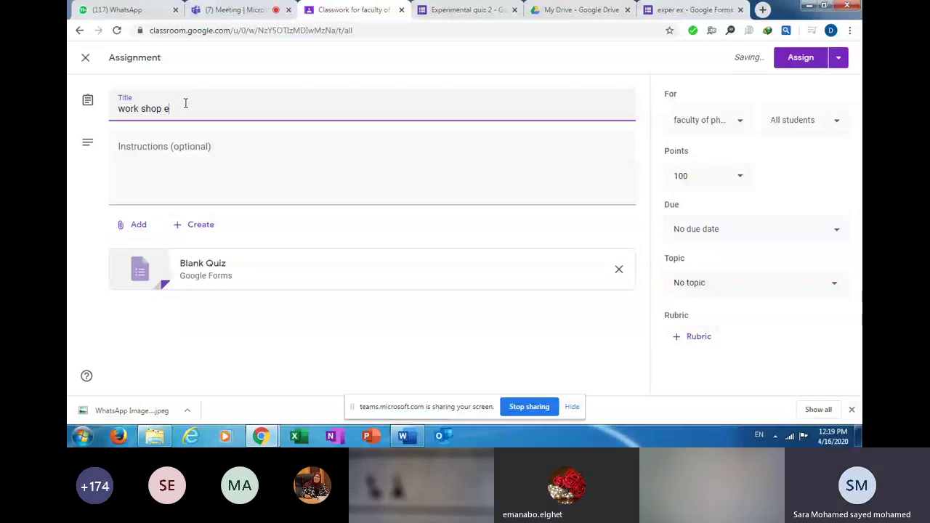
{"action": "type", "text": "xam"}
{"action": "left_click", "coordinate": [186, 148]}
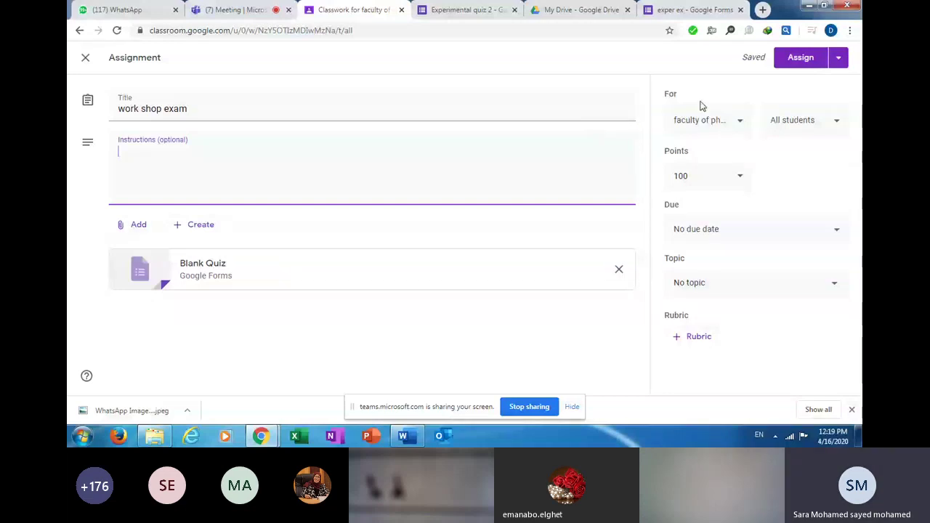
{"action": "left_click", "coordinate": [731, 134]}
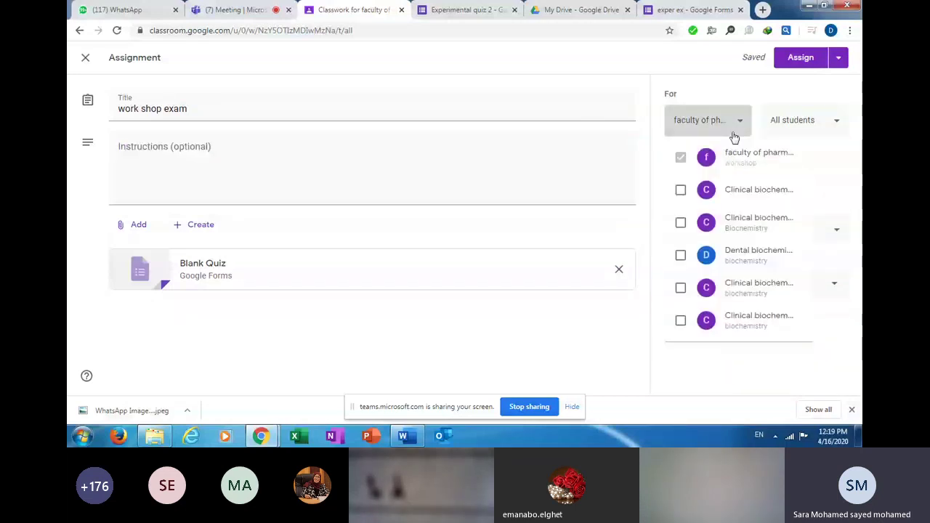
{"action": "left_click", "coordinate": [680, 190]}
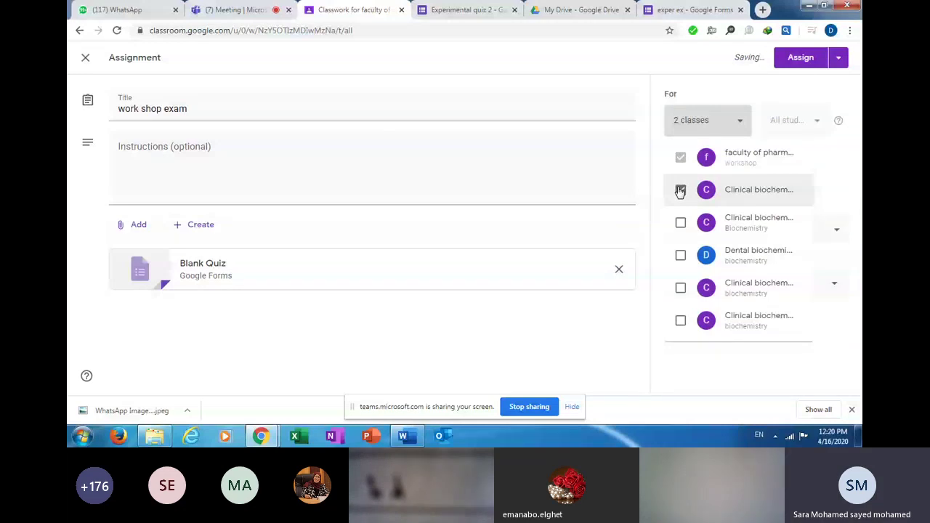
{"action": "left_click", "coordinate": [826, 186]}
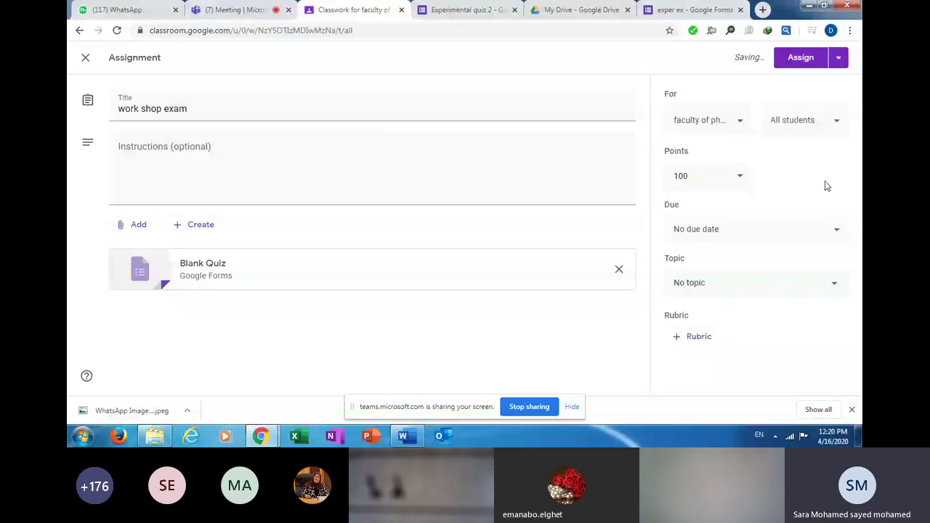
{"action": "key", "text": "Tab"}
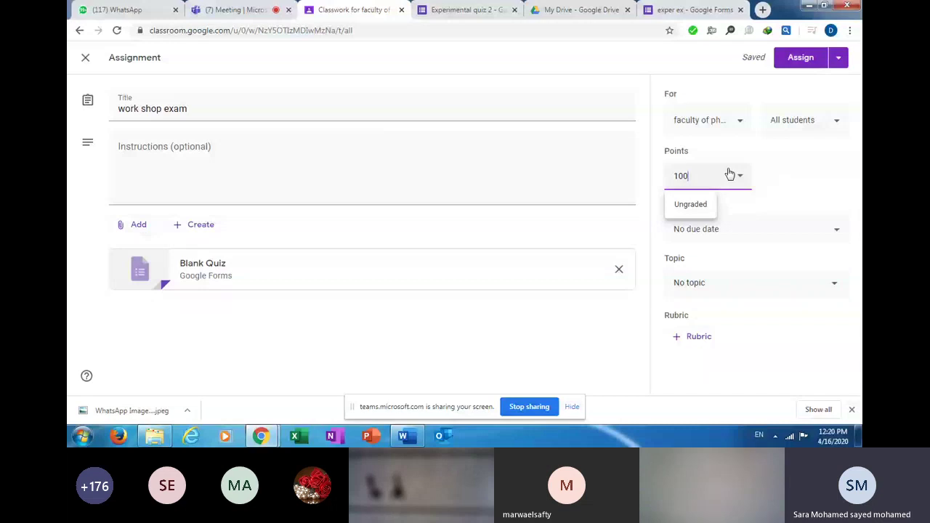
Change the quiz's points from 100 to 20, then bring up the due date and time settings.
{"action": "double_click", "coordinate": [681, 176]}
{"action": "type", "text": "20"}
{"action": "left_click", "coordinate": [840, 166]}
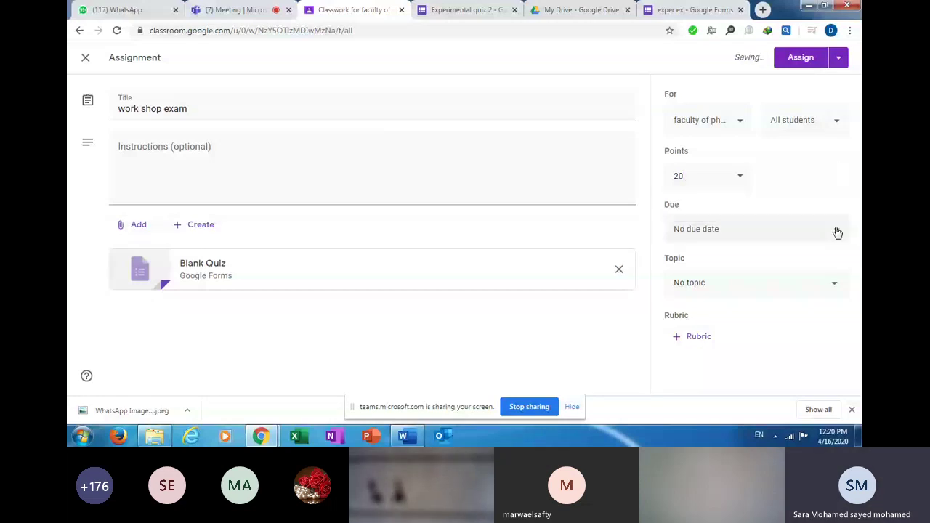
{"action": "left_click", "coordinate": [837, 232]}
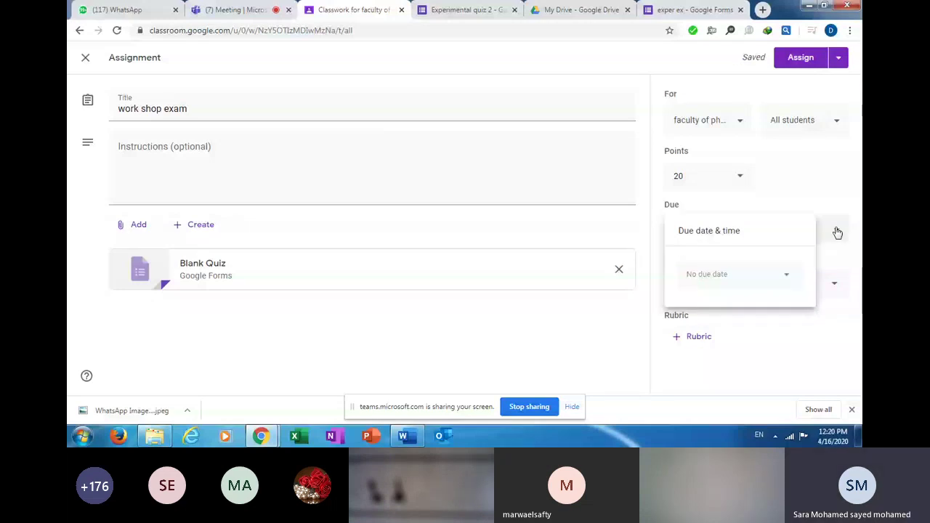
Set the work shop exam due date to Apr 17, 2020 at 11:00 AM.
{"action": "left_click", "coordinate": [752, 289]}
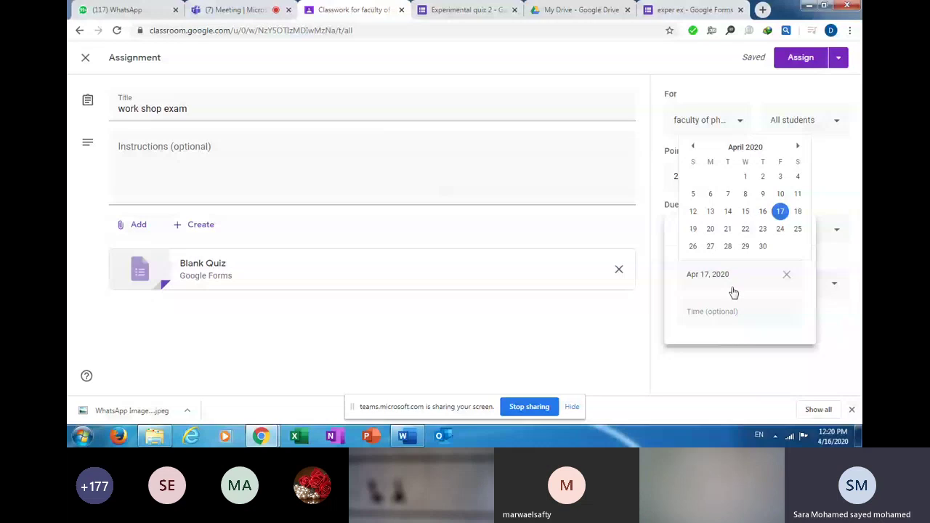
{"action": "left_click", "coordinate": [694, 311]}
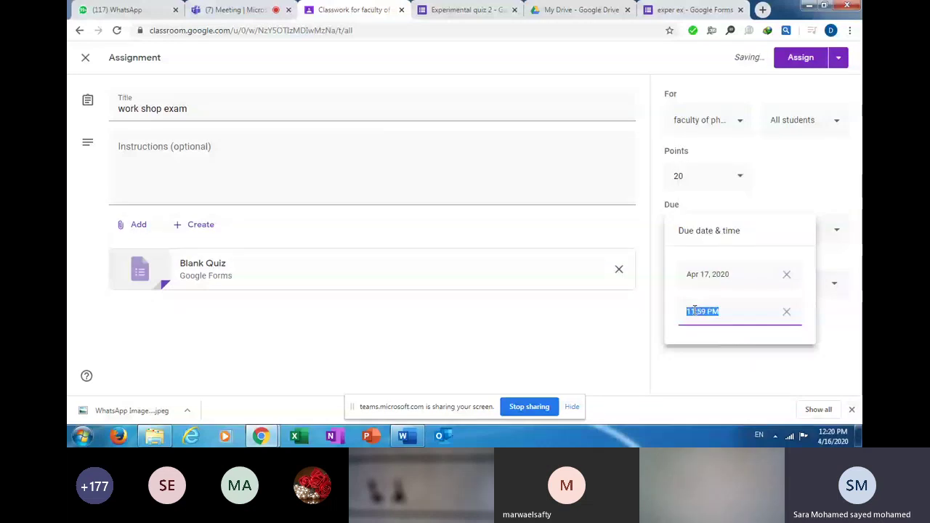
{"action": "type", "text": "11:00 PM"}
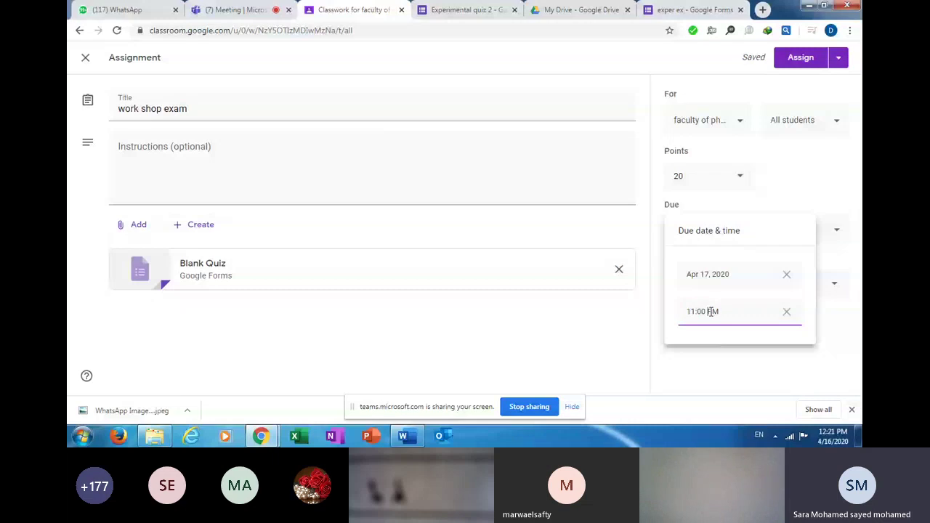
{"action": "double_click", "coordinate": [710, 311]}
{"action": "type", "text": "am"}
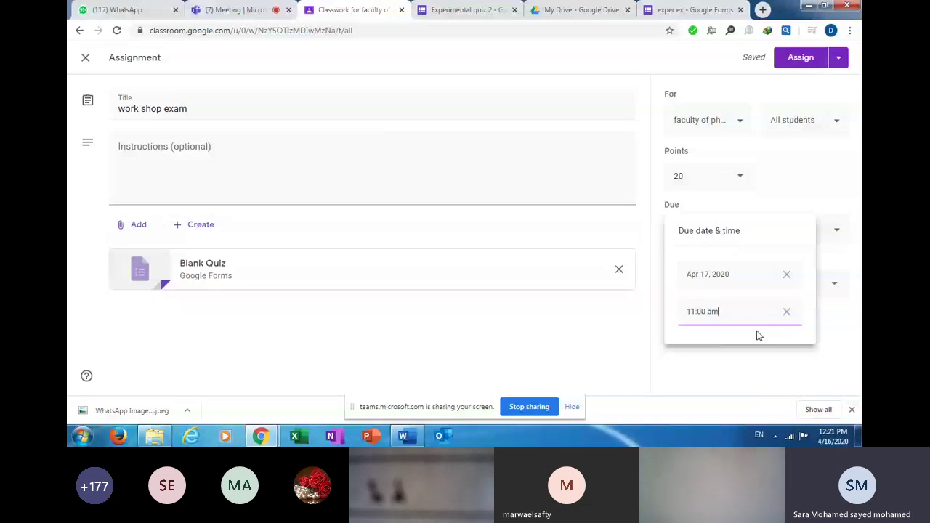
{"action": "key", "text": "Return"}
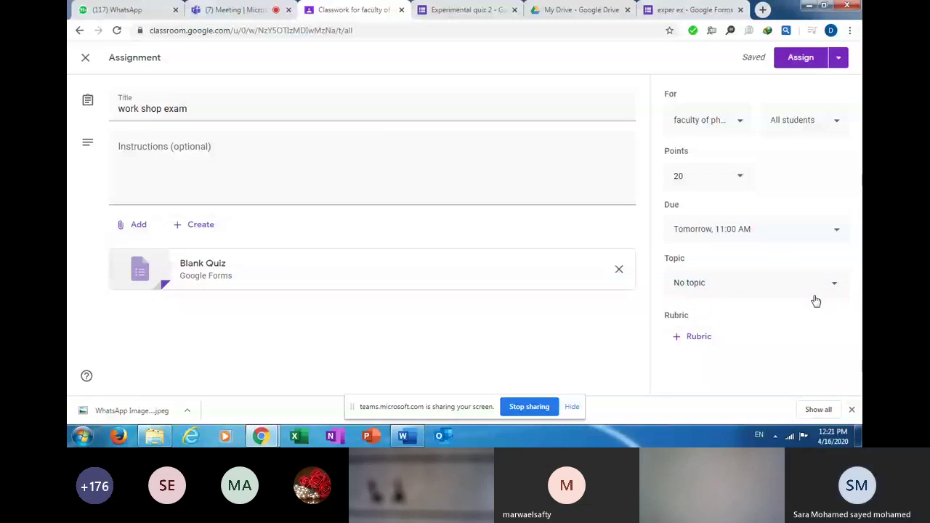
Choose 'quizzes' as the topic for the work shop exam assignment.
{"action": "left_click", "coordinate": [834, 290]}
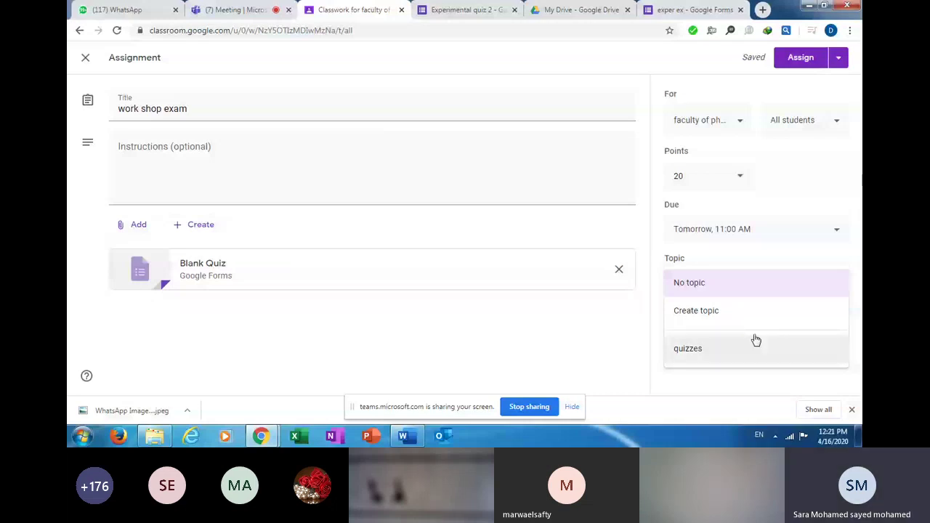
{"action": "left_click", "coordinate": [724, 366]}
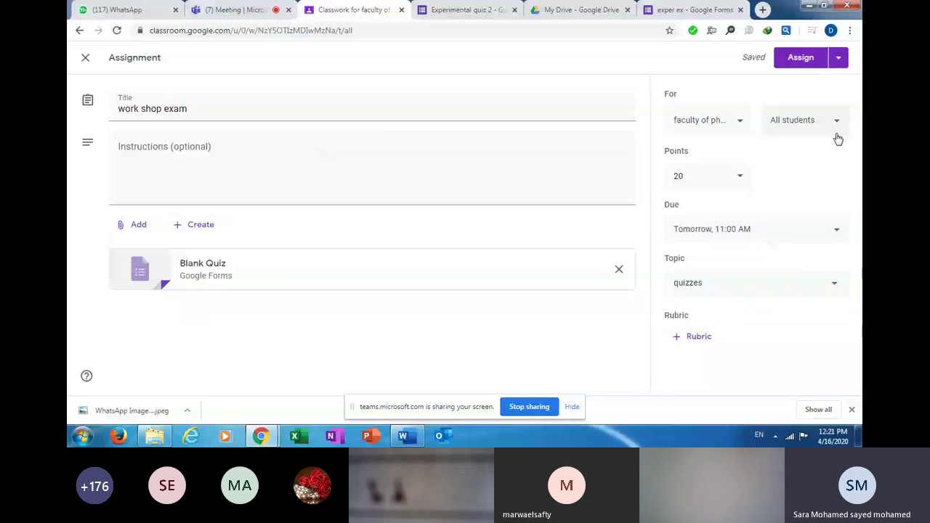
{"action": "left_click", "coordinate": [840, 59]}
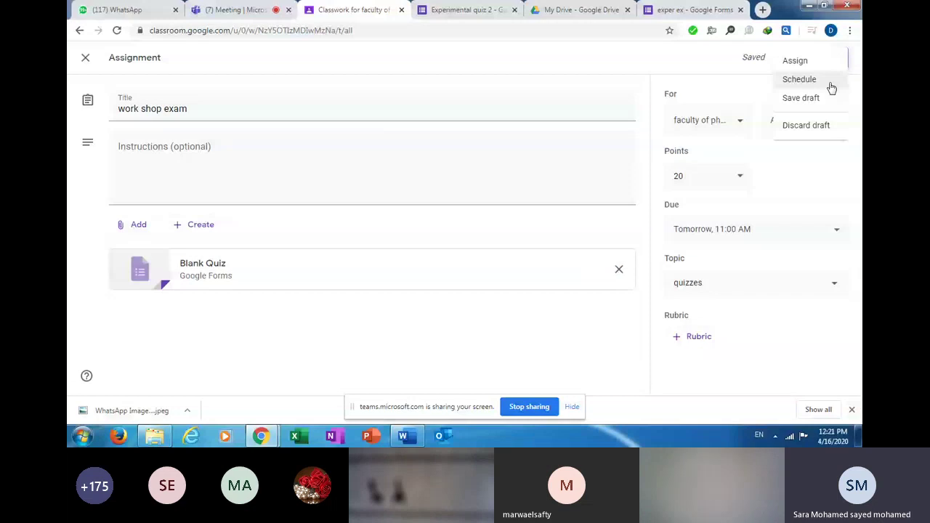
{"action": "left_click", "coordinate": [722, 67]}
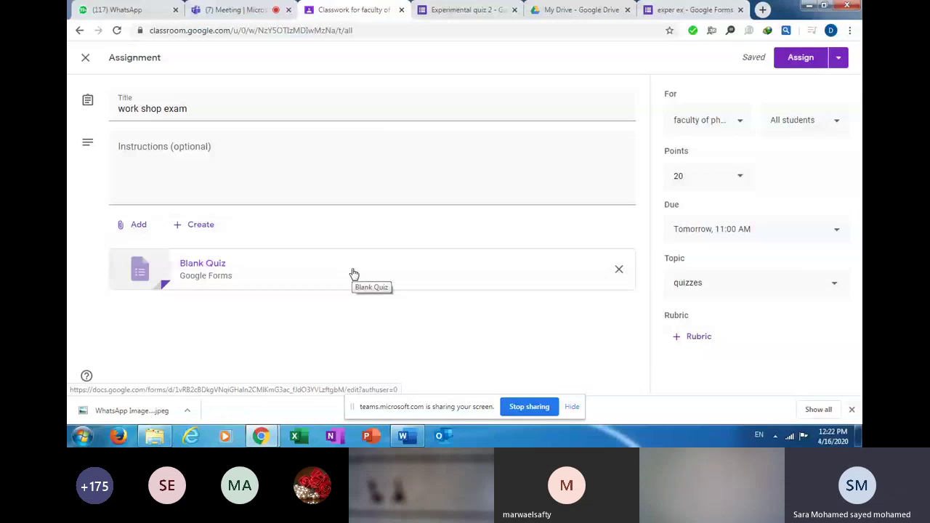
{"action": "left_click", "coordinate": [152, 234]}
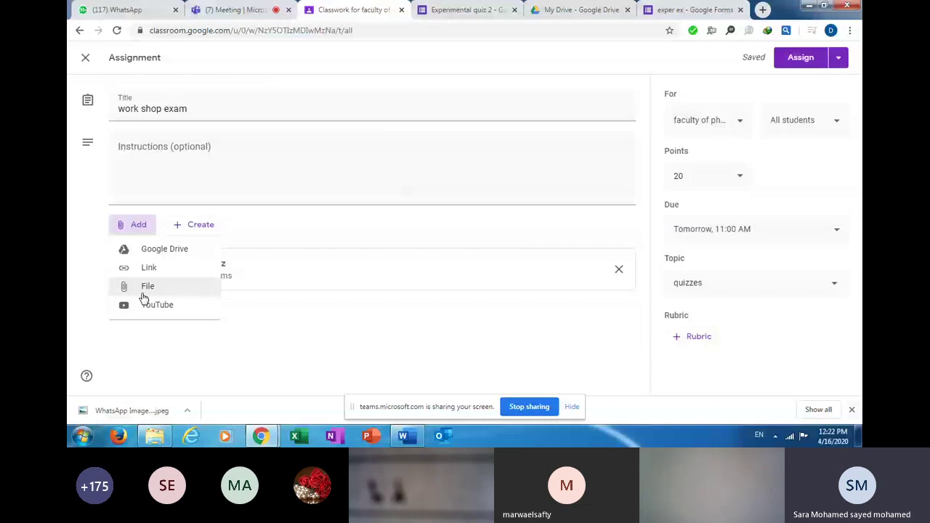
{"action": "left_click", "coordinate": [143, 291]}
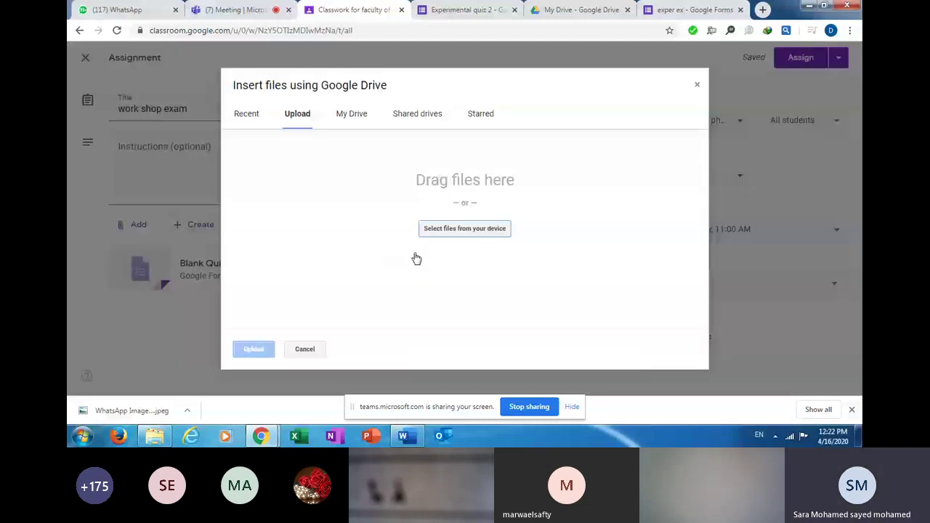
{"action": "left_click", "coordinate": [462, 230]}
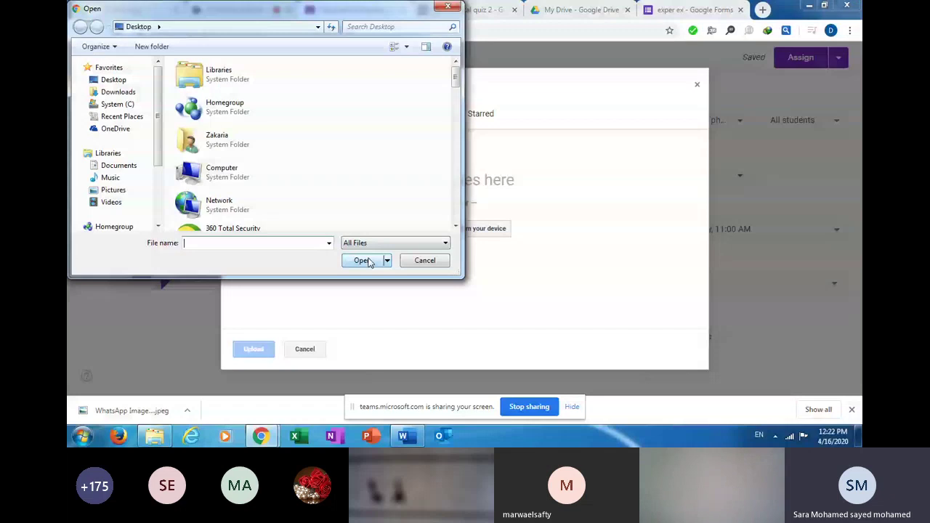
{"action": "key", "text": "Escape"}
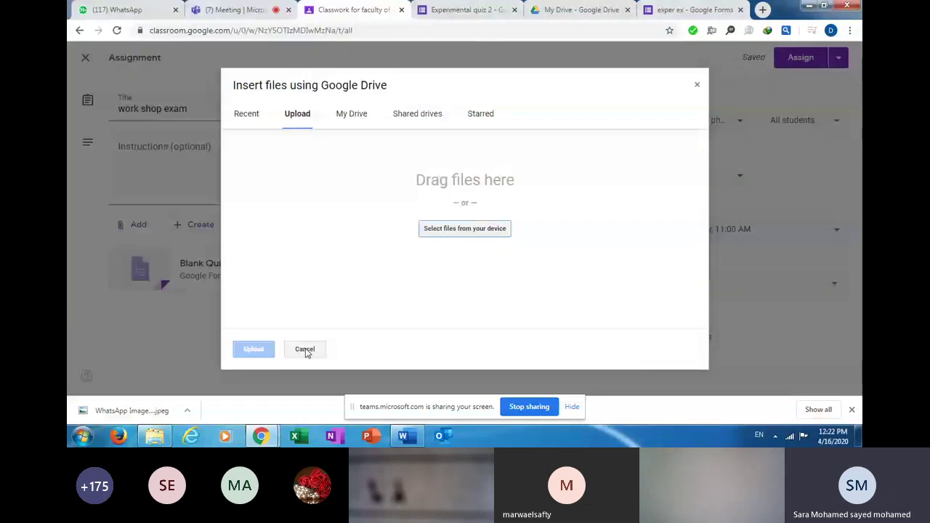
{"action": "left_click", "coordinate": [305, 350]}
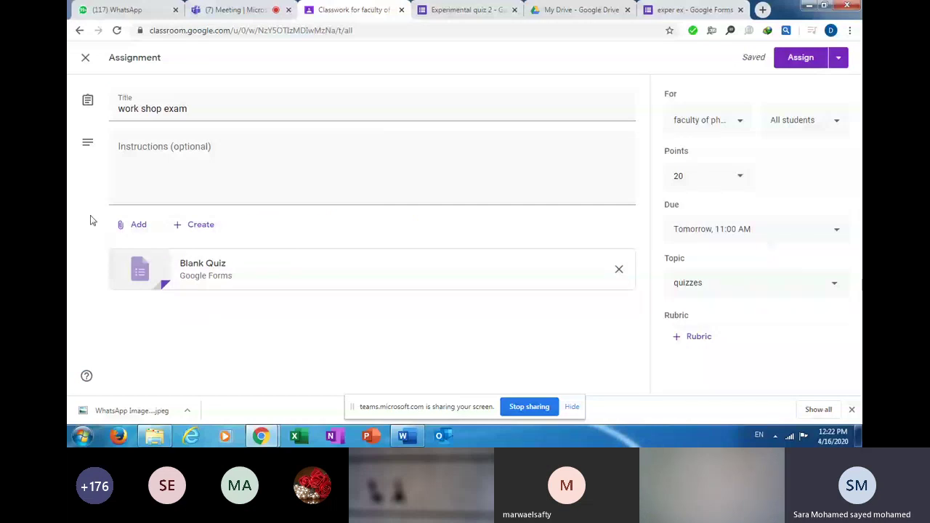
{"action": "left_click", "coordinate": [133, 225]}
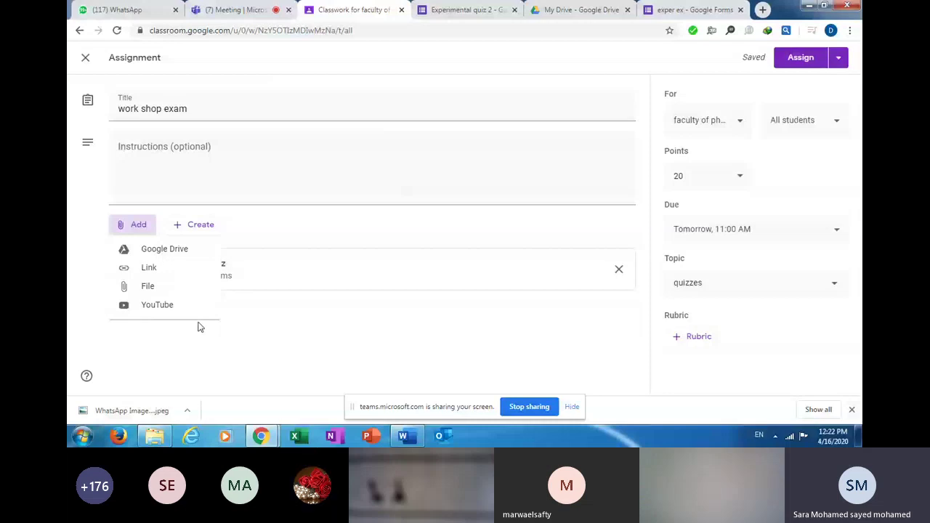
{"action": "left_click", "coordinate": [260, 330]}
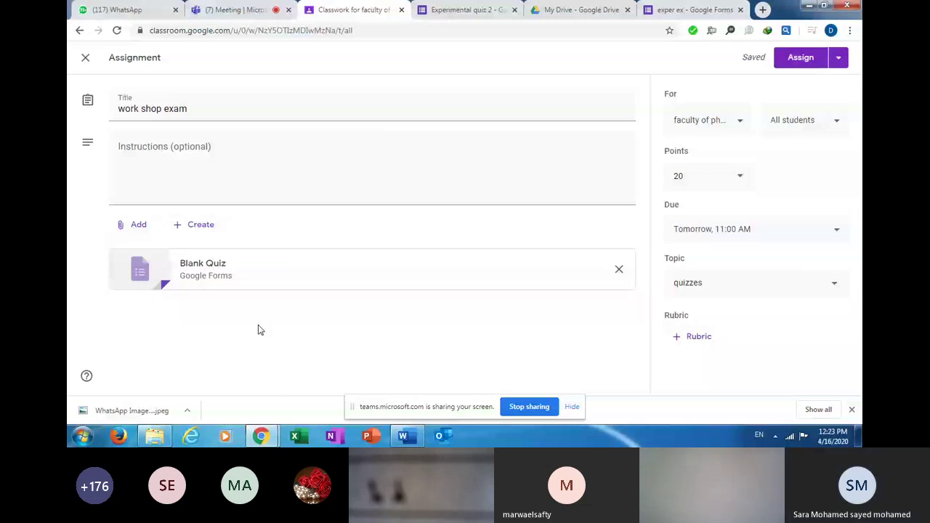
Open the attached Blank Quiz and replace 'Blank' so the title reads 'workshop Quiz'.
{"action": "left_click", "coordinate": [203, 263]}
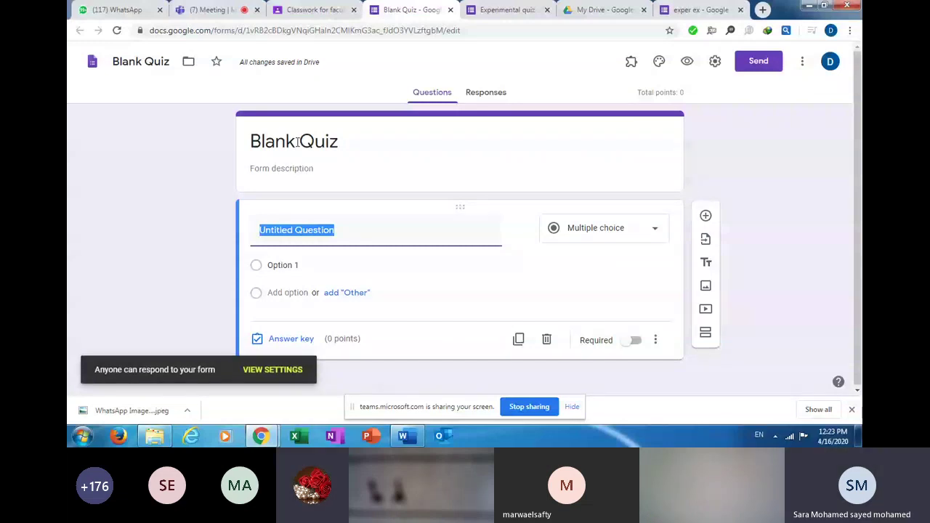
{"action": "left_click_drag", "start_coordinate": [297, 141], "coordinate": [347, 144]}
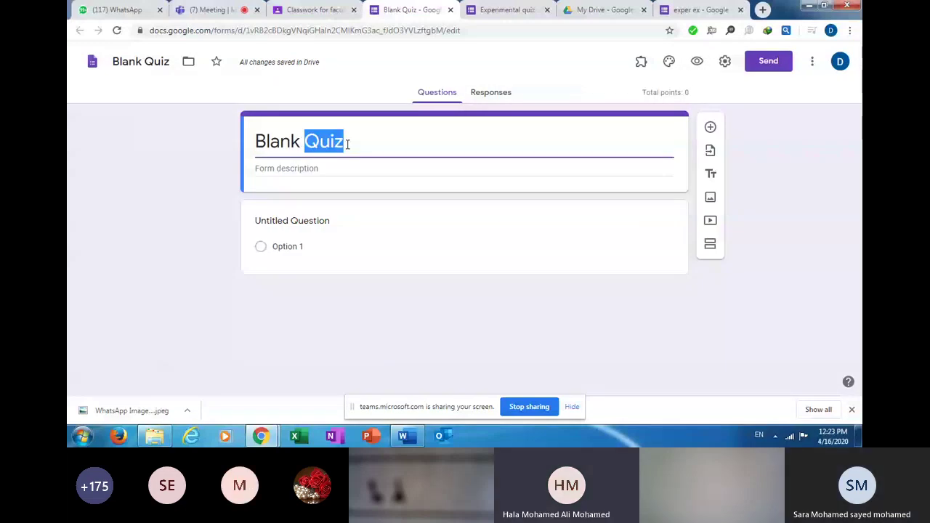
{"action": "left_click_drag", "start_coordinate": [300, 142], "coordinate": [250, 145]}
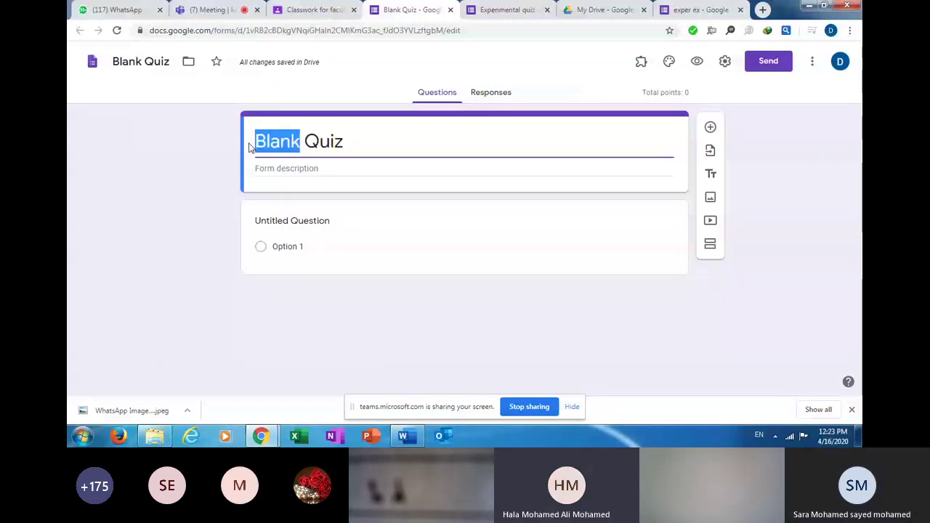
{"action": "type", "text": "wor"}
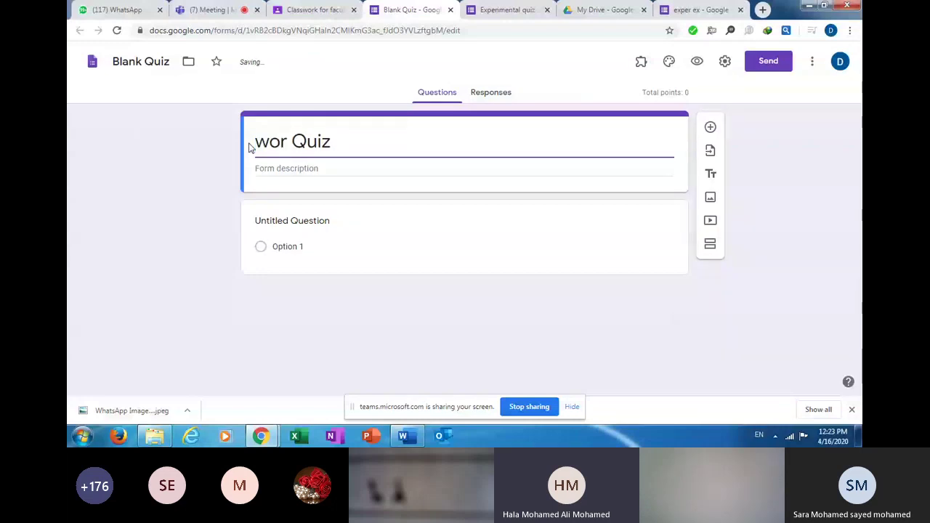
{"action": "type", "text": "k"}
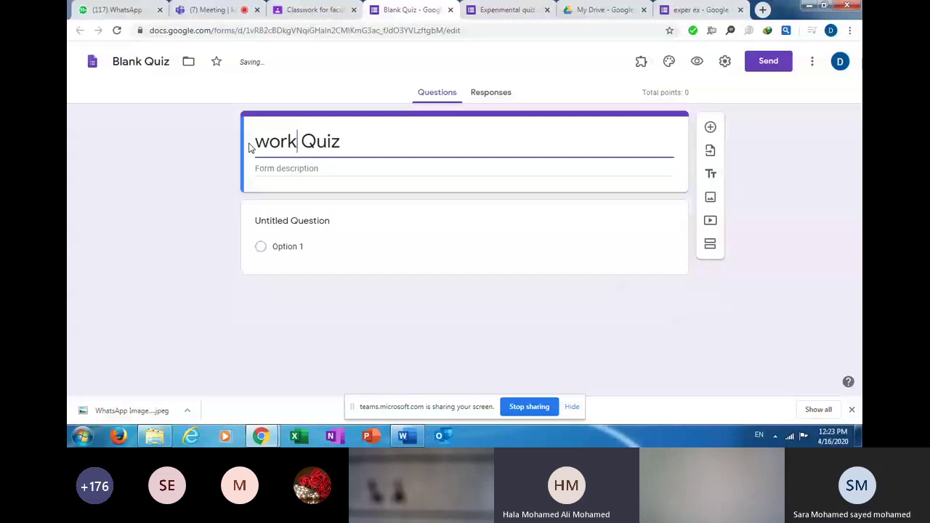
{"action": "type", "text": "shop"}
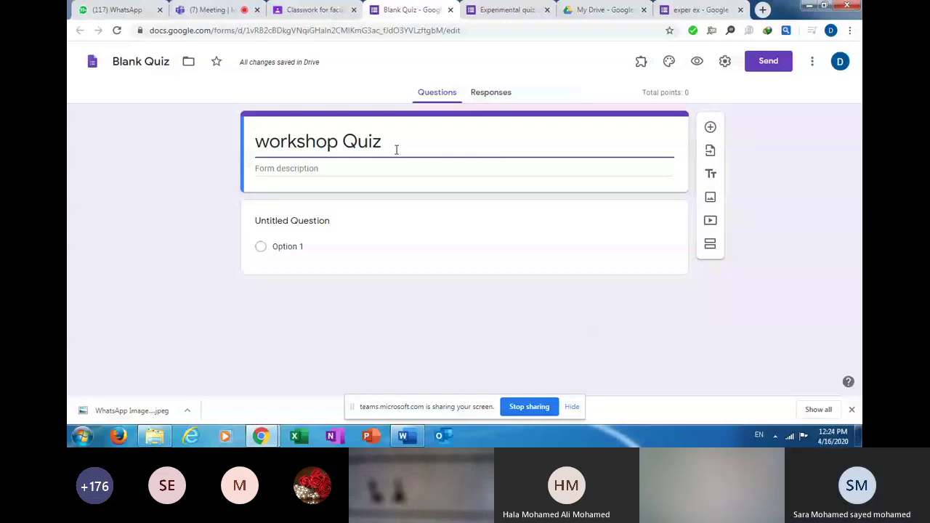
{"action": "left_click_drag", "start_coordinate": [396, 150], "coordinate": [256, 141]}
{"action": "key", "text": "ctrl+c"}
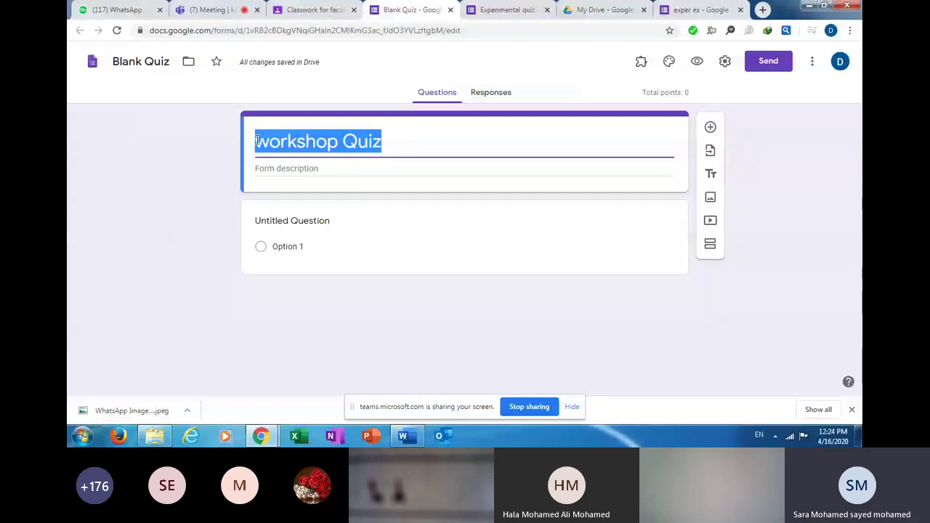
Paste 'workshop Quiz' over the form's 'Blank Quiz' file name.
{"action": "left_click_drag", "start_coordinate": [170, 62], "coordinate": [125, 63]}
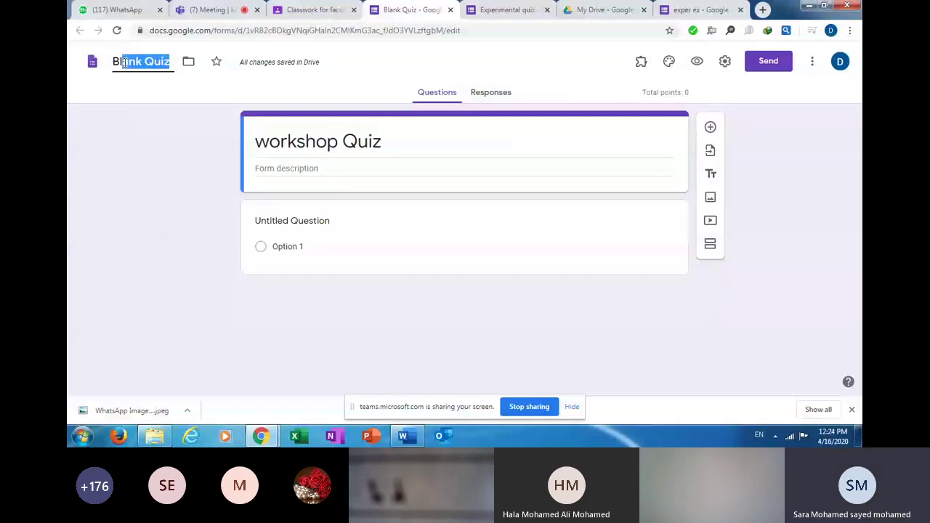
{"action": "left_click_drag", "start_coordinate": [125, 64], "coordinate": [113, 64]}
{"action": "key", "text": "ctrl+v"}
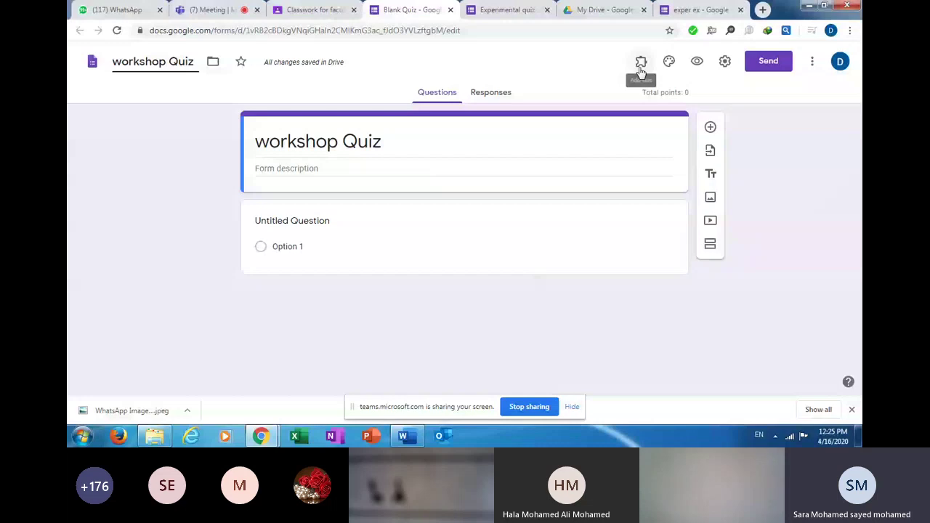
Check the formLimiter add-on is installed, then bring up the More options menu again.
{"action": "left_click", "coordinate": [813, 62]}
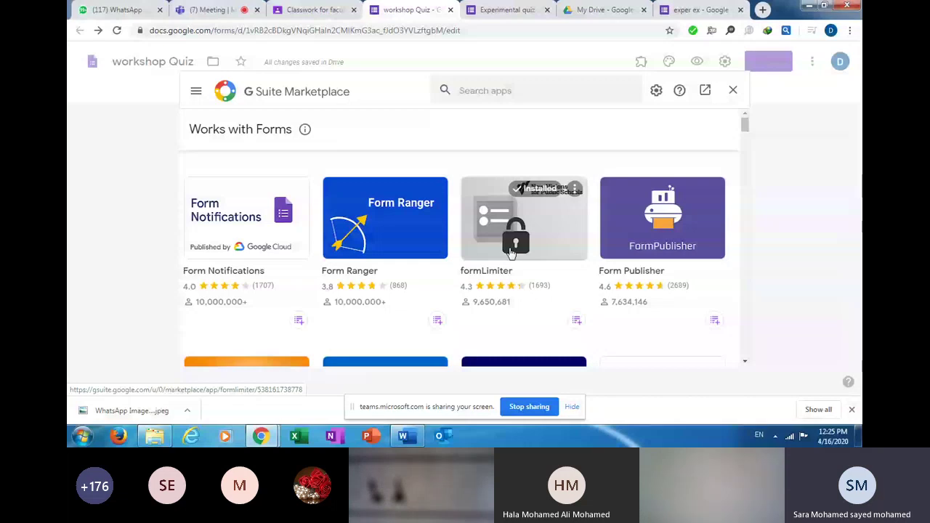
{"action": "left_click", "coordinate": [511, 253]}
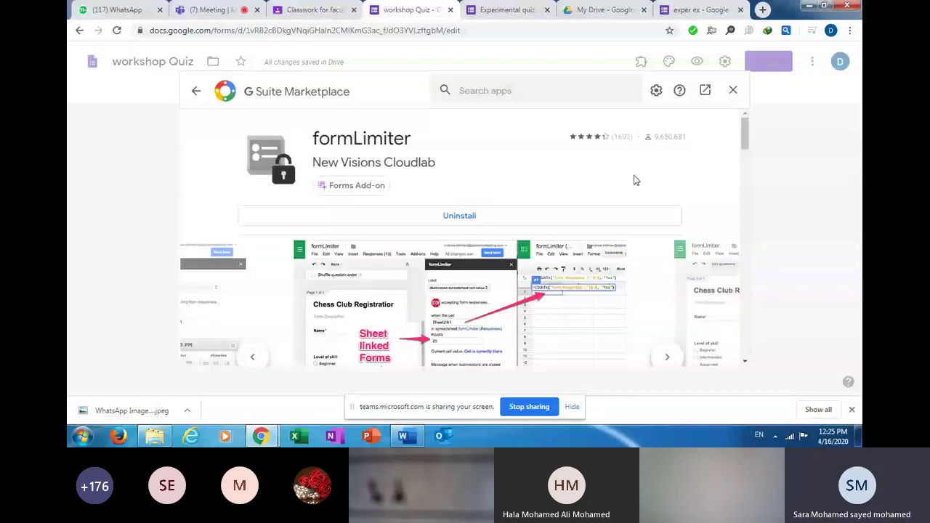
{"action": "key", "text": "Escape"}
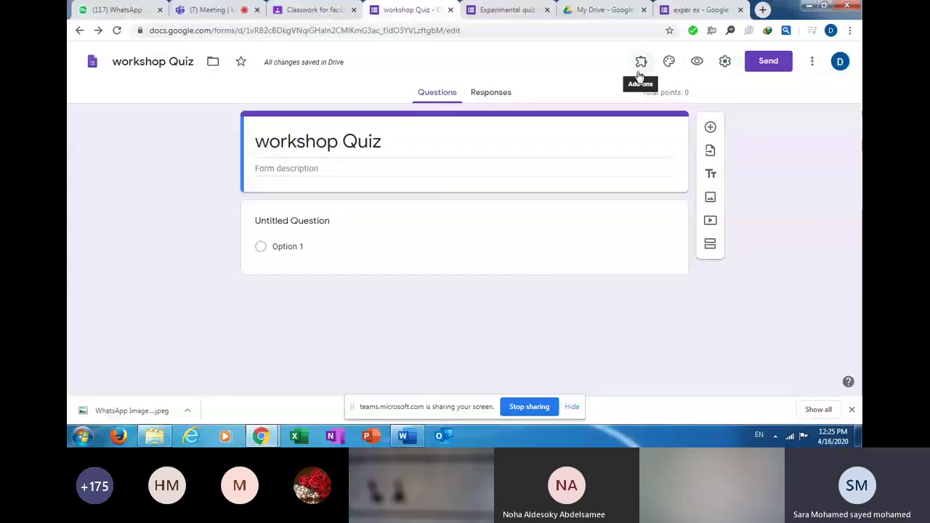
{"action": "left_click", "coordinate": [811, 62]}
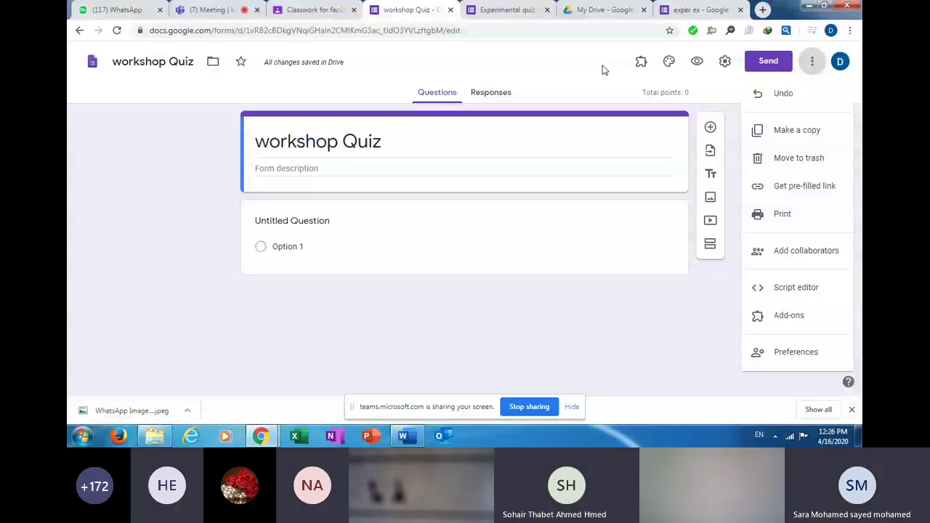
Close the workshop Quiz browser tab to get back to the Classroom assignment.
{"action": "left_click", "coordinate": [451, 11]}
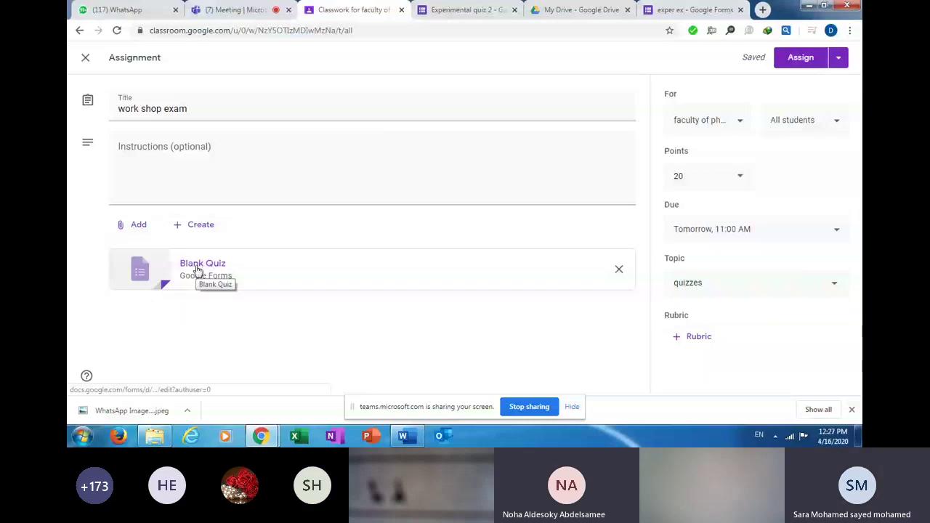
Reopen the attached quiz form and delete its Untitled Question card.
{"action": "left_click", "coordinate": [196, 267]}
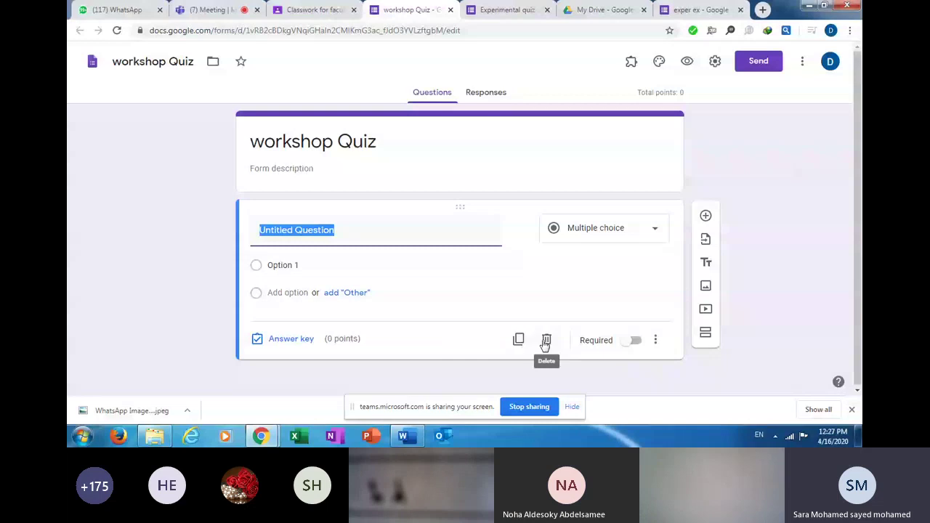
{"action": "left_click", "coordinate": [545, 342]}
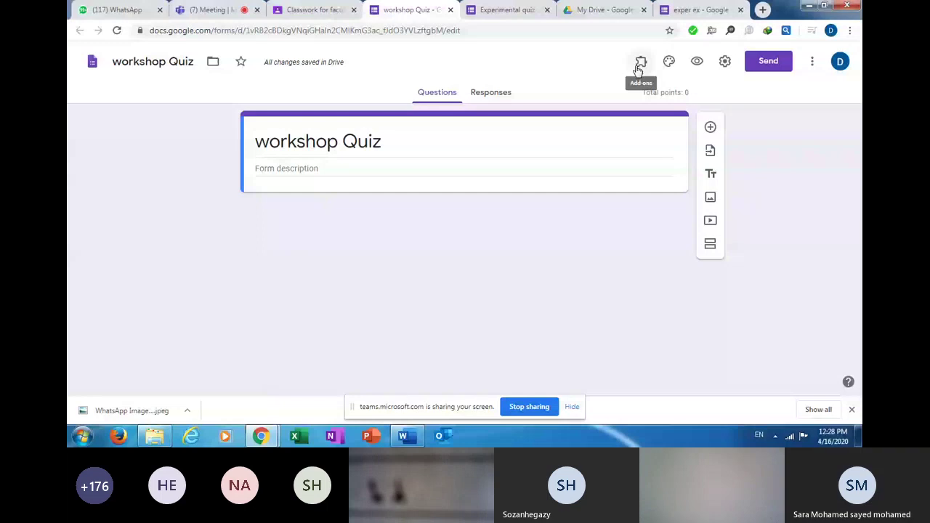
{"action": "left_click", "coordinate": [814, 63]}
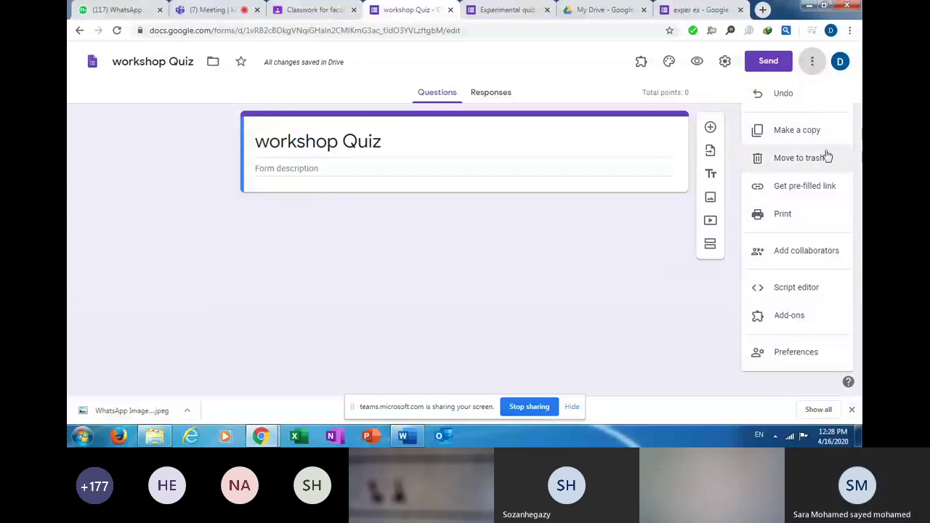
{"action": "left_click", "coordinate": [834, 321]}
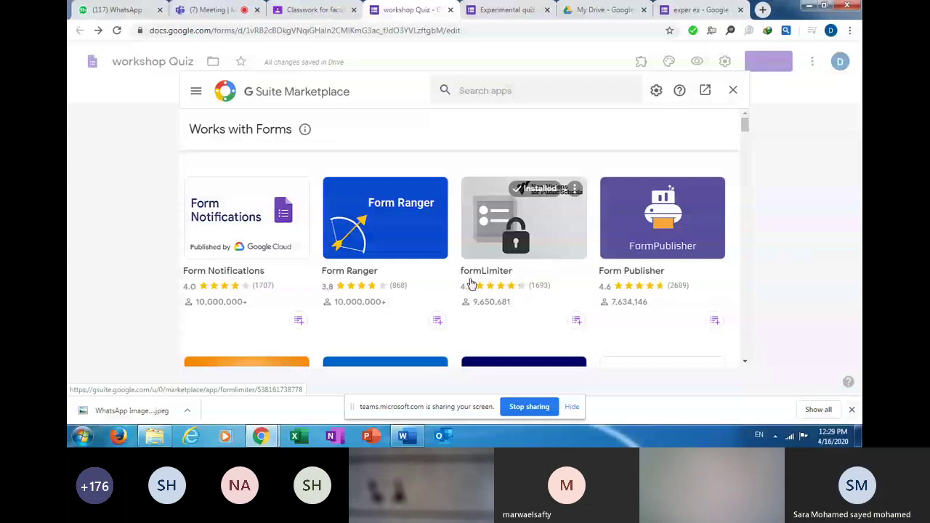
{"action": "left_click", "coordinate": [516, 245]}
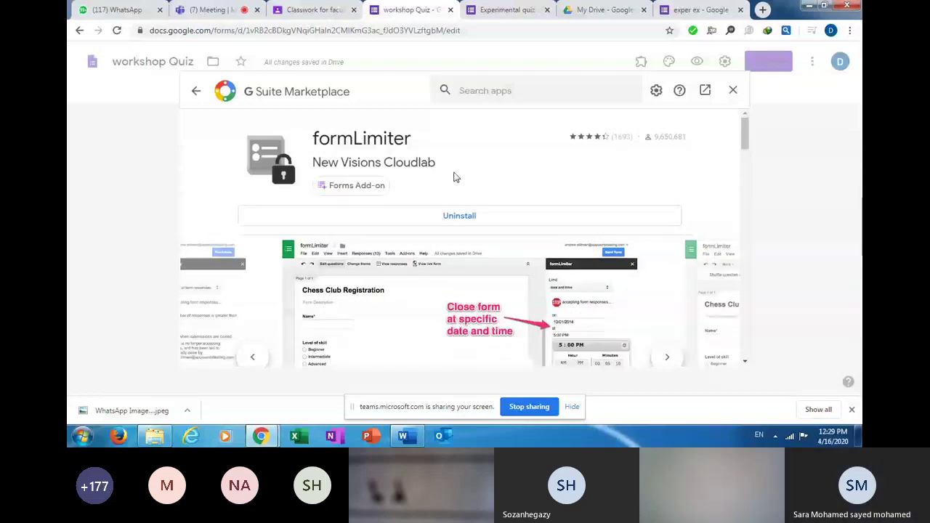
{"action": "left_click", "coordinate": [732, 92]}
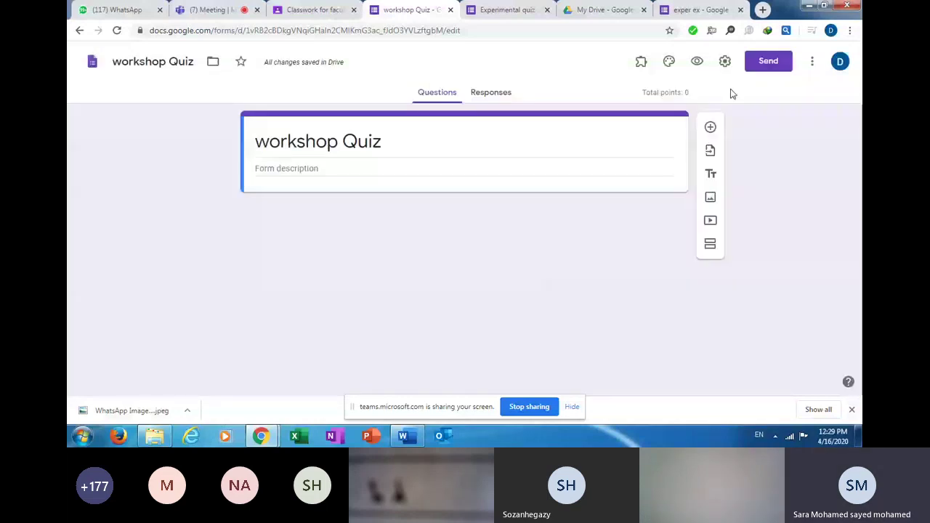
Open the formLimiter add-on popup and dismiss it.
{"action": "left_click", "coordinate": [641, 64]}
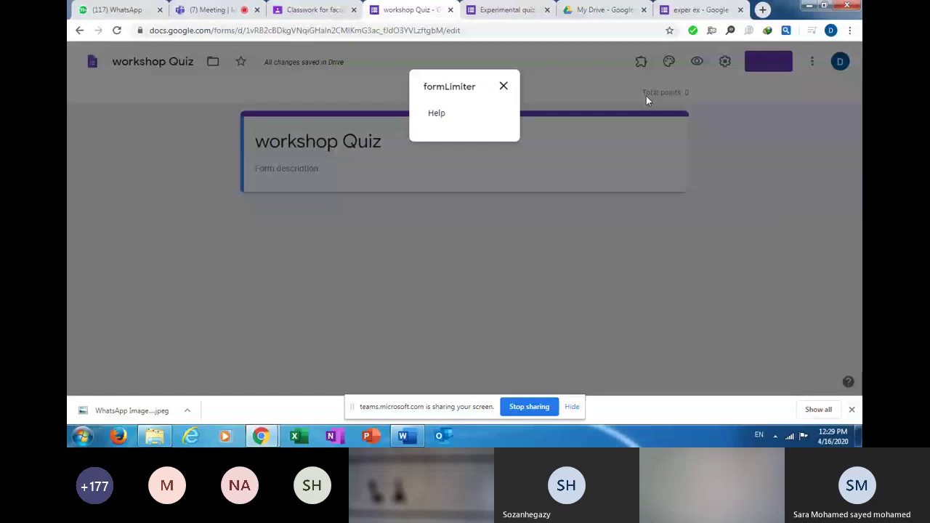
{"action": "double_click", "coordinate": [501, 90]}
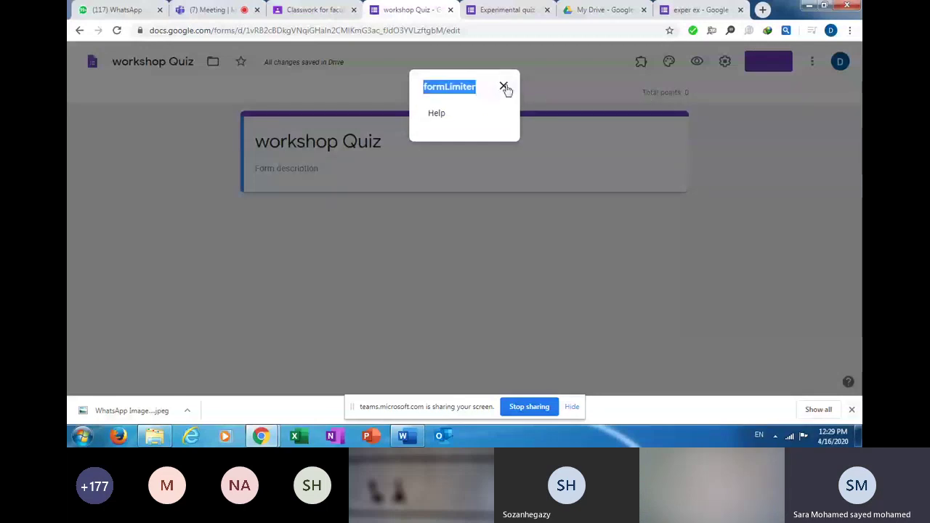
{"action": "left_click", "coordinate": [504, 87]}
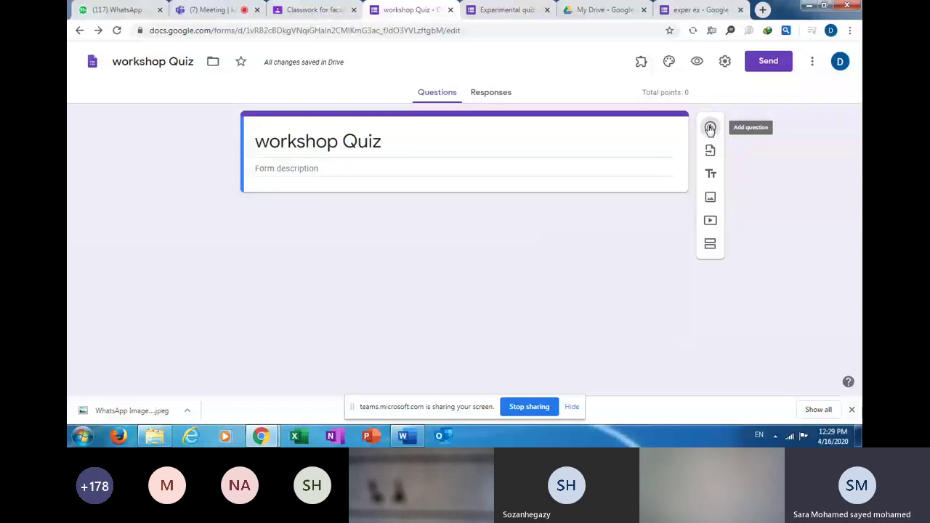
Add a new blank question, then view and close the formLimiter help.
{"action": "left_click", "coordinate": [710, 129]}
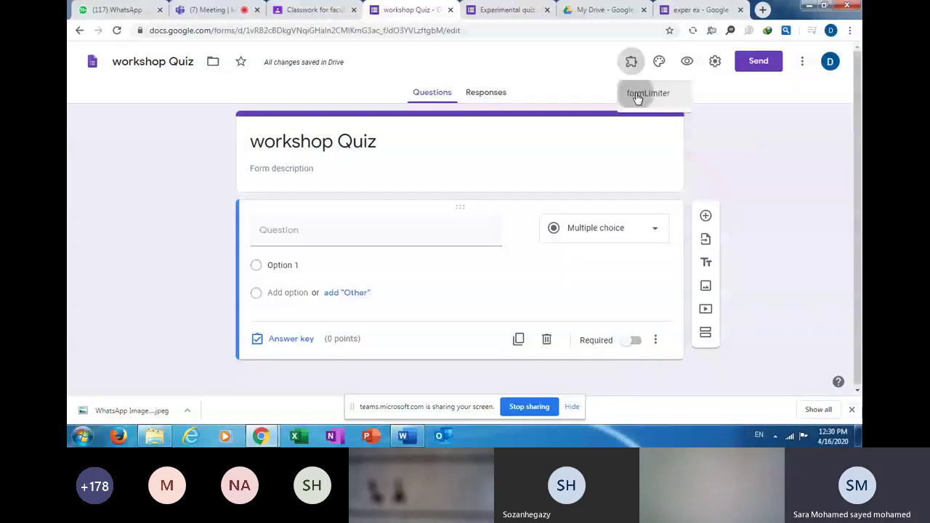
{"action": "left_click", "coordinate": [636, 96]}
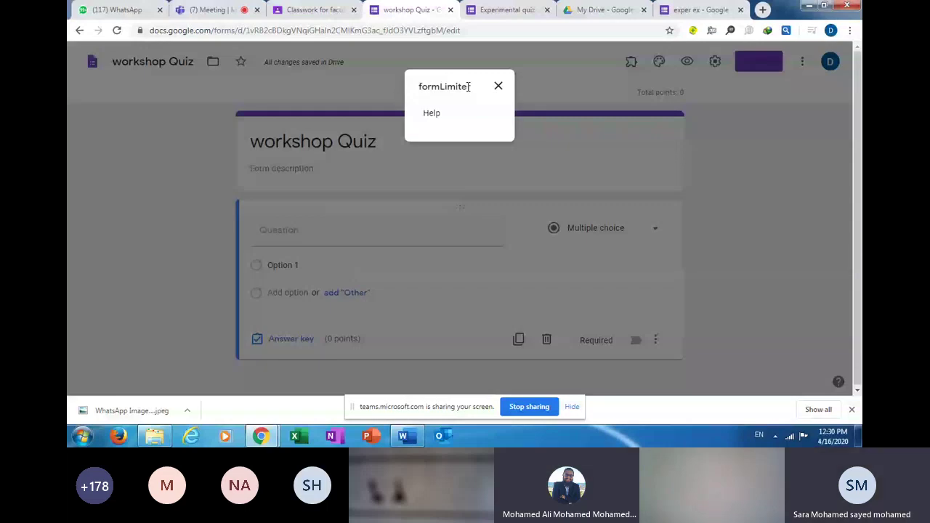
{"action": "double_click", "coordinate": [469, 87]}
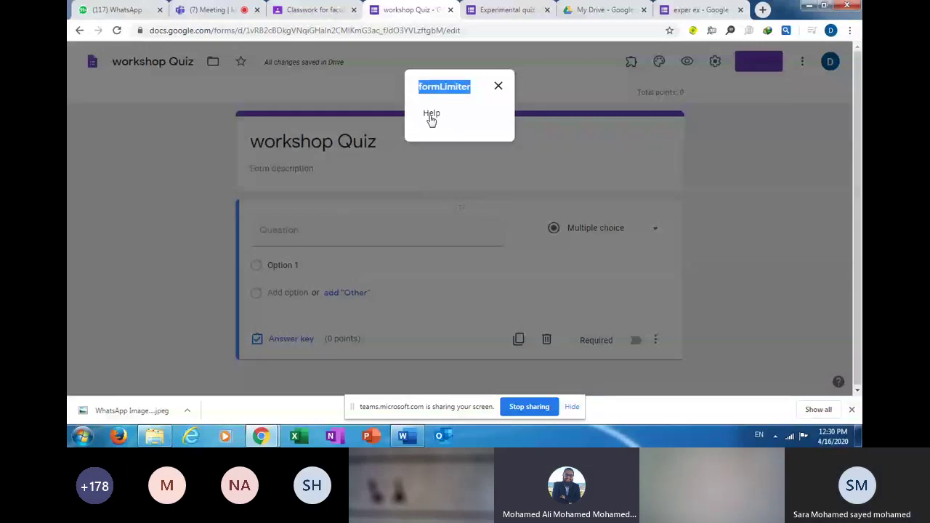
{"action": "left_click", "coordinate": [431, 115]}
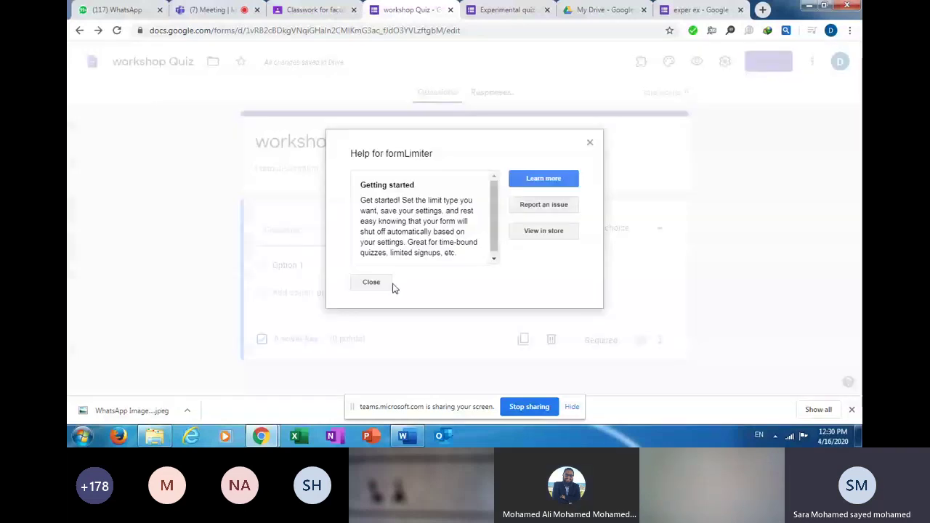
{"action": "left_click", "coordinate": [372, 282]}
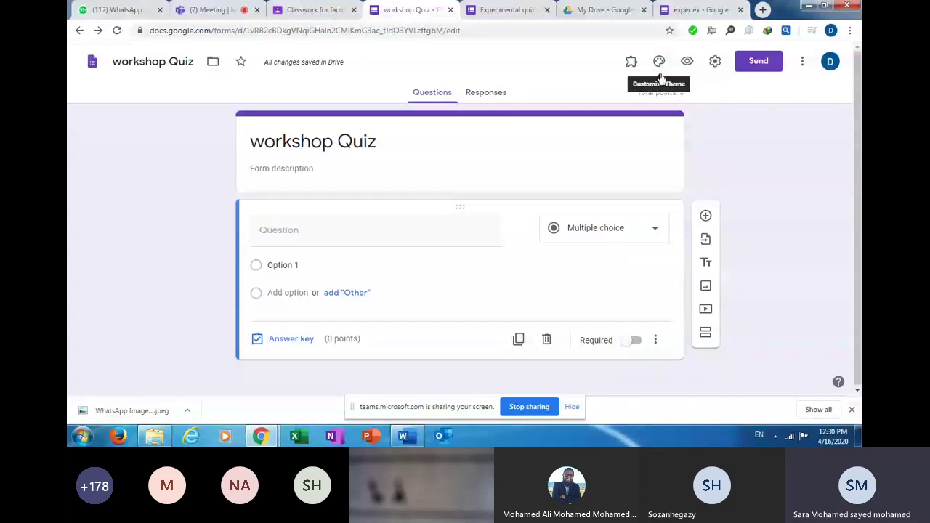
Switch the form theme colour to green and bring up the header image choices.
{"action": "left_click", "coordinate": [659, 62]}
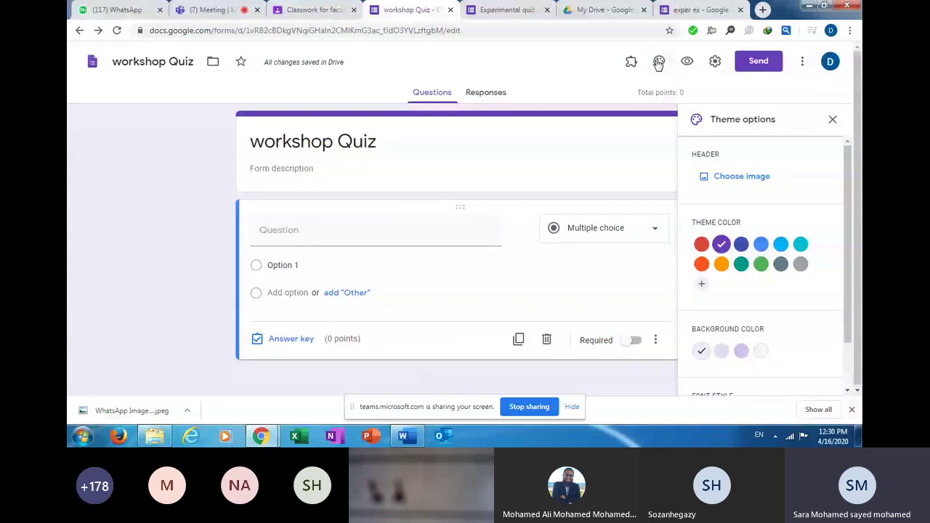
{"action": "left_click", "coordinate": [760, 264]}
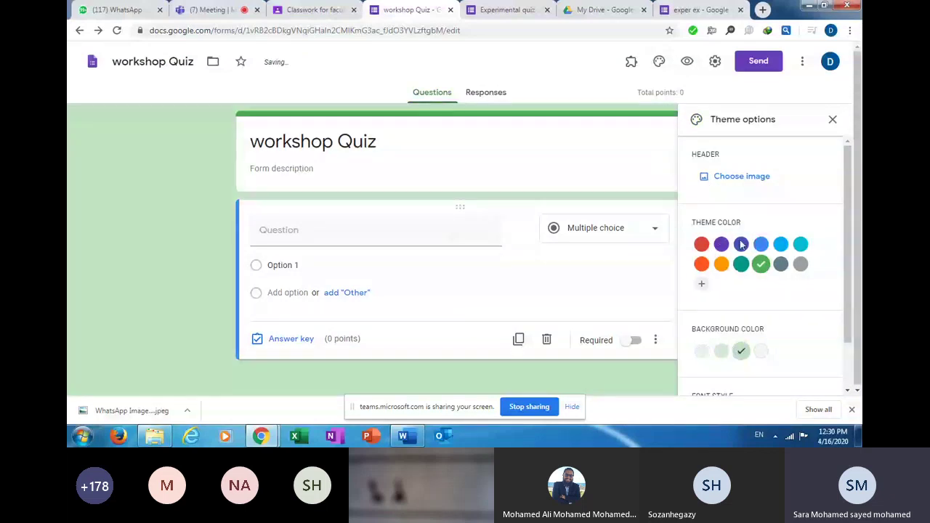
{"action": "left_click", "coordinate": [748, 178]}
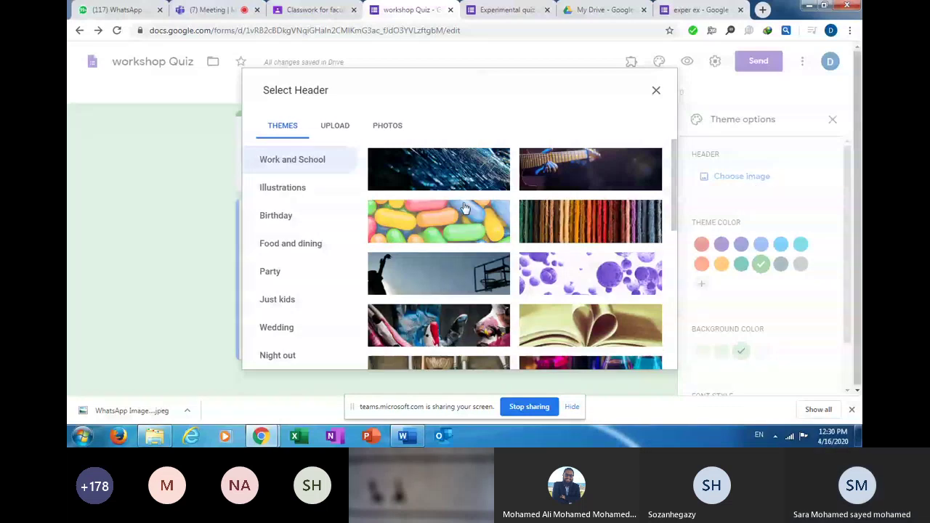
Upload the desktop WhatsApp image as the quiz header, then preview the form.
{"action": "left_click", "coordinate": [335, 125]}
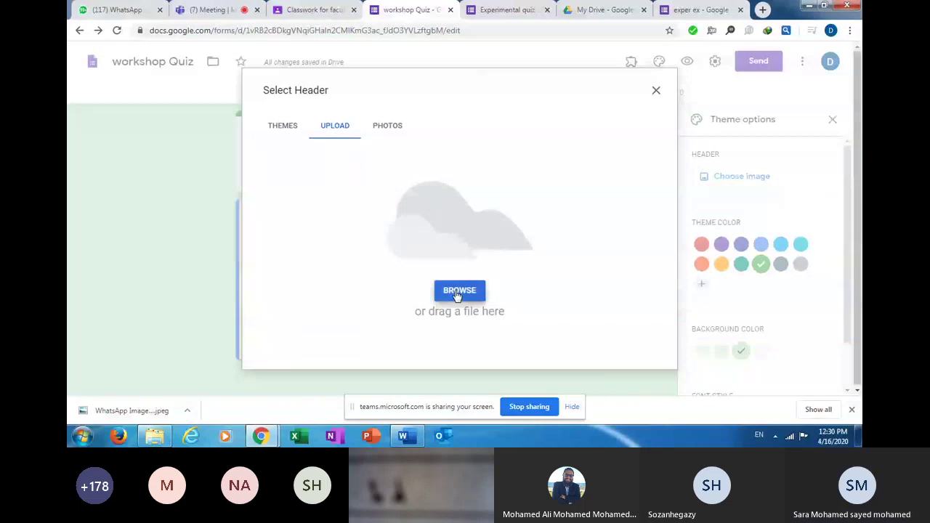
{"action": "left_click", "coordinate": [458, 291]}
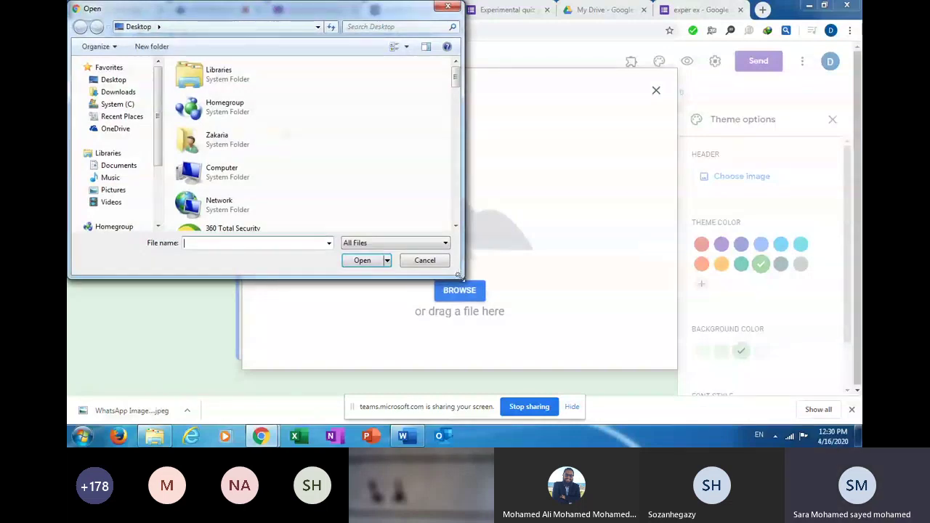
{"action": "left_click_drag", "start_coordinate": [456, 77], "coordinate": [458, 207]}
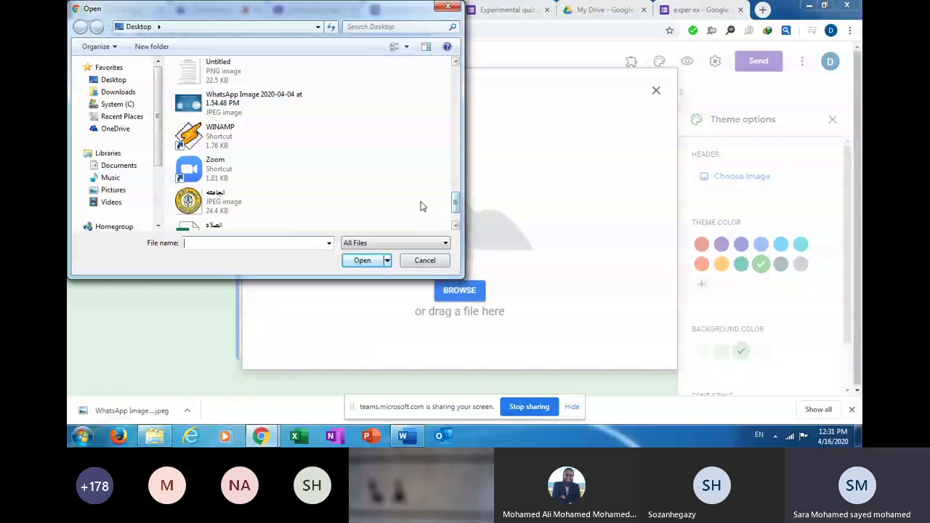
{"action": "left_click", "coordinate": [269, 106]}
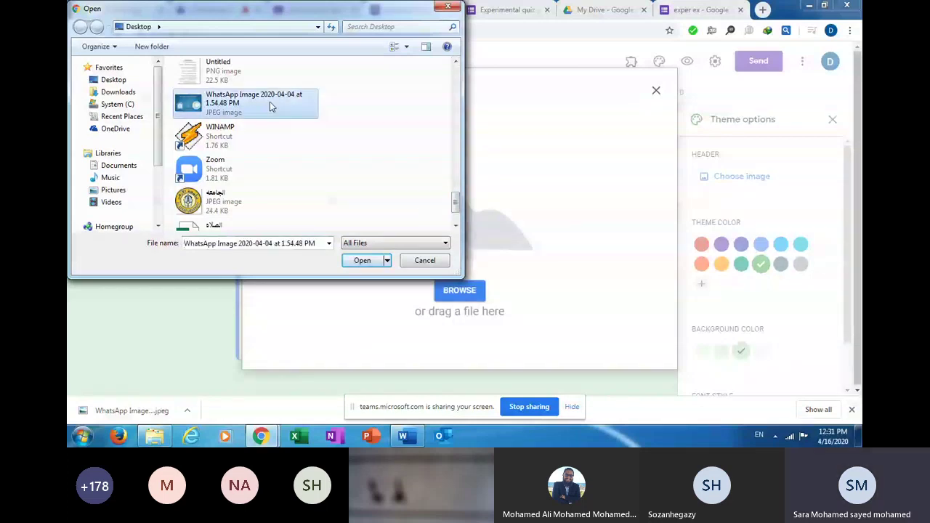
{"action": "left_click", "coordinate": [356, 260]}
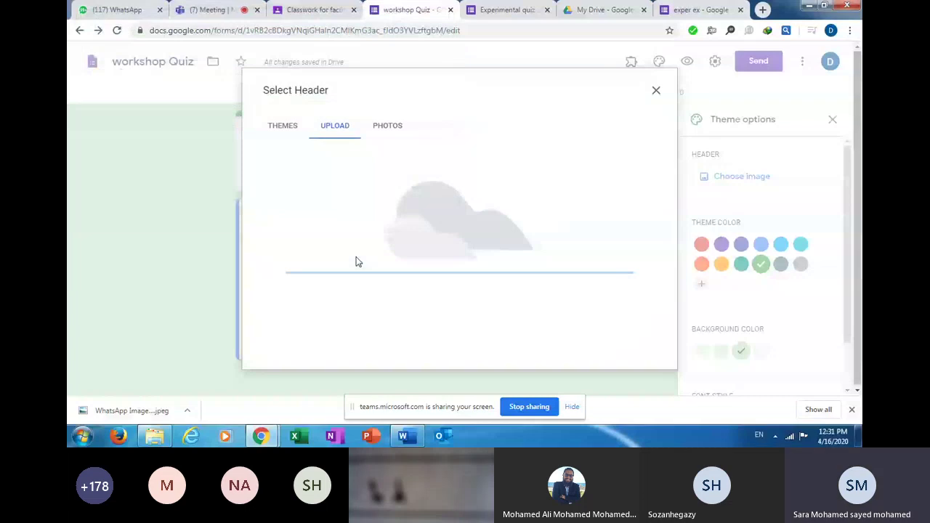
{"action": "left_click", "coordinate": [634, 342]}
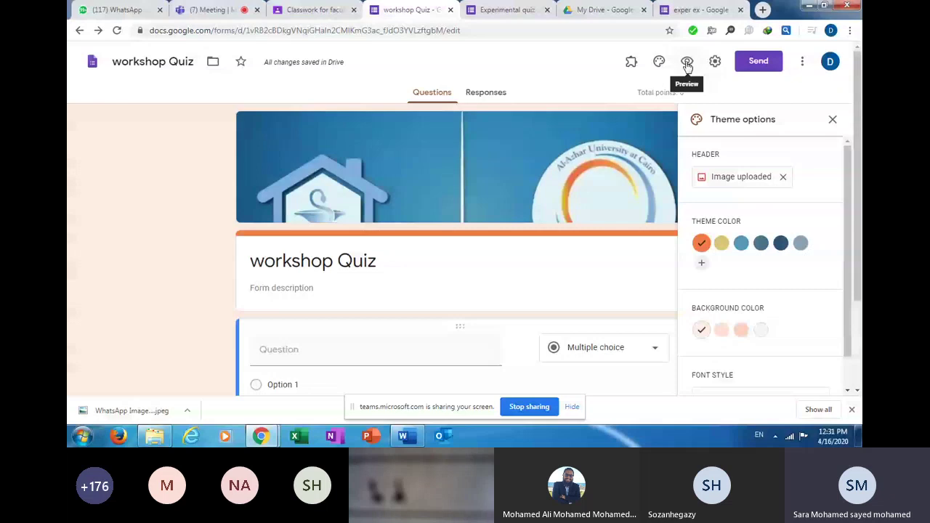
{"action": "left_click", "coordinate": [687, 64]}
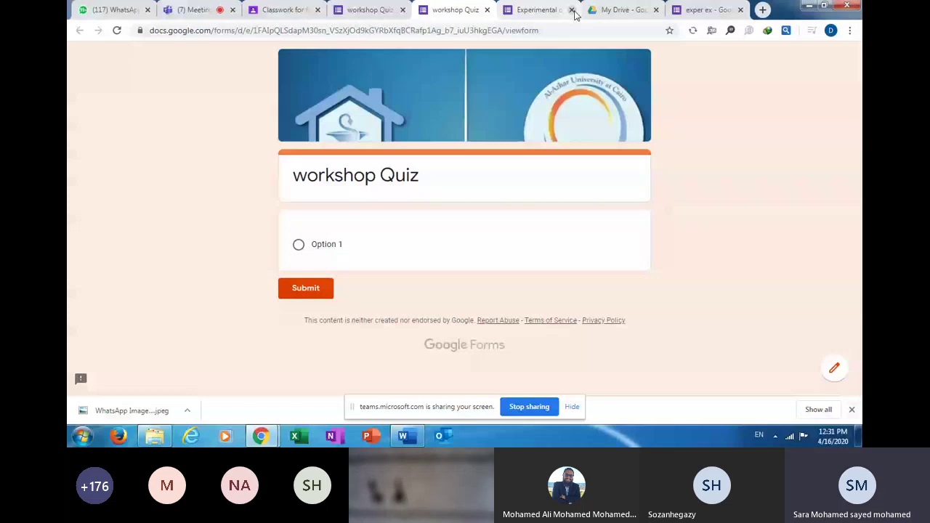
Close the workshop Quiz preview and return to the form editor.
{"action": "key", "text": "ctrl+w"}
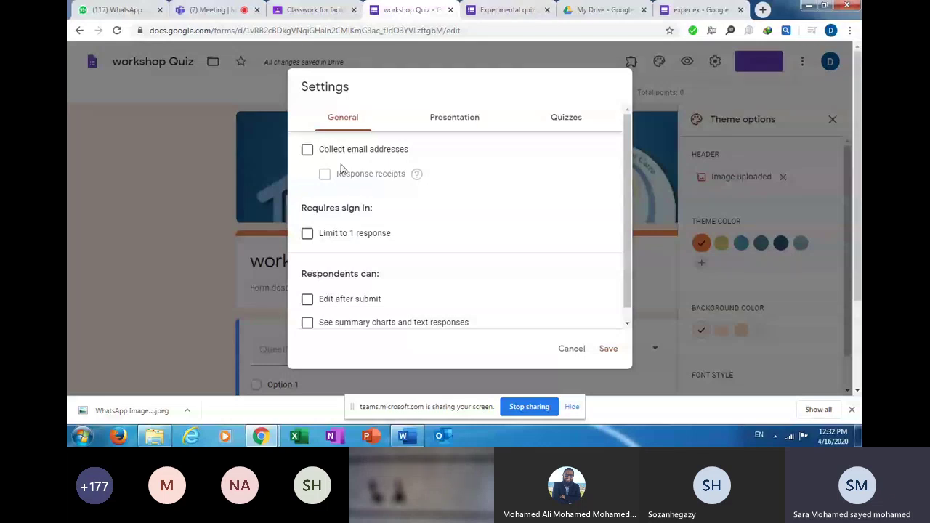
Turn on Collect email addresses and Limit to 1 response in General settings.
{"action": "left_click", "coordinate": [307, 150]}
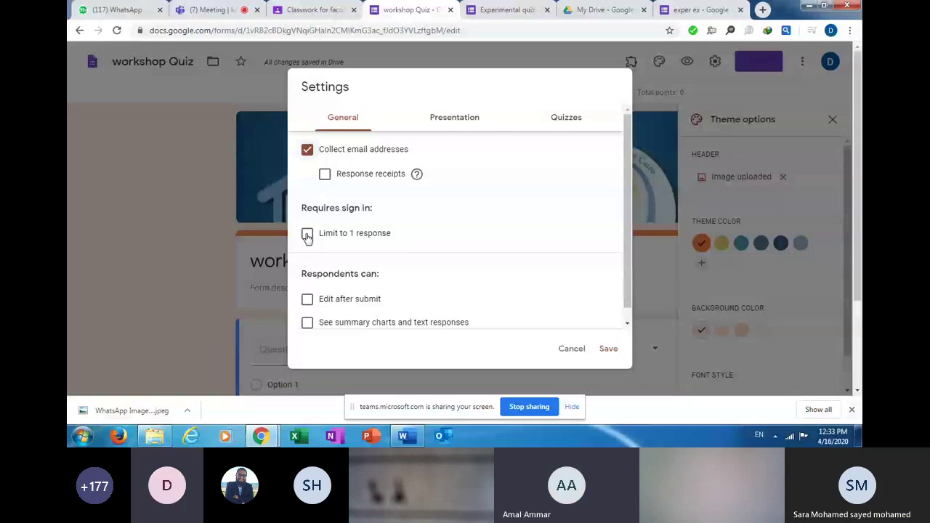
{"action": "left_click", "coordinate": [307, 234]}
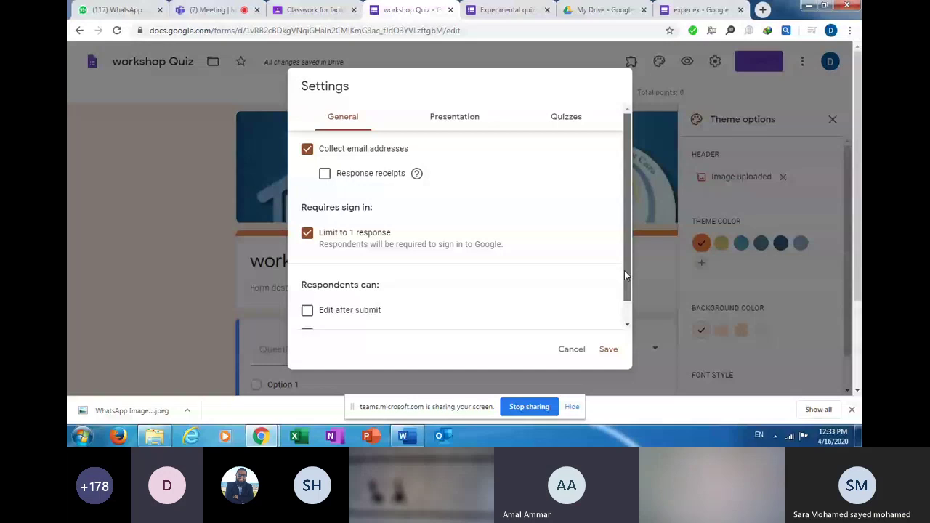
{"action": "left_click_drag", "start_coordinate": [624, 276], "coordinate": [589, 291]}
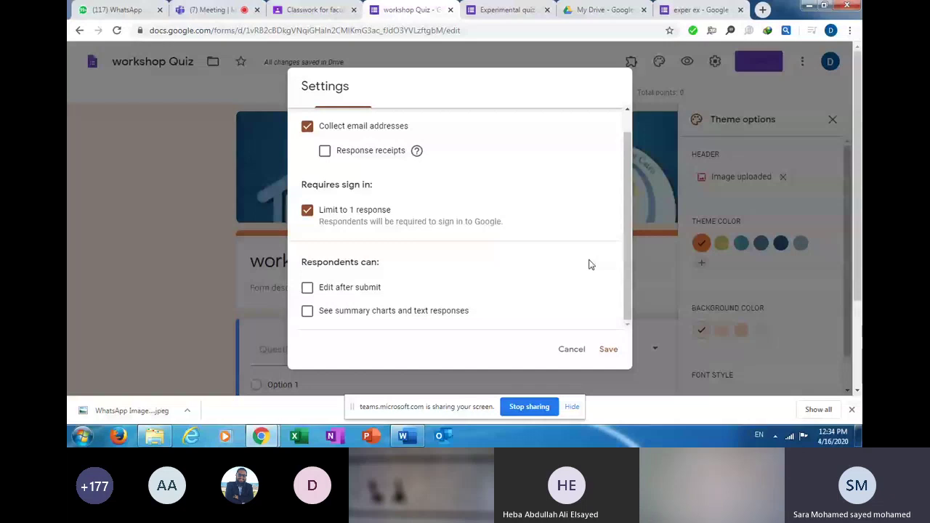
Dismiss the Settings dialog without saving the changes.
{"action": "key", "text": "Escape"}
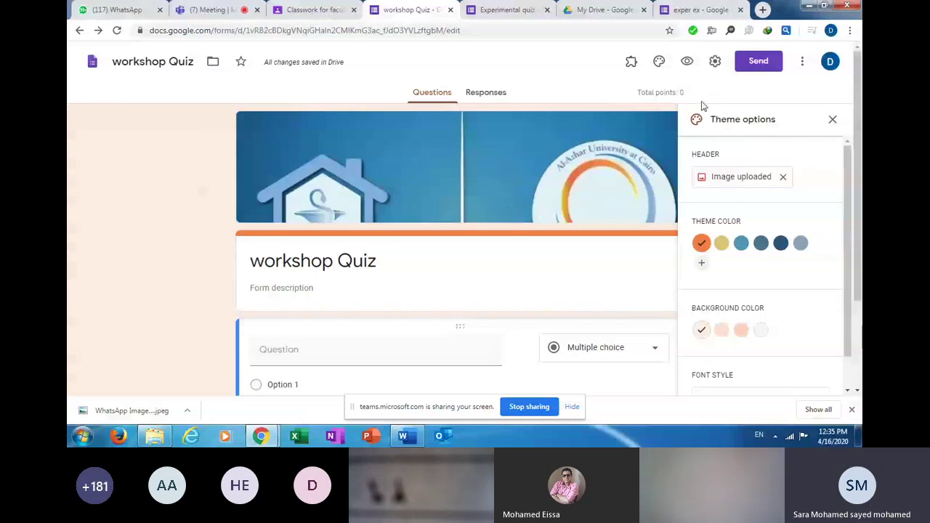
Reopen the form settings and enable Collect email addresses.
{"action": "left_click", "coordinate": [716, 64]}
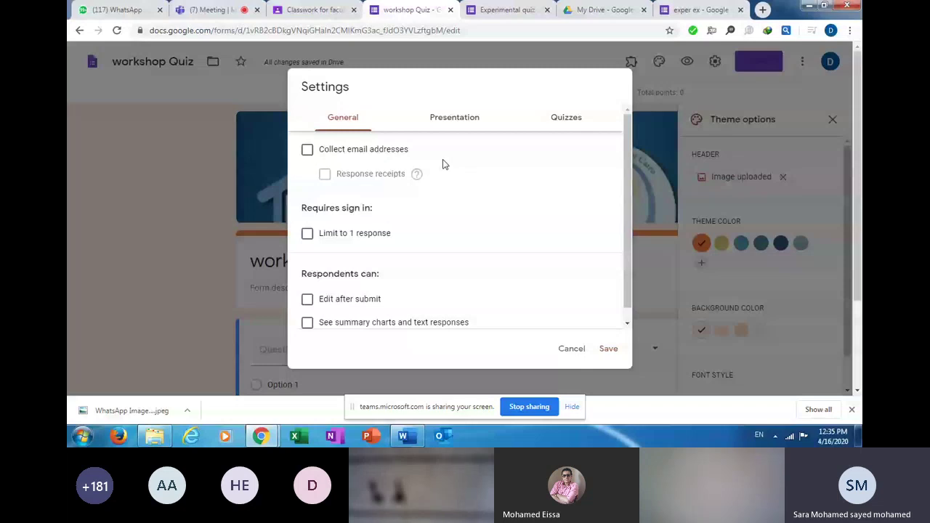
{"action": "left_click", "coordinate": [307, 151]}
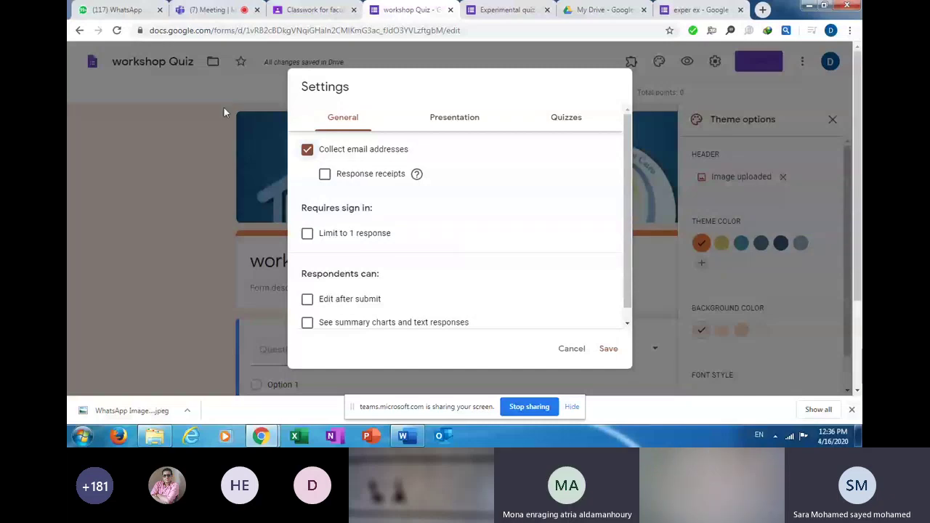
{"action": "key", "text": "ctrl+2"}
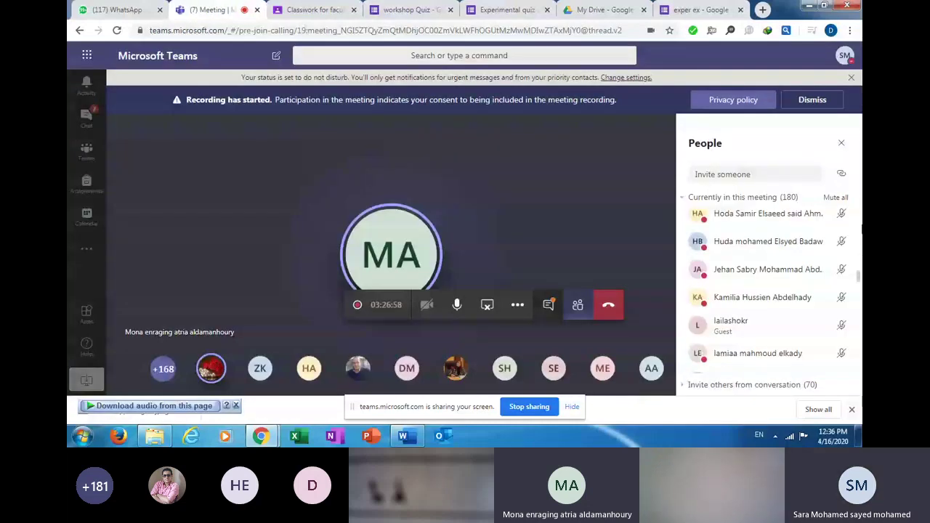
{"action": "left_click", "coordinate": [835, 198]}
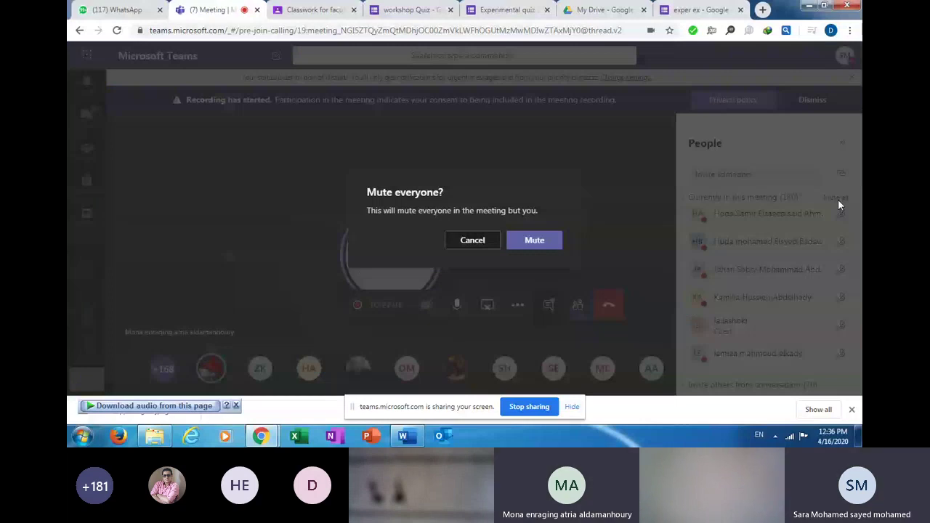
{"action": "left_click", "coordinate": [534, 240]}
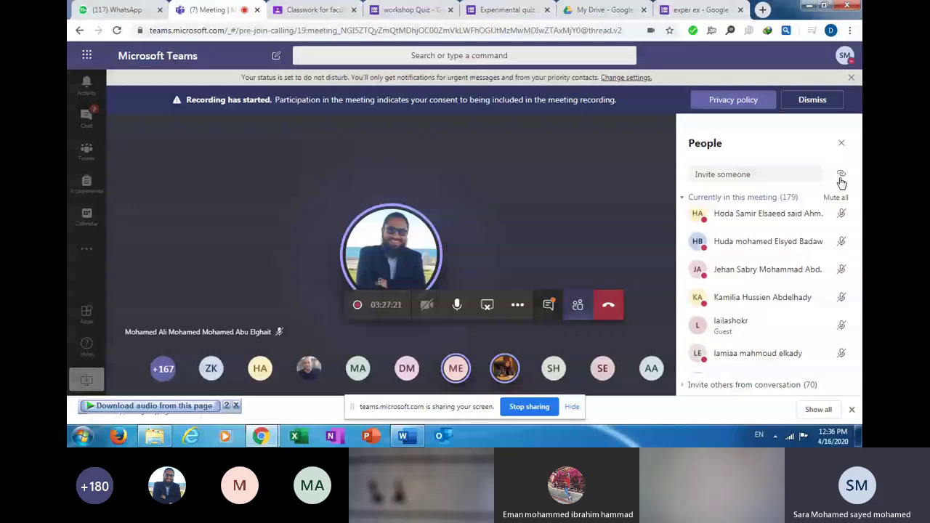
{"action": "left_click", "coordinate": [387, 13]}
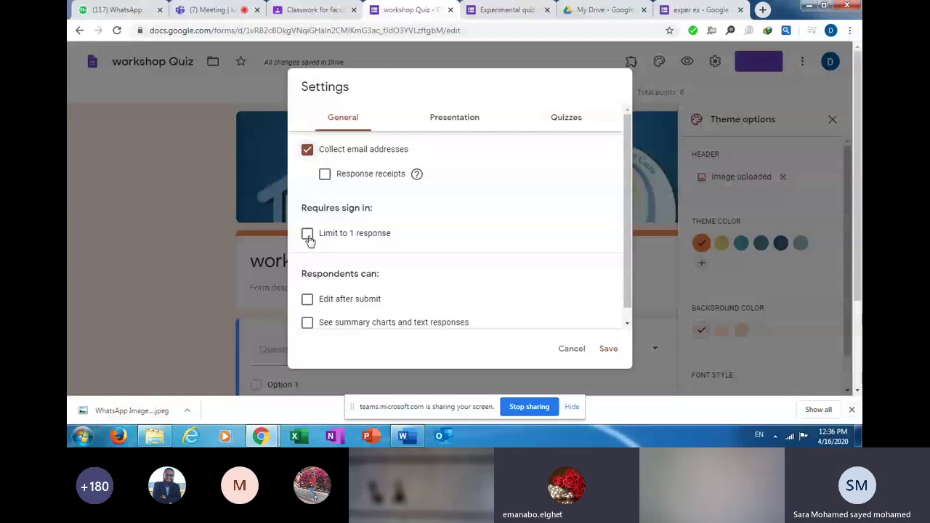
Enable Limit to 1 response, then switch to the Presentation settings.
{"action": "left_click", "coordinate": [307, 234]}
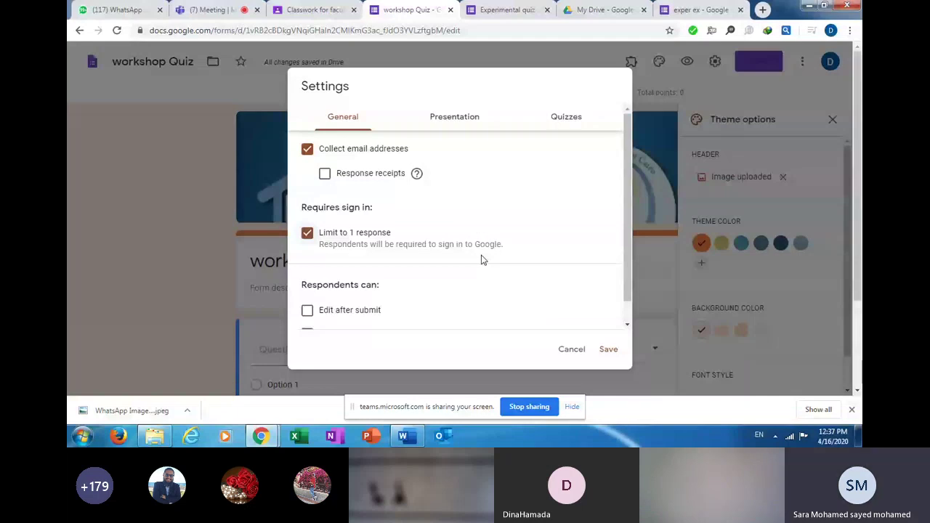
{"action": "scroll", "coordinate": [632, 304], "scroll_direction": "down", "scroll_amount": 1}
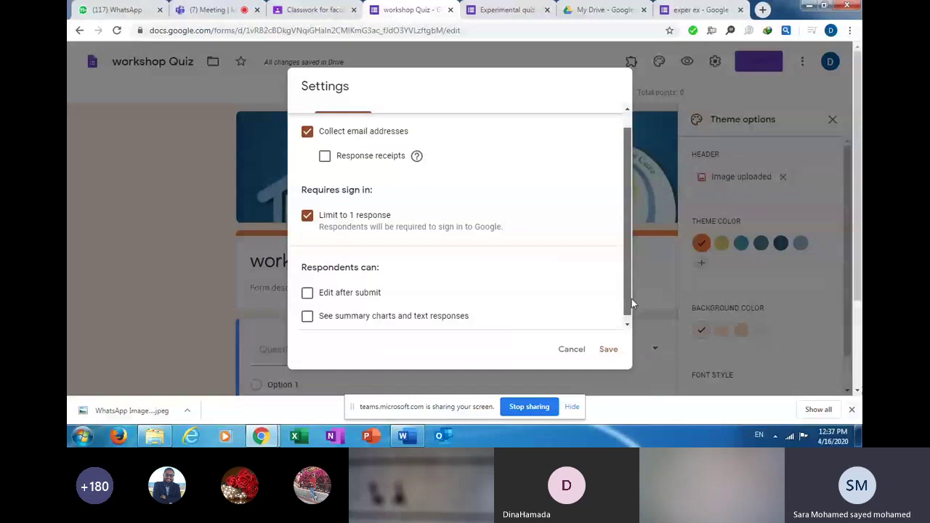
{"action": "scroll", "coordinate": [631, 303], "scroll_direction": "down", "scroll_amount": 1}
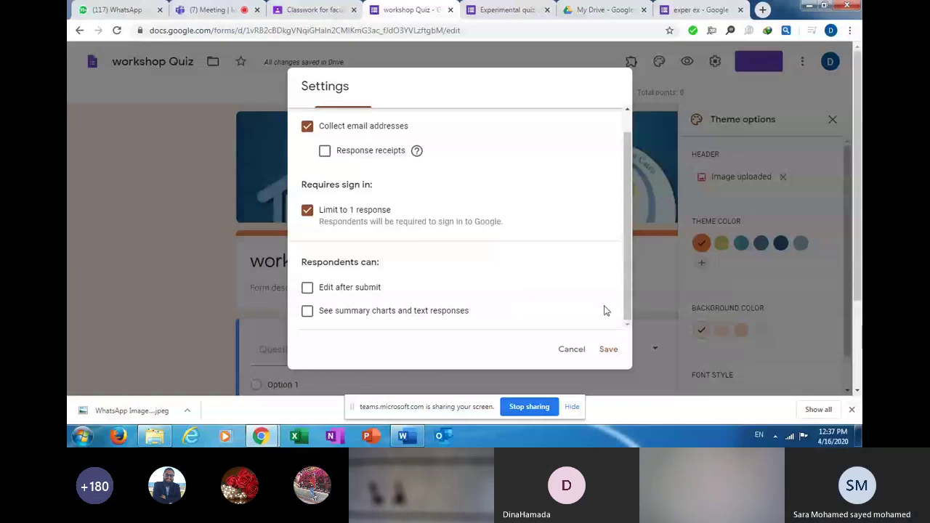
{"action": "scroll", "coordinate": [490, 144], "scroll_direction": "up", "scroll_amount": 1}
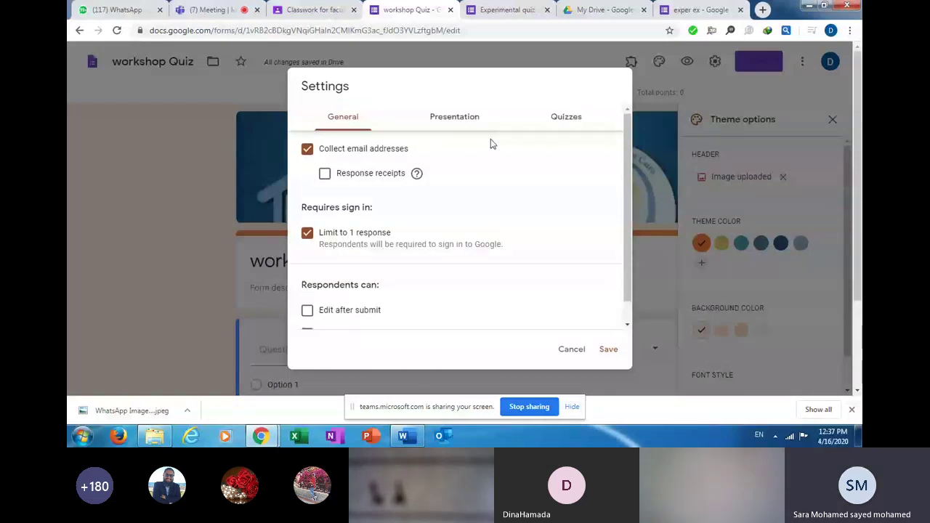
{"action": "left_click", "coordinate": [452, 119]}
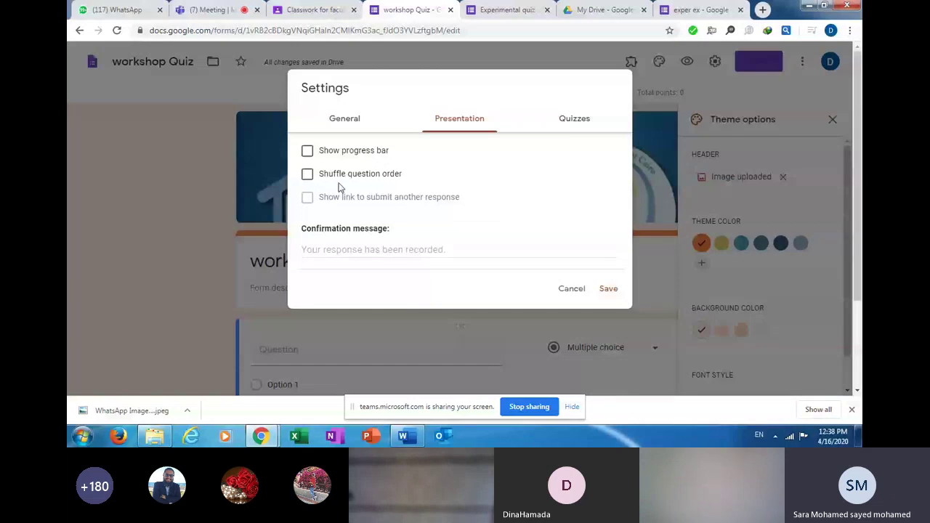
Turn on Shuffle question order, leaving the progress bar off.
{"action": "left_click", "coordinate": [307, 177]}
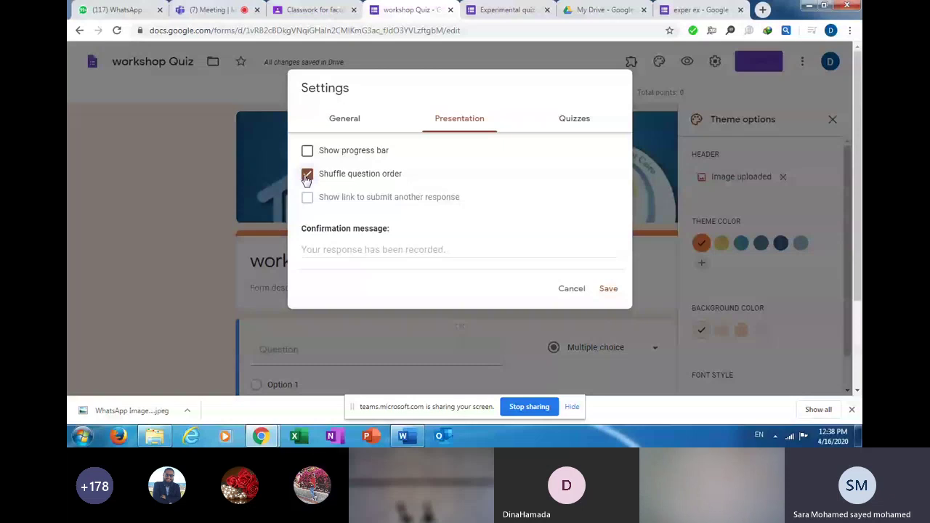
{"action": "left_click", "coordinate": [350, 249]}
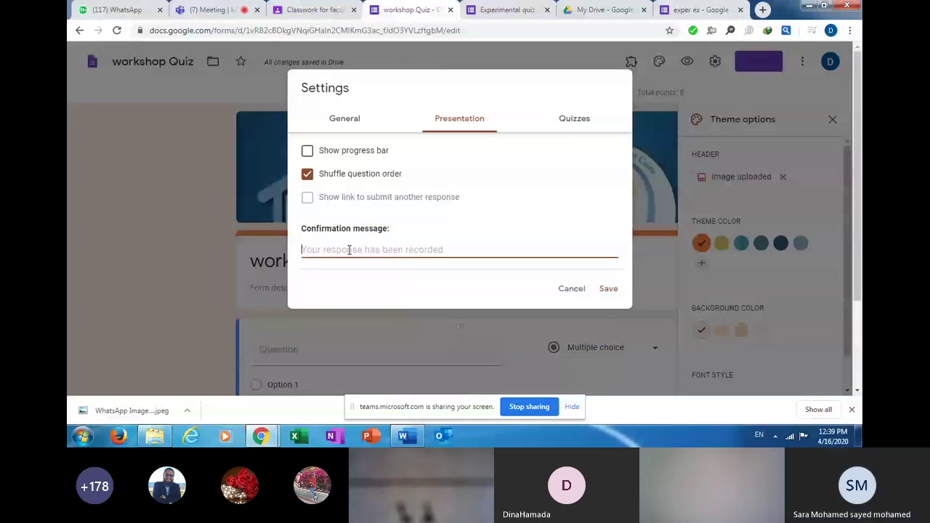
Enter the Arabic confirmation message 'تم ارسال الامتحان بنجاح'.
{"action": "key", "text": "alt+shift"}
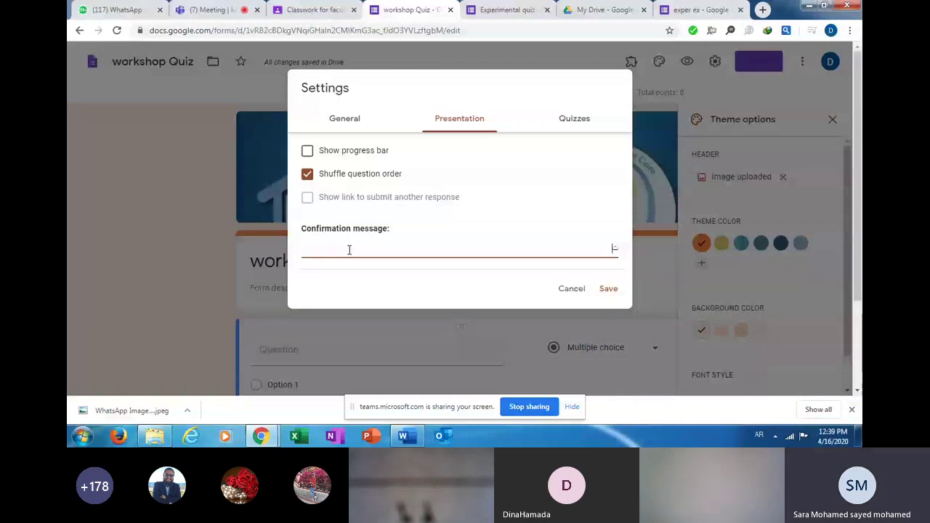
{"action": "type", "text": "تم ارسال الامتح"}
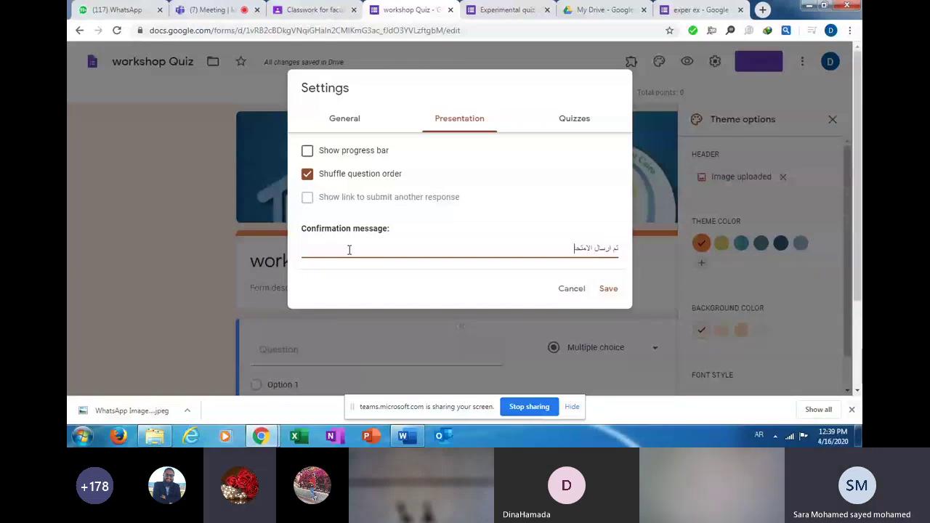
{"action": "type", "text": "ان بنجا"}
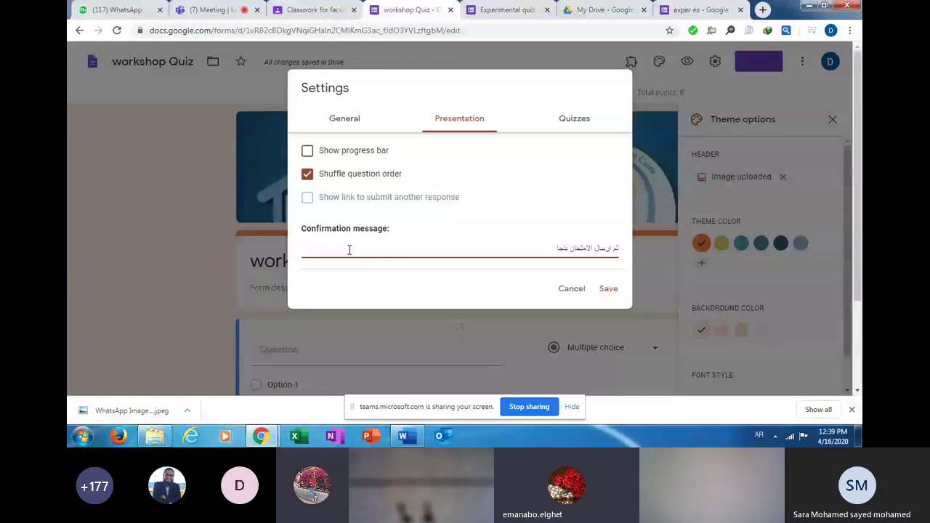
{"action": "type", "text": "ح"}
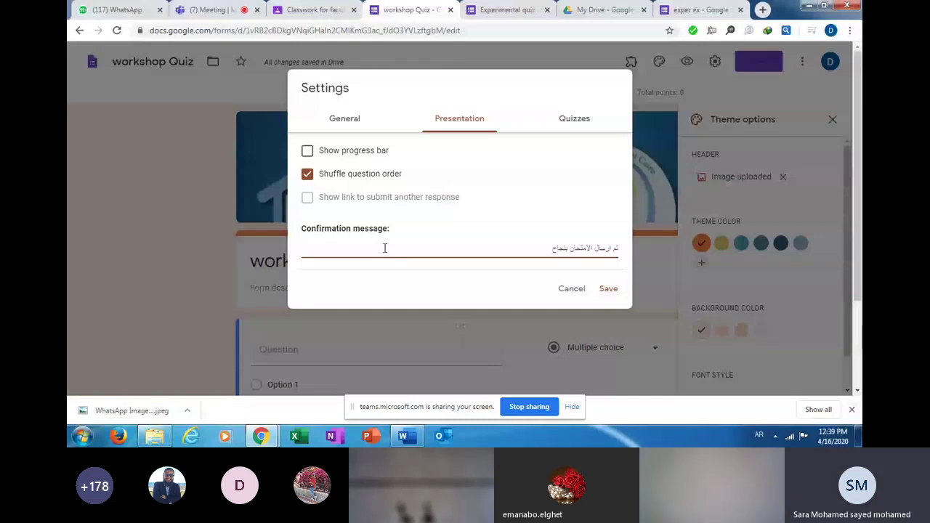
{"action": "left_click", "coordinate": [576, 122]}
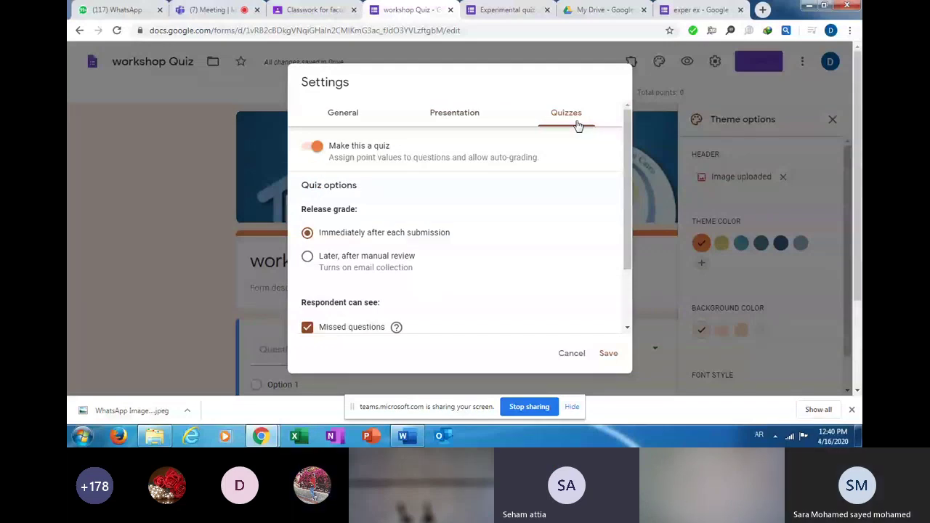
{"action": "left_click", "coordinate": [455, 115]}
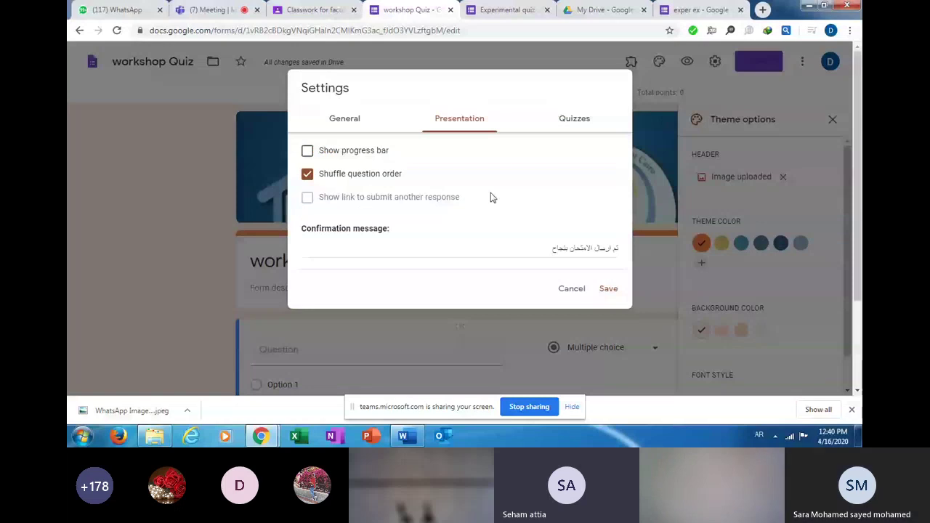
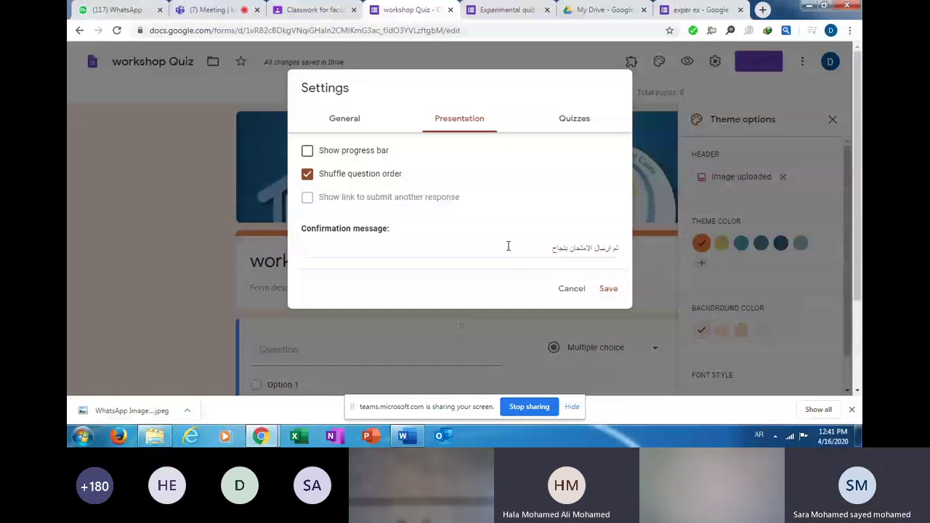
Show the General settings with Collect email addresses and Limit to 1 response.
{"action": "left_click", "coordinate": [352, 127]}
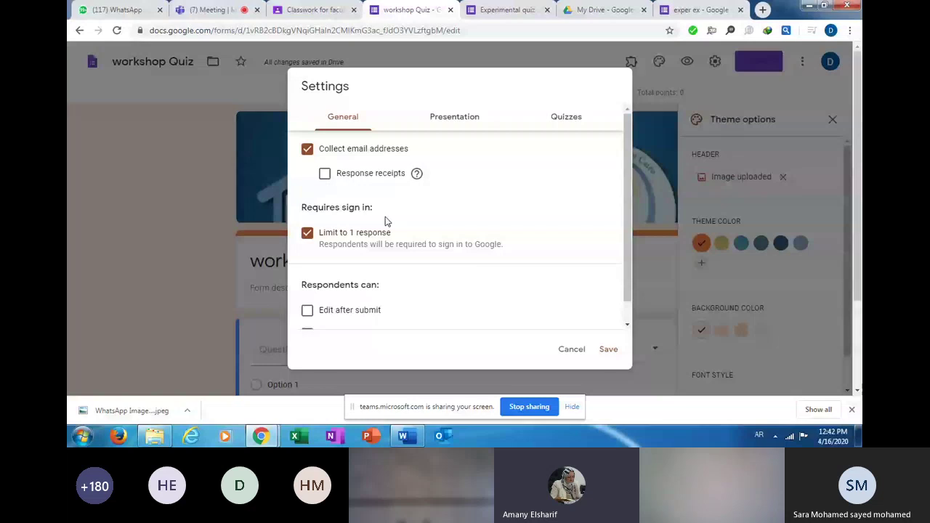
Show the Quizzes settings, where Make this a quiz is on and grades release immediately.
{"action": "left_click", "coordinate": [563, 124]}
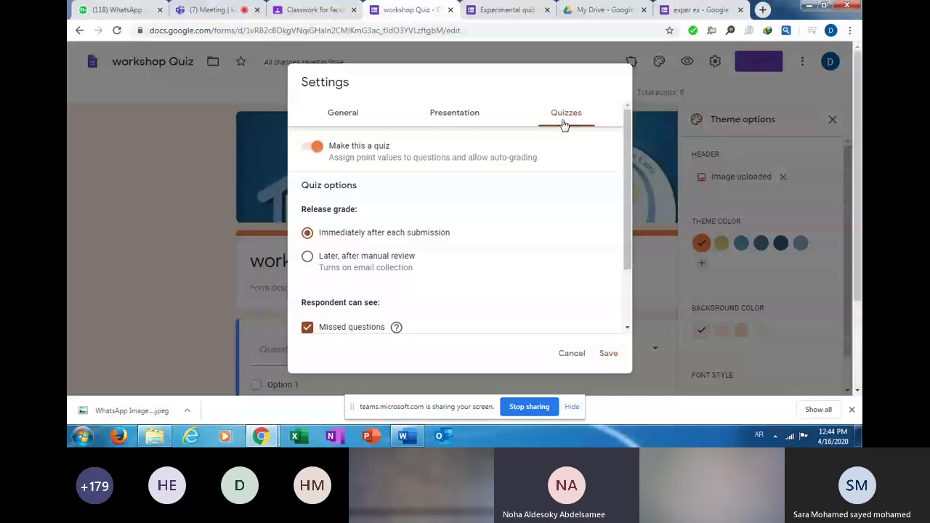
Show the Presentation settings with Shuffle question order and the Arabic confirmation message.
{"action": "left_click", "coordinate": [468, 119]}
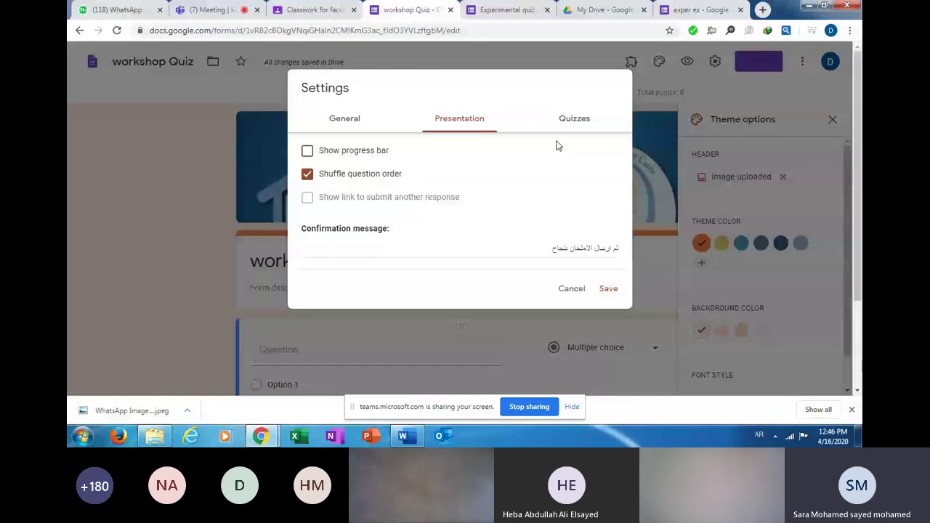
Review General and Presentation settings, ending on Quizzes with Missed questions ticked.
{"action": "left_click", "coordinate": [348, 124]}
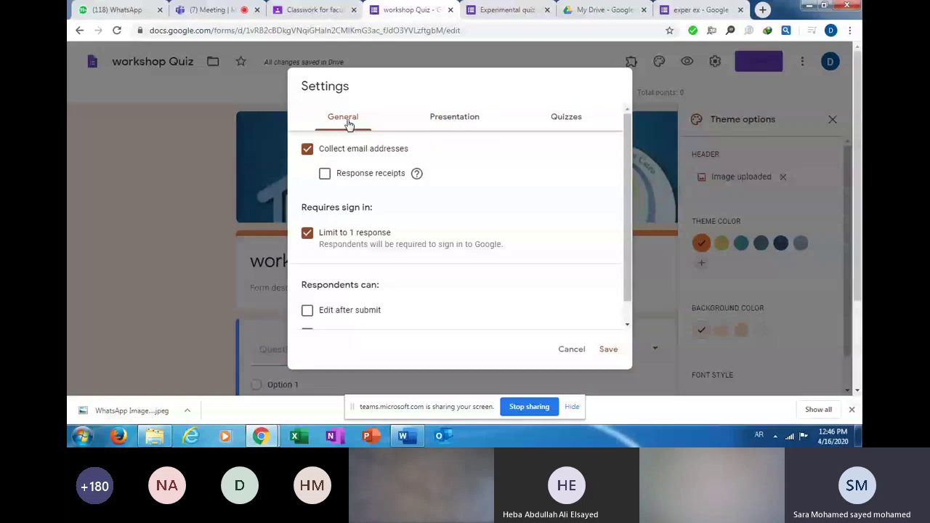
{"action": "left_click", "coordinate": [466, 120]}
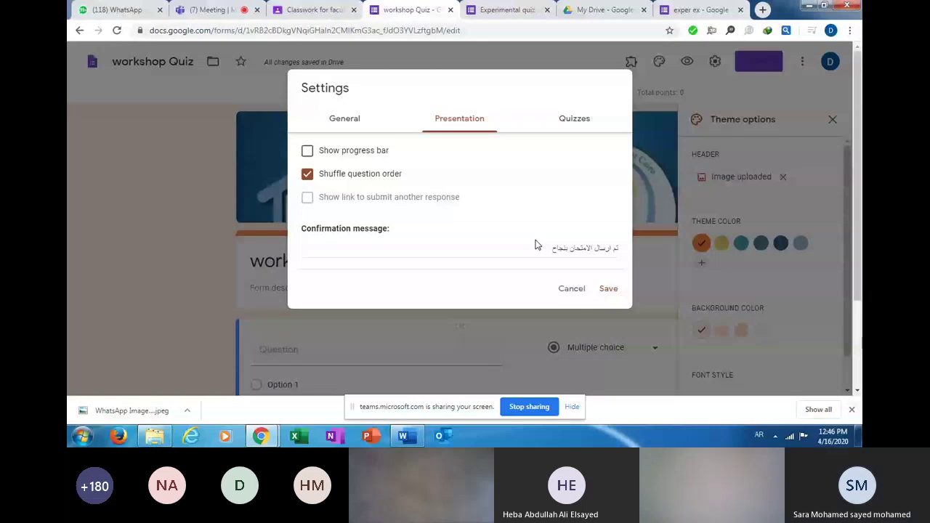
{"action": "left_click", "coordinate": [573, 119]}
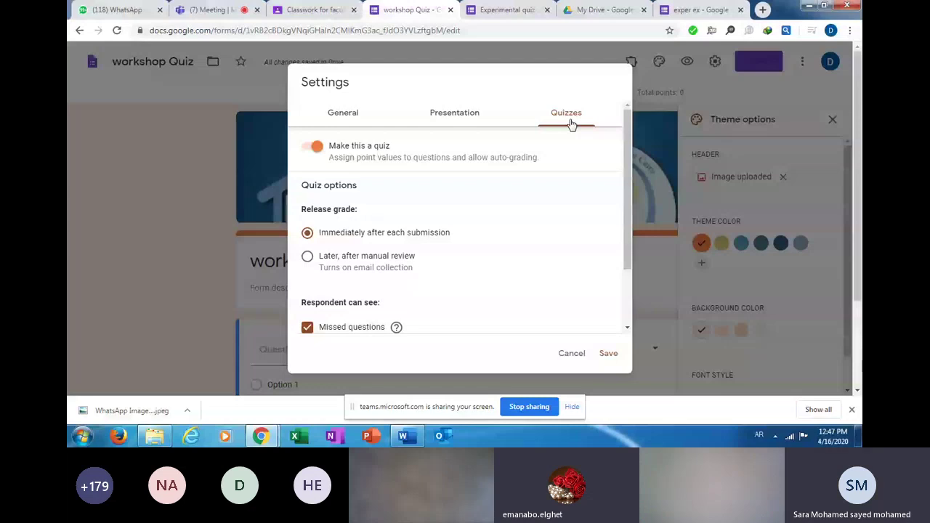
Set the quiz's Release grade to 'Later, after manual review'.
{"action": "left_click", "coordinate": [470, 115]}
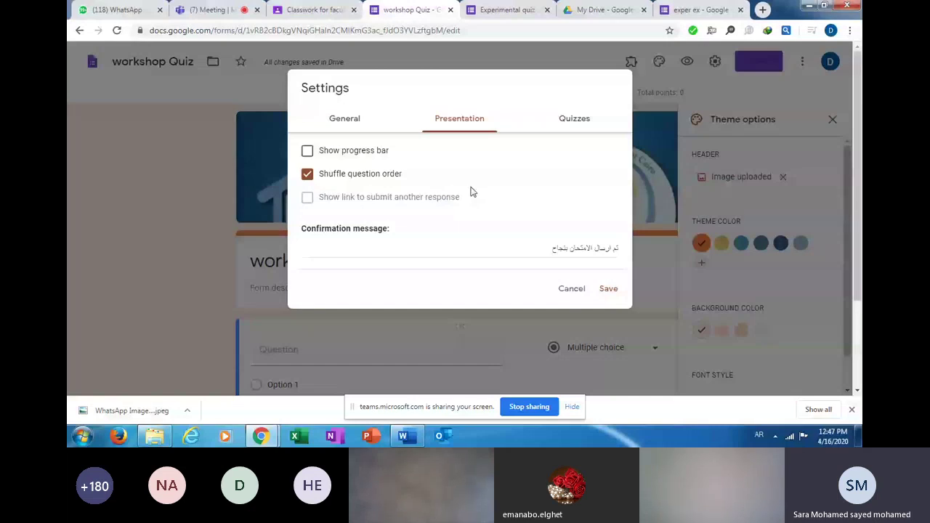
{"action": "left_click", "coordinate": [573, 121]}
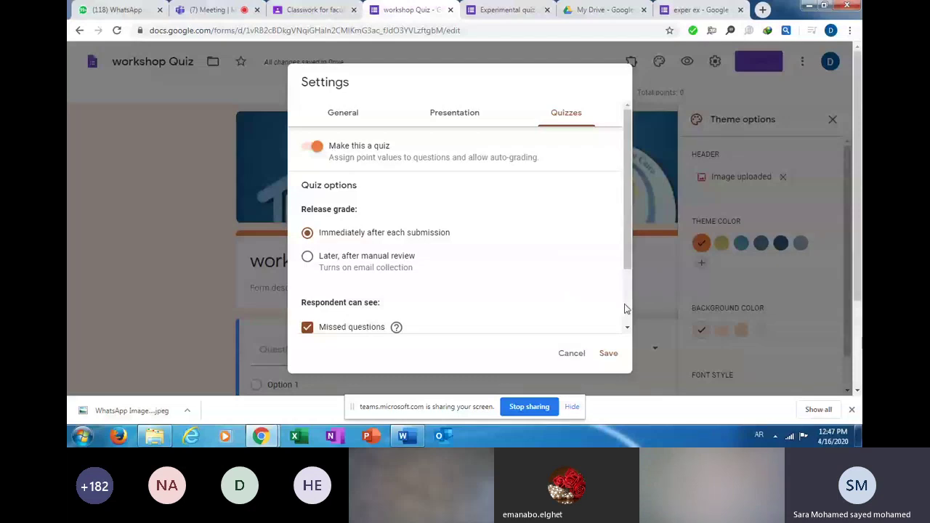
{"action": "scroll", "coordinate": [624, 308], "scroll_direction": "down", "scroll_amount": 2}
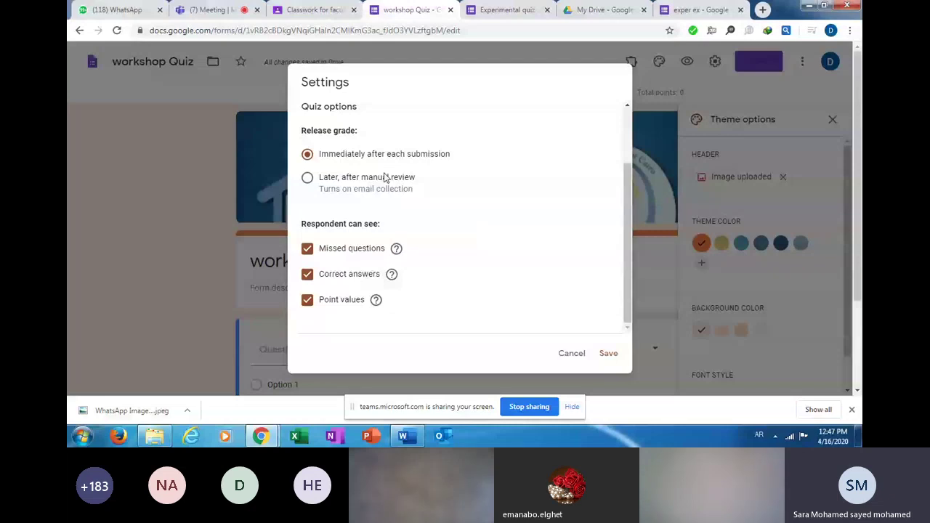
{"action": "left_click", "coordinate": [308, 180]}
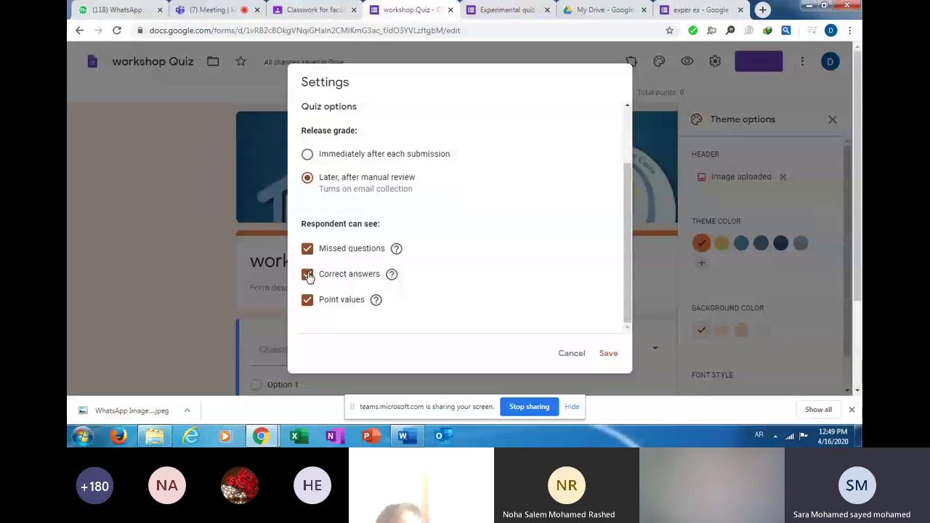
Untick Correct answers, keep Missed questions and Point values visible, and save the quiz settings.
{"action": "left_click", "coordinate": [307, 275]}
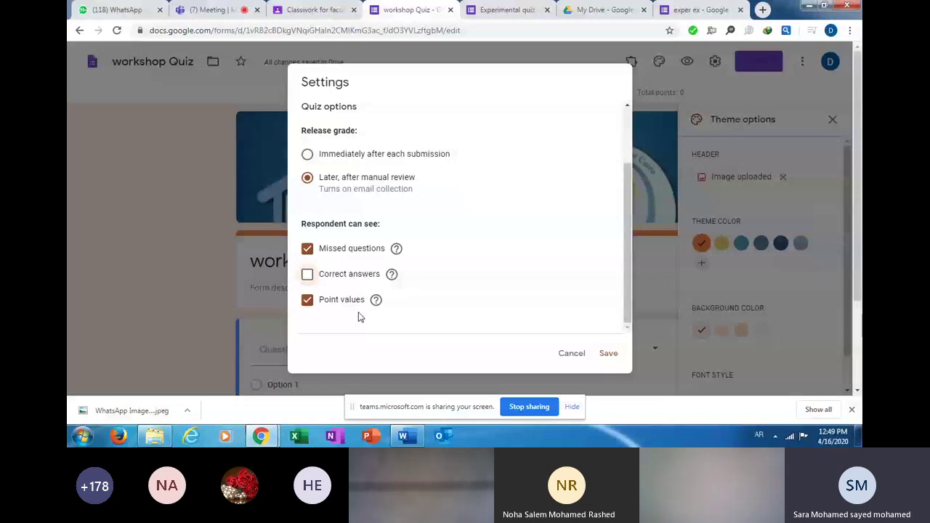
{"action": "left_click", "coordinate": [307, 300]}
{"action": "left_click", "coordinate": [307, 301]}
{"action": "left_click", "coordinate": [607, 353]}
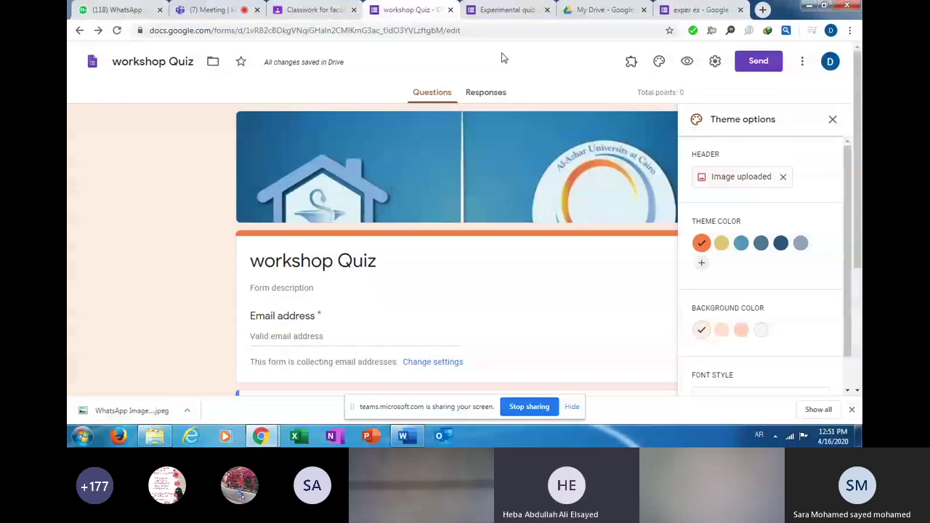
Unmute the microphone in the Teams meeting, then go back to the workshop Quiz form.
{"action": "left_click", "coordinate": [207, 14]}
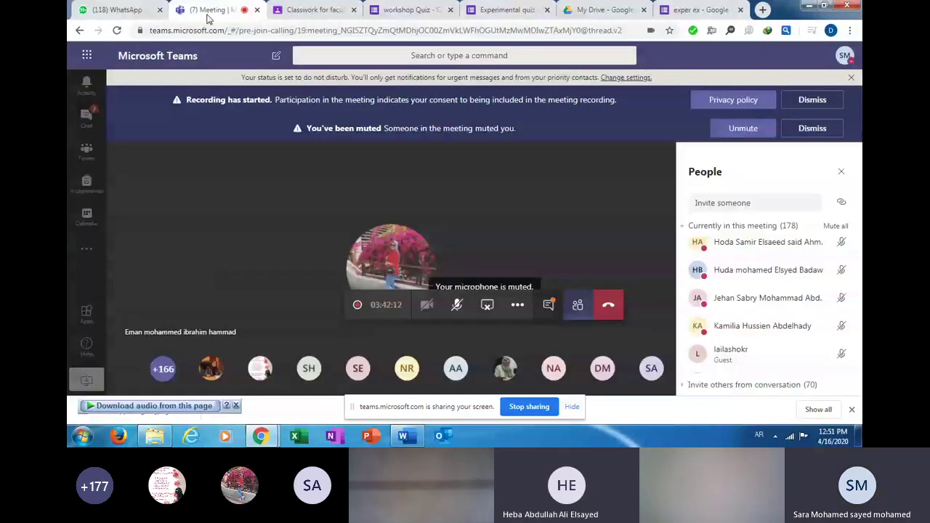
{"action": "left_click", "coordinate": [457, 305]}
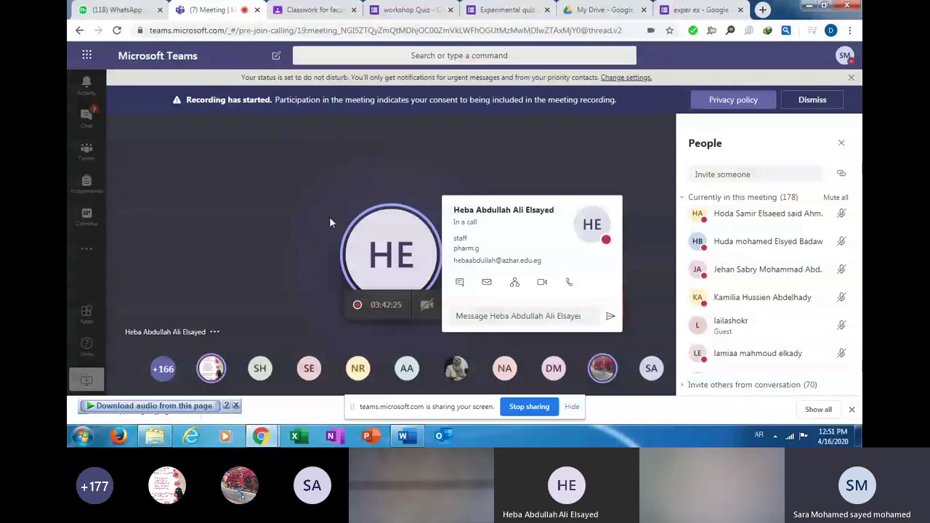
{"action": "left_click", "coordinate": [389, 10]}
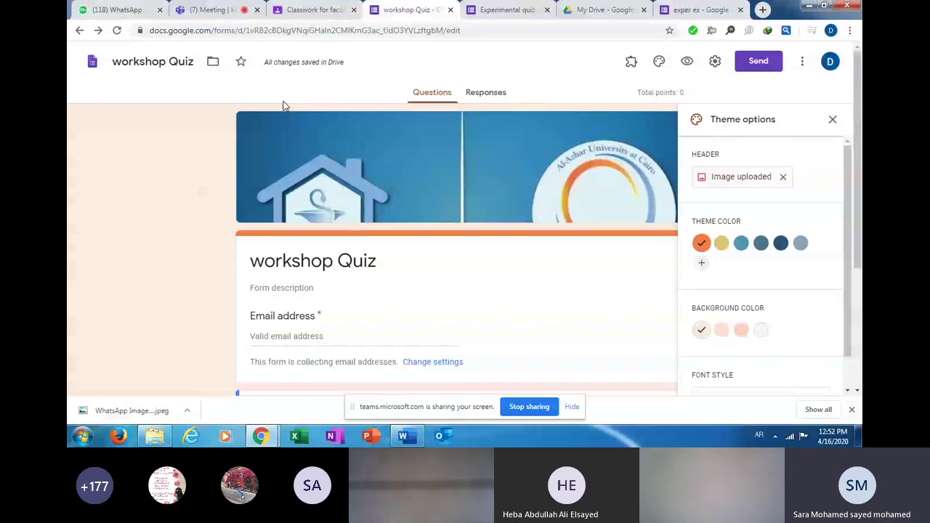
Copy the workshop Quiz's shareable link from the Send form dialog and switch to Classroom.
{"action": "left_click", "coordinate": [759, 64]}
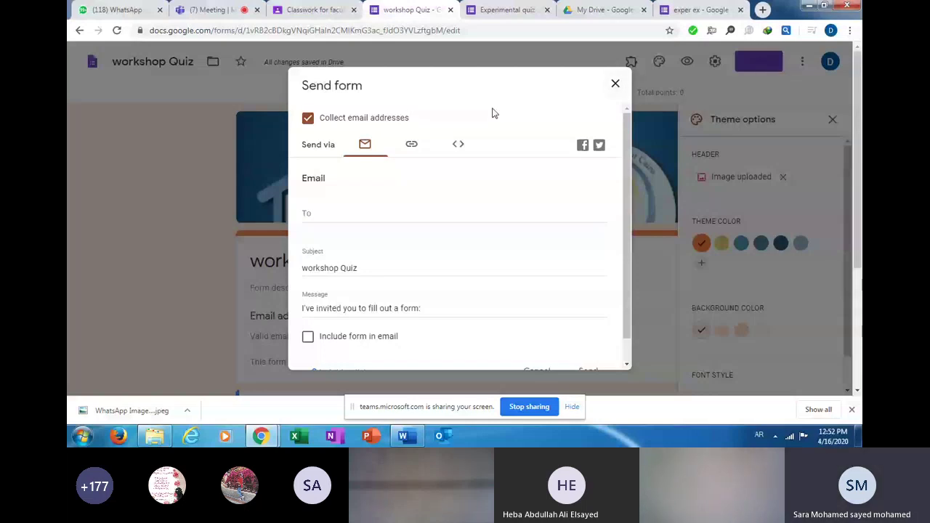
{"action": "left_click", "coordinate": [412, 145]}
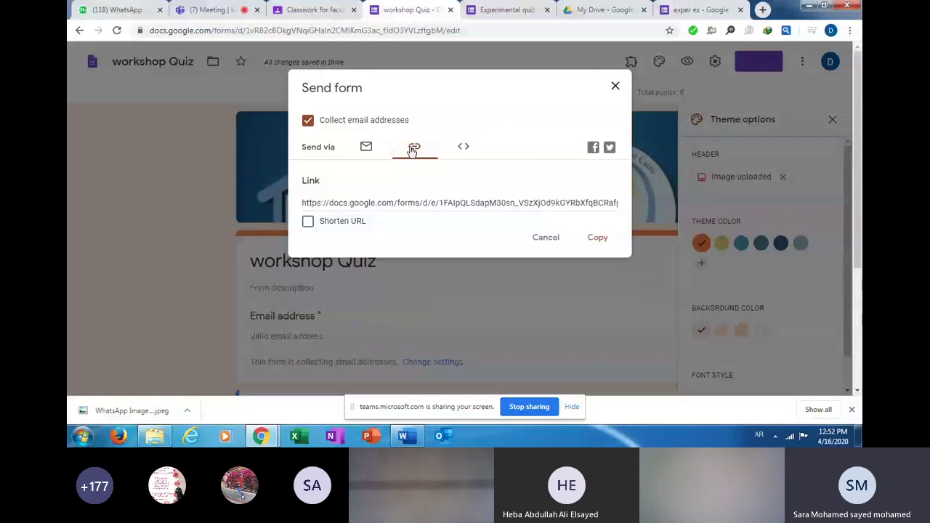
{"action": "left_click", "coordinate": [314, 204]}
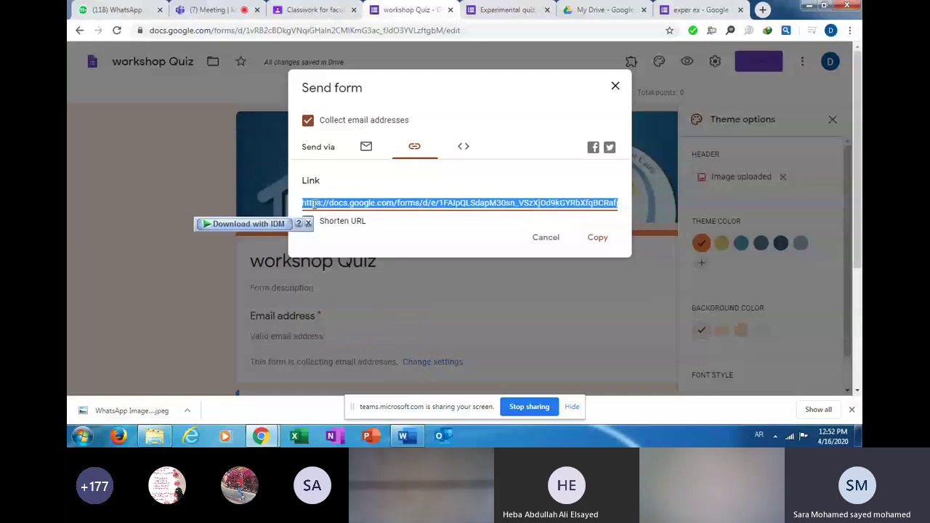
{"action": "left_click", "coordinate": [596, 240]}
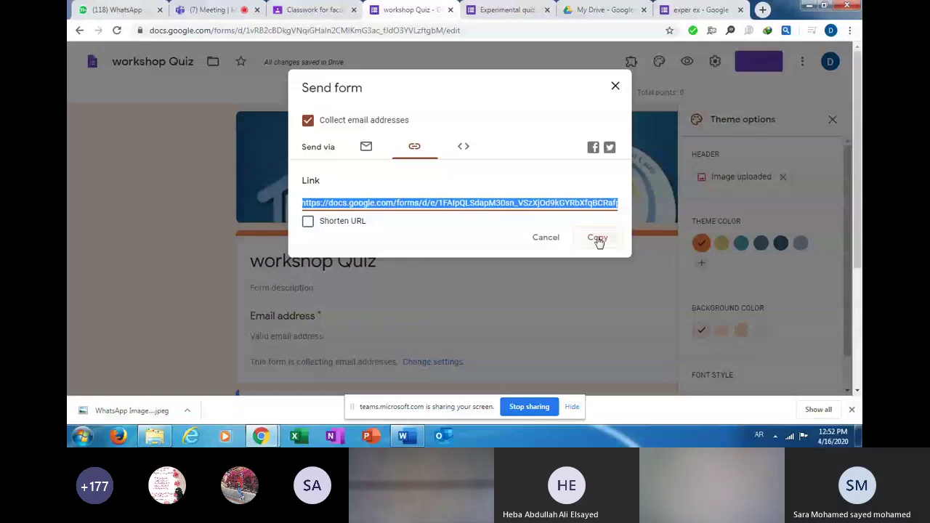
{"action": "left_click", "coordinate": [597, 238]}
{"action": "left_click", "coordinate": [312, 11]}
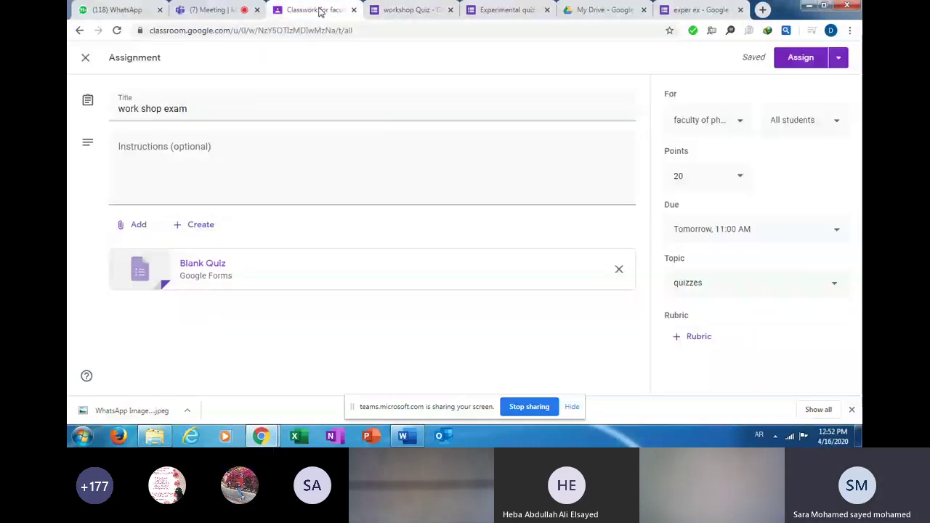
Return to Classwork, start a new Quiz assignment, and check the workshop Quiz form's link.
{"action": "left_click", "coordinate": [80, 31]}
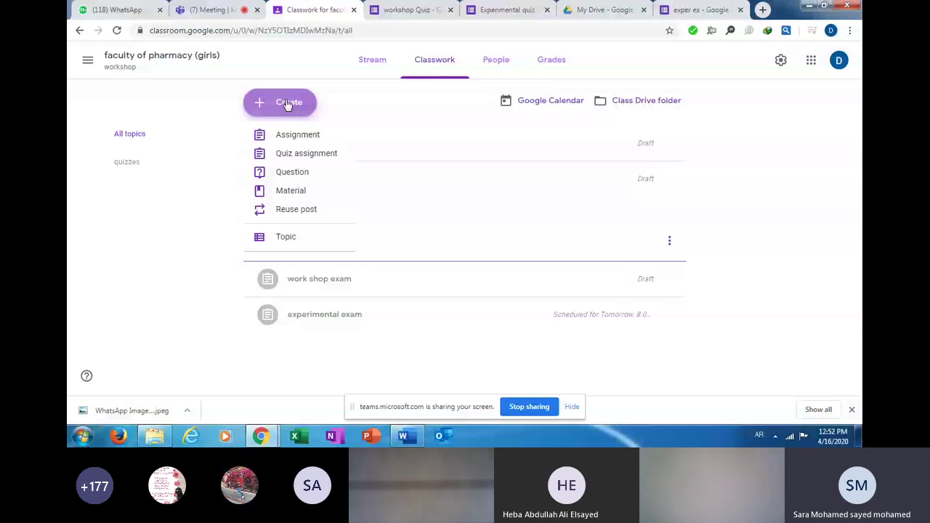
{"action": "left_click", "coordinate": [288, 155]}
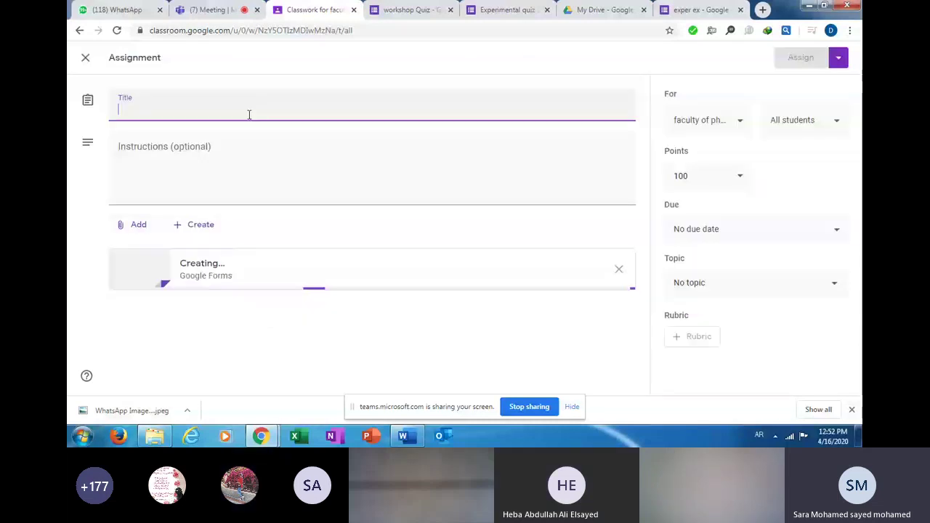
{"action": "key", "text": "ctrl+Tab"}
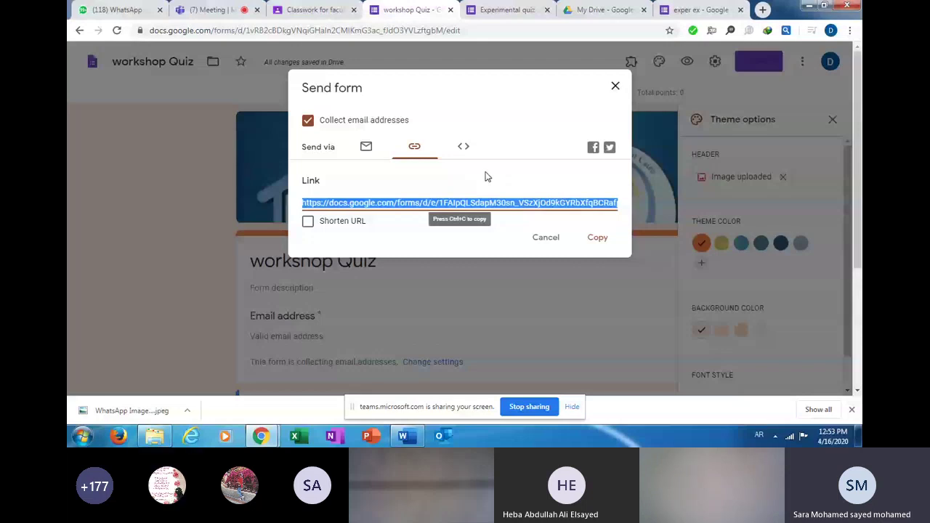
{"action": "left_click", "coordinate": [327, 11]}
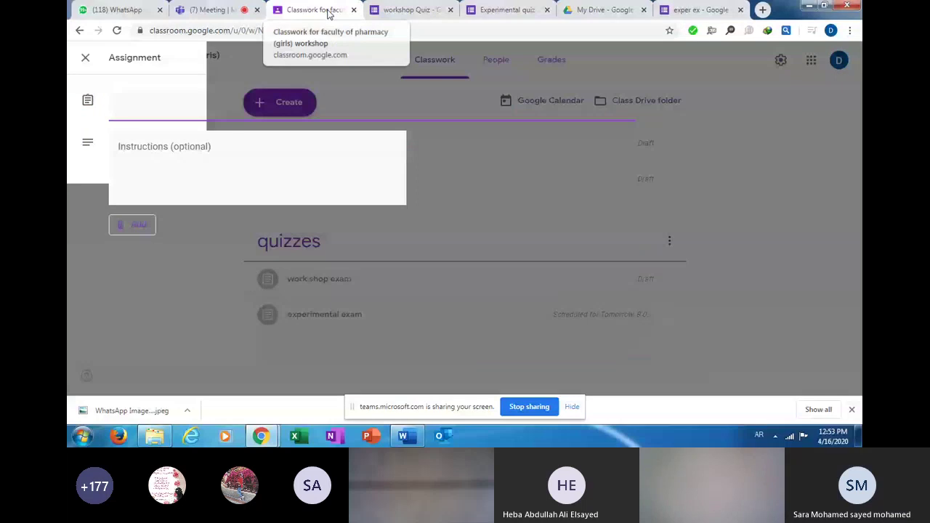
{"action": "left_click", "coordinate": [143, 225]}
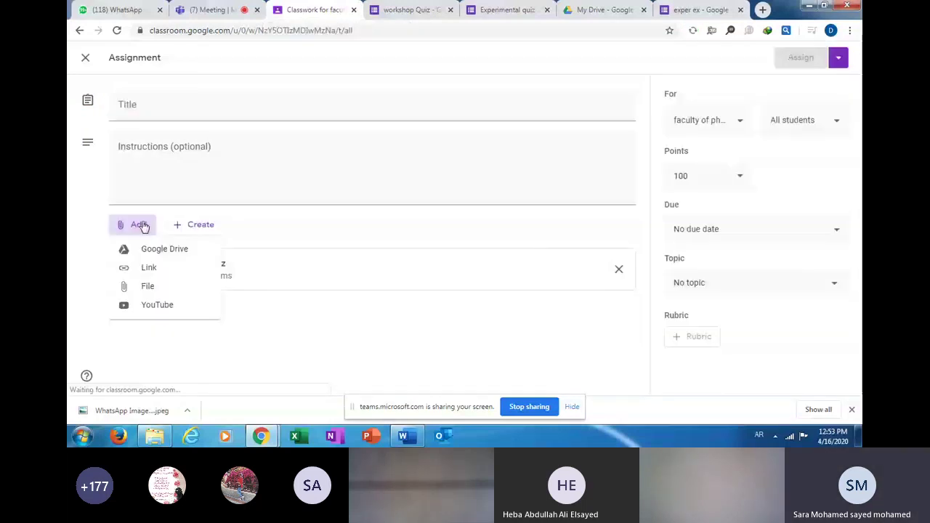
{"action": "left_click", "coordinate": [148, 267]}
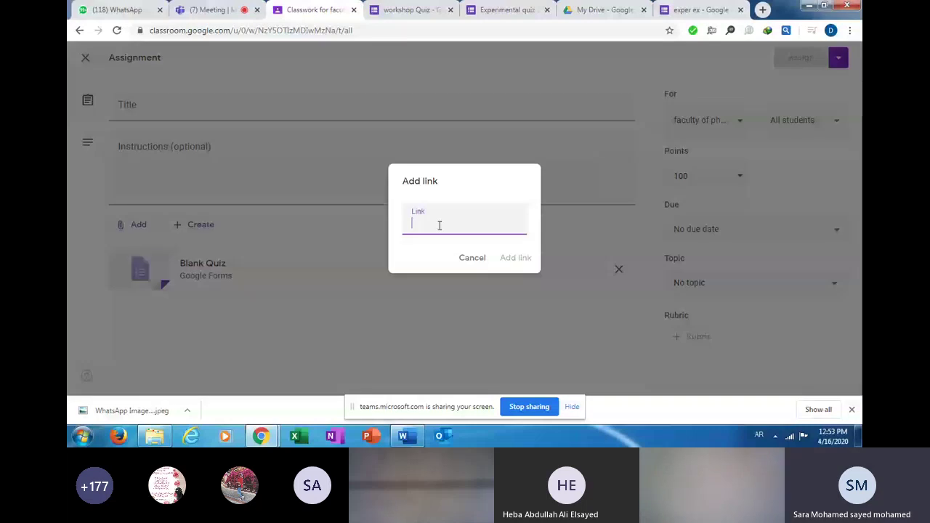
{"action": "key", "text": "ctrl+v"}
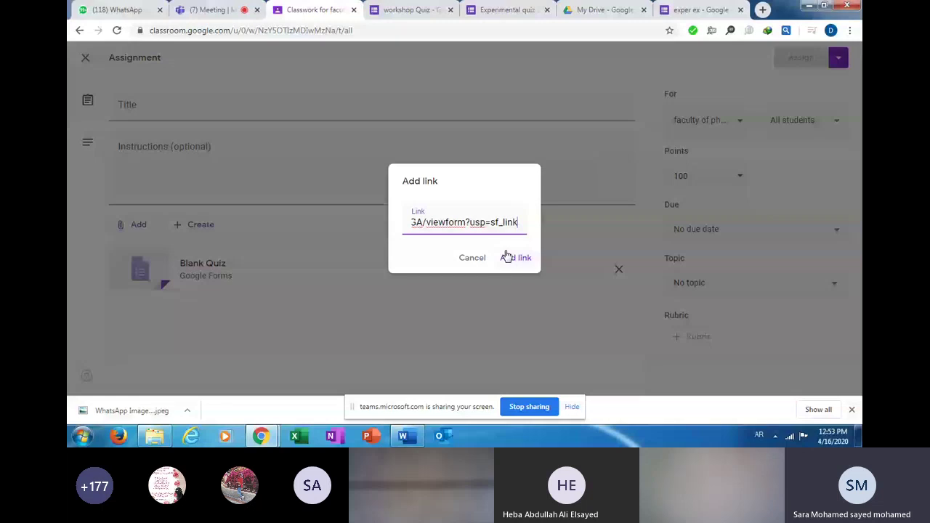
{"action": "left_click", "coordinate": [507, 258]}
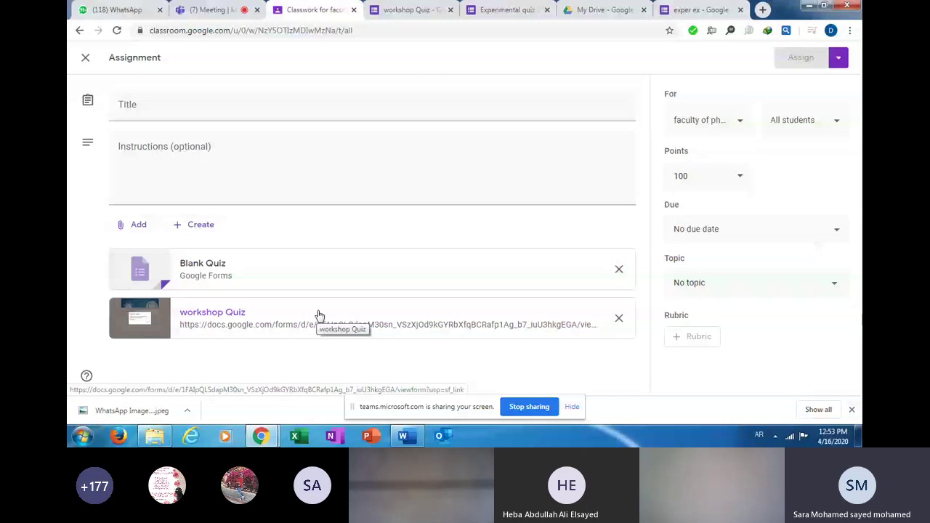
{"action": "left_click", "coordinate": [618, 319]}
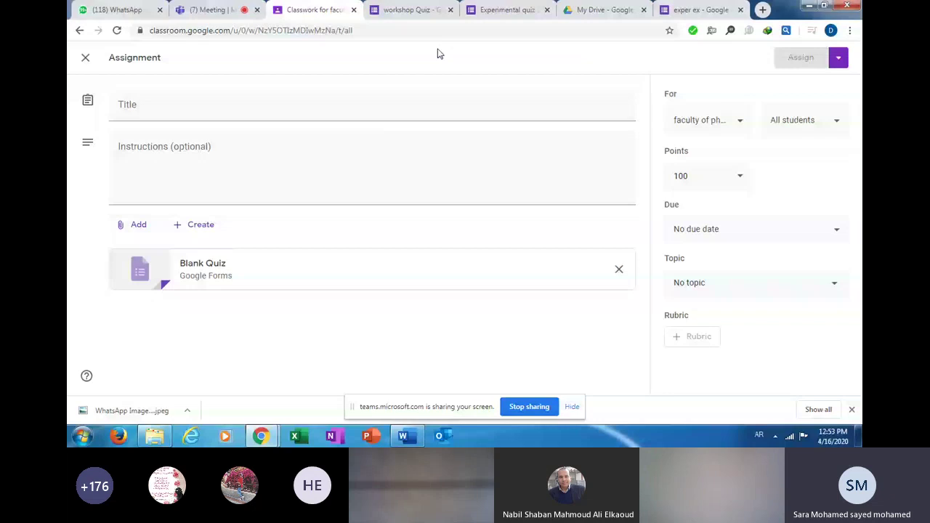
Go back to the workshop Quiz tab and close the Send form dialog.
{"action": "left_click", "coordinate": [409, 10]}
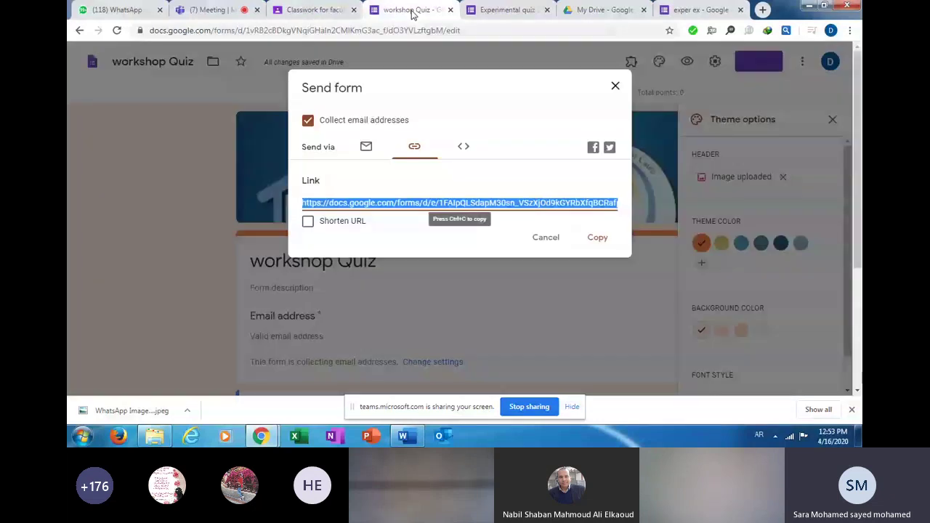
{"action": "left_click", "coordinate": [615, 86]}
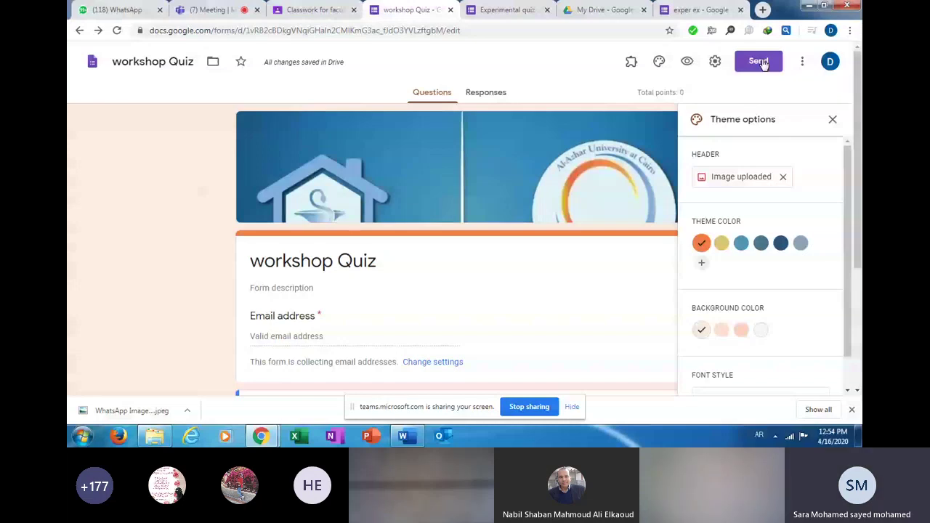
Open the workshop Quiz collaborator settings, try removing an editor, then cancel so editors stay unchanged.
{"action": "left_click", "coordinate": [803, 64]}
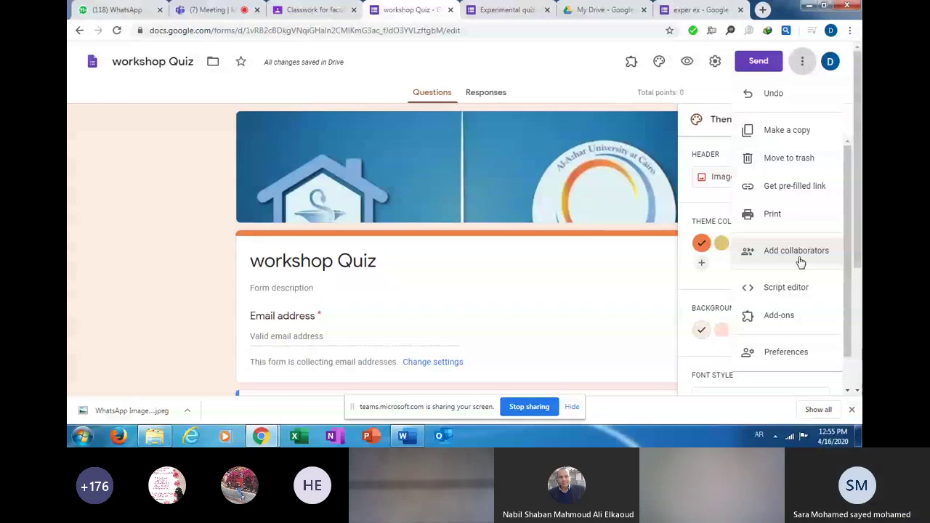
{"action": "left_click", "coordinate": [800, 254]}
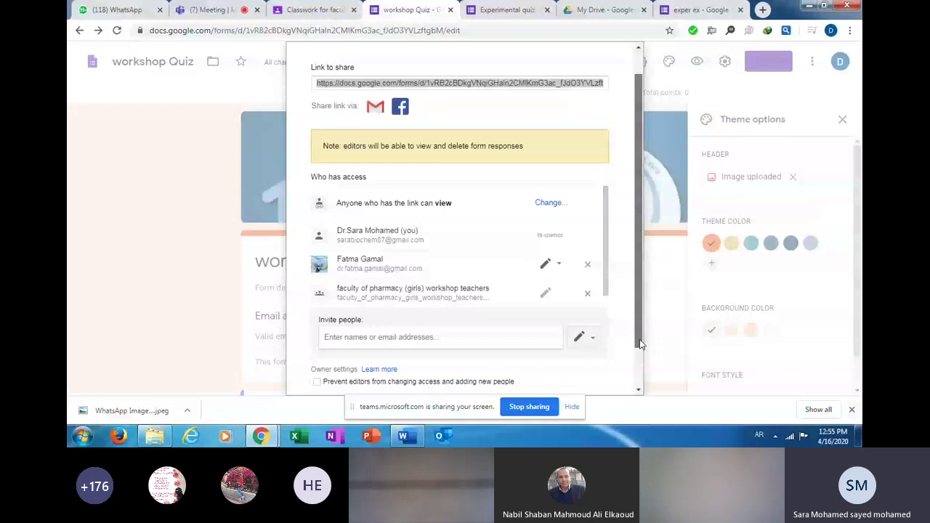
{"action": "left_click_drag", "start_coordinate": [641, 344], "coordinate": [641, 363]}
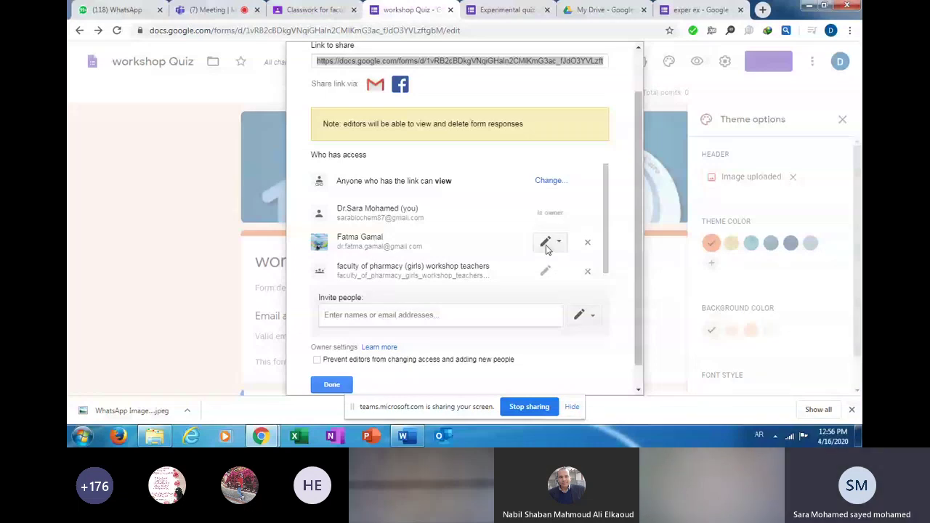
{"action": "left_click", "coordinate": [587, 245]}
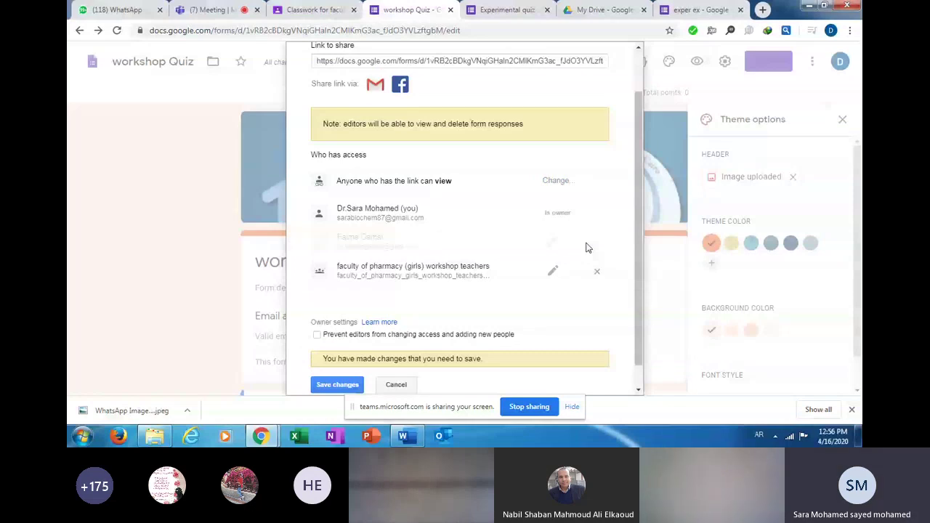
{"action": "scroll", "coordinate": [353, 359], "scroll_direction": "down", "scroll_amount": 1}
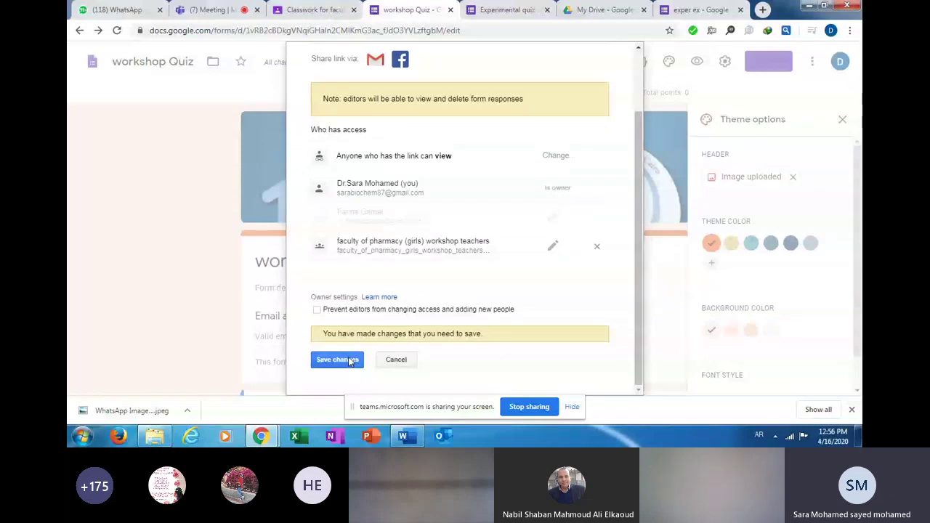
{"action": "left_click", "coordinate": [392, 360]}
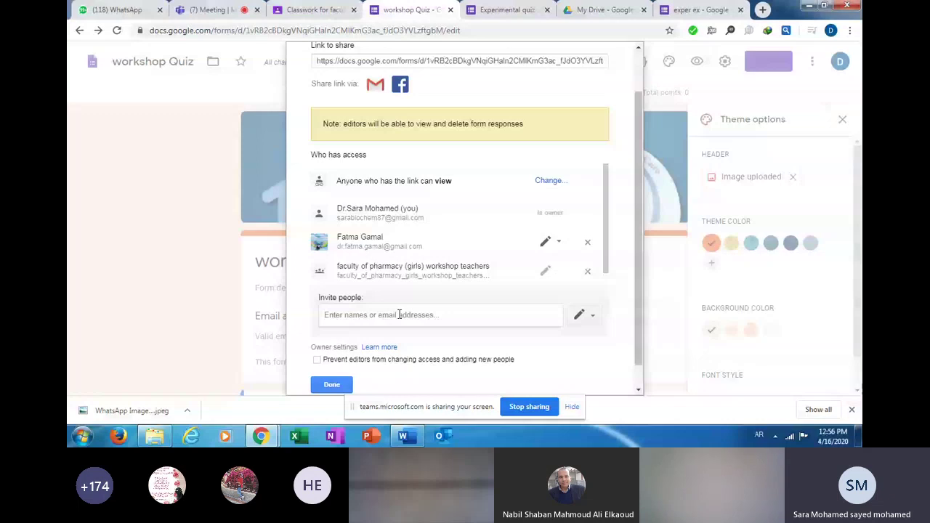
Invite a new person as editor of the workshop Quiz using their suggested e-mail address, then close sharing.
{"action": "left_click", "coordinate": [398, 315]}
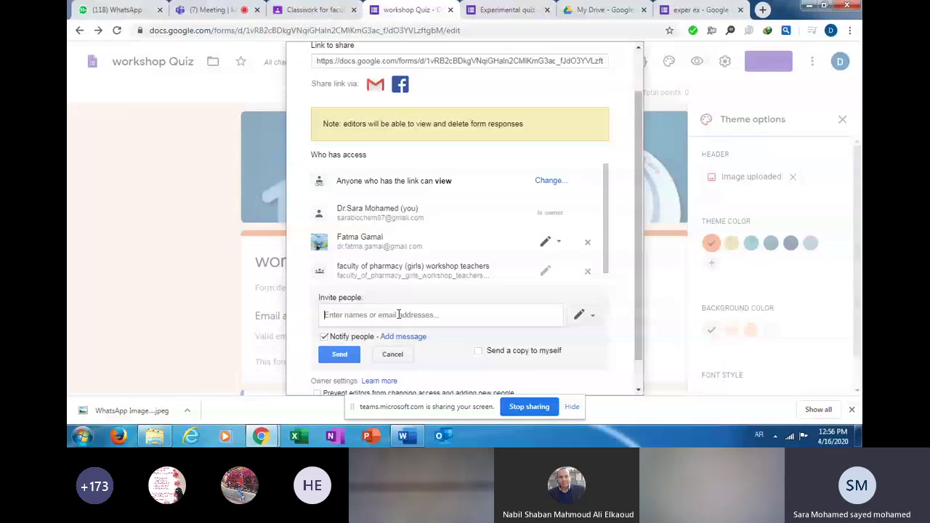
{"action": "key", "text": "alt+shift"}
{"action": "type", "text": "n"}
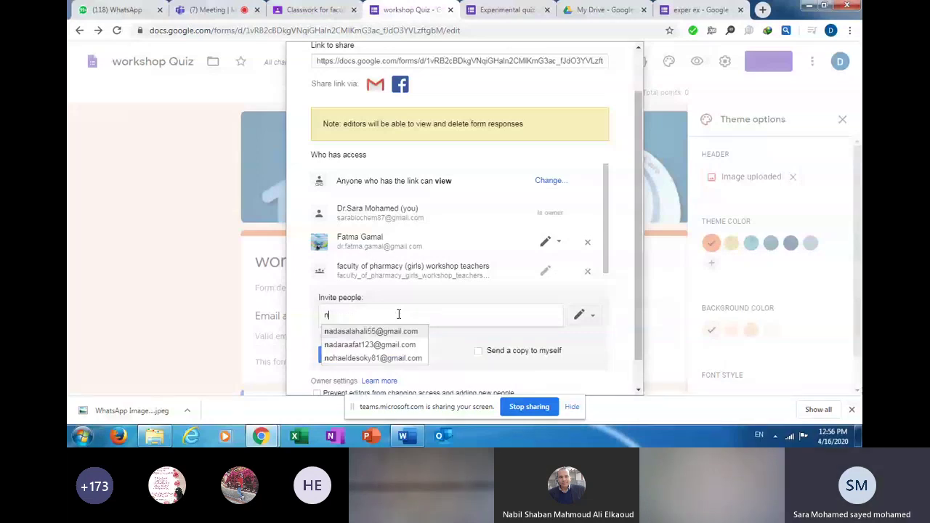
{"action": "type", "text": "o"}
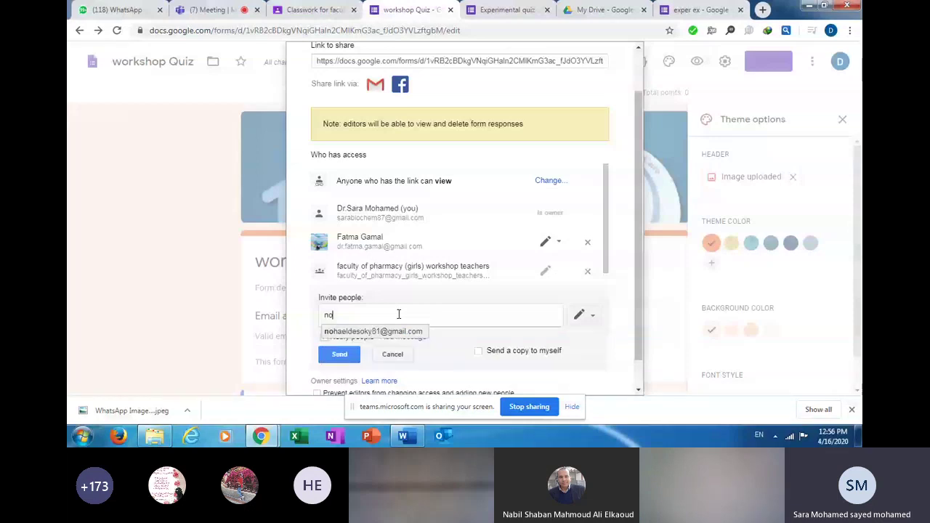
{"action": "type", "text": "h"}
{"action": "left_click", "coordinate": [389, 332]}
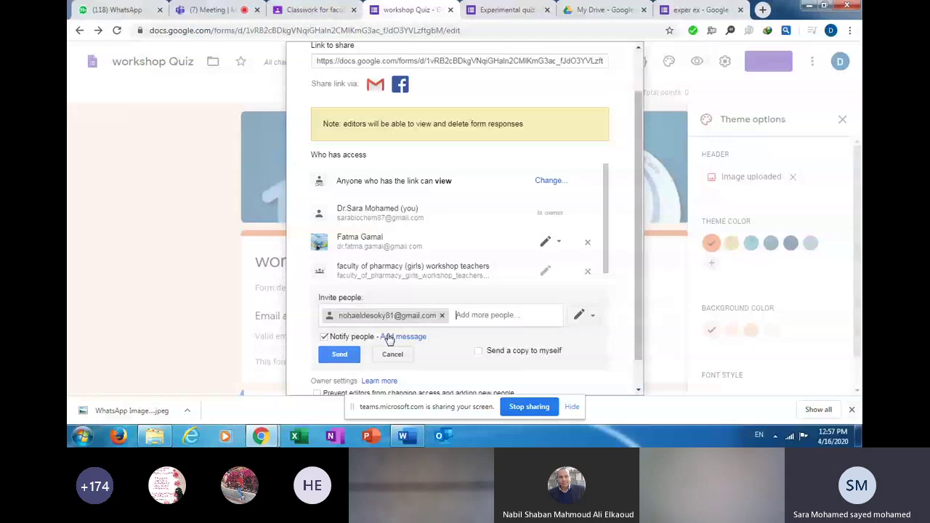
{"action": "left_click", "coordinate": [339, 356]}
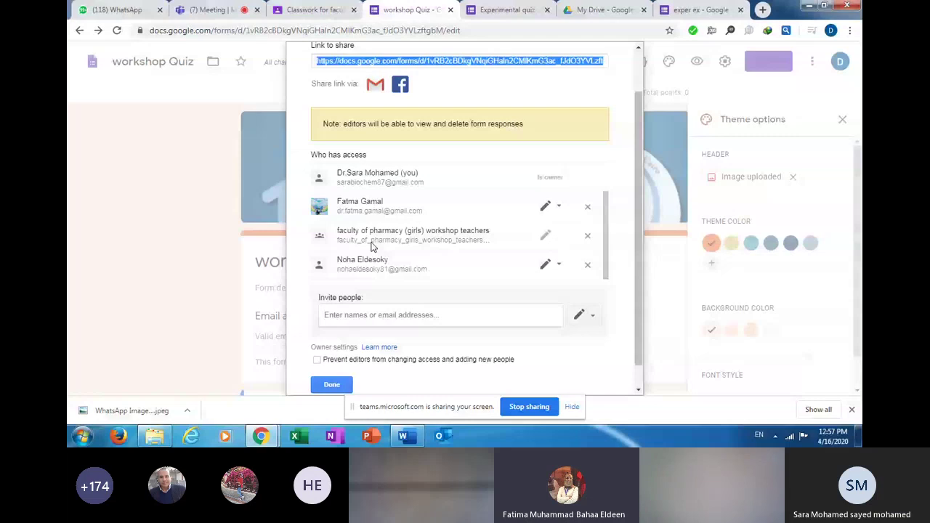
{"action": "left_click", "coordinate": [343, 385]}
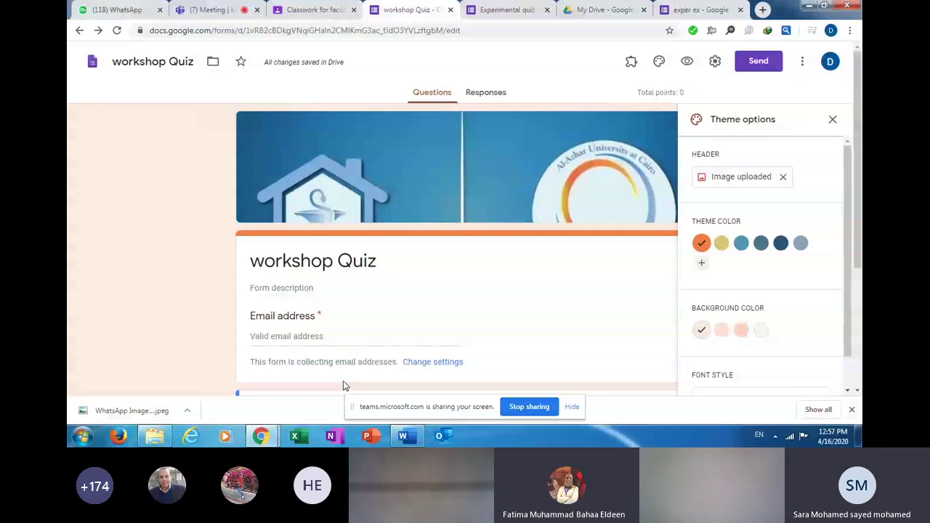
Remove the newly invited editor from the workshop Quiz collaborators and save the access change.
{"action": "left_click", "coordinate": [802, 61]}
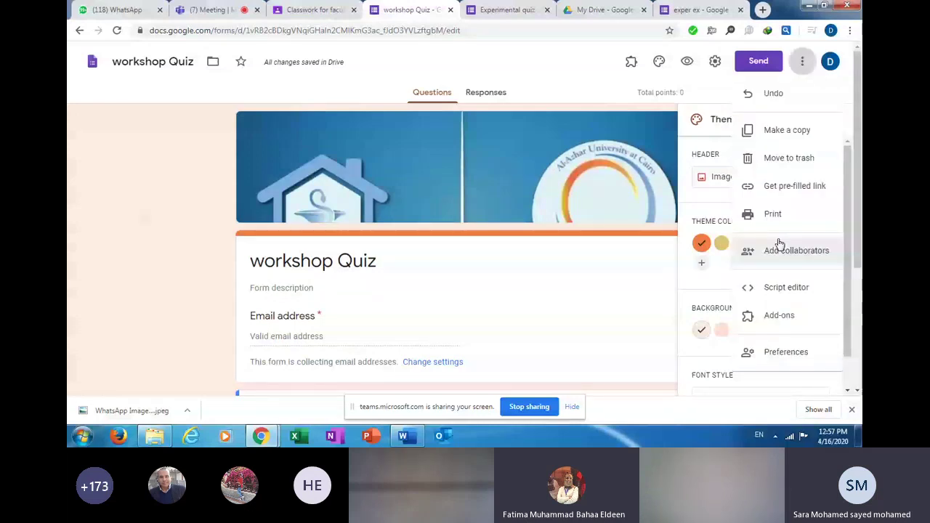
{"action": "left_click", "coordinate": [779, 247]}
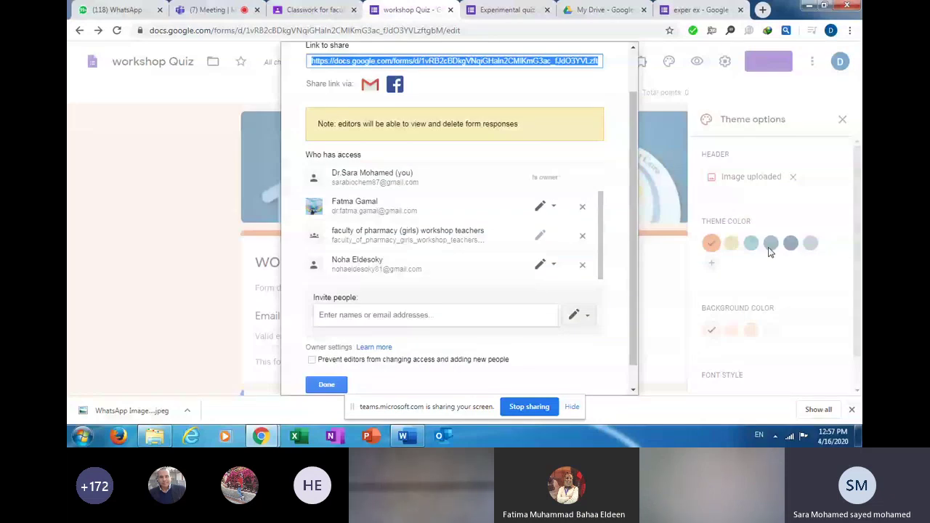
{"action": "scroll", "coordinate": [581, 272], "scroll_direction": "up", "scroll_amount": 2}
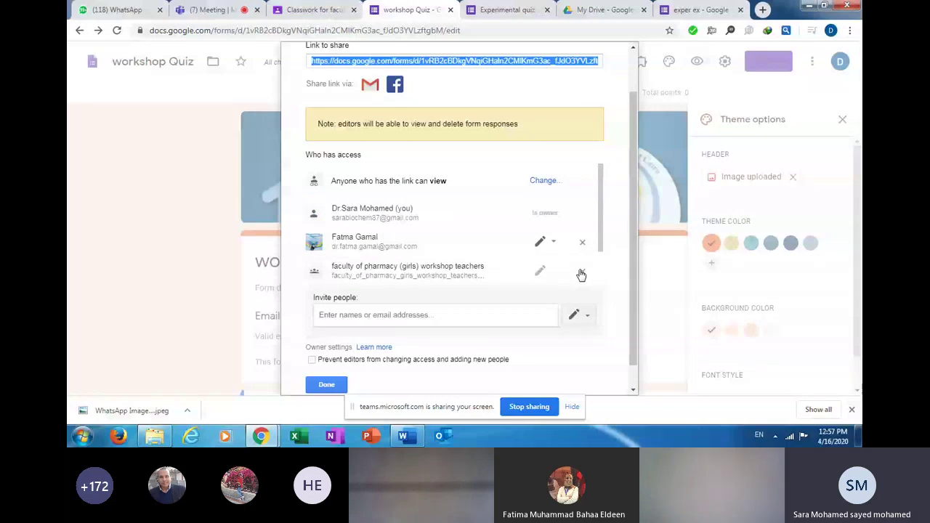
{"action": "left_click", "coordinate": [581, 274]}
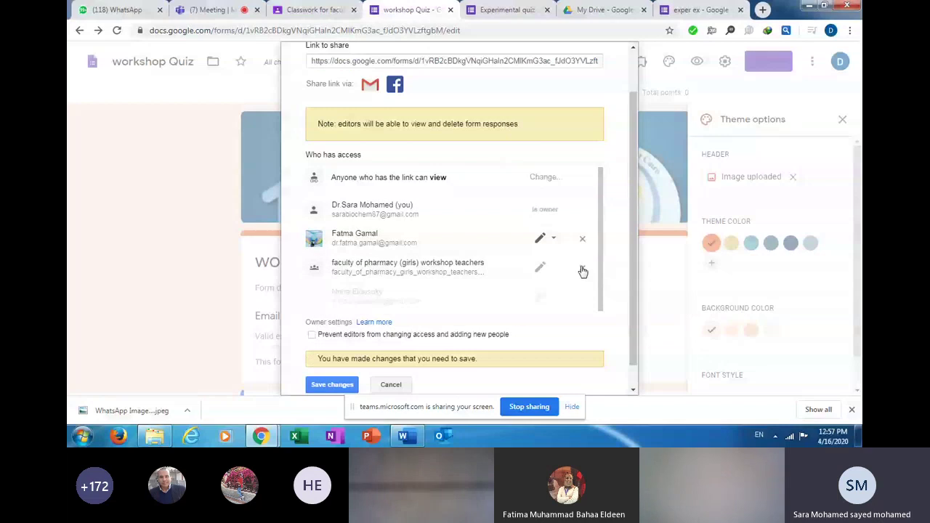
{"action": "left_click", "coordinate": [327, 386]}
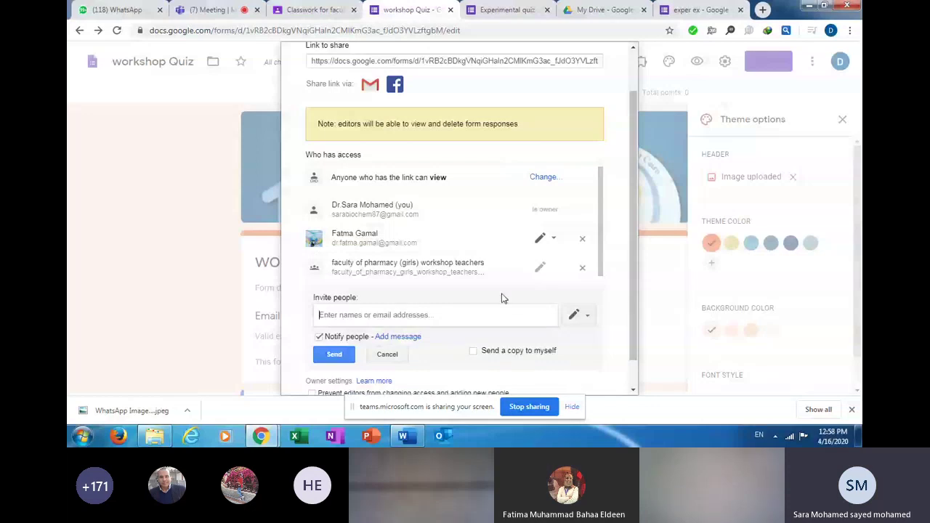
{"action": "left_click", "coordinate": [387, 353]}
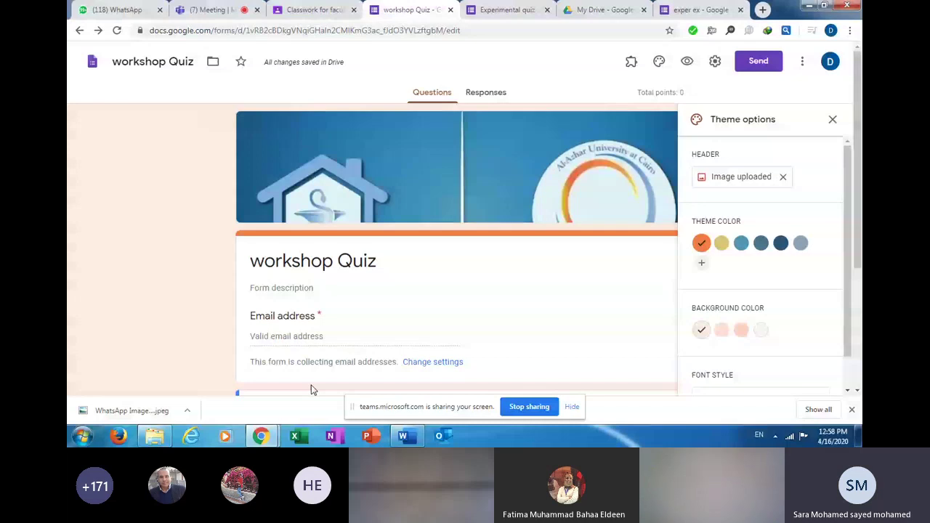
Turn off Accepting responses for Experimental quiz 2 from its 298-response summary.
{"action": "left_click", "coordinate": [484, 95]}
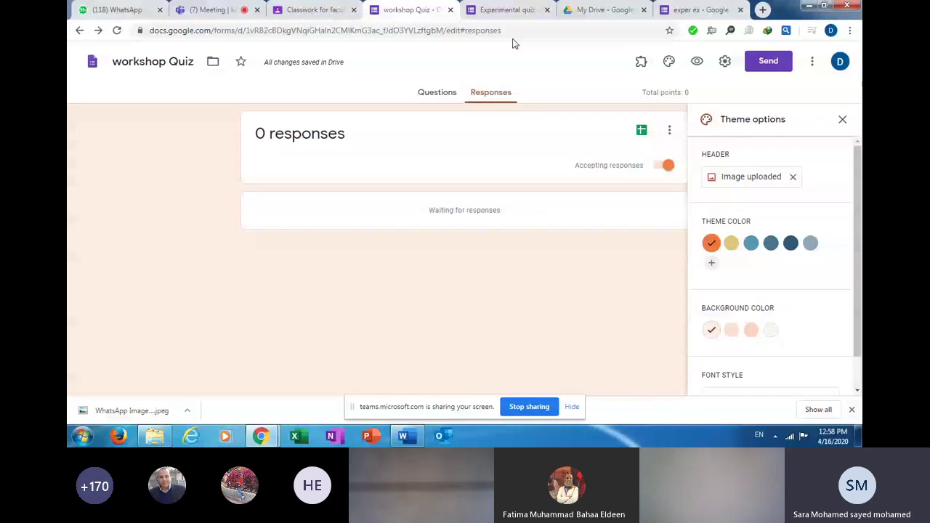
{"action": "left_click", "coordinate": [507, 9]}
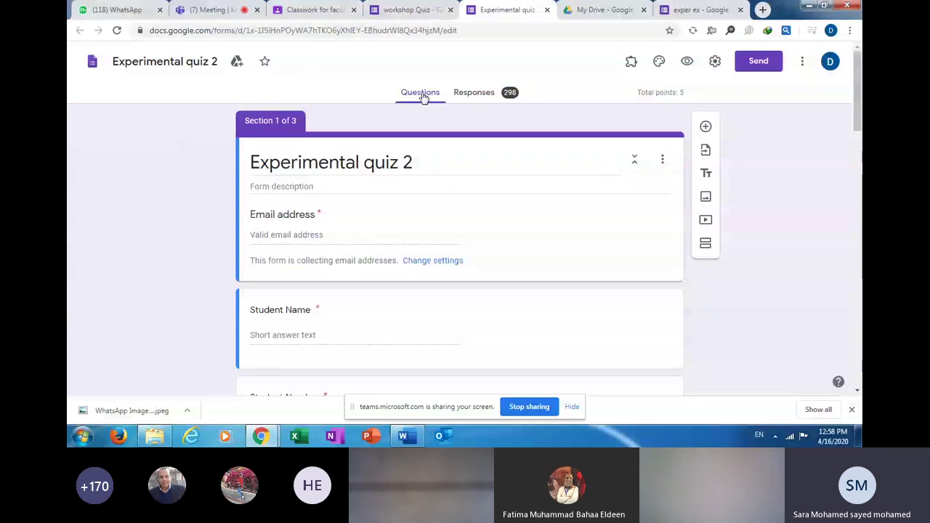
{"action": "scroll", "coordinate": [424, 97], "scroll_direction": "down", "scroll_amount": 10}
{"action": "left_click", "coordinate": [476, 93]}
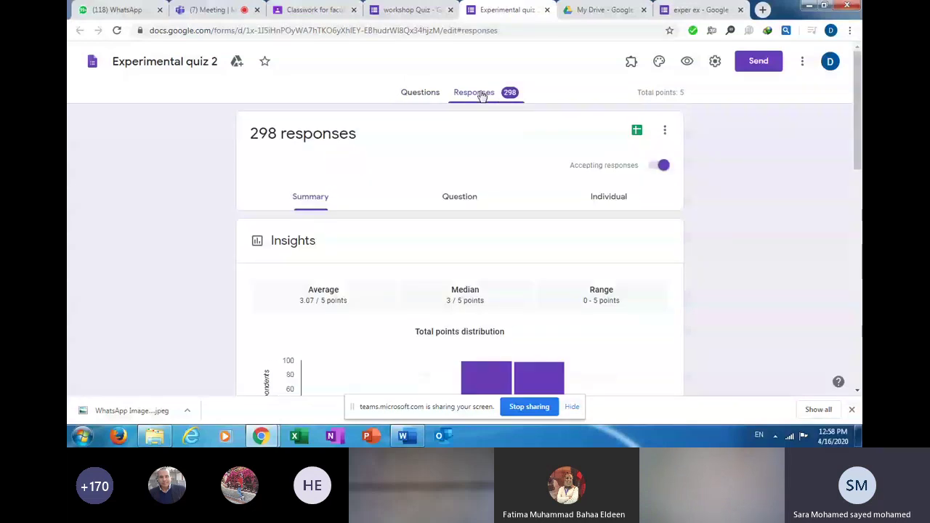
{"action": "left_click", "coordinate": [651, 167]}
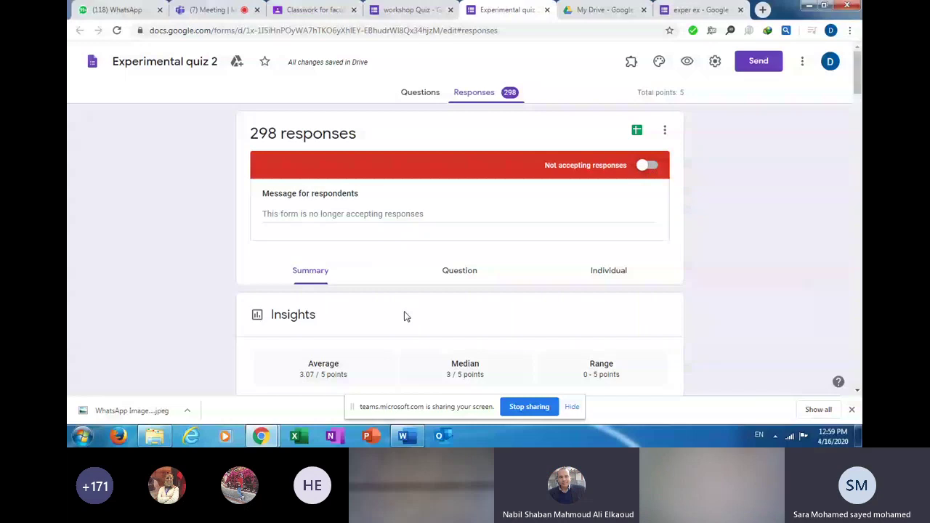
{"action": "left_click", "coordinate": [657, 167]}
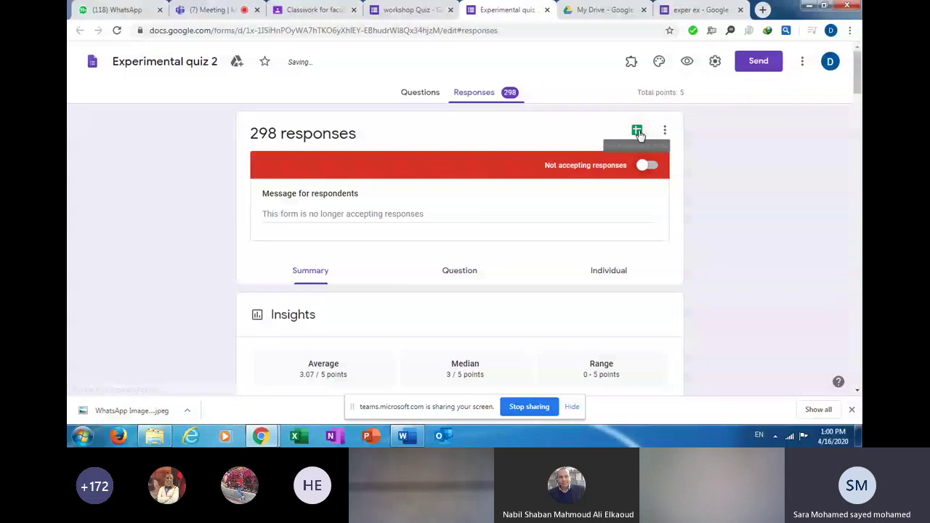
Open Experimental quiz 2's responses in Sheets and sort the sheet A→Z by Student Number (column E).
{"action": "left_click", "coordinate": [637, 133]}
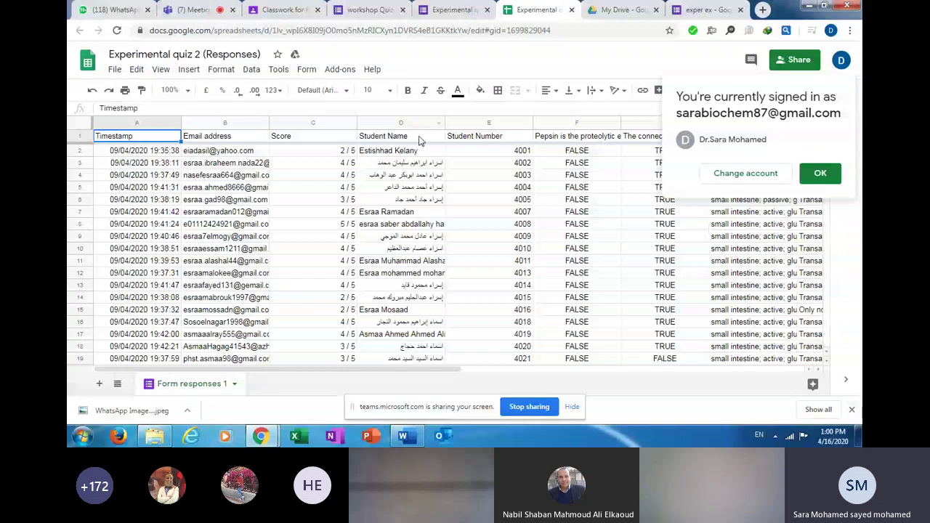
{"action": "left_click", "coordinate": [526, 123]}
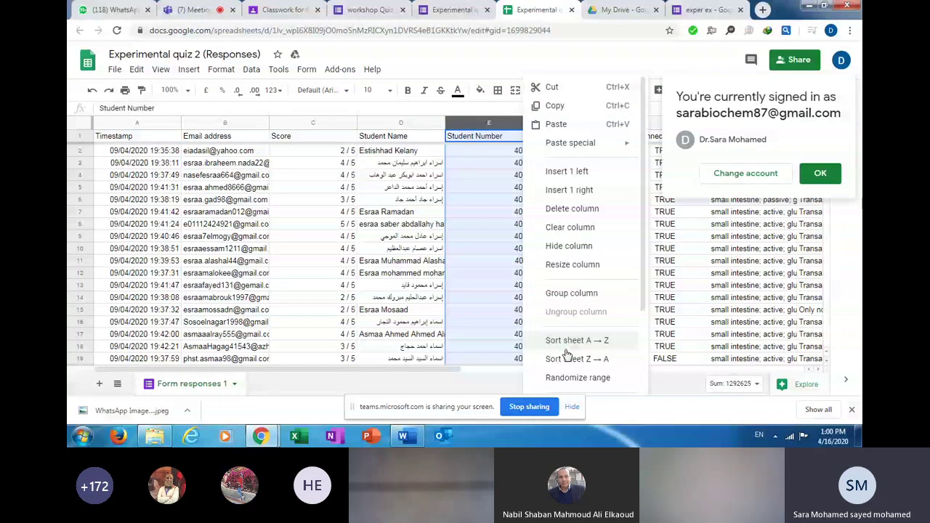
{"action": "left_click", "coordinate": [566, 342]}
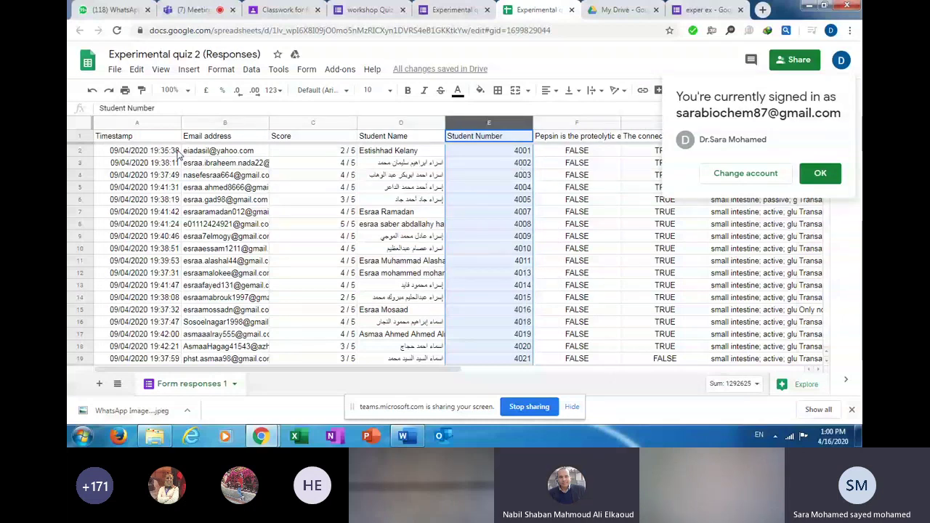
{"action": "left_click", "coordinate": [434, 123]}
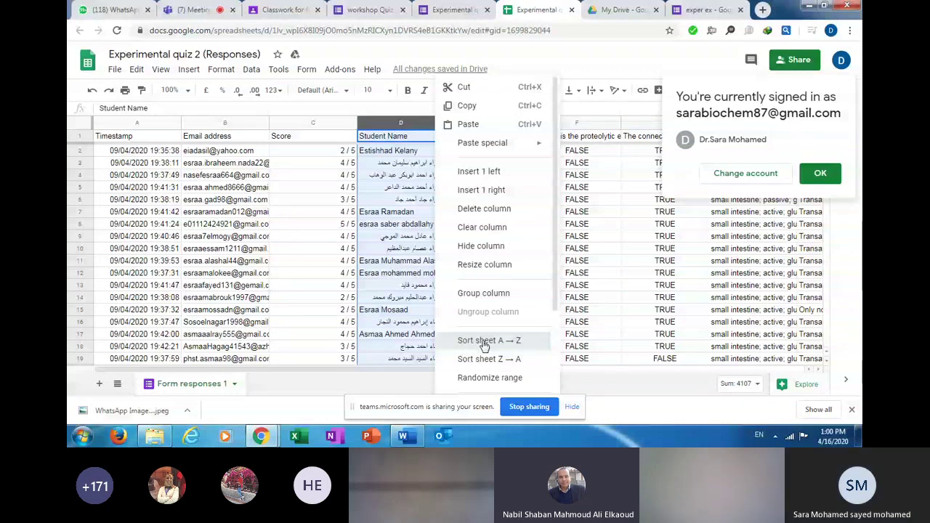
Sort the responses sheet A→Z by Student Name (column D) and scan across the columns.
{"action": "left_click", "coordinate": [483, 342]}
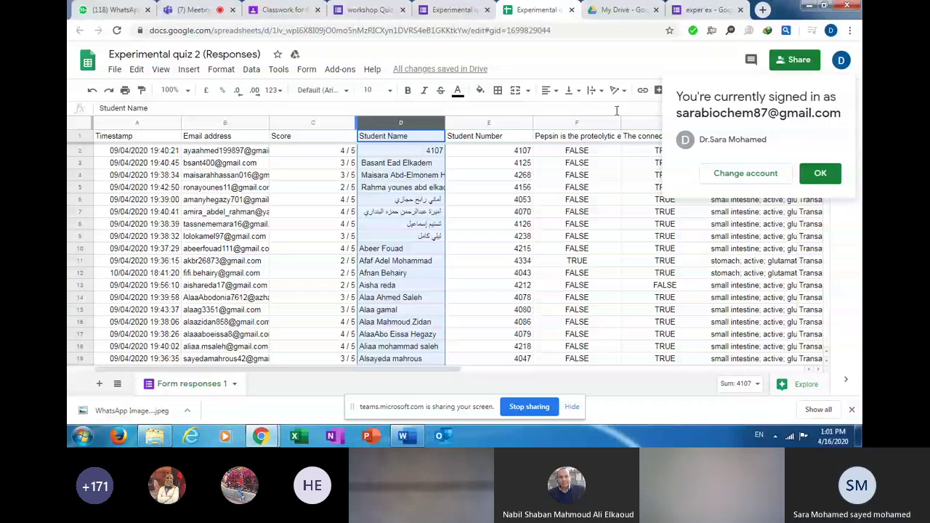
{"action": "left_click_drag", "start_coordinate": [444, 368], "coordinate": [563, 364]}
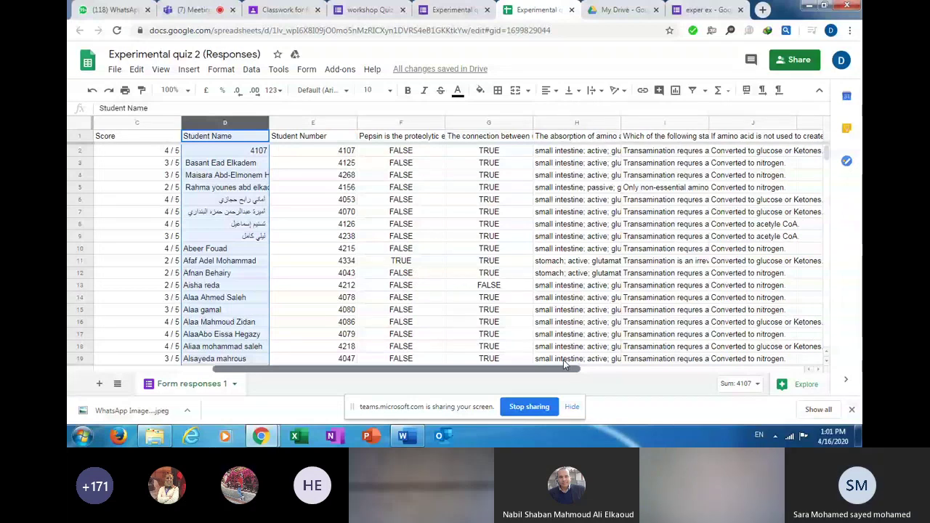
{"action": "scroll", "coordinate": [563, 360], "scroll_direction": "right", "scroll_amount": 1}
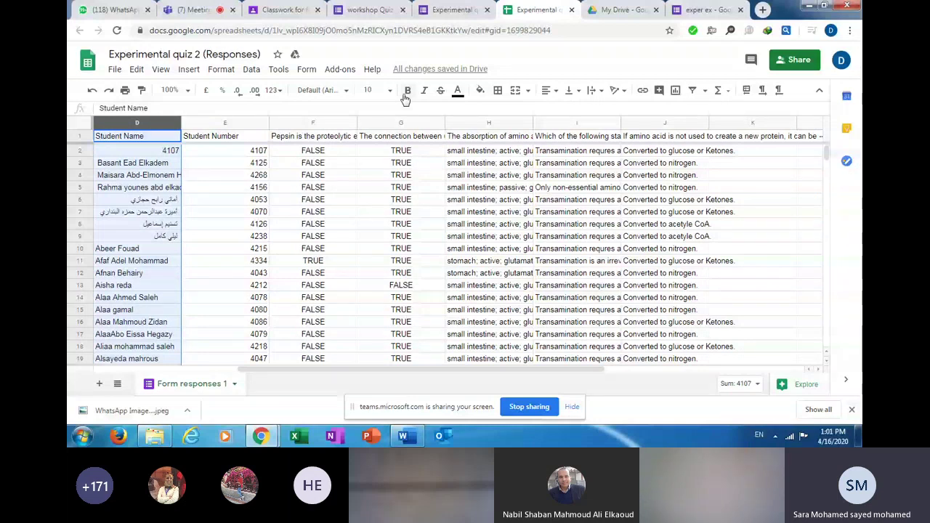
{"action": "left_click", "coordinate": [456, 11]}
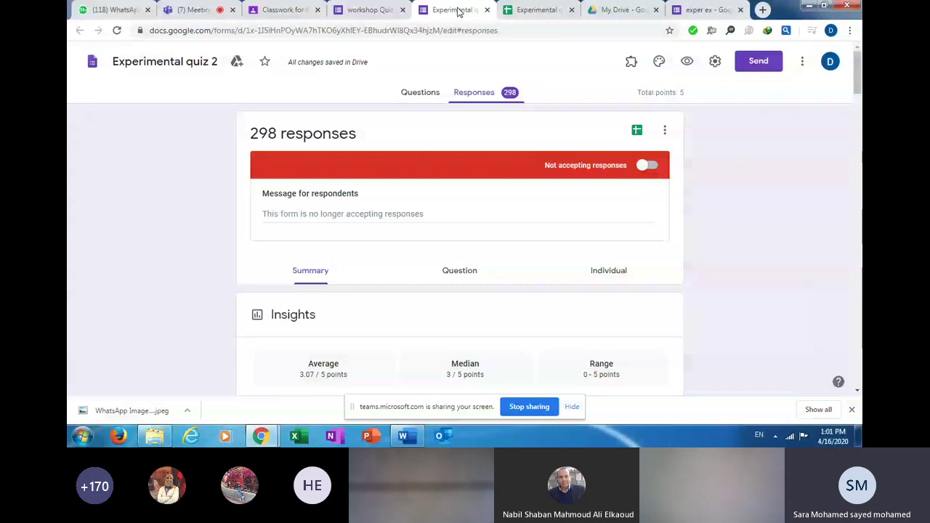
Switch from the workshop Quiz to the Classroom assignment draft holding the Blank Quiz.
{"action": "left_click", "coordinate": [368, 12]}
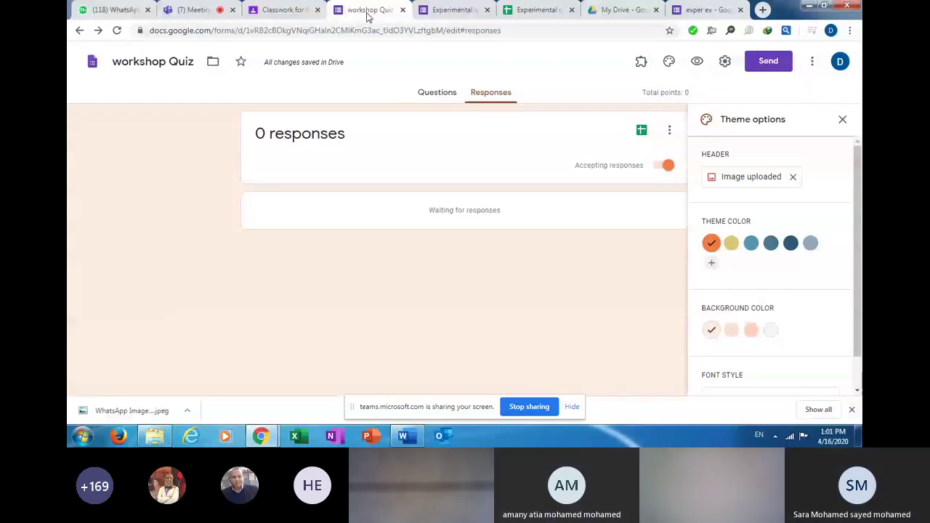
{"action": "left_click", "coordinate": [287, 9]}
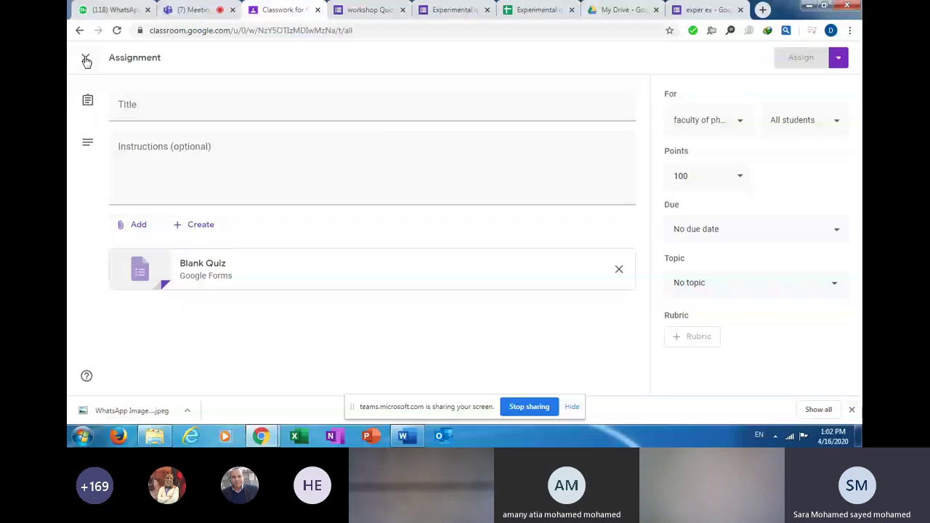
Discard the new Classroom assignment, open the workshop draft for editing, then go to My Drive.
{"action": "left_click", "coordinate": [86, 61]}
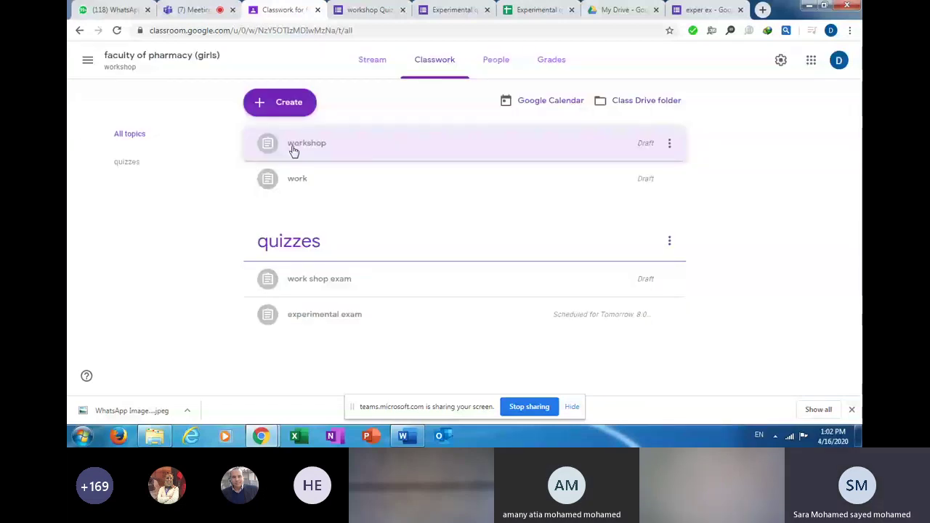
{"action": "left_click", "coordinate": [669, 144]}
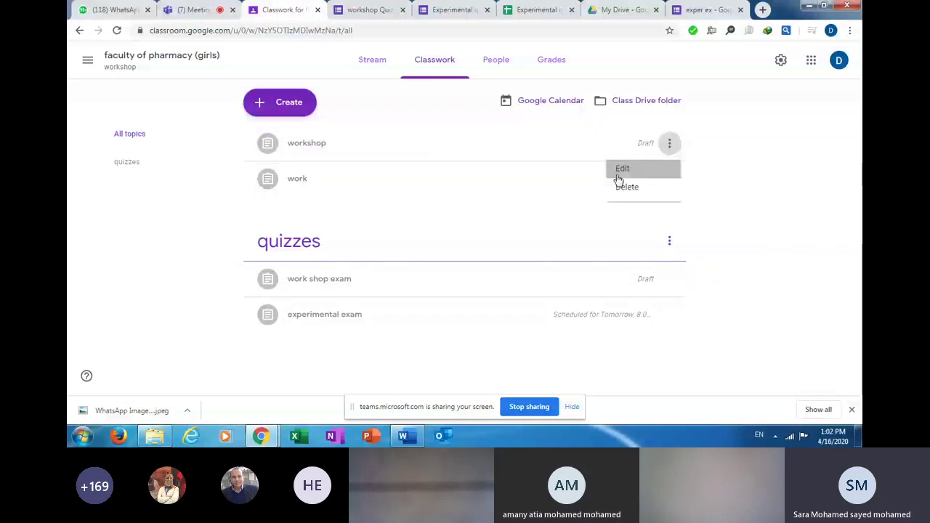
{"action": "left_click", "coordinate": [619, 179]}
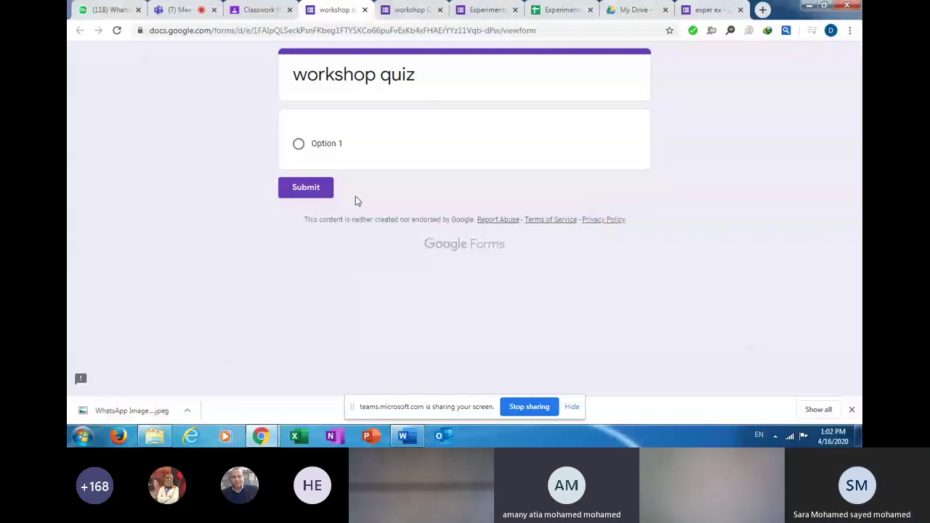
{"action": "left_click", "coordinate": [633, 10]}
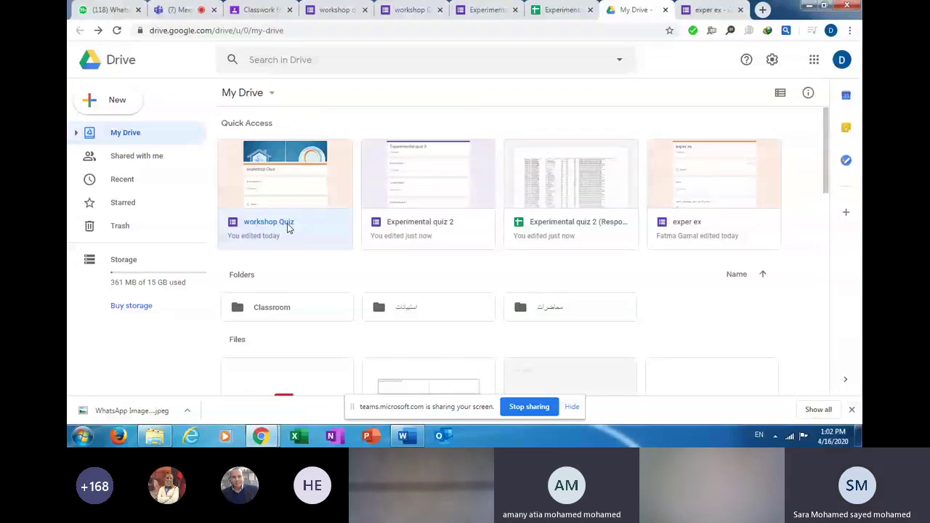
Open workshop Quiz from My Drive, select its title, then switch to the Teams meeting.
{"action": "double_click", "coordinate": [287, 226]}
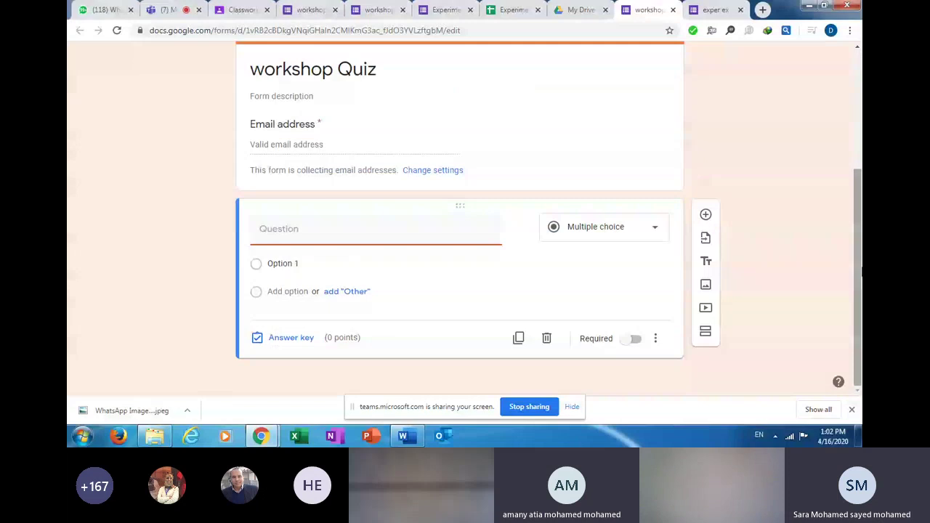
{"action": "left_click_drag", "start_coordinate": [862, 270], "coordinate": [854, 166]}
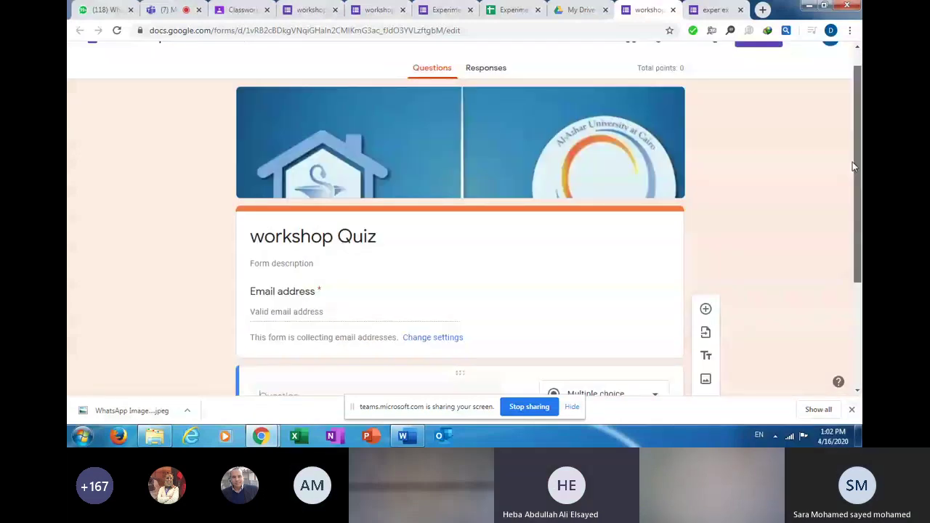
{"action": "left_click", "coordinate": [470, 312]}
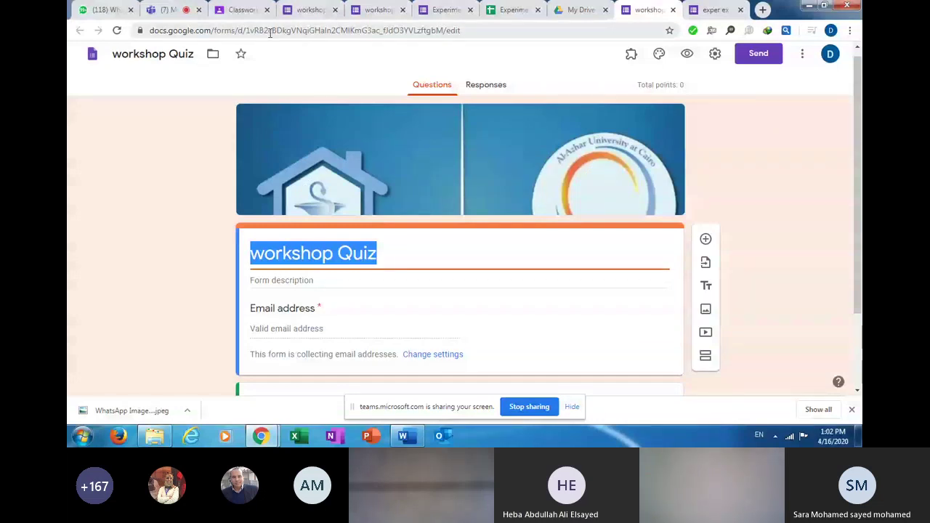
{"action": "key", "text": "ctrl+2"}
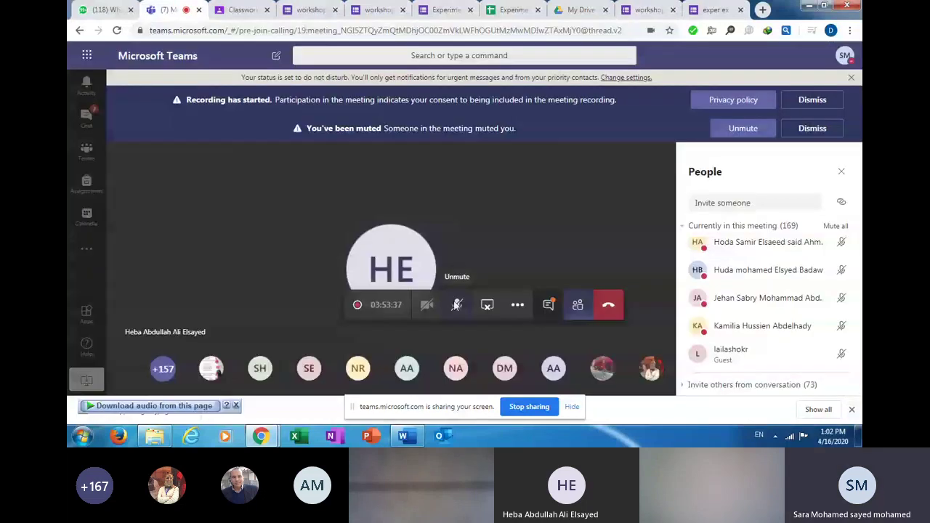
Unmute the microphone in the Teams meeting and return to the workshop Quiz responses.
{"action": "left_click", "coordinate": [456, 304]}
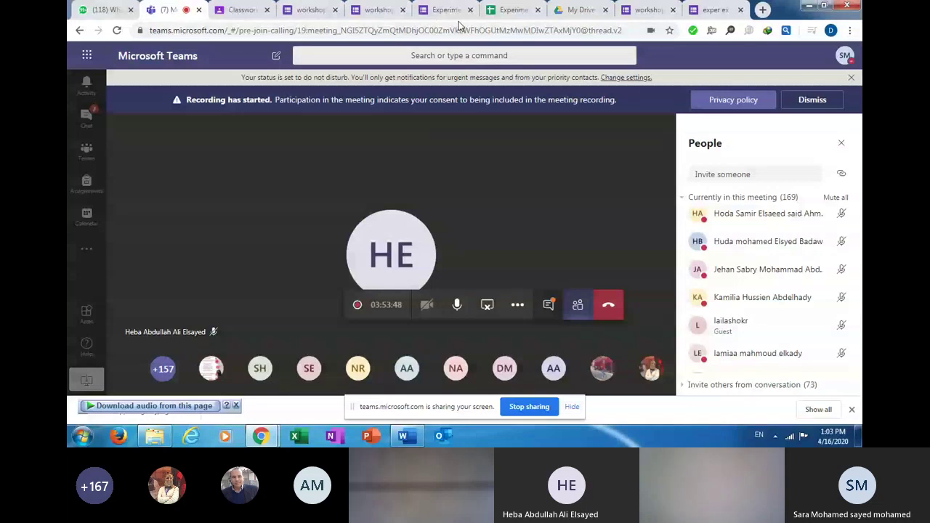
{"action": "left_click", "coordinate": [311, 9]}
{"action": "left_click", "coordinate": [334, 9]}
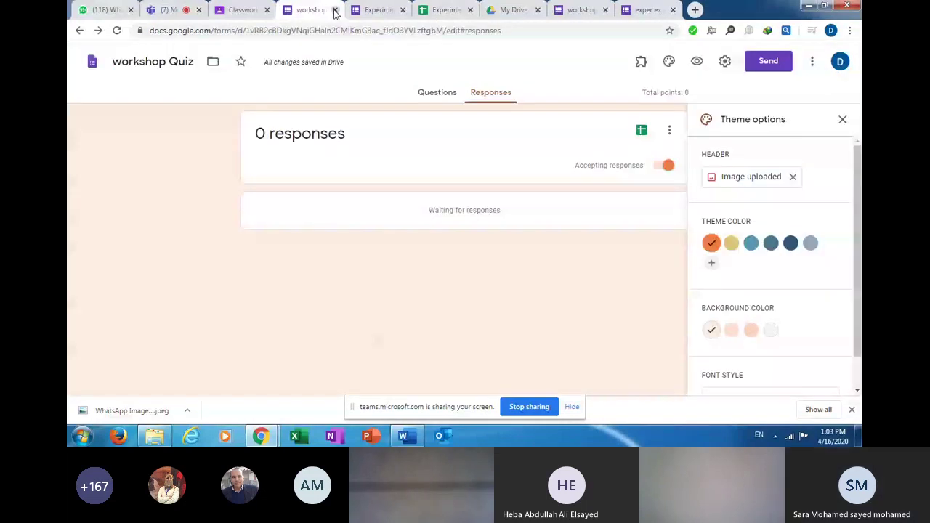
Close the extra responses tab and start editing the first question card below the email field.
{"action": "left_click", "coordinate": [335, 9]}
{"action": "left_click", "coordinate": [514, 9]}
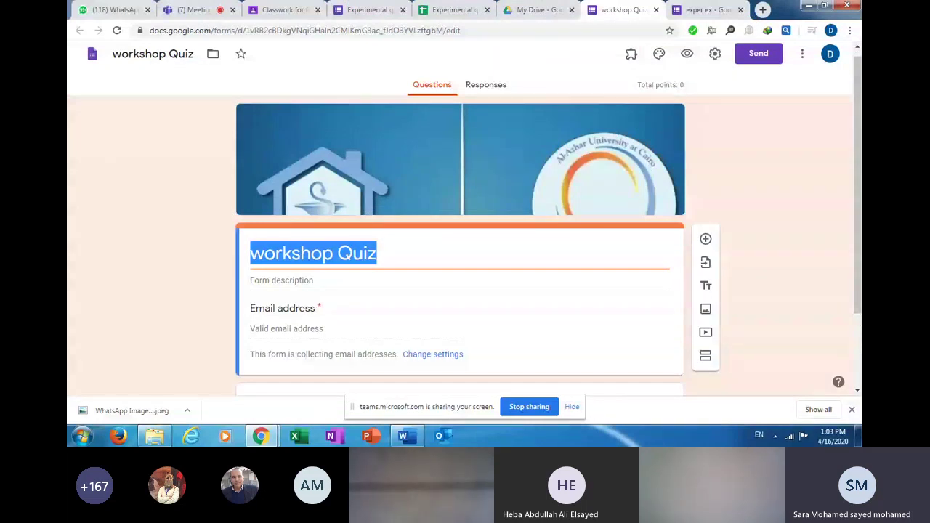
{"action": "scroll", "coordinate": [366, 152], "scroll_direction": "down", "scroll_amount": 1}
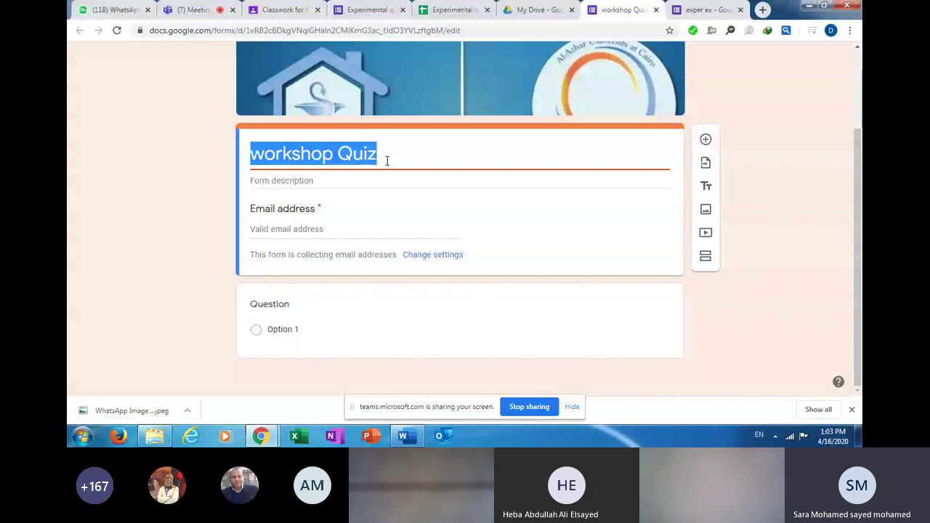
{"action": "left_click", "coordinate": [648, 175]}
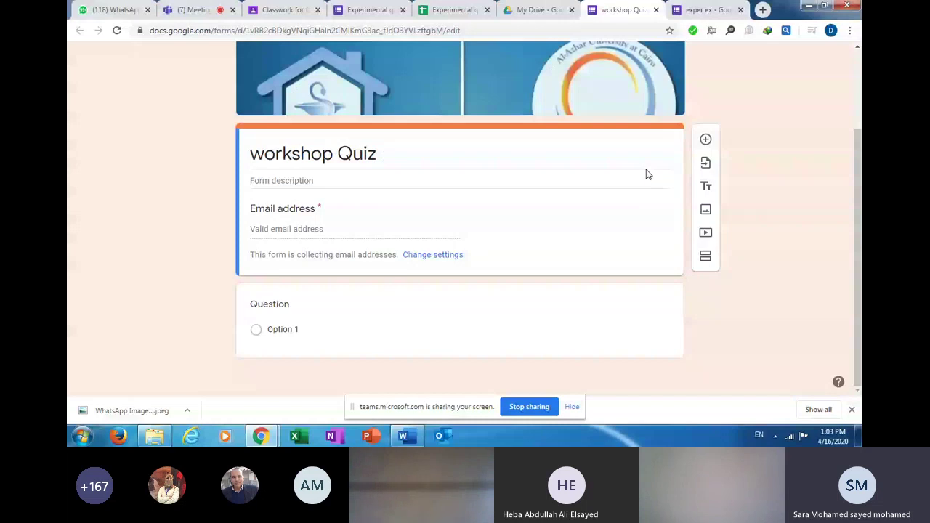
{"action": "left_click", "coordinate": [705, 139]}
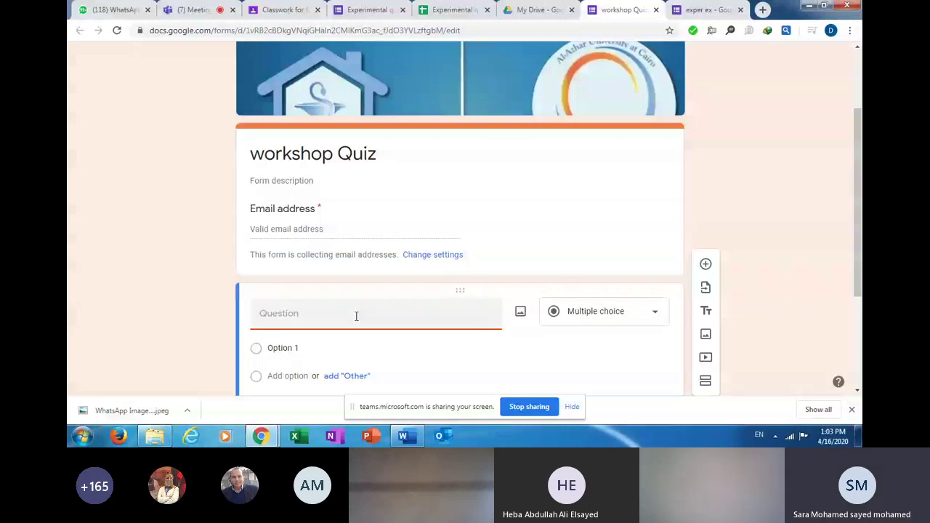
Title the question 'student id' and validate answers as numbers greater than 4000.
{"action": "type", "text": "studen"}
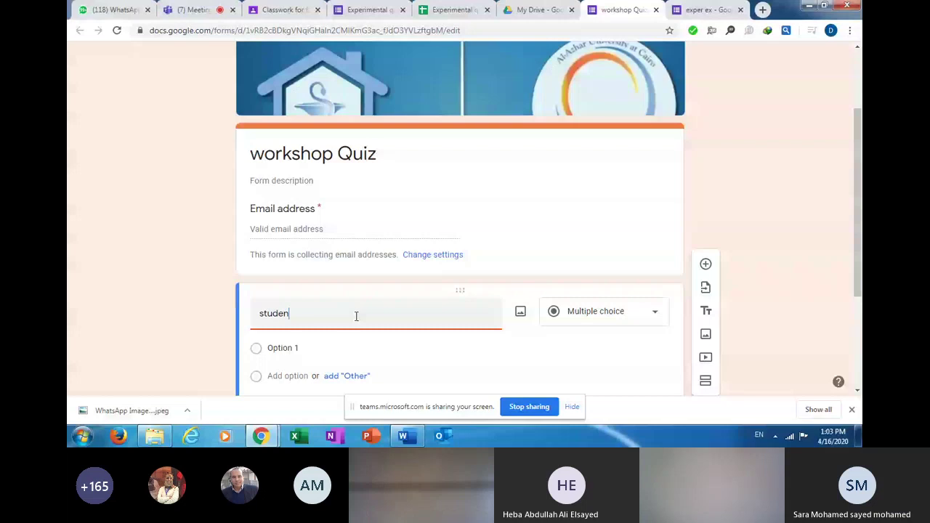
{"action": "type", "text": "t "}
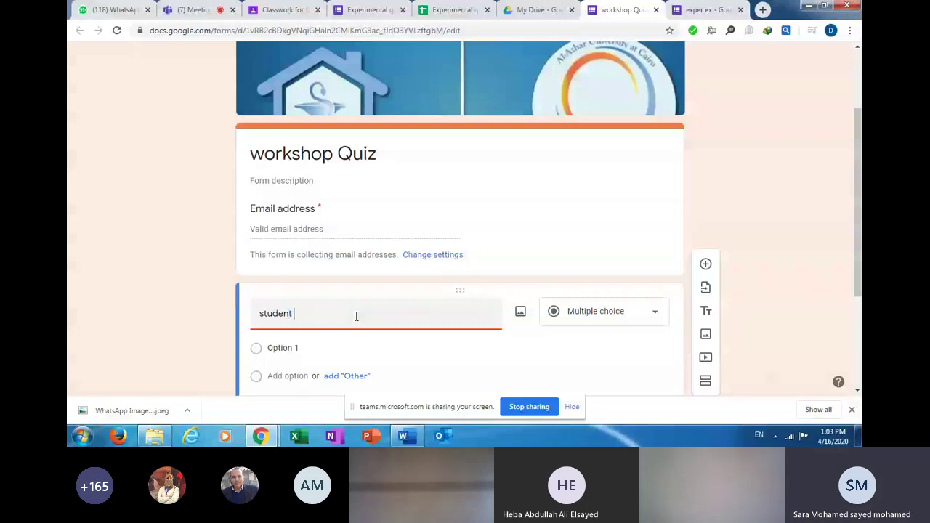
{"action": "type", "text": "id"}
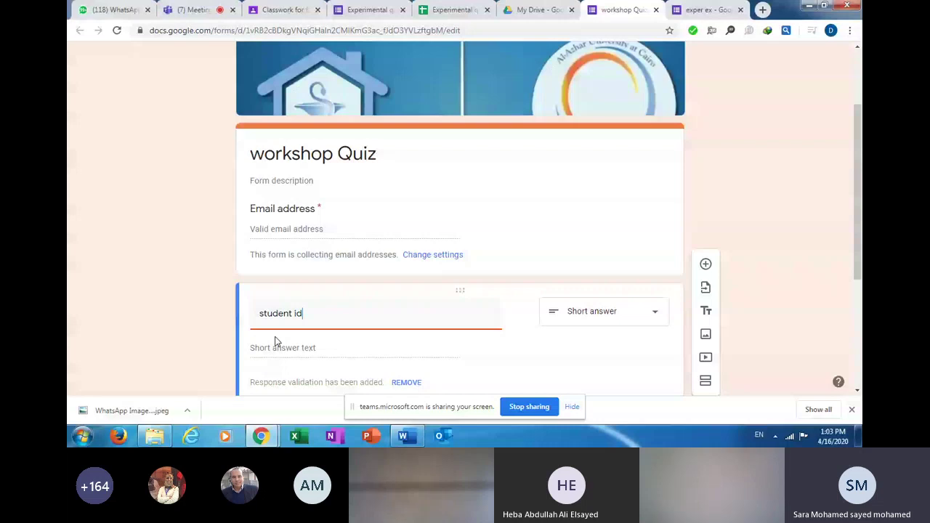
{"action": "scroll", "coordinate": [549, 293], "scroll_direction": "down", "scroll_amount": 3}
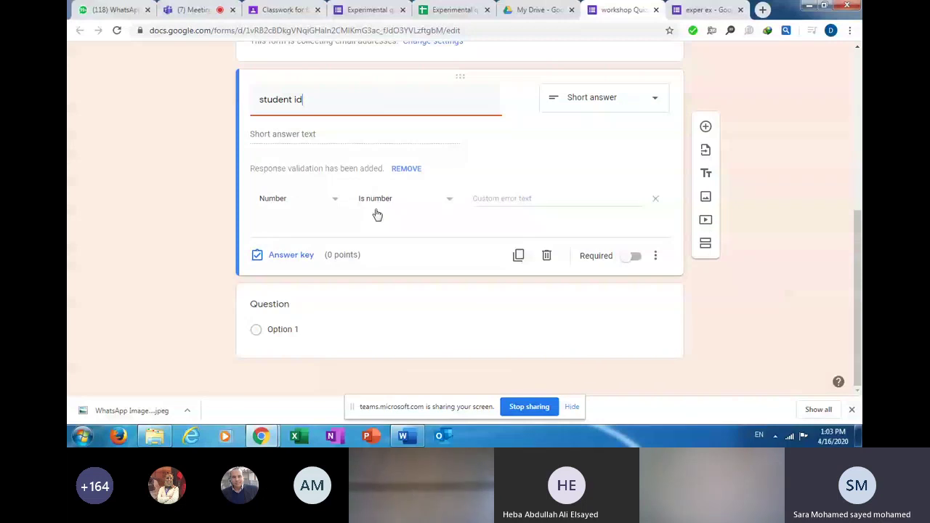
{"action": "left_click", "coordinate": [449, 202]}
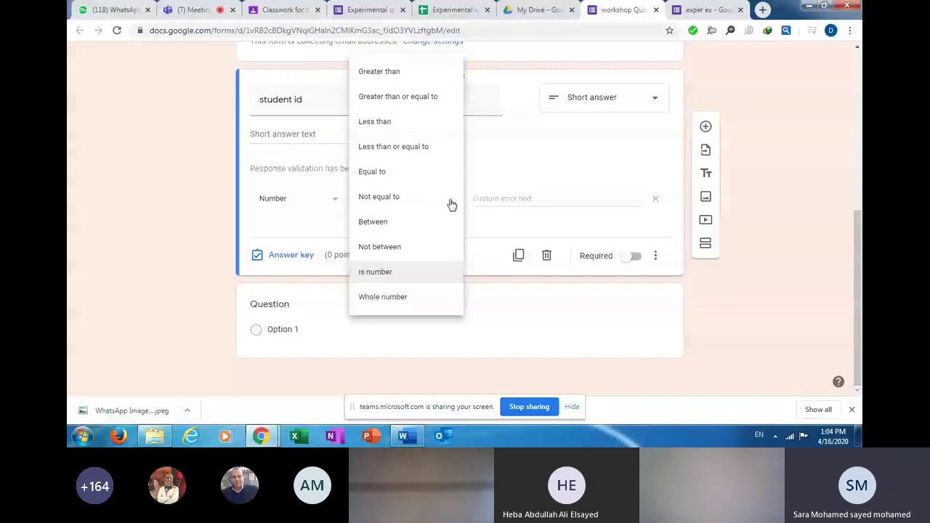
{"action": "left_click", "coordinate": [419, 84]}
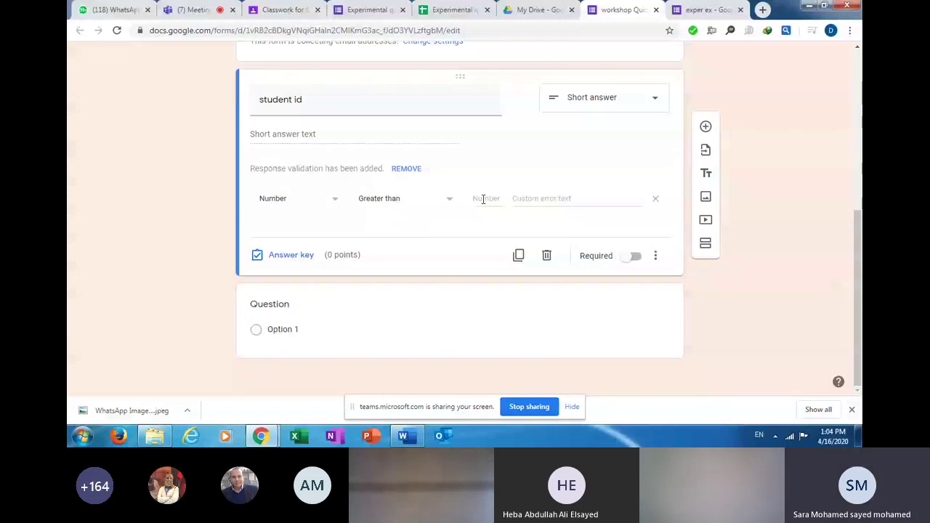
{"action": "left_click", "coordinate": [483, 199]}
{"action": "type", "text": "4000"}
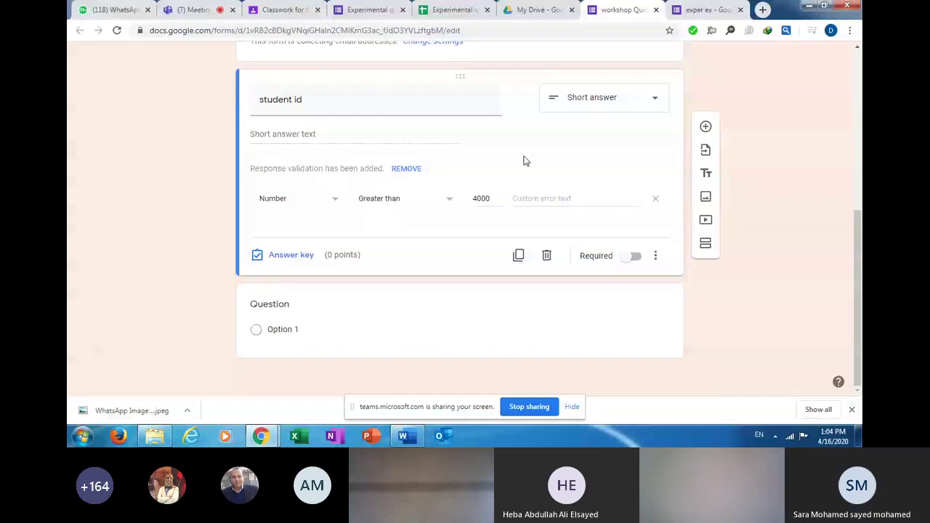
Mark the student id question as required.
{"action": "scroll", "coordinate": [523, 160], "scroll_direction": "up", "scroll_amount": 4}
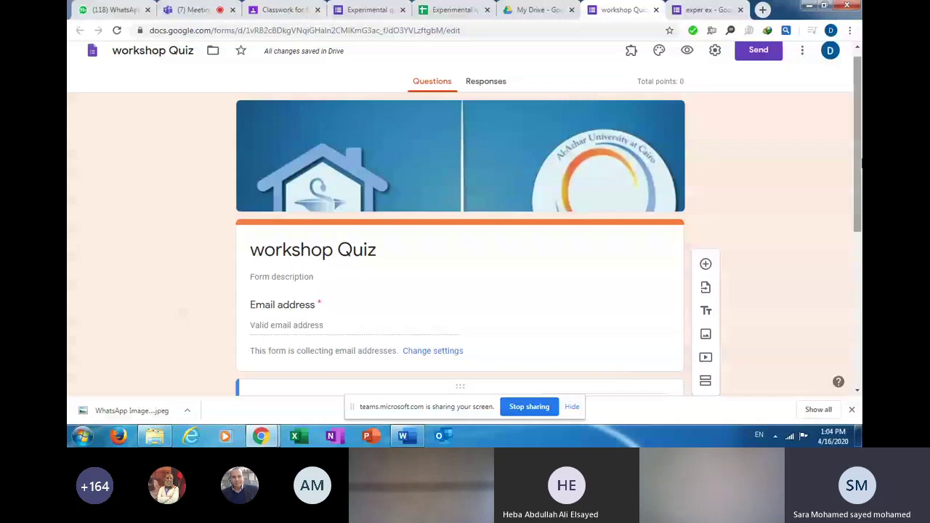
{"action": "scroll", "coordinate": [624, 260], "scroll_direction": "down", "scroll_amount": 4}
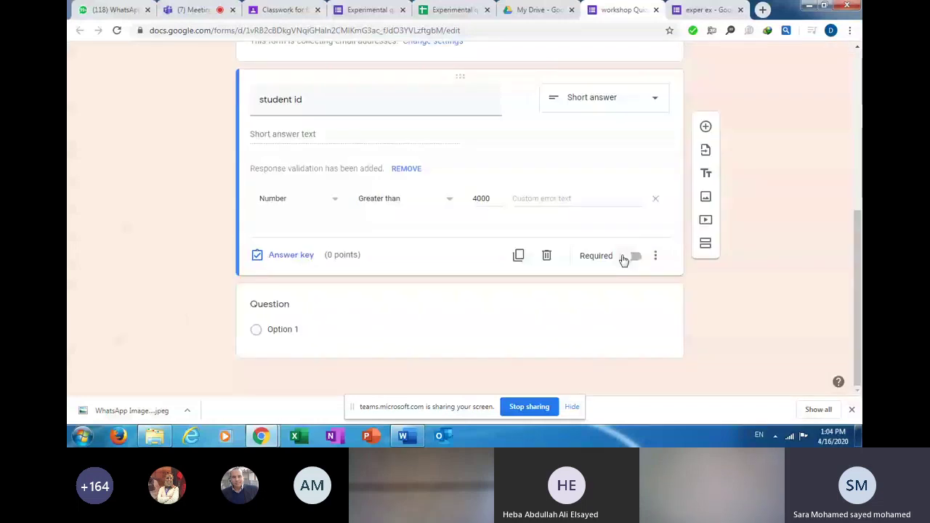
{"action": "left_click", "coordinate": [631, 258]}
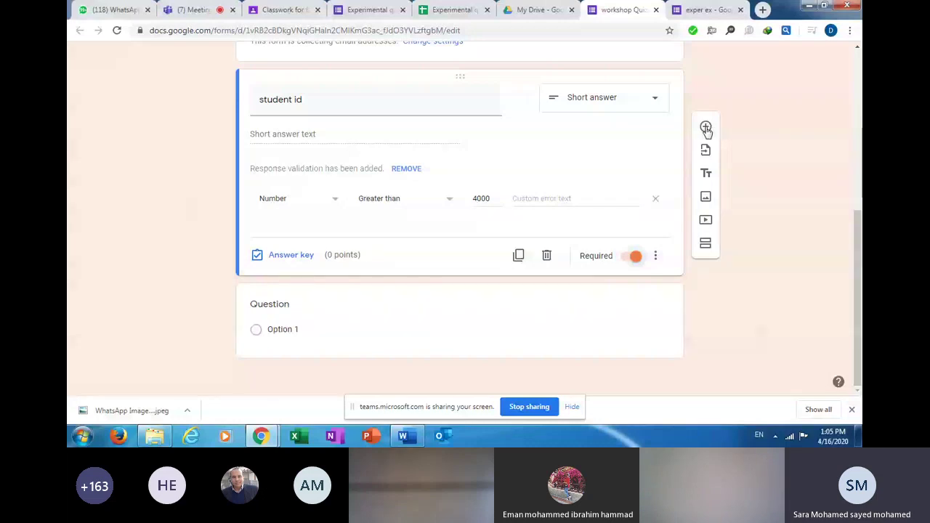
Add a new question titled 'name' below student id and make it required.
{"action": "left_click", "coordinate": [705, 128]}
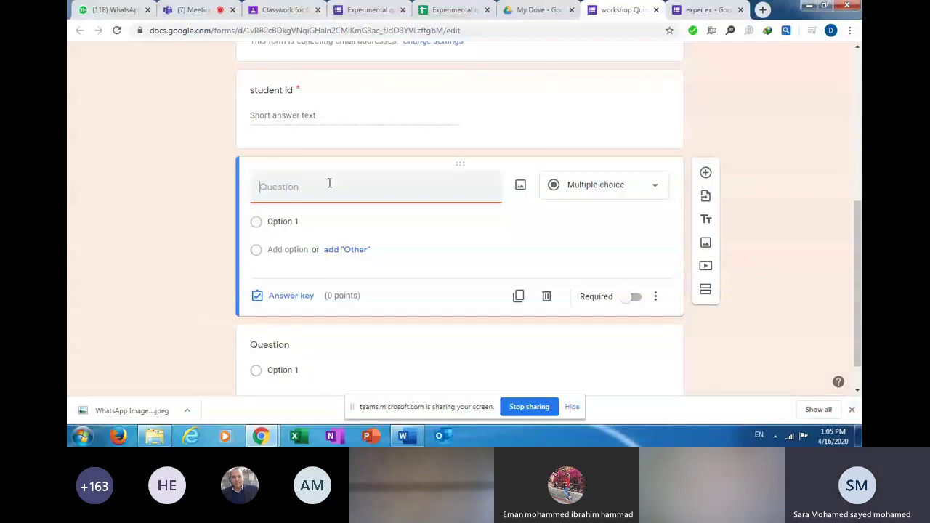
{"action": "type", "text": "name"}
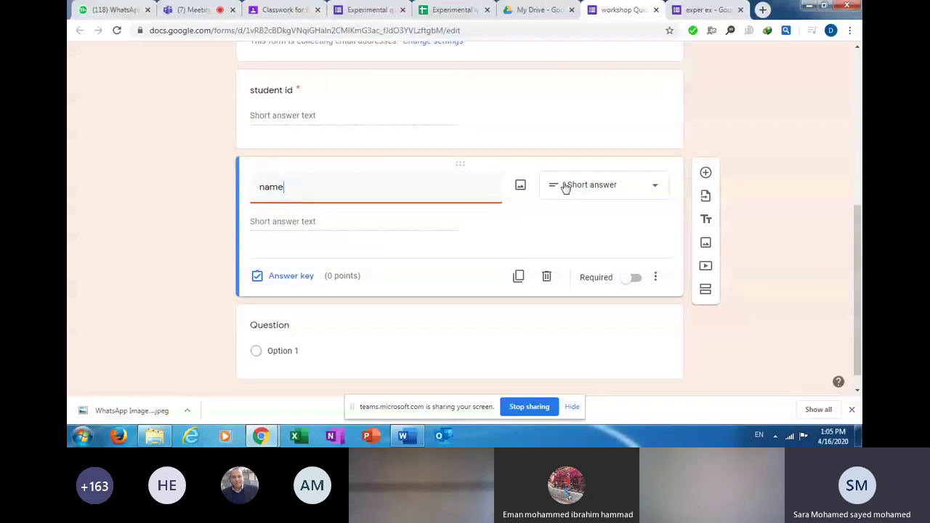
{"action": "left_click", "coordinate": [637, 279]}
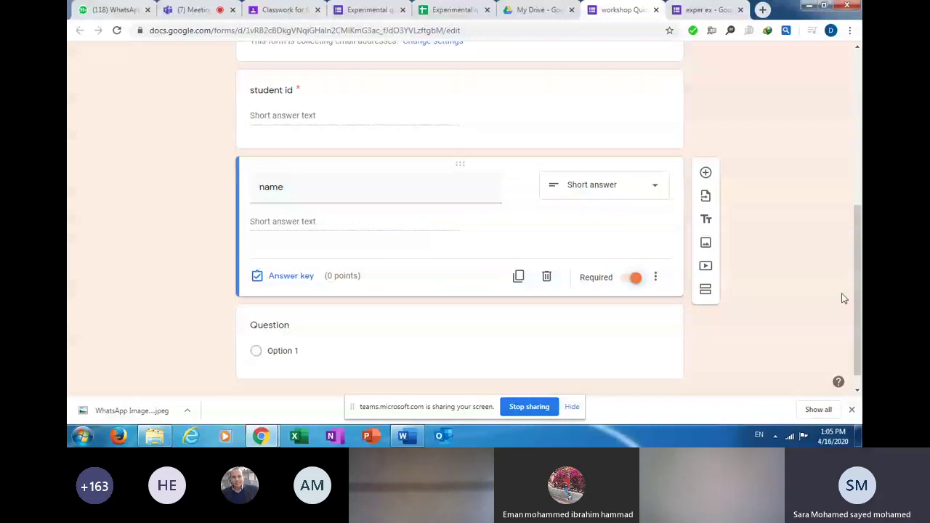
{"action": "scroll", "coordinate": [854, 165], "scroll_direction": "up", "scroll_amount": 3}
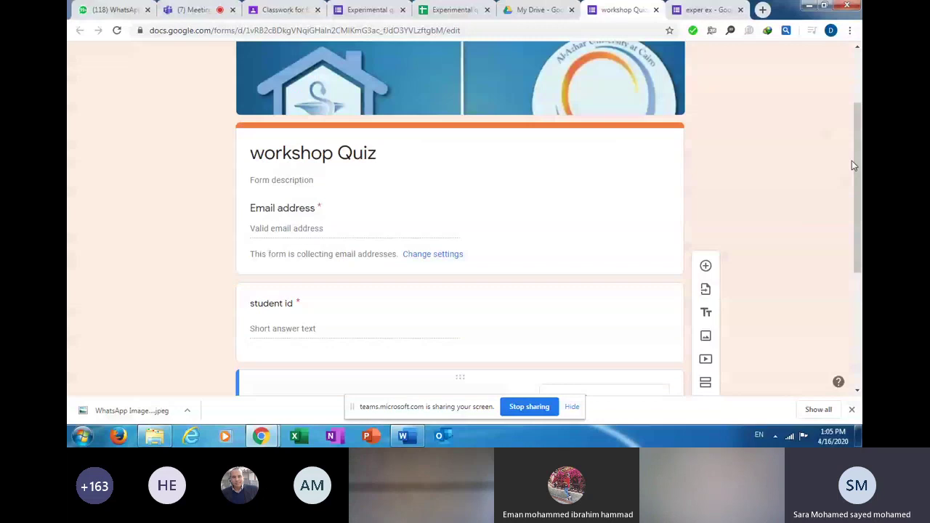
{"action": "scroll", "coordinate": [851, 160], "scroll_direction": "up", "scroll_amount": 3}
Preview the workshop Quiz and scroll through the respondent view of its questions.
{"action": "left_click", "coordinate": [685, 59]}
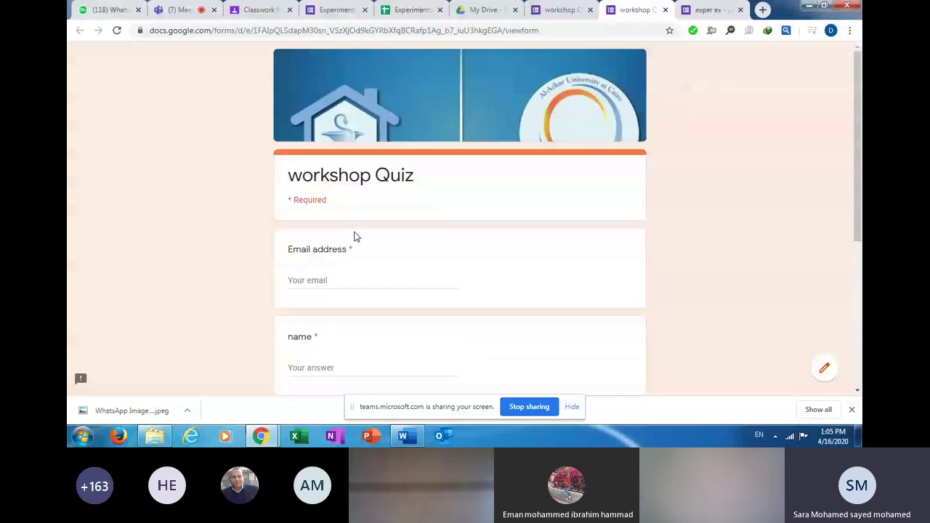
{"action": "scroll", "coordinate": [860, 177], "scroll_direction": "down", "scroll_amount": 1}
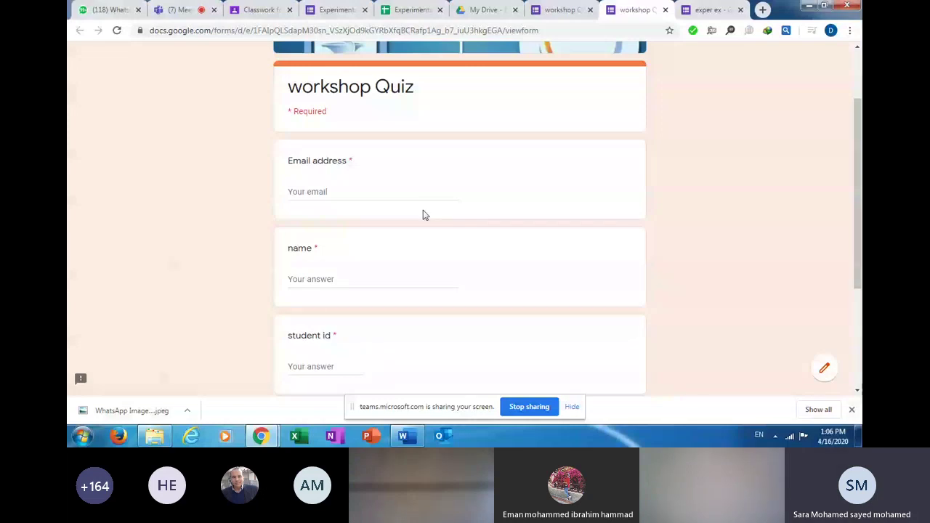
Return to the editor tab and scroll through the Email address, student id and name questions.
{"action": "left_click", "coordinate": [543, 13]}
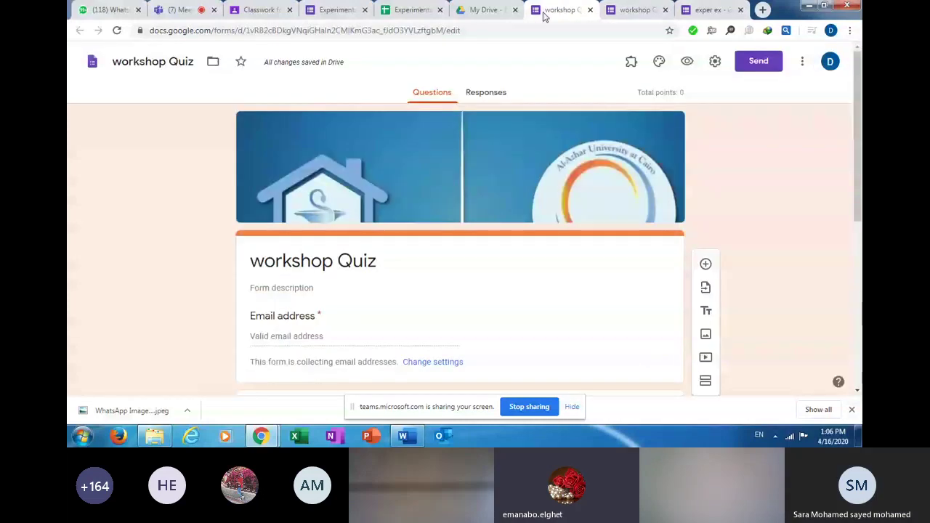
{"action": "scroll", "coordinate": [860, 206], "scroll_direction": "down", "scroll_amount": 1}
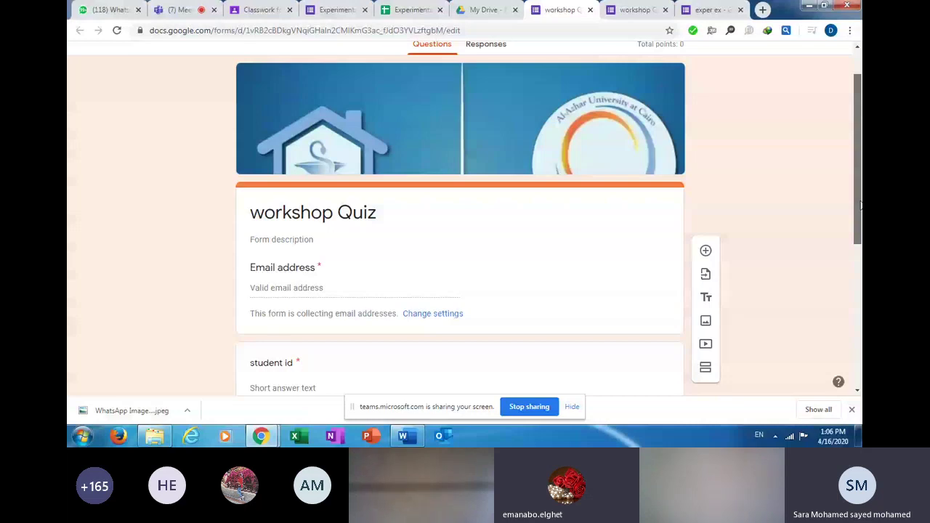
{"action": "left_click_drag", "start_coordinate": [860, 206], "coordinate": [861, 322]}
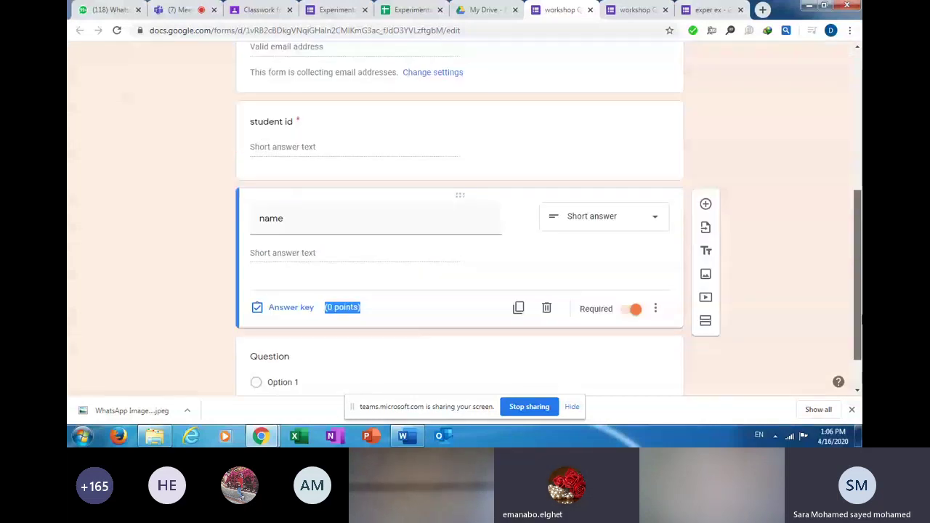
{"action": "left_click_drag", "start_coordinate": [862, 321], "coordinate": [861, 230]}
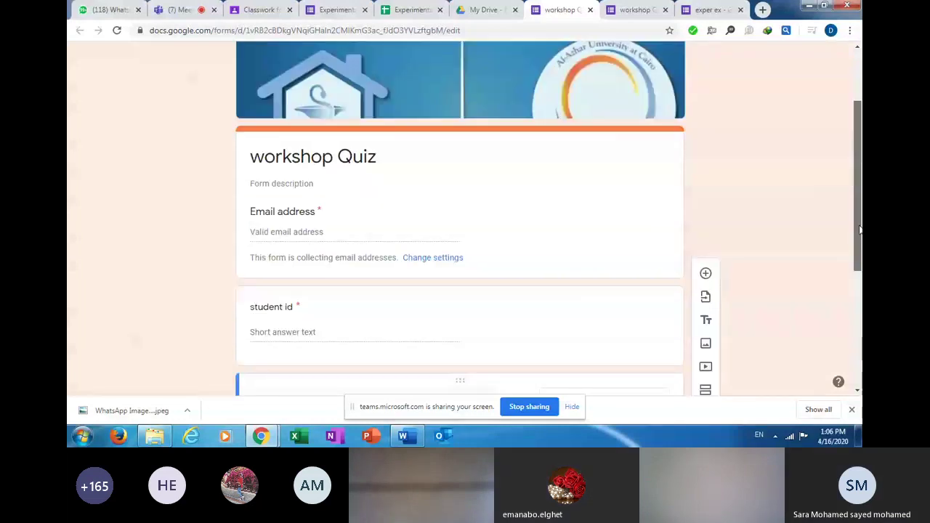
{"action": "left_click_drag", "start_coordinate": [859, 230], "coordinate": [857, 178]}
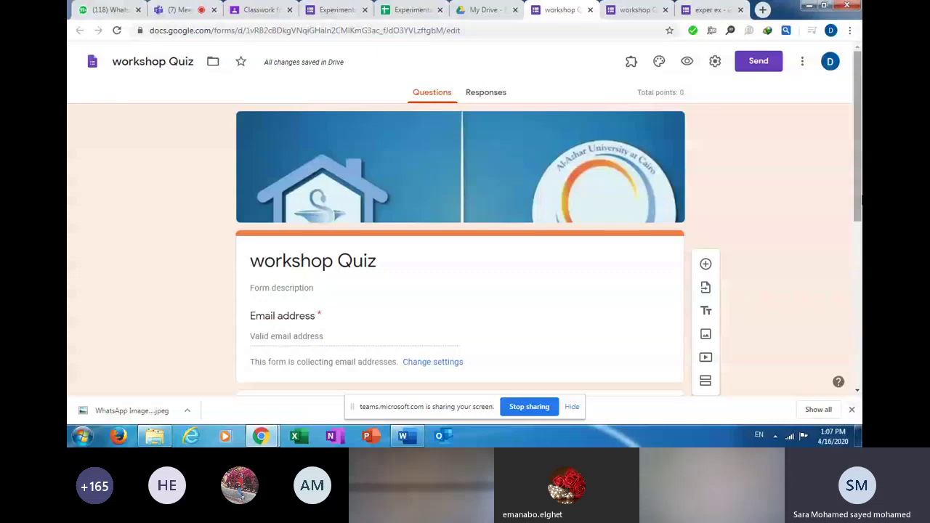
{"action": "left_click_drag", "start_coordinate": [858, 206], "coordinate": [858, 276]}
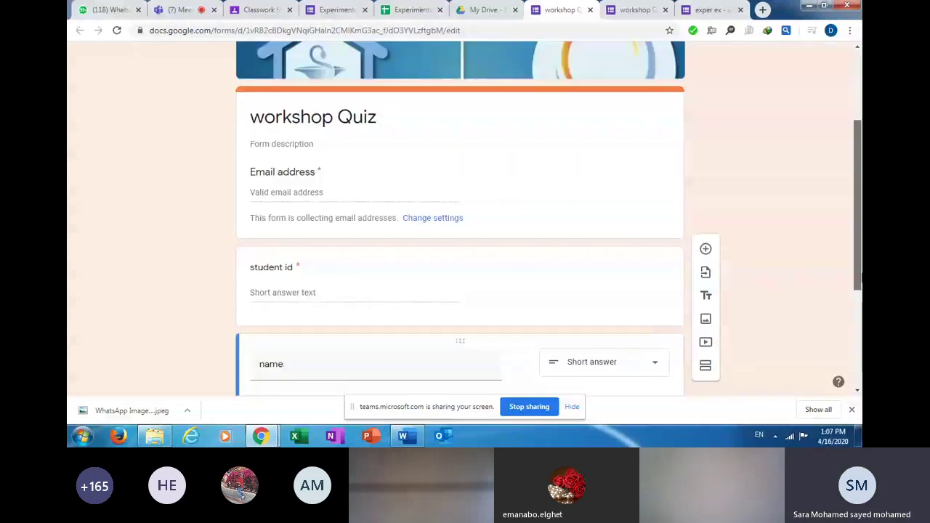
{"action": "left_click_drag", "start_coordinate": [862, 278], "coordinate": [861, 332]}
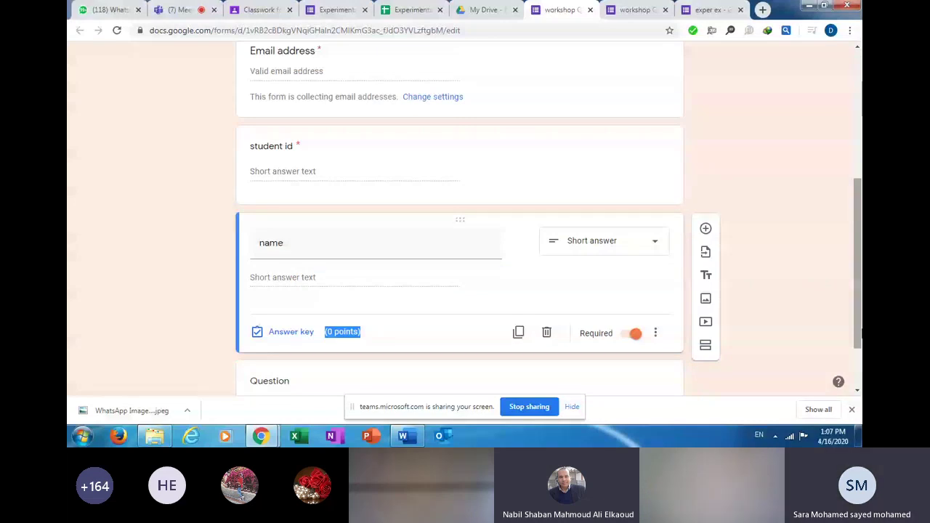
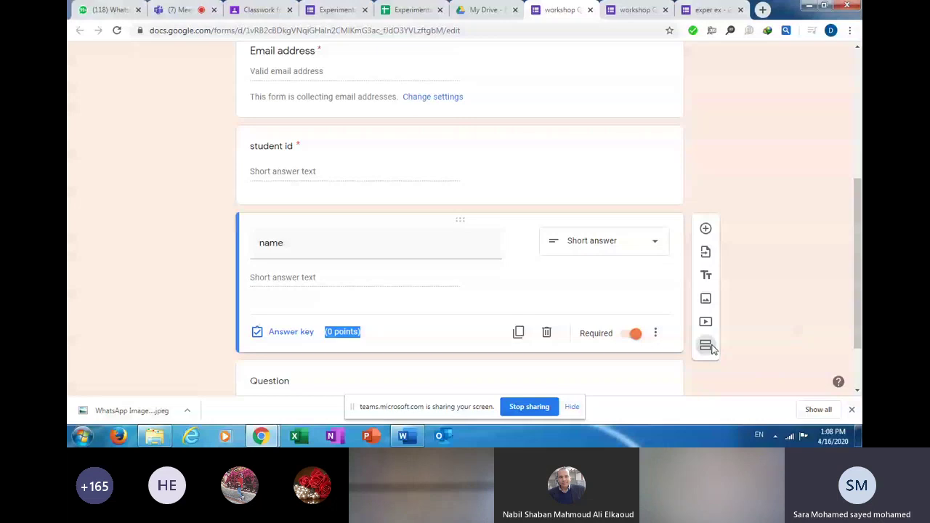
Insert a new untitled section below the name question and scroll back to the top of the quiz.
{"action": "left_click", "coordinate": [705, 346]}
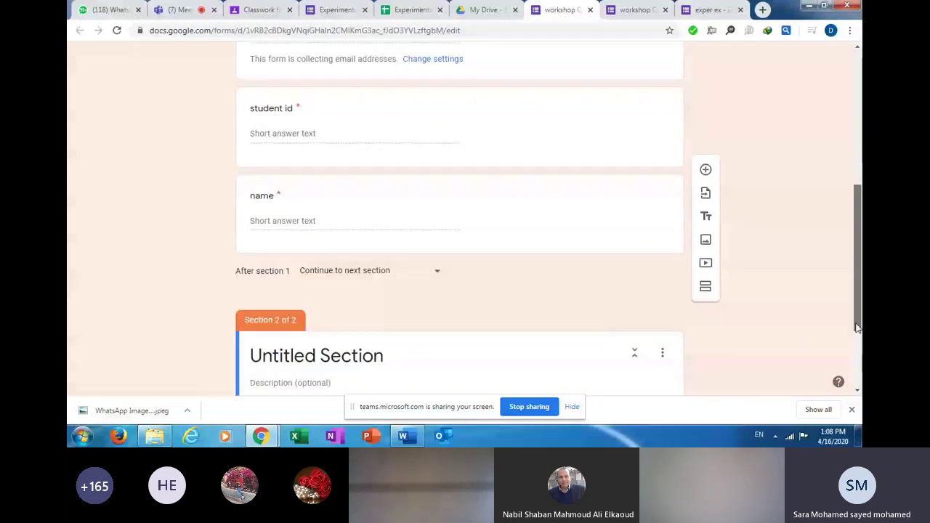
{"action": "left_click_drag", "start_coordinate": [857, 329], "coordinate": [859, 391]}
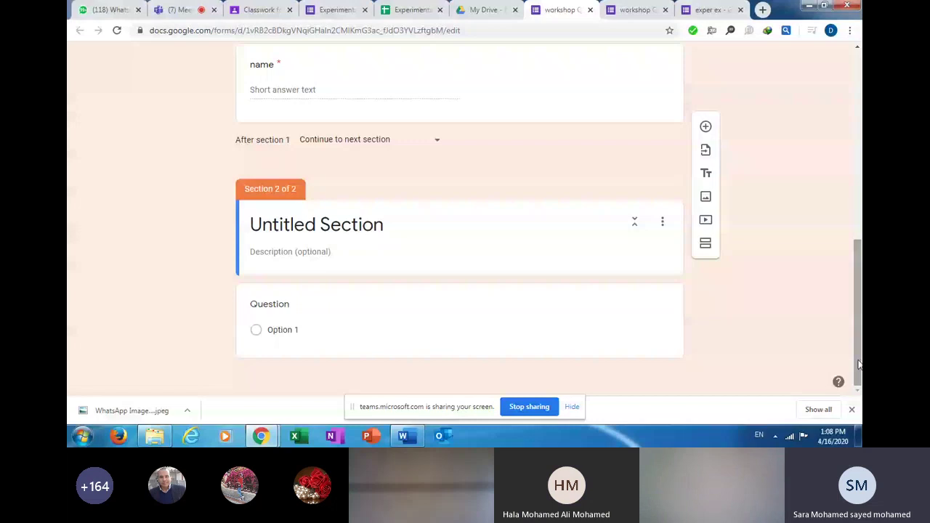
{"action": "scroll", "coordinate": [469, 213], "scroll_direction": "up", "scroll_amount": 4}
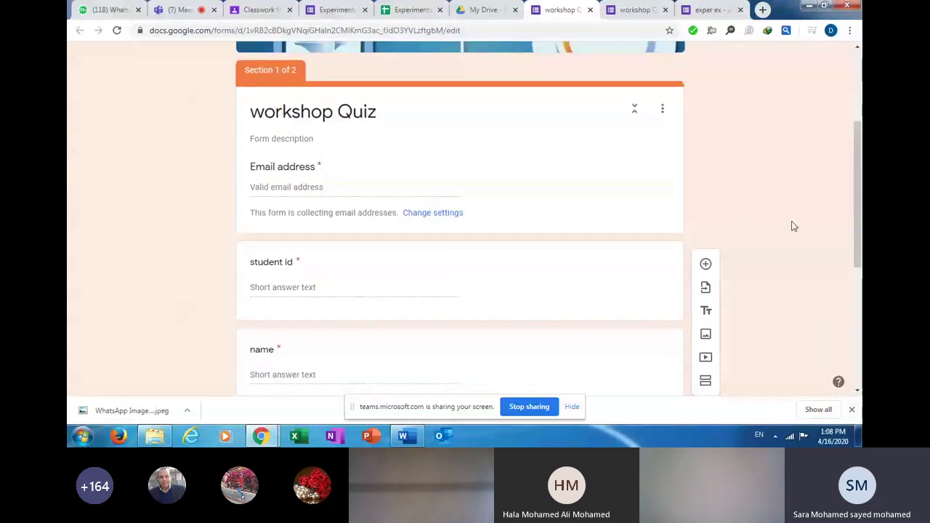
{"action": "scroll", "coordinate": [840, 223], "scroll_direction": "up", "scroll_amount": 3}
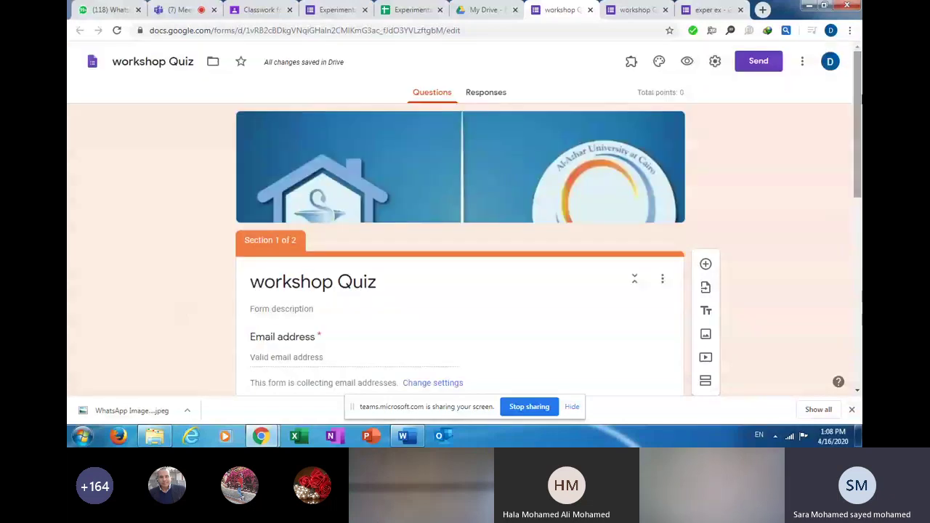
{"action": "left_click_drag", "start_coordinate": [859, 98], "coordinate": [861, 127]}
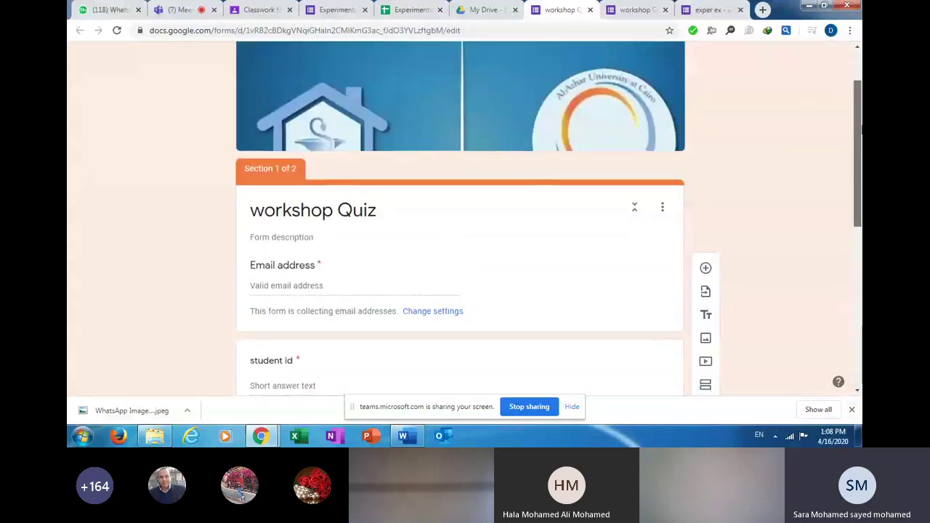
{"action": "left_click_drag", "start_coordinate": [862, 127], "coordinate": [859, 97]}
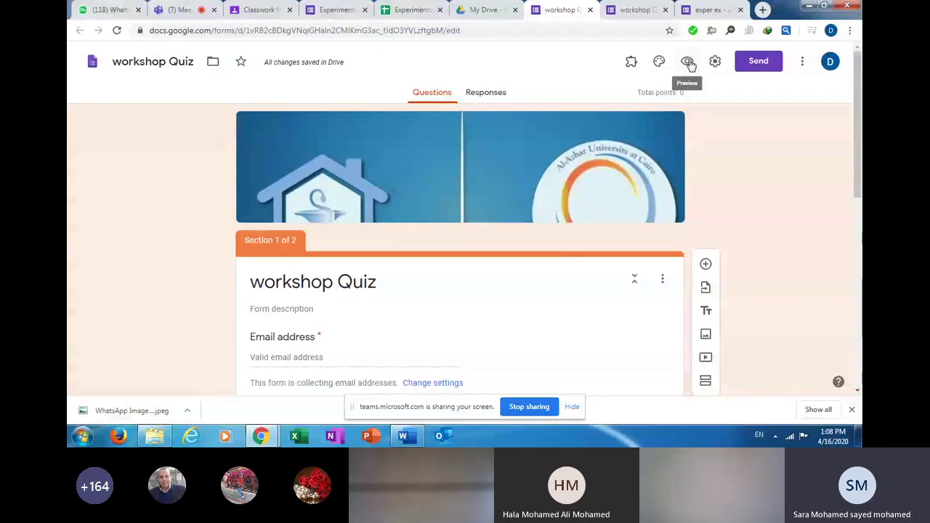
{"action": "left_click", "coordinate": [688, 63]}
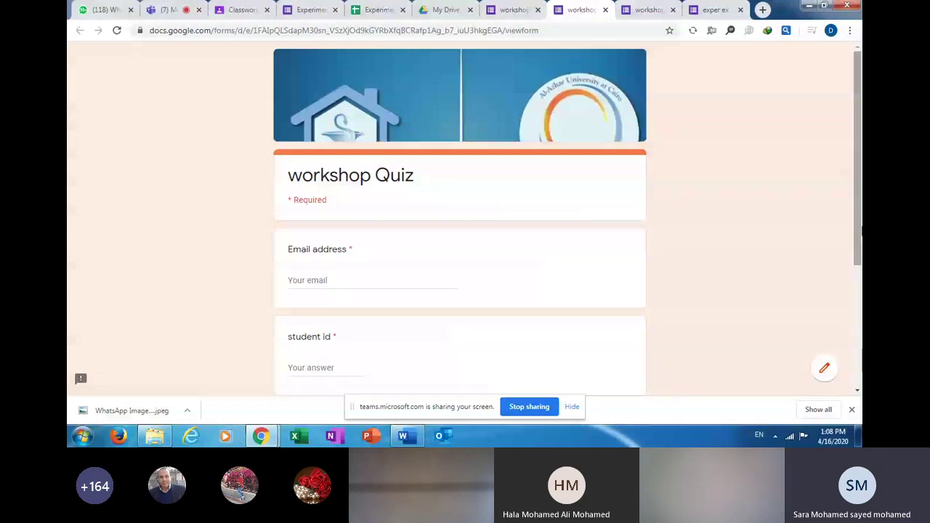
{"action": "scroll", "coordinate": [438, 322], "scroll_direction": "down", "scroll_amount": 3}
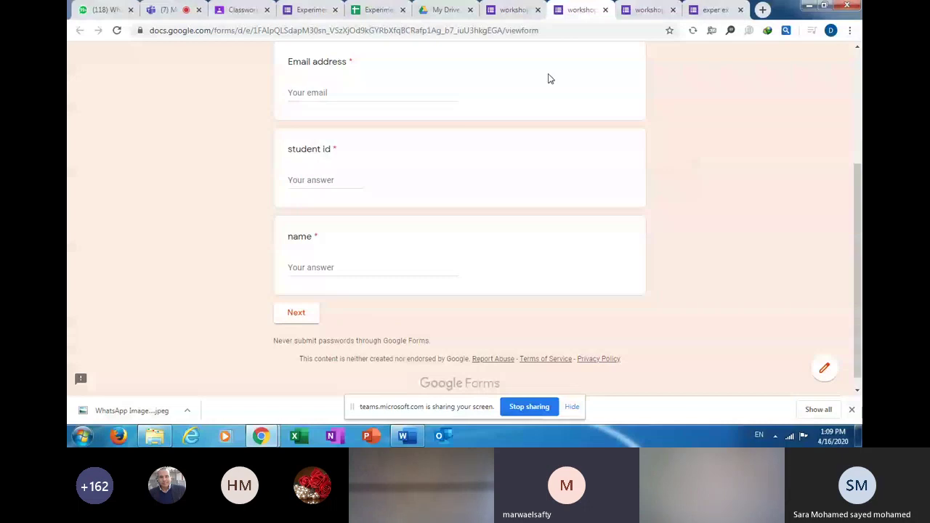
{"action": "left_click", "coordinate": [604, 9]}
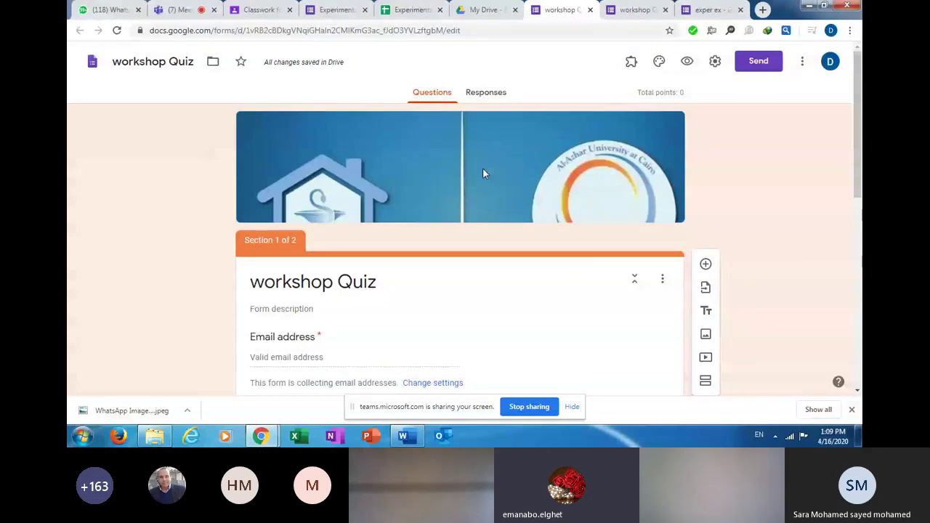
{"action": "left_click", "coordinate": [268, 9]}
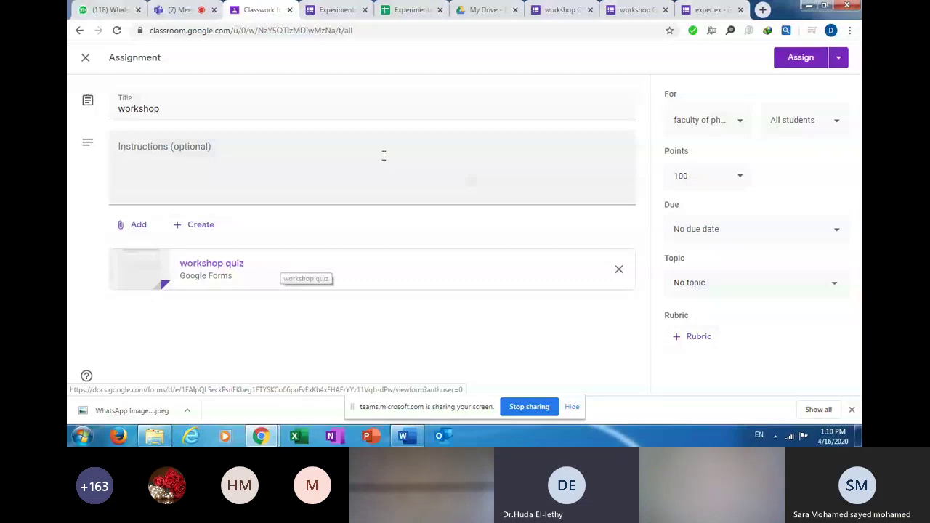
{"action": "left_click", "coordinate": [560, 10]}
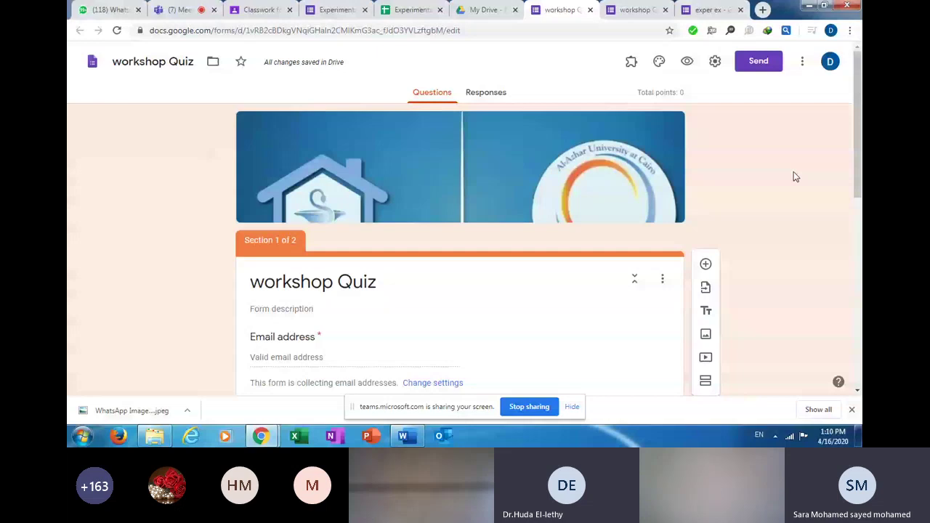
{"action": "scroll", "coordinate": [793, 177], "scroll_direction": "down", "scroll_amount": 4}
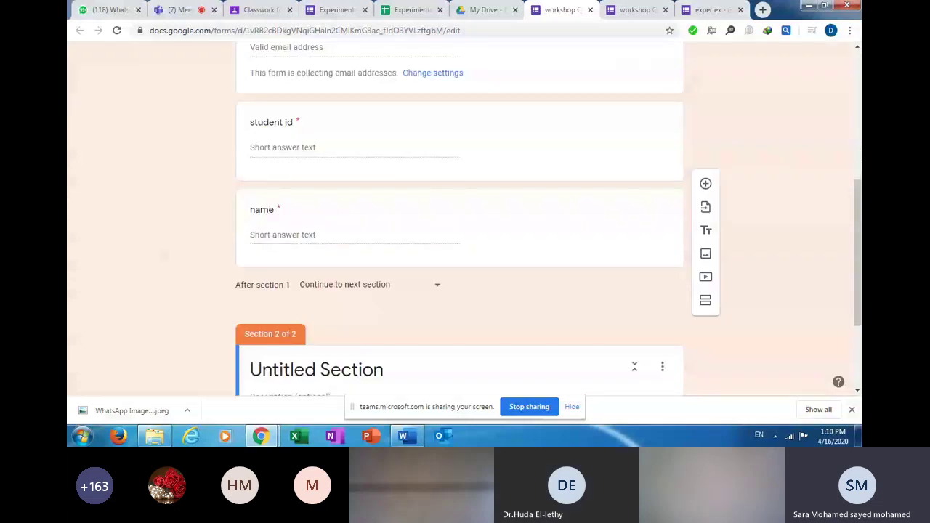
{"action": "scroll", "coordinate": [336, 322], "scroll_direction": "up", "scroll_amount": 5}
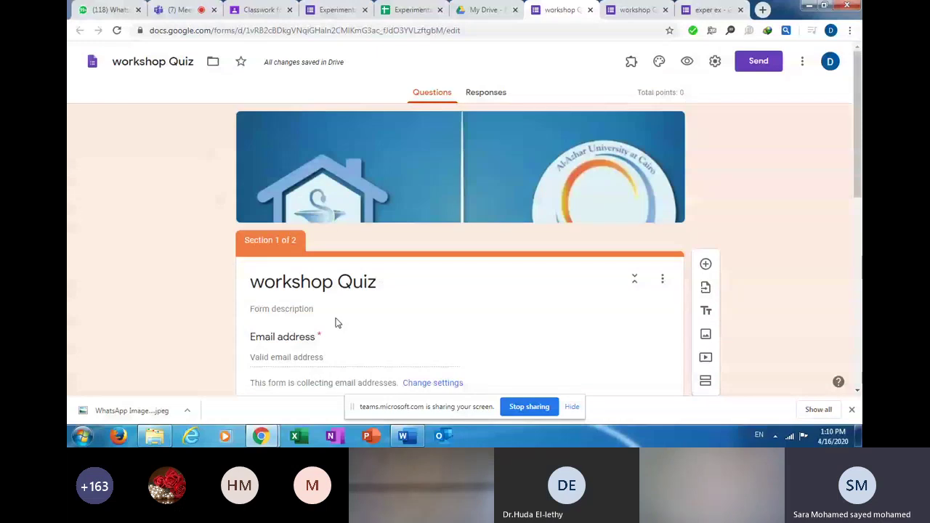
{"action": "left_click", "coordinate": [715, 62]}
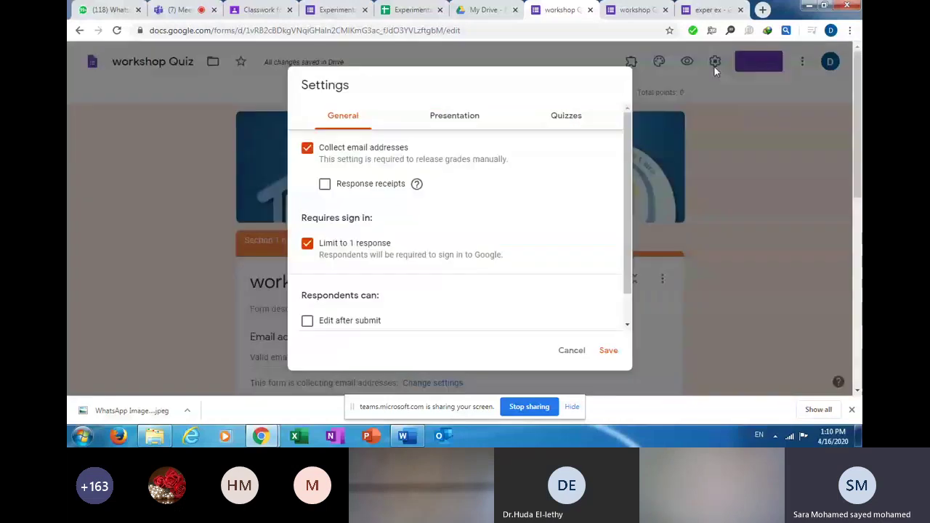
{"action": "left_click", "coordinate": [757, 131]}
{"action": "scroll", "coordinate": [860, 164], "scroll_direction": "down", "scroll_amount": 1}
{"action": "scroll", "coordinate": [861, 164], "scroll_direction": "down", "scroll_amount": 2}
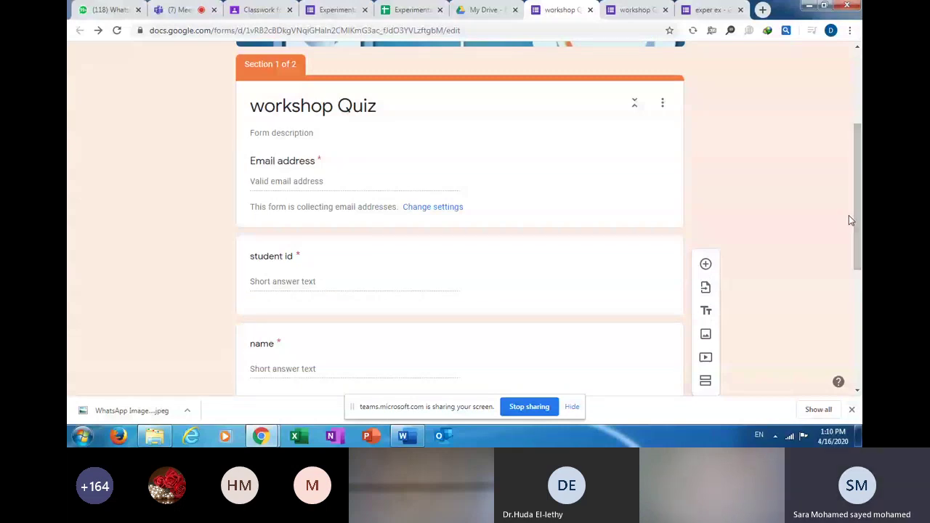
{"action": "left_click", "coordinate": [395, 261]}
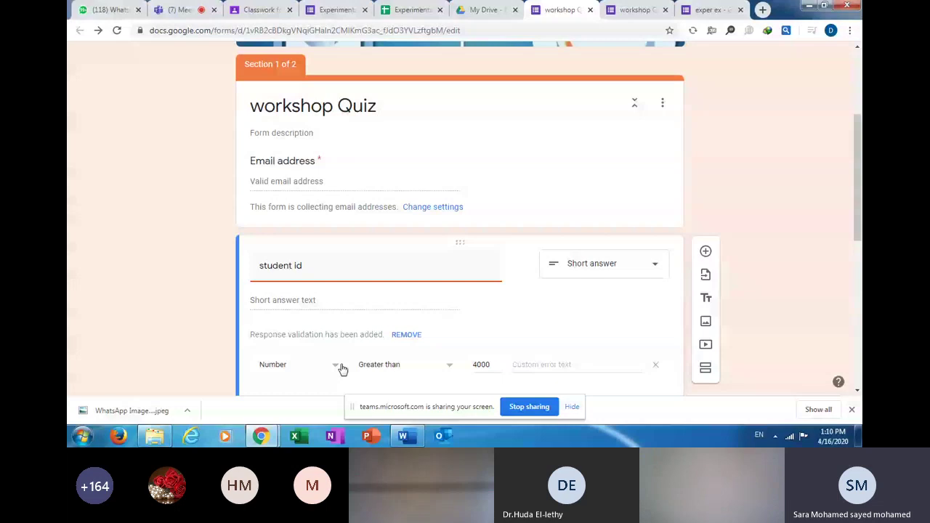
{"action": "left_click", "coordinate": [385, 365]}
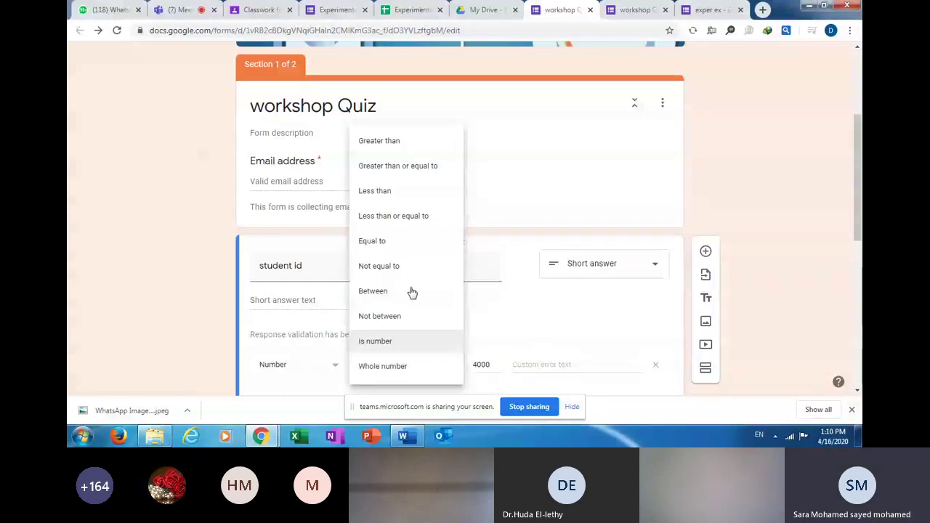
{"action": "left_click", "coordinate": [532, 349]}
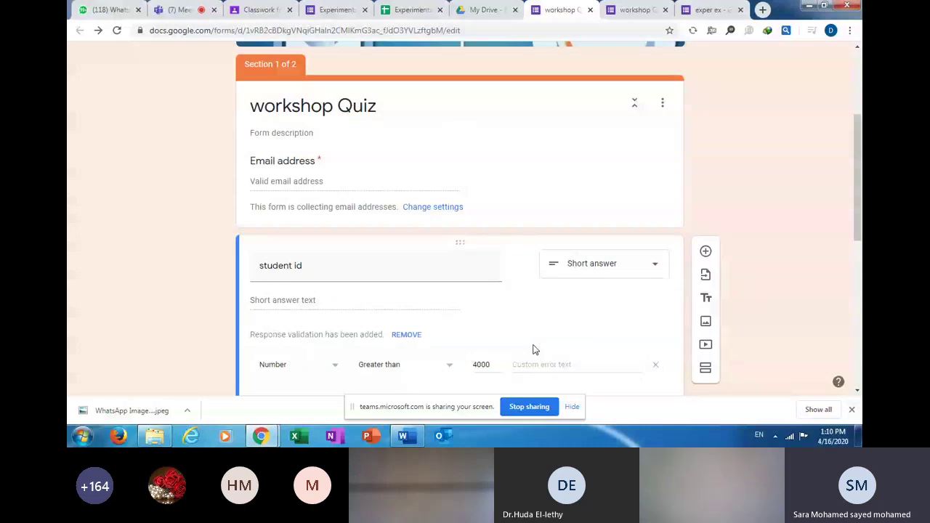
{"action": "left_click_drag", "start_coordinate": [857, 242], "coordinate": [857, 271]}
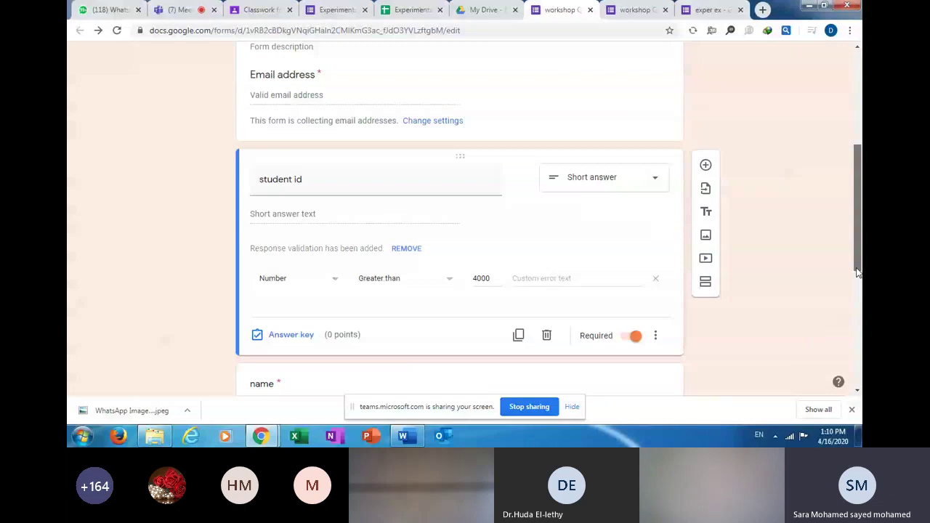
{"action": "scroll", "coordinate": [741, 250], "scroll_direction": "down", "scroll_amount": 3}
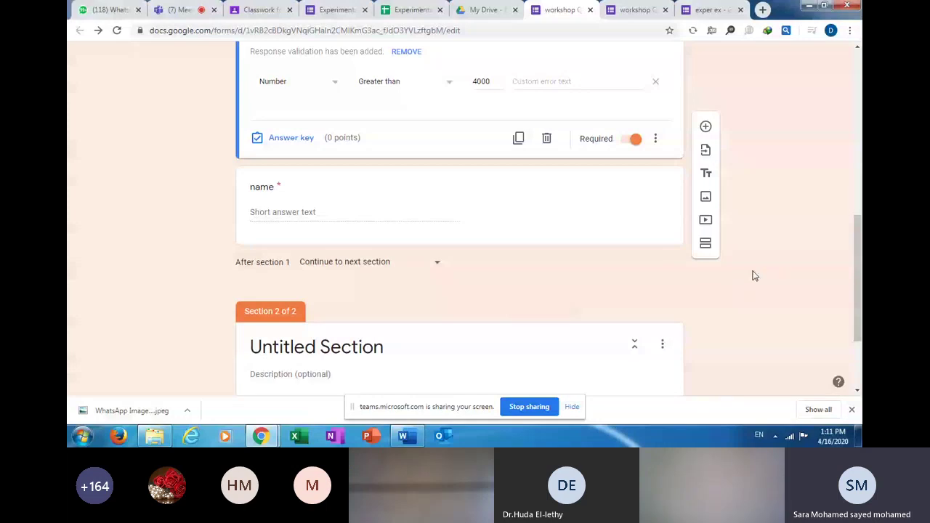
{"action": "left_click_drag", "start_coordinate": [857, 276], "coordinate": [846, 116]}
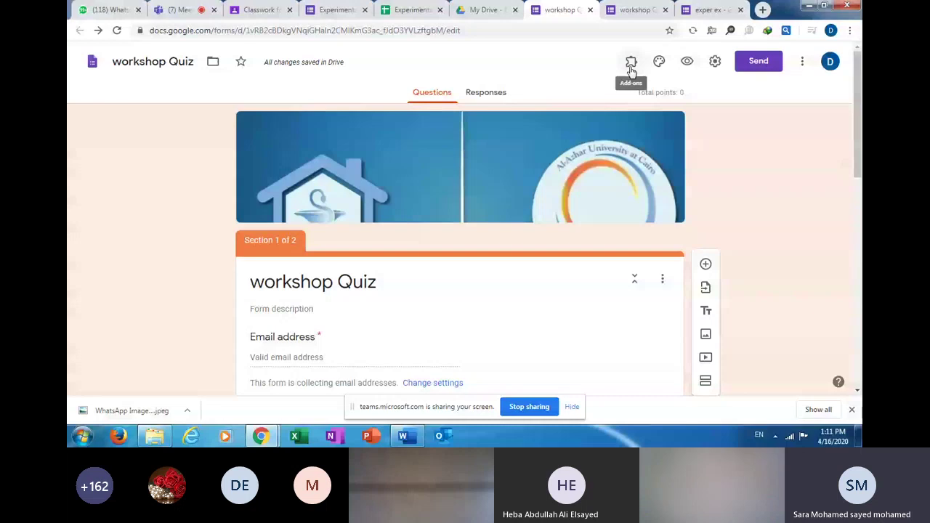
Launch the formLimiter add-on from the Add-ons list and start a new response limit.
{"action": "left_click", "coordinate": [631, 69]}
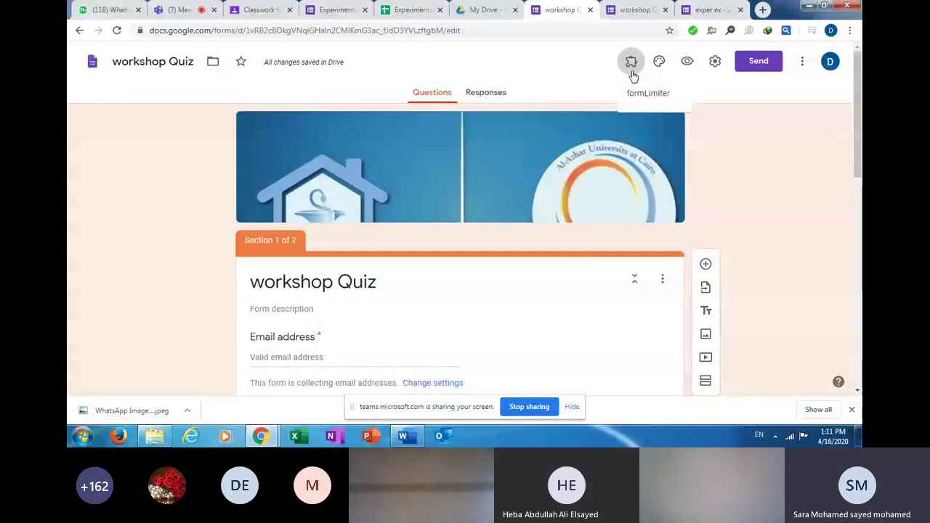
{"action": "left_click", "coordinate": [632, 69]}
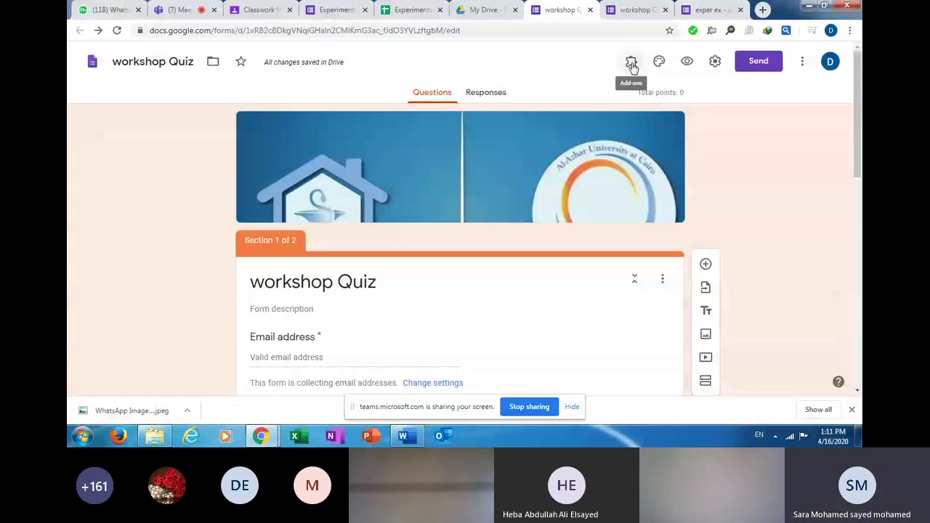
{"action": "left_click", "coordinate": [631, 64]}
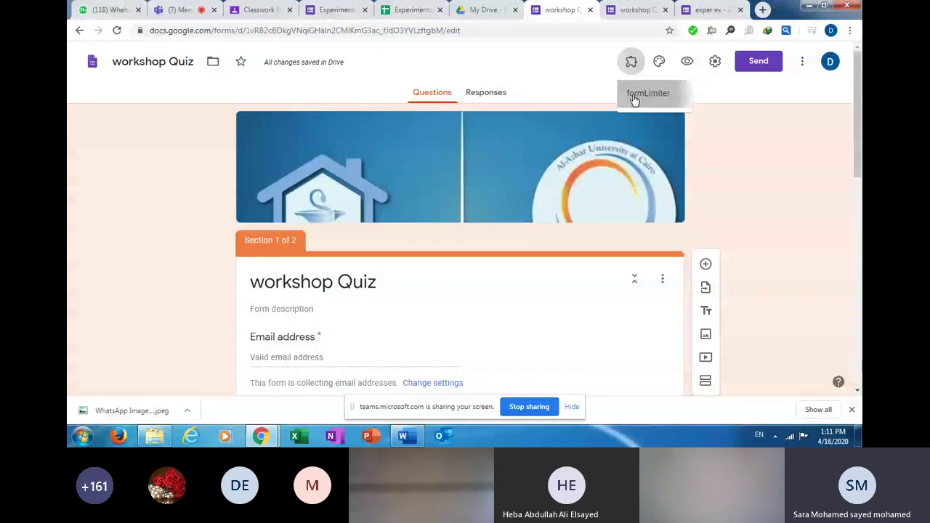
{"action": "left_click", "coordinate": [634, 100]}
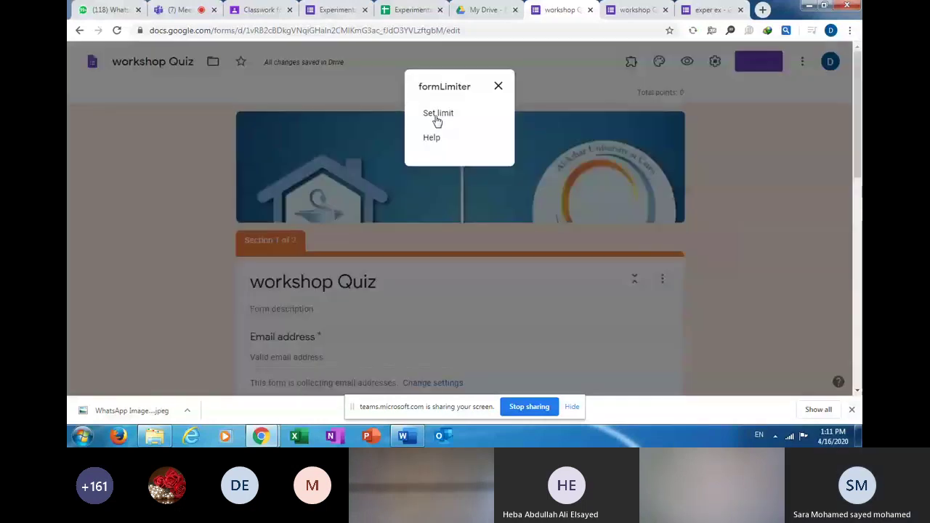
{"action": "left_click", "coordinate": [437, 114]}
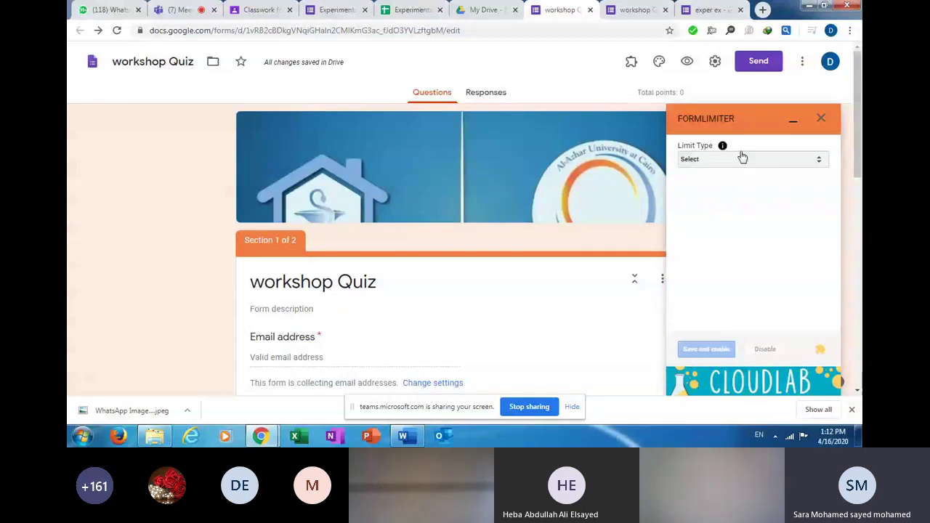
Choose a date-and-time limit type with 04/17/2020 as the closing date.
{"action": "left_click", "coordinate": [820, 161]}
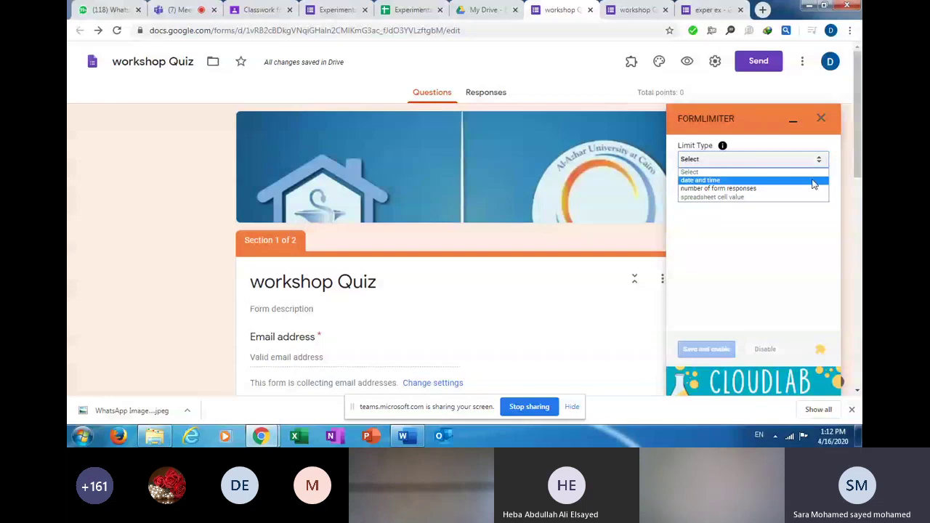
{"action": "left_click", "coordinate": [814, 181]}
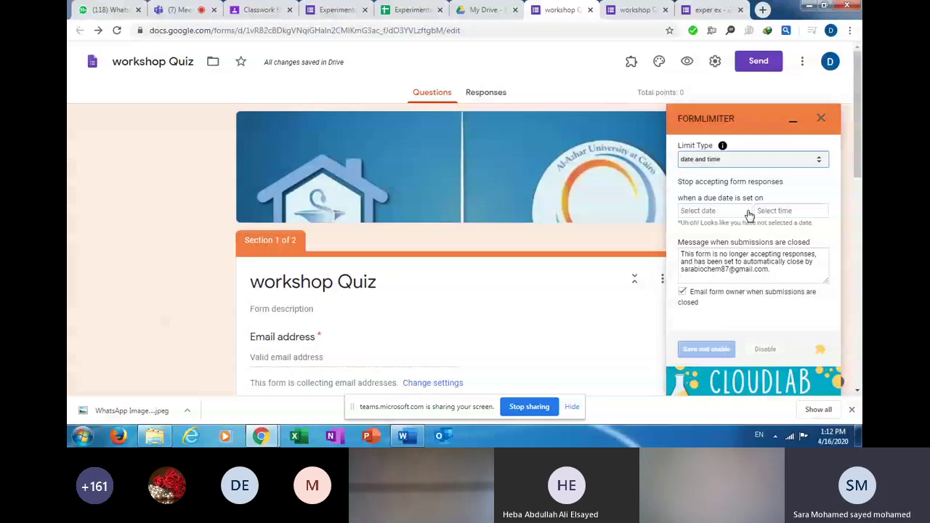
{"action": "left_click", "coordinate": [748, 211]}
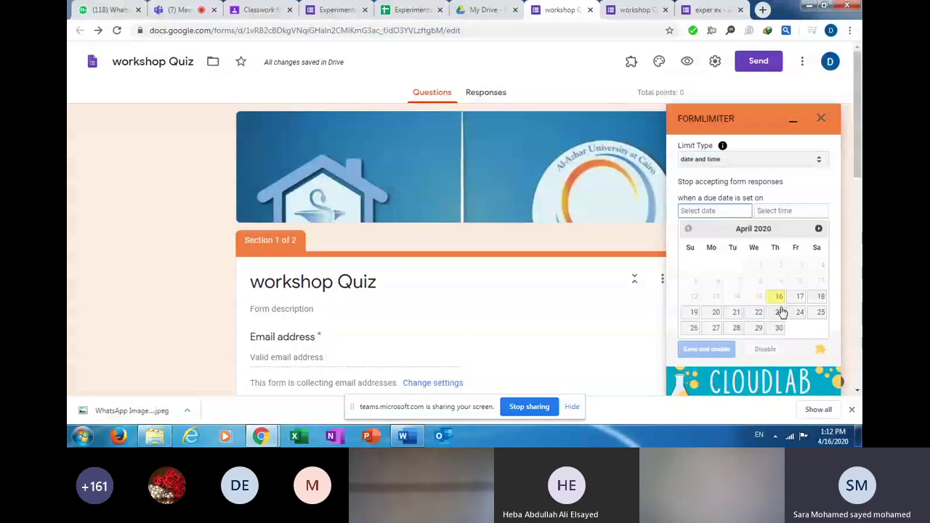
{"action": "left_click", "coordinate": [799, 297]}
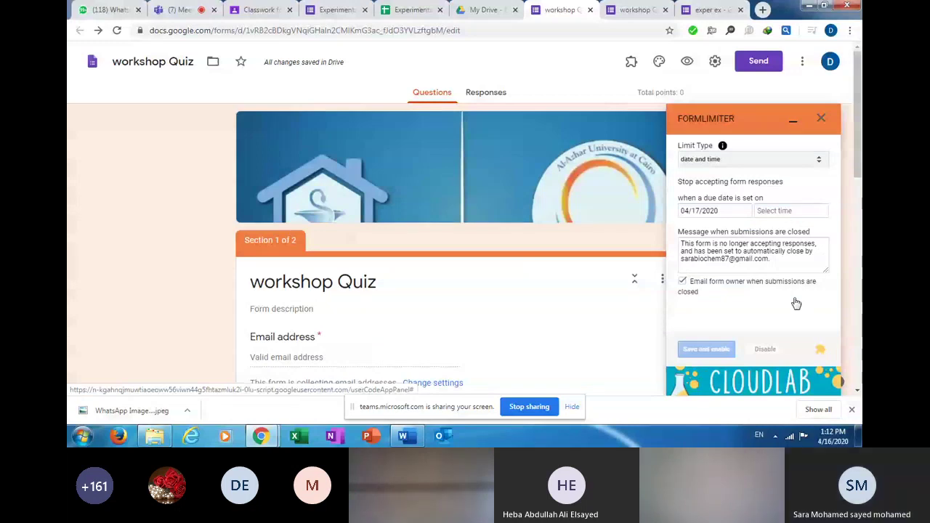
Set the closing time to 10:30 AM, save and enable the limit, and close the sidebar.
{"action": "left_click", "coordinate": [774, 211]}
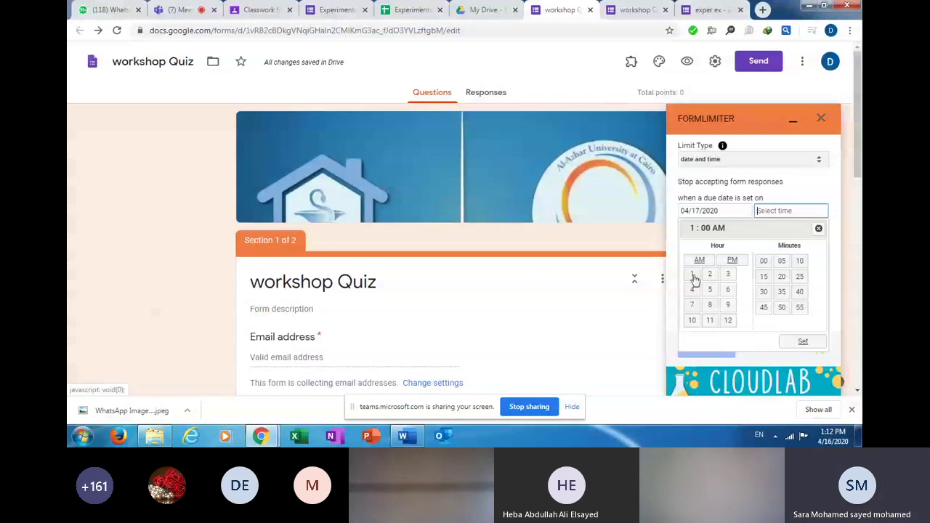
{"action": "left_click", "coordinate": [694, 321]}
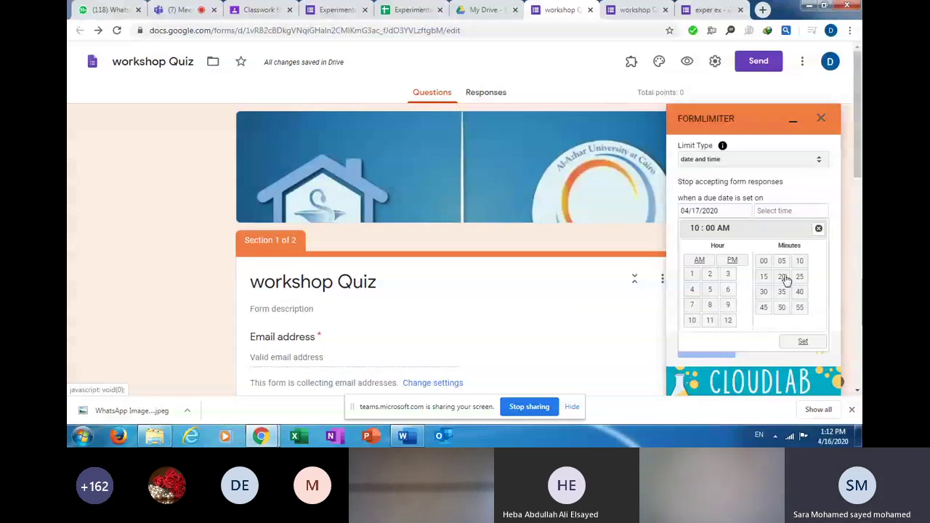
{"action": "left_click", "coordinate": [764, 293]}
{"action": "left_click", "coordinate": [802, 342]}
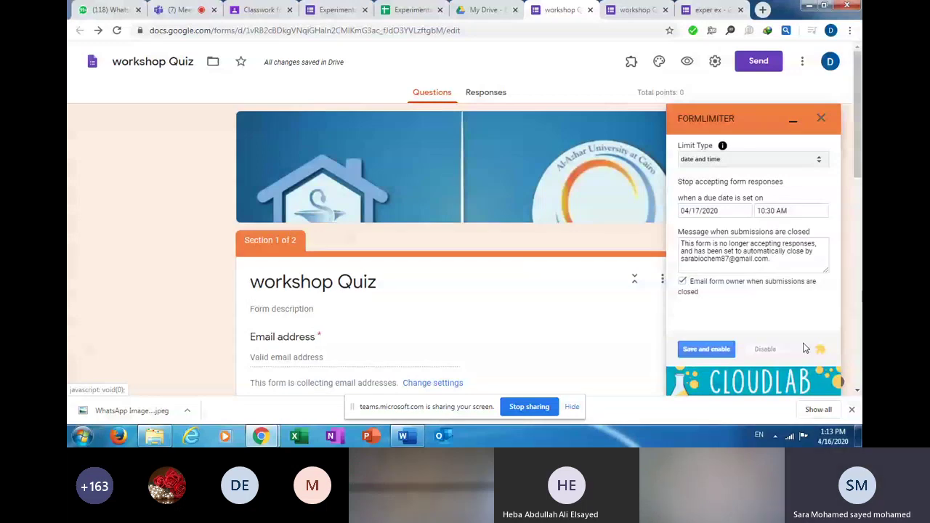
{"action": "left_click", "coordinate": [706, 350]}
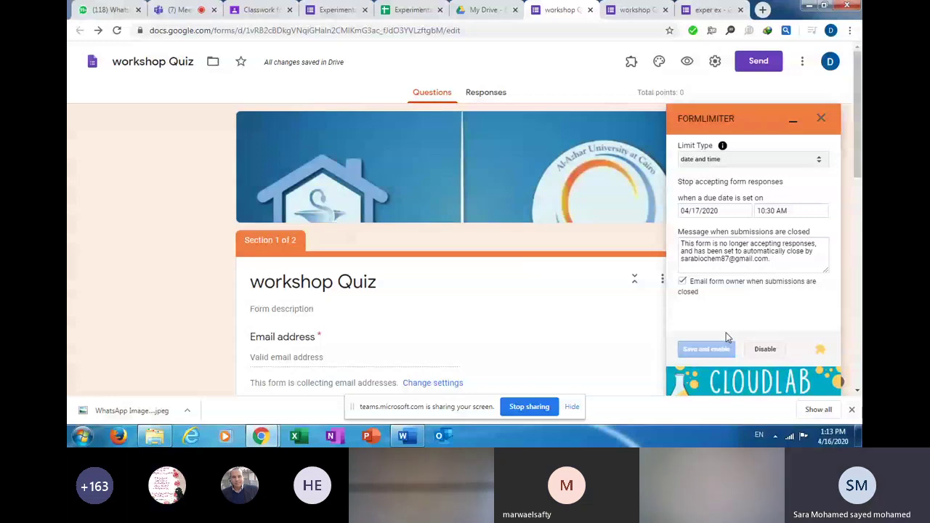
{"action": "left_click", "coordinate": [821, 119]}
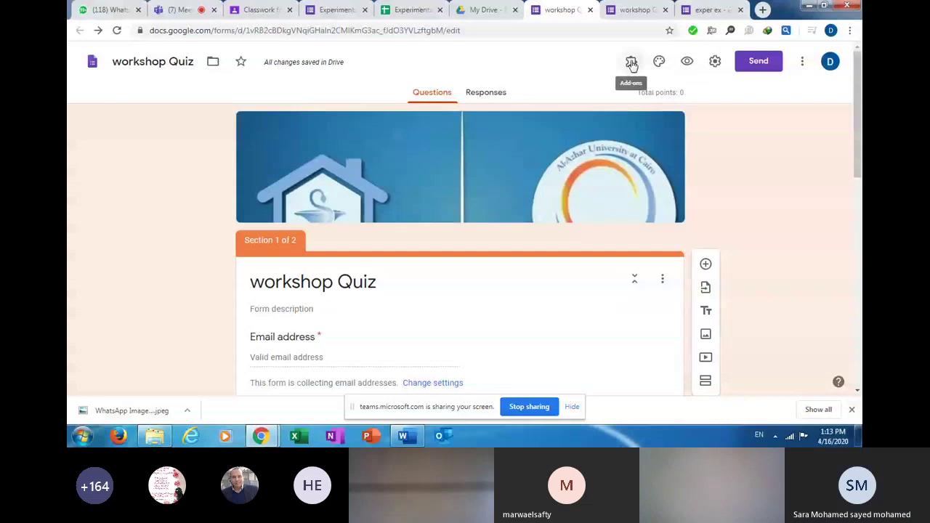
Reopen formLimiter's Set limit panel and pick April 17, 2020 as the closing date.
{"action": "left_click", "coordinate": [632, 64]}
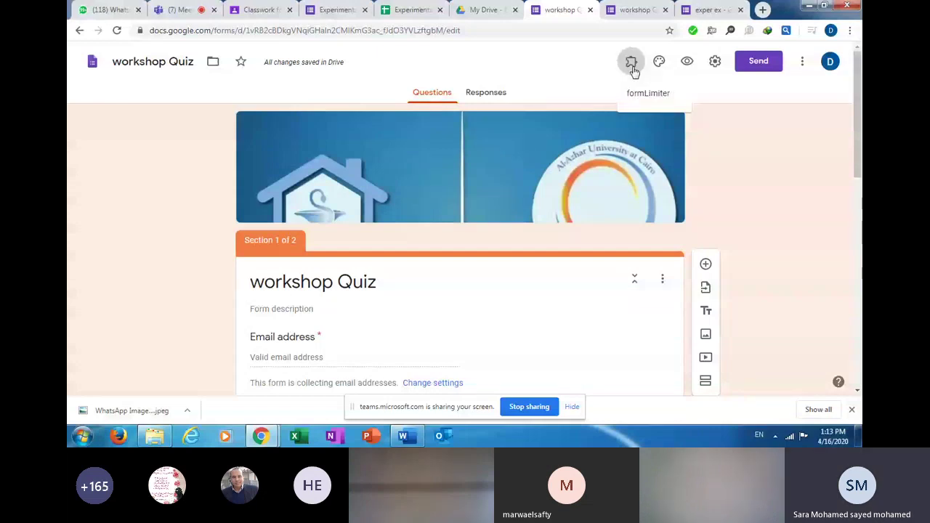
{"action": "left_click", "coordinate": [646, 93]}
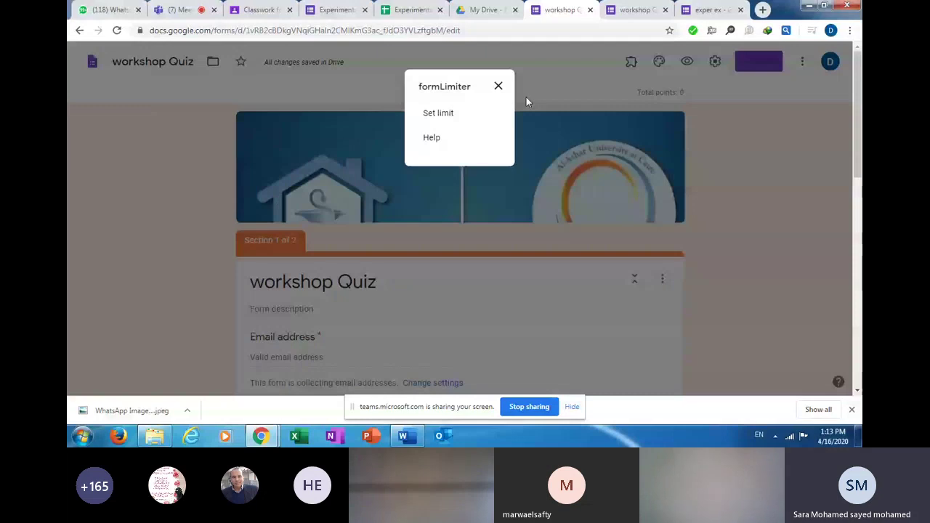
{"action": "left_click", "coordinate": [445, 113]}
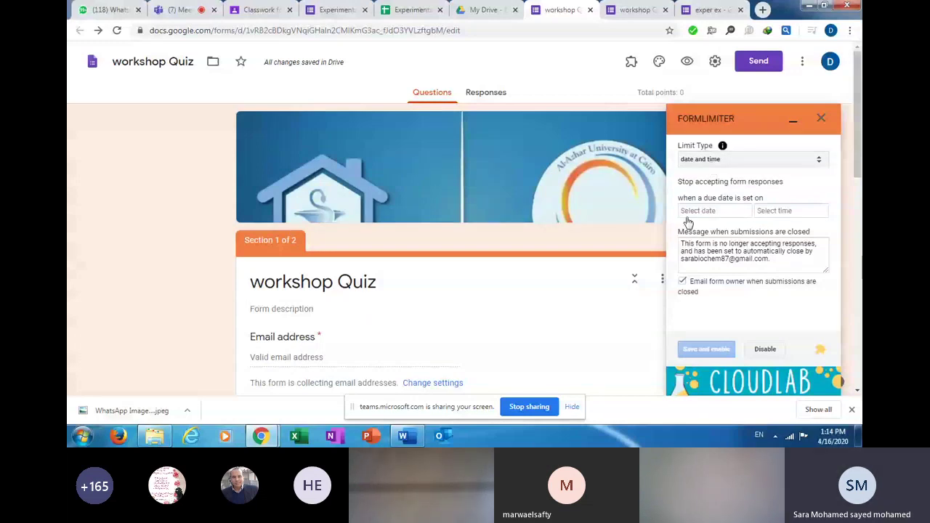
{"action": "left_click", "coordinate": [745, 212]}
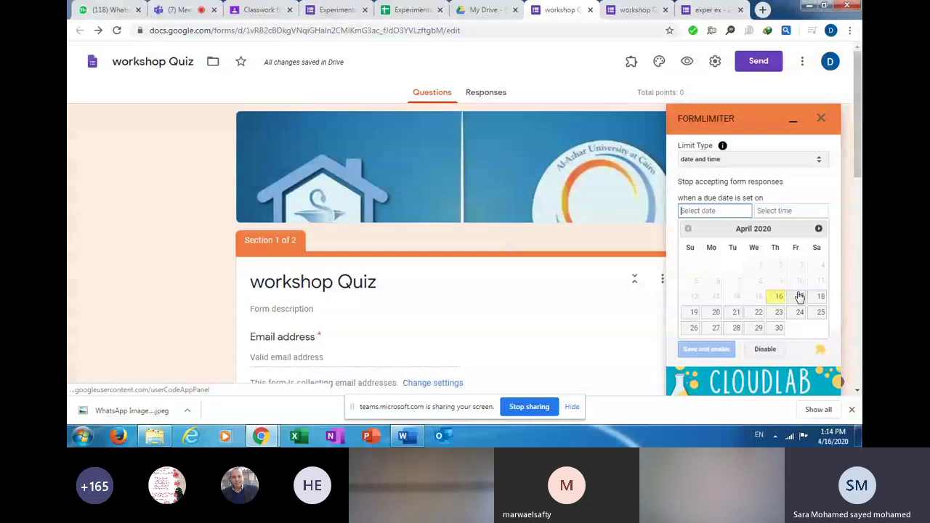
{"action": "left_click", "coordinate": [799, 296]}
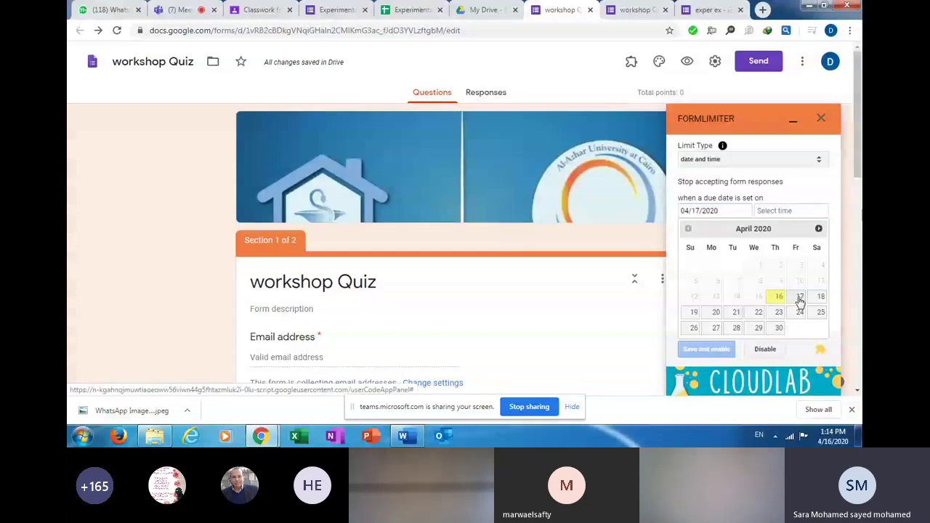
Choose 10:30 AM as the closing time and save and enable the formLimiter limit.
{"action": "left_click", "coordinate": [788, 212]}
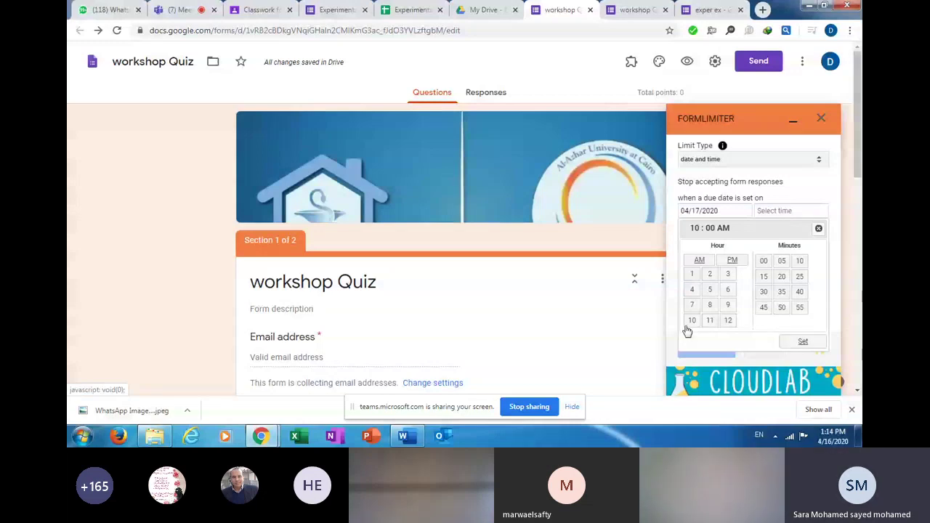
{"action": "left_click", "coordinate": [764, 291]}
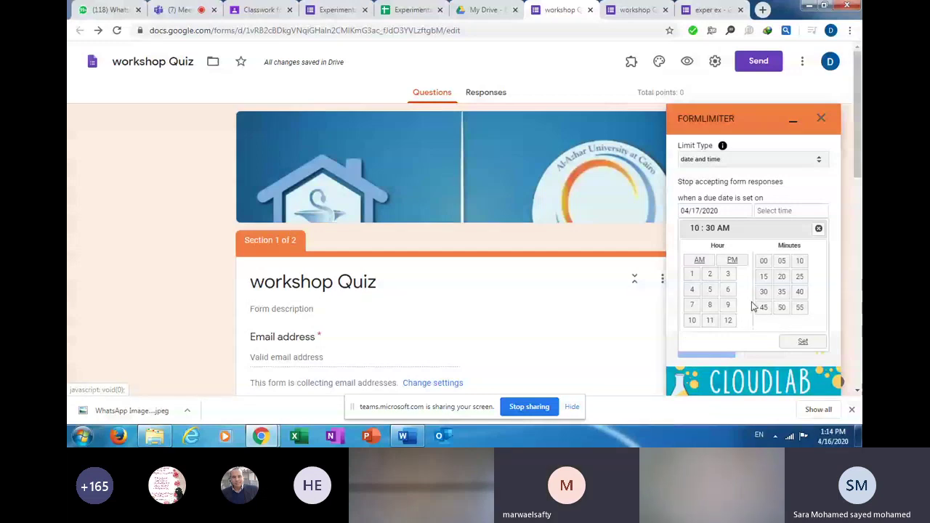
{"action": "left_click", "coordinate": [803, 341]}
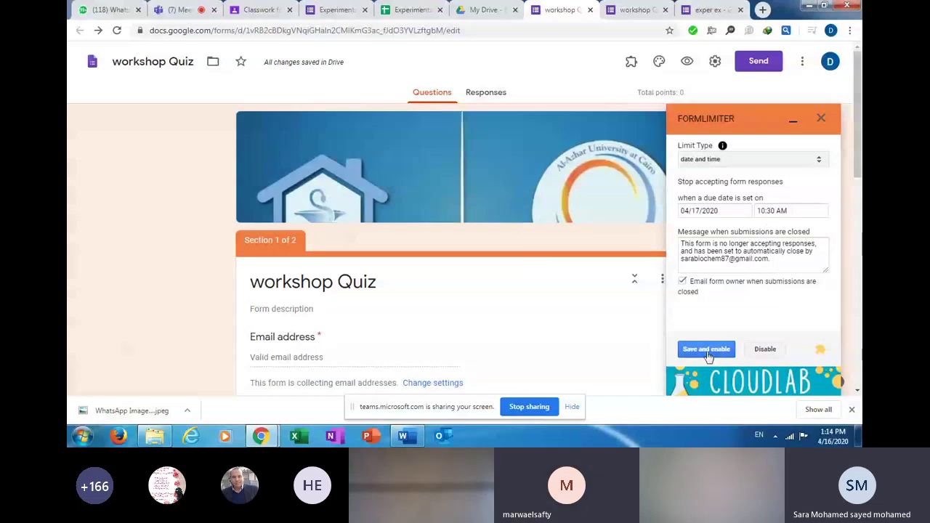
{"action": "left_click", "coordinate": [706, 350]}
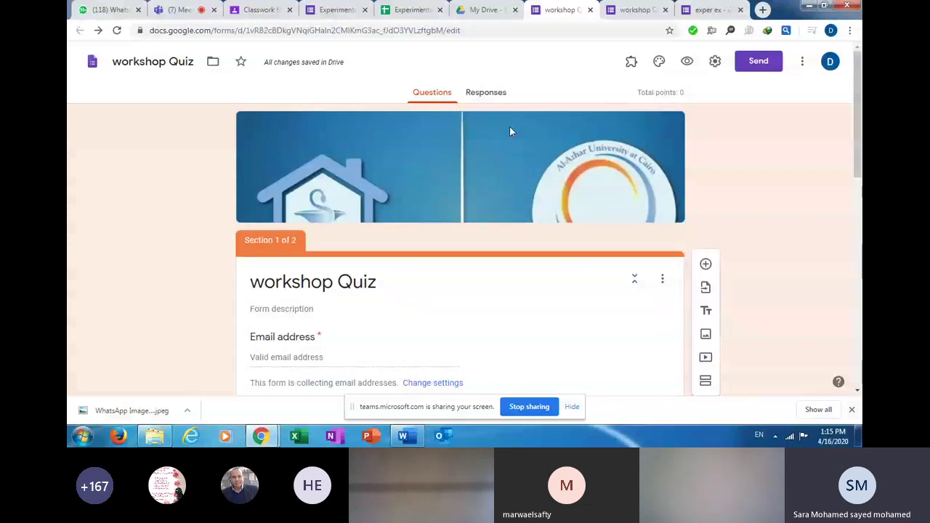
{"action": "left_click", "coordinate": [481, 94]}
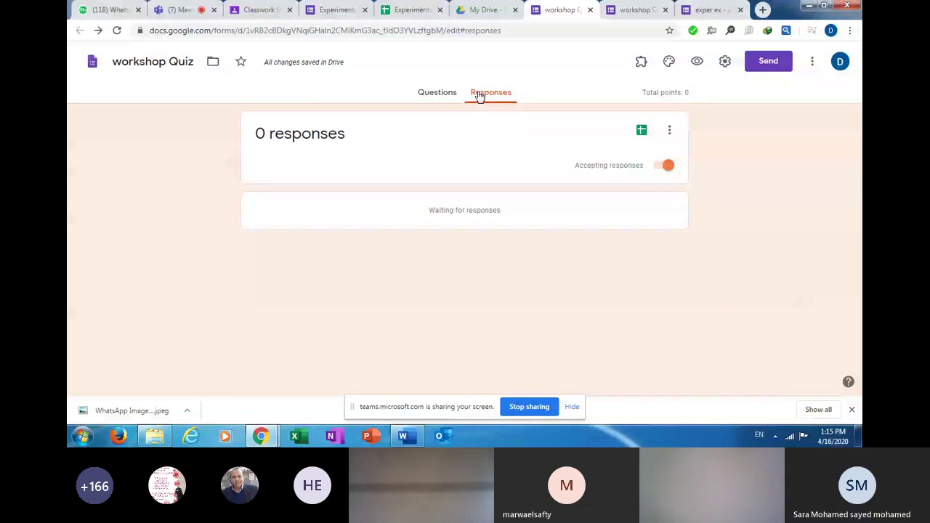
{"action": "left_click", "coordinate": [662, 166]}
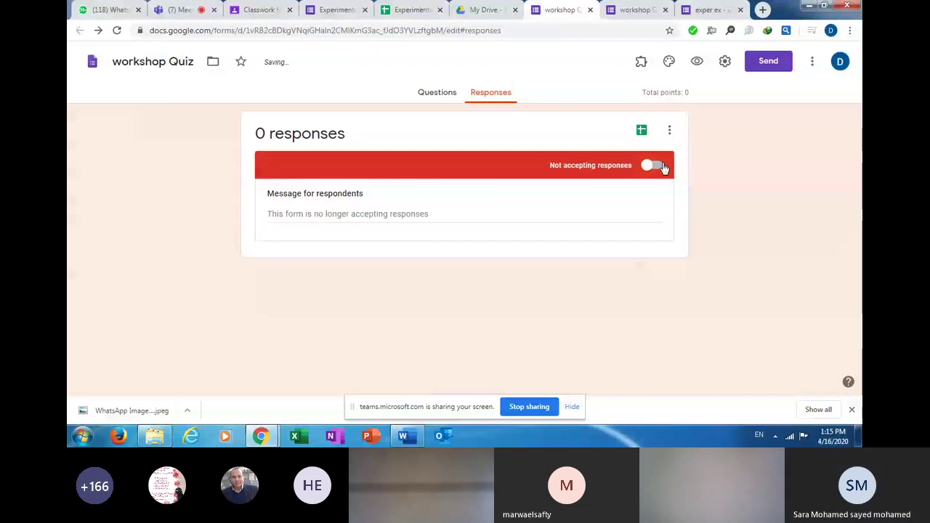
{"action": "left_click", "coordinate": [663, 167]}
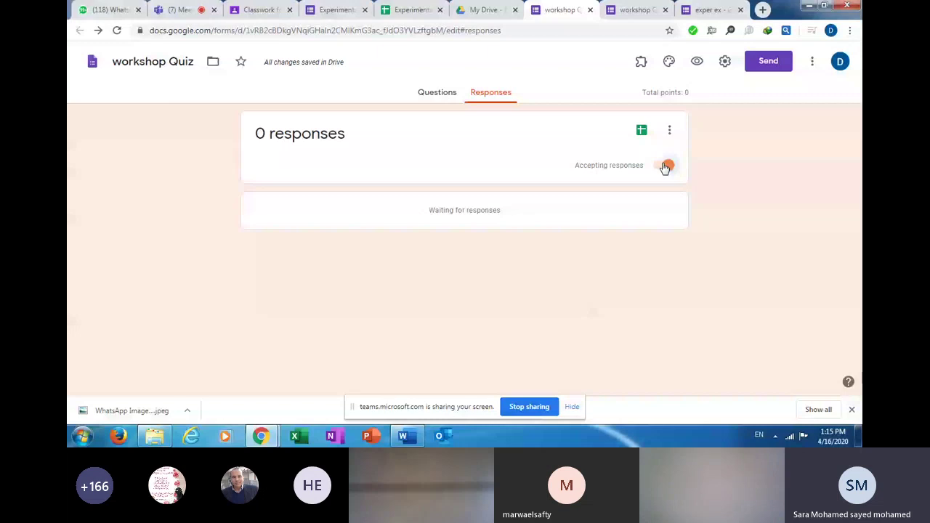
{"action": "left_click", "coordinate": [664, 166]}
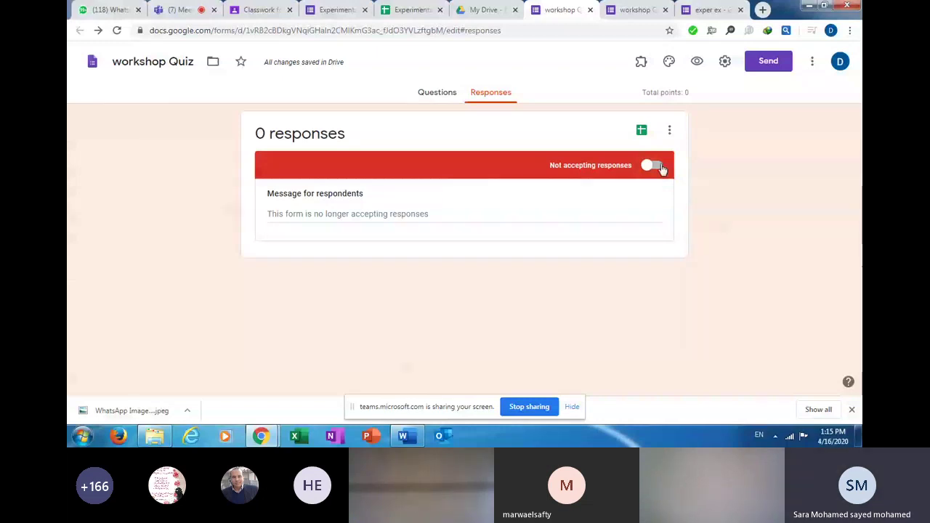
{"action": "left_click", "coordinate": [658, 166]}
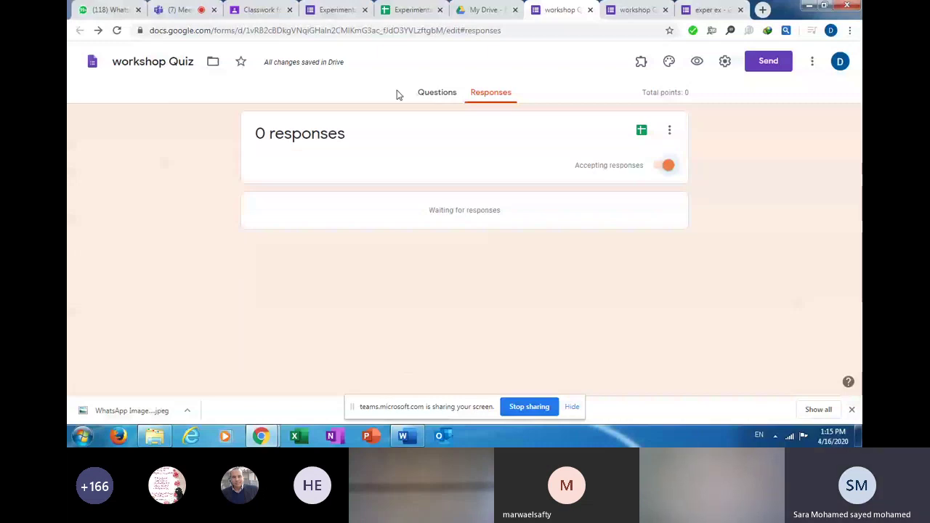
{"action": "left_click", "coordinate": [437, 92]}
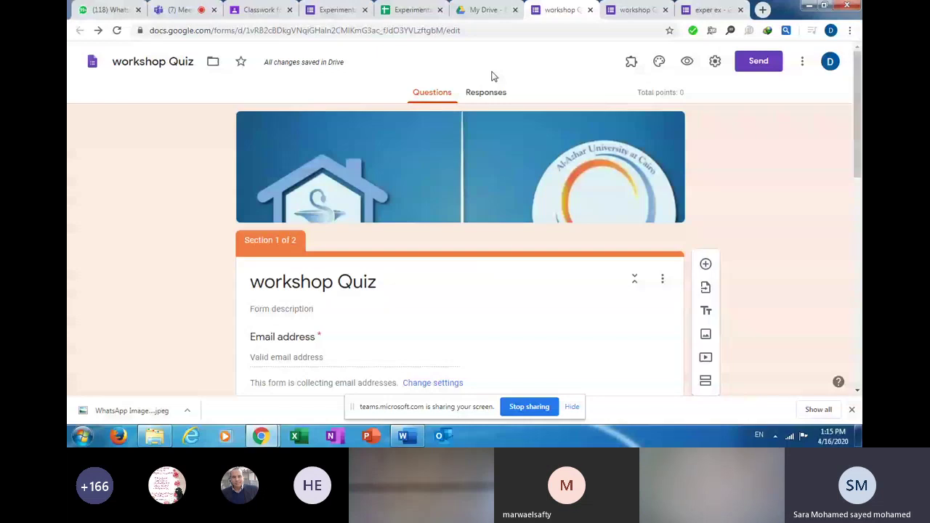
Check the attached workshop quiz in a preview tab, then remove that attachment from the assignment.
{"action": "left_click", "coordinate": [262, 9]}
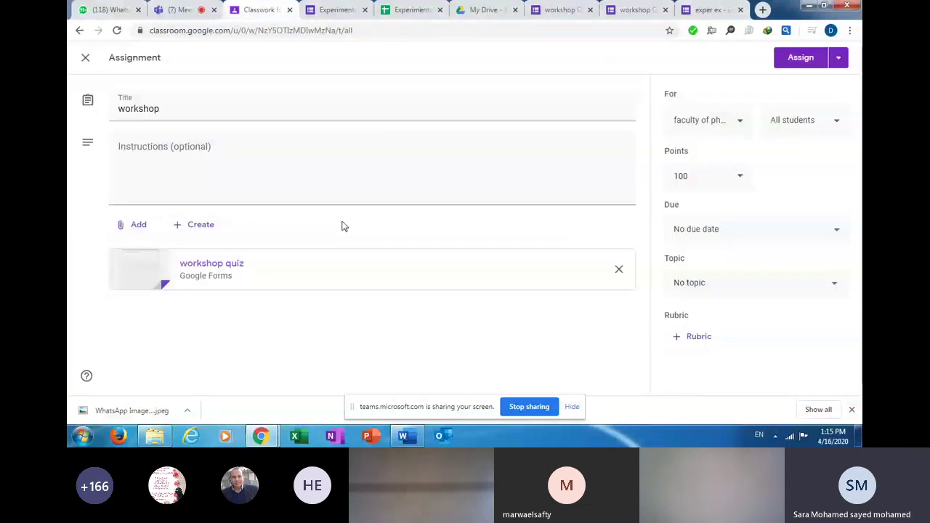
{"action": "left_click", "coordinate": [233, 288]}
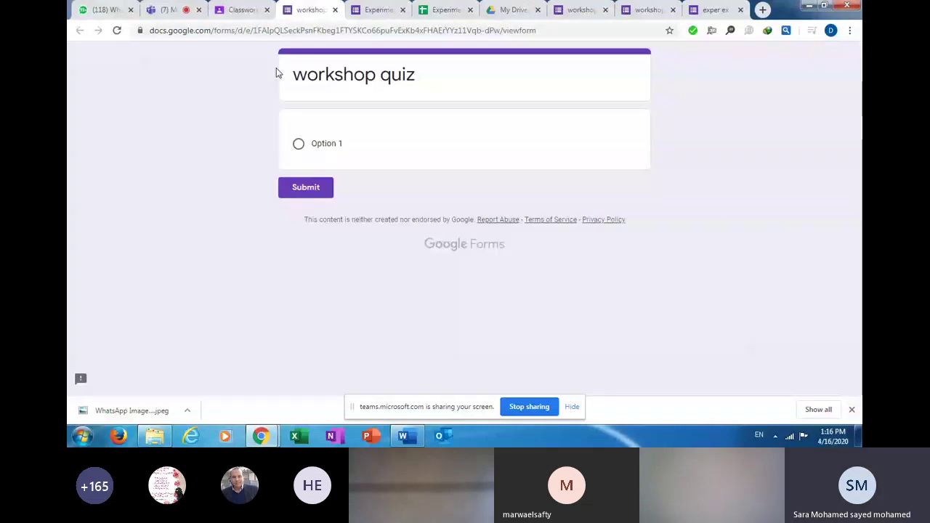
{"action": "key", "text": "ctrl+w"}
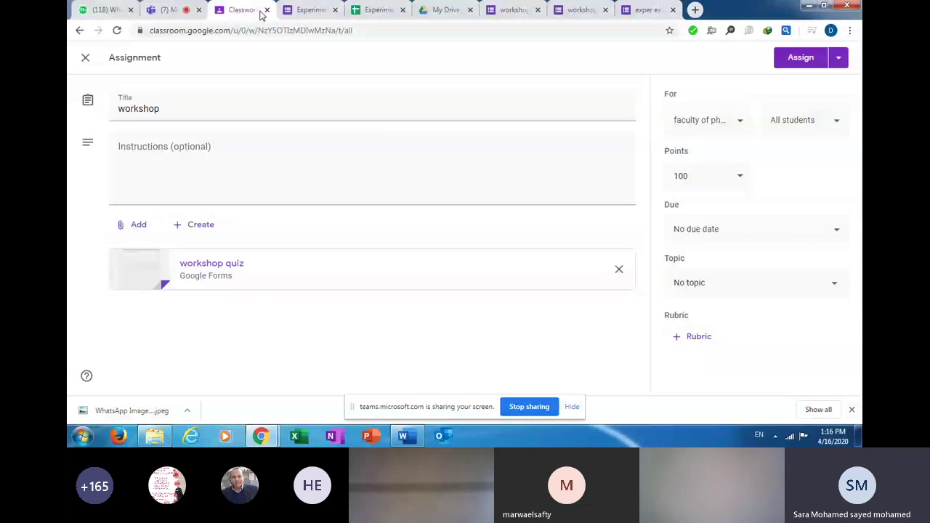
{"action": "left_click", "coordinate": [617, 273]}
{"action": "left_click", "coordinate": [132, 225]}
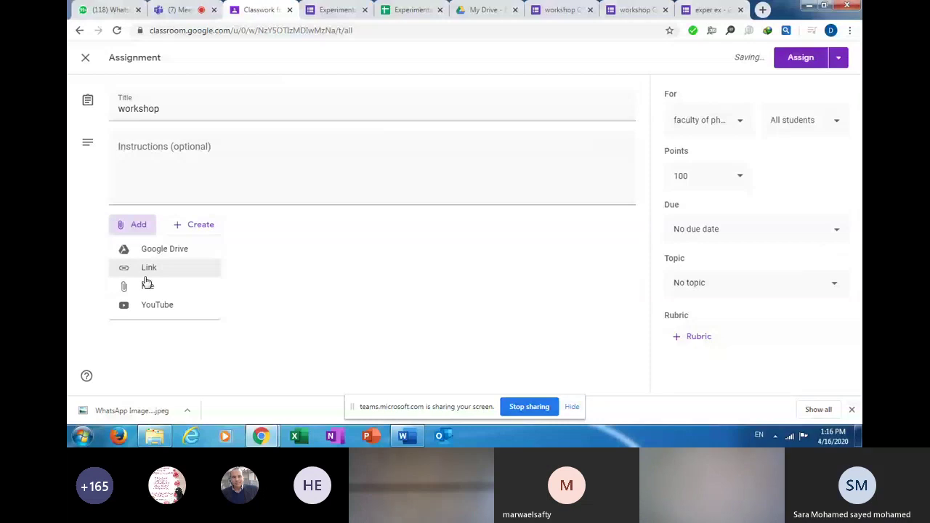
Attach the workshop Quiz form to the assignment by pasting its link.
{"action": "left_click", "coordinate": [145, 274]}
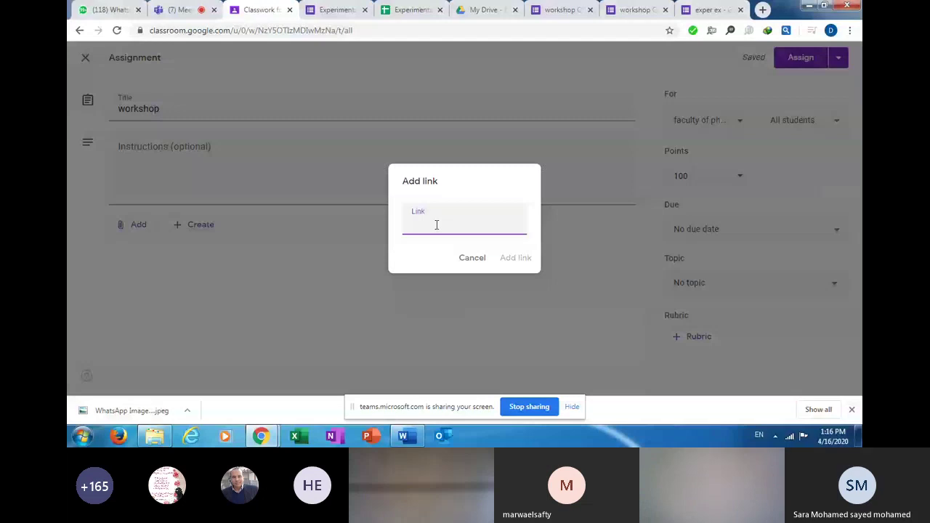
{"action": "type", "text": "https://docs.google.com/forms/d/e/1FAIpQLSdapM30sn_VSzXjOd9kGYRbXfqBCRafp1Ag_b7_iuU3hkgEGA/viewform?usp=sf_link"}
{"action": "left_click", "coordinate": [516, 258]}
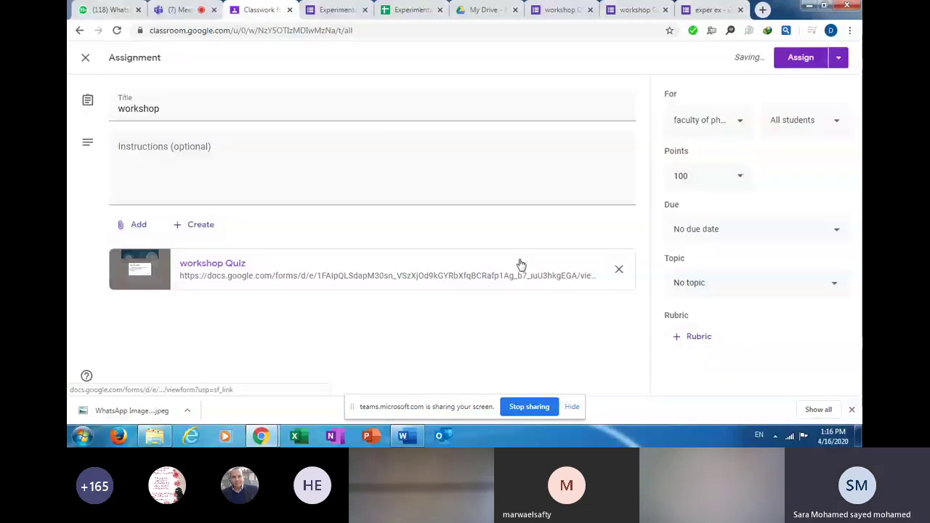
{"action": "left_click", "coordinate": [520, 263]}
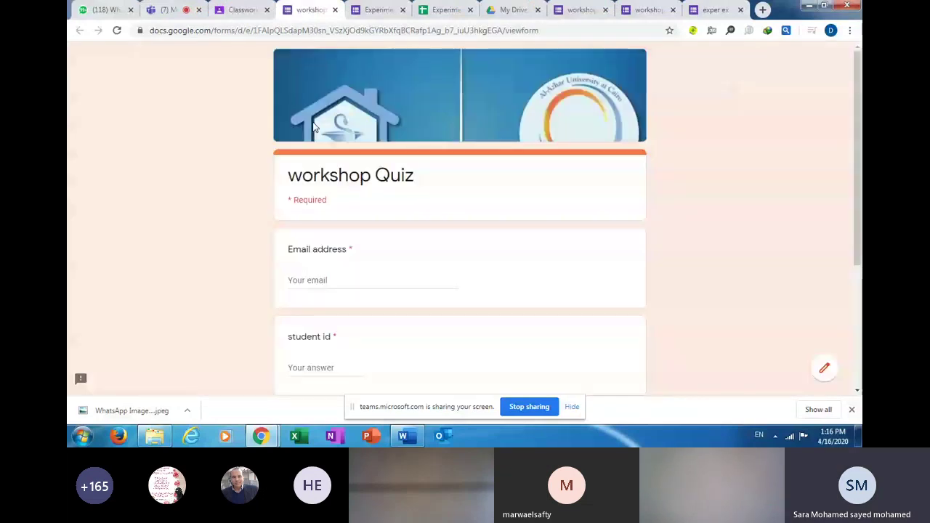
Open the attached workshop Quiz in a new tab, scroll through it, and return to Classroom.
{"action": "left_click", "coordinate": [241, 9]}
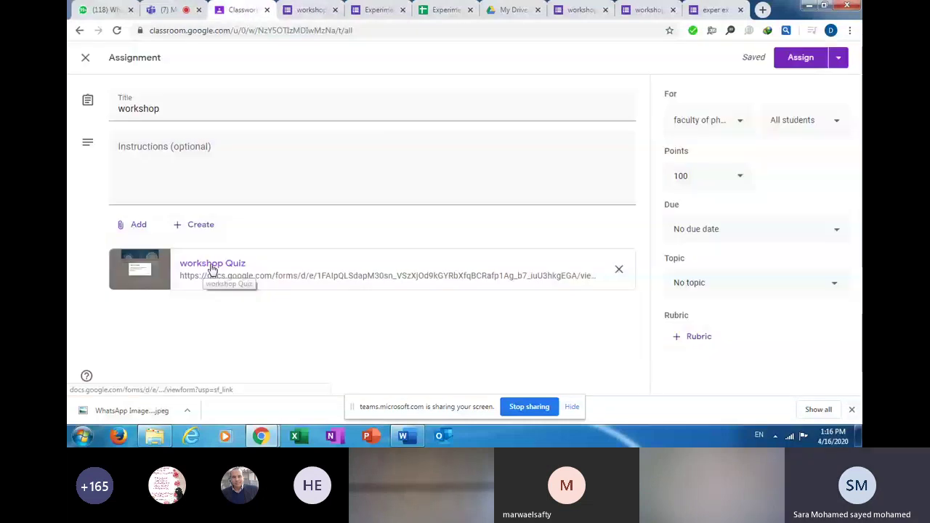
{"action": "left_click", "coordinate": [212, 266]}
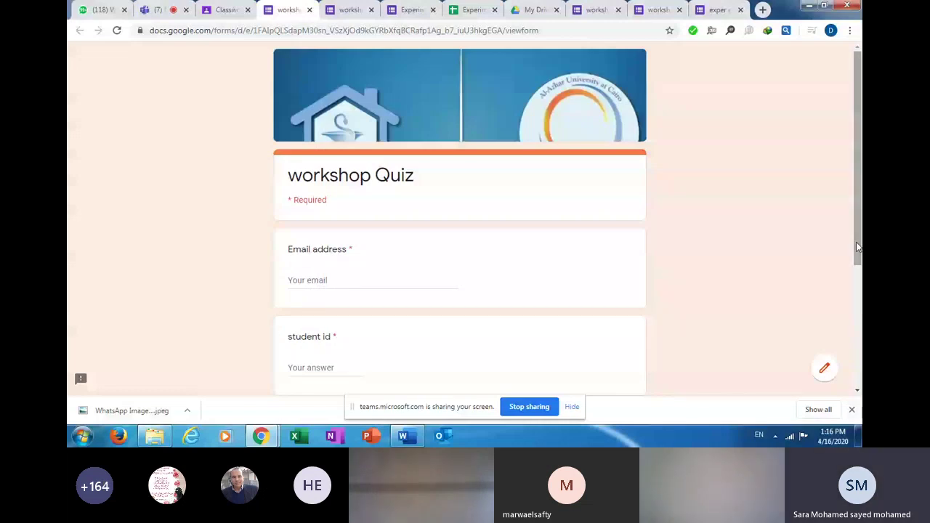
{"action": "left_click_drag", "start_coordinate": [857, 247], "coordinate": [857, 339]}
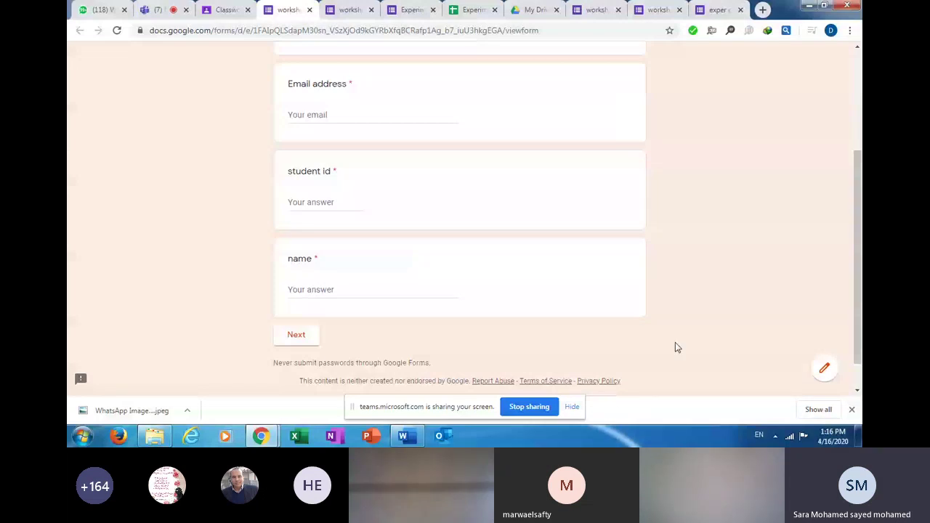
{"action": "scroll", "coordinate": [675, 346], "scroll_direction": "up", "scroll_amount": 3}
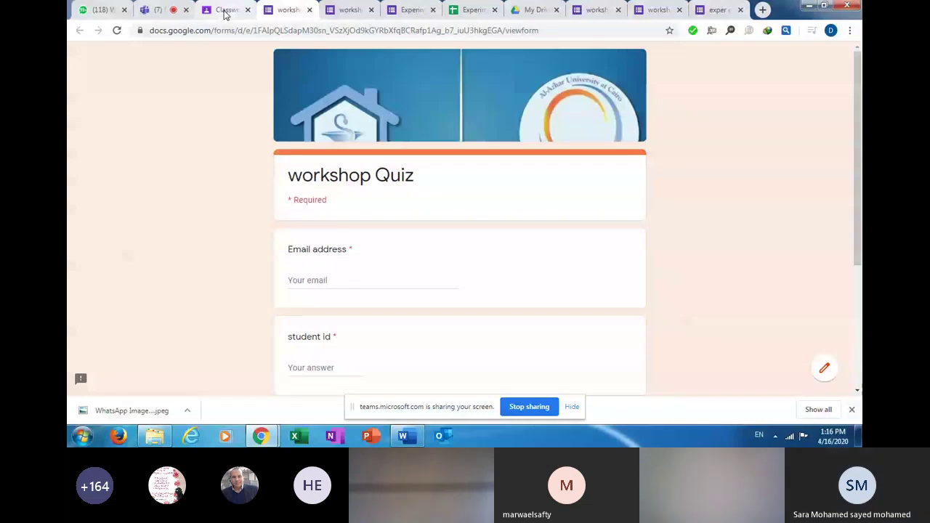
{"action": "left_click", "coordinate": [225, 10]}
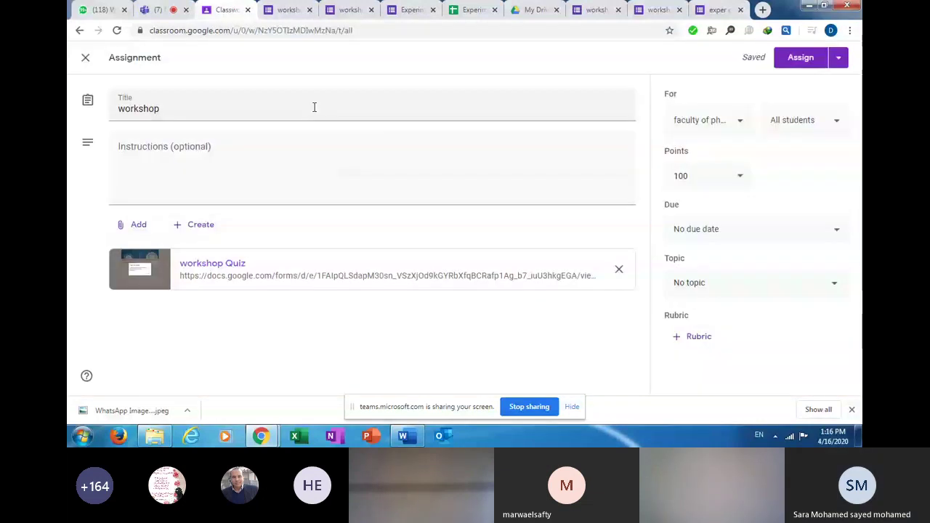
Retitle the assignment 'workshop exam' and change its points from 100 to 20.
{"action": "left_click", "coordinate": [314, 107]}
{"action": "type", "text": "e"}
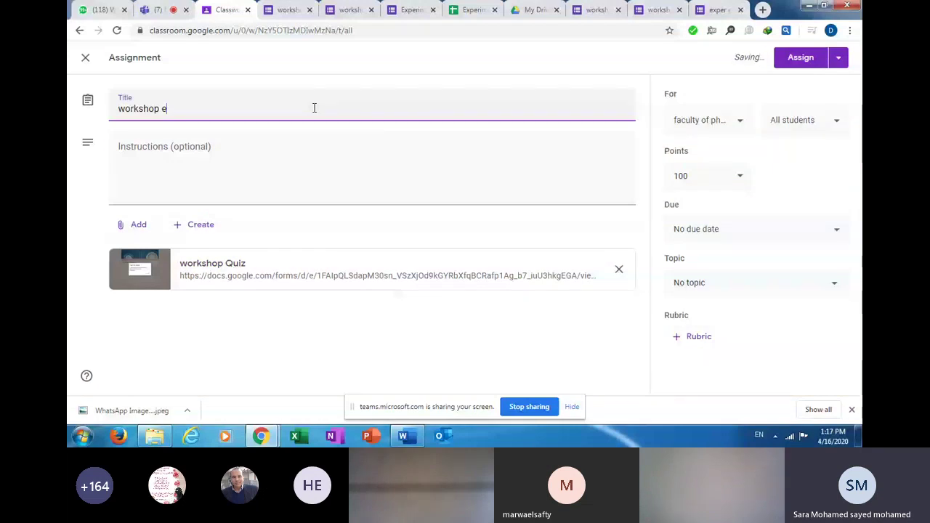
{"action": "type", "text": "xam"}
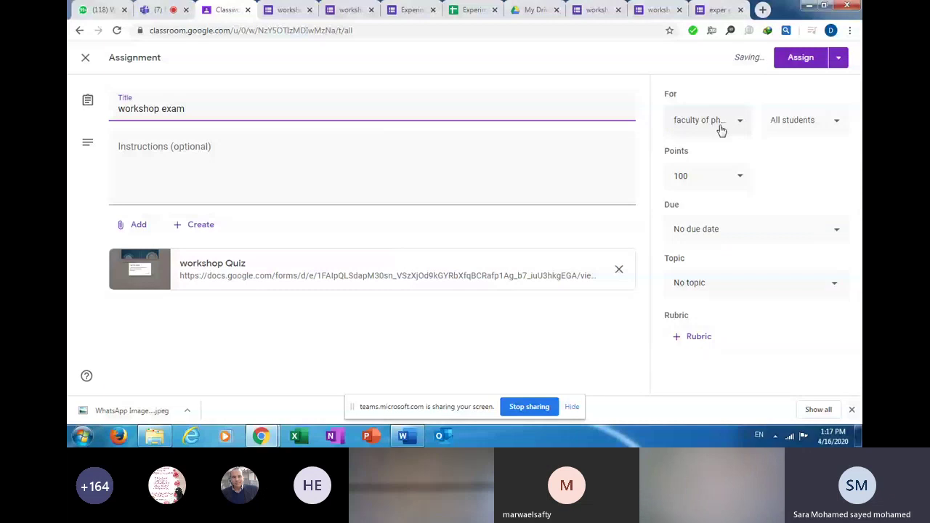
{"action": "left_click", "coordinate": [722, 125]}
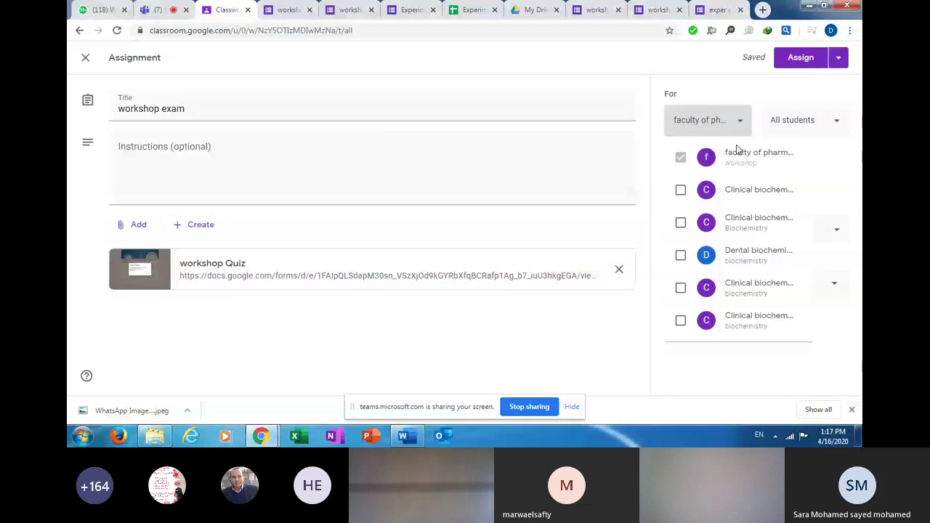
{"action": "left_click", "coordinate": [763, 166]}
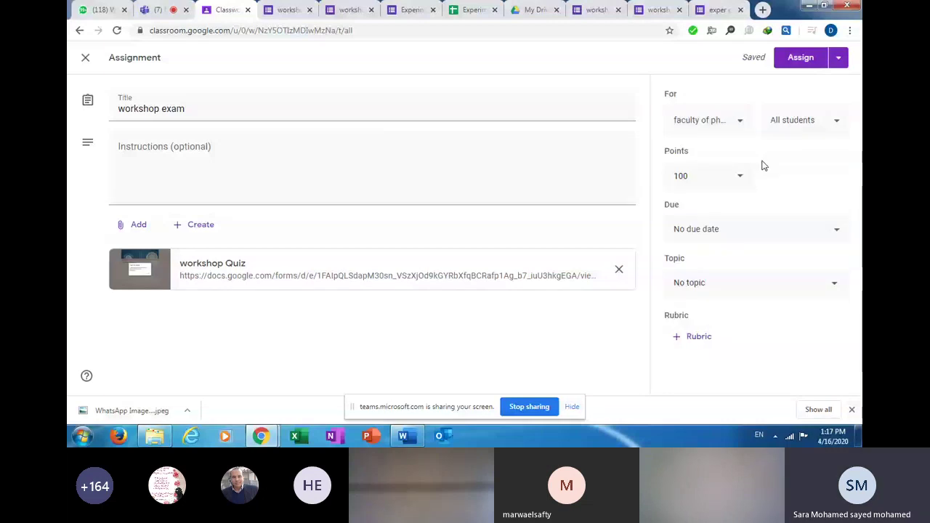
{"action": "double_click", "coordinate": [682, 175]}
{"action": "type", "text": "2"}
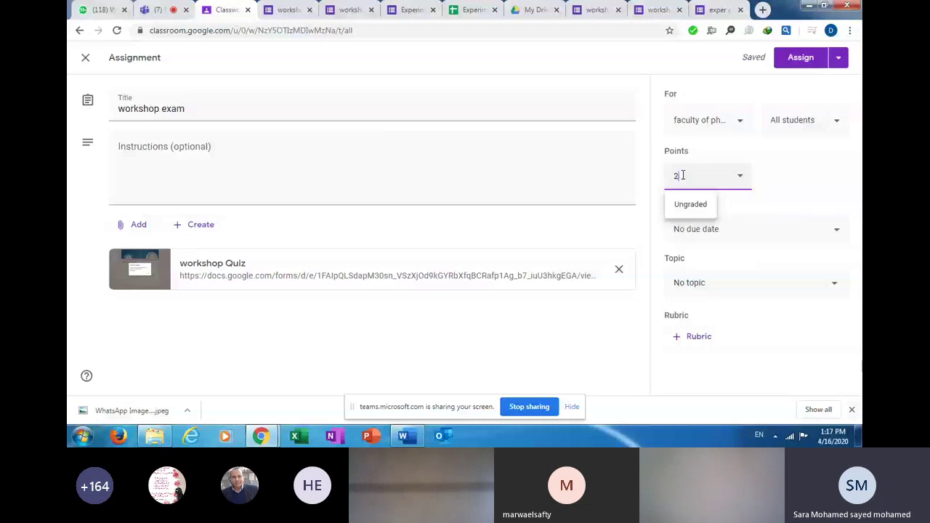
{"action": "type", "text": "0"}
{"action": "left_click", "coordinate": [770, 229]}
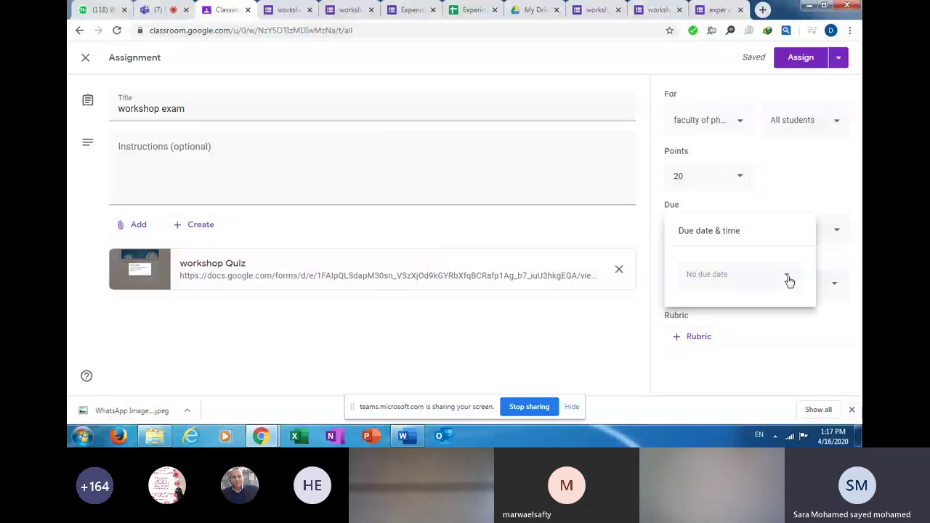
Set the due date to Apr 17, 2020 with a due time of 10:30 am.
{"action": "left_click", "coordinate": [787, 277]}
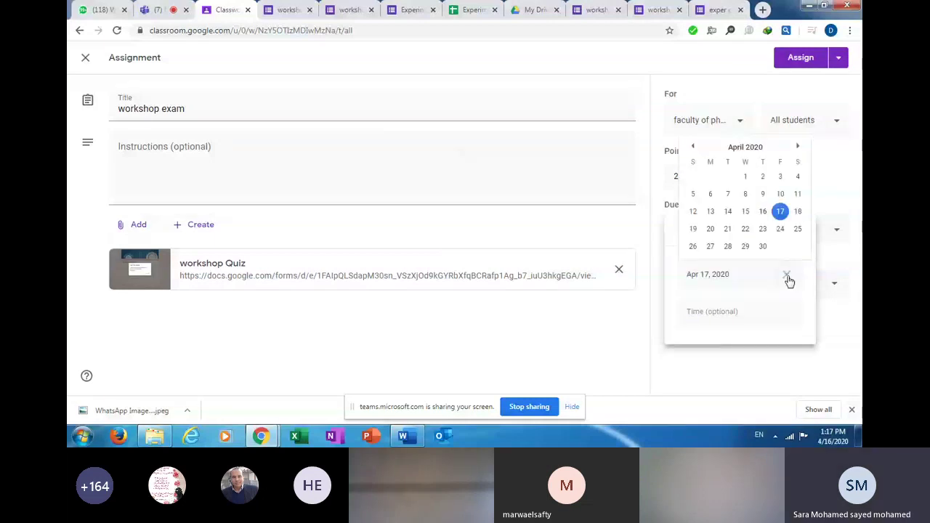
{"action": "left_click", "coordinate": [781, 212]}
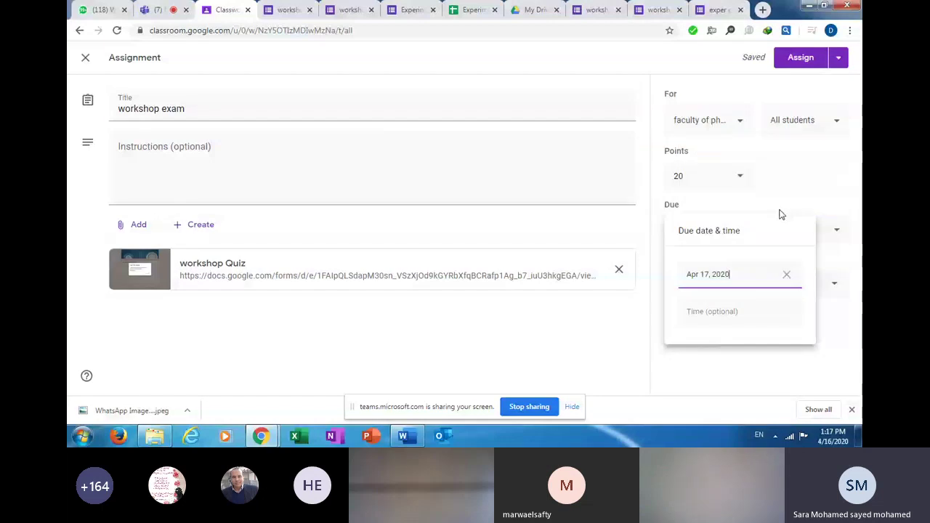
{"action": "left_click", "coordinate": [688, 311]}
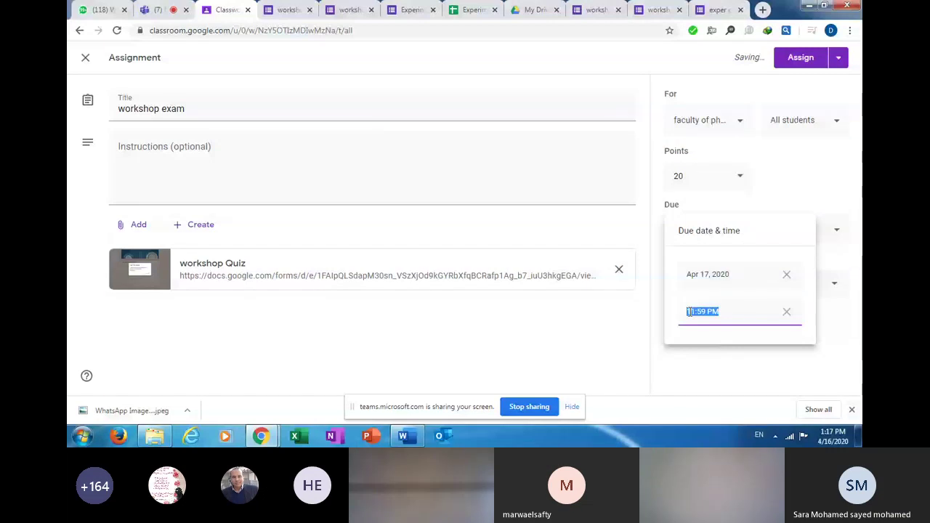
{"action": "double_click", "coordinate": [688, 311]}
{"action": "type", "text": "10"}
{"action": "double_click", "coordinate": [703, 312]}
{"action": "type", "text": "30"}
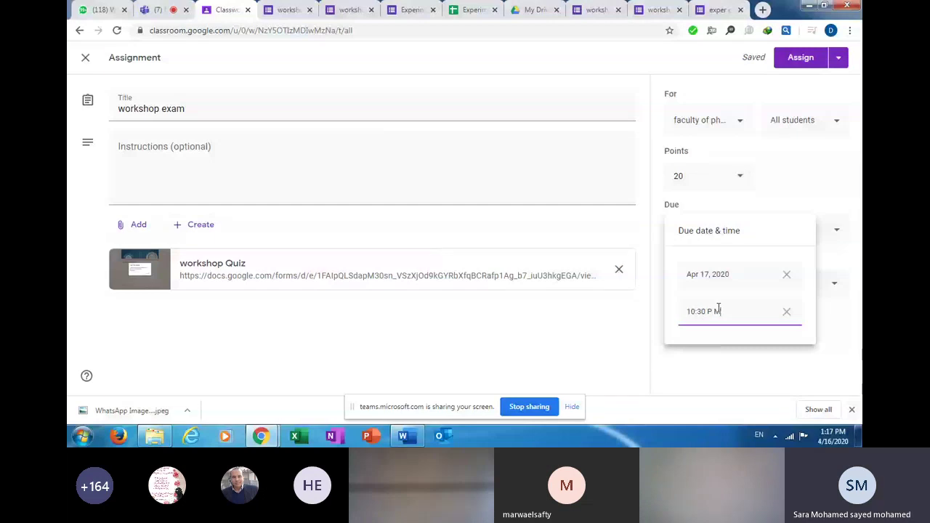
{"action": "key", "text": "BackSpace"}
{"action": "key", "text": "BackSpace"}
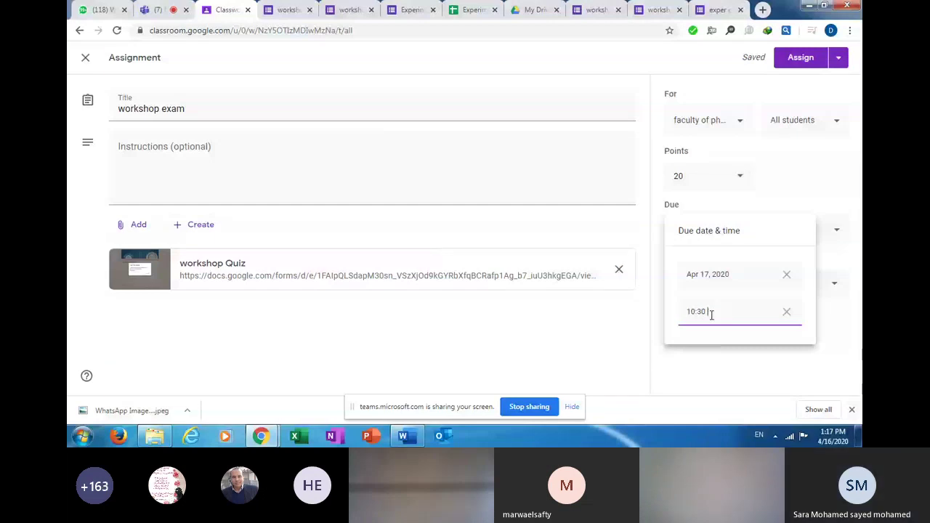
{"action": "type", "text": "am"}
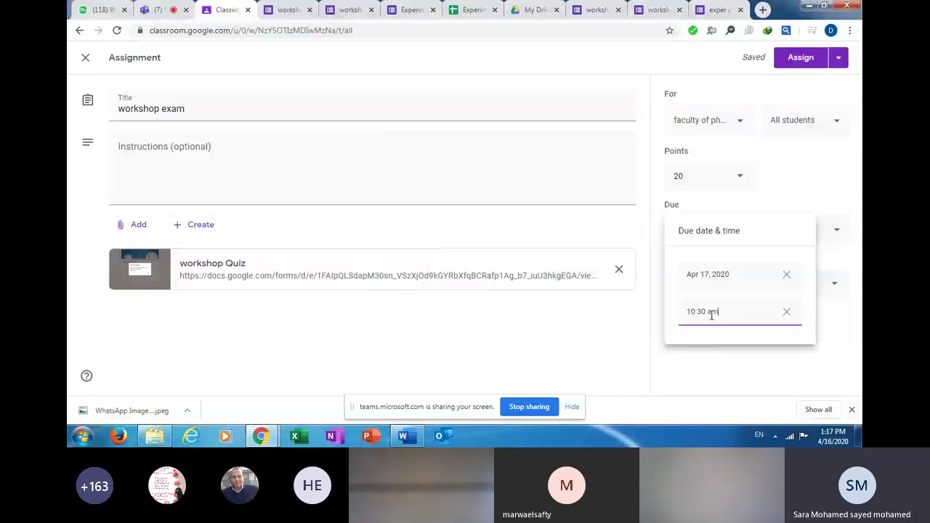
{"action": "key", "text": "Return"}
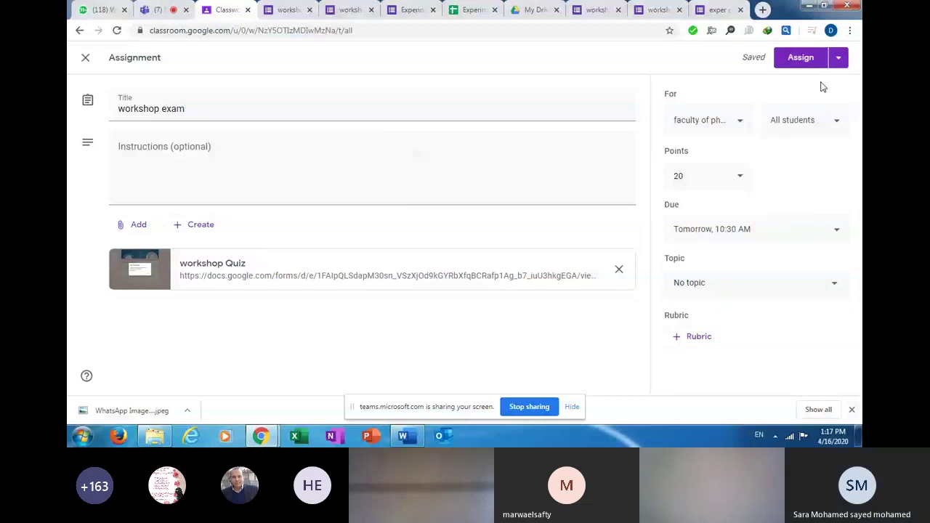
Put the workshop exam under the quizzes topic and glance at the Assign button's options.
{"action": "left_click", "coordinate": [797, 284]}
{"action": "left_click", "coordinate": [797, 356]}
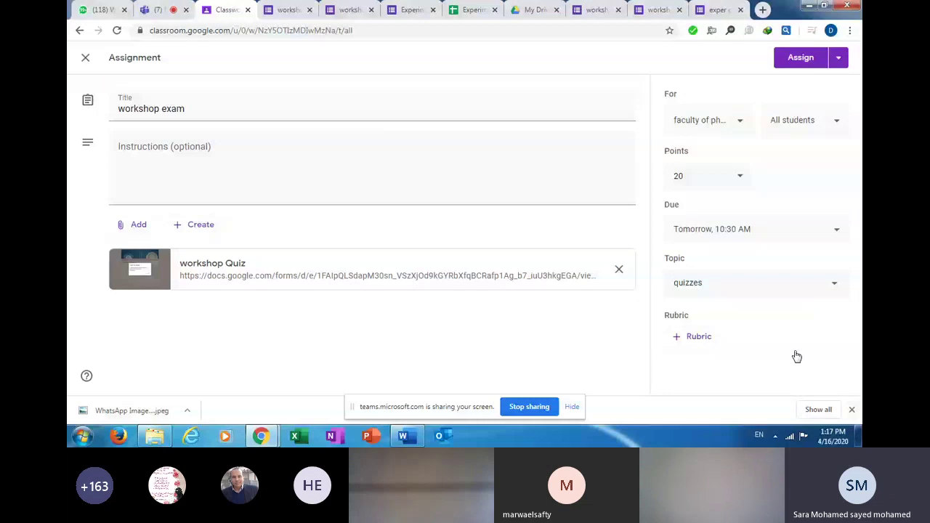
{"action": "left_click", "coordinate": [839, 62]}
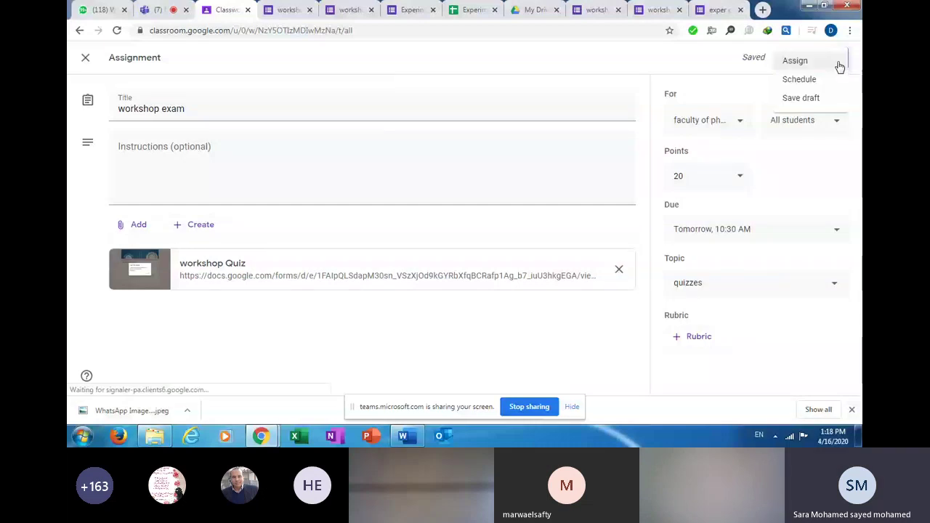
{"action": "left_click", "coordinate": [796, 59]}
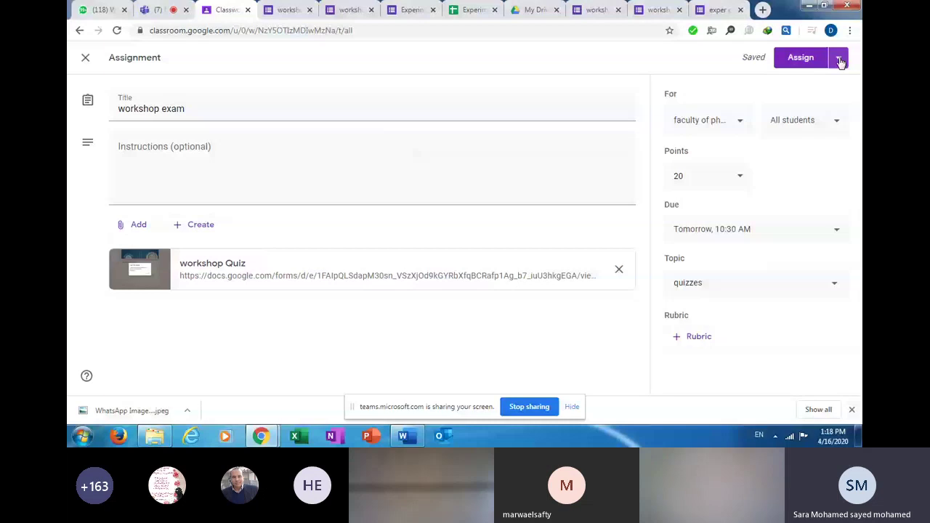
Schedule the workshop exam to post Apr 17, 2020, changing the hour from 8 to 10:00 AM.
{"action": "left_click", "coordinate": [840, 60]}
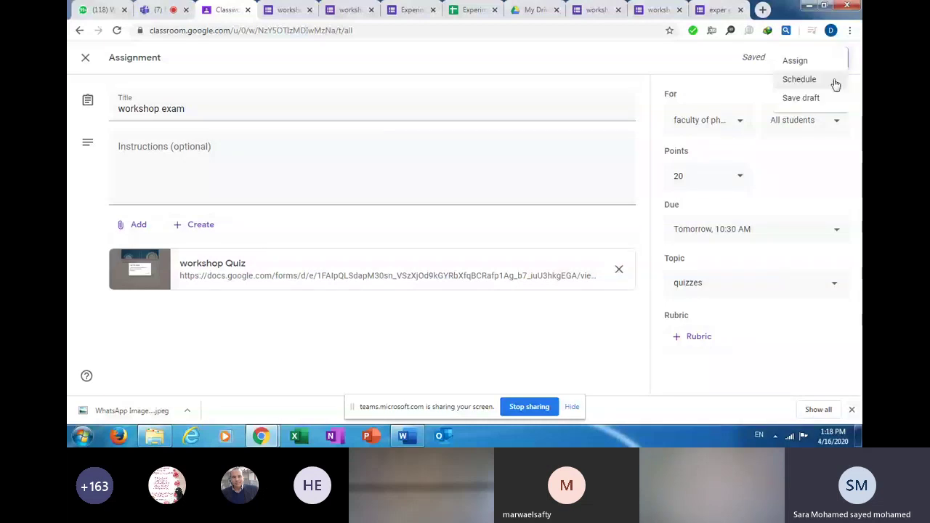
{"action": "left_click", "coordinate": [799, 80]}
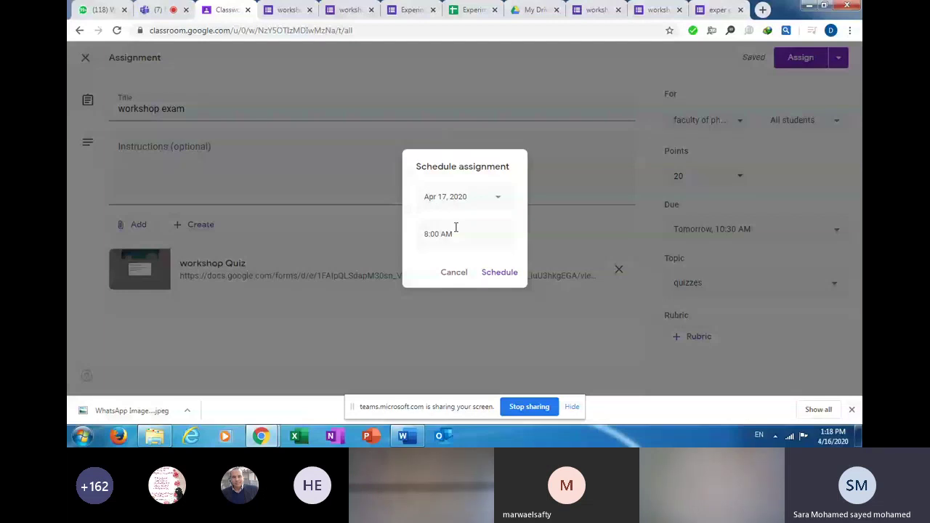
{"action": "left_click", "coordinate": [429, 232]}
{"action": "left_click", "coordinate": [429, 232]}
{"action": "key", "text": "BackSpace"}
{"action": "type", "text": "10"}
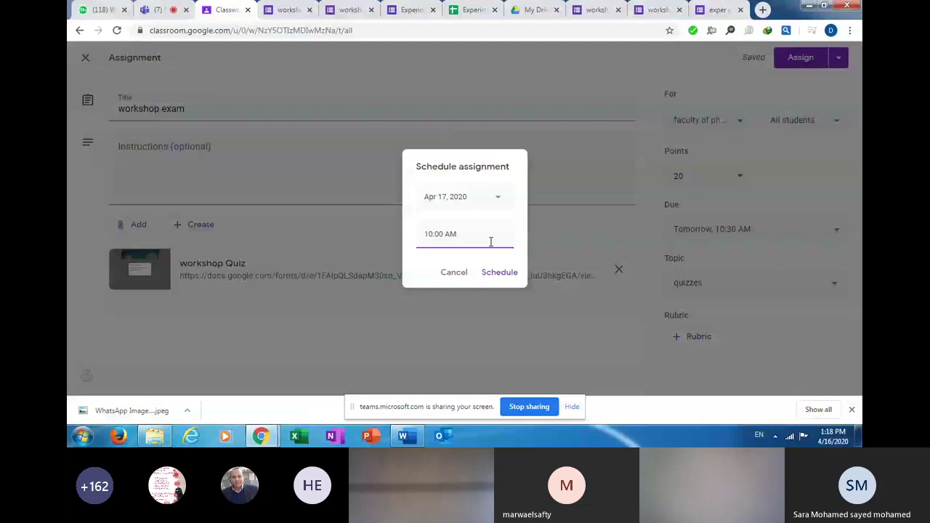
{"action": "left_click", "coordinate": [496, 274]}
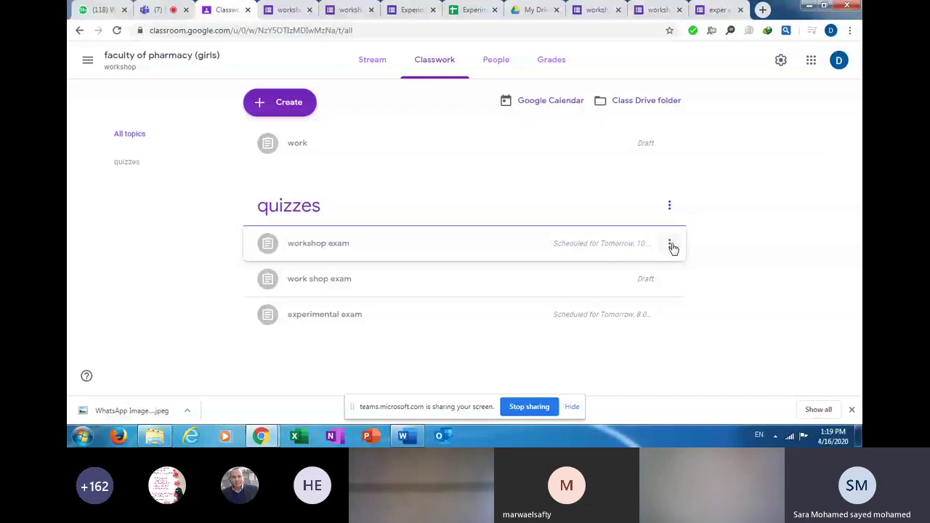
Choose Edit from the workshop exam row's menu to reopen the scheduled assignment.
{"action": "left_click", "coordinate": [669, 247]}
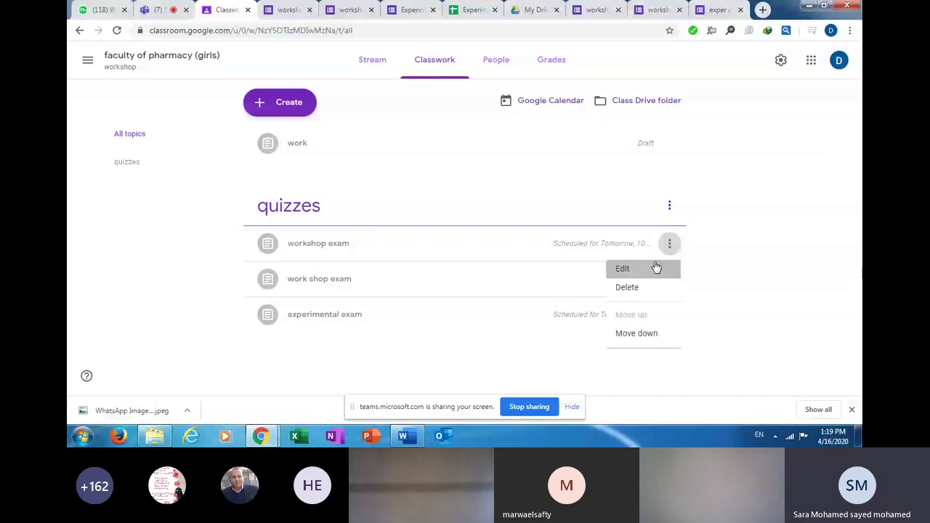
{"action": "left_click", "coordinate": [656, 268]}
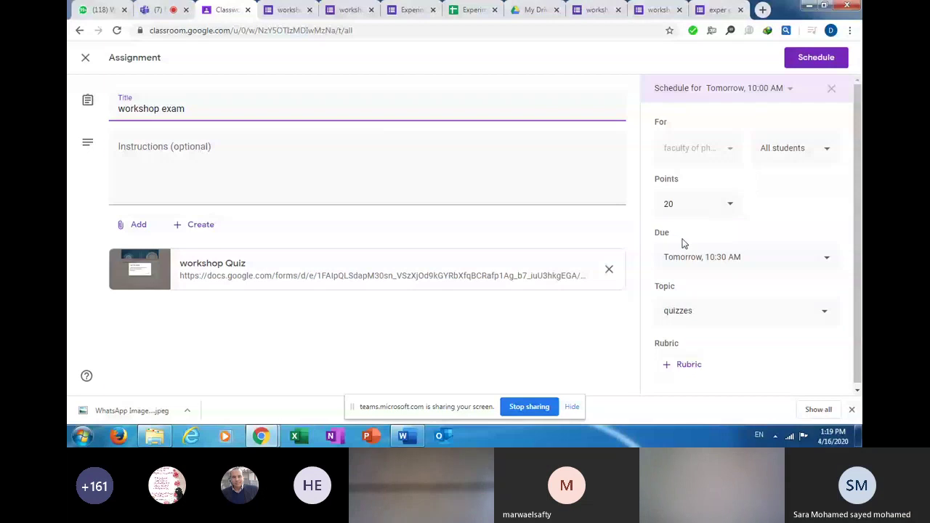
Open the attached workshop Quiz in the Forms editor and review its student id and name questions.
{"action": "left_click", "coordinate": [409, 281]}
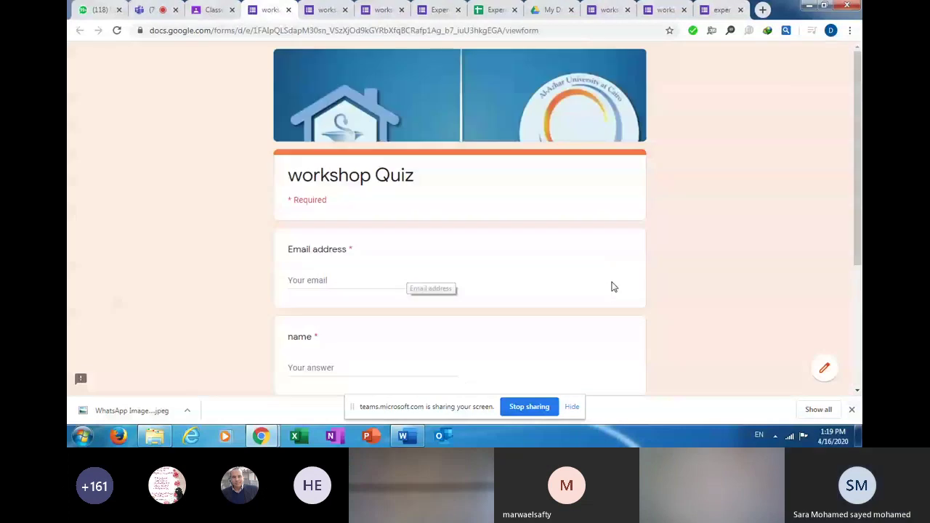
{"action": "scroll", "coordinate": [824, 372], "scroll_direction": "down", "scroll_amount": 3}
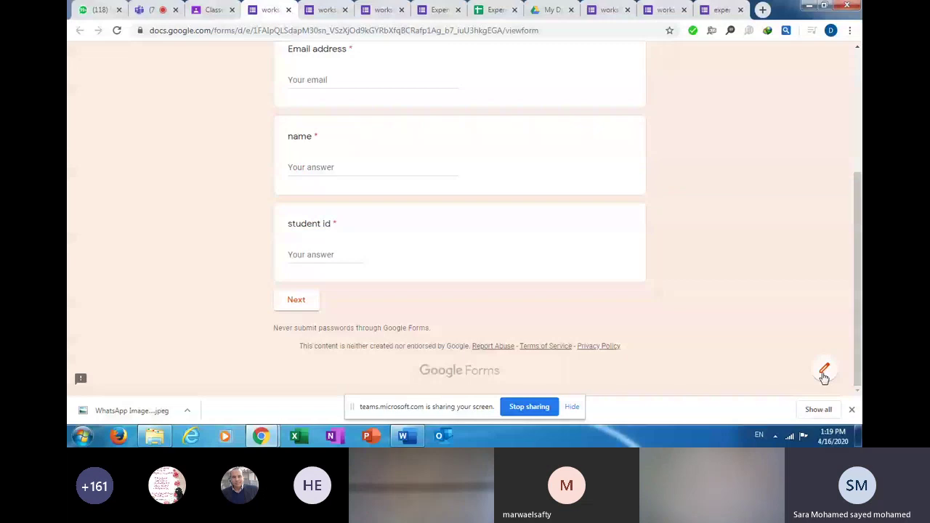
{"action": "left_click", "coordinate": [823, 372]}
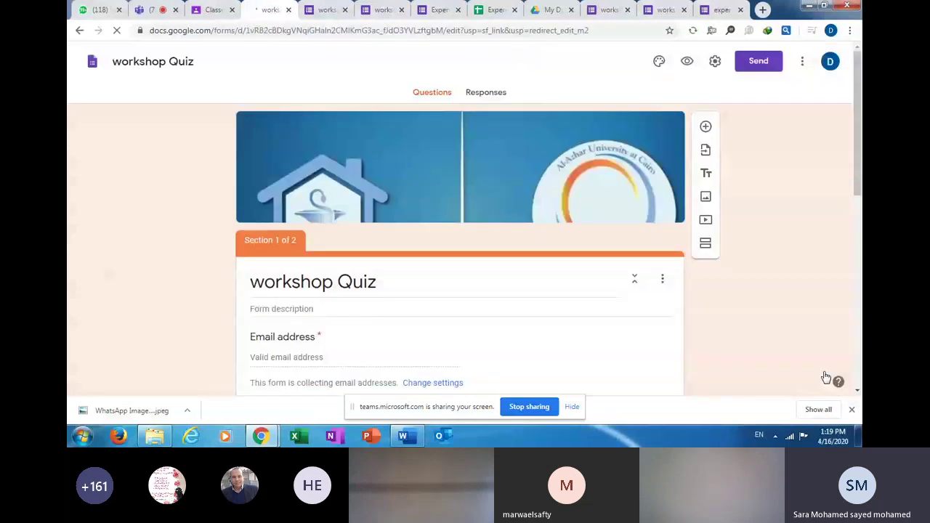
{"action": "scroll", "coordinate": [842, 363], "scroll_direction": "down", "scroll_amount": 10}
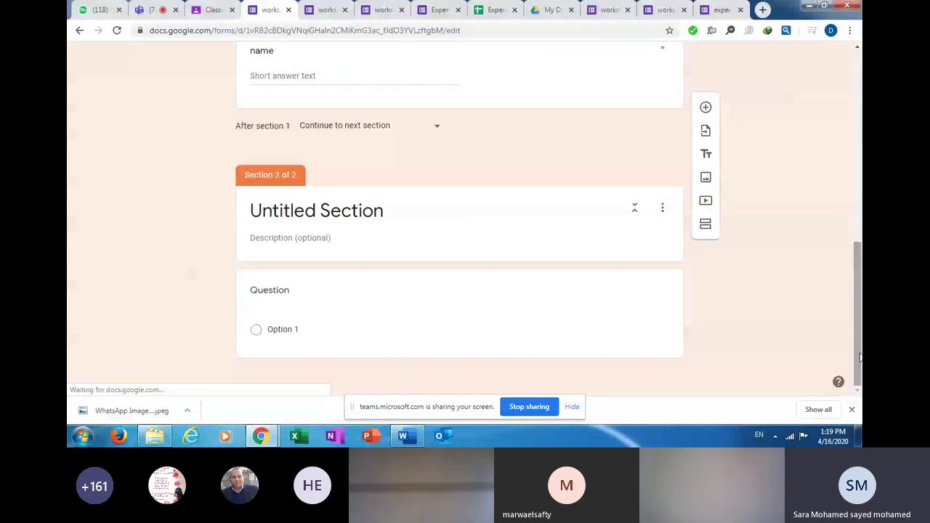
{"action": "scroll", "coordinate": [859, 356], "scroll_direction": "up", "scroll_amount": 8}
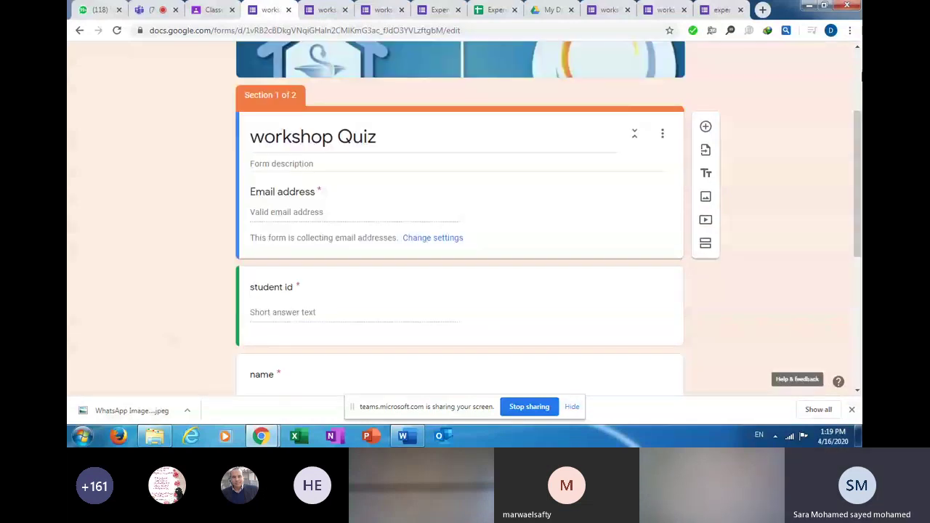
{"action": "scroll", "coordinate": [859, 75], "scroll_direction": "up", "scroll_amount": 2}
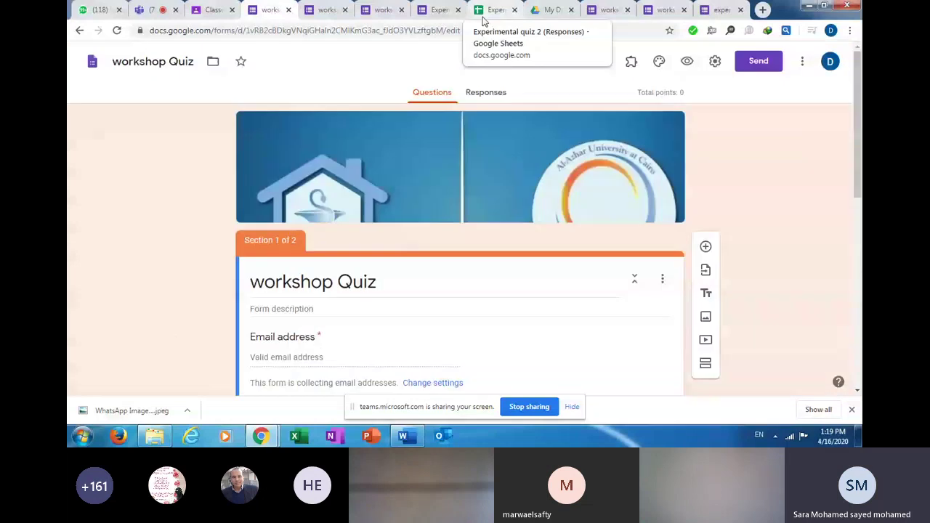
Review the Experimental quiz 2 summary of 298 responses, averaging 3.07 / 5, and its frequently missed questions.
{"action": "left_click", "coordinate": [439, 9]}
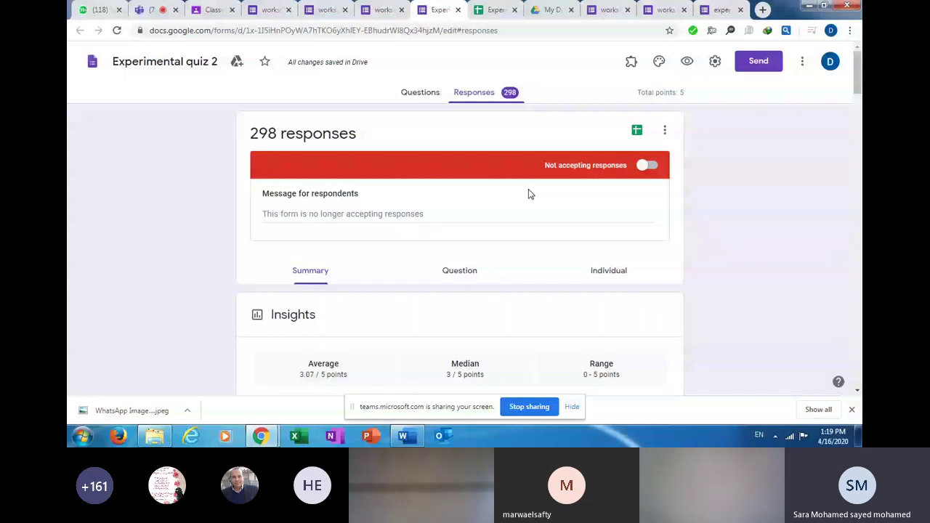
{"action": "scroll", "coordinate": [528, 193], "scroll_direction": "down", "scroll_amount": 2}
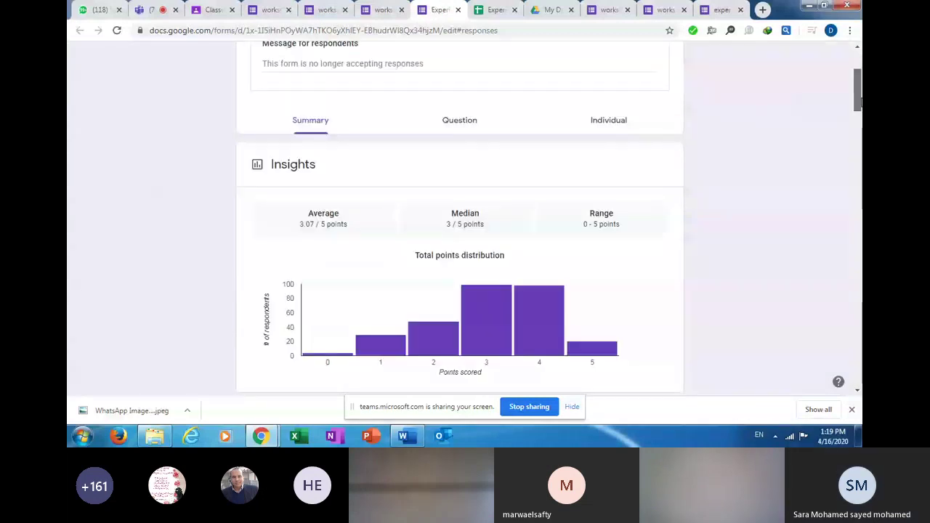
{"action": "scroll", "coordinate": [441, 127], "scroll_direction": "down", "scroll_amount": 1}
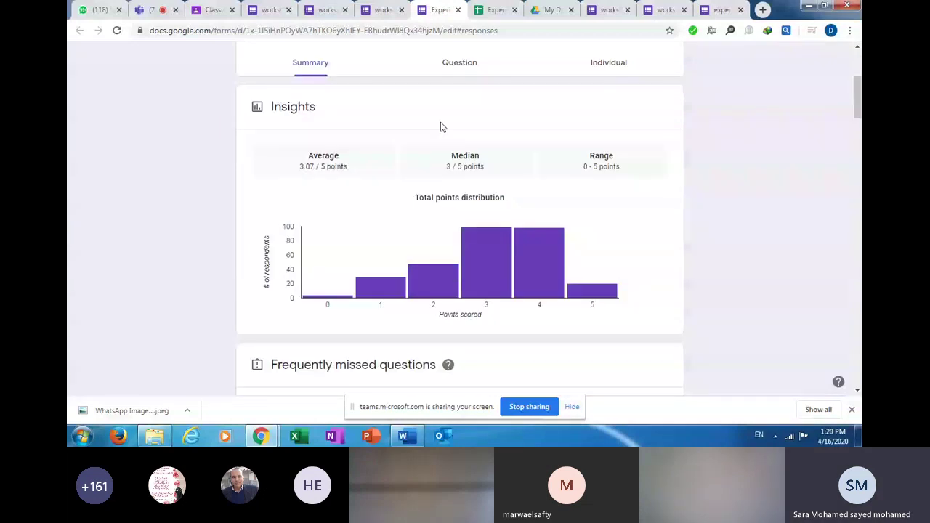
{"action": "scroll", "coordinate": [440, 127], "scroll_direction": "down", "scroll_amount": 3}
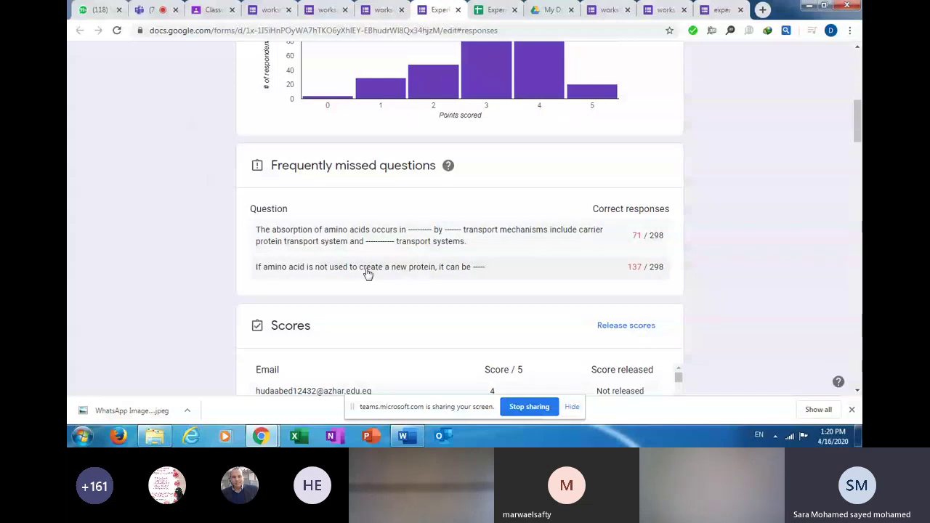
{"action": "scroll", "coordinate": [368, 272], "scroll_direction": "down", "scroll_amount": 1}
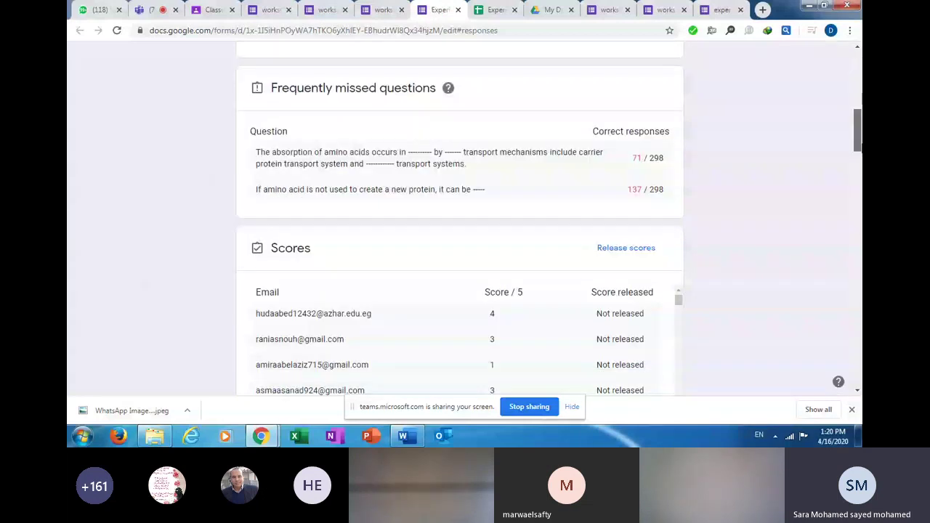
{"action": "scroll", "coordinate": [459, 218], "scroll_direction": "down", "scroll_amount": 10}
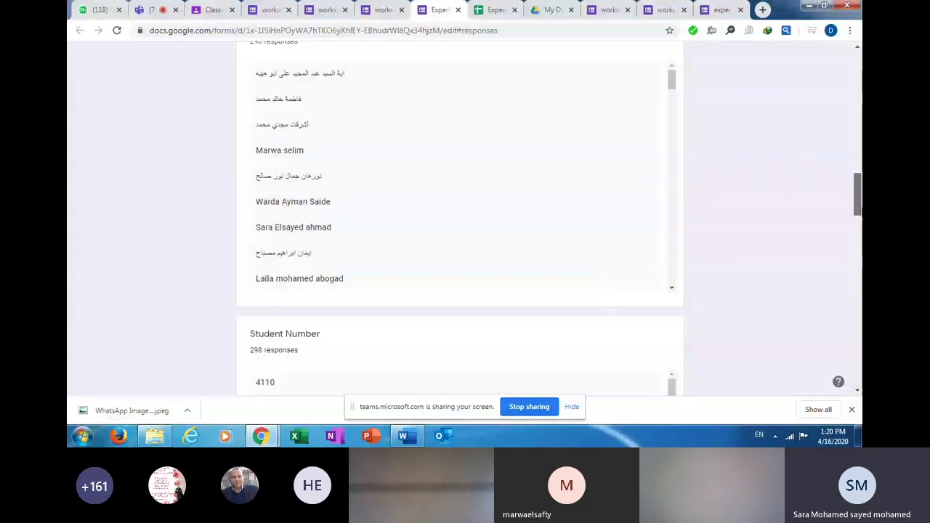
{"action": "scroll", "coordinate": [582, 204], "scroll_direction": "up", "scroll_amount": 15}
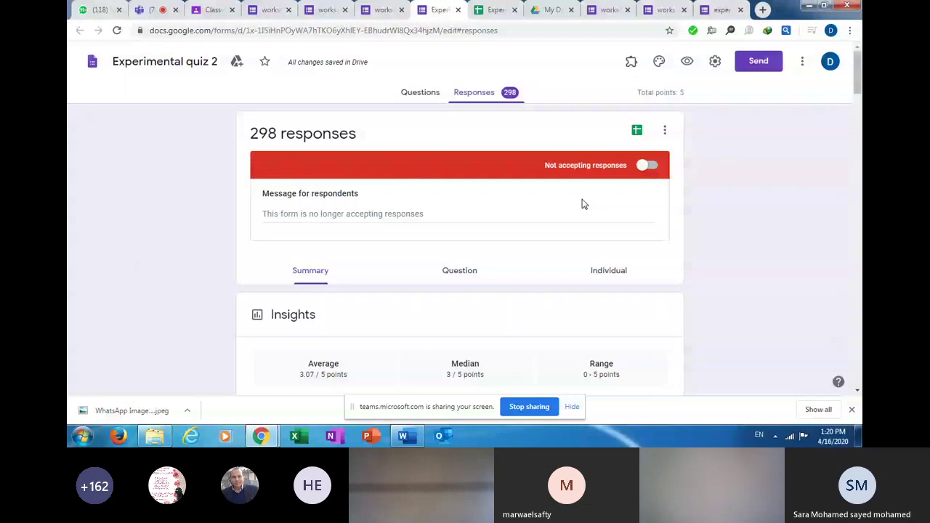
Switch to Individual responses and review response 1's graded answers, scored 4 of 5 points.
{"action": "left_click", "coordinate": [460, 271]}
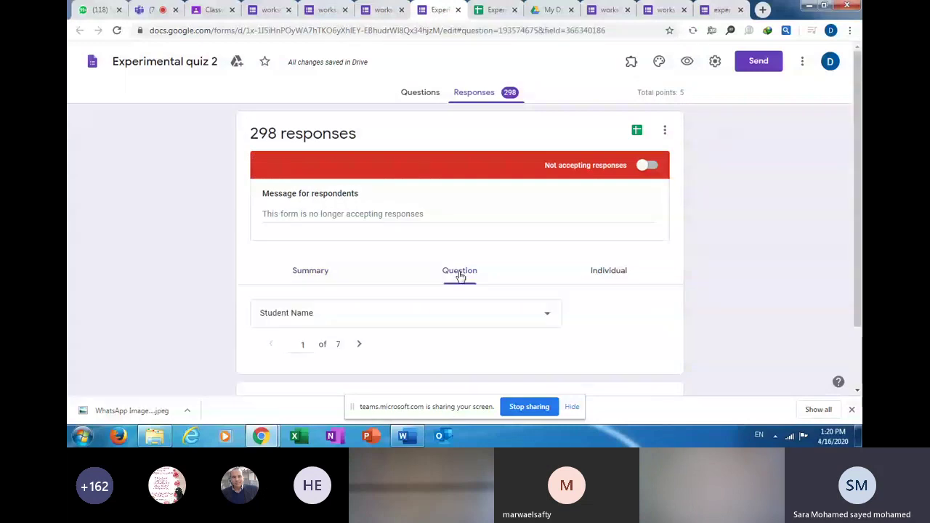
{"action": "left_click", "coordinate": [601, 275]}
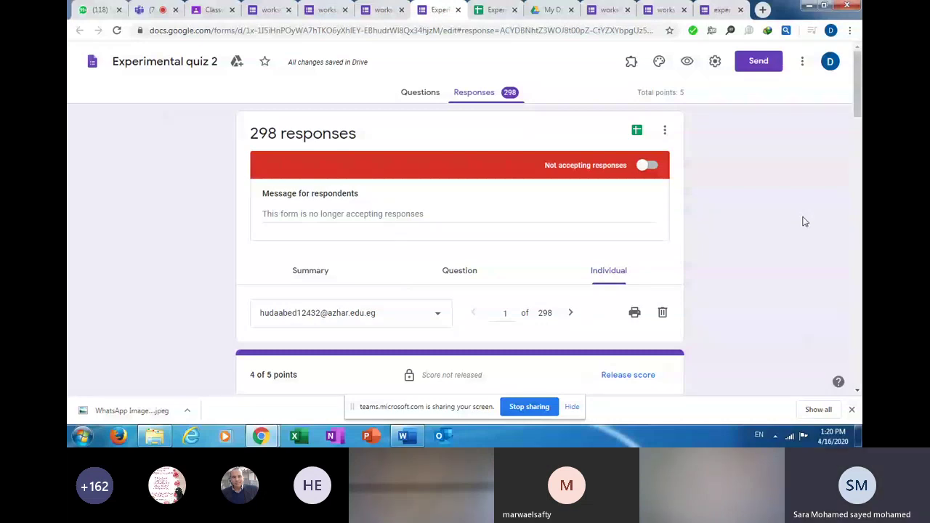
{"action": "left_click_drag", "start_coordinate": [857, 83], "coordinate": [857, 131]}
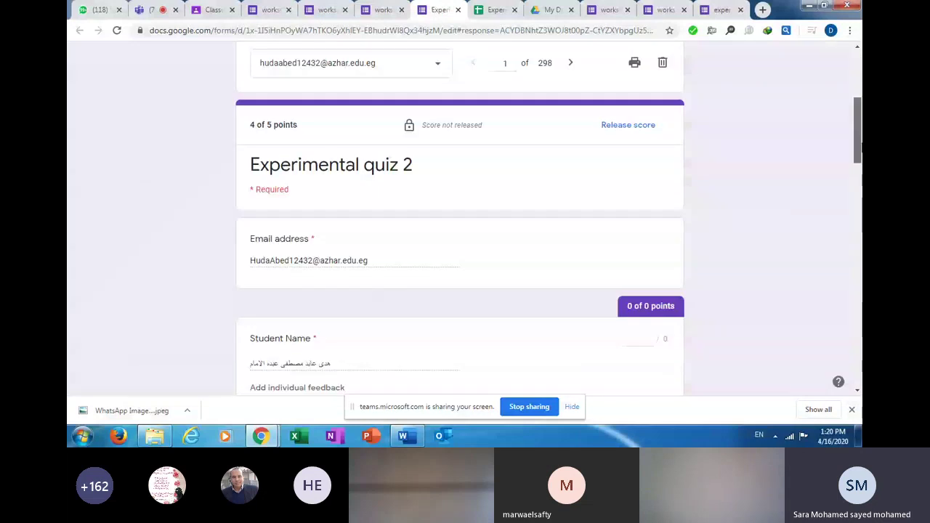
{"action": "scroll", "coordinate": [858, 145], "scroll_direction": "down", "scroll_amount": 1}
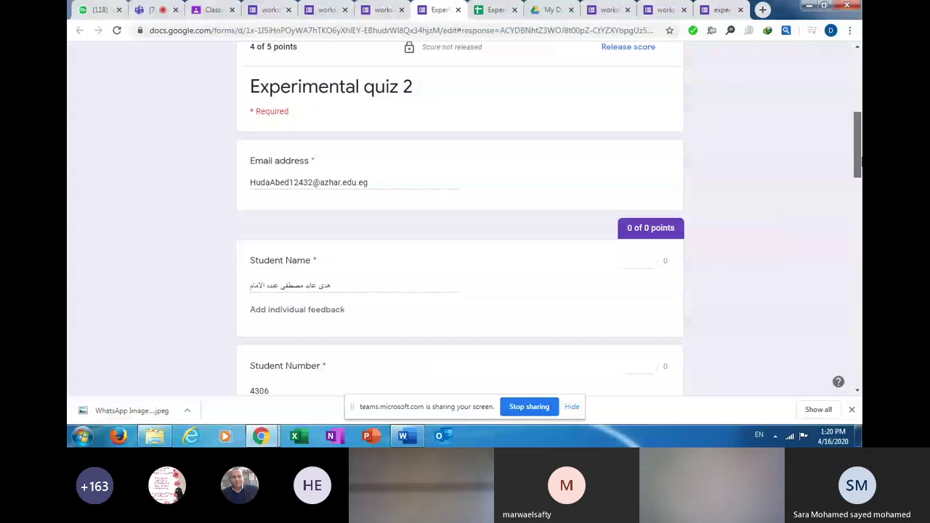
{"action": "scroll", "coordinate": [859, 164], "scroll_direction": "down", "scroll_amount": 1}
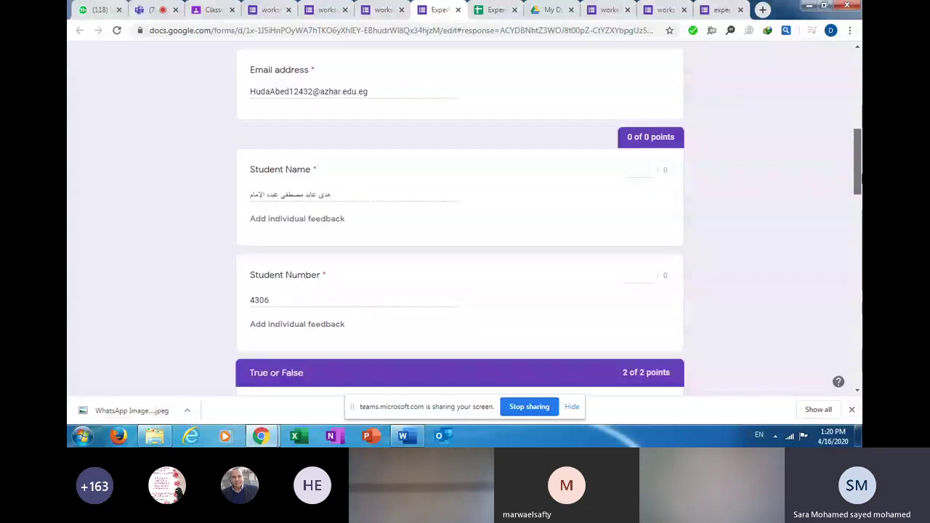
{"action": "scroll", "coordinate": [859, 164], "scroll_direction": "down", "scroll_amount": 3}
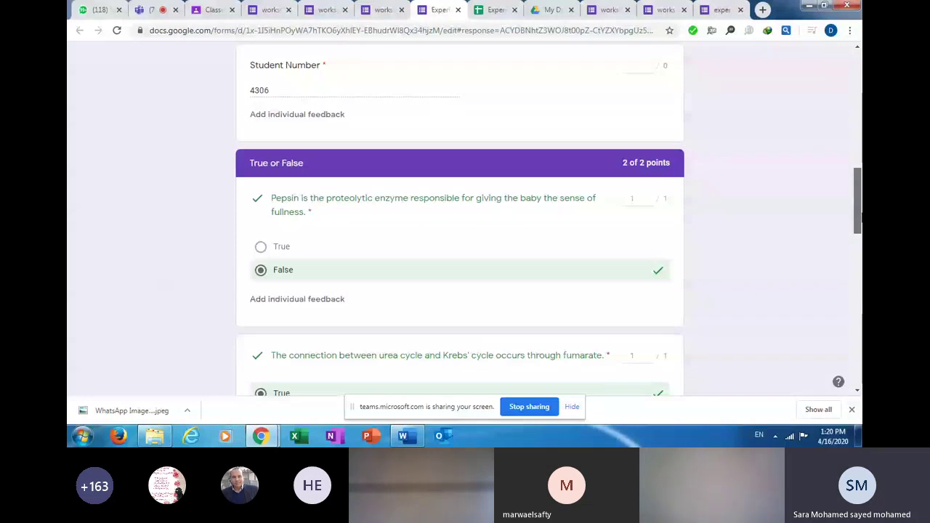
{"action": "scroll", "coordinate": [859, 218], "scroll_direction": "down", "scroll_amount": 3}
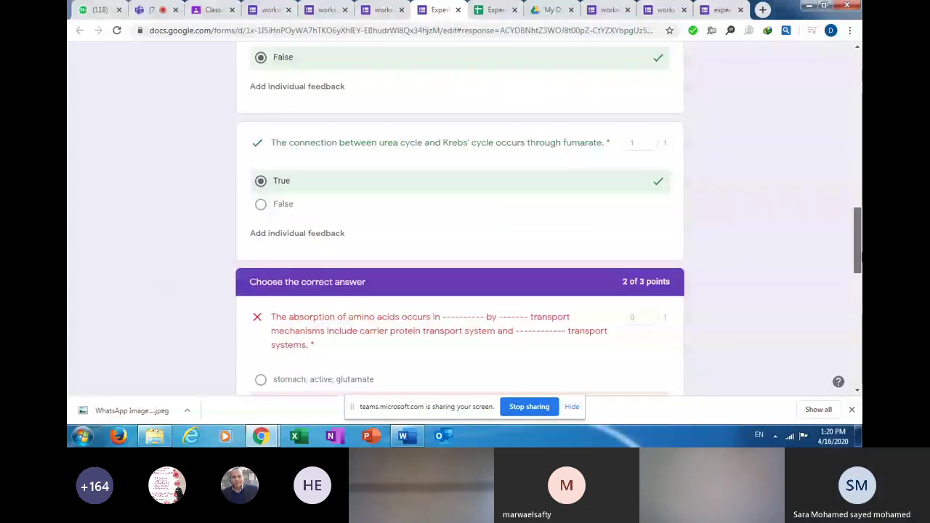
{"action": "scroll", "coordinate": [687, 201], "scroll_direction": "up", "scroll_amount": 1}
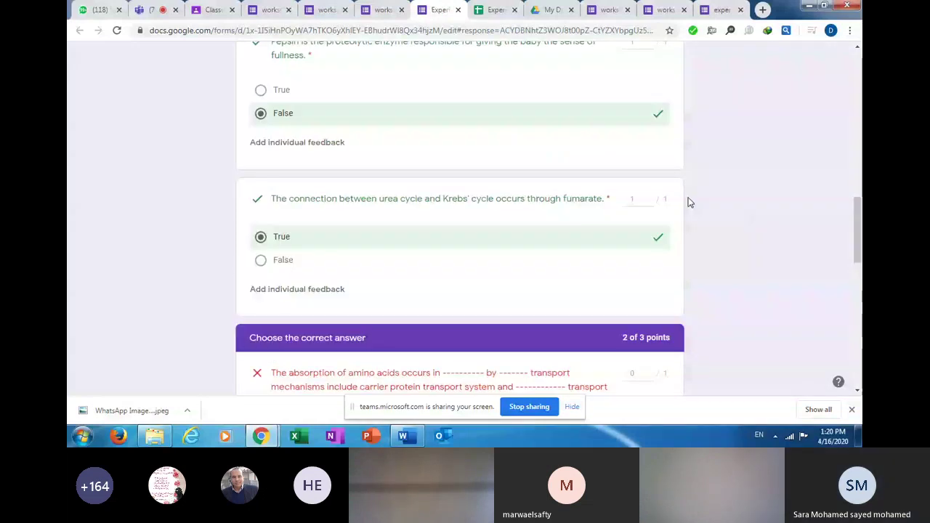
{"action": "scroll", "coordinate": [751, 276], "scroll_direction": "down", "scroll_amount": 3}
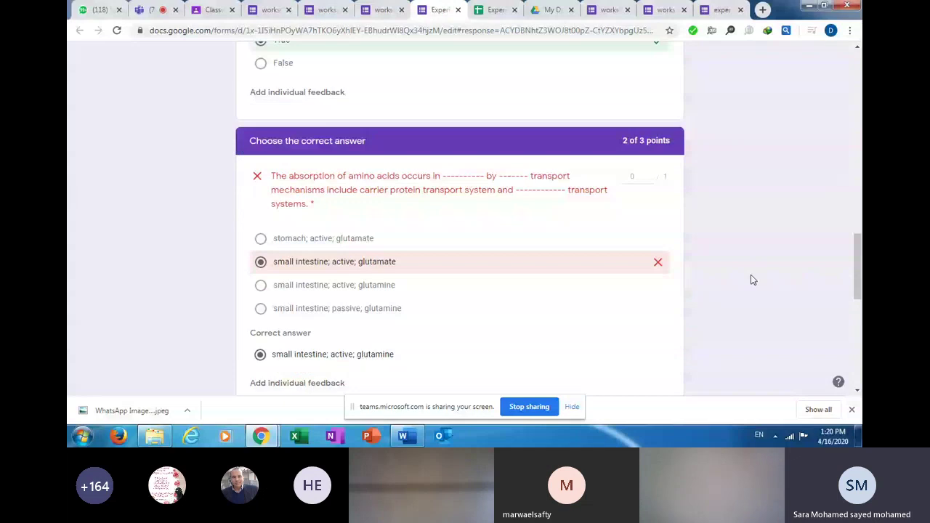
{"action": "scroll", "coordinate": [752, 280], "scroll_direction": "down", "scroll_amount": 7}
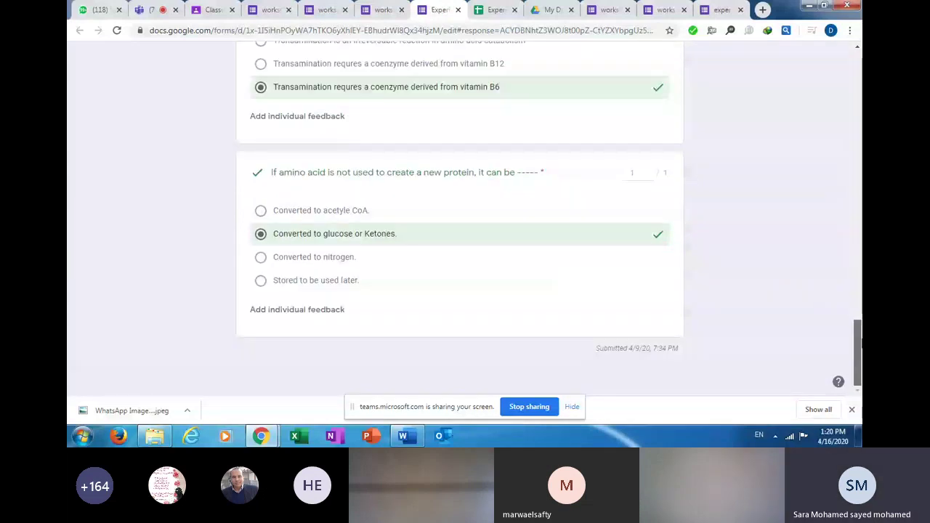
{"action": "left_click_drag", "start_coordinate": [858, 341], "coordinate": [829, 72]}
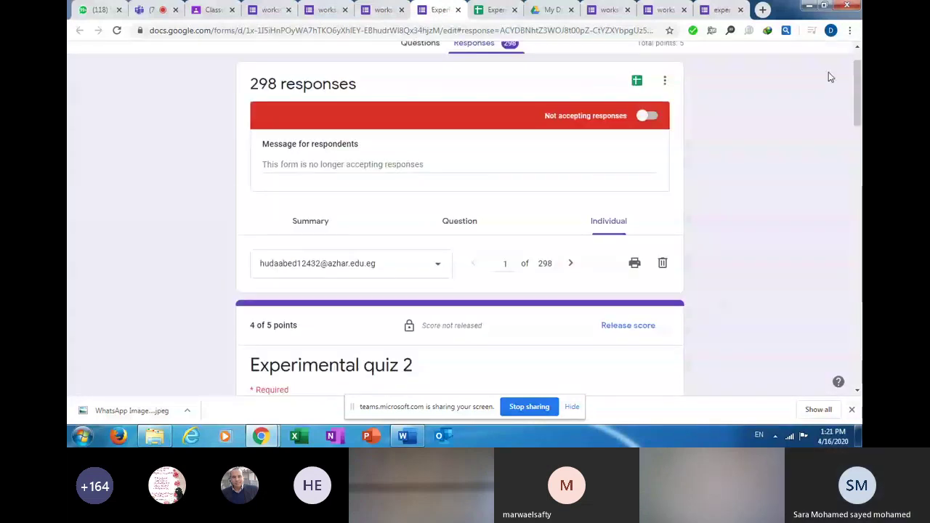
{"action": "left_click", "coordinate": [628, 327]}
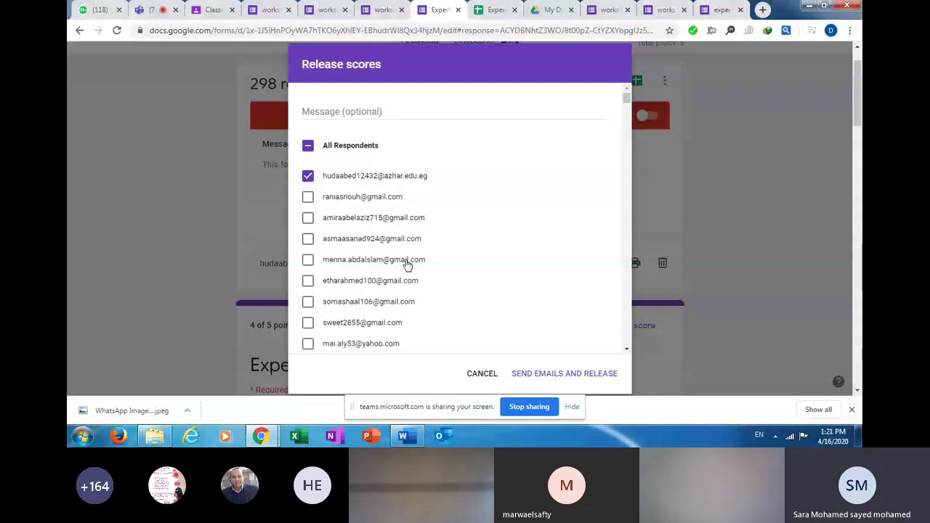
{"action": "left_click", "coordinate": [483, 374]}
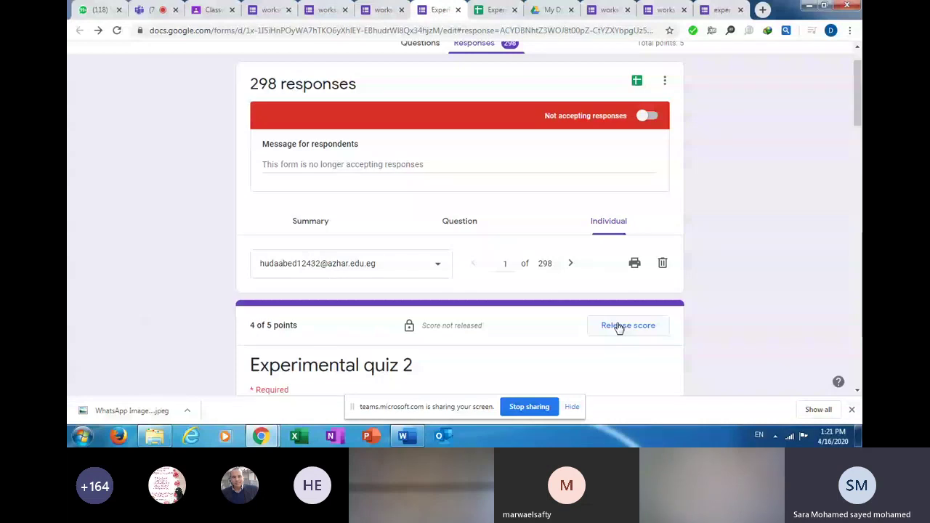
{"action": "left_click", "coordinate": [619, 327]}
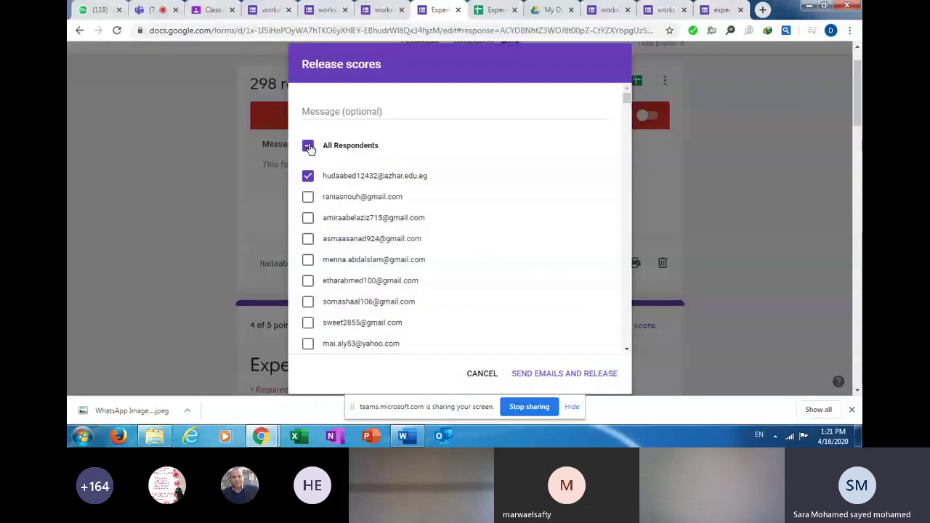
{"action": "left_click", "coordinate": [308, 146]}
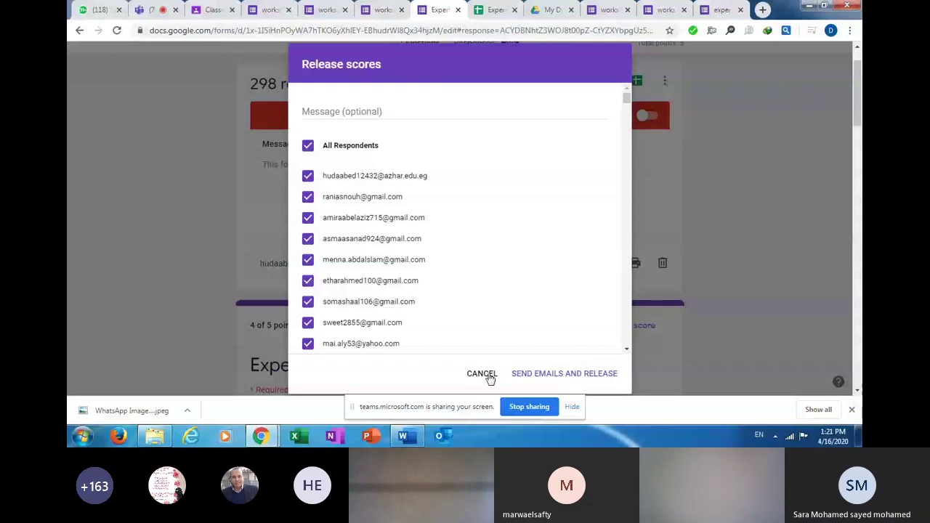
{"action": "left_click", "coordinate": [482, 374]}
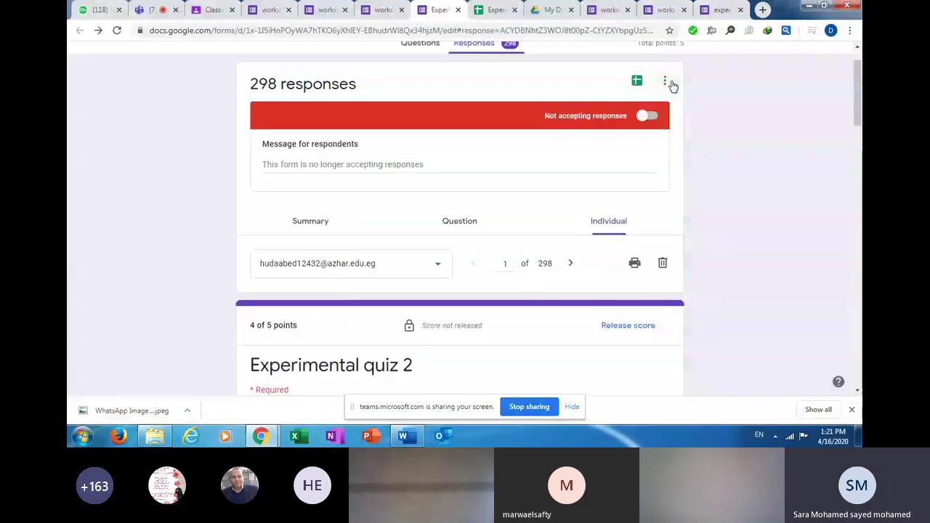
{"action": "left_click", "coordinate": [666, 82]}
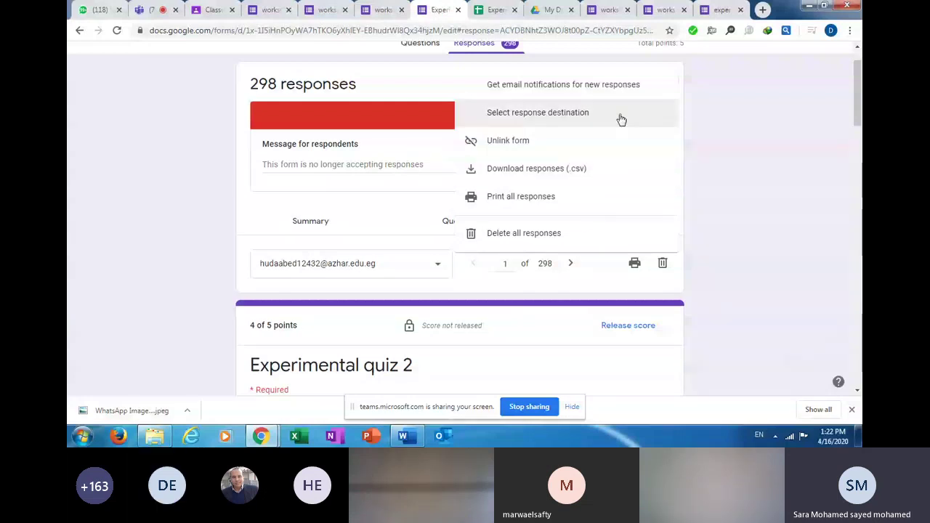
{"action": "left_click", "coordinate": [703, 116]}
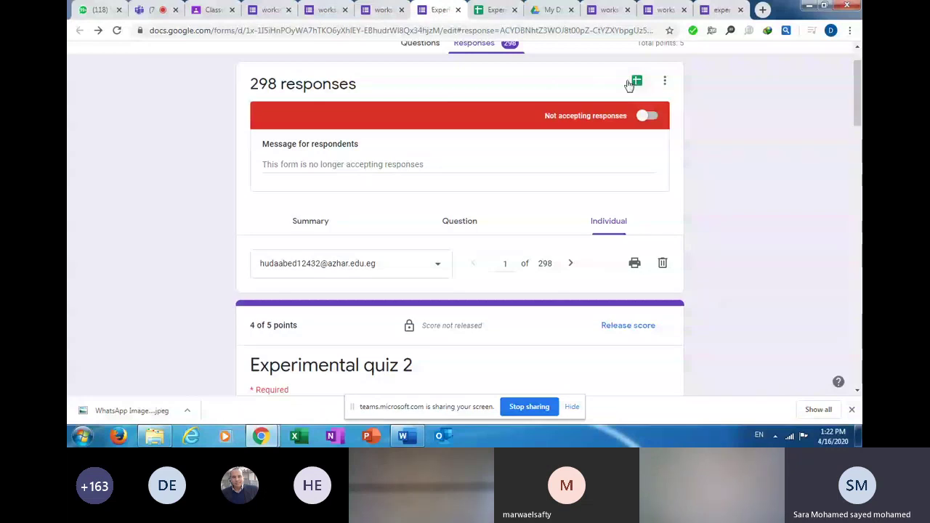
{"action": "left_click", "coordinate": [494, 9]}
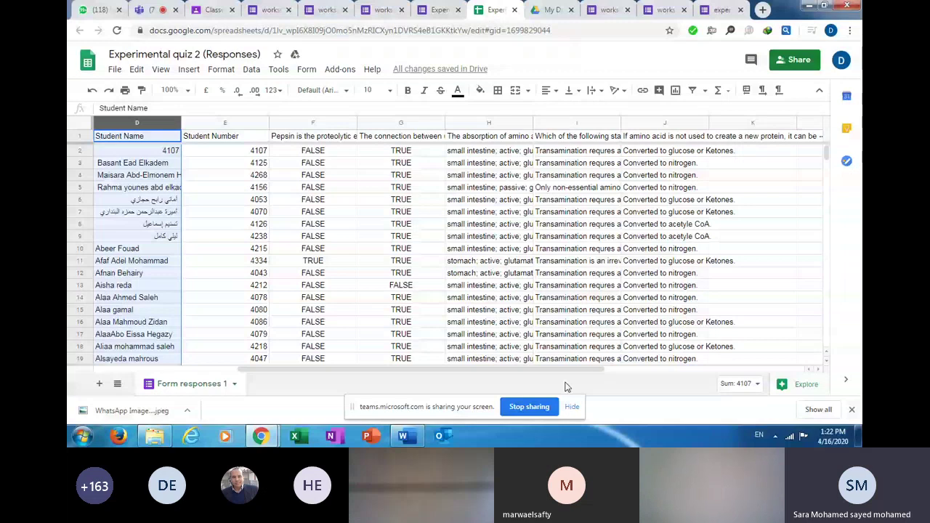
{"action": "scroll", "coordinate": [158, 300], "scroll_direction": "left", "scroll_amount": 5}
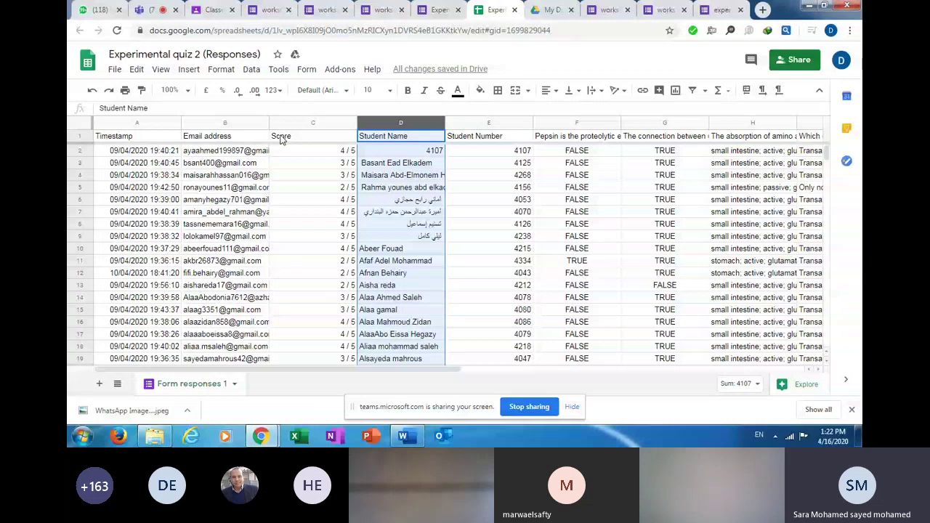
{"action": "left_click_drag", "start_coordinate": [281, 139], "coordinate": [469, 356]}
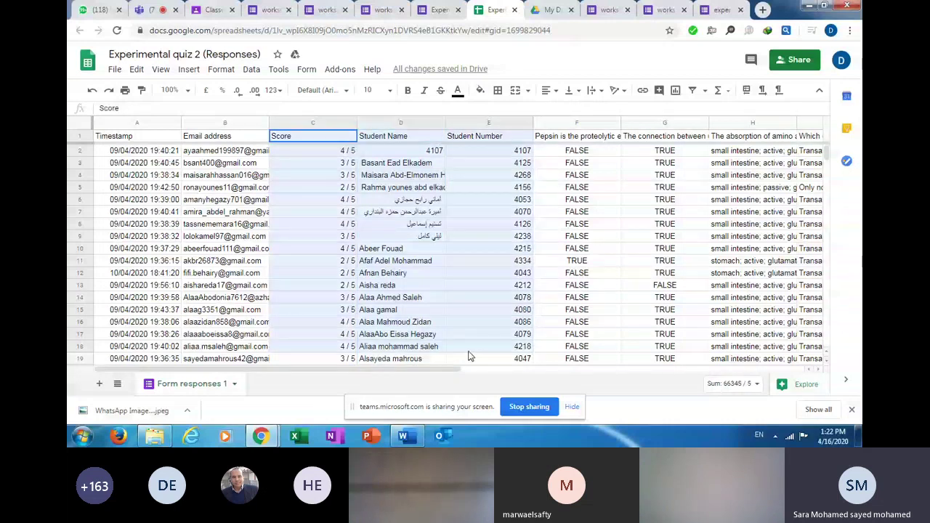
{"action": "left_click_drag", "start_coordinate": [469, 356], "coordinate": [479, 219]}
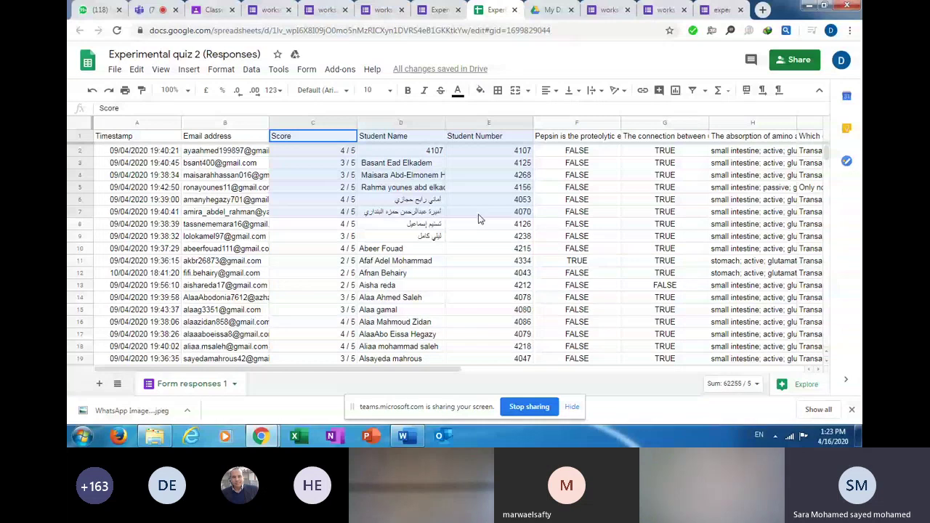
{"action": "left_click_drag", "start_coordinate": [479, 218], "coordinate": [480, 138]}
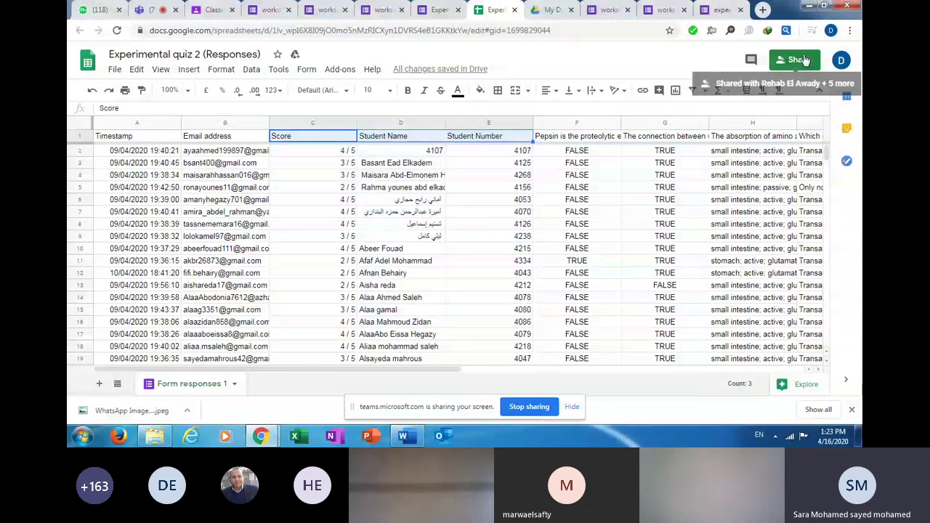
Create a view-only link for anyone to the Experimental quiz 2 (Responses) spreadsheet.
{"action": "left_click", "coordinate": [799, 59]}
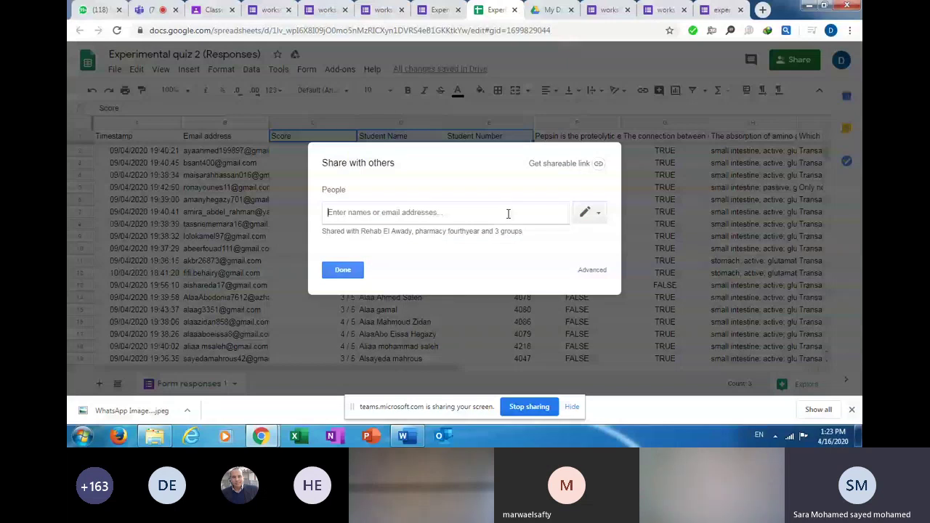
{"action": "left_click", "coordinate": [597, 164]}
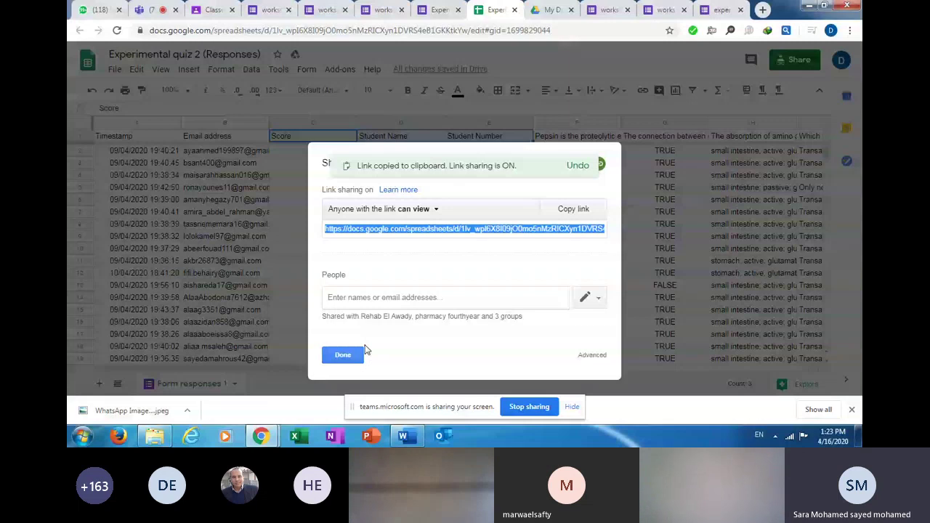
{"action": "left_click", "coordinate": [345, 354]}
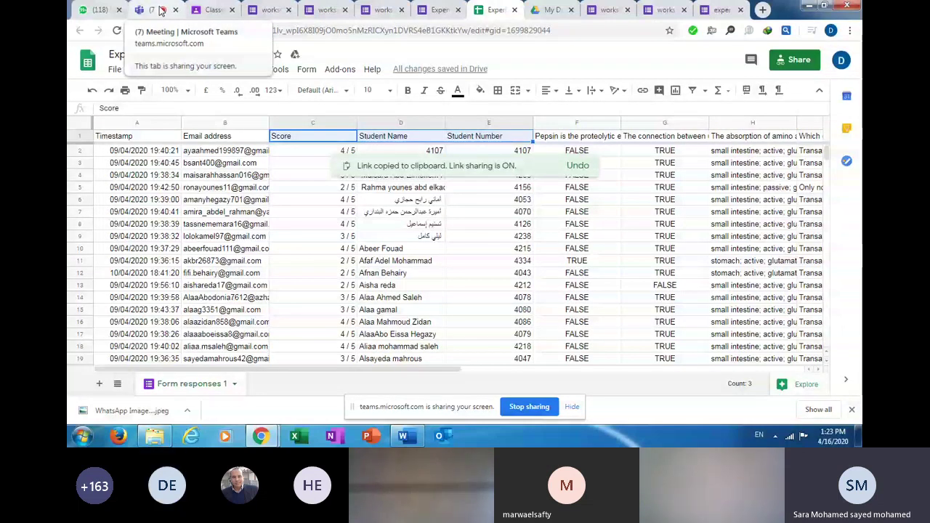
Check the Teams meeting tab, then go back to the Classroom assignment tab.
{"action": "left_click", "coordinate": [161, 9]}
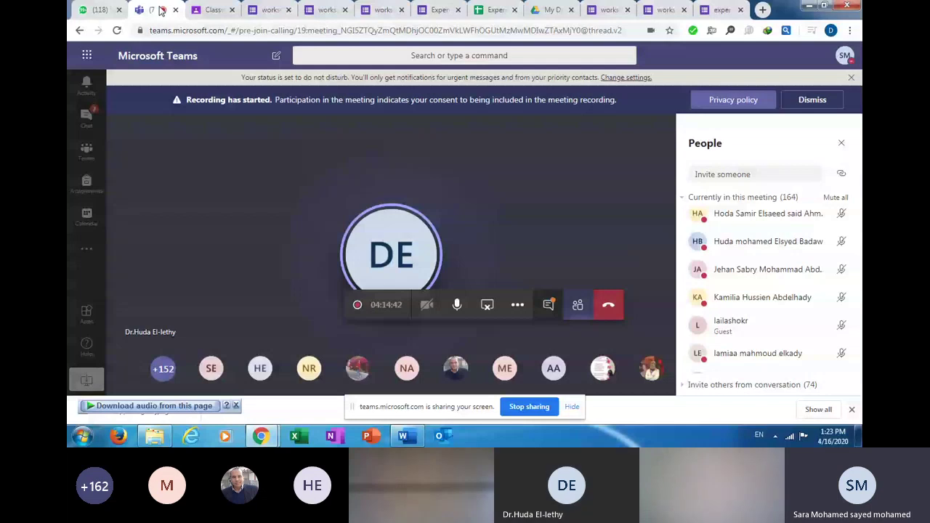
{"action": "left_click", "coordinate": [213, 10]}
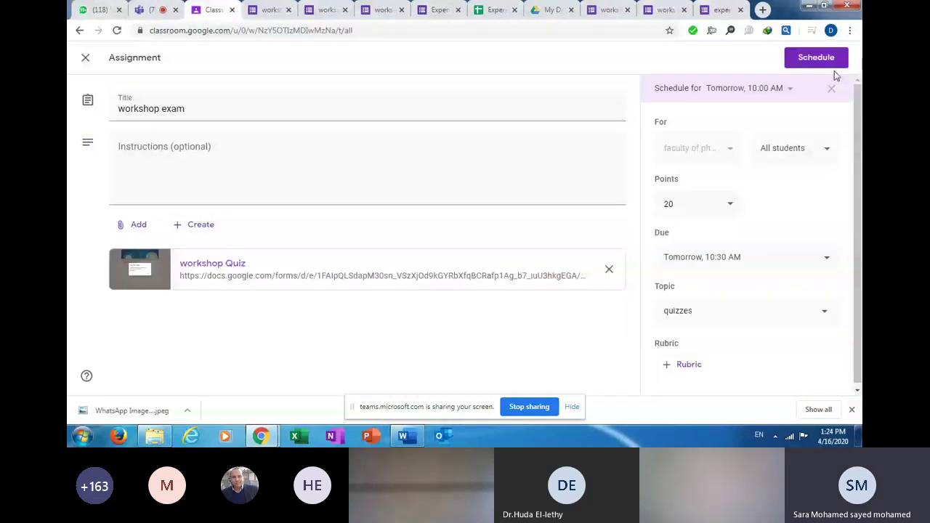
Schedule the workshop exam for tomorrow 10:00 AM, view Grades, then return to the responses sheet.
{"action": "left_click", "coordinate": [826, 65]}
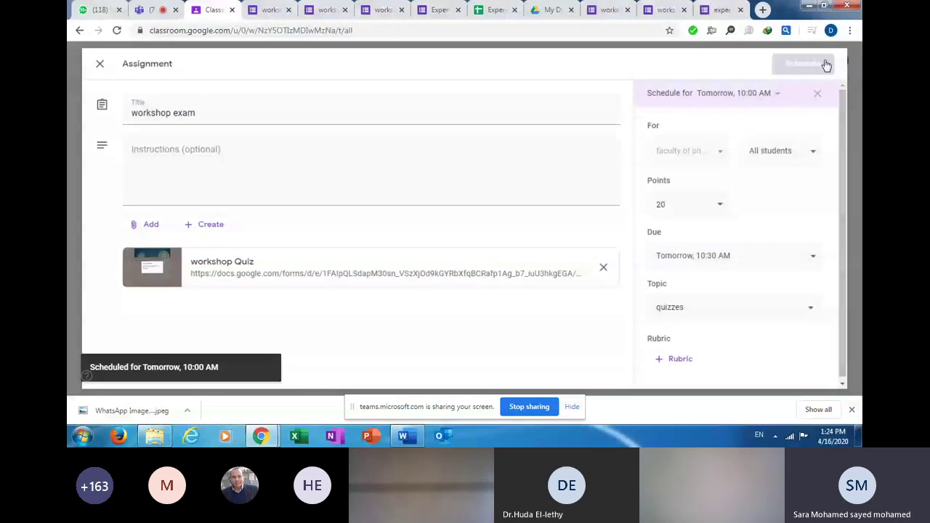
{"action": "left_click", "coordinate": [552, 61]}
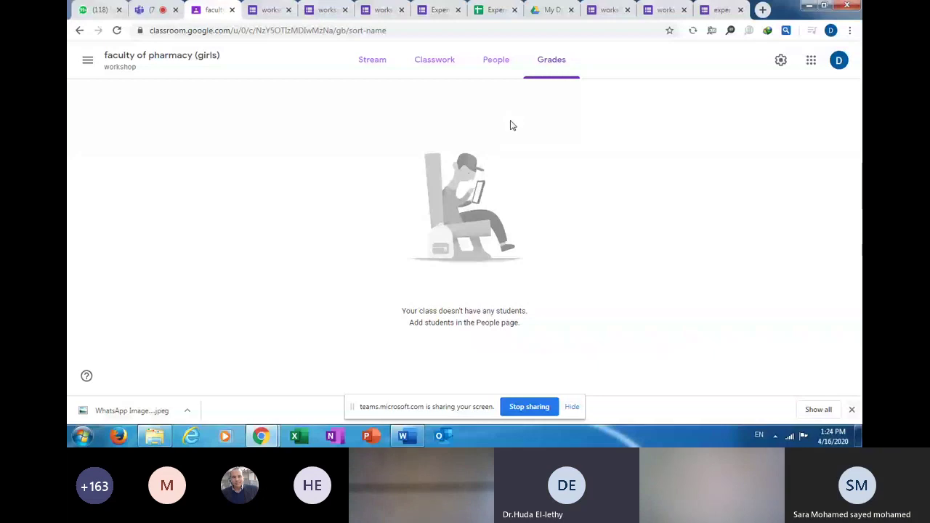
{"action": "left_click", "coordinate": [493, 10]}
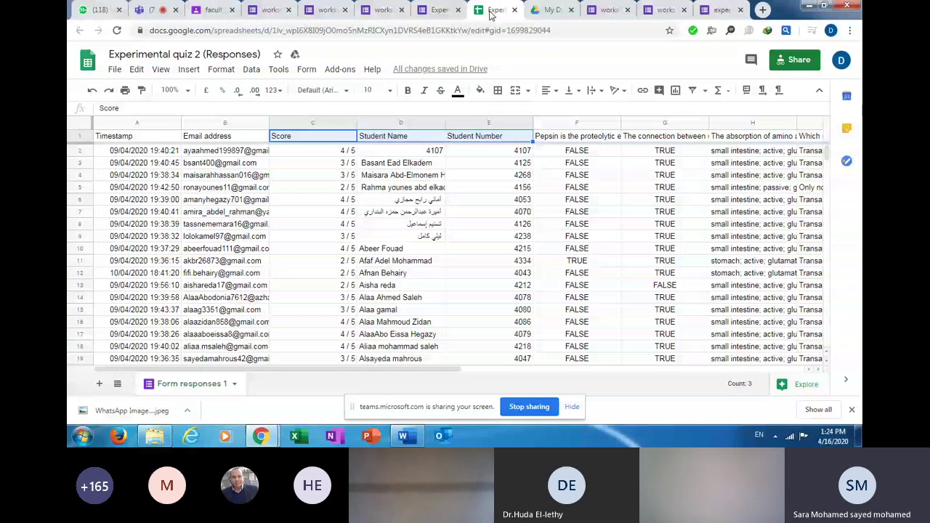
Switch to the Experimental quiz 2 form tab to view its responses.
{"action": "left_click", "coordinate": [438, 12]}
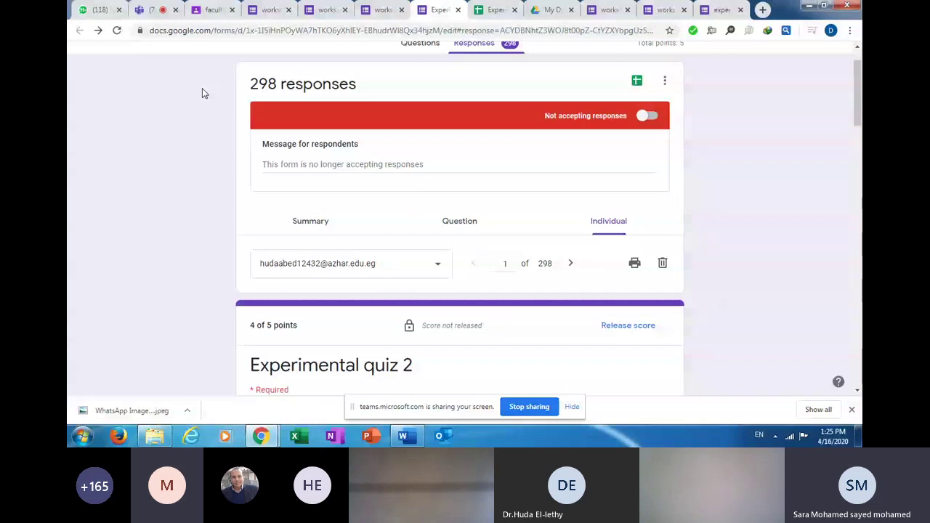
Return to the Microsoft Teams meeting tab.
{"action": "left_click", "coordinate": [156, 15]}
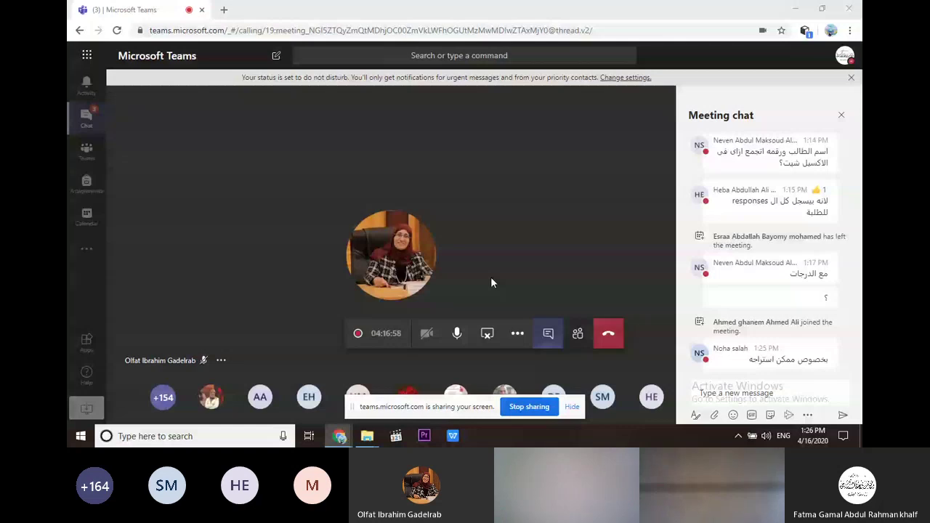
Toggle the desktop with Win+D to bring the workshop Quiz form editor back onto the shared screen.
{"action": "key", "text": "super+d"}
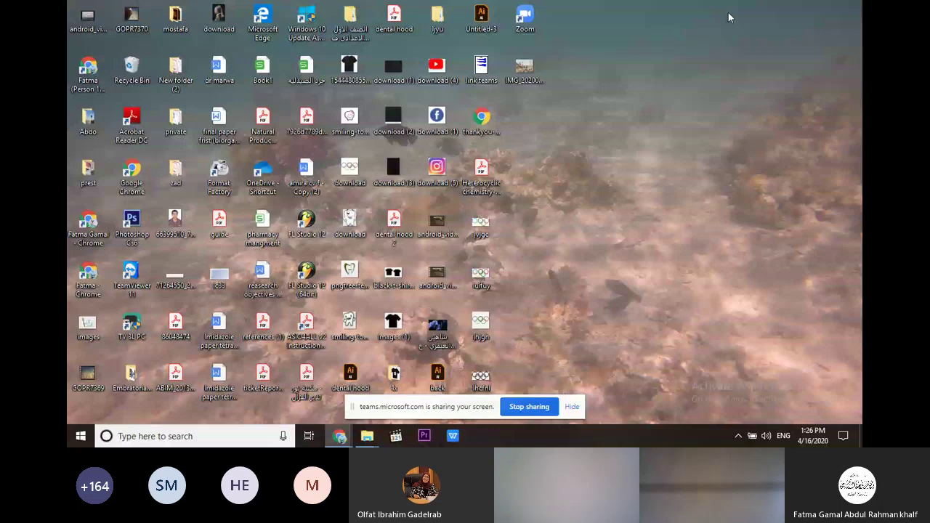
{"action": "key", "text": "super+d"}
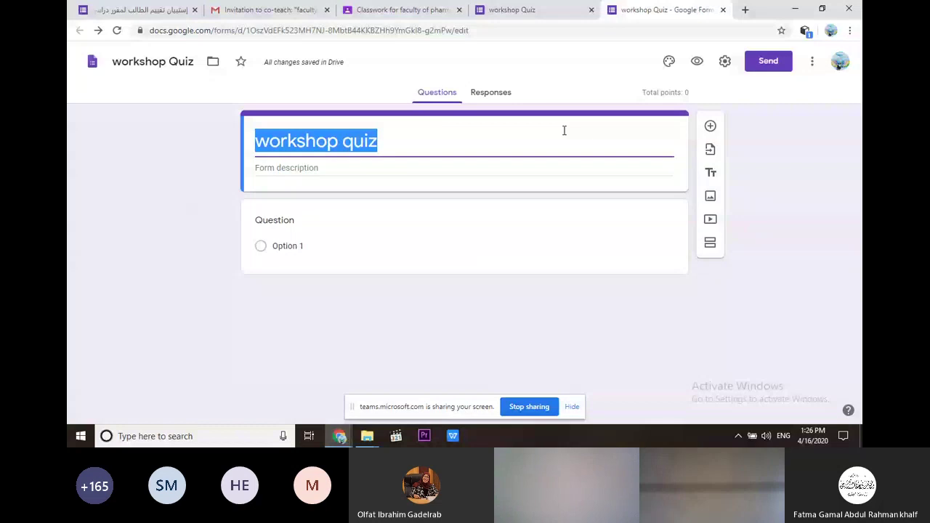
Edit the 'workshop quiz' title and add a new 10-point multiple-choice question.
{"action": "left_click", "coordinate": [383, 142]}
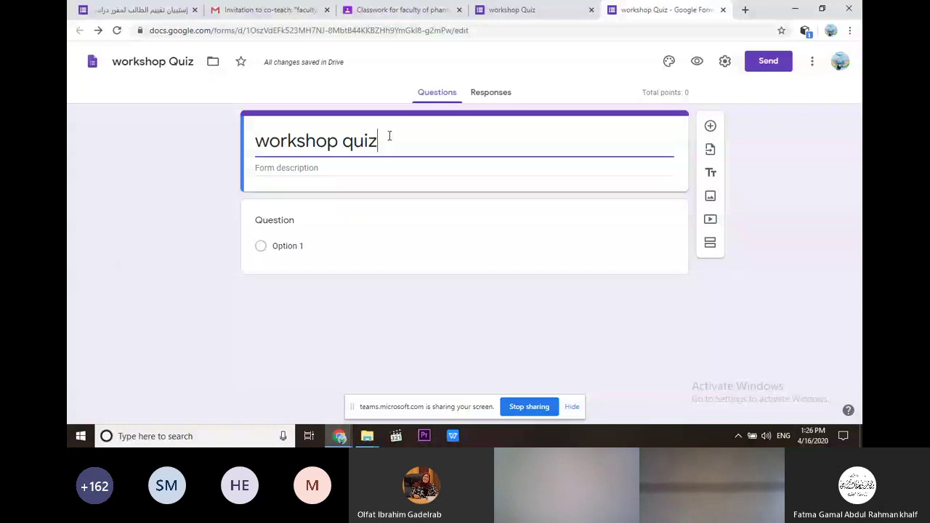
{"action": "left_click", "coordinate": [711, 125]}
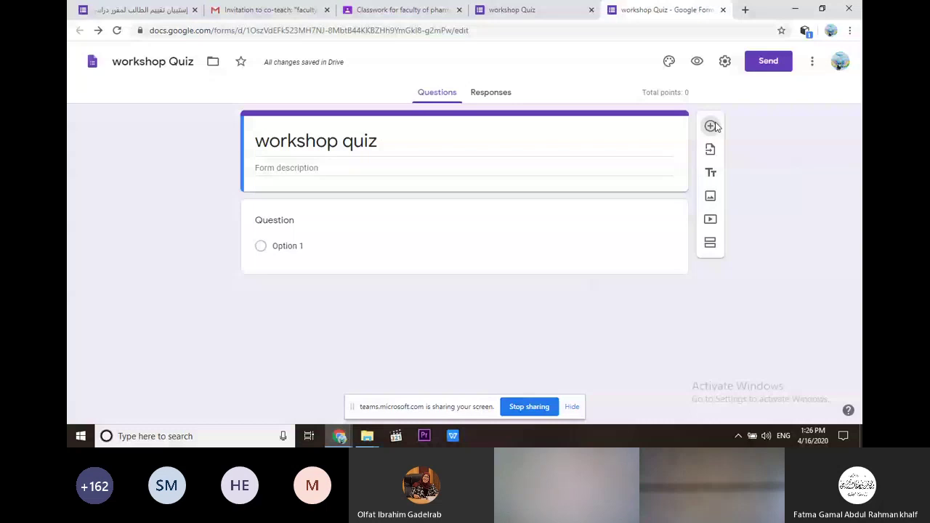
{"action": "left_click", "coordinate": [712, 126]}
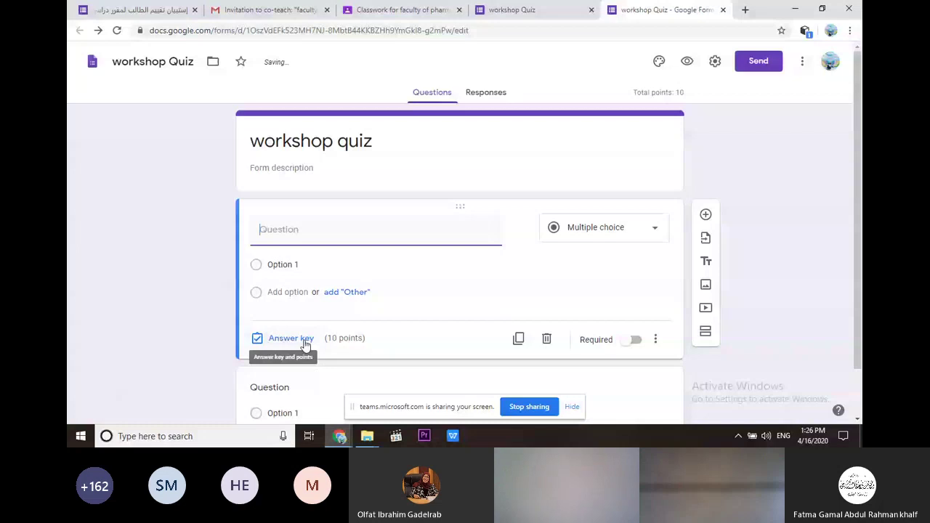
{"action": "left_click", "coordinate": [304, 341]}
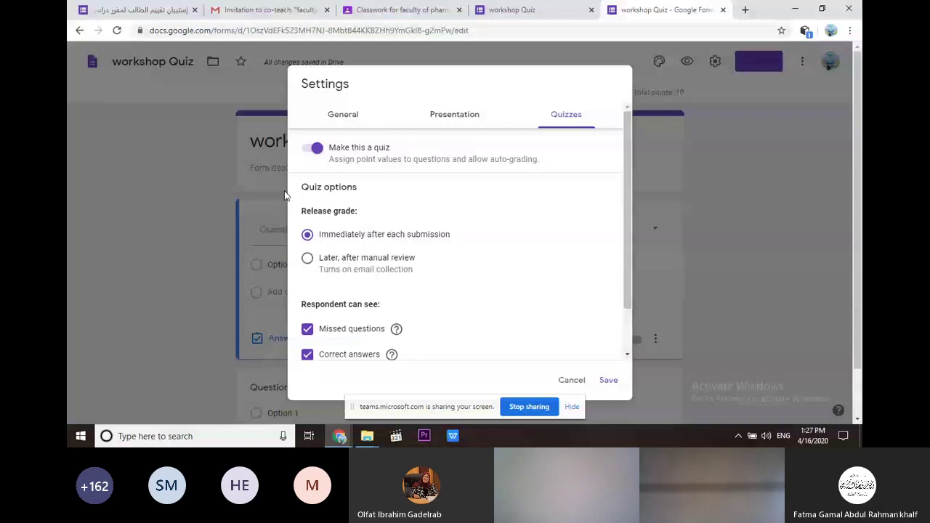
Confirm 'Make this a quiz' stays enabled in the quiz settings, with the form totalling 20 points.
{"action": "left_click", "coordinate": [286, 196]}
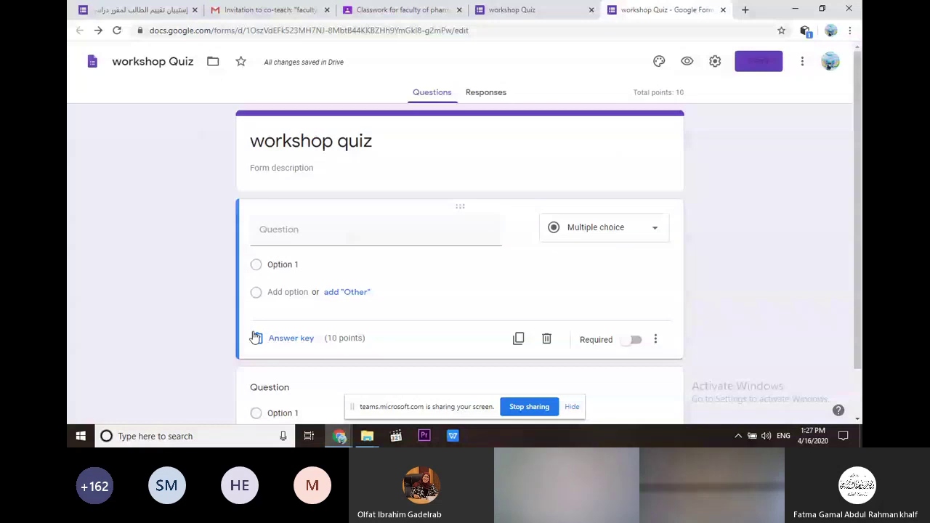
{"action": "left_click", "coordinate": [255, 338]}
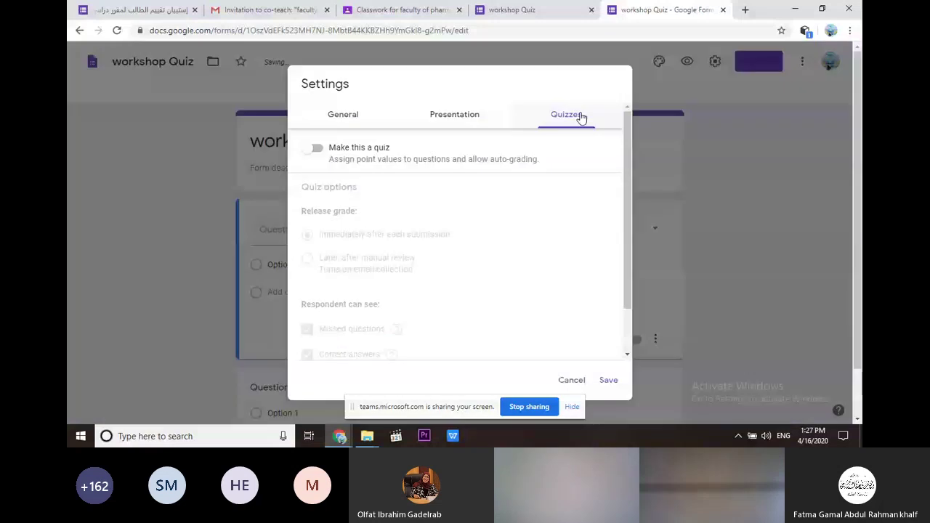
{"action": "left_click", "coordinate": [207, 320]}
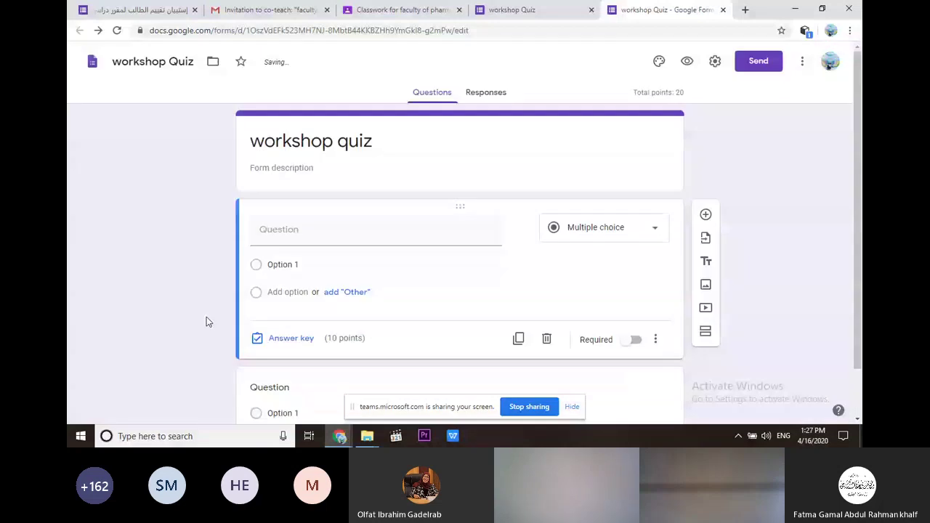
{"action": "left_click", "coordinate": [310, 231]}
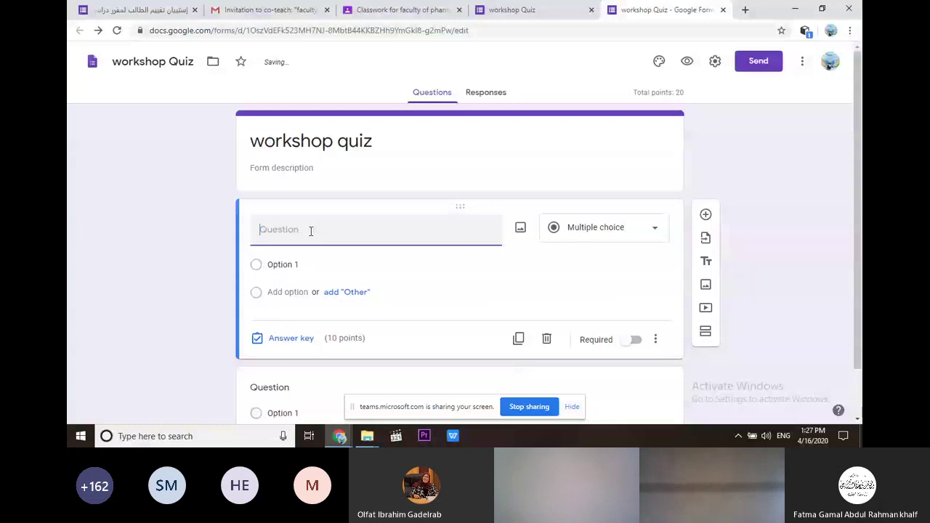
Make the first question a 'student ID' Short answer question and add response validation.
{"action": "type", "text": "student ID"}
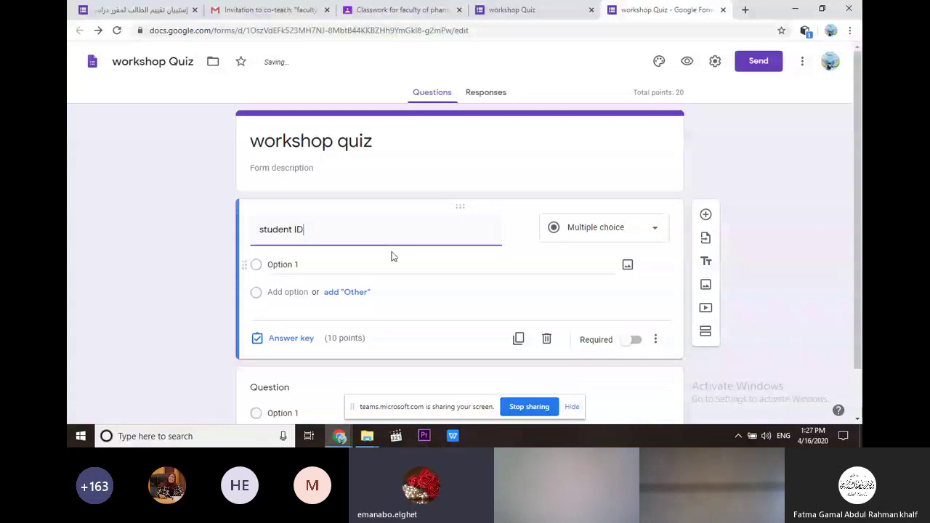
{"action": "left_click", "coordinate": [654, 229]}
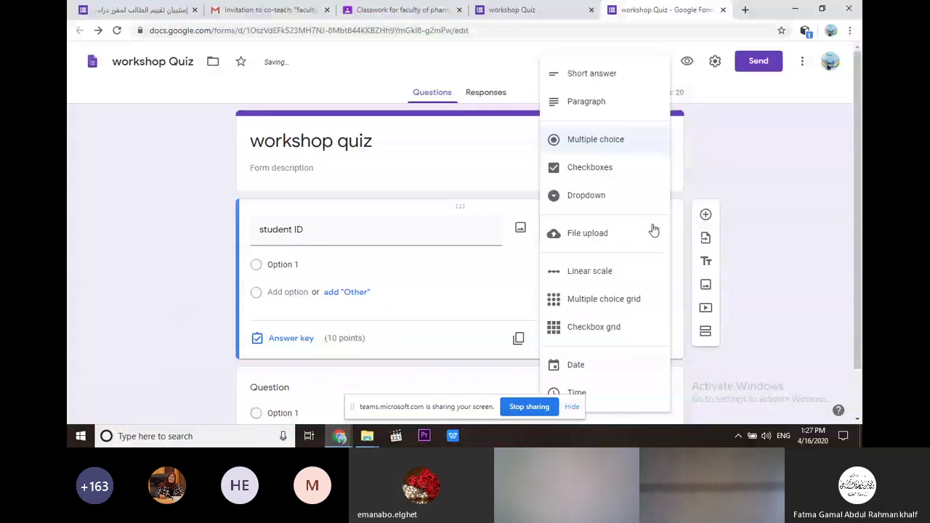
{"action": "left_click", "coordinate": [591, 73]}
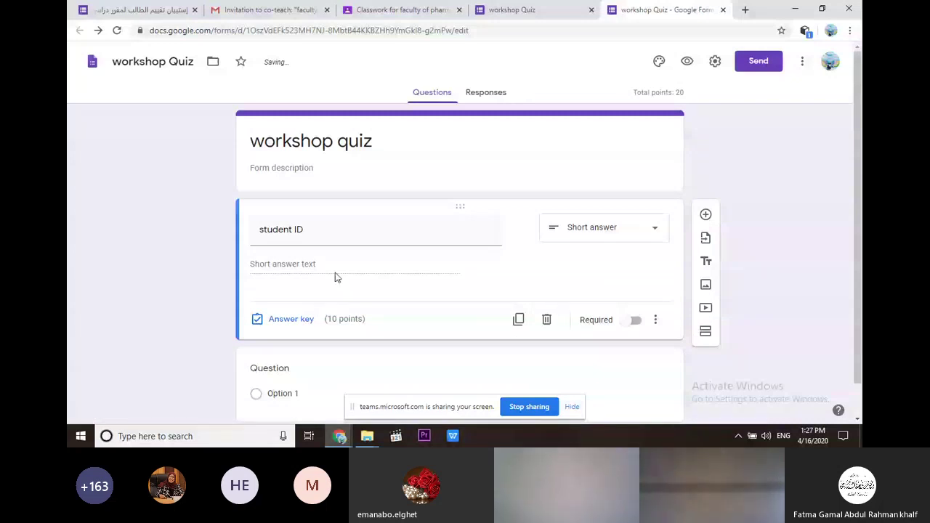
{"action": "left_click", "coordinate": [655, 320]}
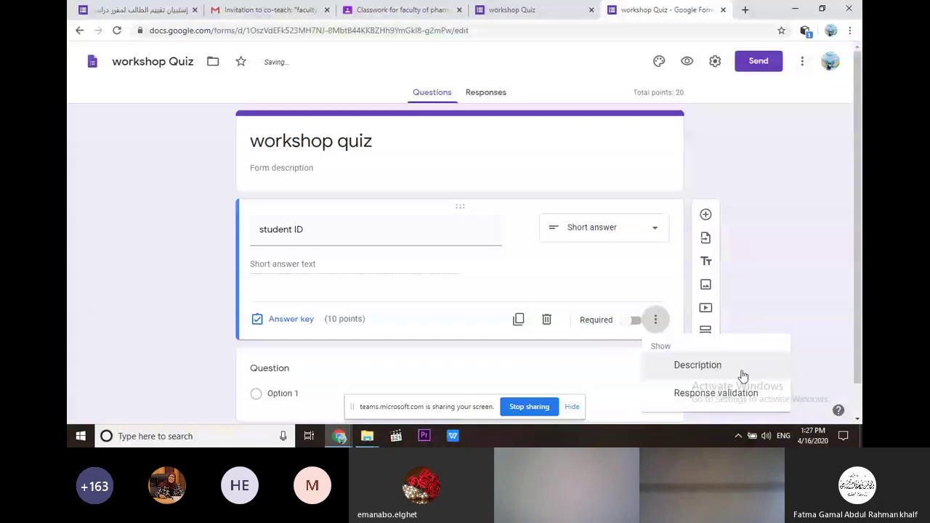
{"action": "left_click", "coordinate": [727, 392]}
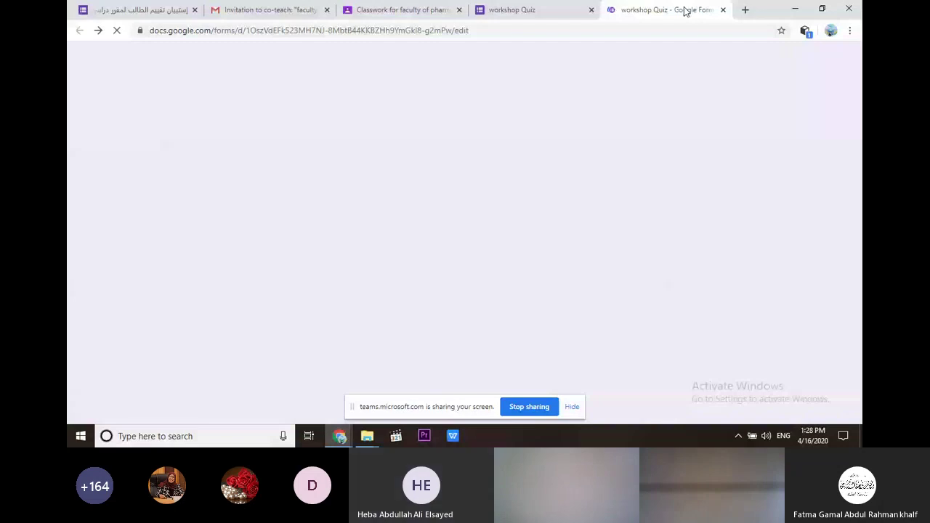
{"action": "left_click", "coordinate": [795, 10]}
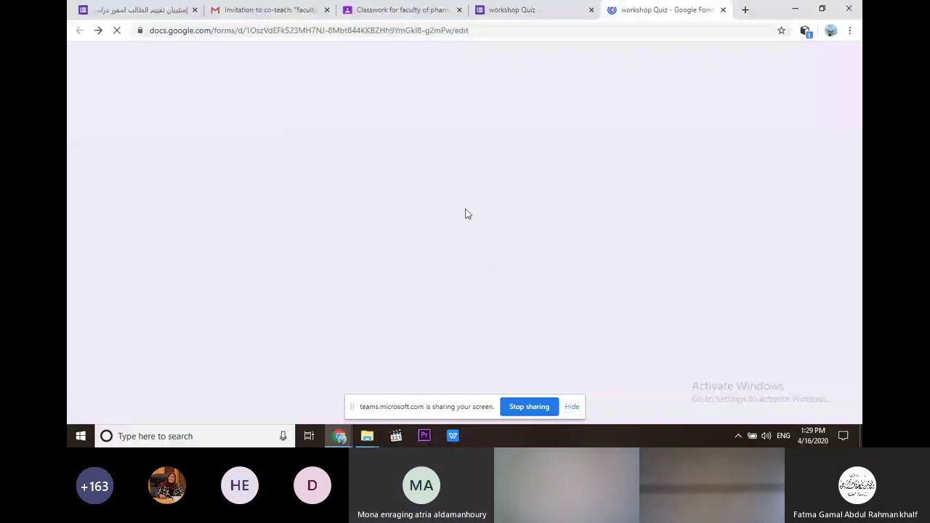
{"action": "left_click", "coordinate": [737, 435]}
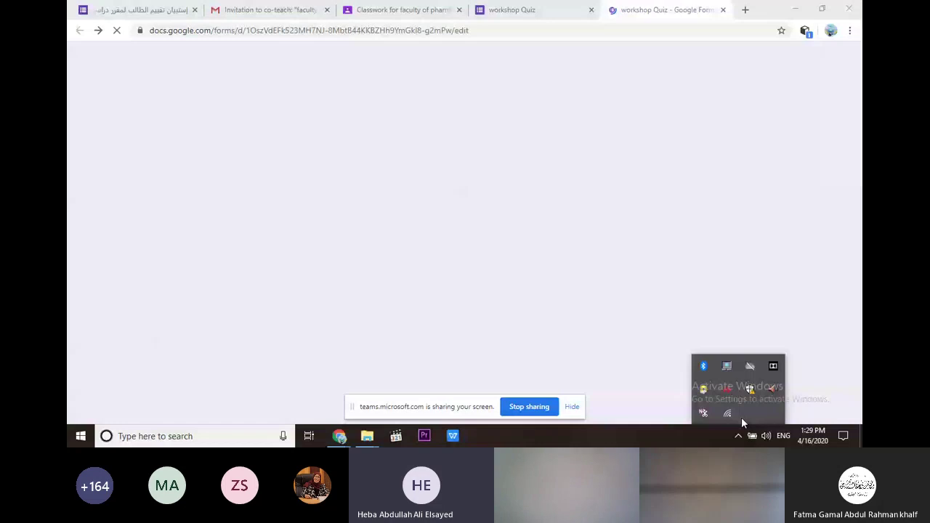
Switch among the workshop Quiz tabs and close the 'Resource unavailable' preview tab.
{"action": "mouse_move", "coordinate": [339, 436]}
{"action": "left_click", "coordinate": [235, 390]}
{"action": "left_click", "coordinate": [685, 9]}
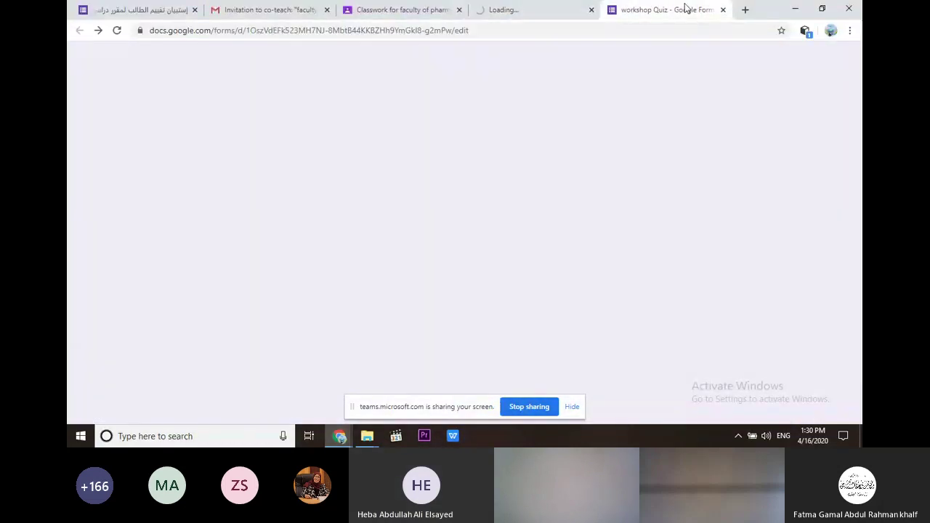
{"action": "left_click", "coordinate": [513, 6]}
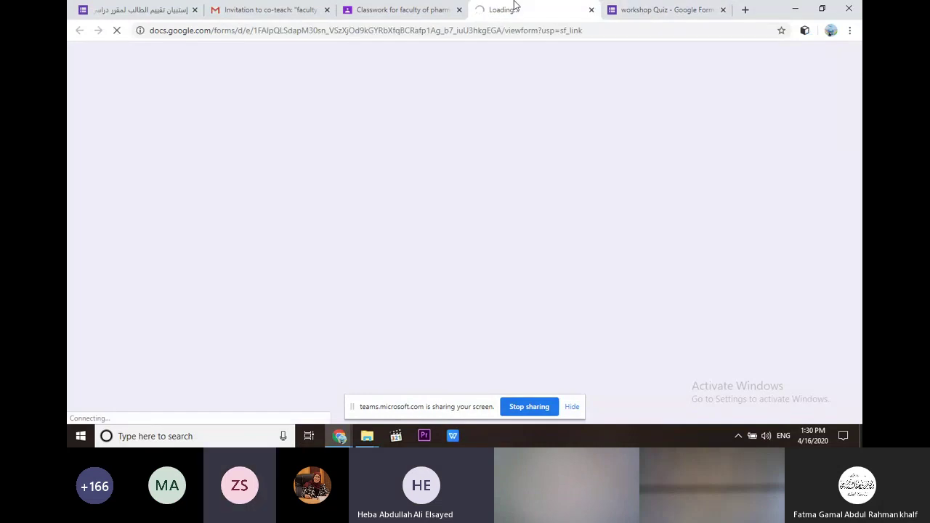
{"action": "left_click", "coordinate": [621, 11]}
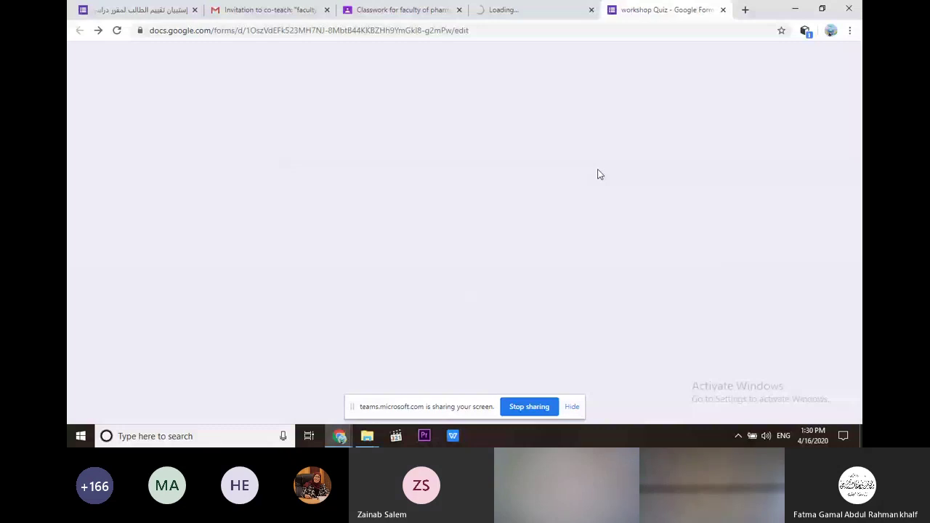
{"action": "key", "text": "ctrl+Page_Up"}
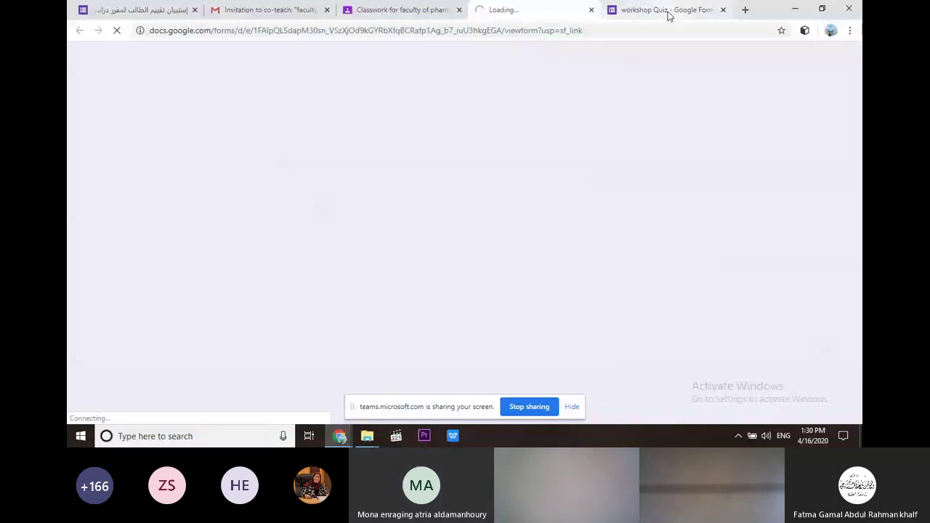
{"action": "left_click", "coordinate": [668, 15]}
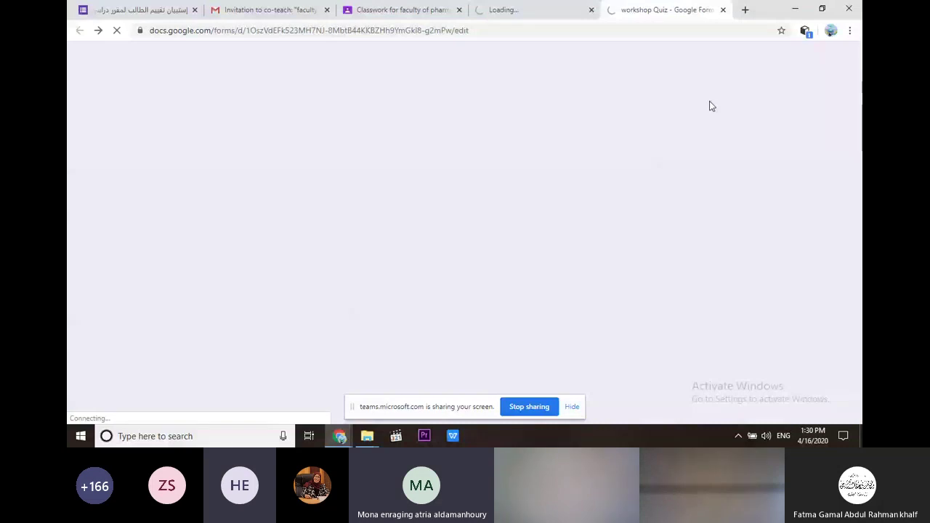
{"action": "left_click", "coordinate": [581, 13]}
{"action": "left_click", "coordinate": [589, 10]}
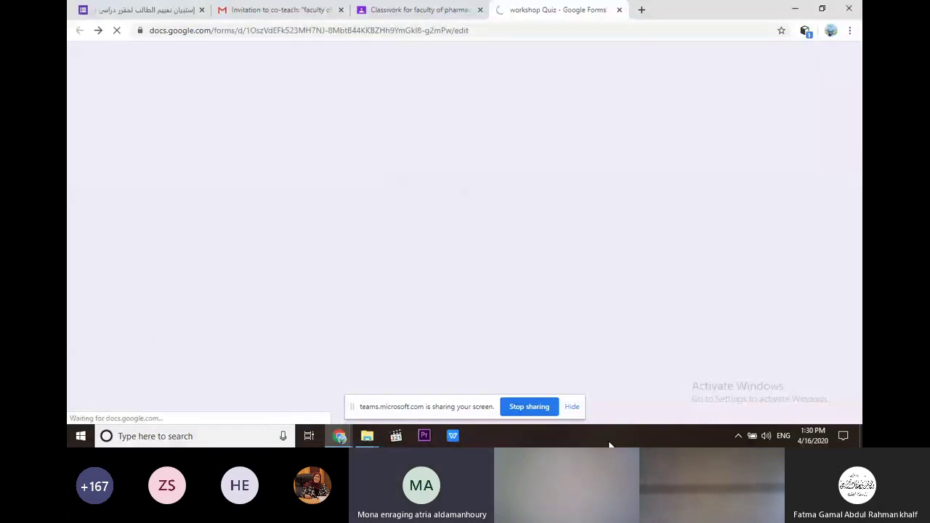
Check the speaker volume and the Wi-Fi network list from the system tray.
{"action": "key", "text": "super+1"}
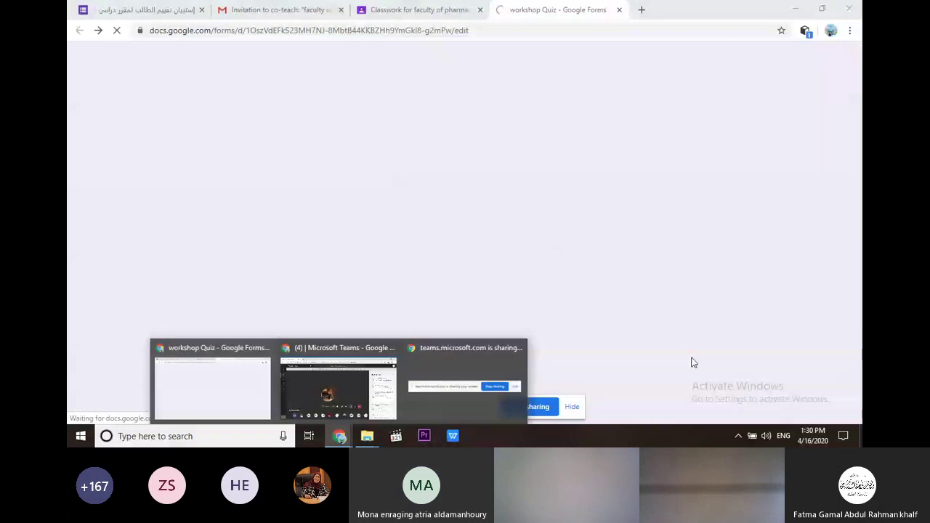
{"action": "left_click", "coordinate": [767, 437]}
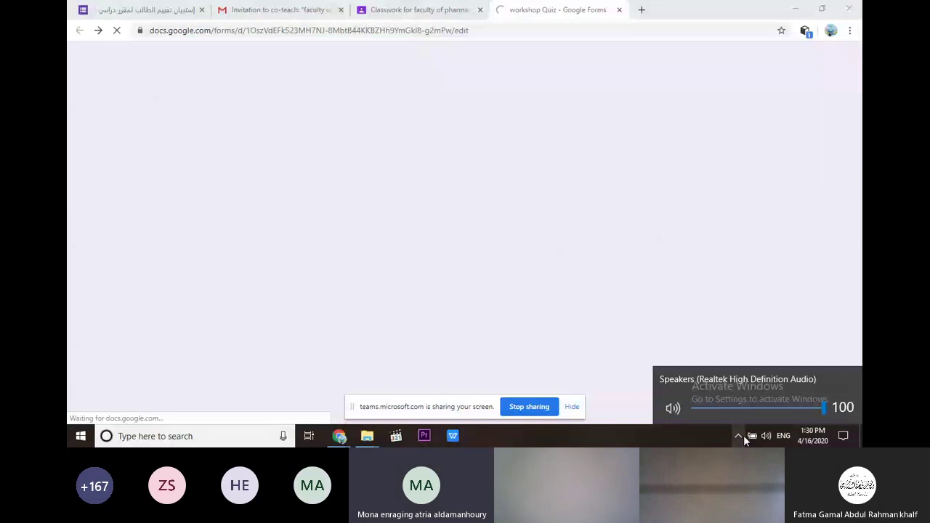
{"action": "left_click", "coordinate": [741, 436]}
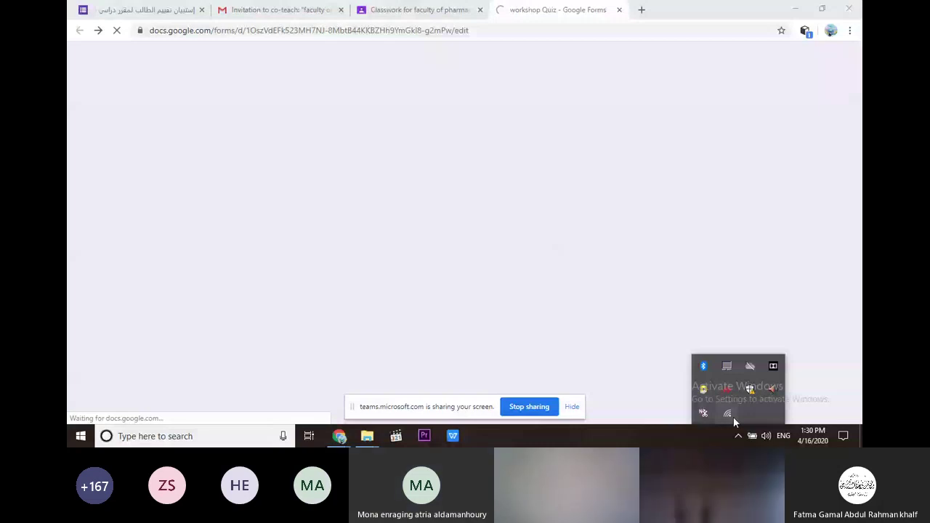
{"action": "left_click", "coordinate": [733, 417]}
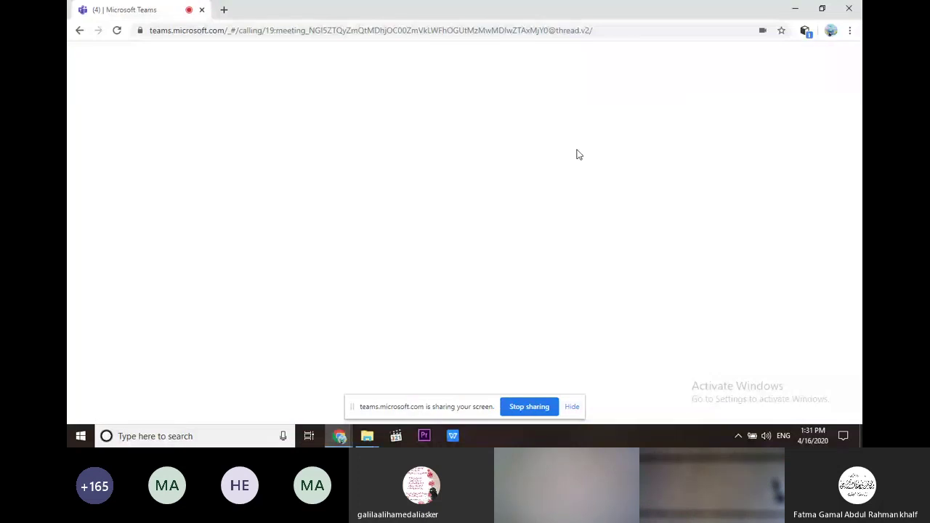
Check the connected Wi-Fi network in the tray list, then clear all windows to the desktop.
{"action": "left_click", "coordinate": [794, 9]}
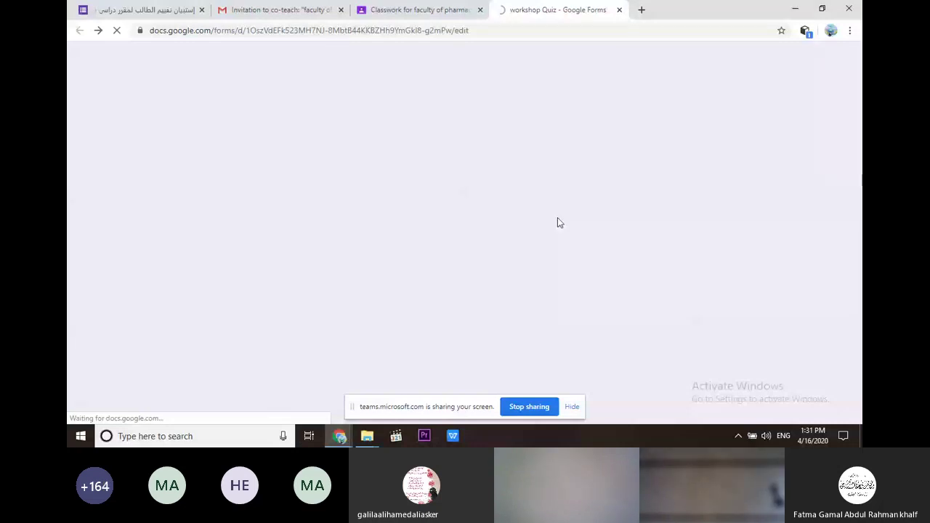
{"action": "left_click", "coordinate": [738, 436]}
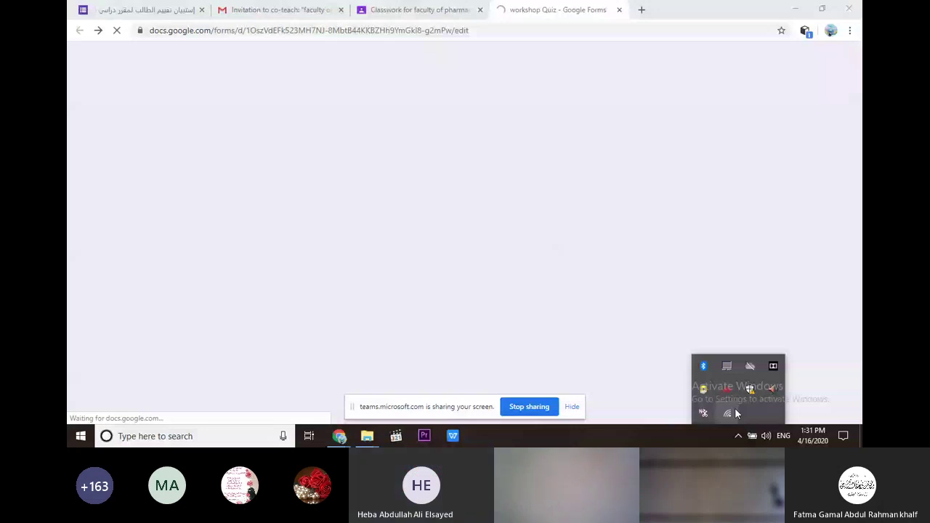
{"action": "left_click", "coordinate": [727, 414]}
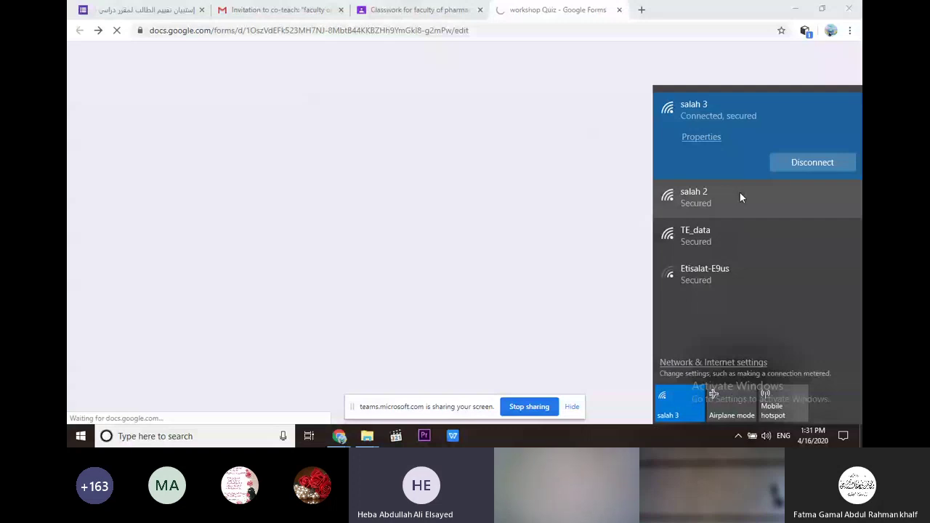
{"action": "key", "text": "super+d"}
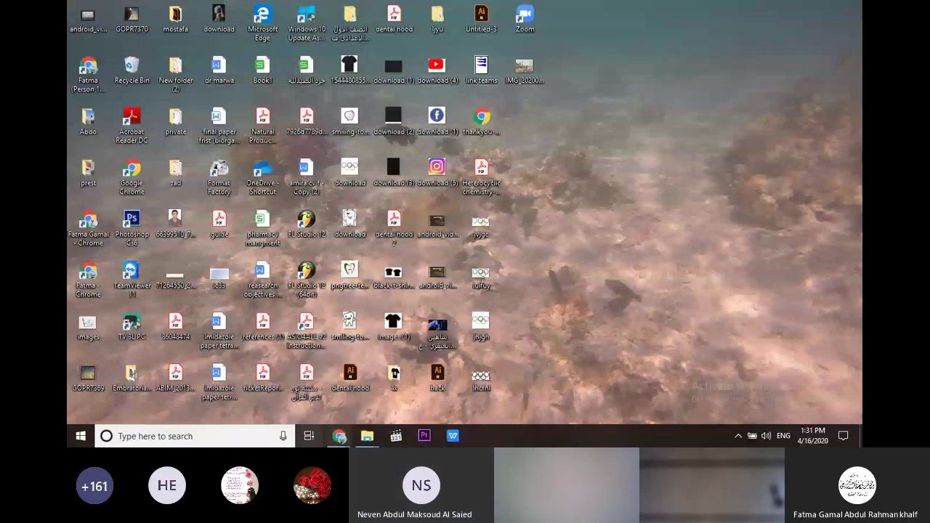
Glance at the Teams meeting, then return to the Chrome window with the Classroom assignment draft.
{"action": "left_click", "coordinate": [336, 438]}
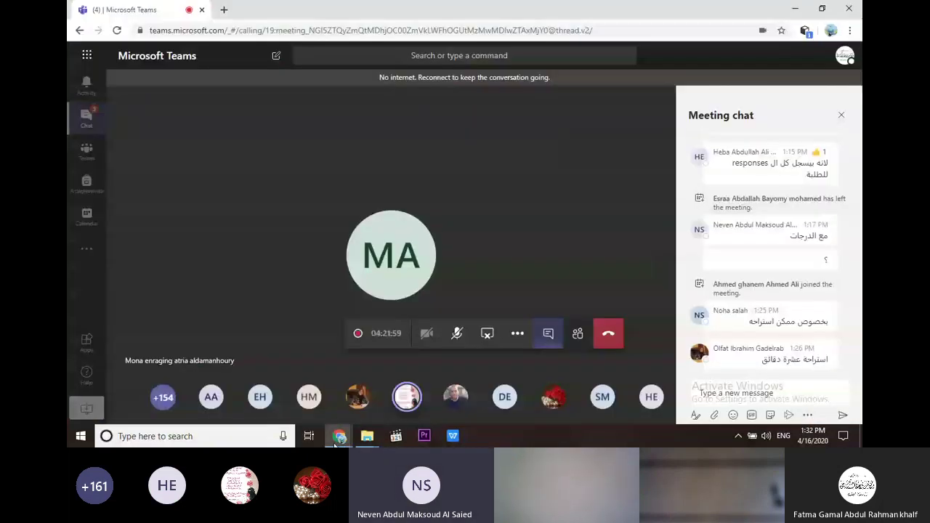
{"action": "left_click", "coordinate": [338, 435]}
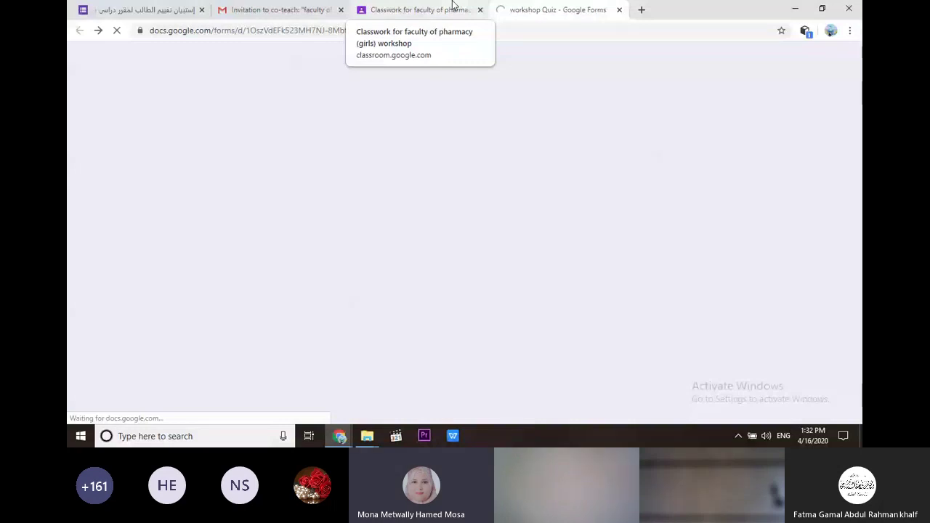
{"action": "left_click", "coordinate": [451, 7]}
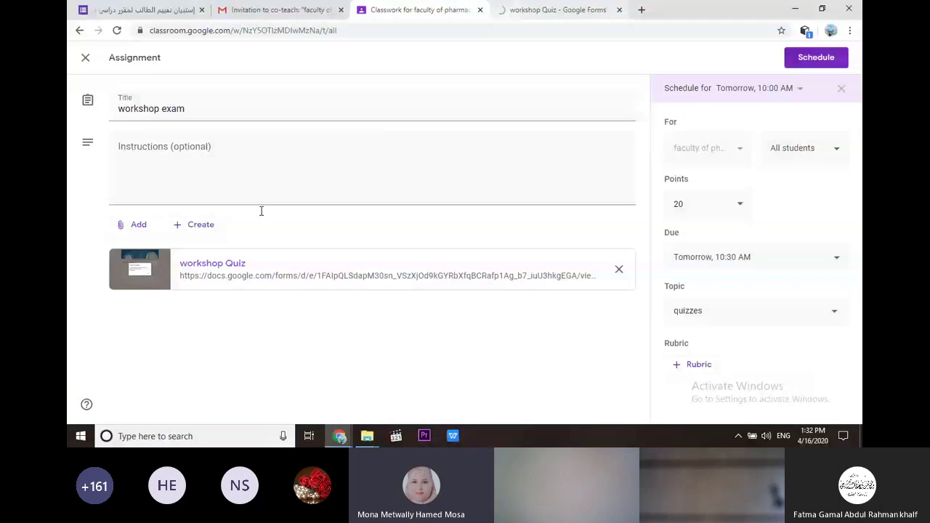
Close the extra workshop Quiz editor tab and bring the Forms quiz page back in front.
{"action": "left_click", "coordinate": [504, 11]}
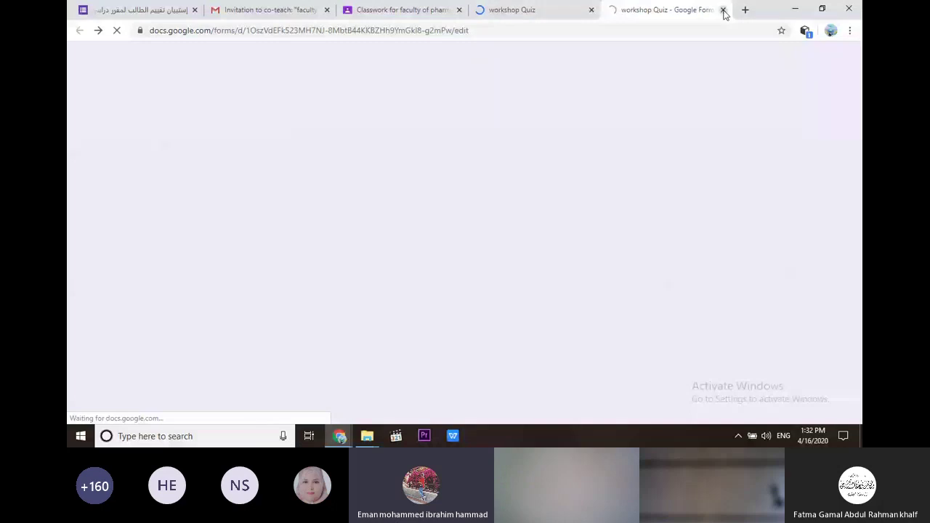
{"action": "left_click", "coordinate": [723, 10]}
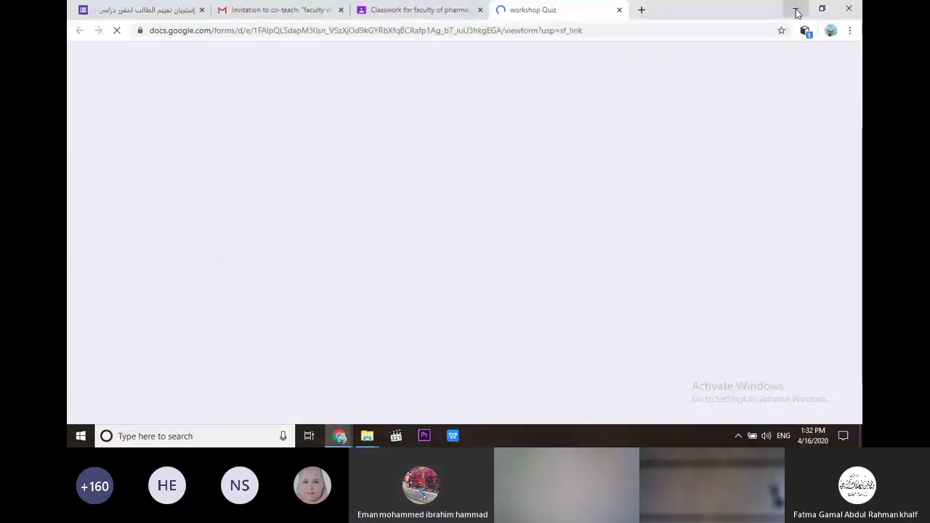
{"action": "left_click", "coordinate": [796, 10]}
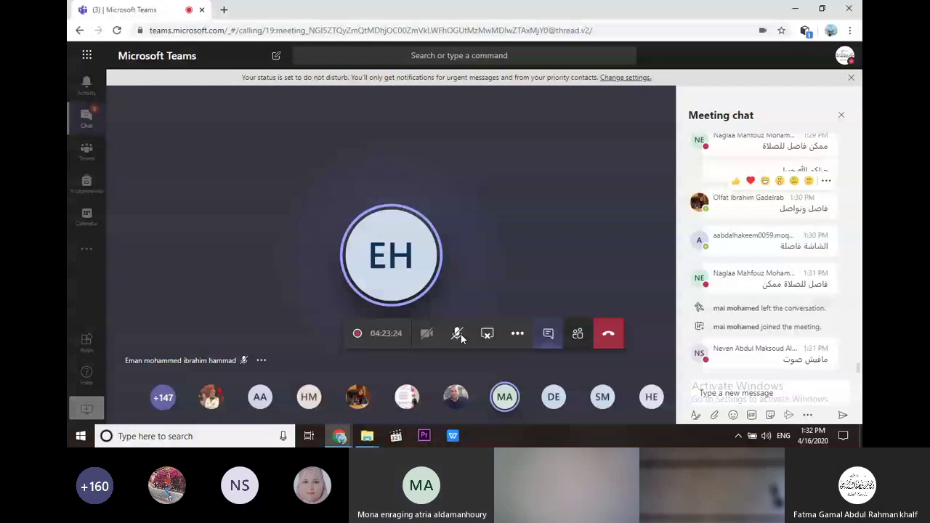
{"action": "mouse_move", "coordinate": [229, 389]}
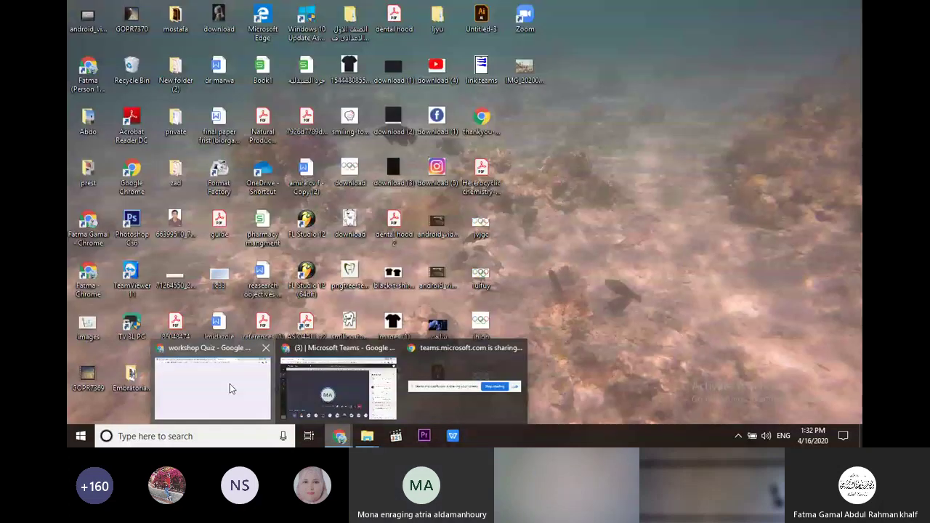
{"action": "left_click", "coordinate": [230, 389]}
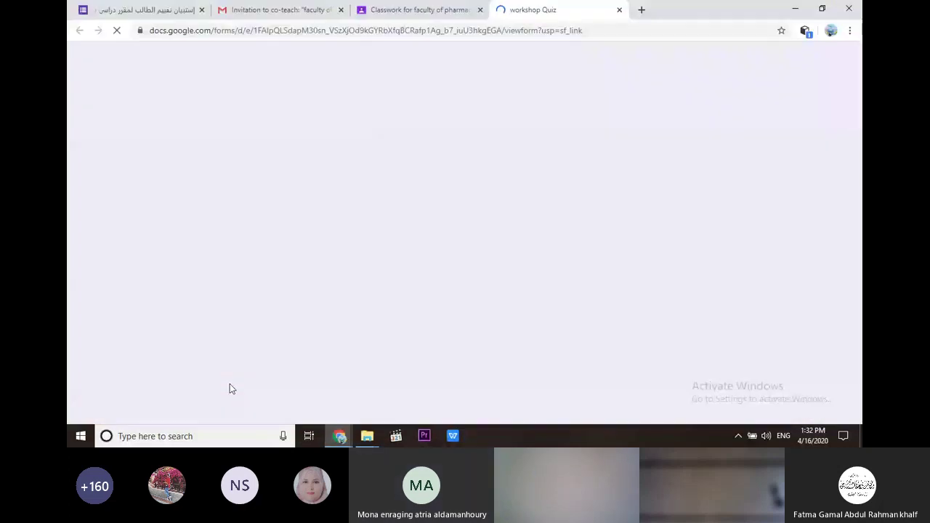
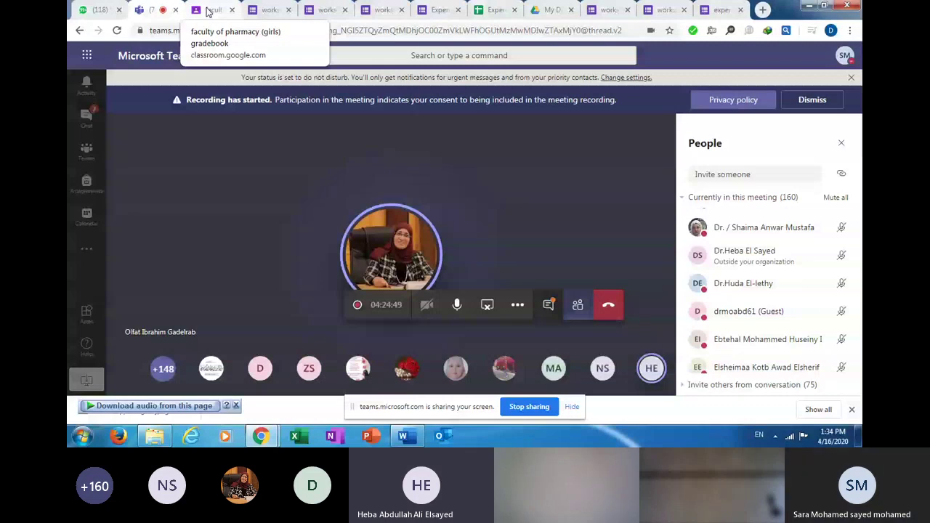
Review the workshop Quiz form, scrolling down through it and back up to its top.
{"action": "left_click", "coordinate": [209, 11]}
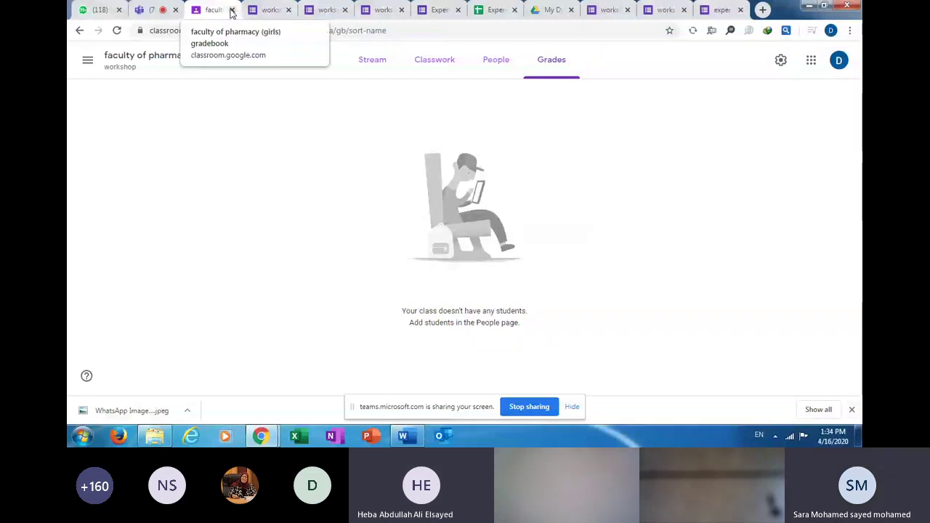
{"action": "left_click", "coordinate": [280, 13]}
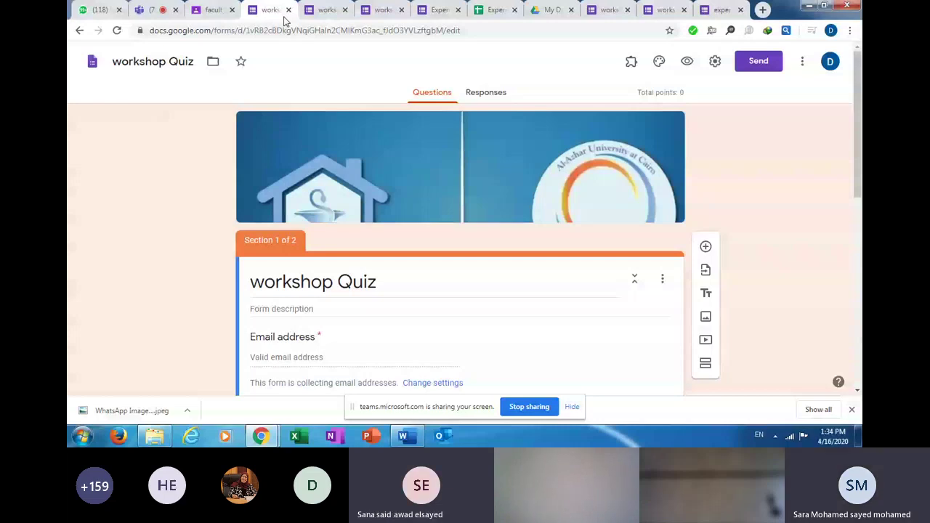
{"action": "scroll", "coordinate": [465, 218], "scroll_direction": "down", "scroll_amount": 4}
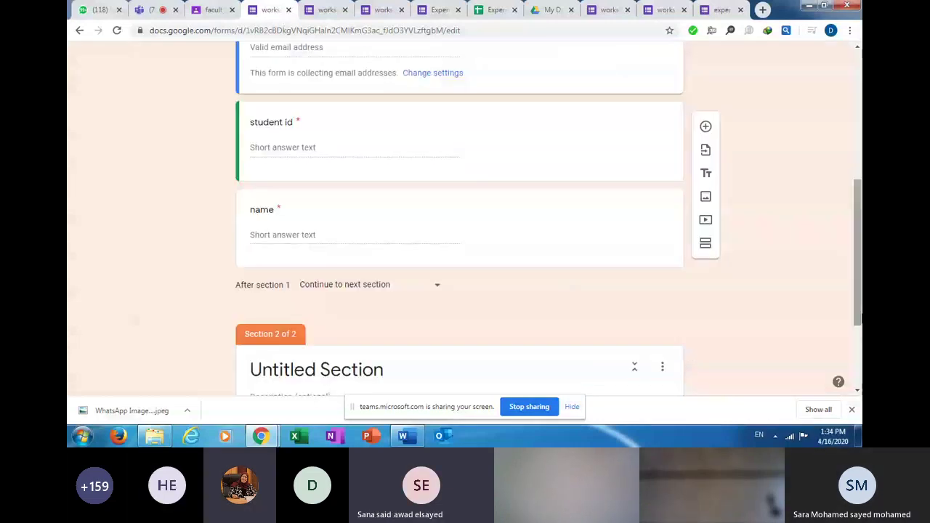
{"action": "scroll", "coordinate": [859, 217], "scroll_direction": "down", "scroll_amount": 2}
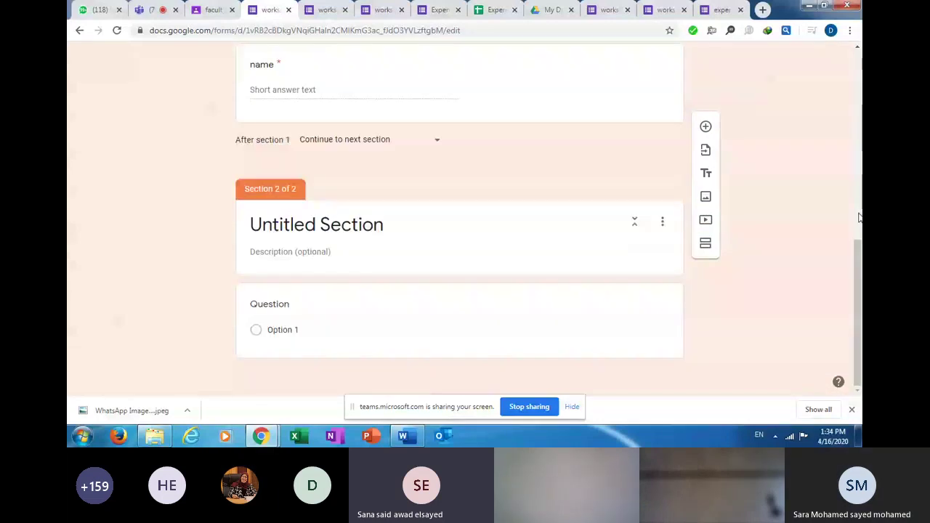
{"action": "left_click_drag", "start_coordinate": [859, 216], "coordinate": [859, 66]}
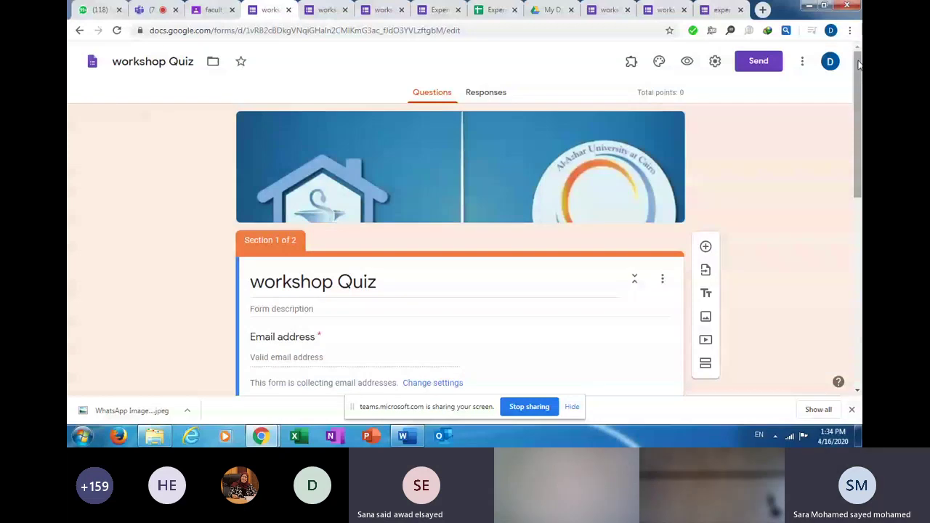
{"action": "left_click_drag", "start_coordinate": [859, 65], "coordinate": [860, 216]}
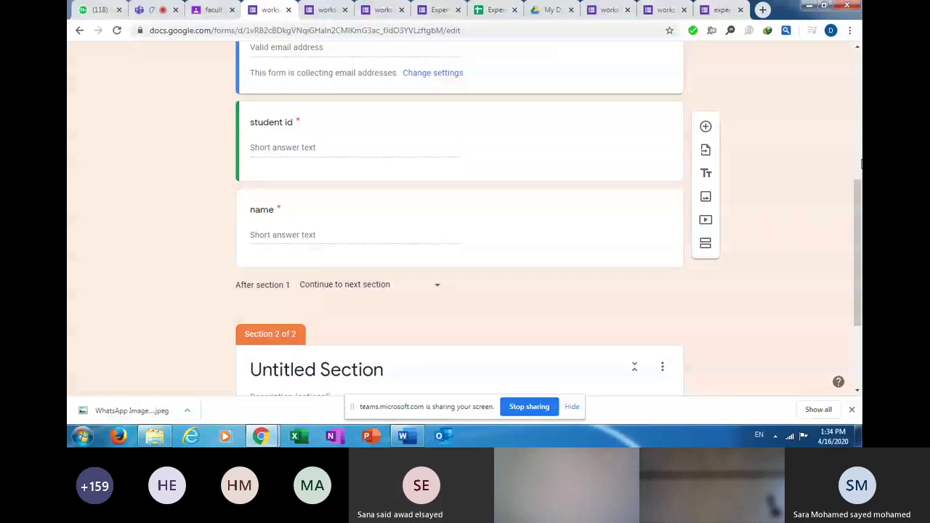
{"action": "left_click", "coordinate": [861, 164]}
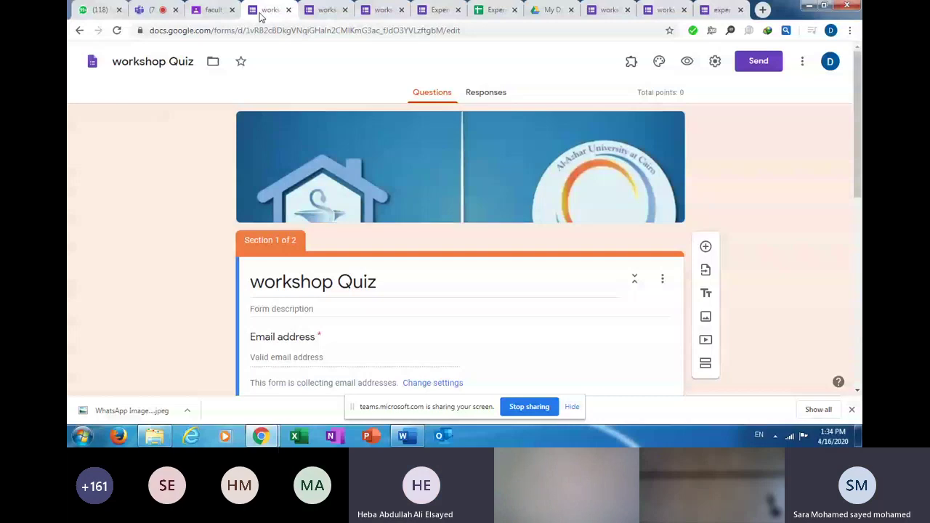
Glance at the Teams meeting, then scroll further through the workshop Quiz form.
{"action": "left_click", "coordinate": [149, 12]}
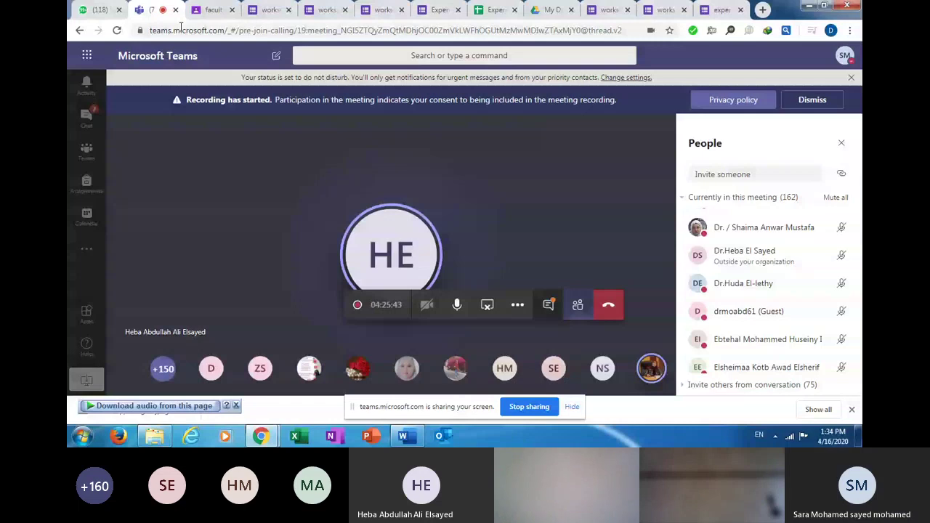
{"action": "left_click", "coordinate": [272, 10]}
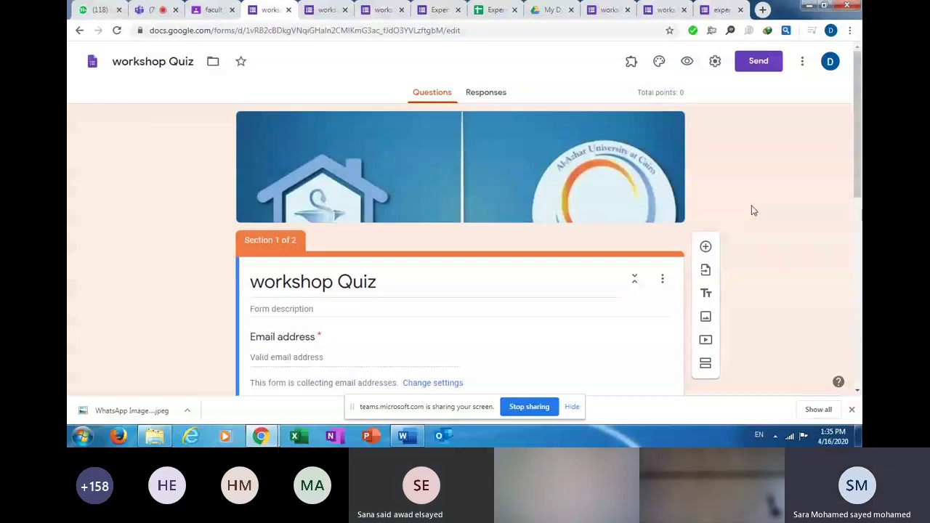
{"action": "scroll", "coordinate": [754, 210], "scroll_direction": "down", "scroll_amount": 4}
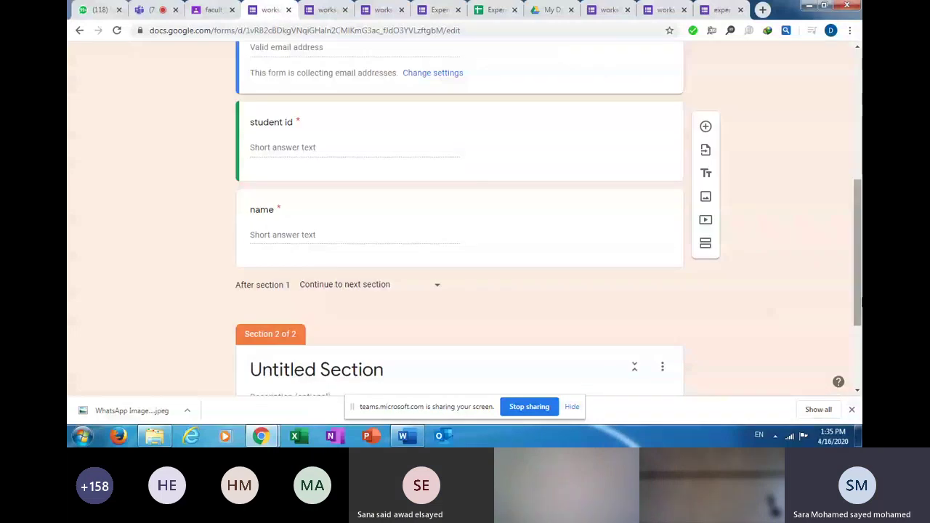
{"action": "scroll", "coordinate": [861, 305], "scroll_direction": "down", "scroll_amount": 2}
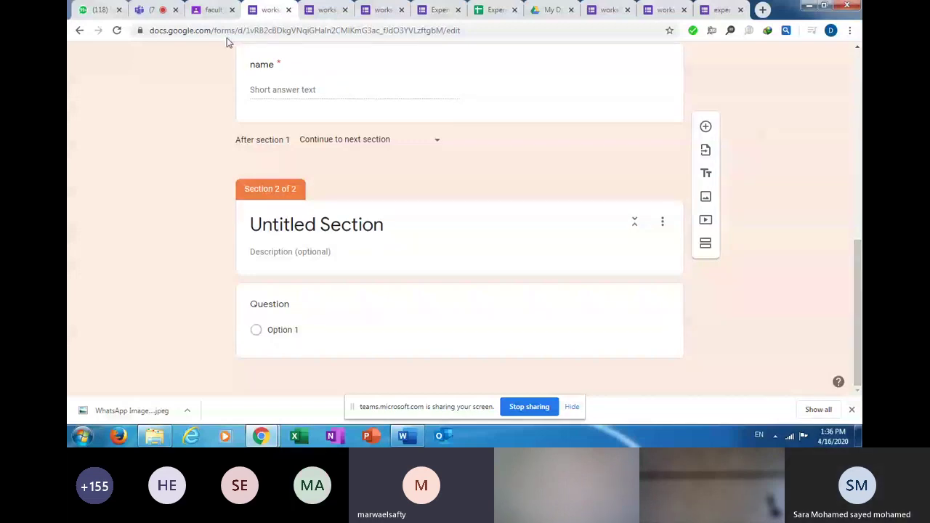
Mute all other participants in the Teams meeting, then move to Google Classroom.
{"action": "key", "text": "ctrl+2"}
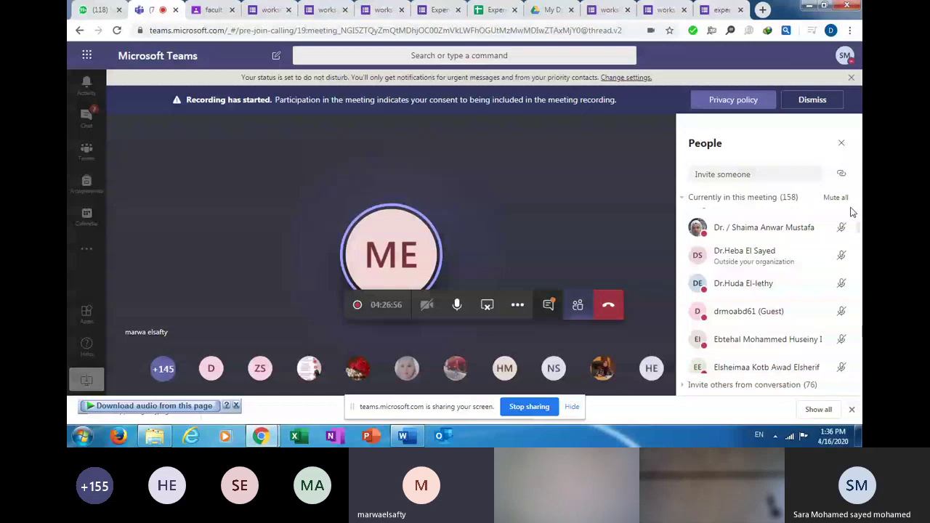
{"action": "left_click", "coordinate": [836, 197]}
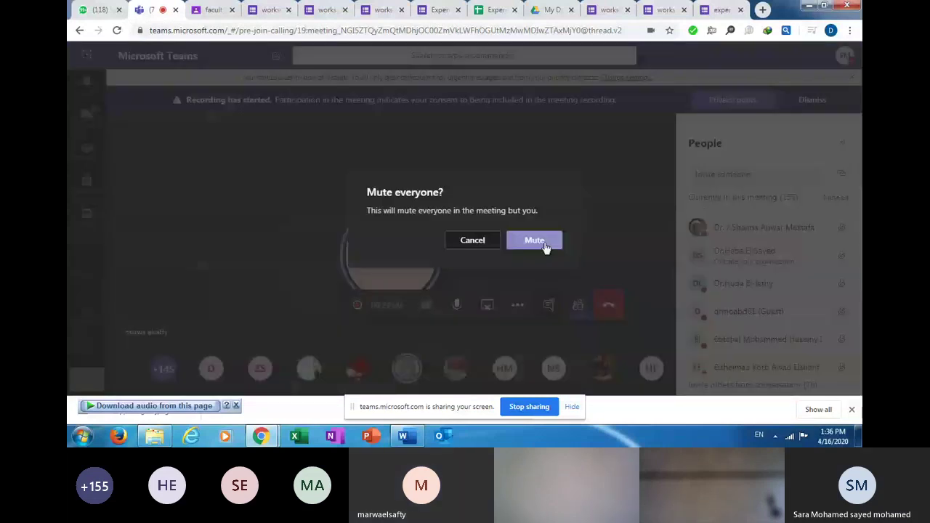
{"action": "left_click", "coordinate": [545, 247]}
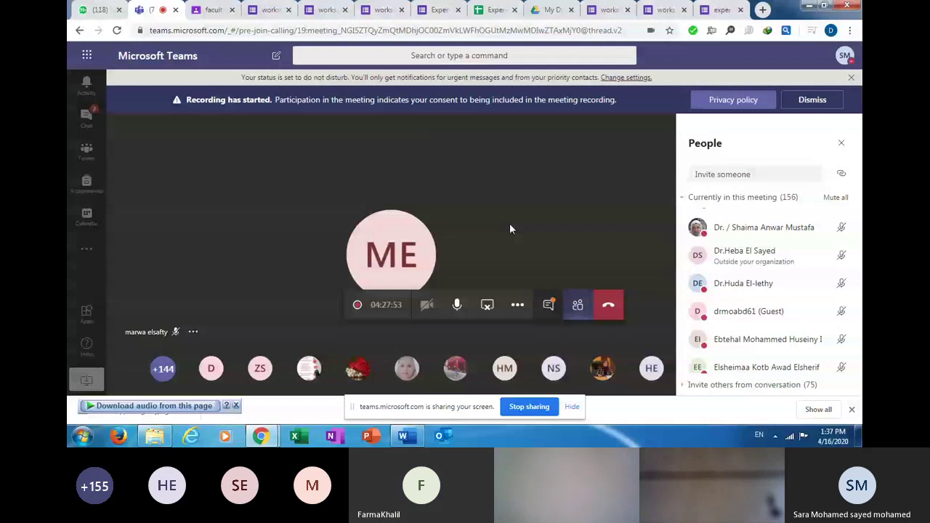
{"action": "key", "text": "ctrl+Tab"}
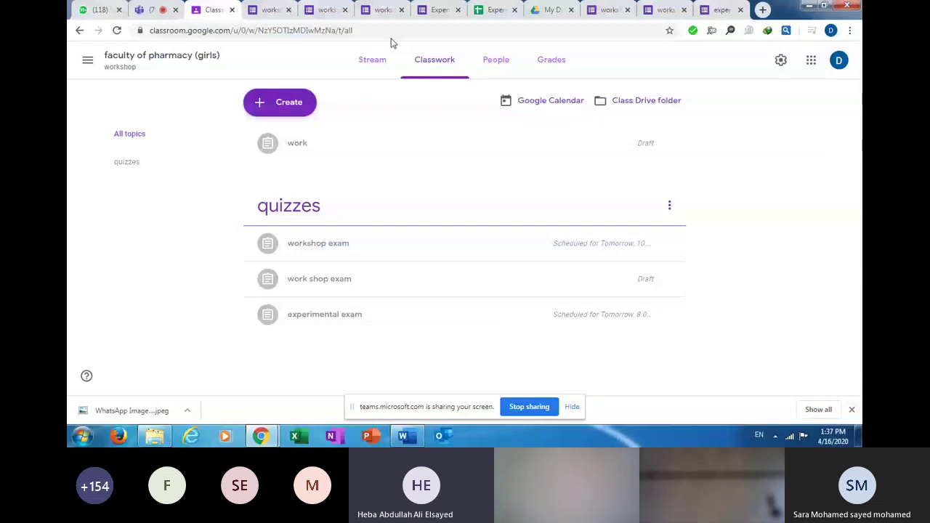
Go to the Classroom class overview and unmute your own microphone in Teams.
{"action": "left_click", "coordinate": [87, 59]}
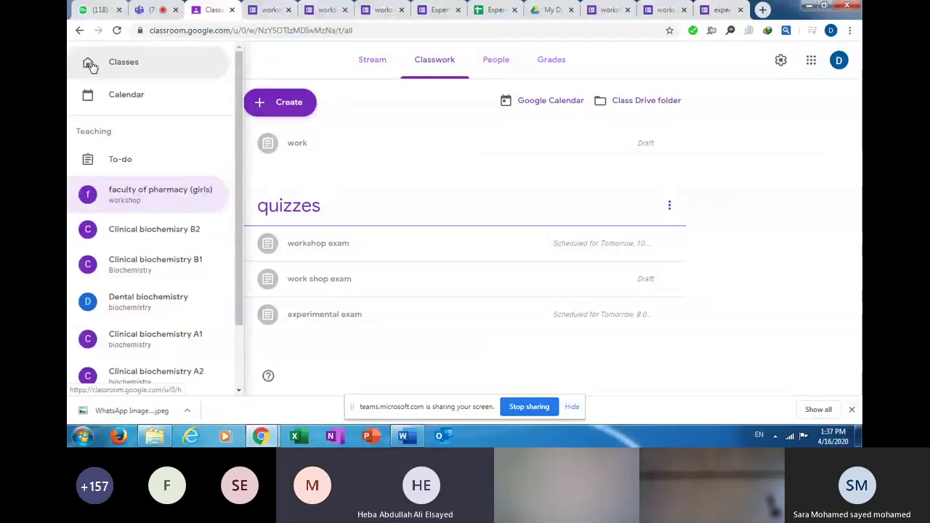
{"action": "left_click", "coordinate": [152, 9]}
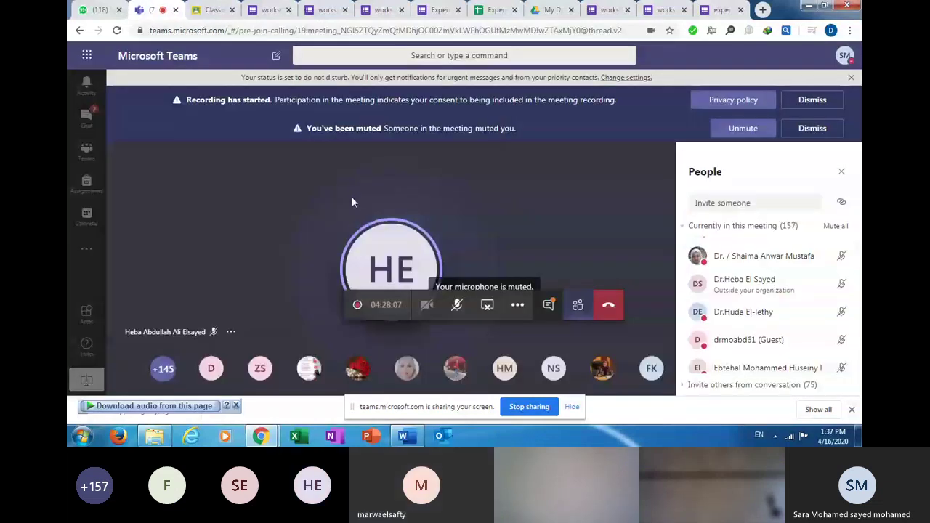
{"action": "left_click", "coordinate": [459, 306]}
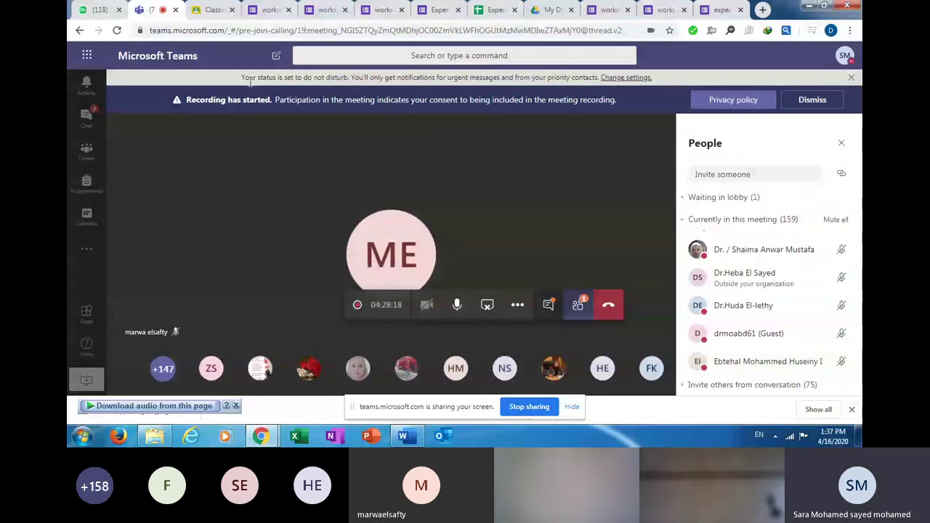
Open the faculty of pharmacy class and show its Classwork list.
{"action": "key", "text": "ctrl+Tab"}
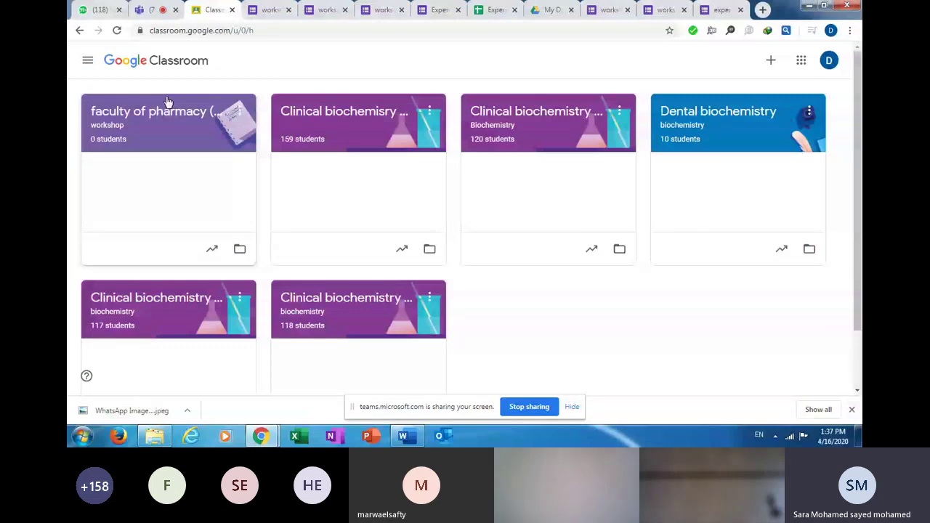
{"action": "left_click", "coordinate": [166, 101]}
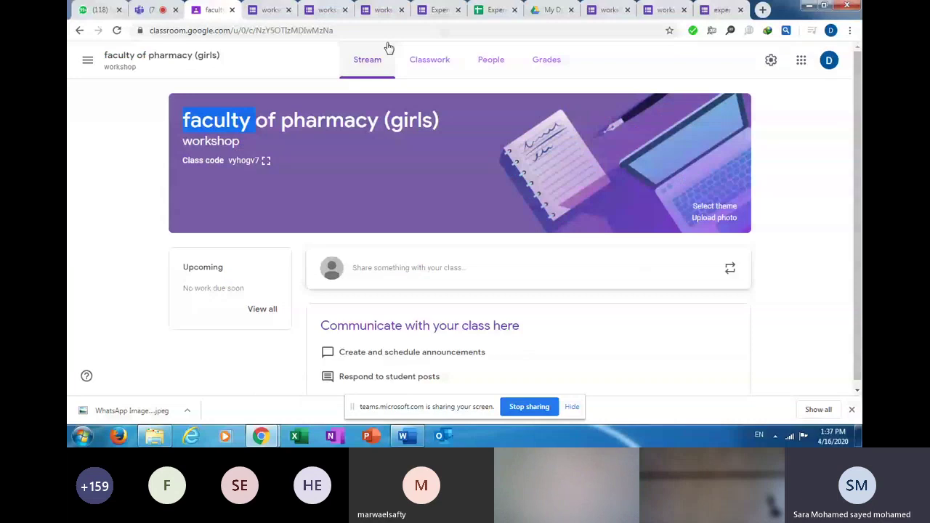
{"action": "left_click", "coordinate": [429, 59]}
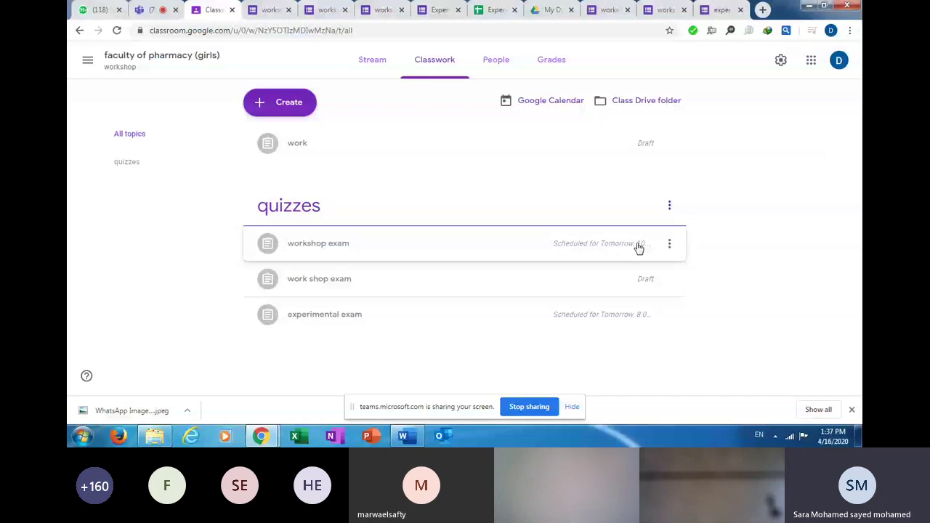
Open the workshop exam assignment, preview its attached workshop Quiz, and return to the assignment editor.
{"action": "left_click", "coordinate": [637, 248]}
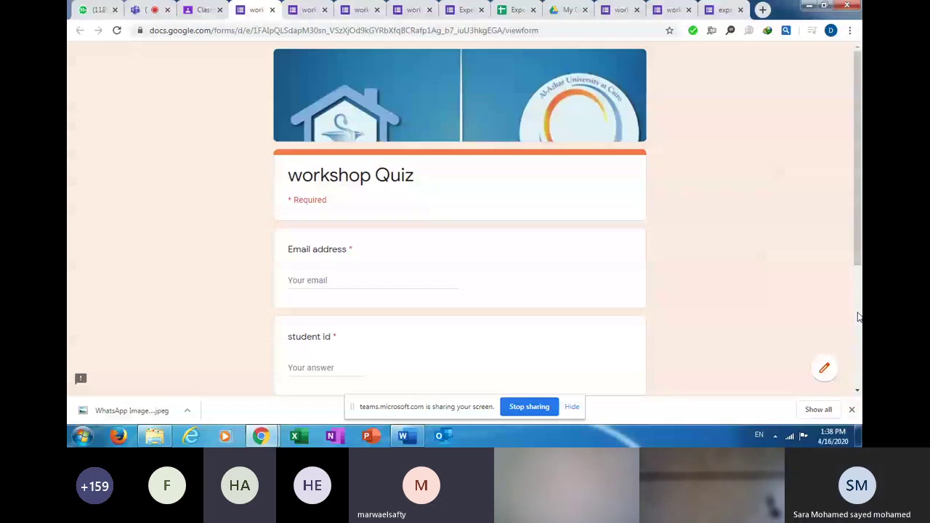
{"action": "left_click", "coordinate": [141, 10]}
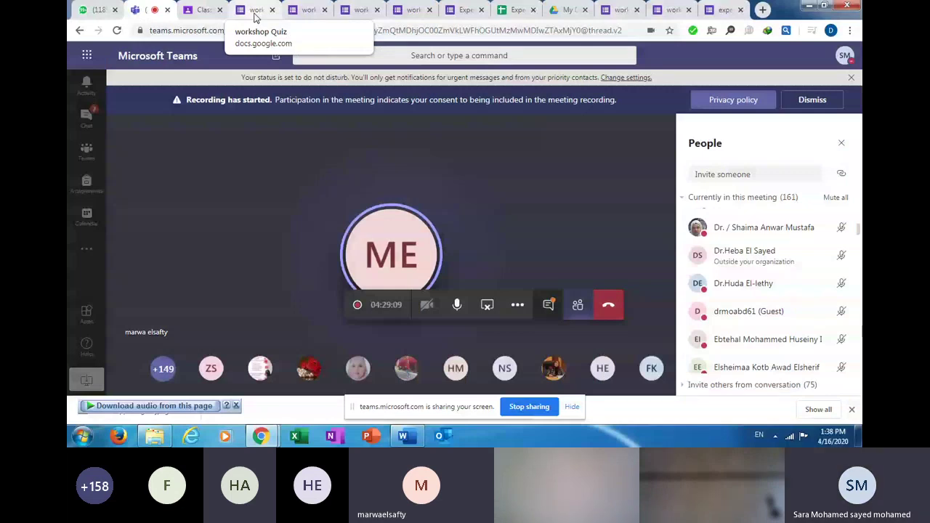
{"action": "left_click", "coordinate": [256, 12]}
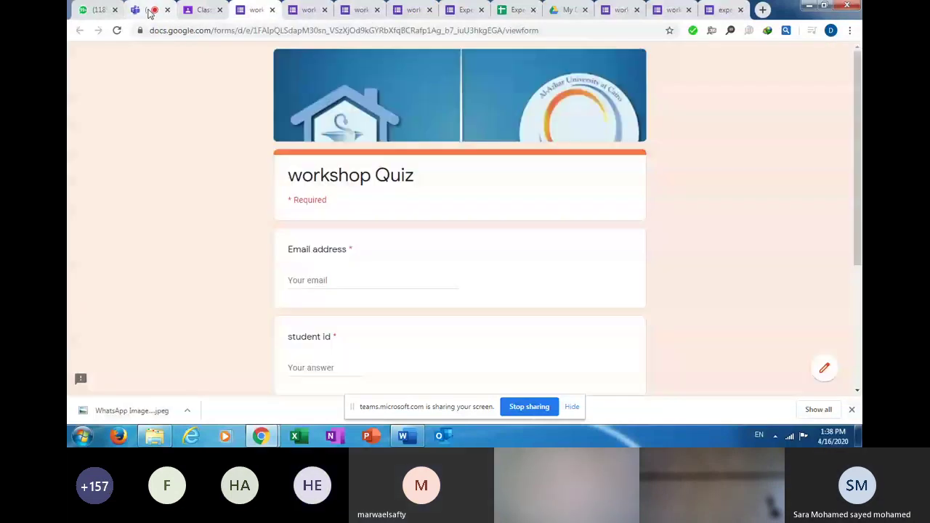
{"action": "left_click", "coordinate": [149, 11]}
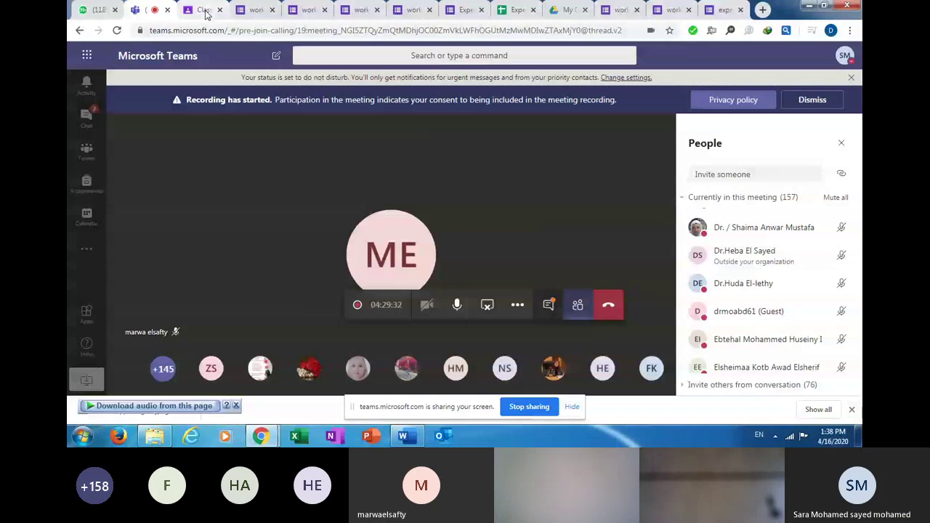
{"action": "left_click", "coordinate": [205, 10]}
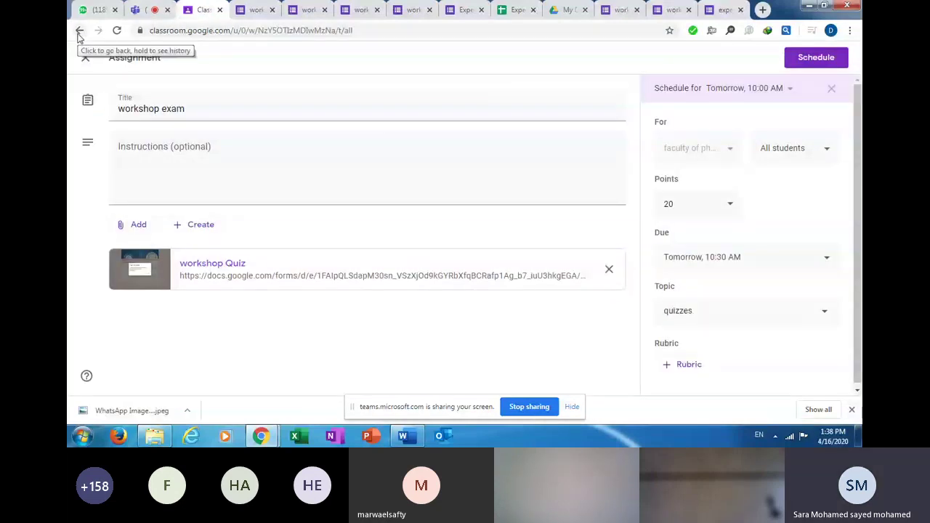
Schedule the workshop exam and reopen the faculty of pharmacy (girls) class's Classwork list.
{"action": "left_click", "coordinate": [839, 55]}
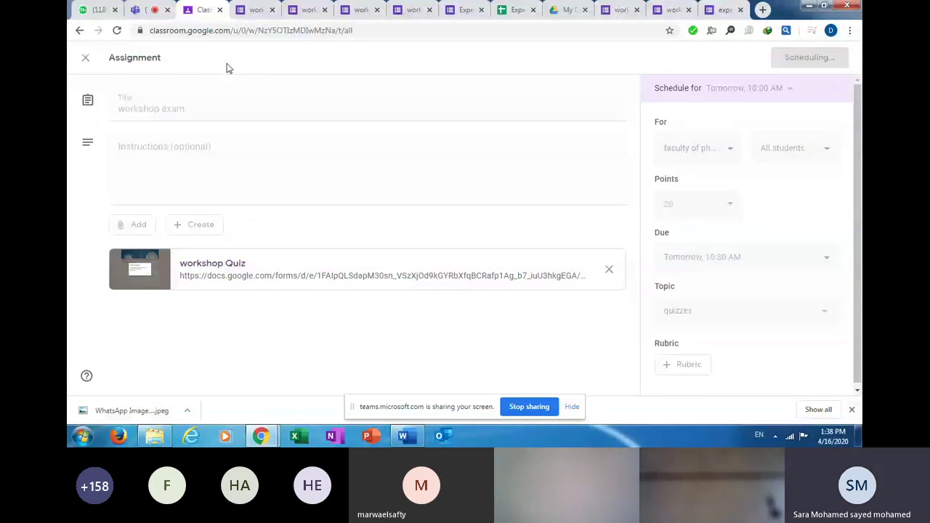
{"action": "left_click", "coordinate": [86, 60]}
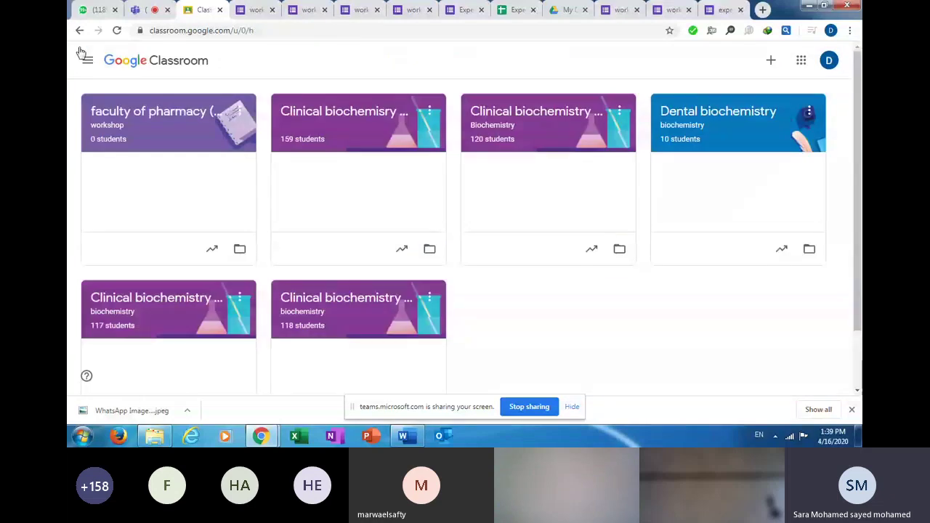
{"action": "left_click", "coordinate": [153, 112]}
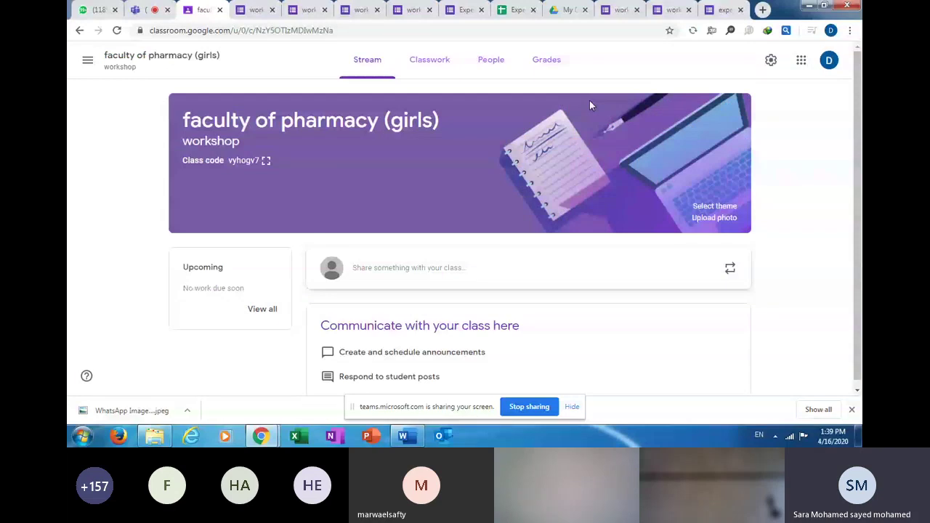
{"action": "left_click", "coordinate": [430, 60]}
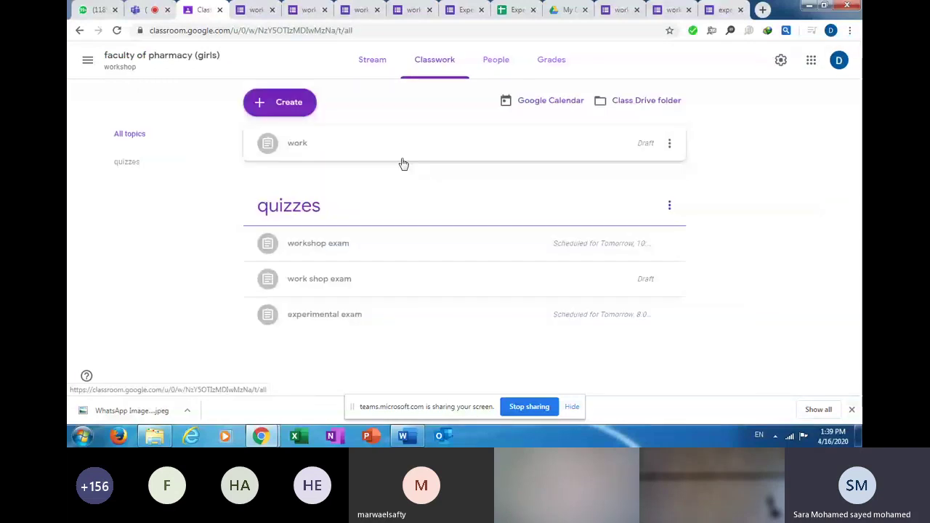
Edit the workshop exam assignment and open its attached workshop Quiz form.
{"action": "left_click", "coordinate": [670, 246]}
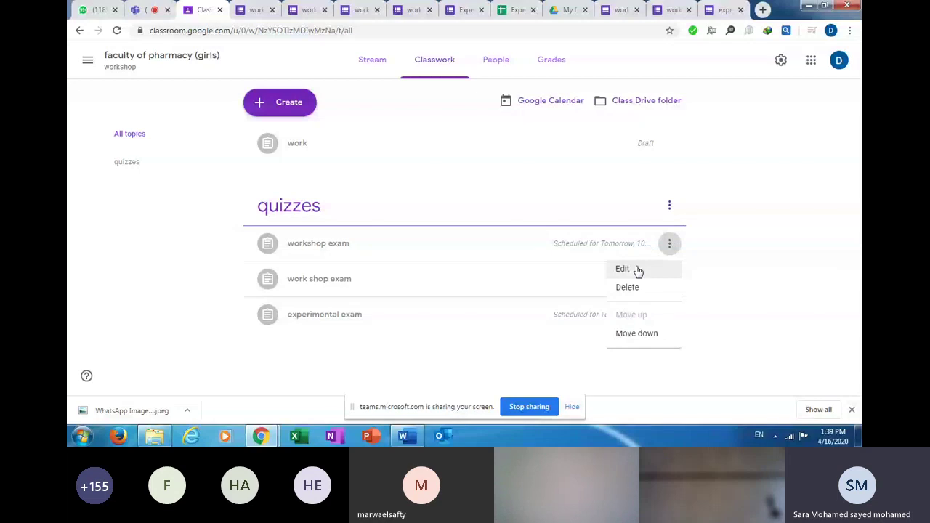
{"action": "left_click", "coordinate": [637, 269]}
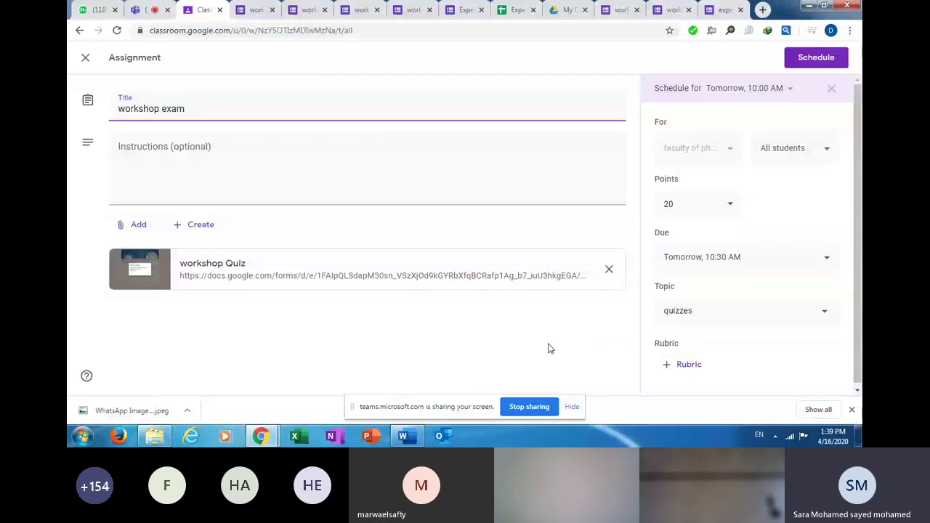
{"action": "left_click", "coordinate": [435, 278]}
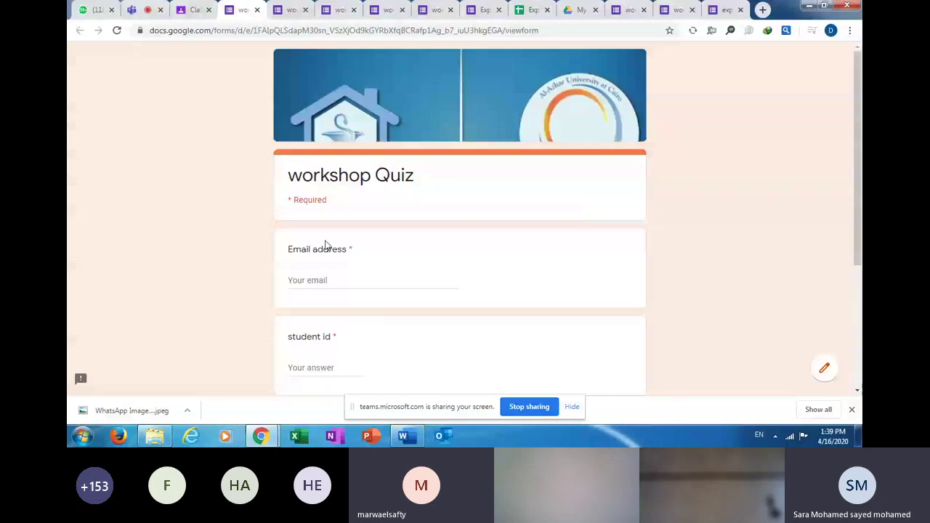
Switch the workshop Quiz into edit mode, scroll to untitled Section 2, then go to Teams.
{"action": "scroll", "coordinate": [862, 290], "scroll_direction": "down", "scroll_amount": 3}
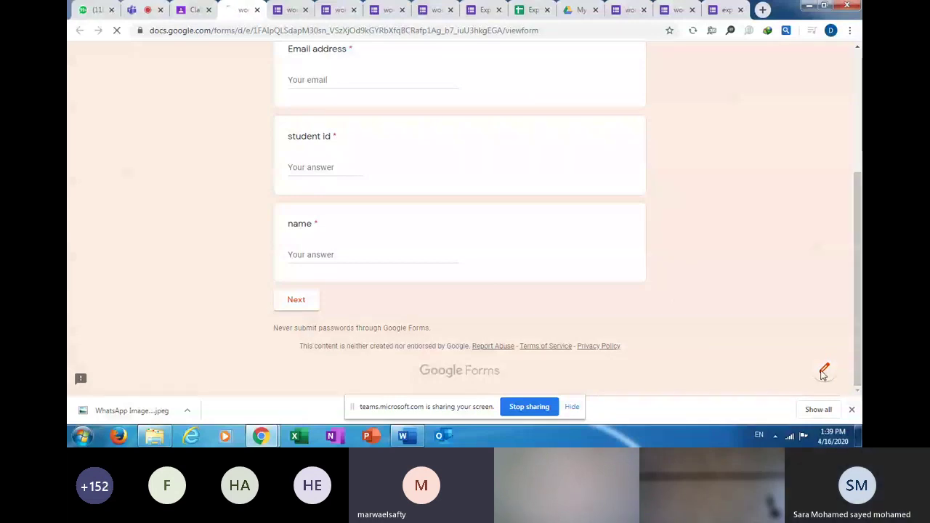
{"action": "left_click", "coordinate": [823, 371]}
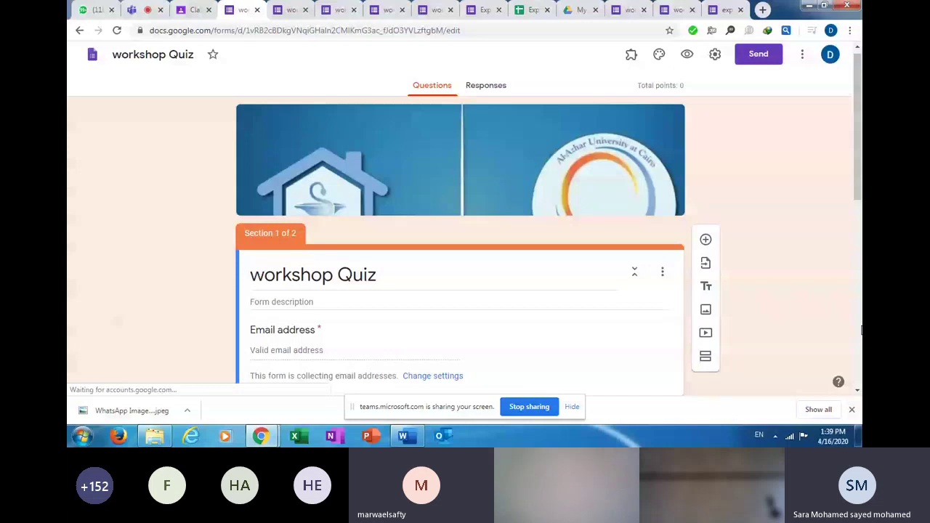
{"action": "left_click", "coordinate": [860, 330]}
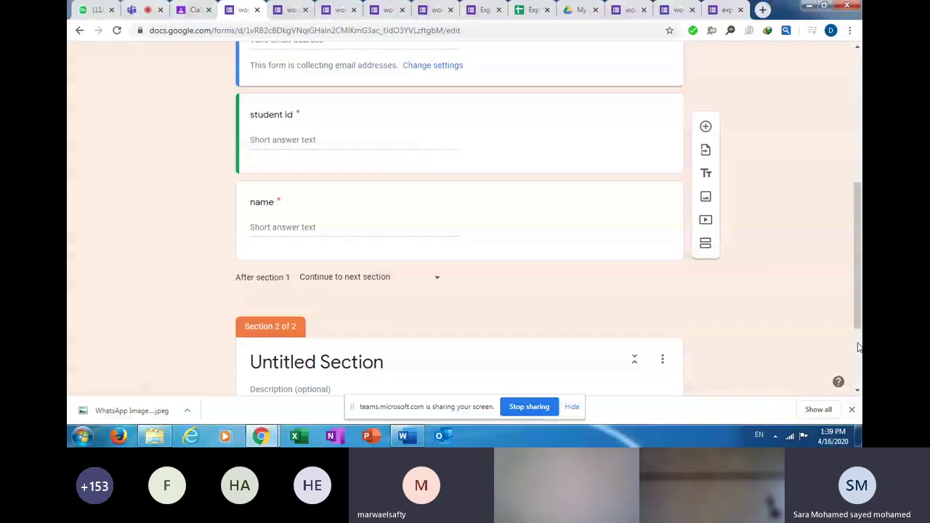
{"action": "scroll", "coordinate": [857, 347], "scroll_direction": "down", "scroll_amount": 2}
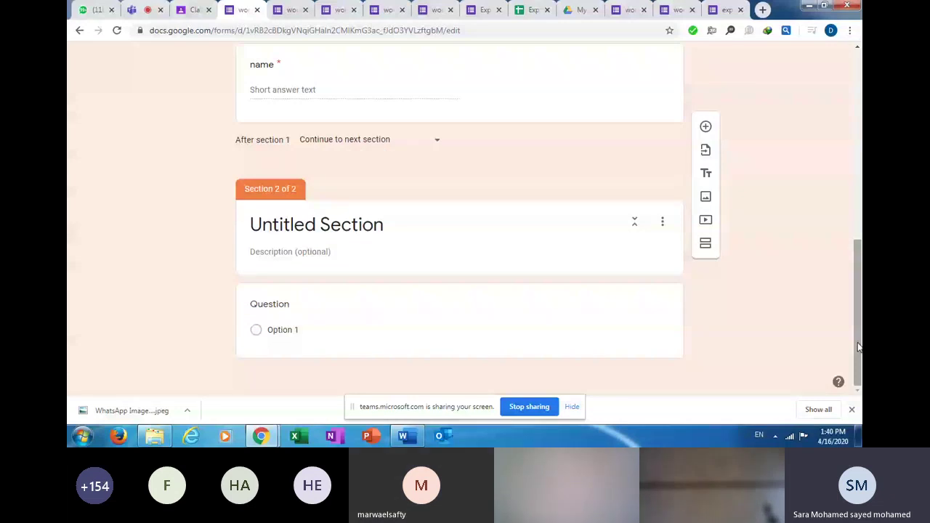
{"action": "left_click", "coordinate": [134, 10]}
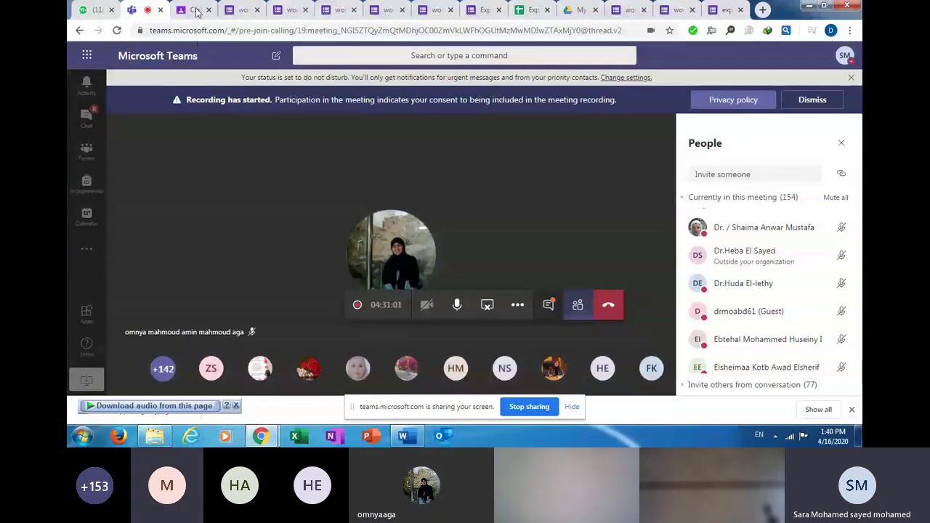
Title the quiz's Untitled Section 'MCQ', then go back to the Teams meeting.
{"action": "left_click", "coordinate": [240, 9]}
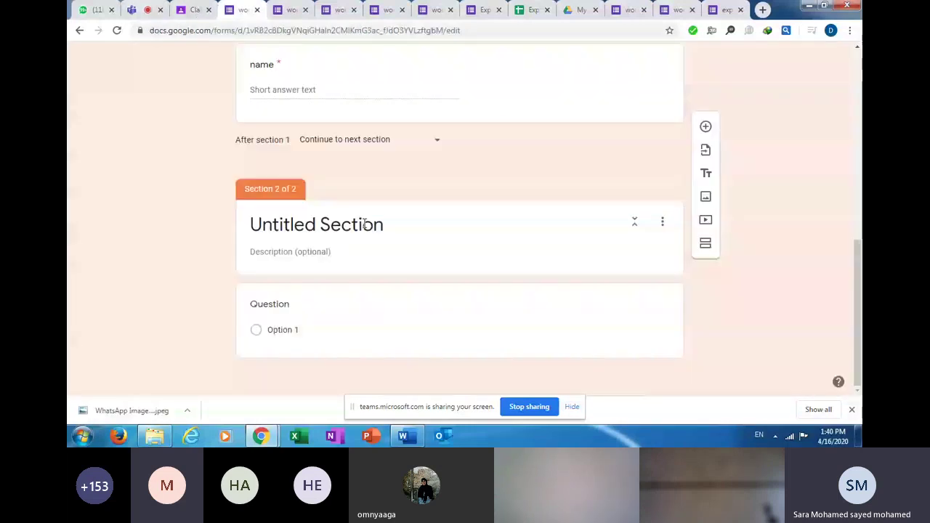
{"action": "left_click", "coordinate": [354, 227]}
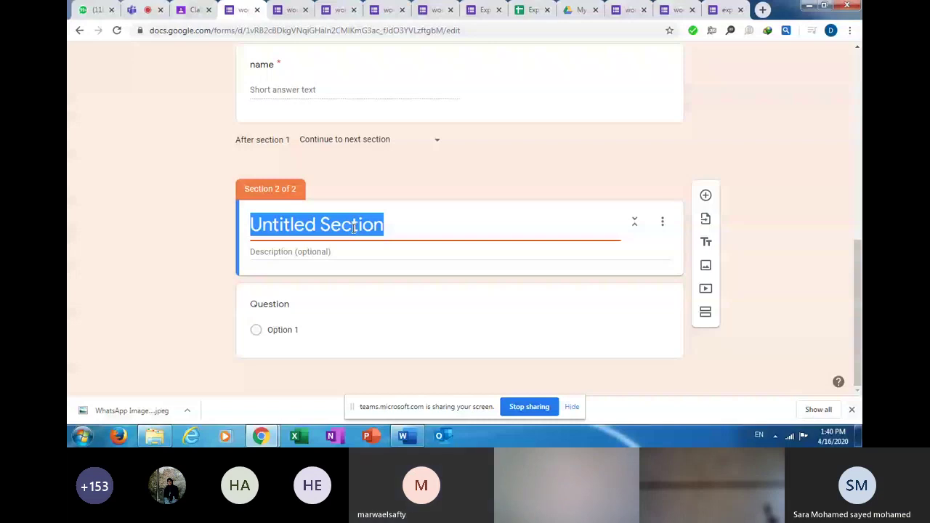
{"action": "type", "text": "MC"}
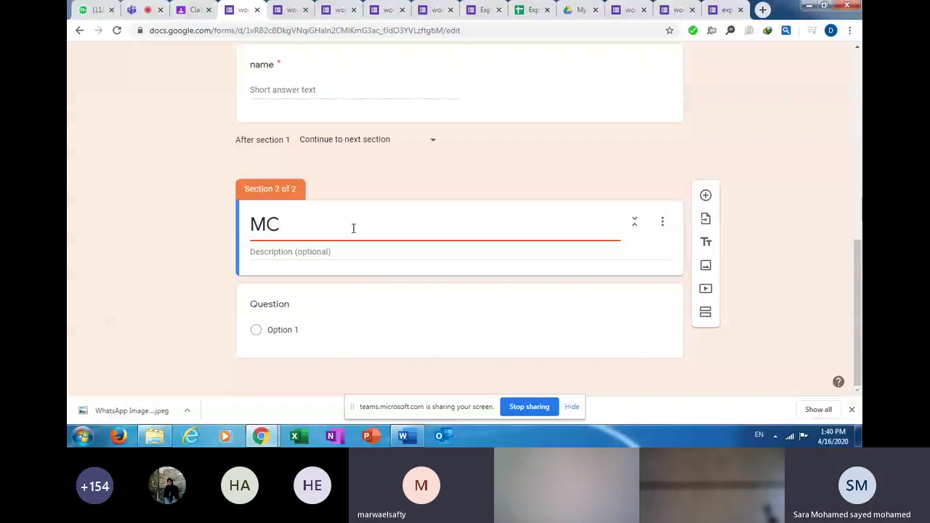
{"action": "type", "text": "Q"}
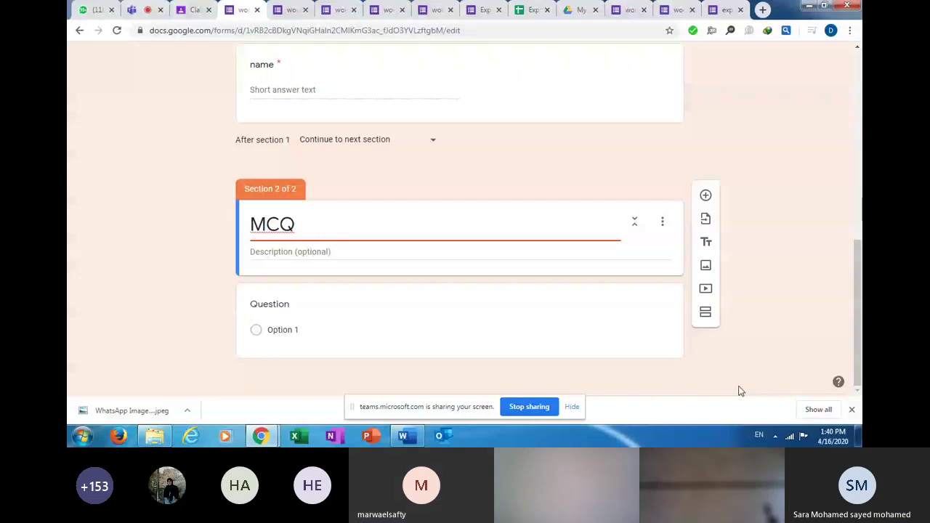
{"action": "key", "text": "ctrl+2"}
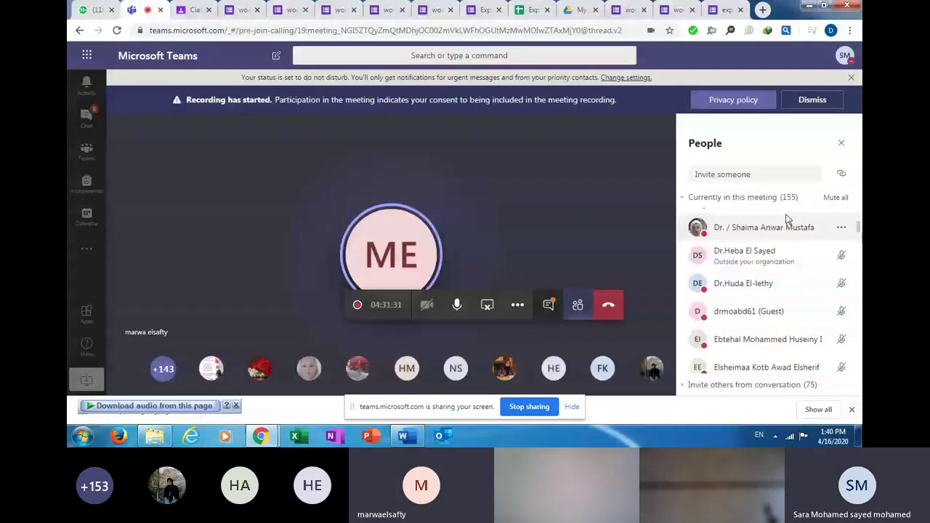
Mute every meeting participant in Teams and return to the workshop Quiz editor.
{"action": "left_click", "coordinate": [835, 197]}
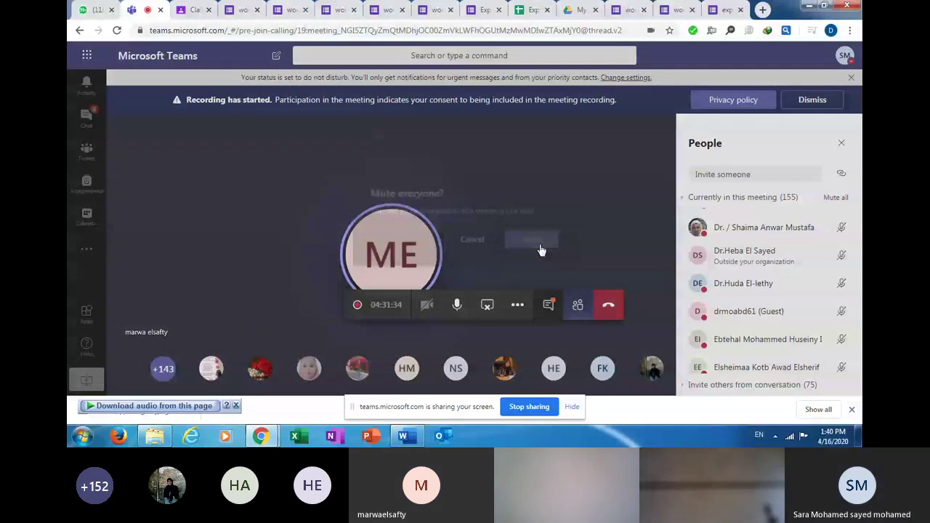
{"action": "left_click", "coordinate": [540, 242]}
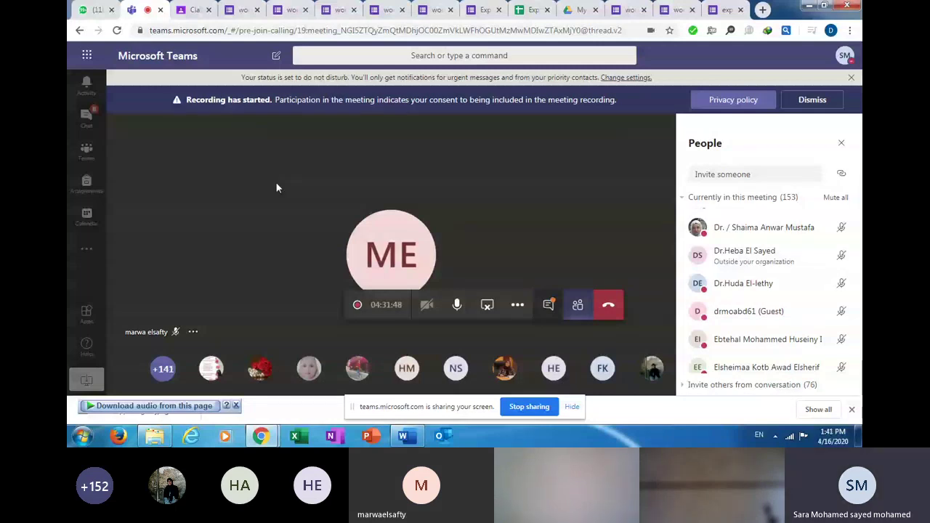
{"action": "key", "text": "ctrl+4"}
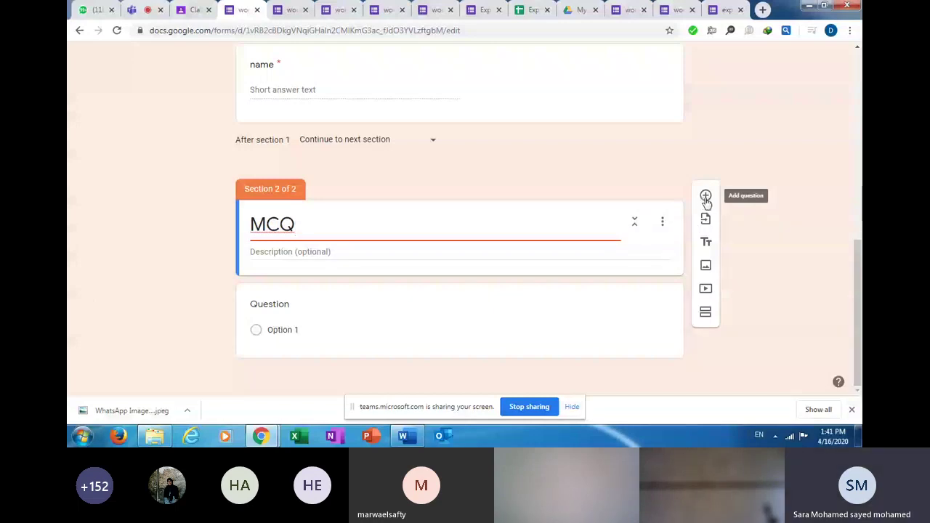
Add a blank question to the MCQ section and pick Experimental quiz 2 as the import source.
{"action": "left_click", "coordinate": [706, 196]}
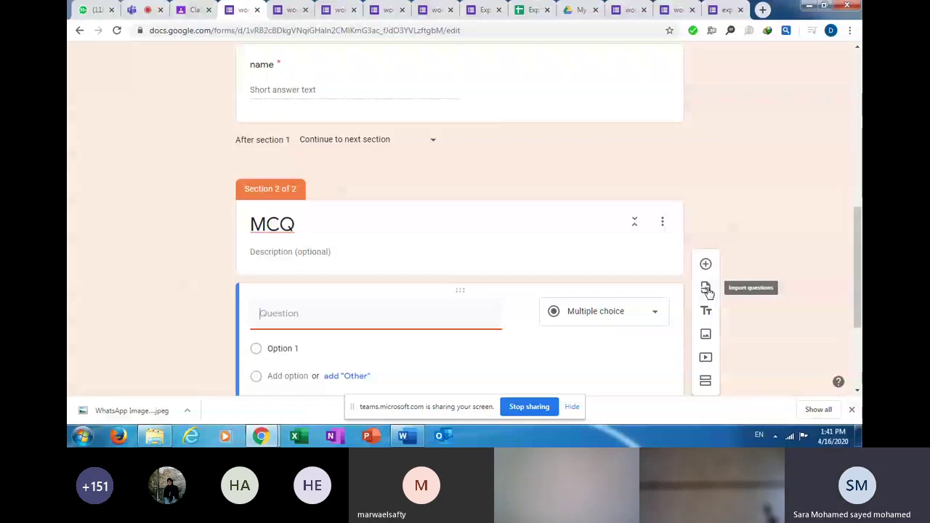
{"action": "left_click", "coordinate": [706, 289]}
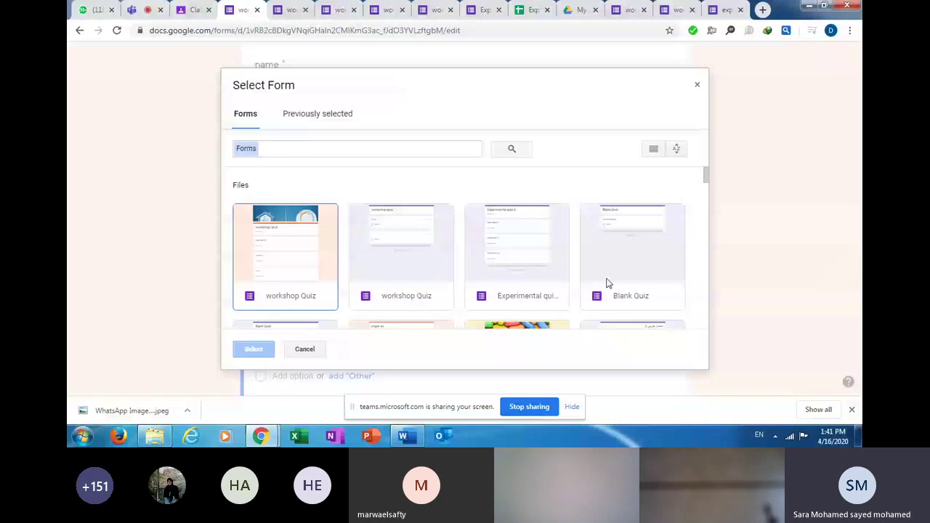
{"action": "left_click", "coordinate": [517, 290]}
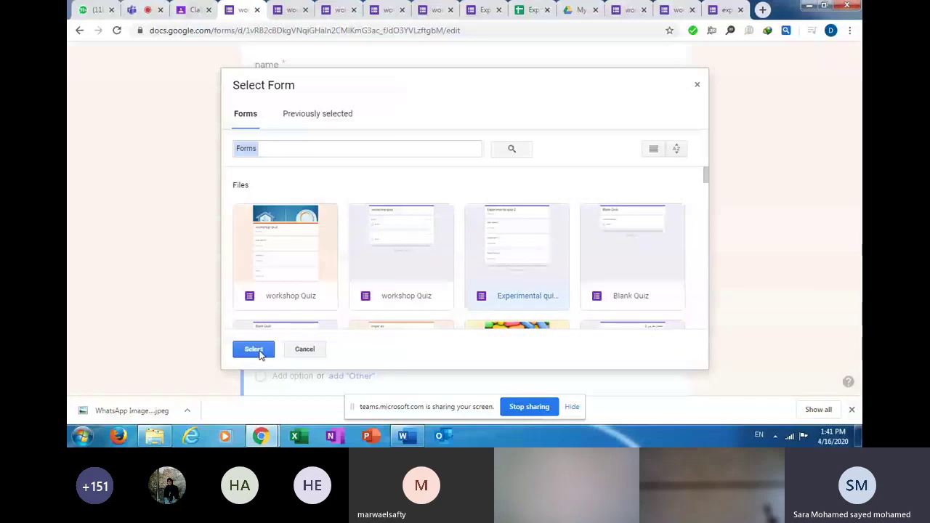
{"action": "left_click", "coordinate": [254, 349]}
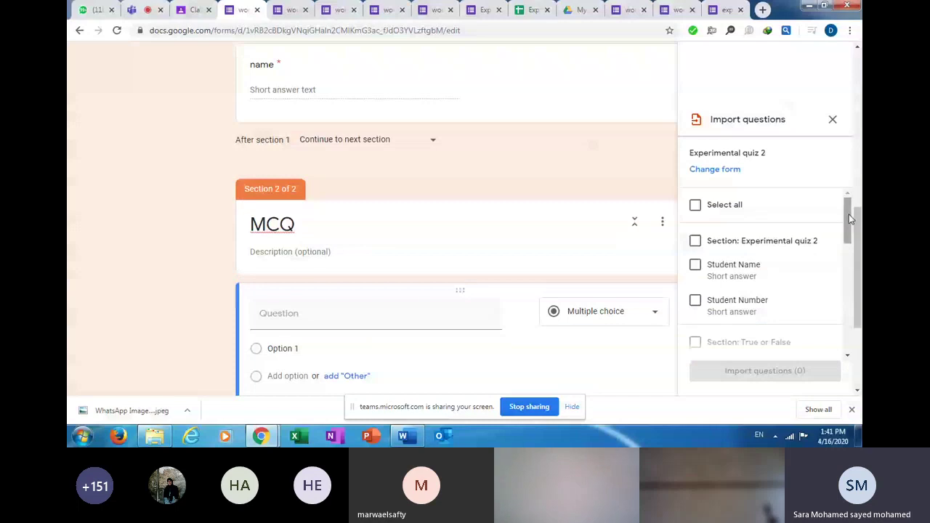
Import the Pepsin question and the whole True or False section into the quiz.
{"action": "left_click_drag", "start_coordinate": [849, 214], "coordinate": [848, 257]}
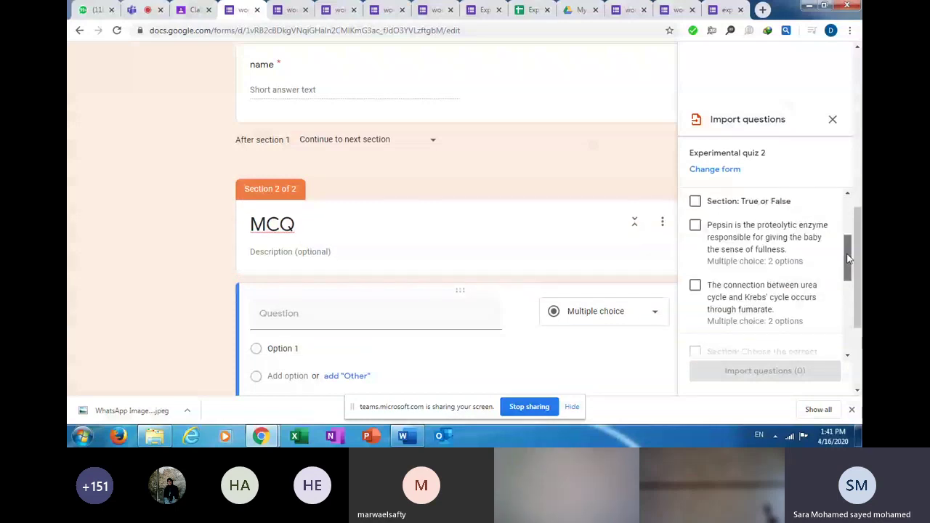
{"action": "scroll", "coordinate": [770, 269], "scroll_direction": "up", "scroll_amount": 1}
{"action": "left_click", "coordinate": [696, 265]}
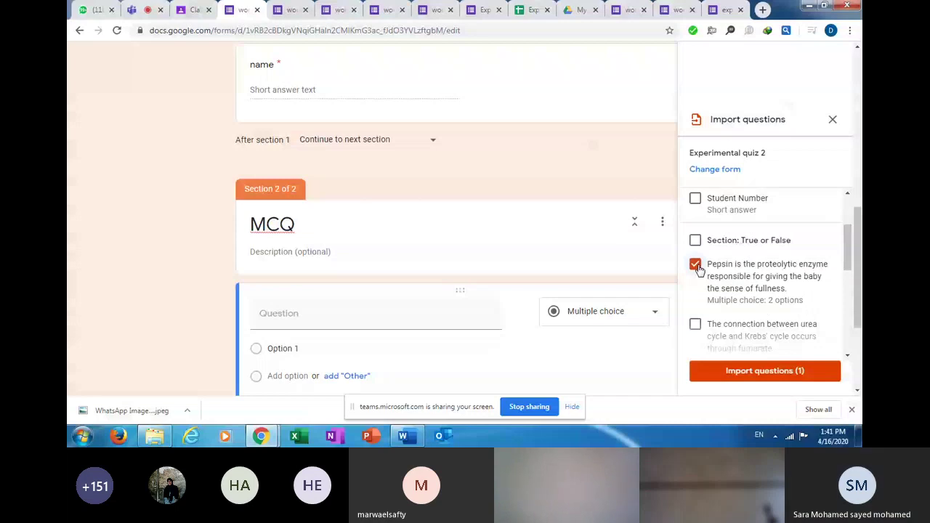
{"action": "left_click", "coordinate": [695, 324]}
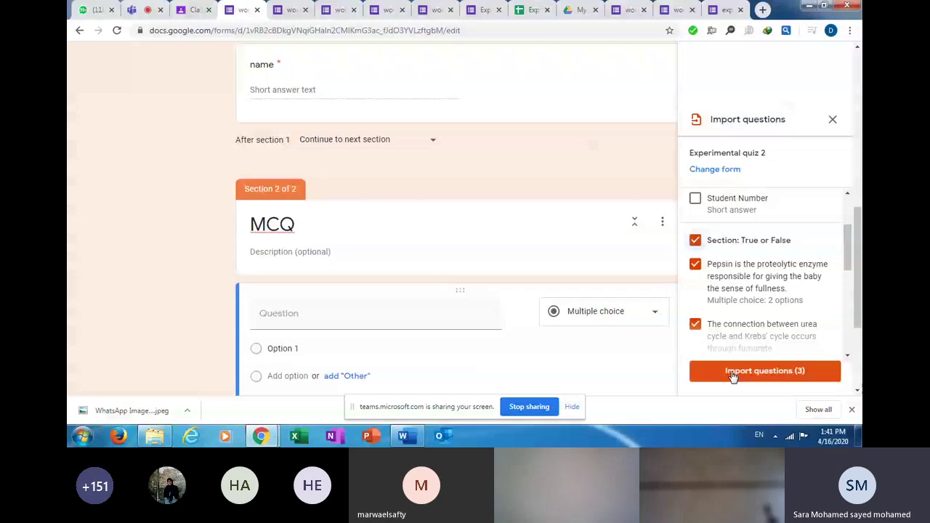
{"action": "left_click", "coordinate": [732, 372]}
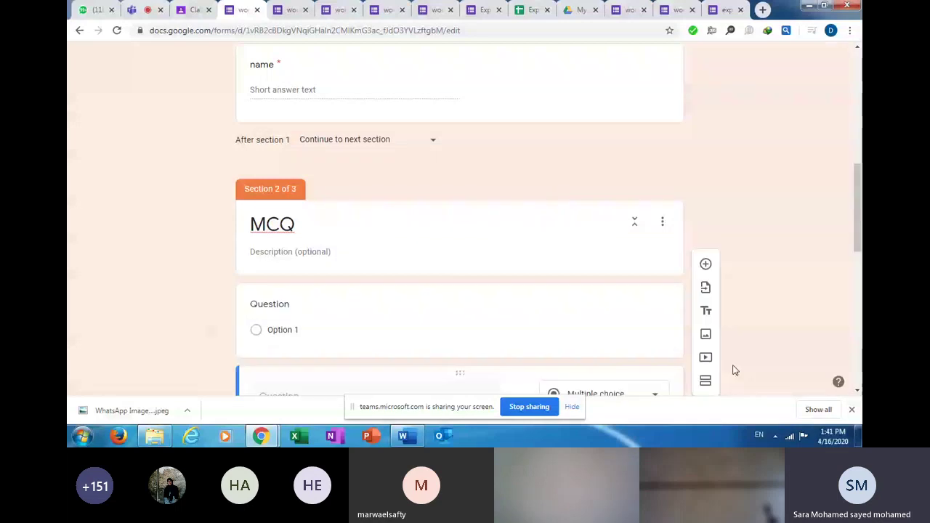
Delete the imported True or False section so the workshop Quiz has two sections.
{"action": "scroll", "coordinate": [733, 371], "scroll_direction": "down", "scroll_amount": 4}
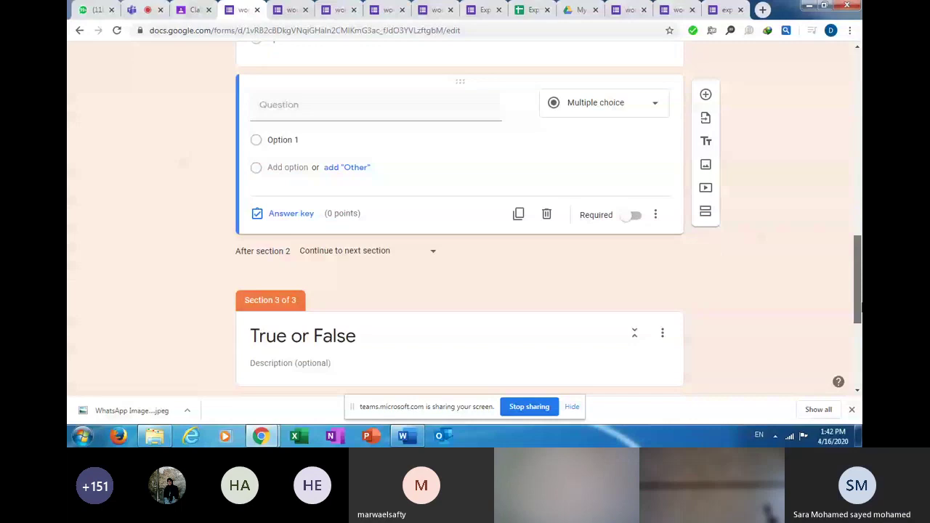
{"action": "scroll", "coordinate": [662, 87], "scroll_direction": "down", "scroll_amount": 3}
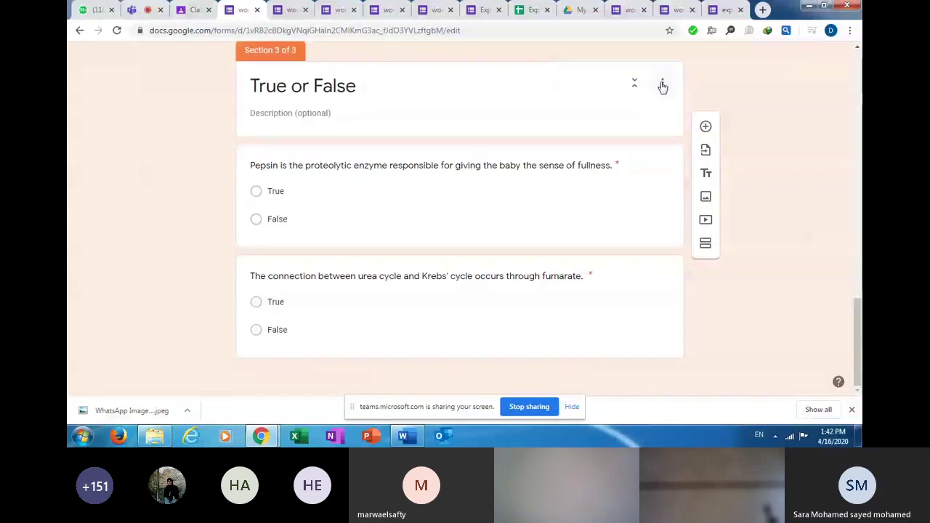
{"action": "left_click", "coordinate": [663, 86]}
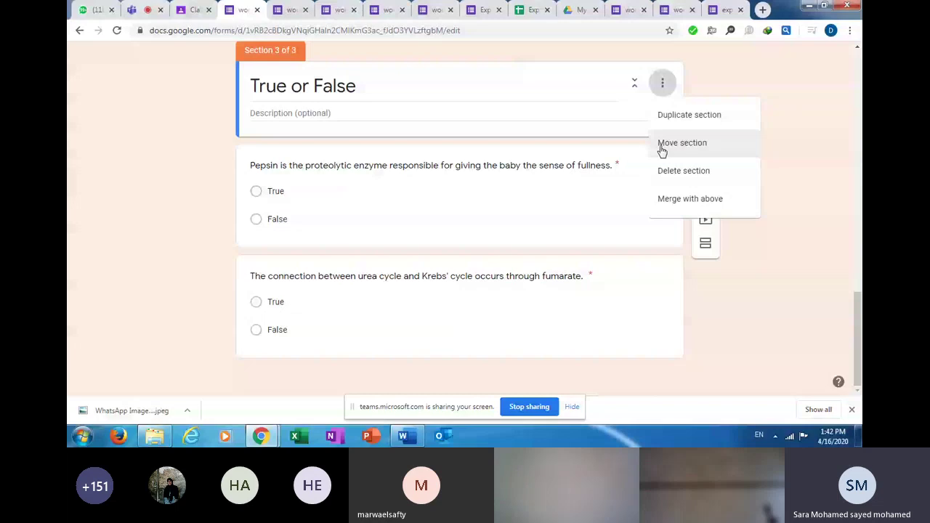
{"action": "left_click", "coordinate": [683, 171]}
{"action": "scroll", "coordinate": [855, 202], "scroll_direction": "up", "scroll_amount": 3}
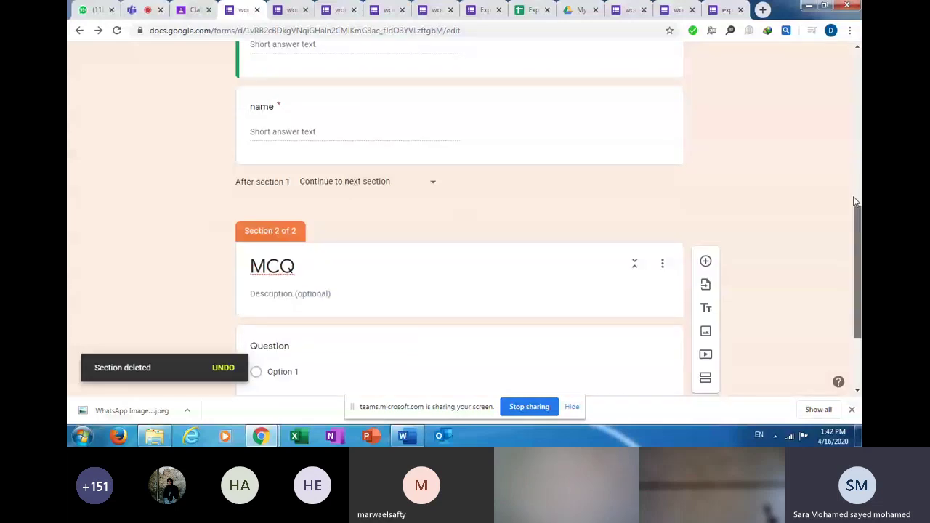
{"action": "scroll", "coordinate": [852, 211], "scroll_direction": "down", "scroll_amount": 1}
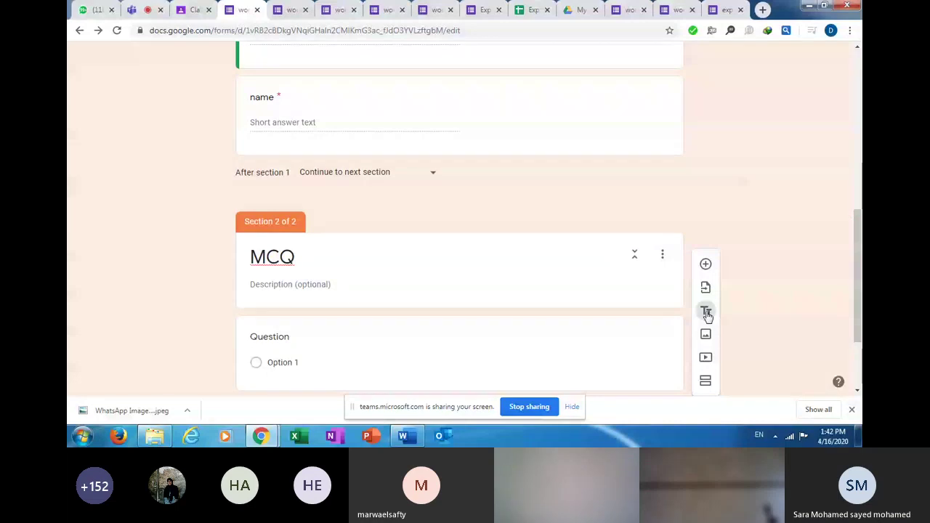
{"action": "scroll", "coordinate": [715, 291], "scroll_direction": "up", "scroll_amount": 2}
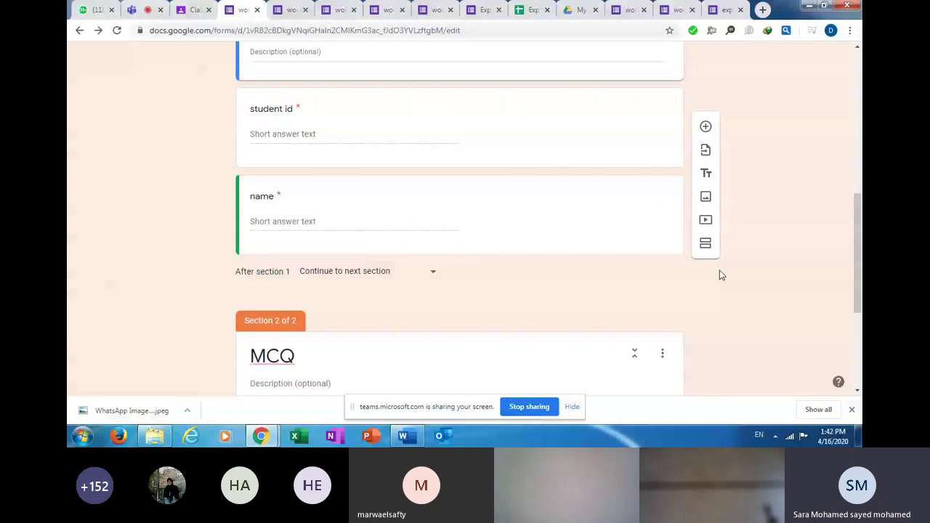
Rename the MCQ section title to 'MCQ:'.
{"action": "left_click", "coordinate": [577, 378]}
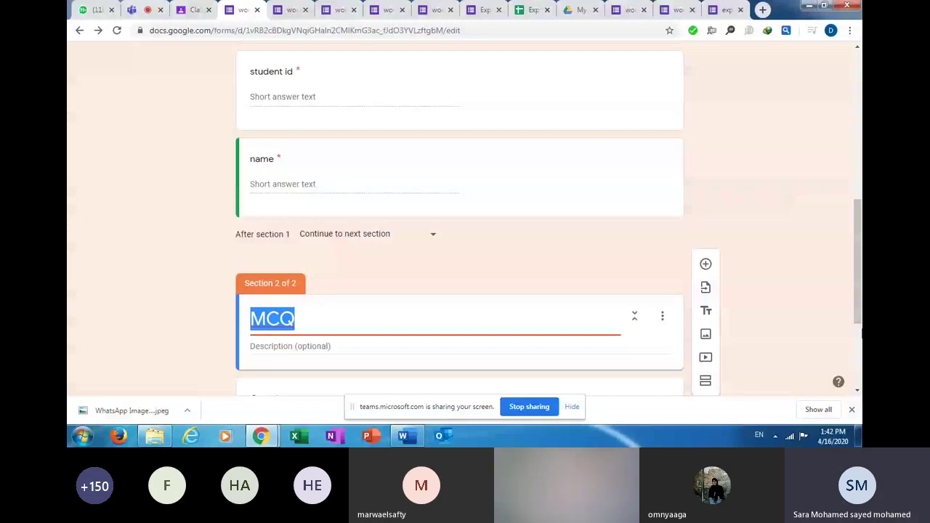
{"action": "scroll", "coordinate": [658, 303], "scroll_direction": "down", "scroll_amount": 2}
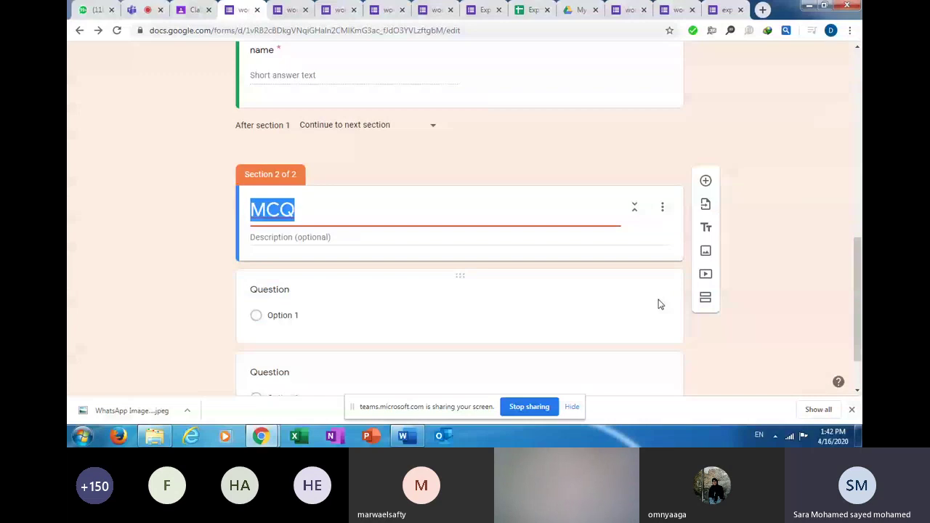
{"action": "left_click", "coordinate": [382, 214]}
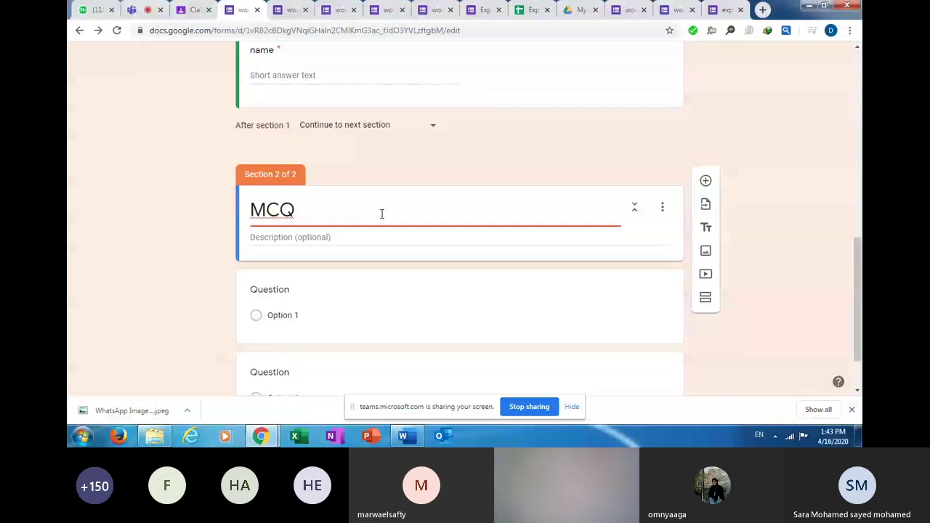
{"action": "type", "text": ":"}
Delete both placeholder questions and add one fresh multiple-choice question to the section.
{"action": "left_click", "coordinate": [456, 292]}
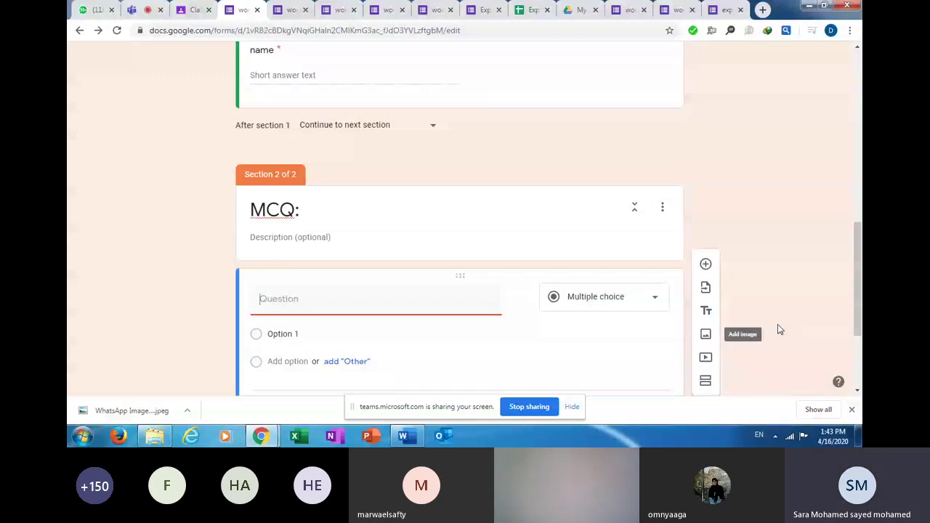
{"action": "scroll", "coordinate": [778, 329], "scroll_direction": "down", "scroll_amount": 1}
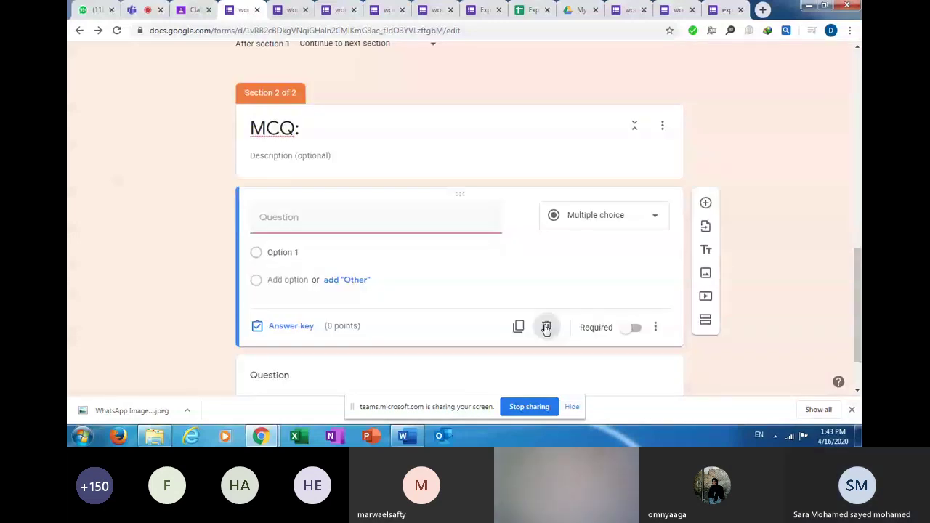
{"action": "left_click", "coordinate": [546, 327]}
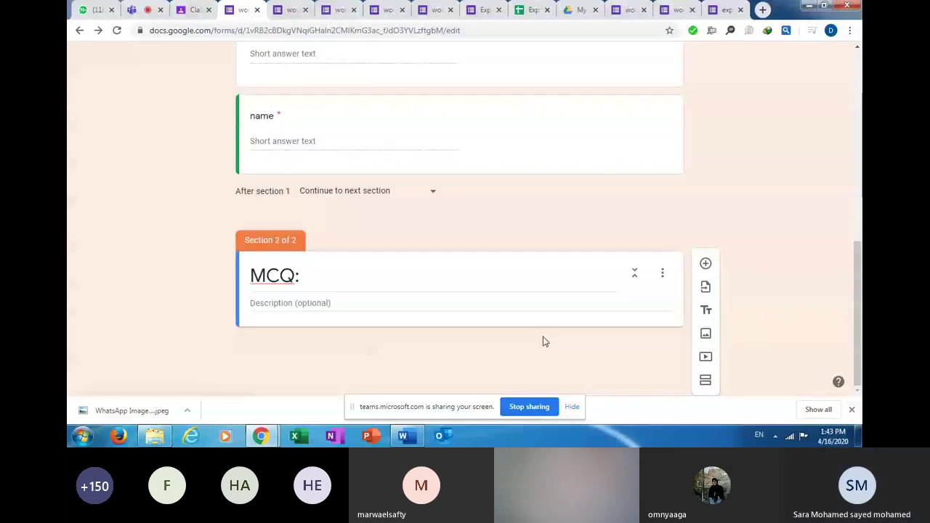
{"action": "left_click", "coordinate": [542, 341]}
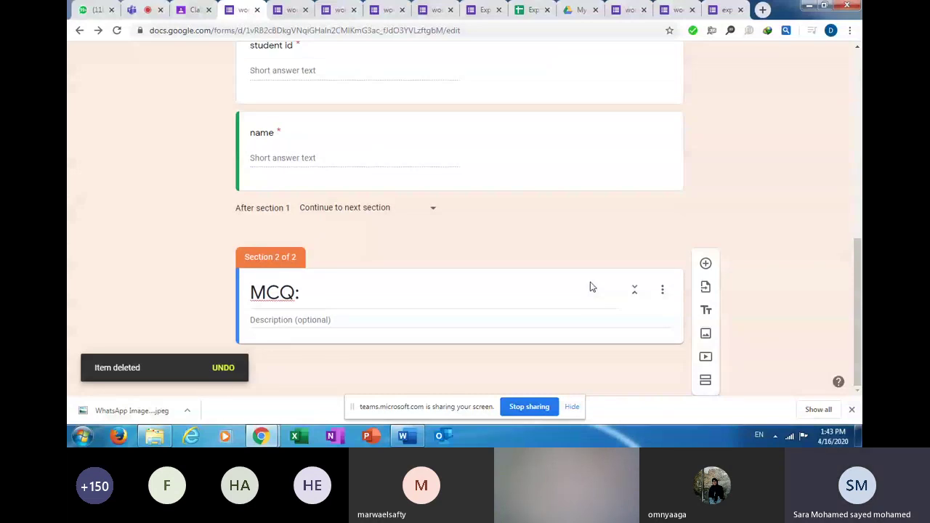
{"action": "left_click", "coordinate": [705, 263]}
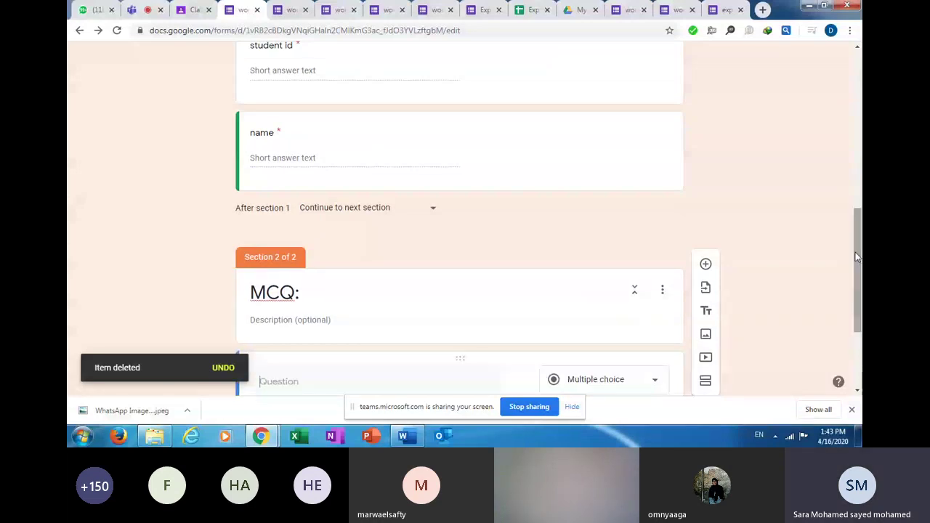
Switch input to Arabic and type the question title اول سورة في القران.
{"action": "scroll", "coordinate": [434, 236], "scroll_direction": "down", "scroll_amount": 2}
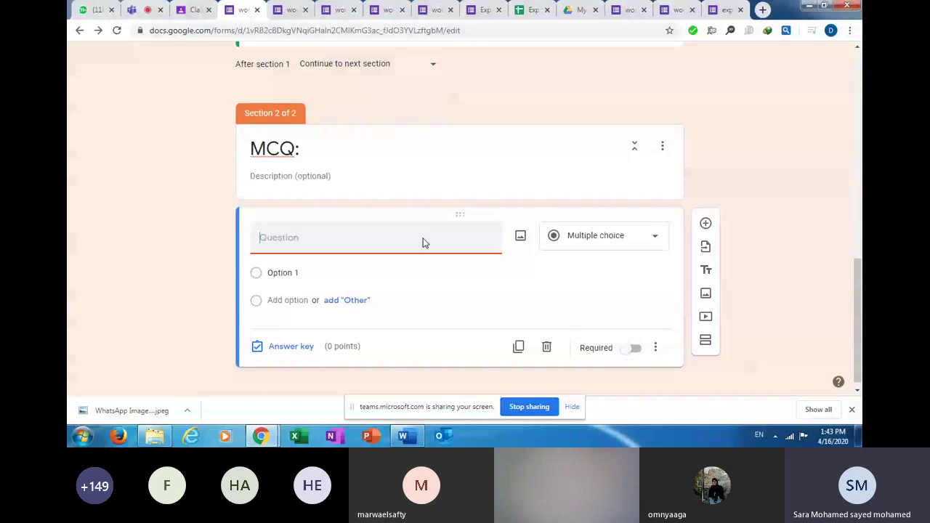
{"action": "type", "text": "H"}
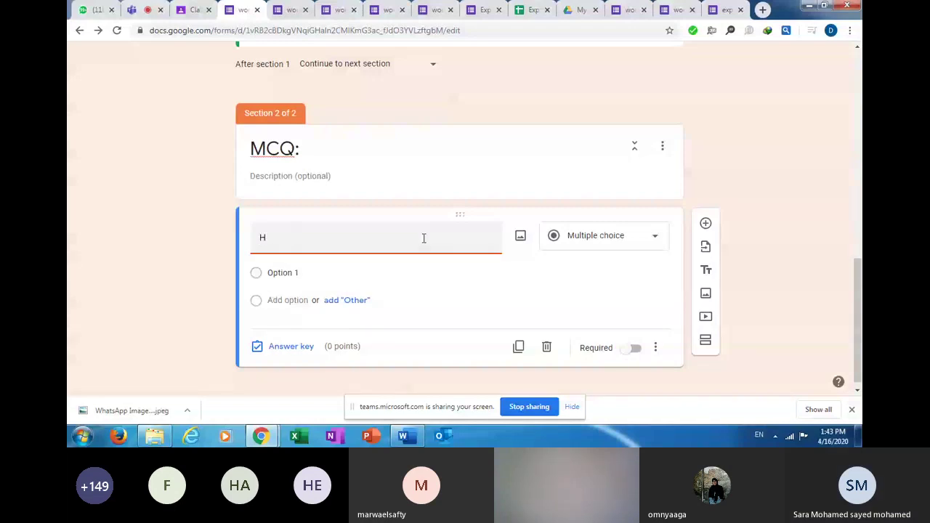
{"action": "key", "text": "BackSpace"}
{"action": "key", "text": "alt+shift"}
{"action": "type", "text": "اول سورة ف"}
{"action": "key", "text": "BackSpace"}
{"action": "key", "text": "BackSpace"}
{"action": "key", "text": "BackSpace"}
{"action": "key", "text": "BackSpace"}
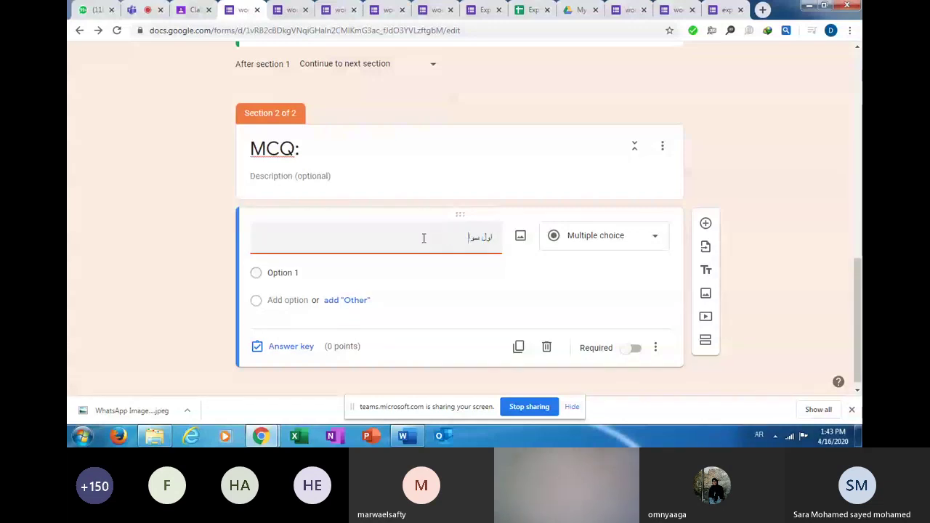
{"action": "type", "text": "ال"}
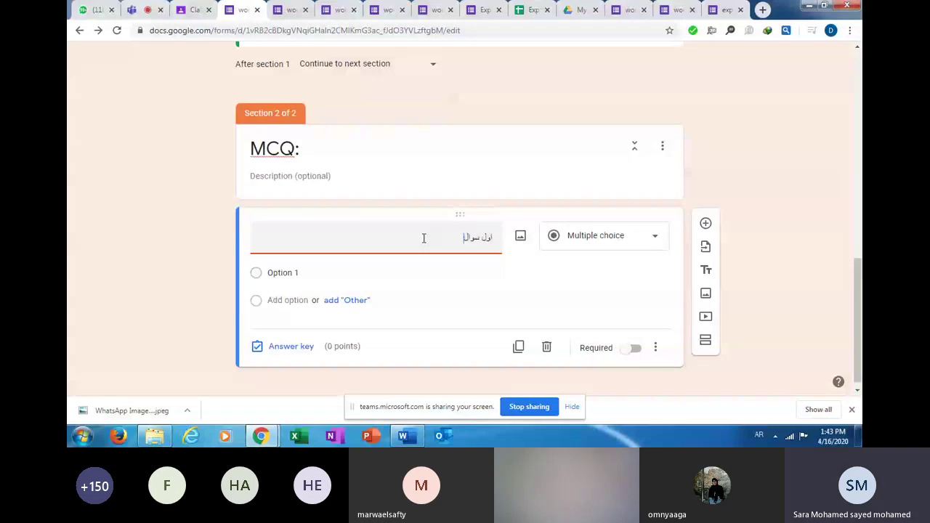
{"action": "type", "text": "قران"}
{"action": "left_click", "coordinate": [473, 242]}
{"action": "type", "text": "رة"}
{"action": "type", "text": "في"}
Add the three answer choices العلق, الكوثر and البقرة.
{"action": "left_click", "coordinate": [282, 273]}
{"action": "type", "text": "ا"}
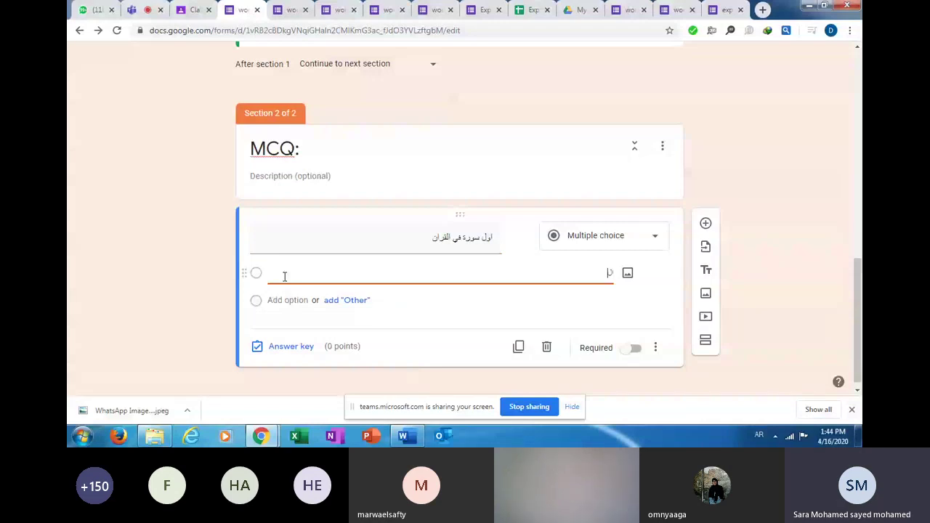
{"action": "type", "text": "لفا"}
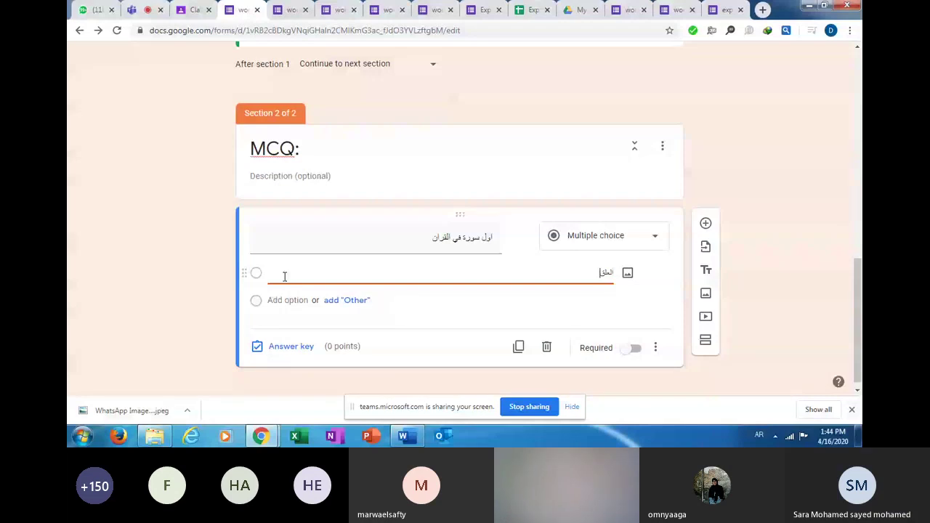
{"action": "key", "text": "Return"}
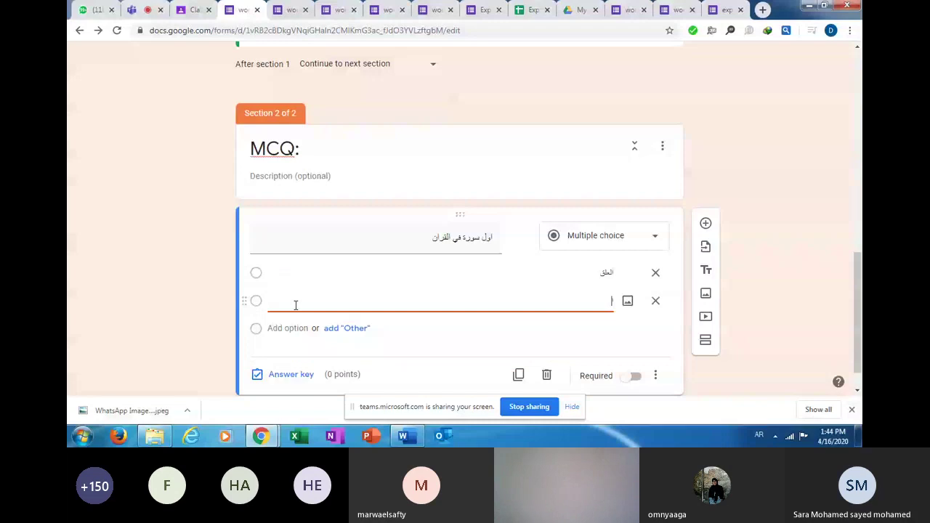
{"action": "type", "text": "الكوثر"}
{"action": "left_click", "coordinate": [280, 329]}
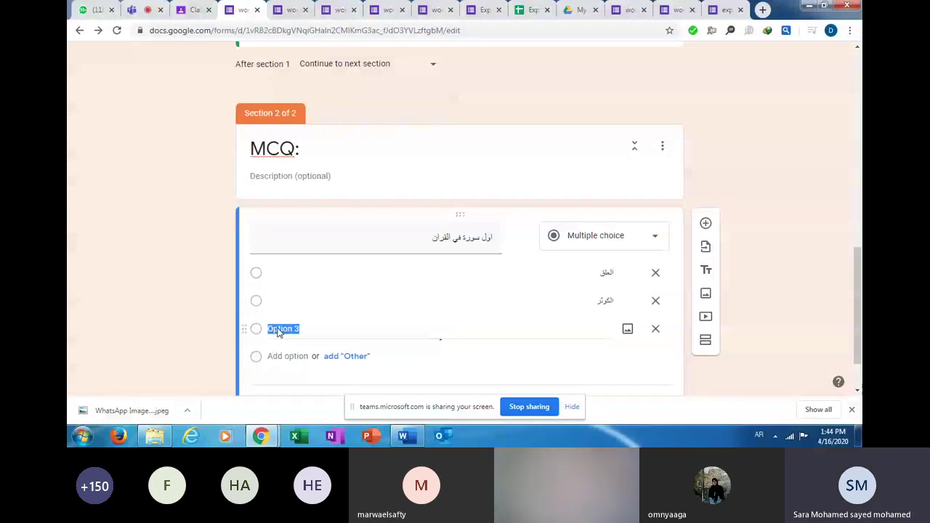
{"action": "type", "text": "البقرة"}
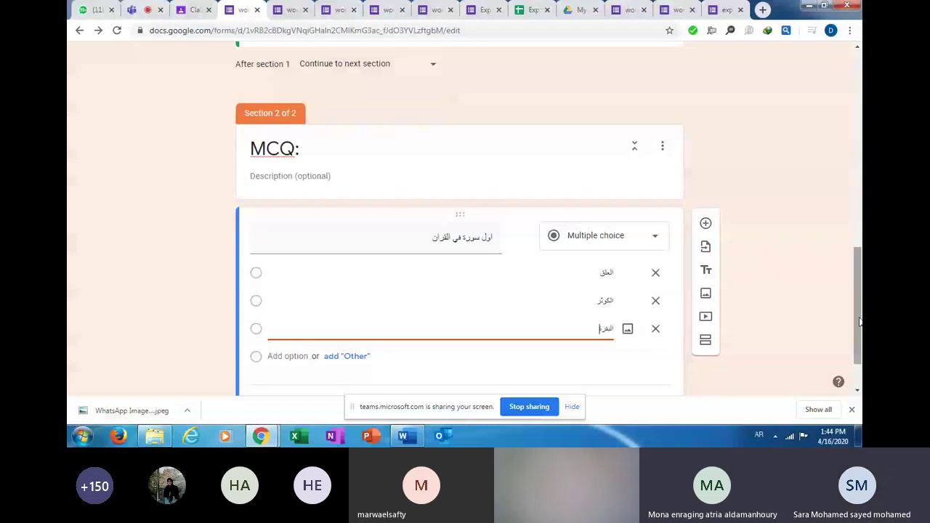
{"action": "left_click_drag", "start_coordinate": [860, 322], "coordinate": [862, 336]}
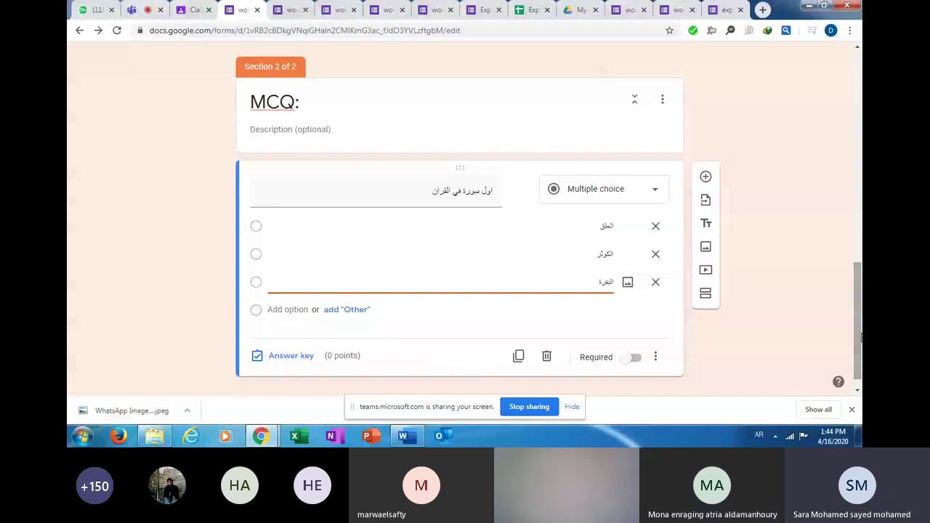
{"action": "left_click", "coordinate": [285, 101]}
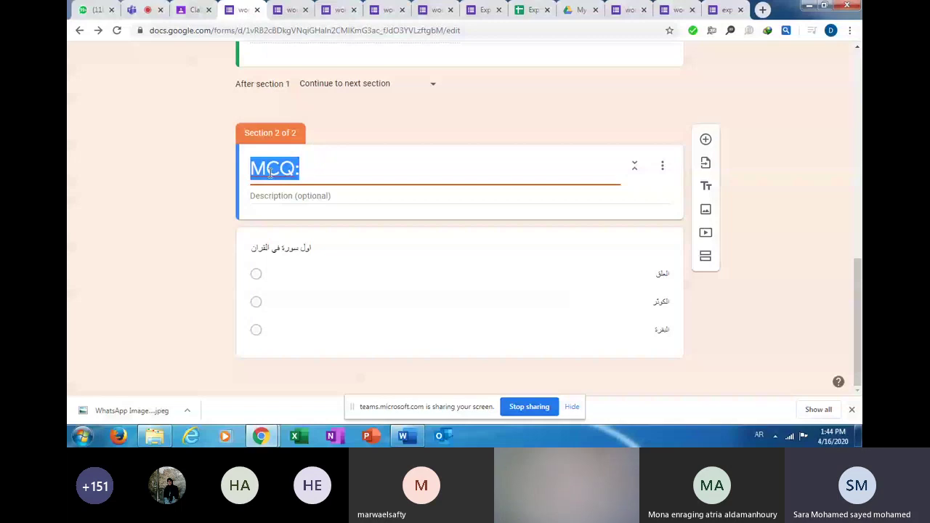
Retitle the MCQ: section to اختيار من متعدد and return to the Teams meeting.
{"action": "type", "text": "اختيار"}
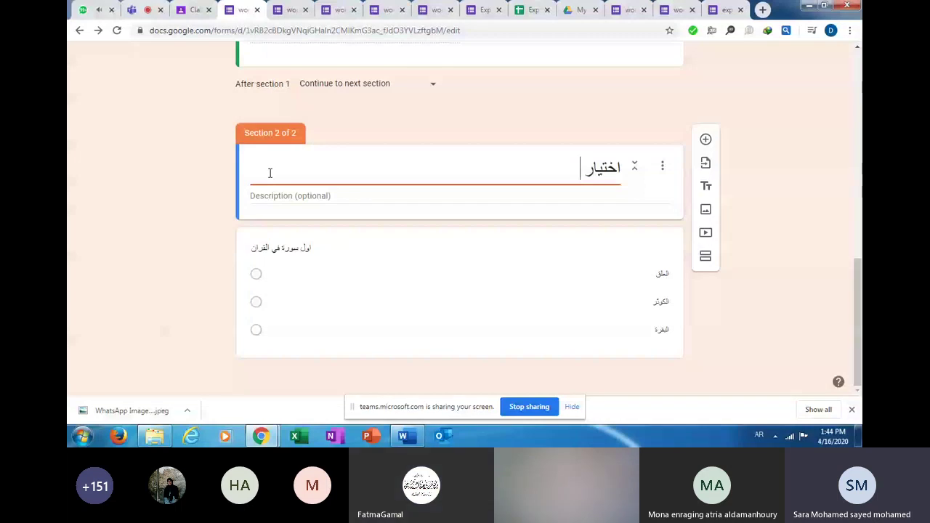
{"action": "type", "text": " من متعدد"}
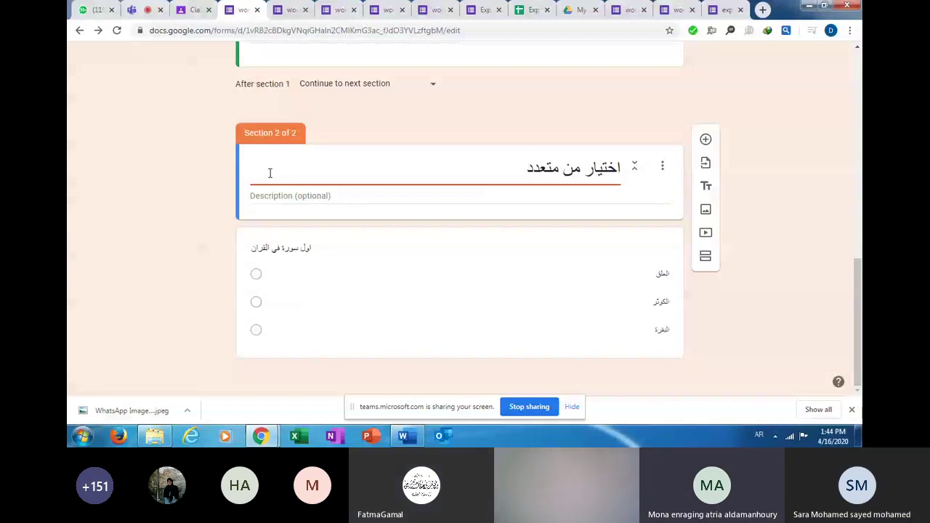
{"action": "key", "text": "ctrl+2"}
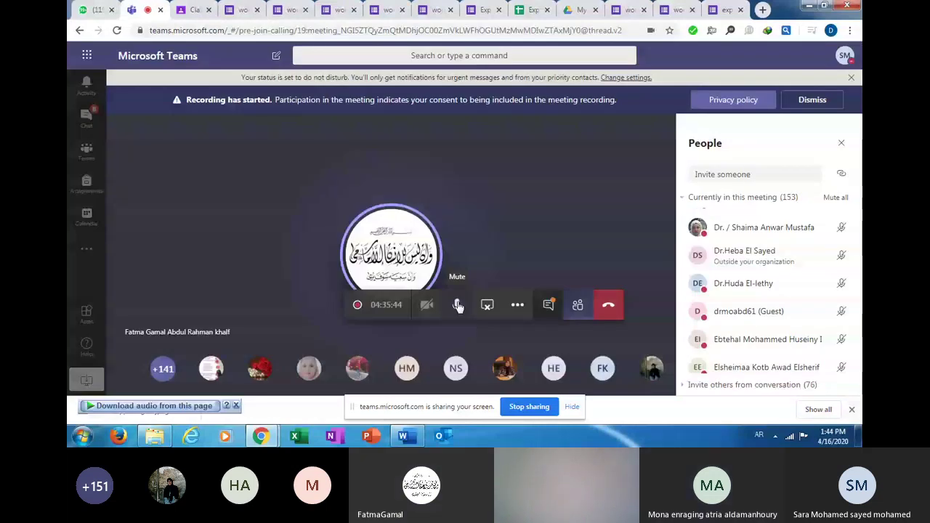
Mute the microphone in the Teams meeting.
{"action": "left_click", "coordinate": [458, 306]}
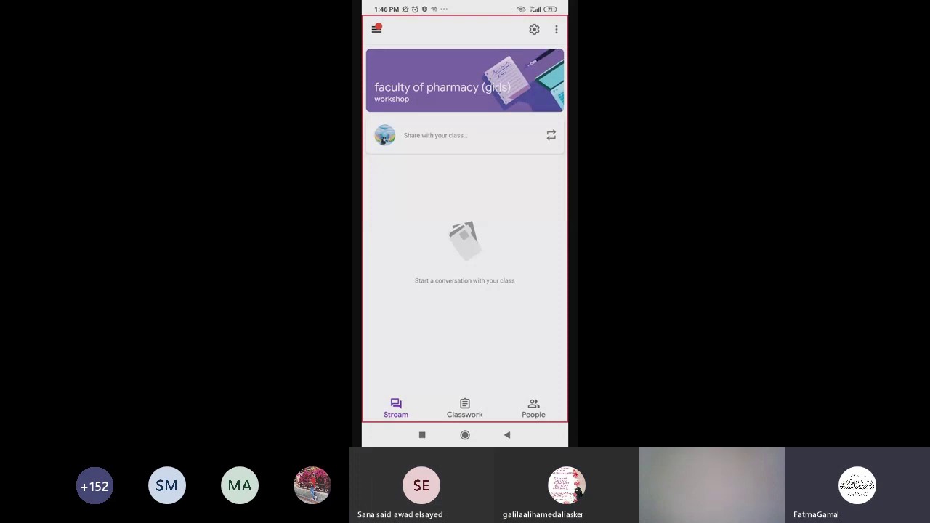
Open the class's Classwork page in the phone's Google Classroom.
{"action": "left_click", "coordinate": [464, 408]}
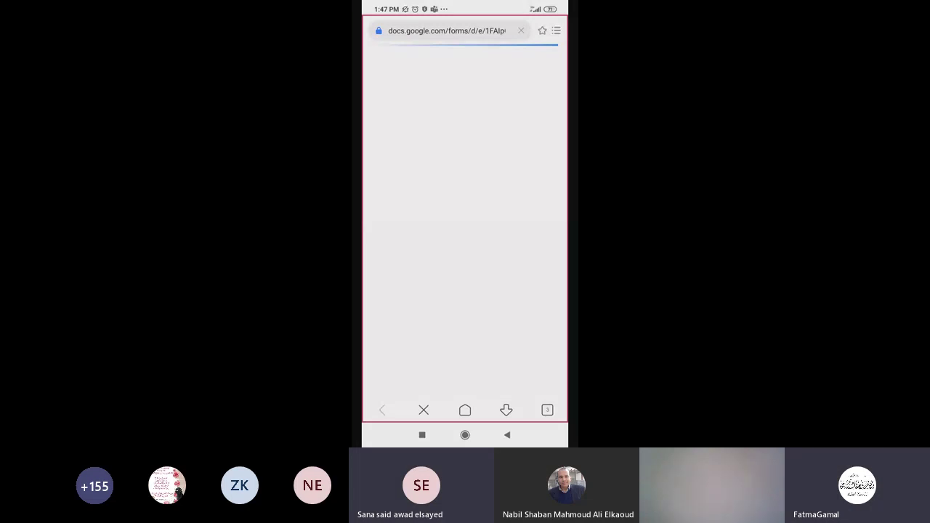
Exit the phone browser and return to Google Classroom.
{"action": "left_click", "coordinate": [507, 435]}
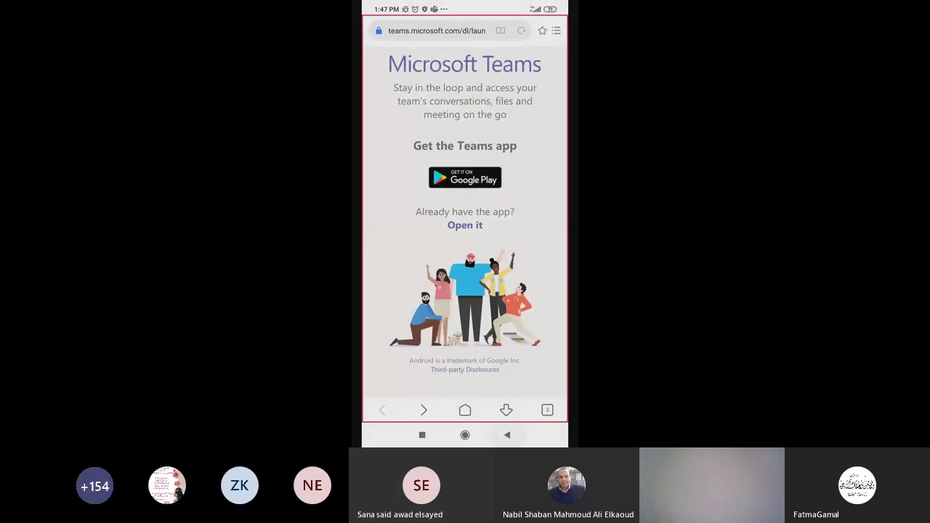
{"action": "left_click", "coordinate": [507, 435]}
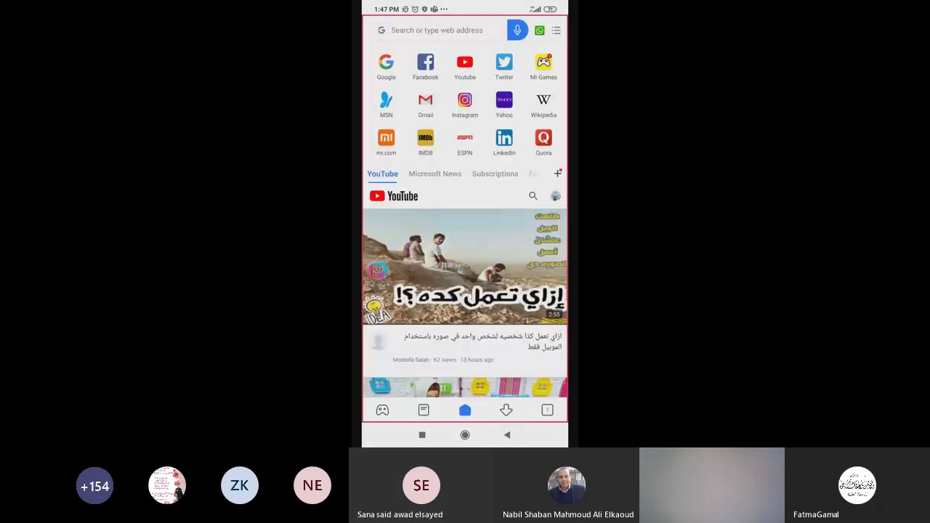
{"action": "left_click", "coordinate": [507, 434]}
{"action": "left_click", "coordinate": [508, 434]}
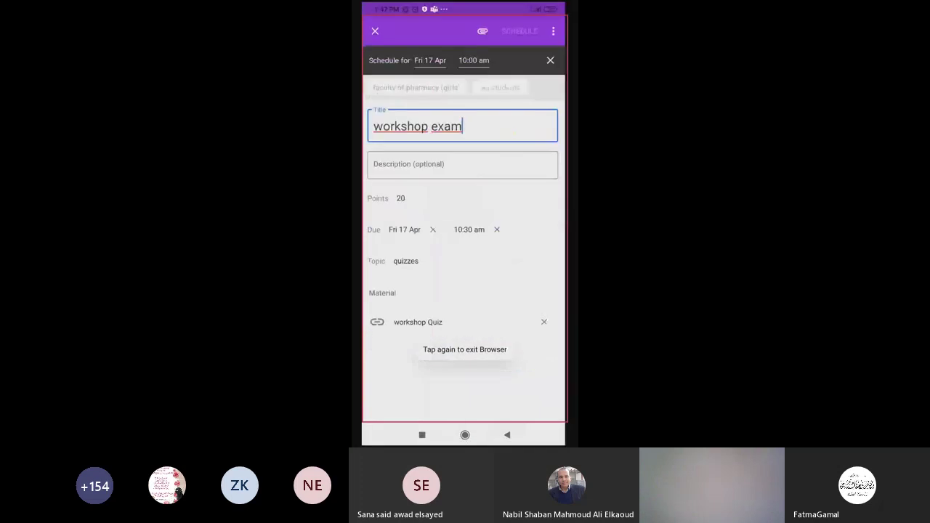
Preview the attached workshop Quiz form, then return to the Classwork list.
{"action": "left_click", "coordinate": [420, 322]}
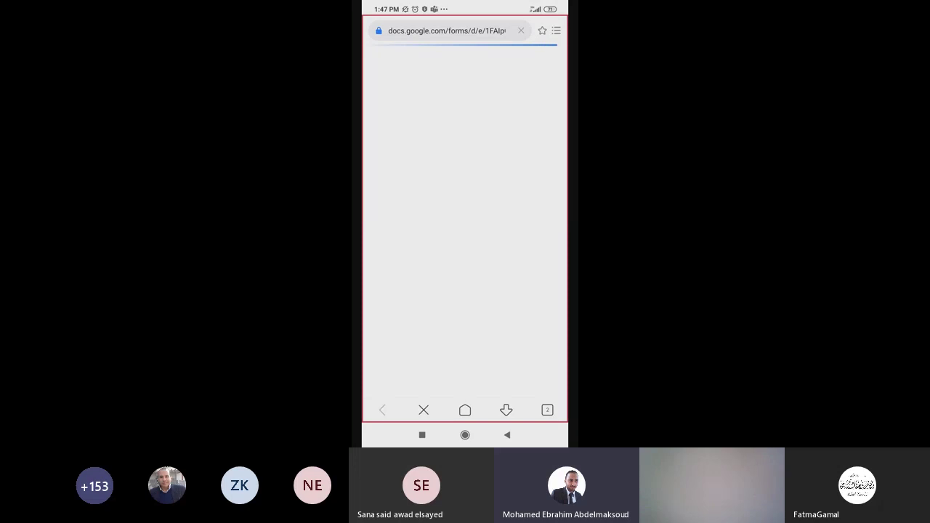
{"action": "scroll", "coordinate": [464, 218], "scroll_direction": "down", "scroll_amount": 2}
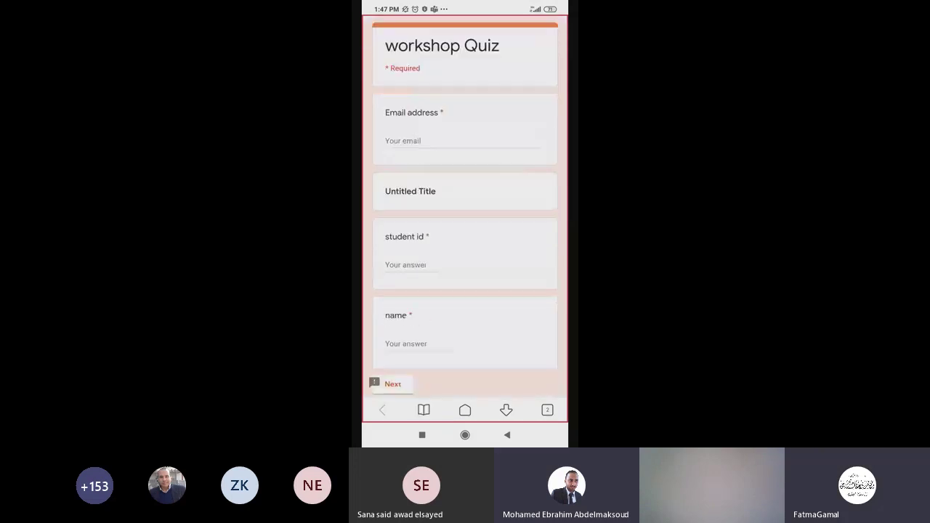
{"action": "scroll", "coordinate": [465, 218], "scroll_direction": "up", "scroll_amount": 2}
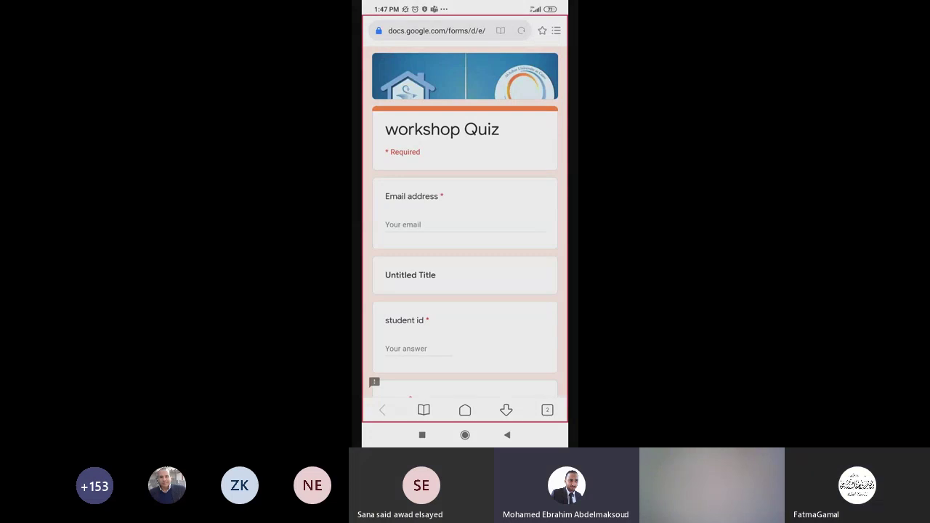
{"action": "key", "text": "Escape"}
{"action": "key", "text": "Escape"}
{"action": "key", "text": "Escape"}
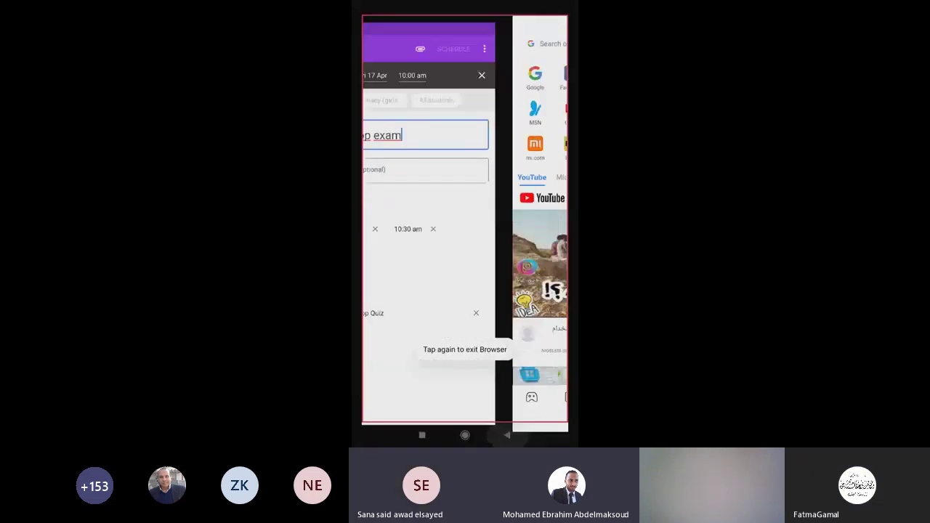
{"action": "key", "text": "Escape"}
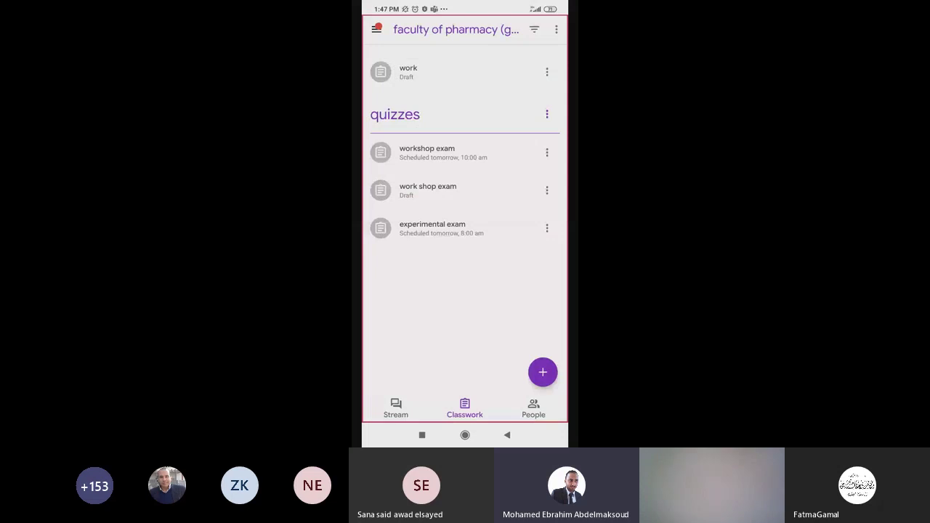
Preview the experimental exam's exper ex form, then return to Classwork and open the work shop exam draft.
{"action": "left_click", "coordinate": [432, 228]}
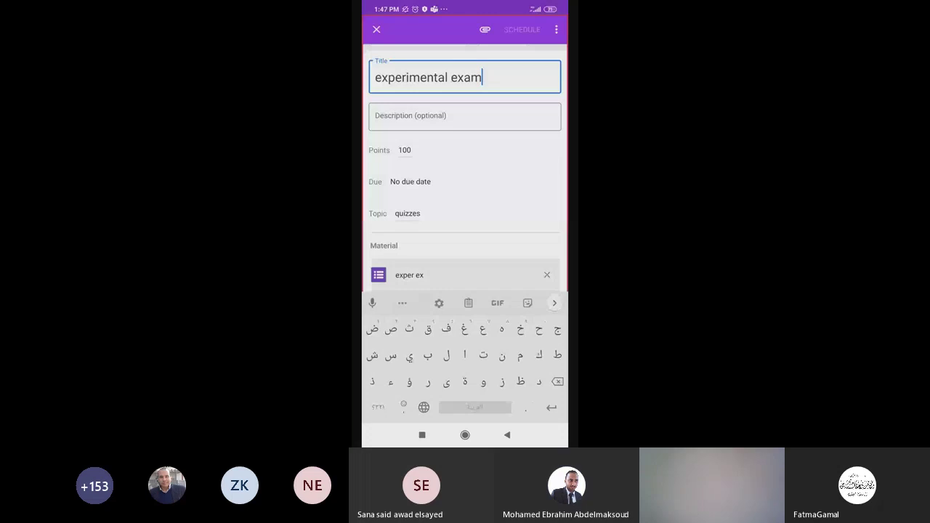
{"action": "left_click", "coordinate": [409, 275]}
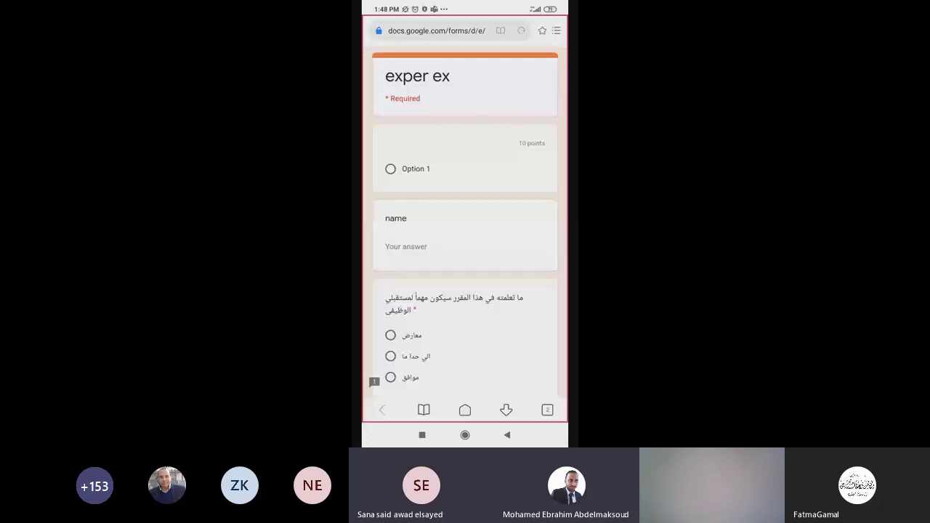
{"action": "left_click", "coordinate": [465, 410]}
{"action": "left_click", "coordinate": [507, 434]}
{"action": "left_click", "coordinate": [507, 434]}
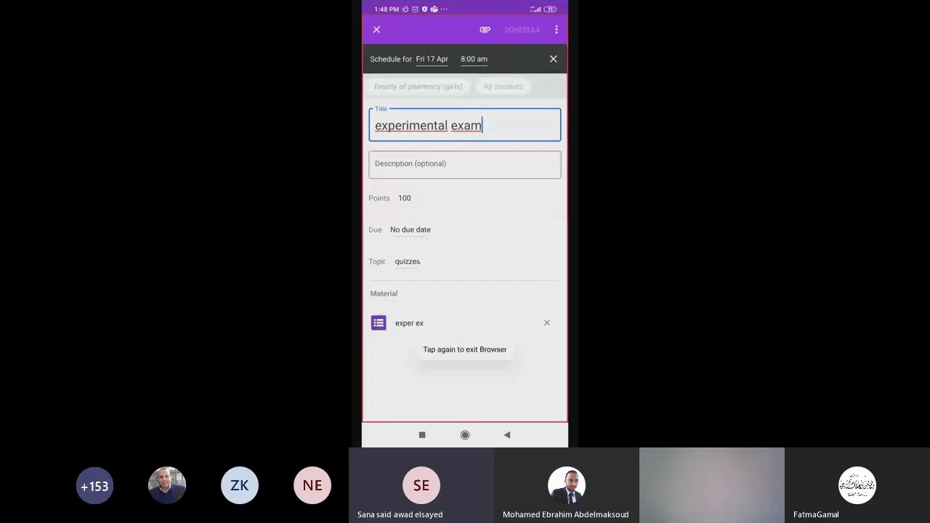
{"action": "left_click", "coordinate": [377, 29]}
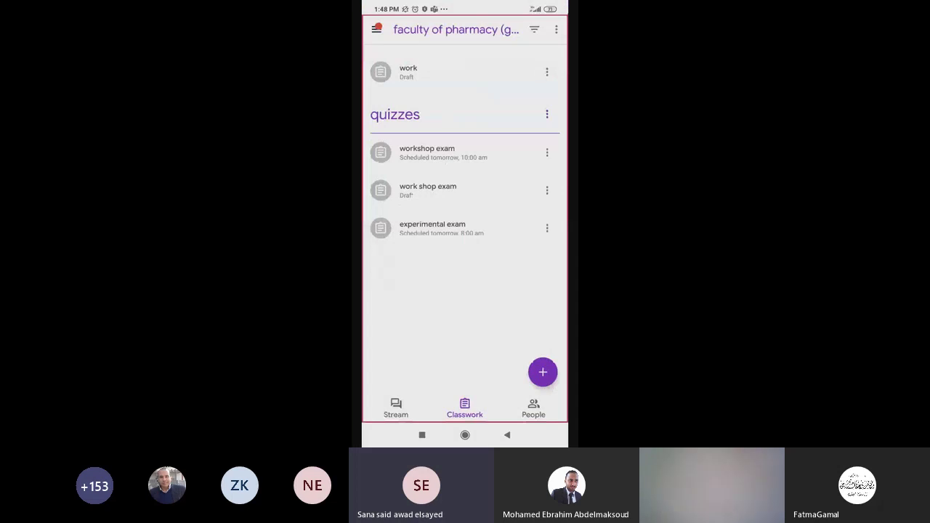
{"action": "left_click", "coordinate": [428, 190]}
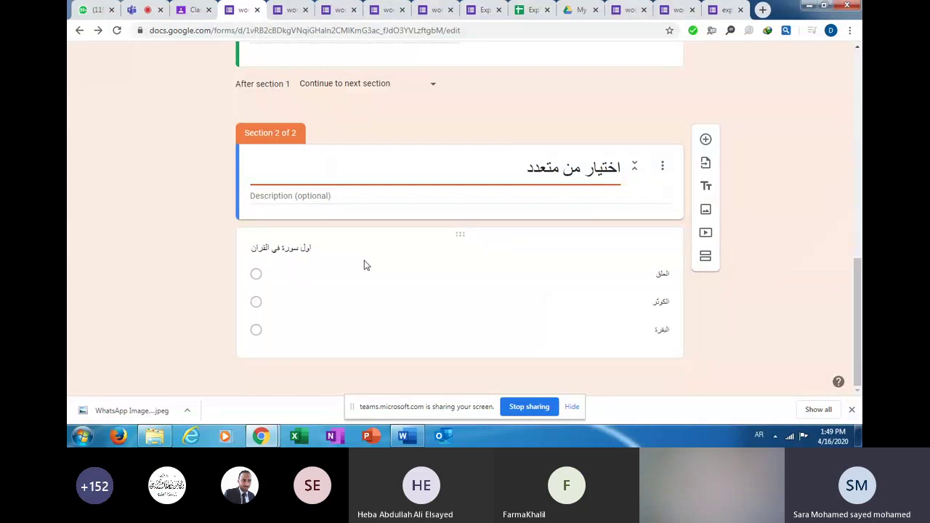
Expand the اول سورة في القران question in section 2 and scroll to its answer key.
{"action": "left_click", "coordinate": [364, 263]}
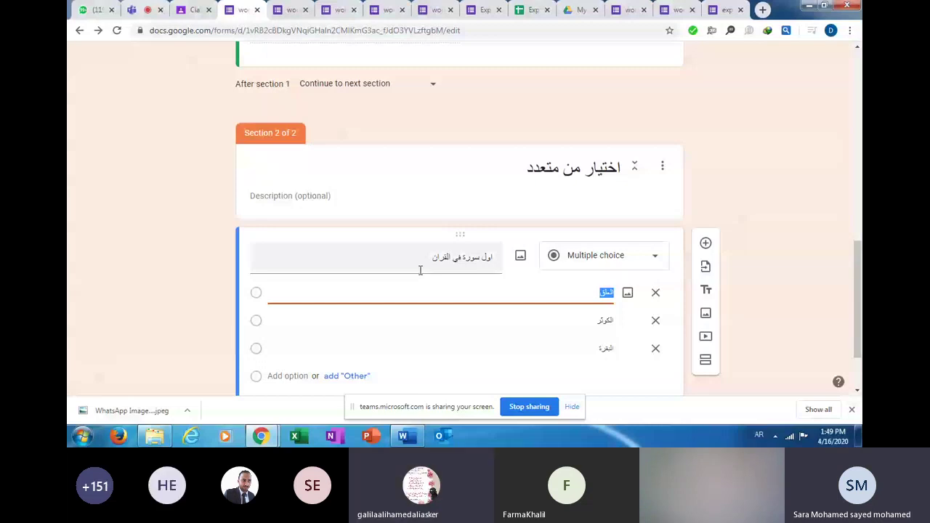
{"action": "left_click", "coordinate": [140, 13]}
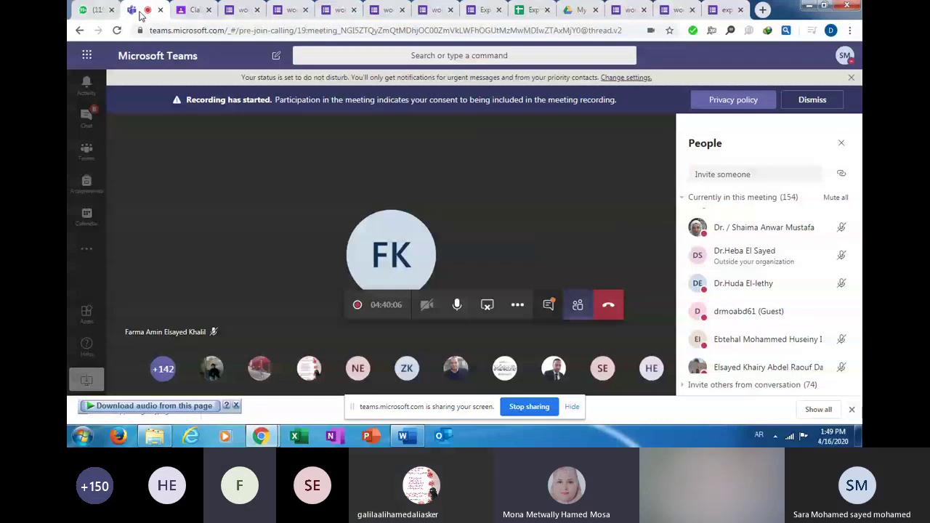
{"action": "left_click", "coordinate": [245, 11]}
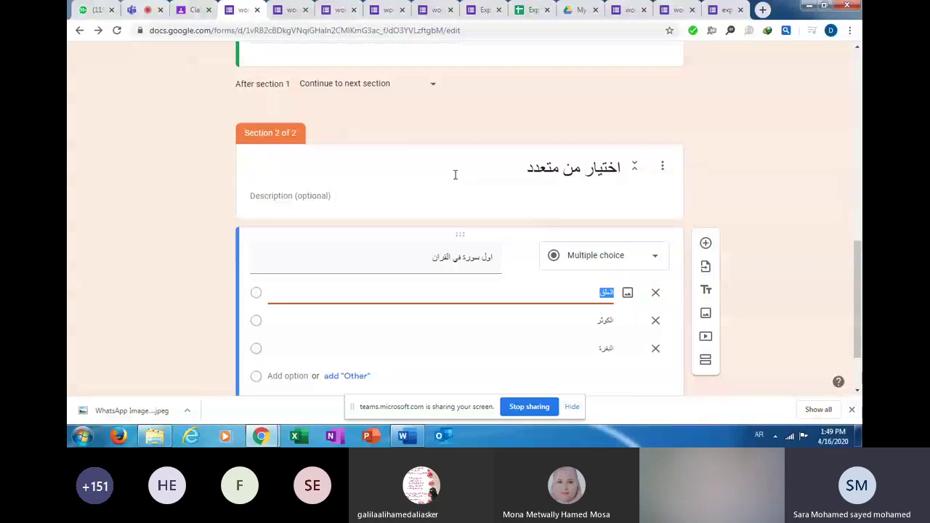
{"action": "left_click", "coordinate": [519, 167]}
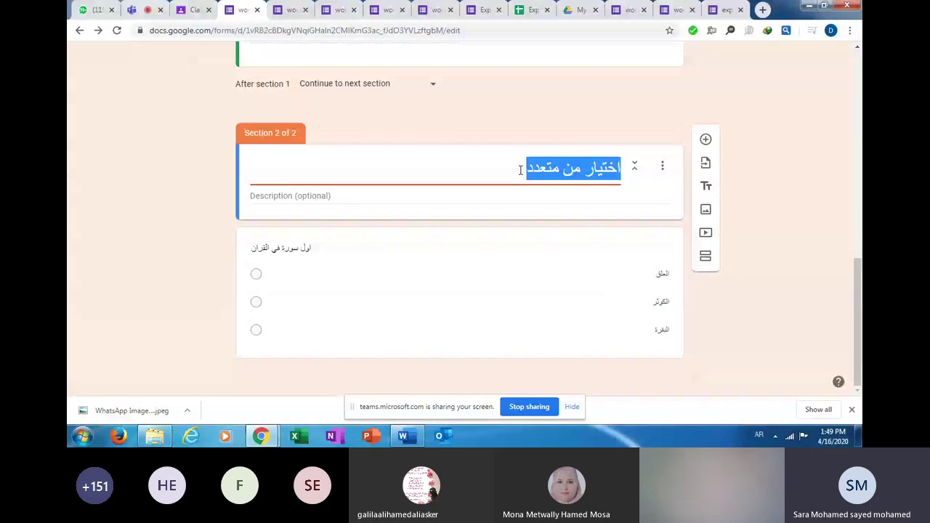
{"action": "left_click", "coordinate": [494, 251]}
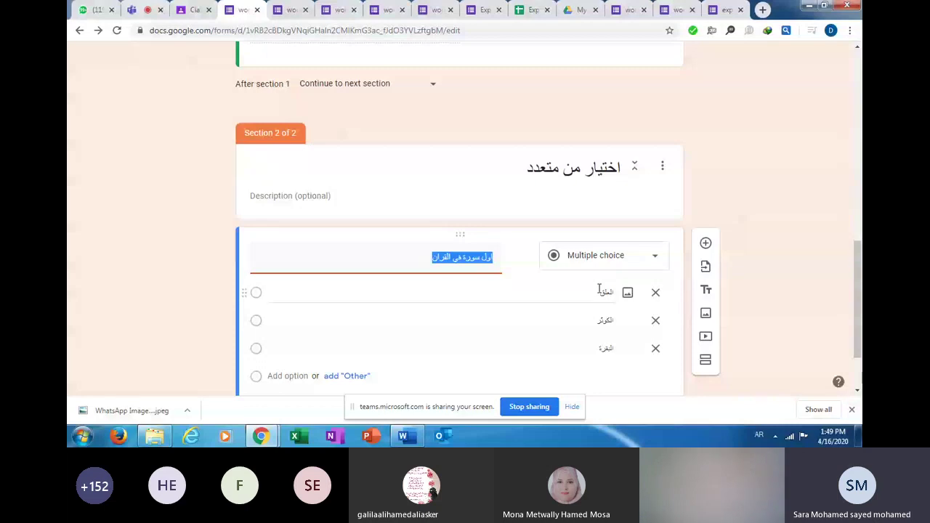
{"action": "left_click", "coordinate": [851, 332]}
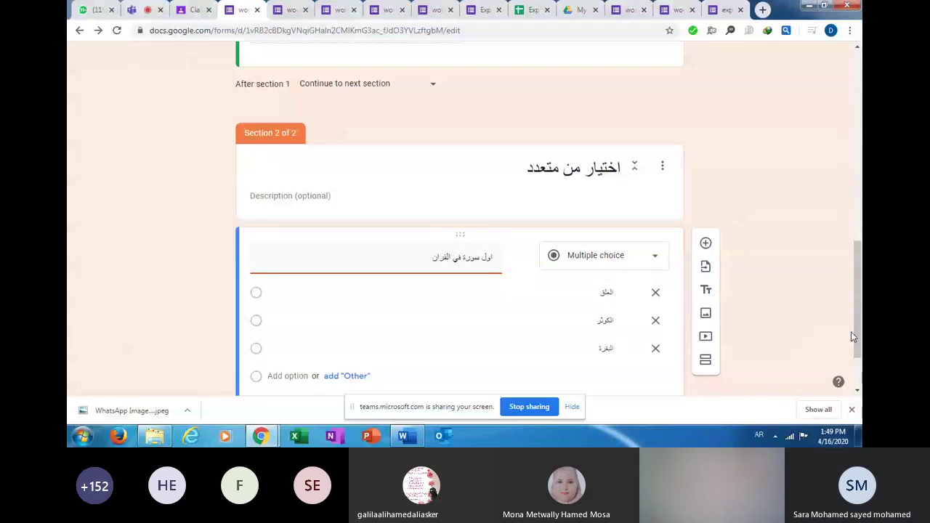
{"action": "scroll", "coordinate": [851, 331], "scroll_direction": "down", "scroll_amount": 2}
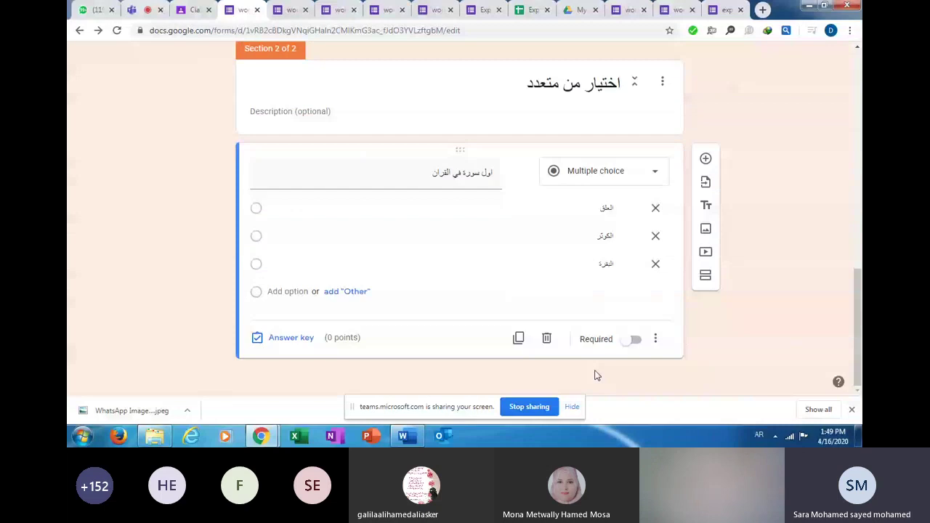
In the answer key, give the question 2 points with العلق as correct.
{"action": "left_click", "coordinate": [294, 344]}
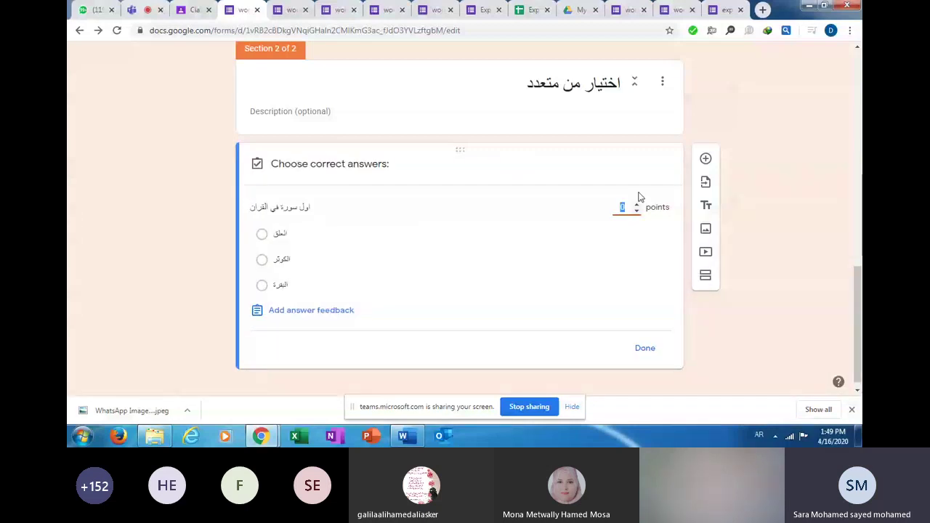
{"action": "type", "text": "2"}
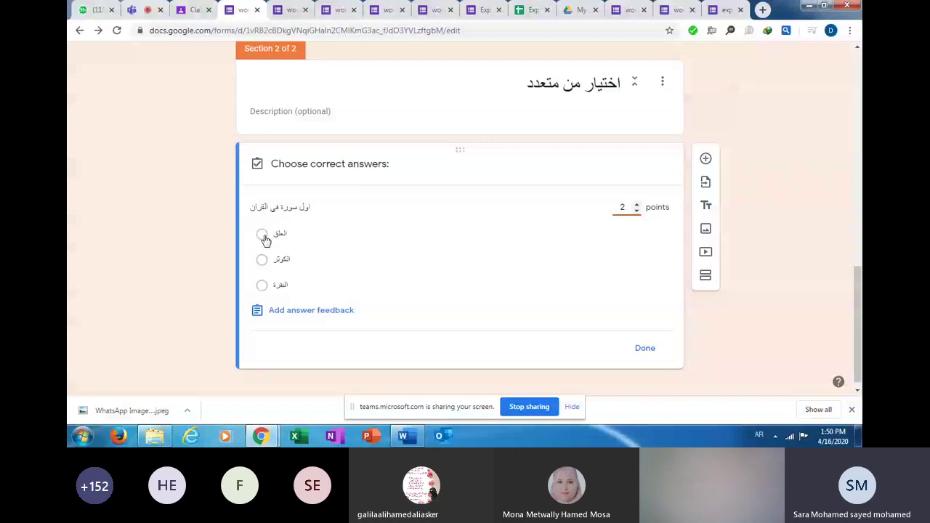
{"action": "left_click", "coordinate": [263, 234]}
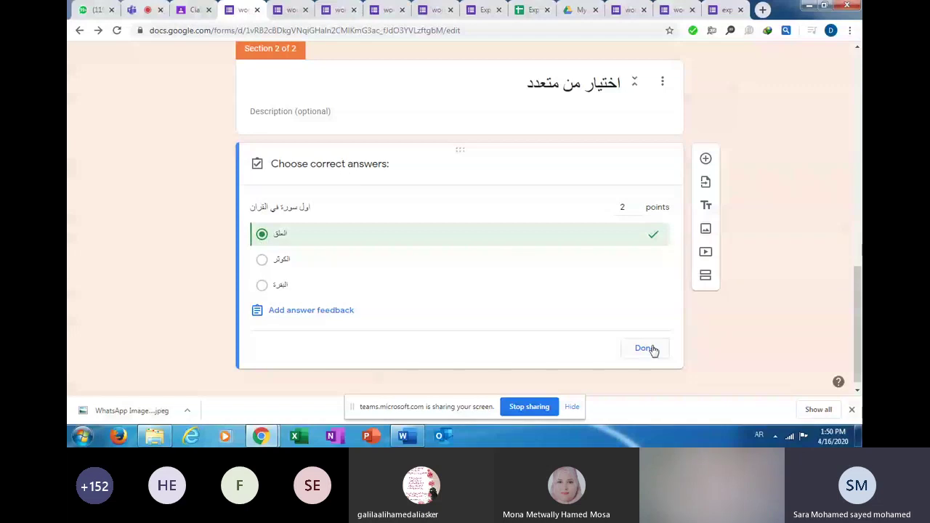
{"action": "left_click", "coordinate": [644, 349]}
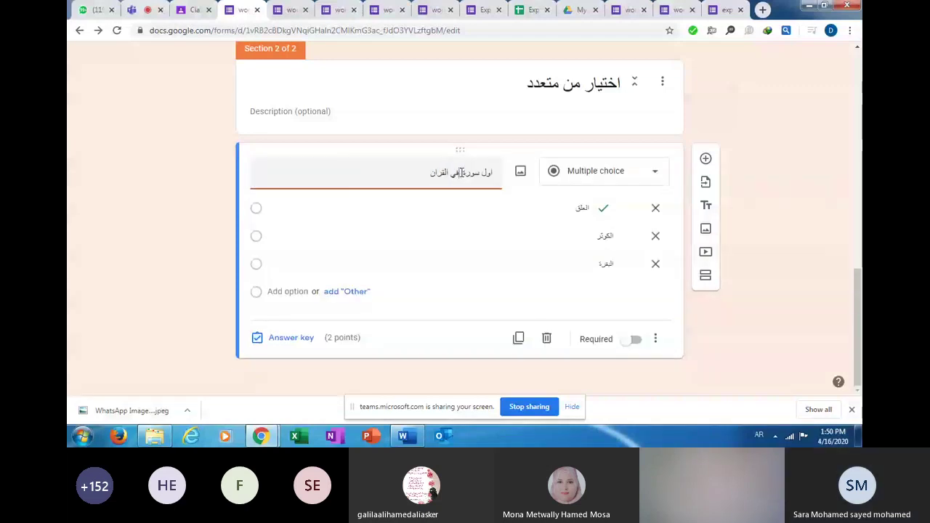
Insert نزلت so the title reads اول سورة نزلت في القران.
{"action": "type", "text": "نزل"}
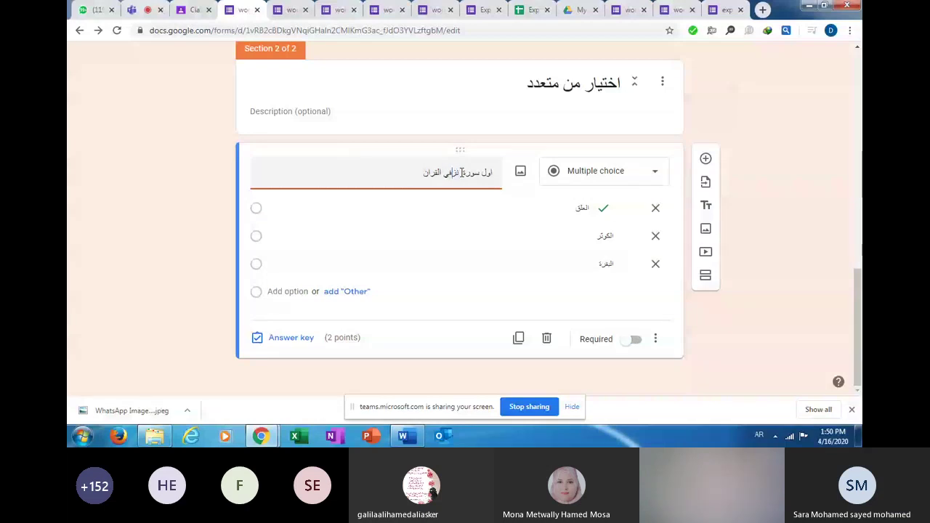
{"action": "type", "text": "ت"}
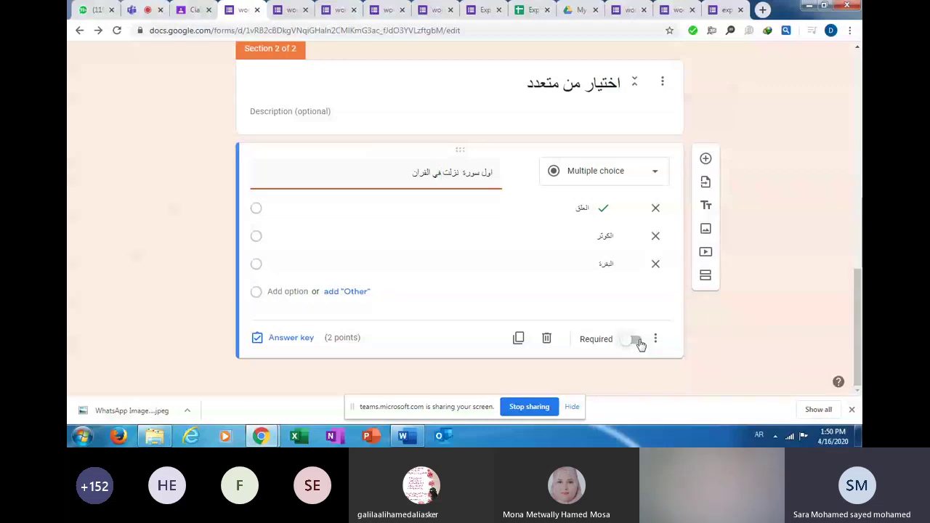
Turn on Required for the اول سورة نزلت في القران question.
{"action": "left_click", "coordinate": [636, 340]}
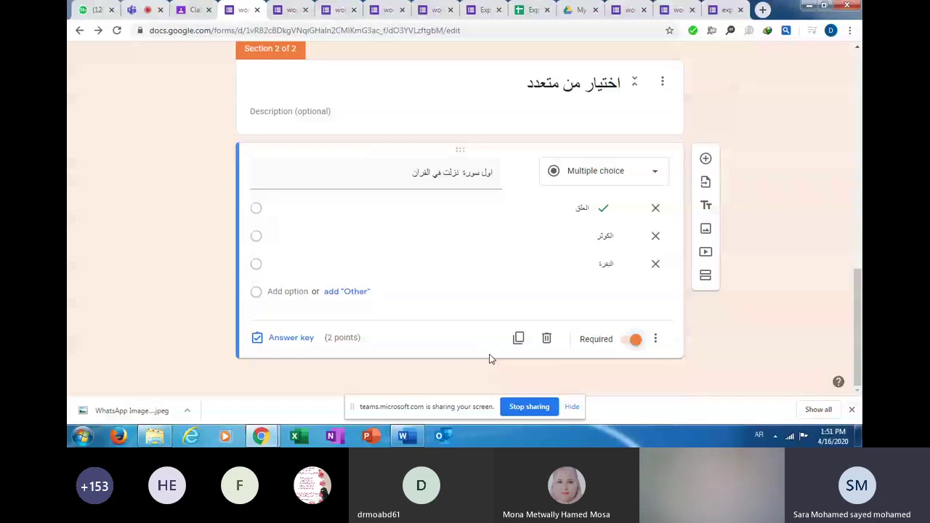
Finish the section 2 title as 'اختيار من متعدد (مطاوب 4 من 5)' and reopen the surah question.
{"action": "left_click", "coordinate": [512, 82]}
{"action": "type", "text": "(م"}
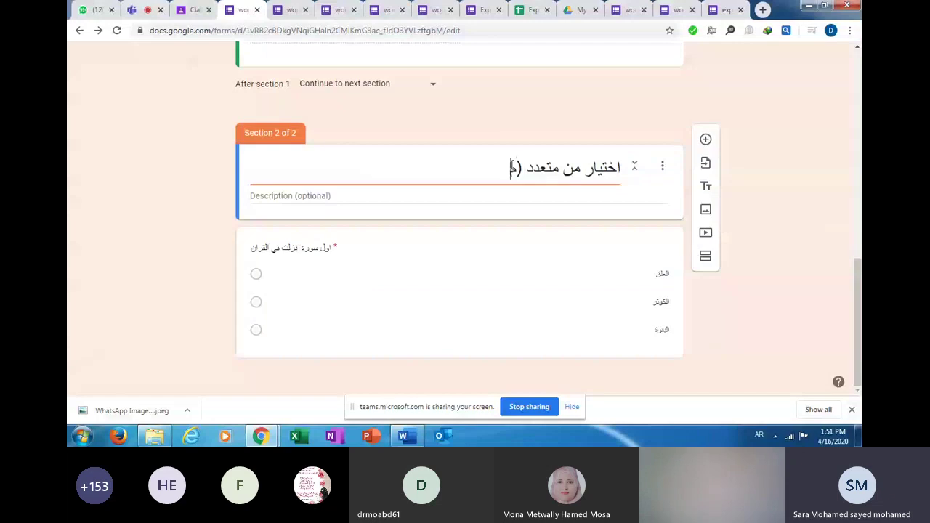
{"action": "type", "text": "طا"}
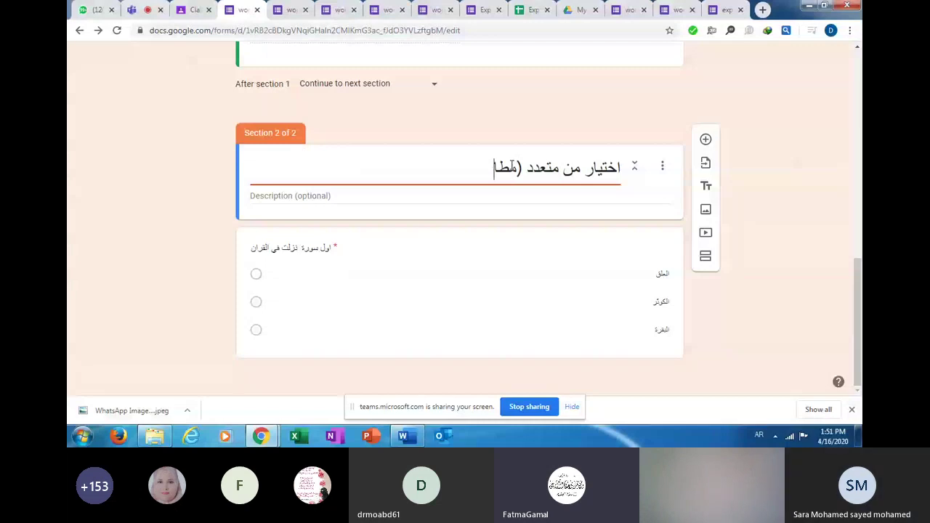
{"action": "type", "text": "وب 4 من 5"}
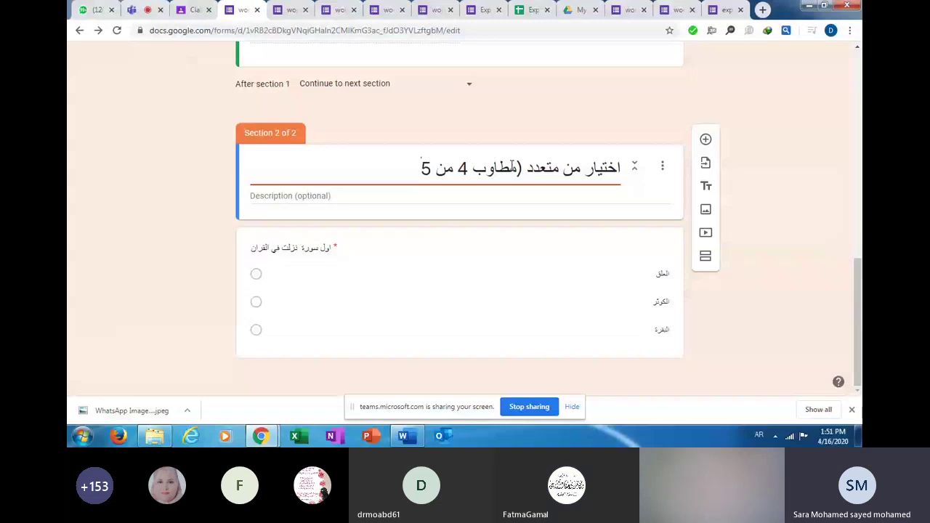
{"action": "type", "text": ")"}
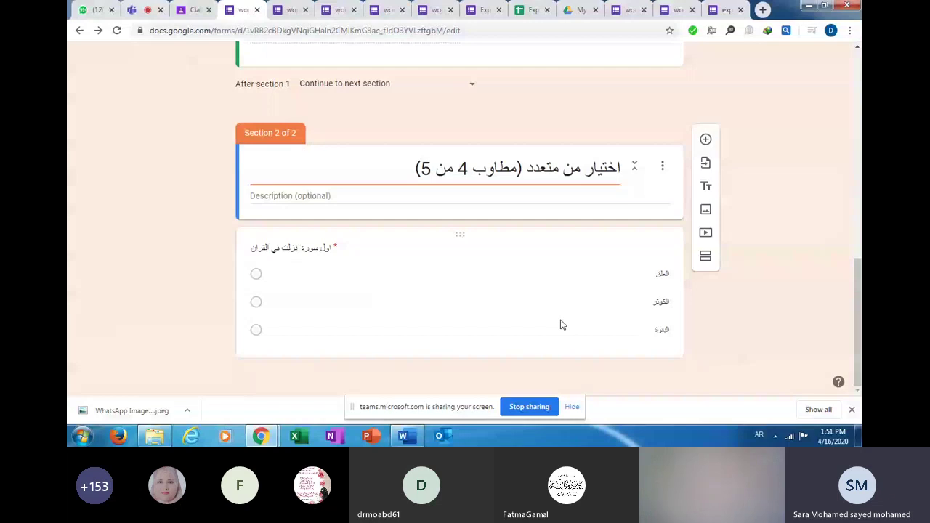
{"action": "left_click", "coordinate": [561, 325]}
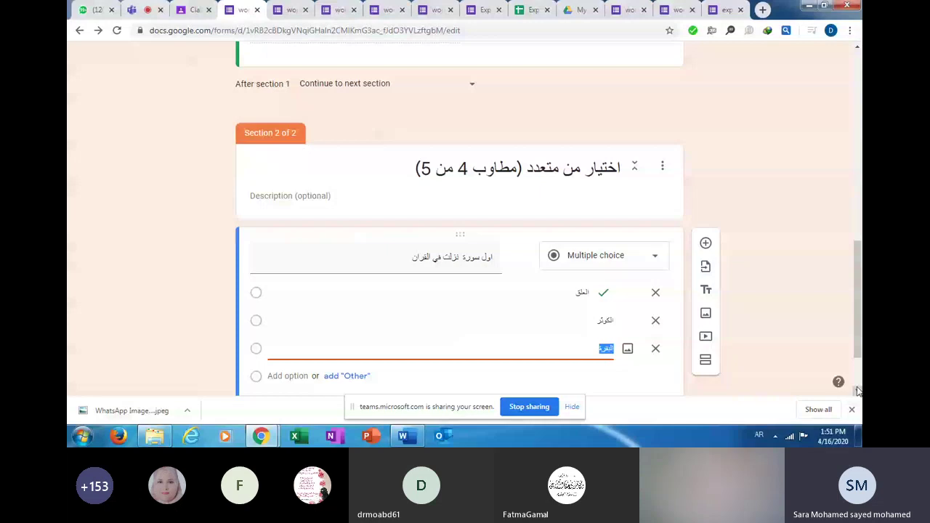
Switch the surah question's Required setting off and back on.
{"action": "scroll", "coordinate": [858, 391], "scroll_direction": "down", "scroll_amount": 2}
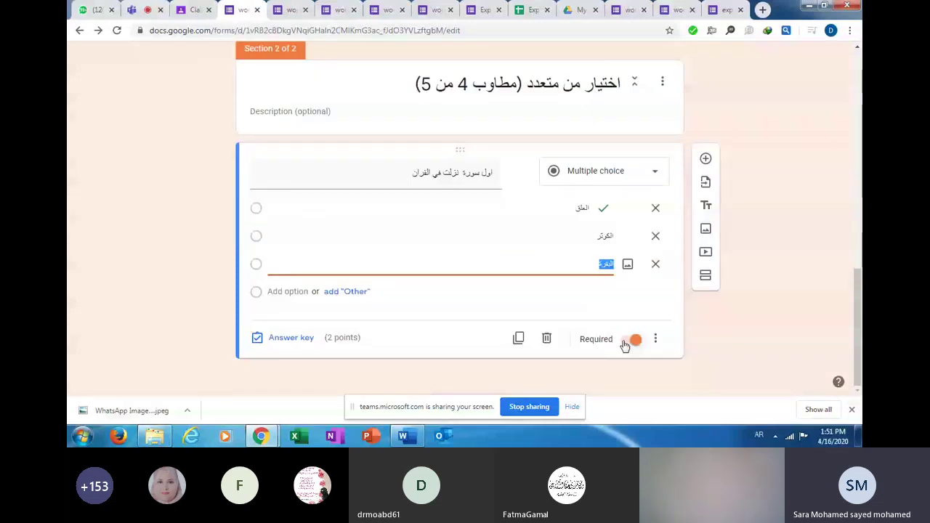
{"action": "left_click", "coordinate": [630, 340]}
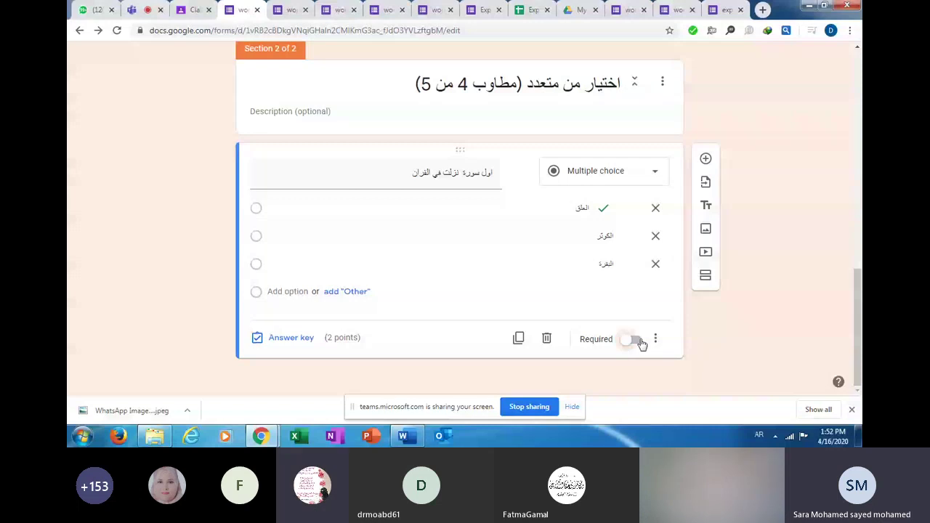
{"action": "left_click", "coordinate": [641, 343]}
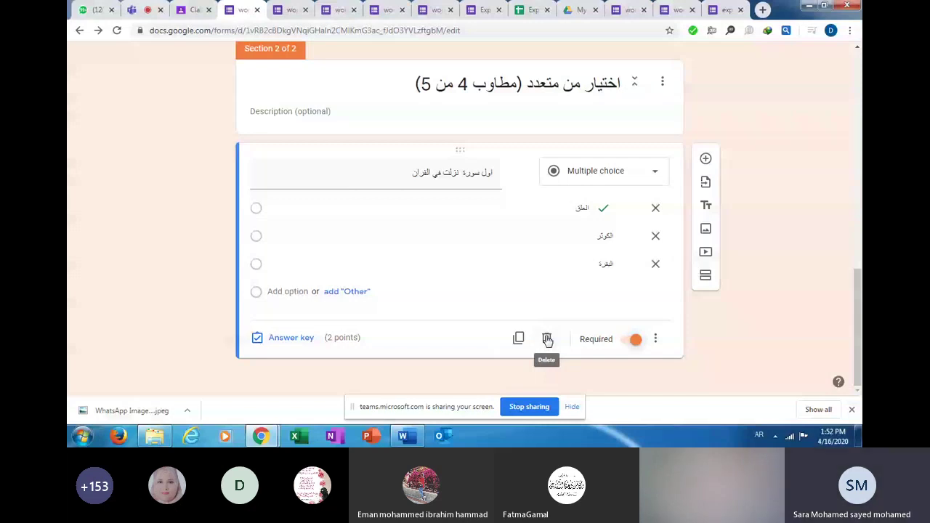
Turn on Shuffle option order for the surah question and add a new question below it.
{"action": "left_click", "coordinate": [656, 341]}
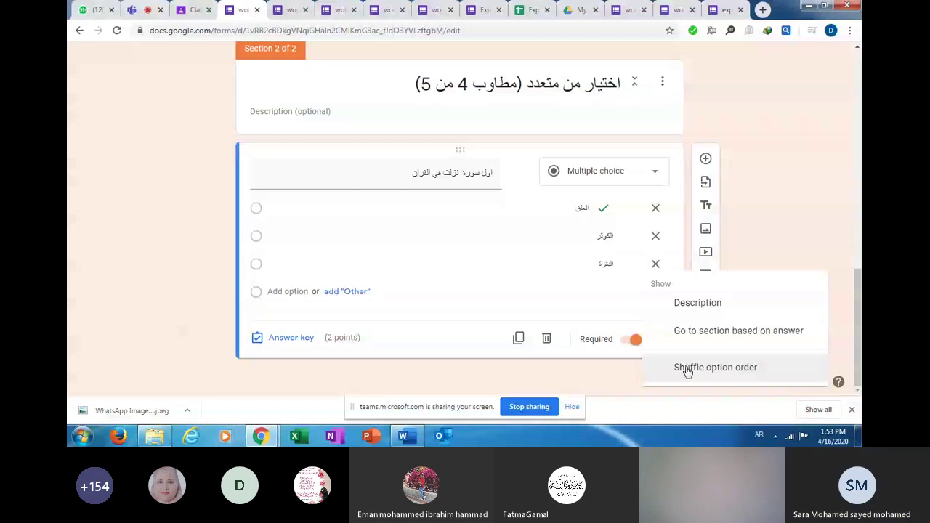
{"action": "left_click", "coordinate": [687, 368]}
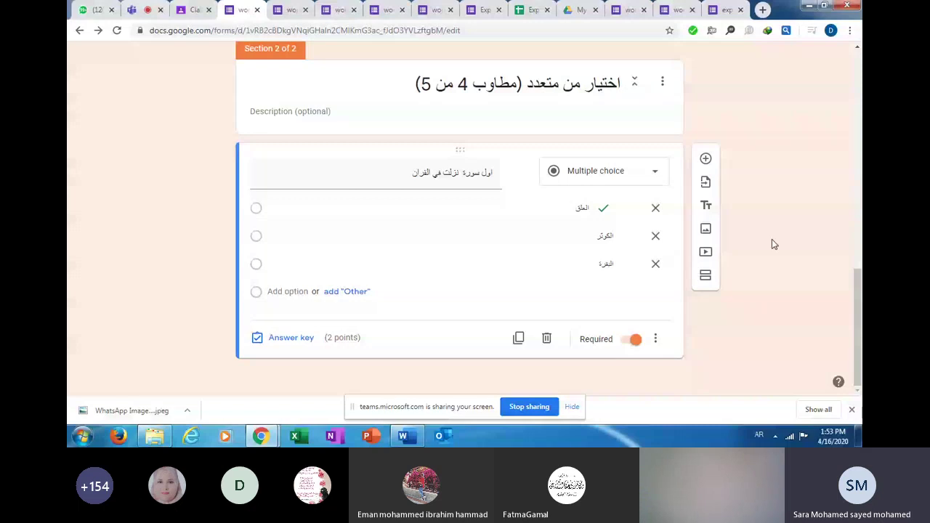
{"action": "left_click", "coordinate": [706, 158]}
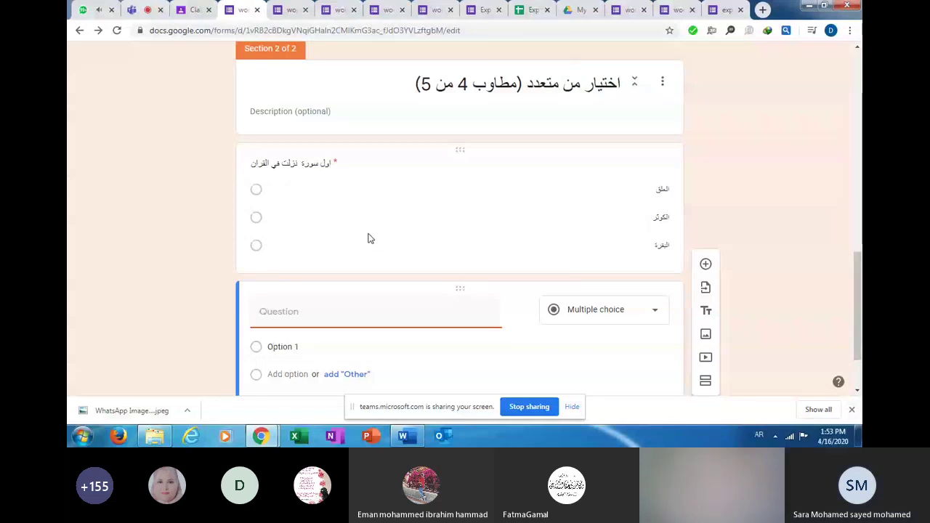
Review the form and add an untitled third section after the blank question.
{"action": "left_click", "coordinate": [857, 94]}
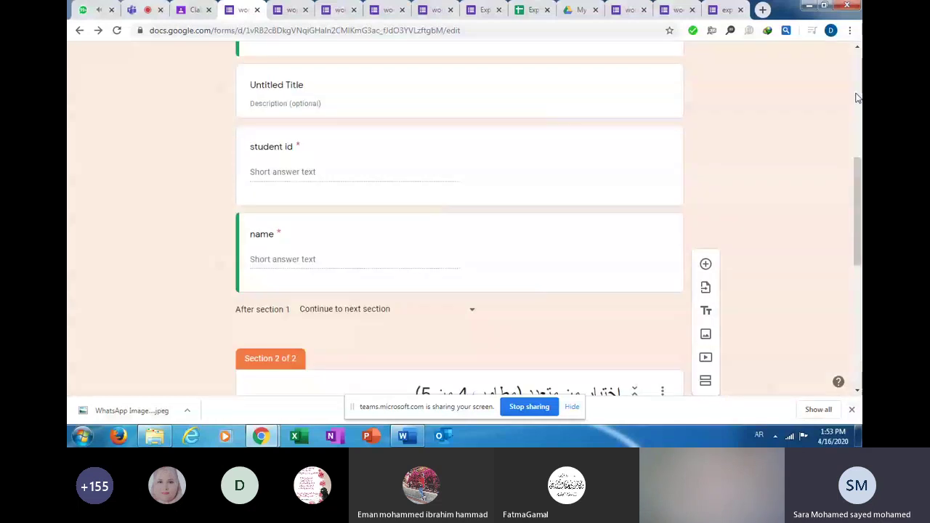
{"action": "scroll", "coordinate": [857, 96], "scroll_direction": "down", "scroll_amount": 4}
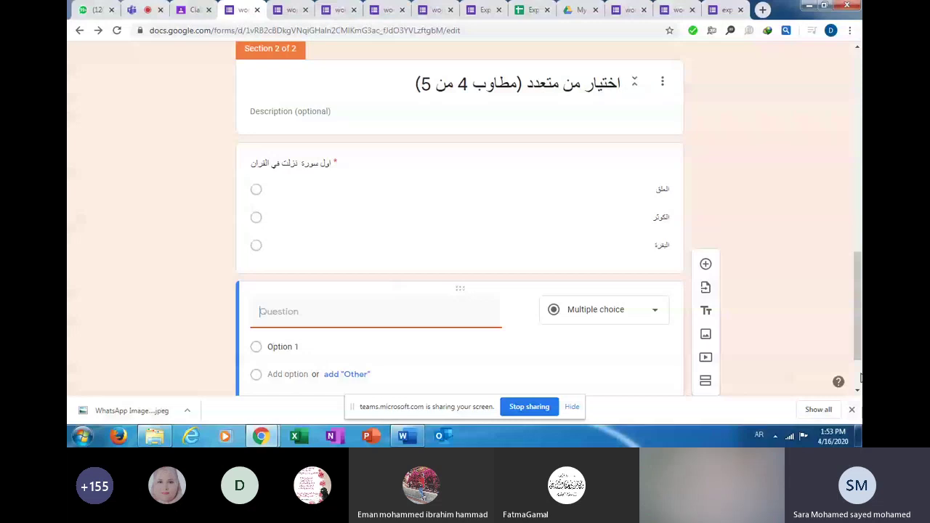
{"action": "scroll", "coordinate": [664, 270], "scroll_direction": "down", "scroll_amount": 1}
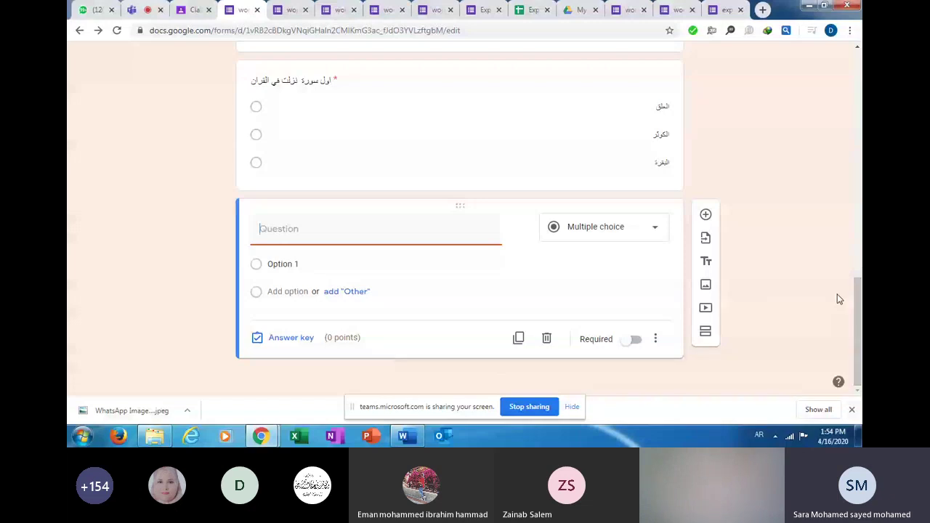
{"action": "left_click", "coordinate": [705, 331]}
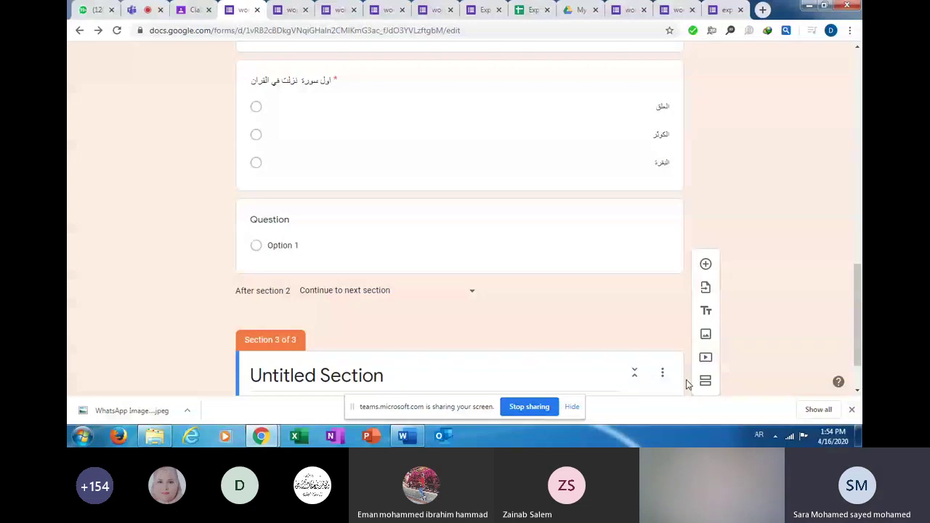
Title the third section 'صح و خطأ' and add a blank multiple-choice question to it.
{"action": "scroll", "coordinate": [685, 384], "scroll_direction": "down", "scroll_amount": 1}
{"action": "left_click", "coordinate": [573, 302]}
{"action": "type", "text": "صح"}
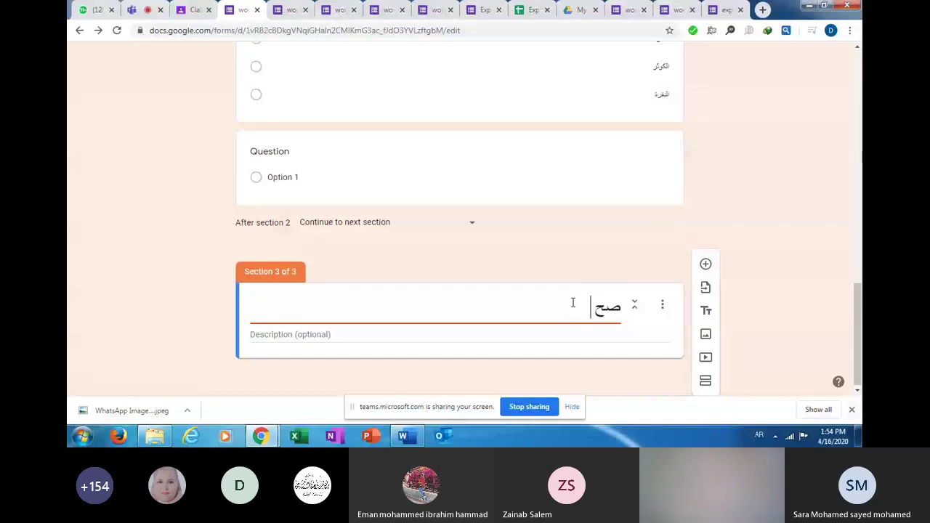
{"action": "type", "text": " و خط"}
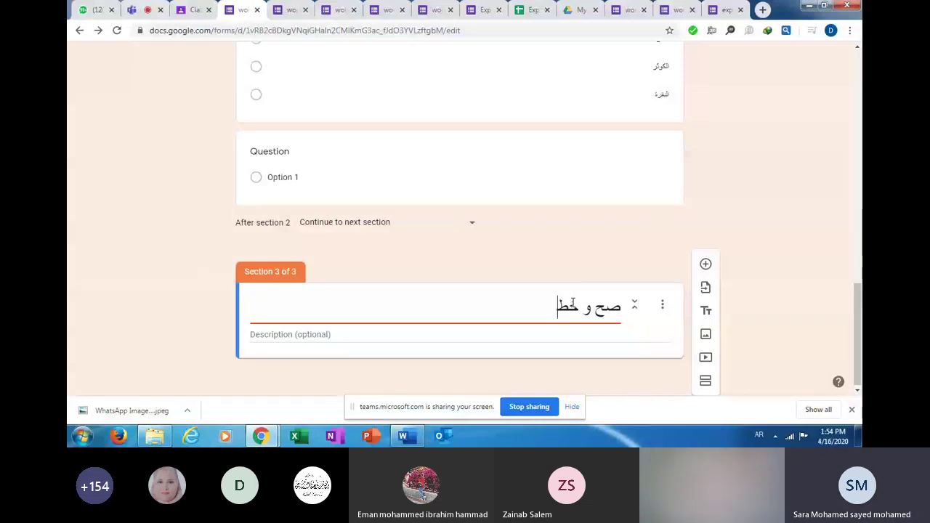
{"action": "type", "text": "أ"}
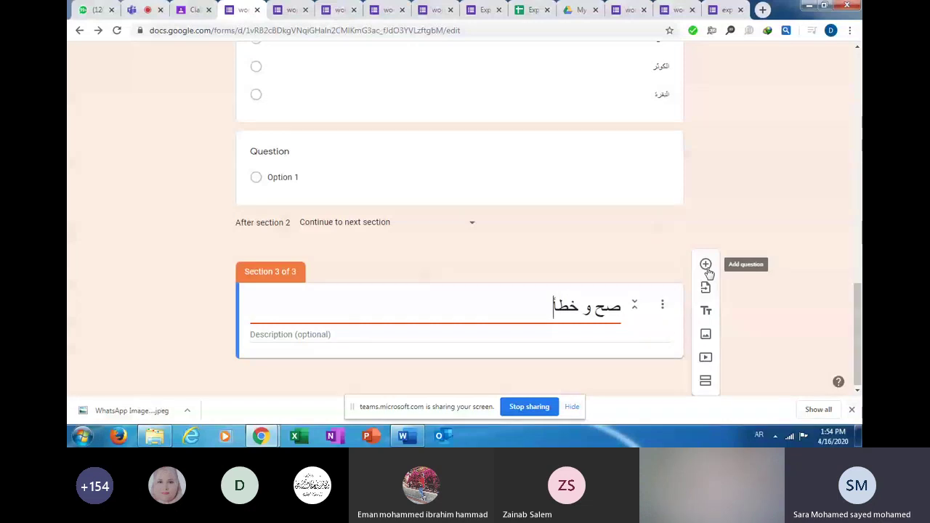
{"action": "left_click", "coordinate": [706, 265]}
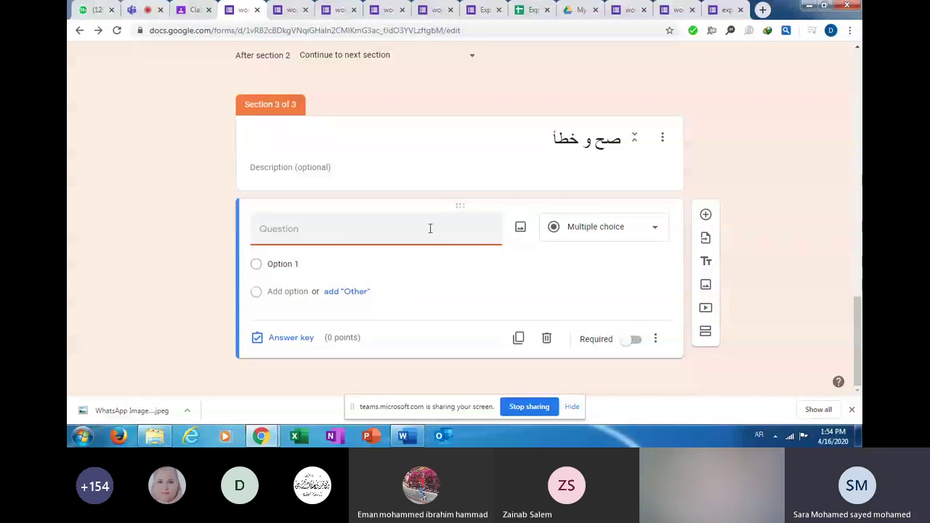
Make the question 'هل النوم من نواقض الوضوء؟' required, with answers نعم and لا.
{"action": "type", "text": "هل"}
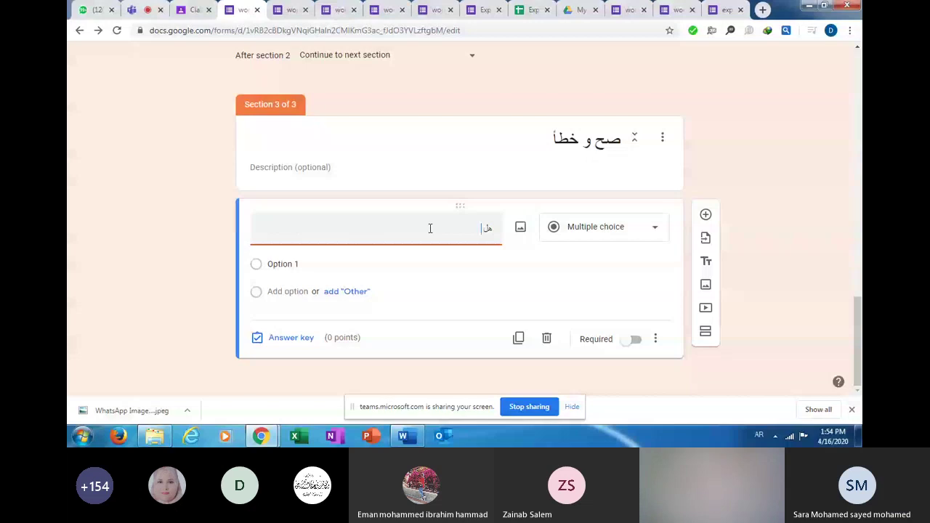
{"action": "type", "text": " النوم من نو"}
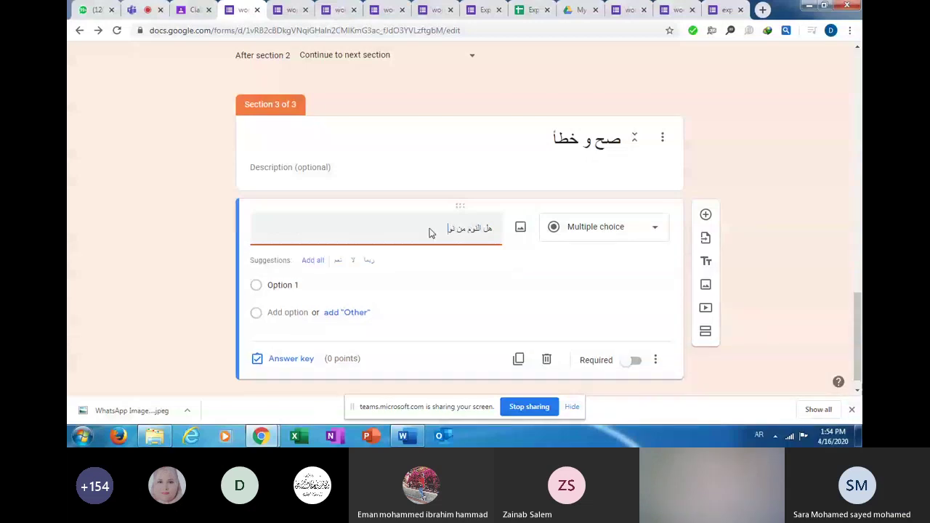
{"action": "type", "text": "اقض ا"}
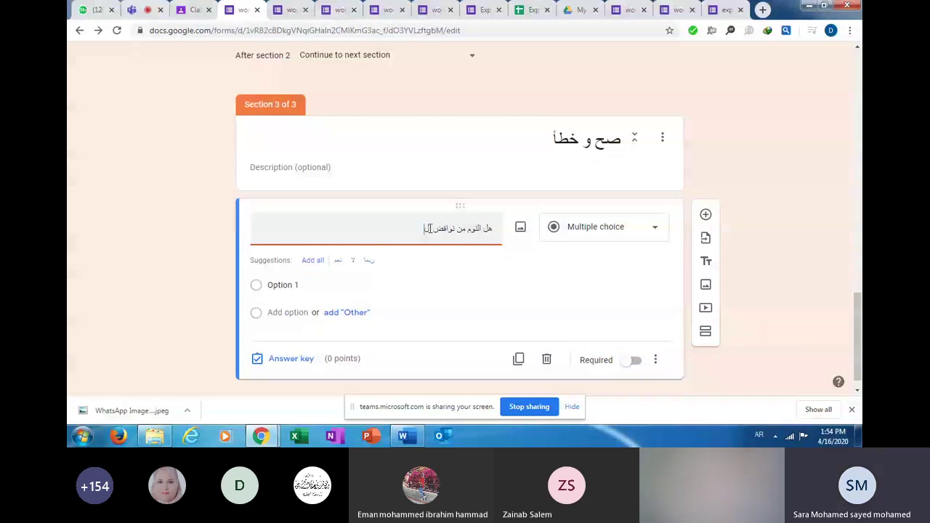
{"action": "type", "text": "لوضو"}
{"action": "type", "text": "ء؟"}
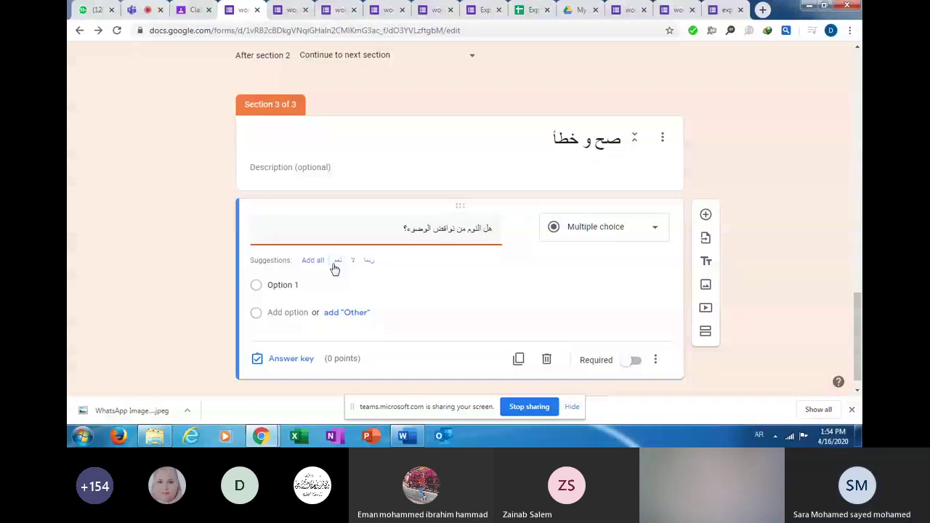
{"action": "left_click", "coordinate": [293, 285]}
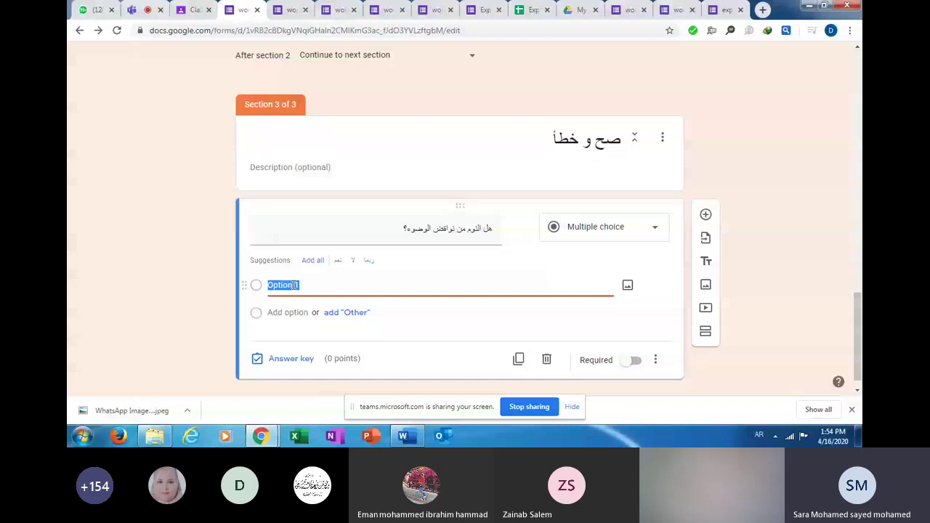
{"action": "type", "text": "نعم"}
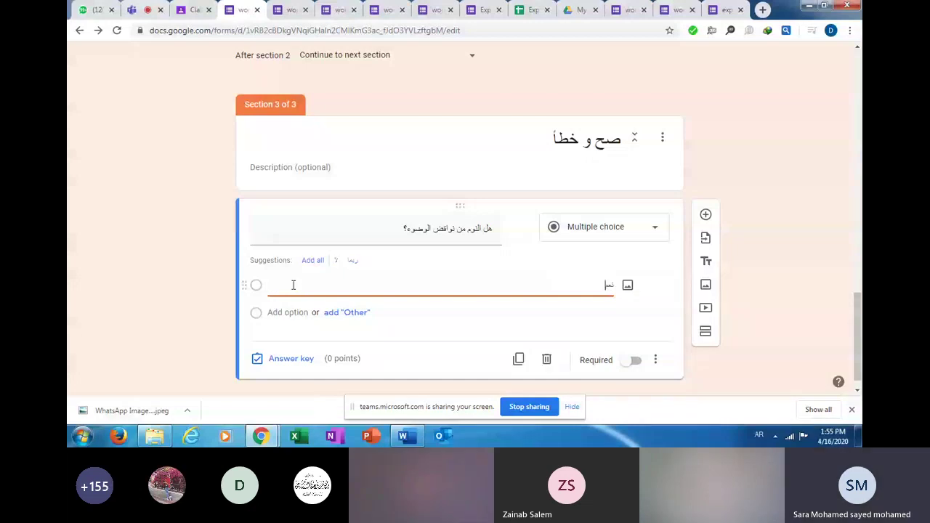
{"action": "key", "text": "Return"}
{"action": "type", "text": "لا"}
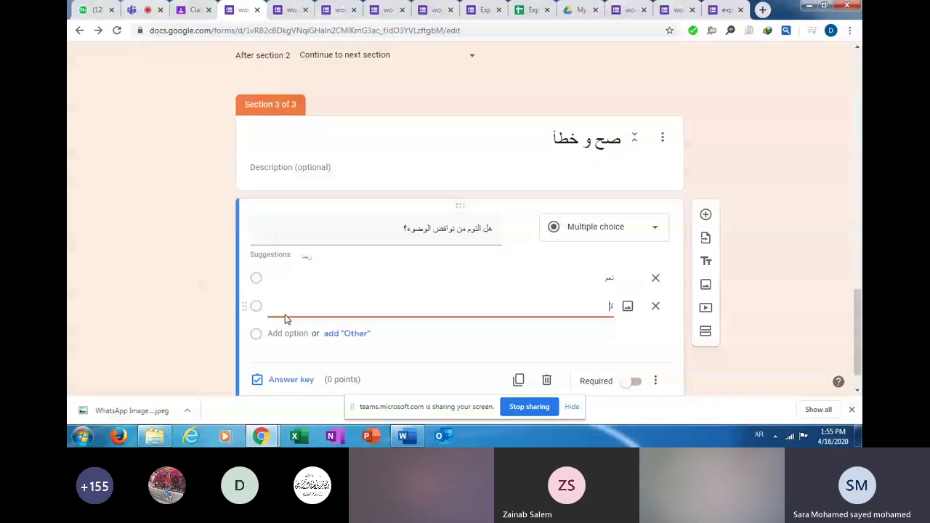
{"action": "scroll", "coordinate": [285, 318], "scroll_direction": "down", "scroll_amount": 1}
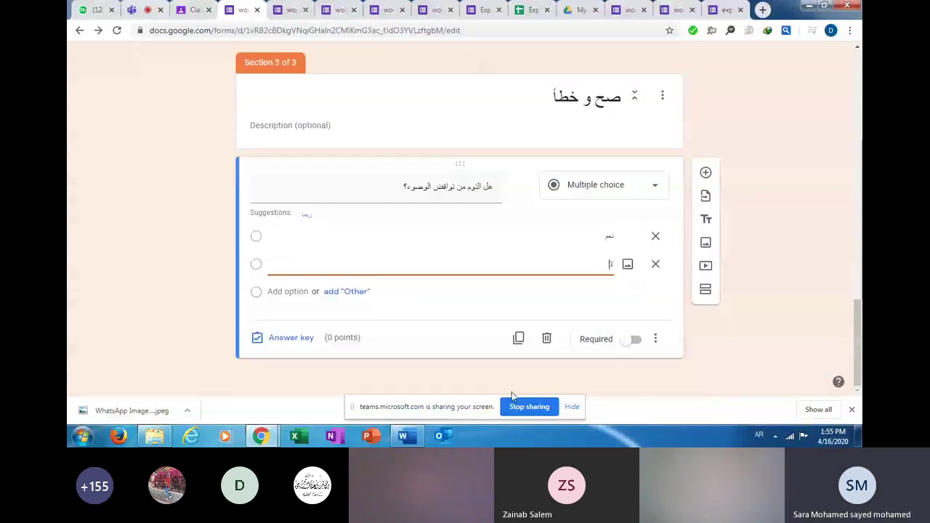
{"action": "left_click", "coordinate": [636, 339]}
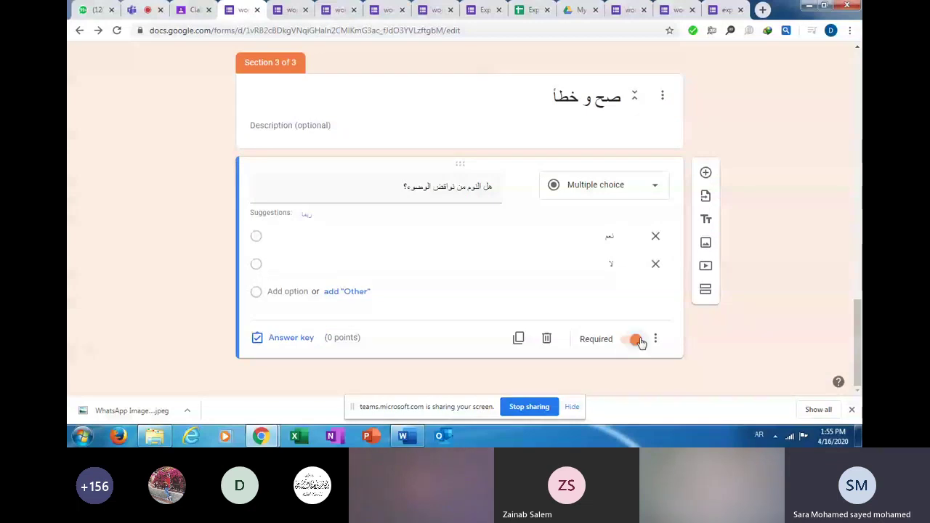
In the answer key, award 1 point and mark نعم as the correct answer.
{"action": "left_click", "coordinate": [290, 337]}
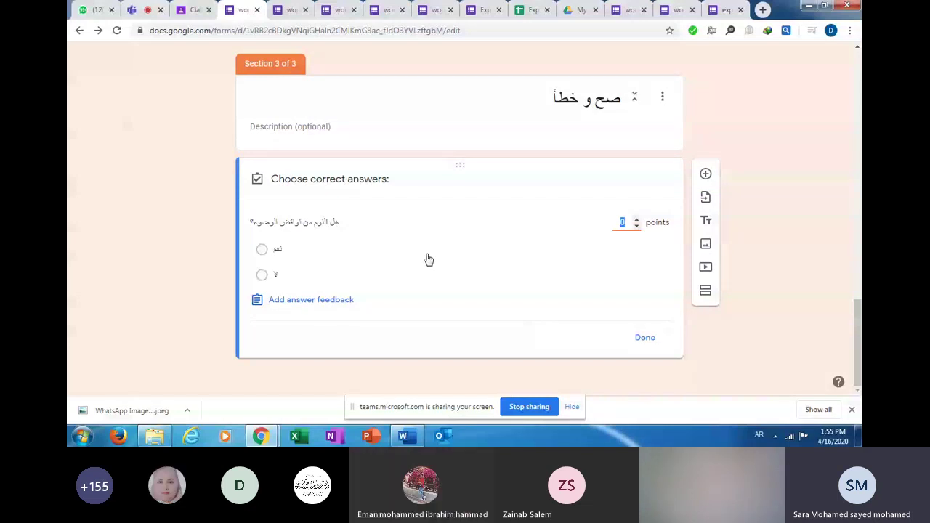
{"action": "type", "text": "1"}
{"action": "left_click", "coordinate": [263, 251]}
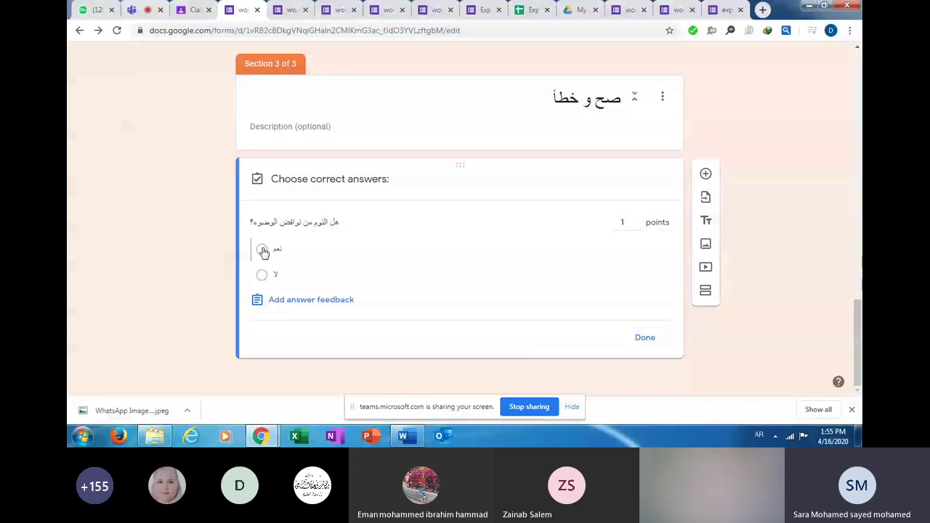
{"action": "left_click", "coordinate": [652, 339]}
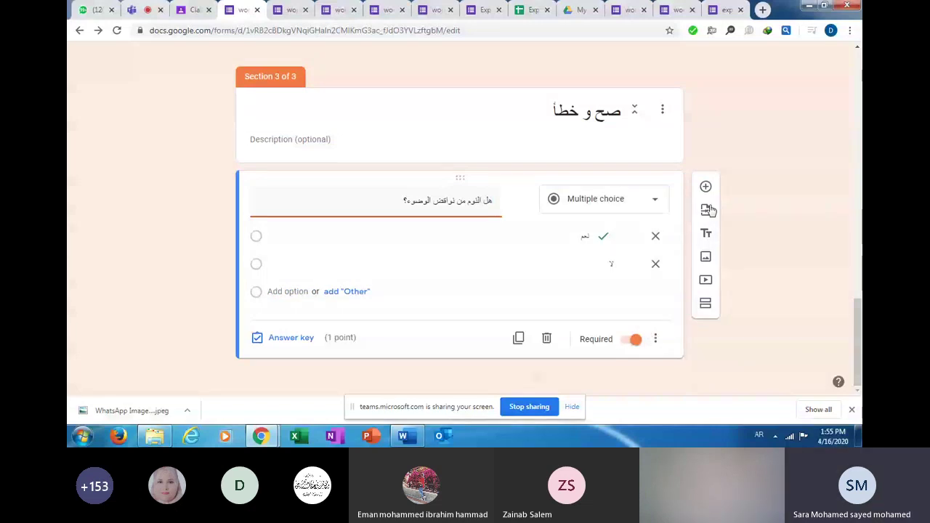
Insert a new blank question below the sleep question and open its question-type list.
{"action": "left_click", "coordinate": [706, 187]}
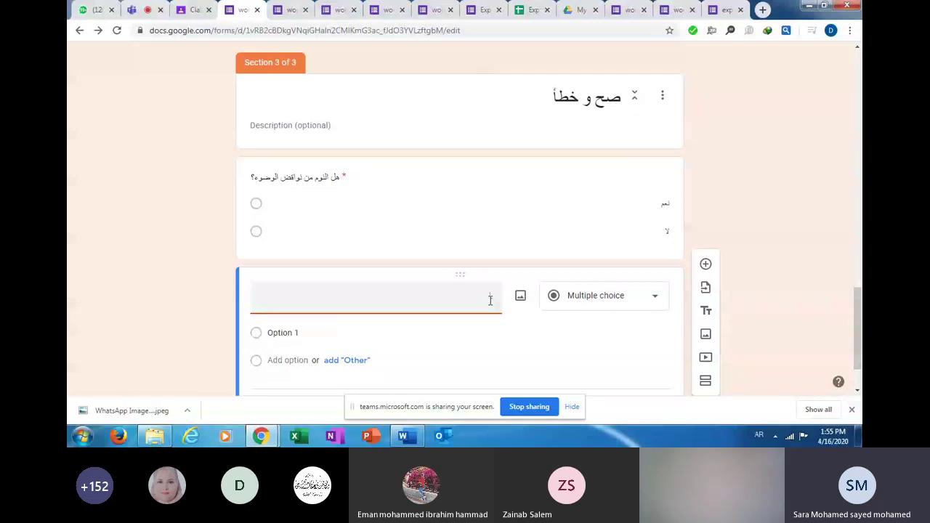
{"action": "key", "text": "BackSpace"}
{"action": "left_click", "coordinate": [656, 299]}
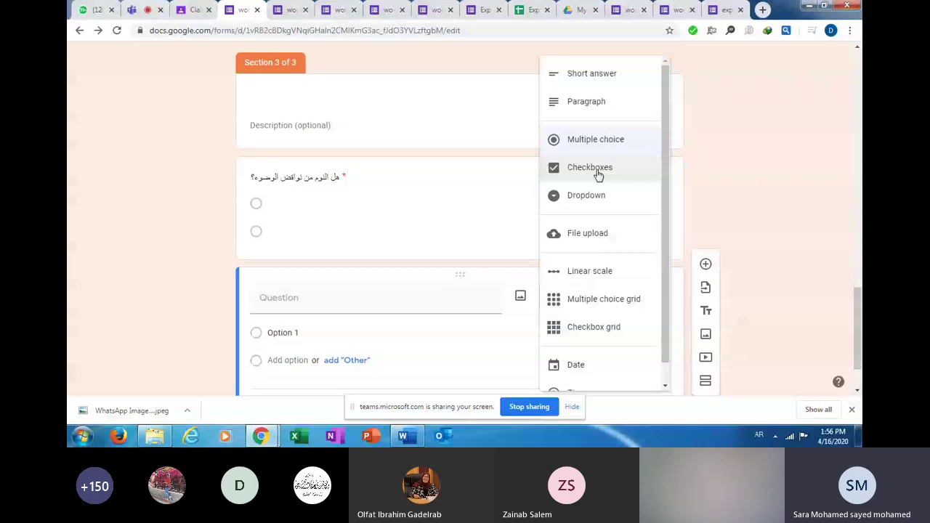
Make the new question a Checkboxes question titled 'من اركان الصلاة'.
{"action": "left_click", "coordinate": [588, 172]}
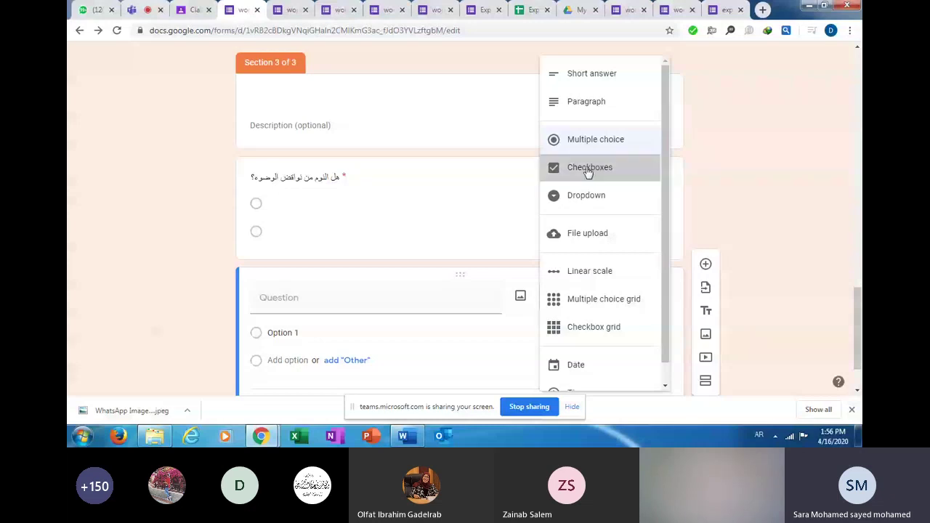
{"action": "left_click", "coordinate": [588, 171]}
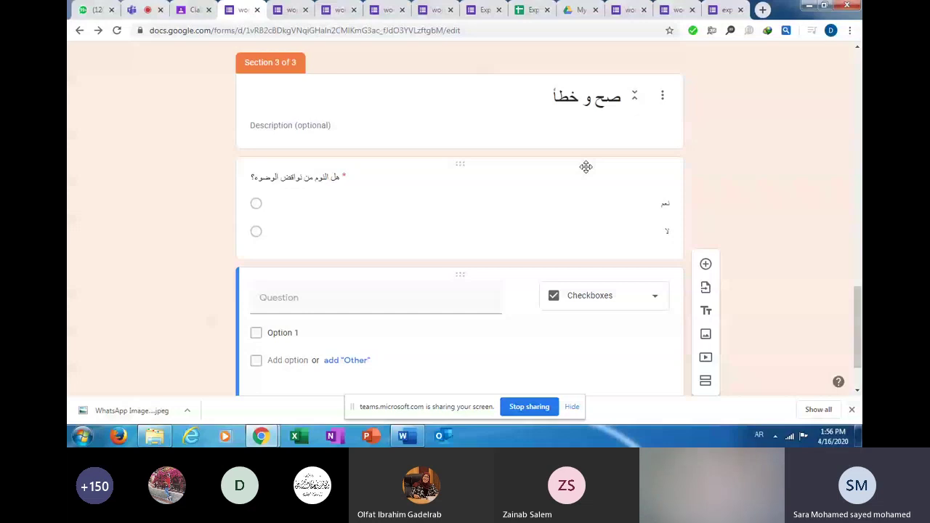
{"action": "left_click", "coordinate": [473, 297]}
{"action": "type", "text": "من"}
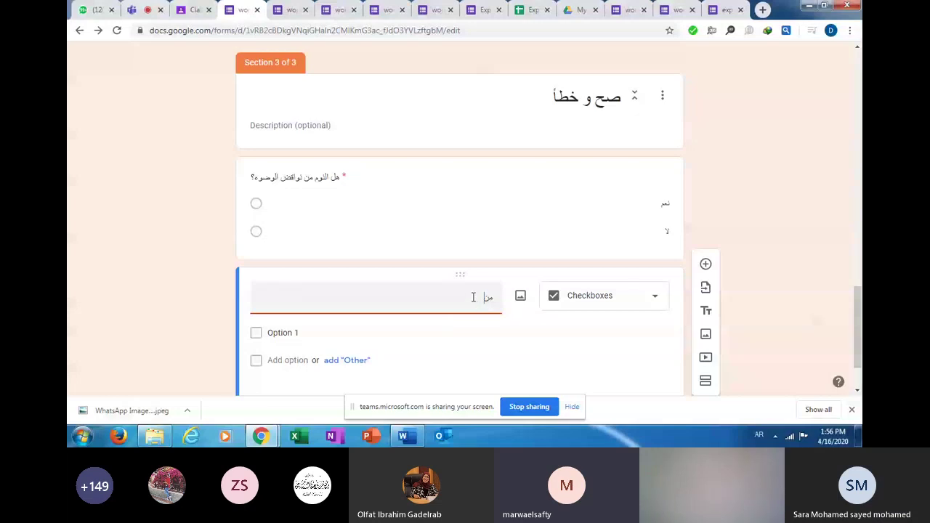
{"action": "type", "text": "اركان"}
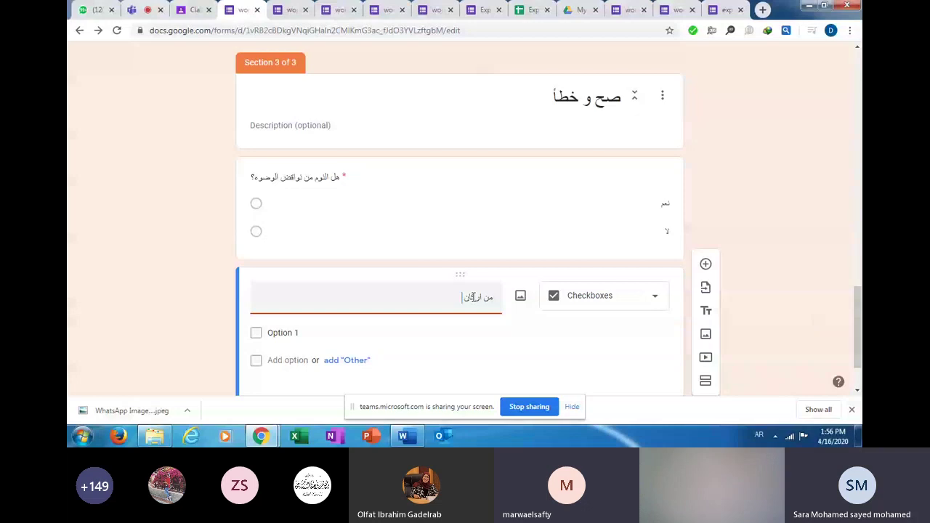
{"action": "type", "text": " الصلا"}
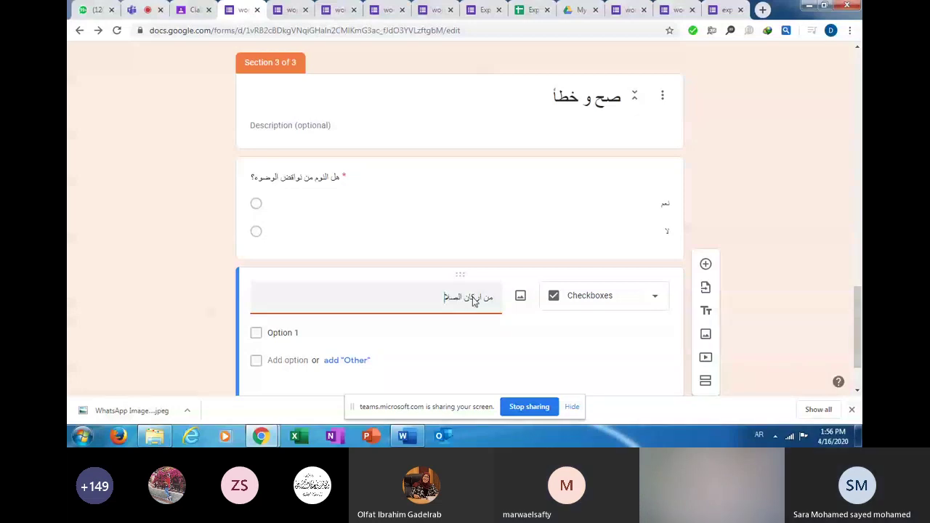
{"action": "type", "text": "ة"}
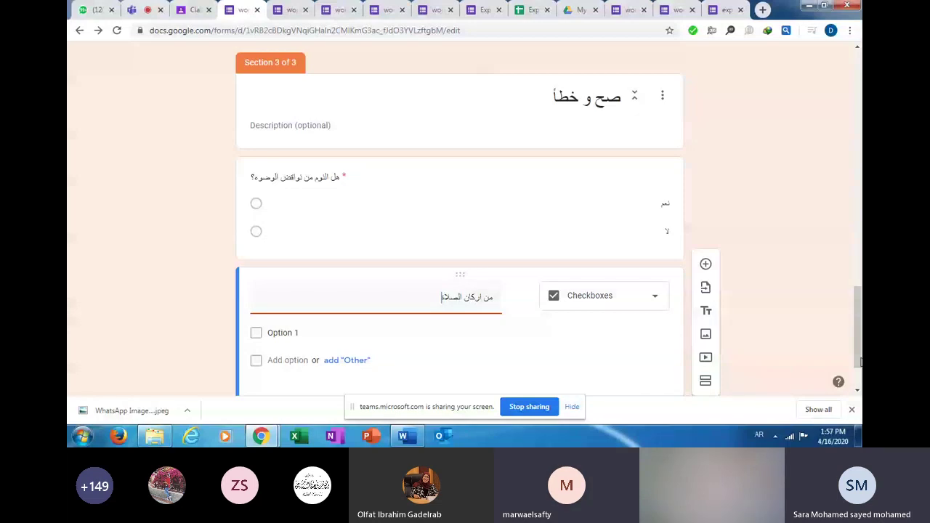
Open and close the question's ⋮ menu without changes, then return to the Teams meeting.
{"action": "scroll", "coordinate": [656, 338], "scroll_direction": "down", "scroll_amount": 1}
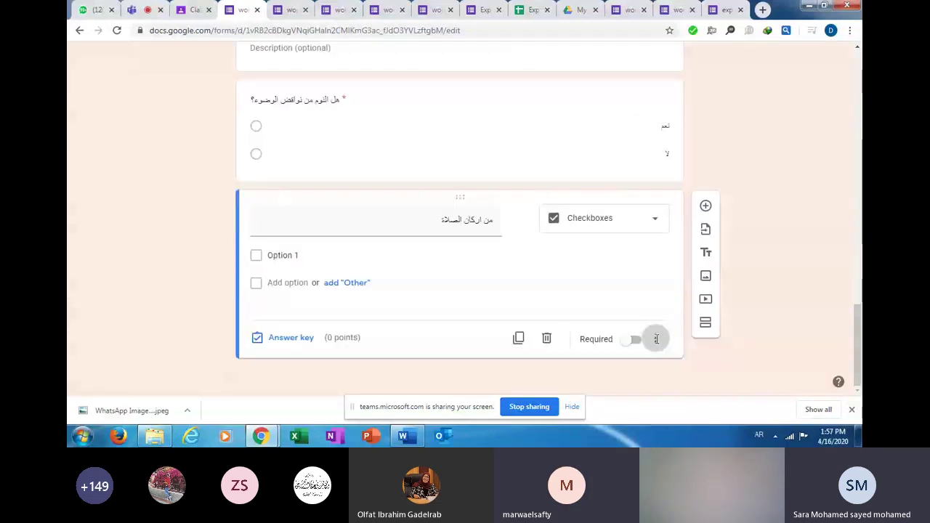
{"action": "left_click", "coordinate": [656, 339]}
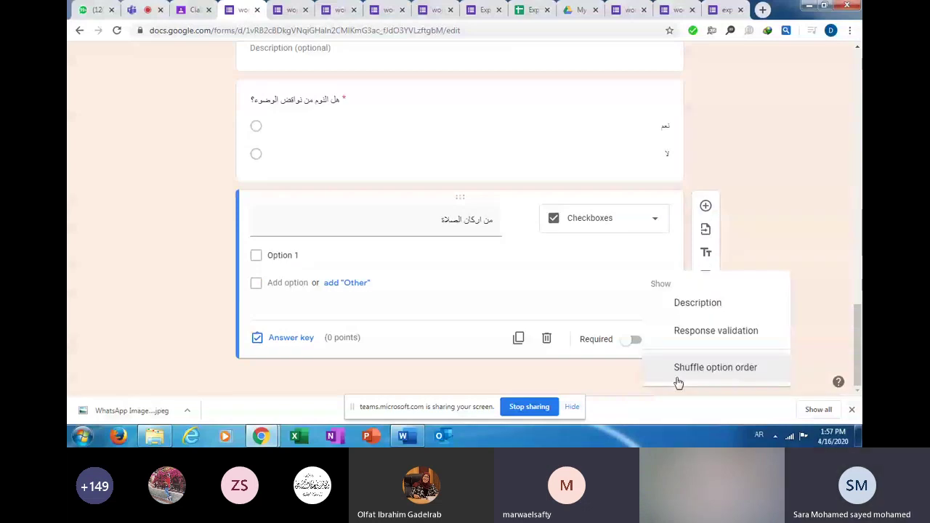
{"action": "left_click", "coordinate": [788, 369]}
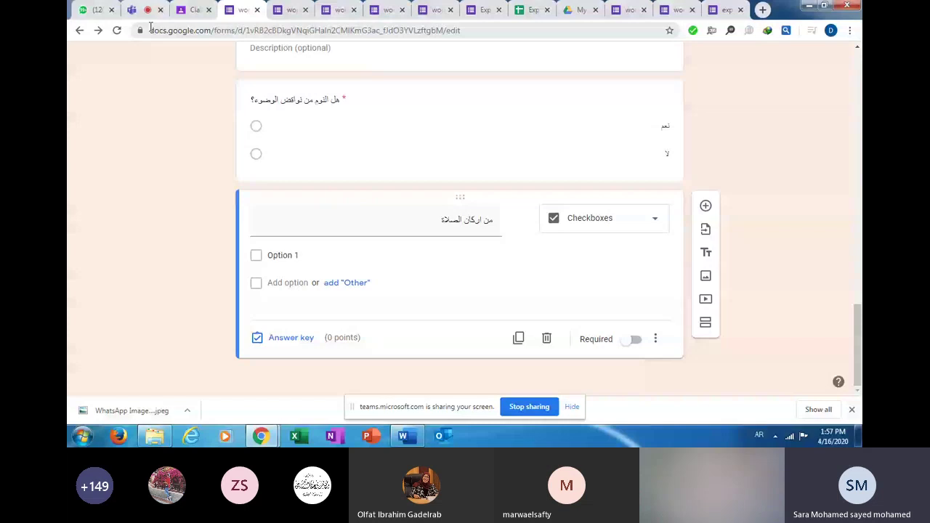
{"action": "left_click", "coordinate": [149, 9]}
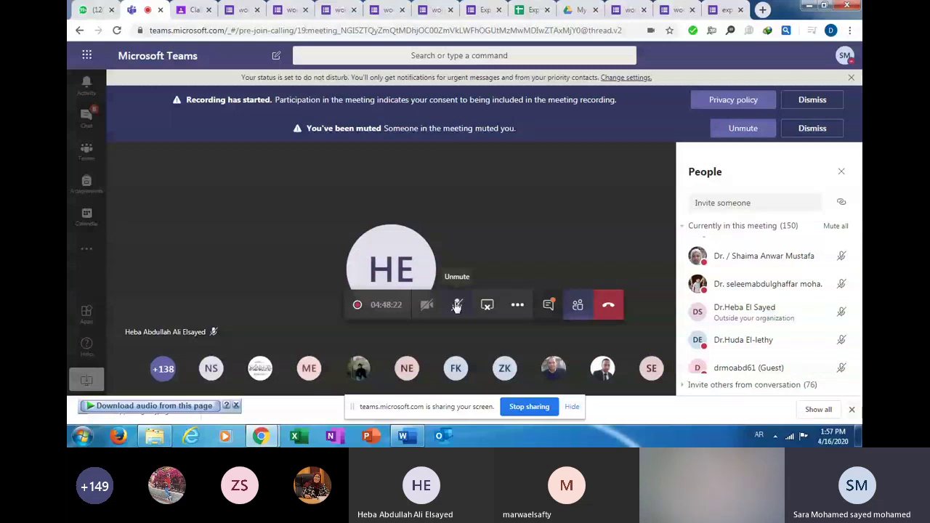
Unmute the microphone in Teams, then return to the form editor's Section 3.
{"action": "left_click", "coordinate": [456, 306]}
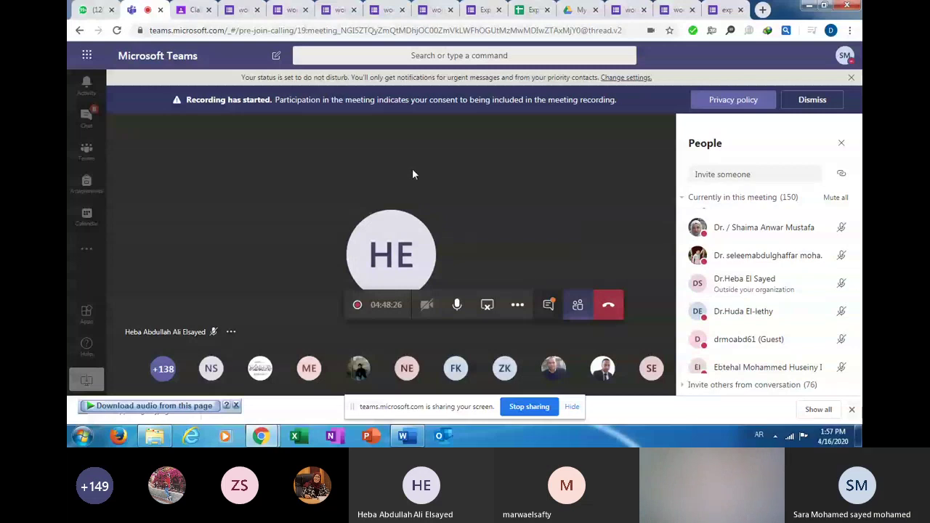
{"action": "left_click", "coordinate": [194, 10]}
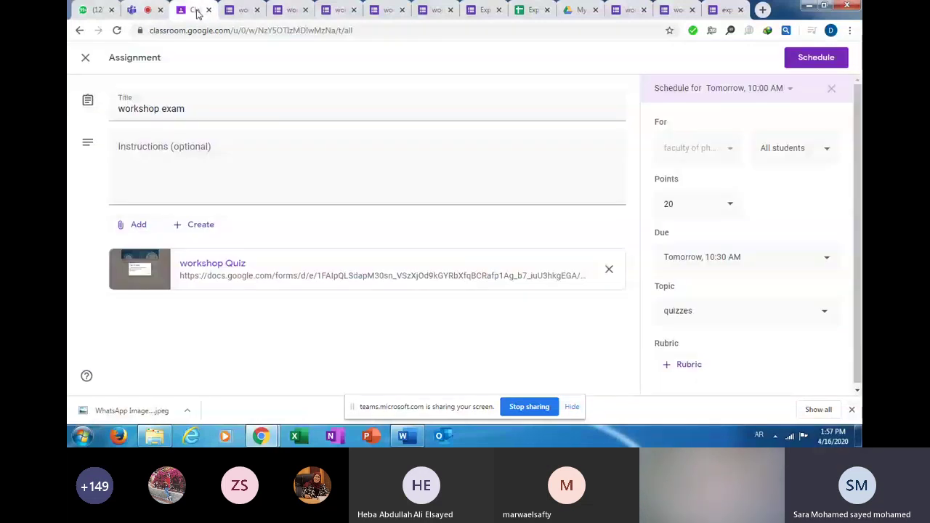
{"action": "left_click", "coordinate": [283, 11]}
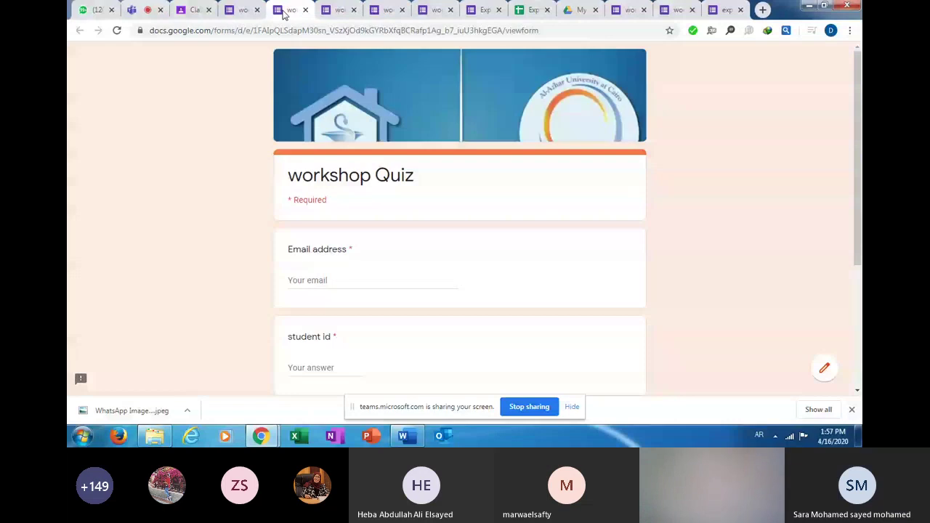
{"action": "left_click", "coordinate": [333, 10]}
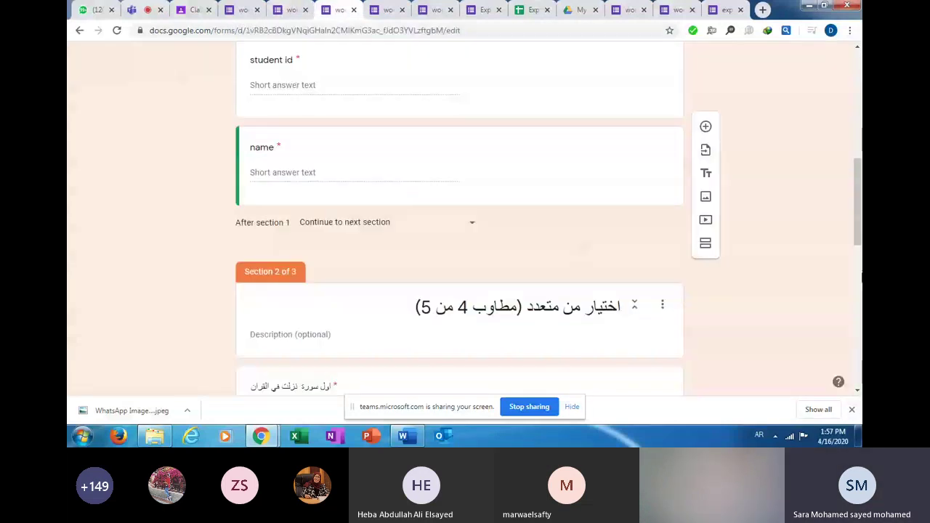
{"action": "scroll", "coordinate": [609, 332], "scroll_direction": "down", "scroll_amount": 8}
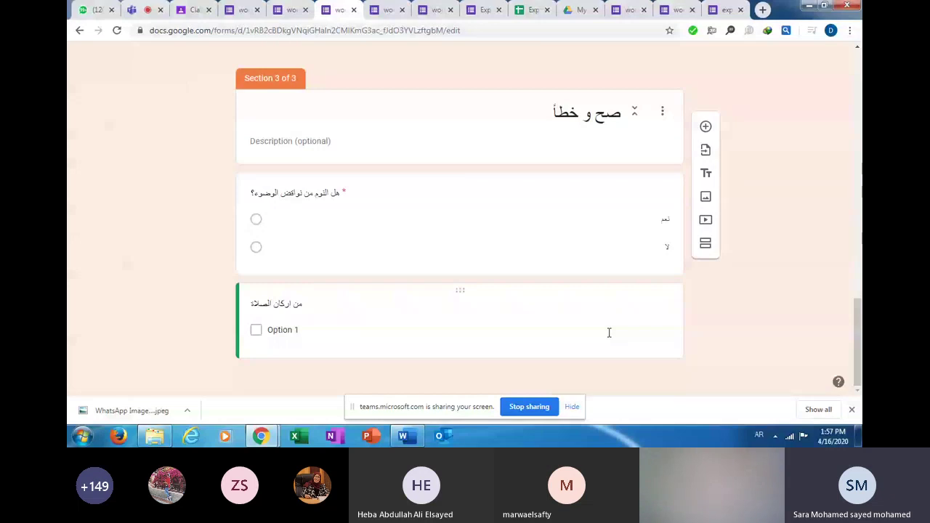
Enter the checkbox options الطهارة, تكبيرة الاحرام, التشهد الاوسط and التشهد الاخير.
{"action": "left_click", "coordinate": [216, 319]}
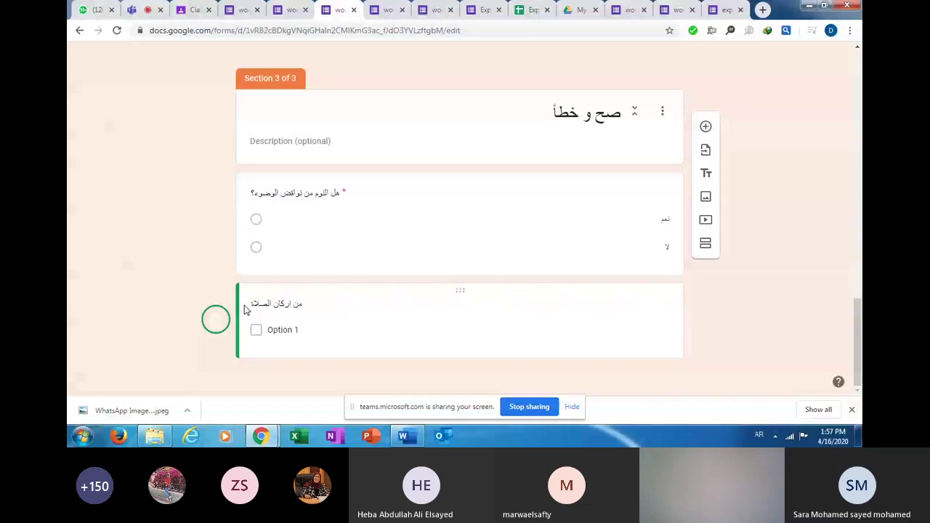
{"action": "left_click", "coordinate": [573, 342]}
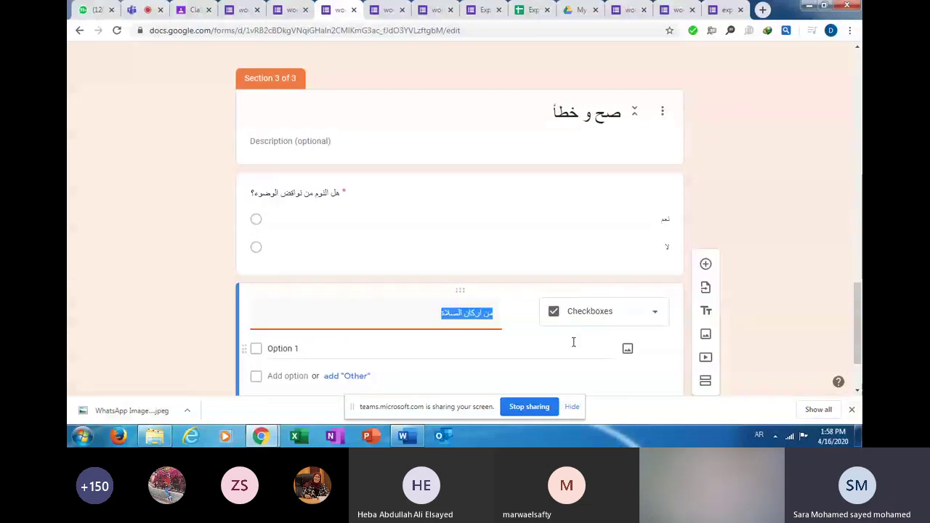
{"action": "left_click", "coordinate": [562, 347]}
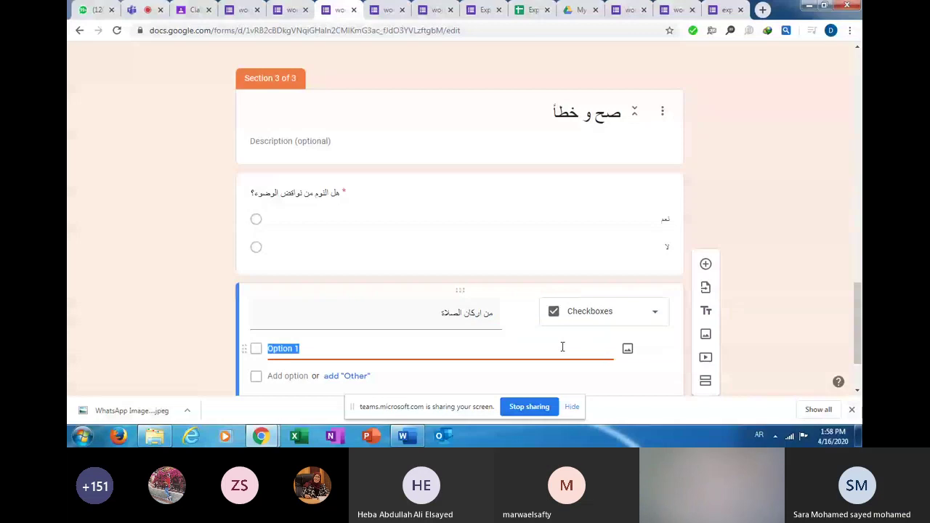
{"action": "type", "text": "ال"}
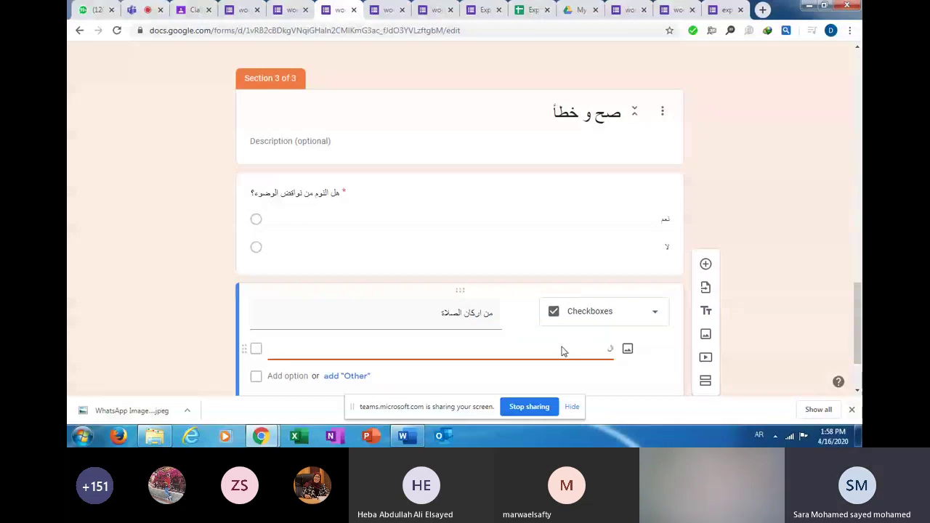
{"action": "type", "text": "طهارة"}
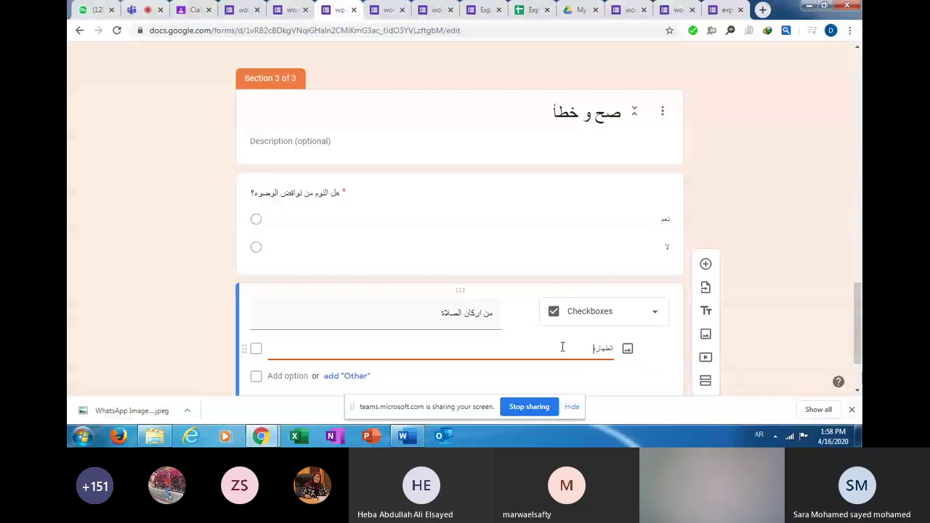
{"action": "key", "text": "Return"}
{"action": "type", "text": "تك"}
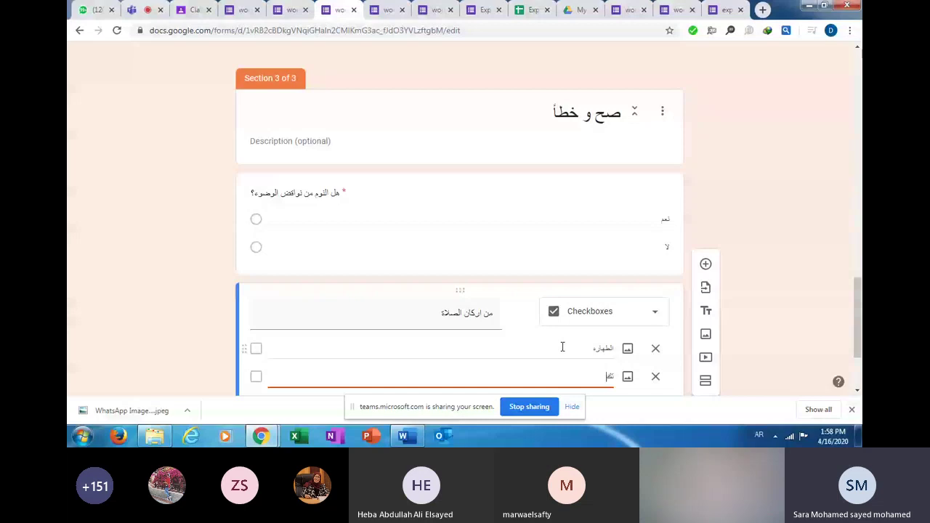
{"action": "type", "text": "بيرة"}
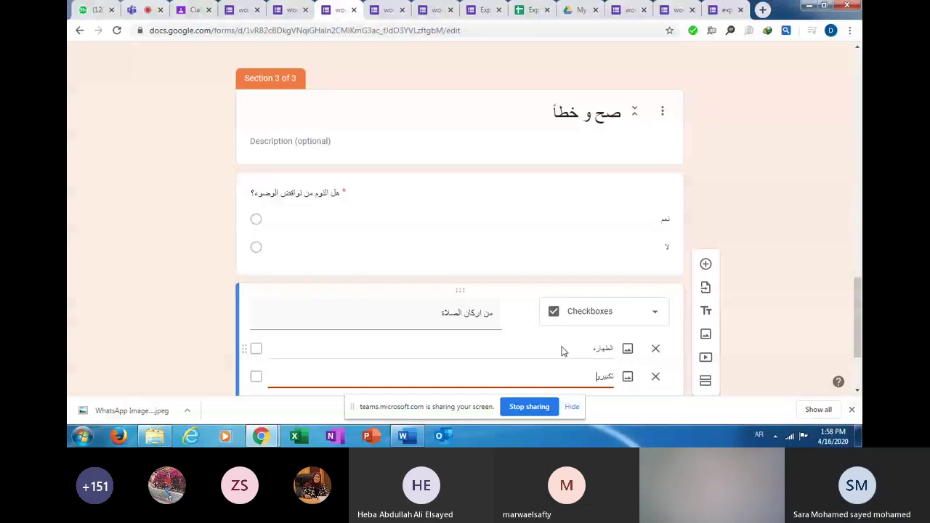
{"action": "type", "text": " الا"}
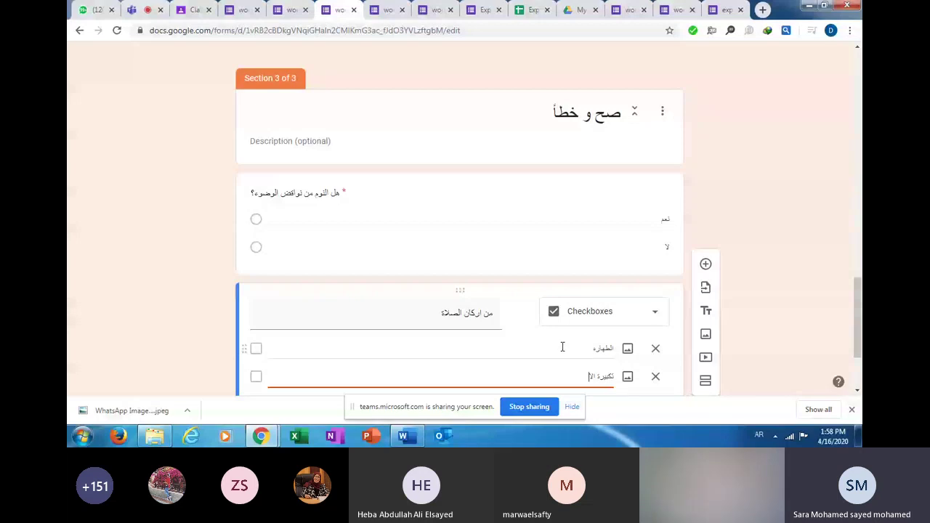
{"action": "type", "text": "حرام"}
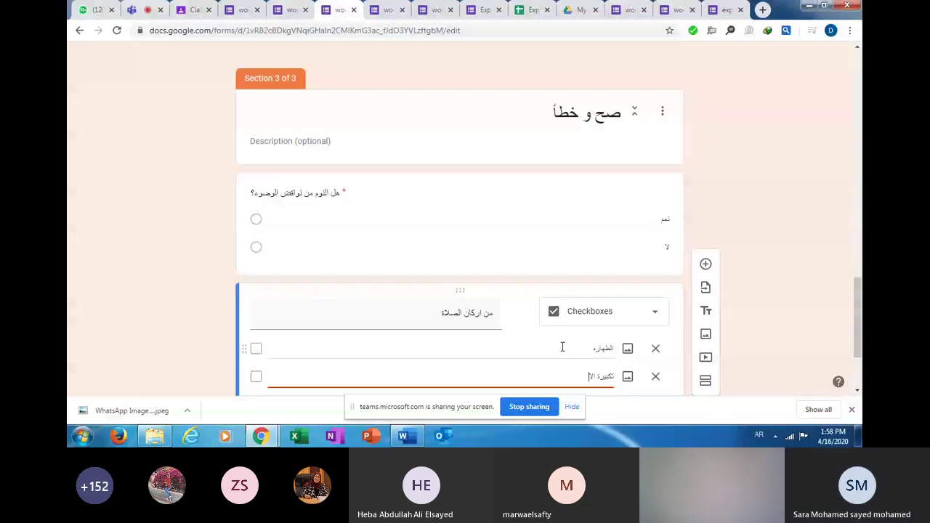
{"action": "key", "text": "Return"}
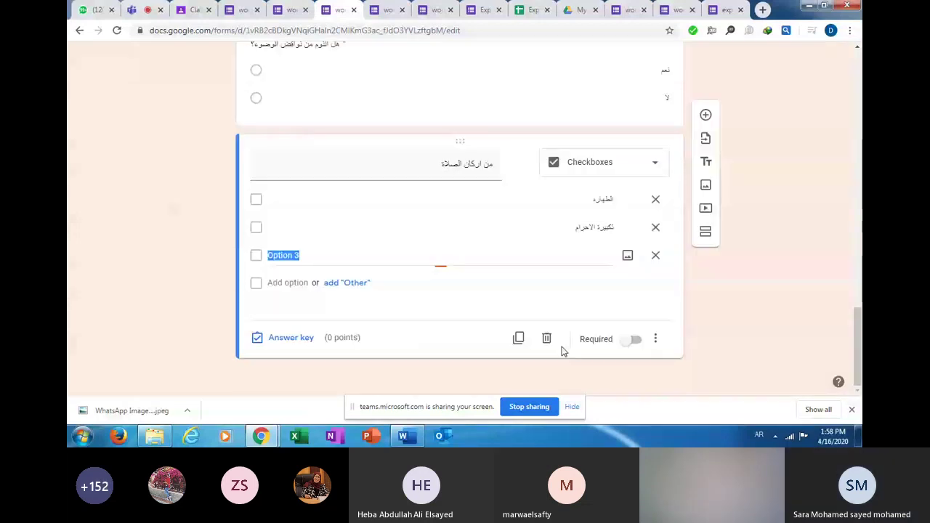
{"action": "type", "text": "التش"}
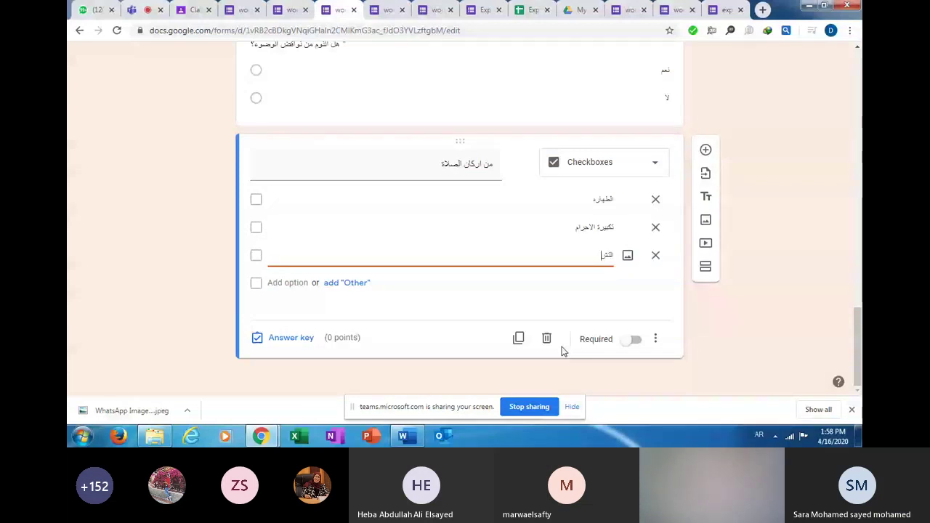
{"action": "type", "text": "هد ا"}
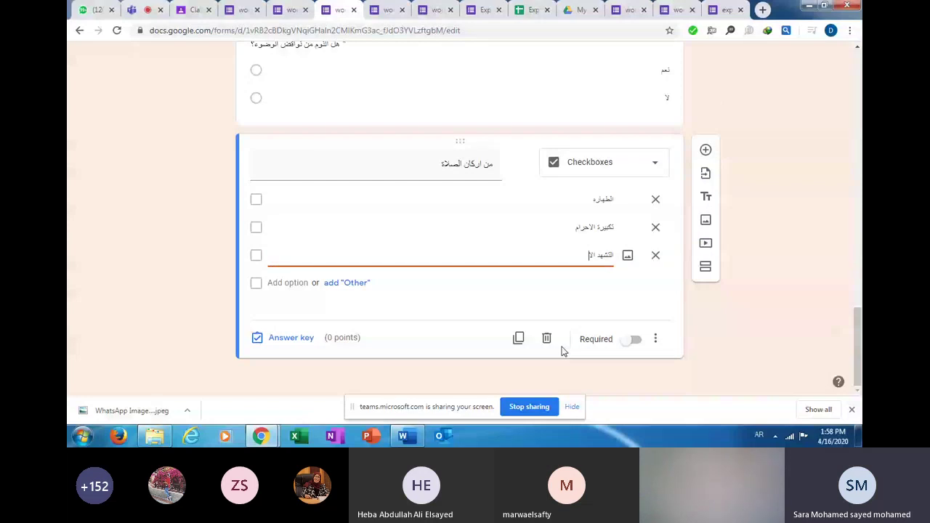
{"action": "type", "text": "لاوسط"}
{"action": "key", "text": "Return"}
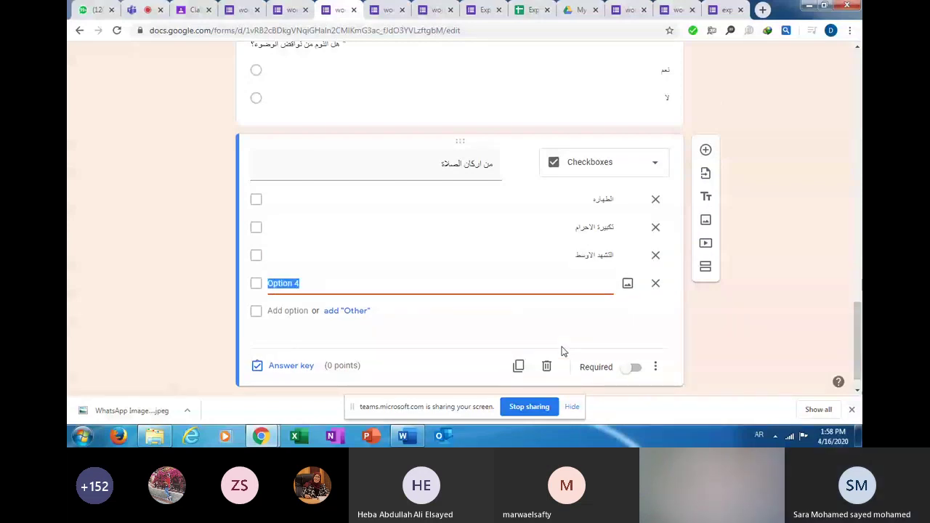
{"action": "type", "text": "الت"}
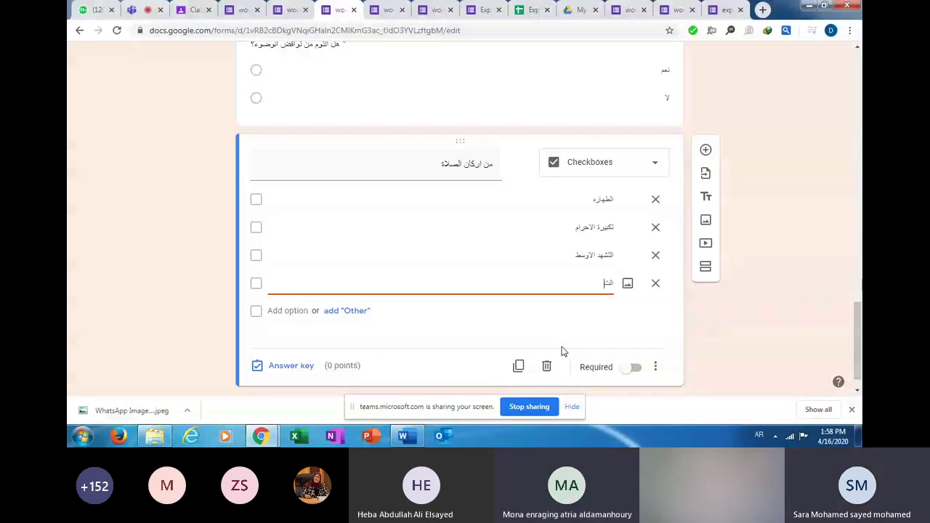
{"action": "type", "text": "شهد الاخ"}
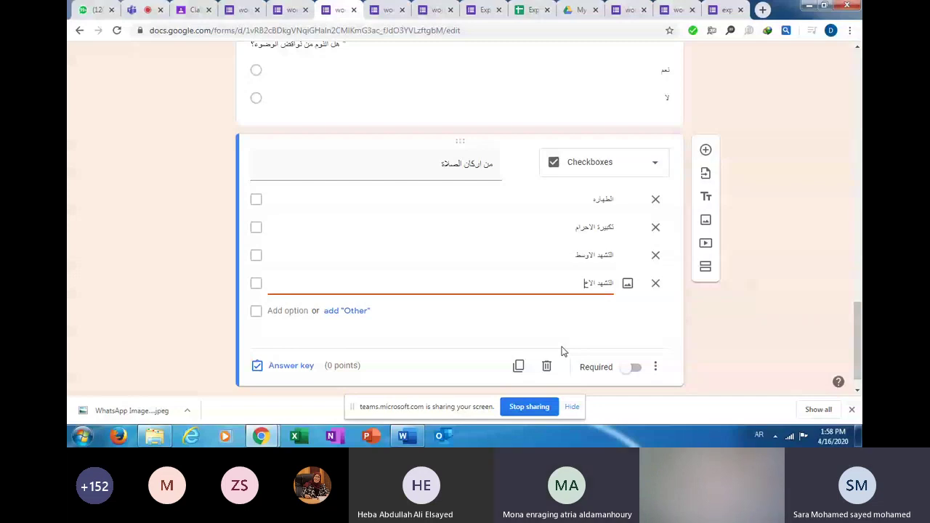
{"action": "type", "text": "ير"}
In the answer key, mark تكبيرة الاحرام and التشهد الاخير as the correct answers.
{"action": "left_click", "coordinate": [294, 366]}
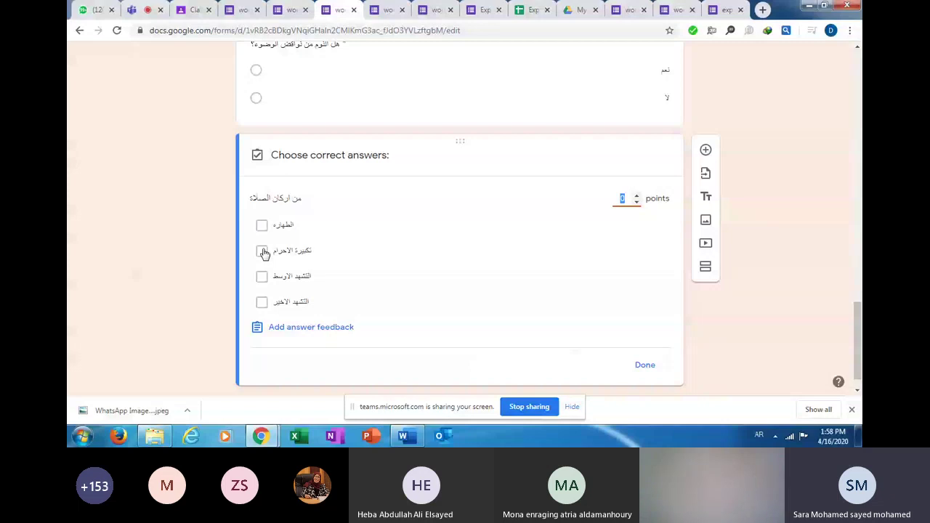
{"action": "left_click", "coordinate": [262, 251]}
{"action": "left_click", "coordinate": [261, 302]}
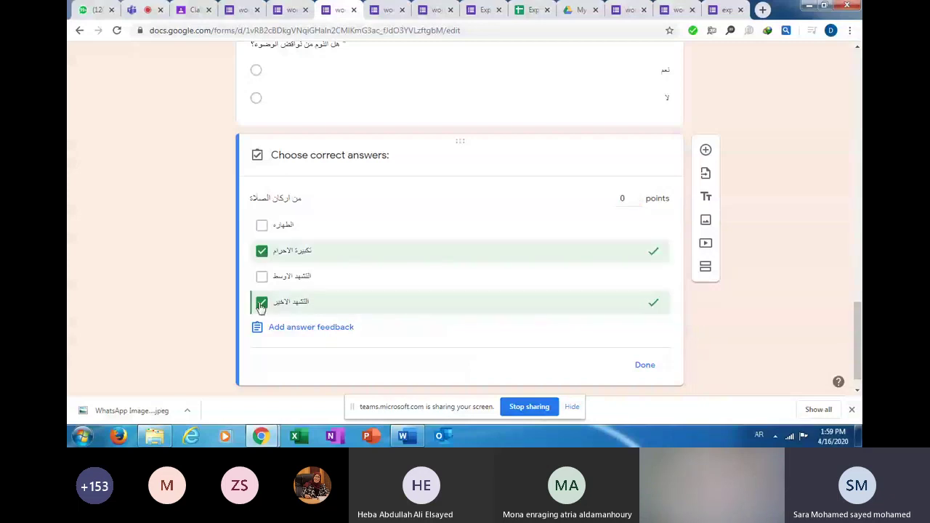
Make the question worth 2 points, close the answer key, and turn on Required.
{"action": "left_click", "coordinate": [636, 197]}
{"action": "left_click", "coordinate": [635, 196]}
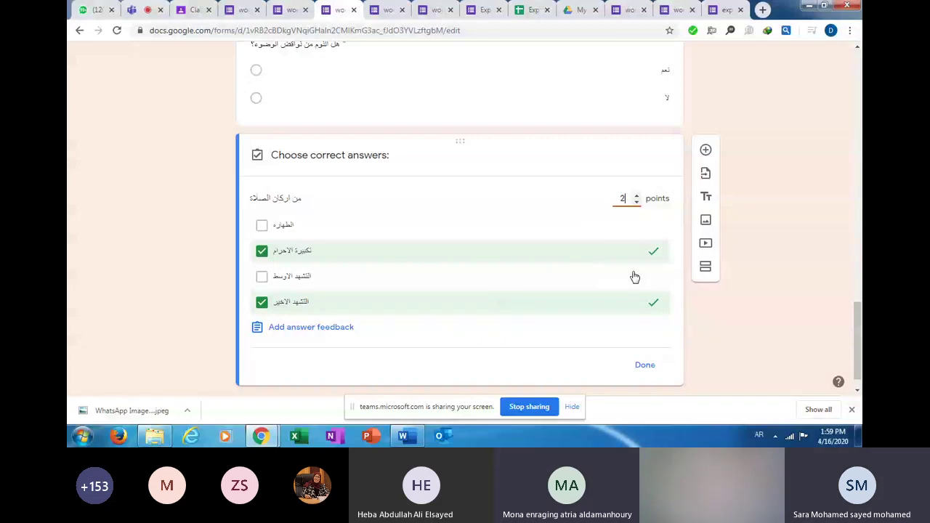
{"action": "left_click", "coordinate": [654, 368]}
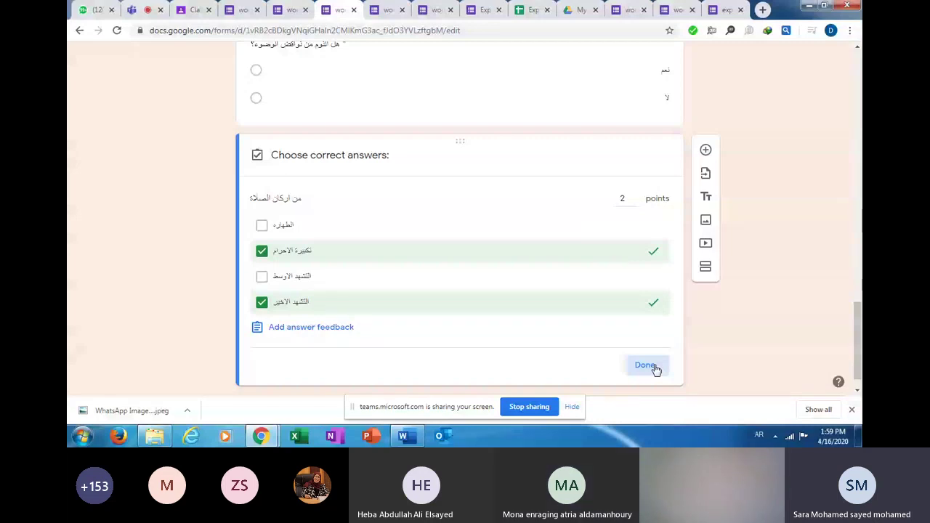
{"action": "left_click", "coordinate": [653, 367]}
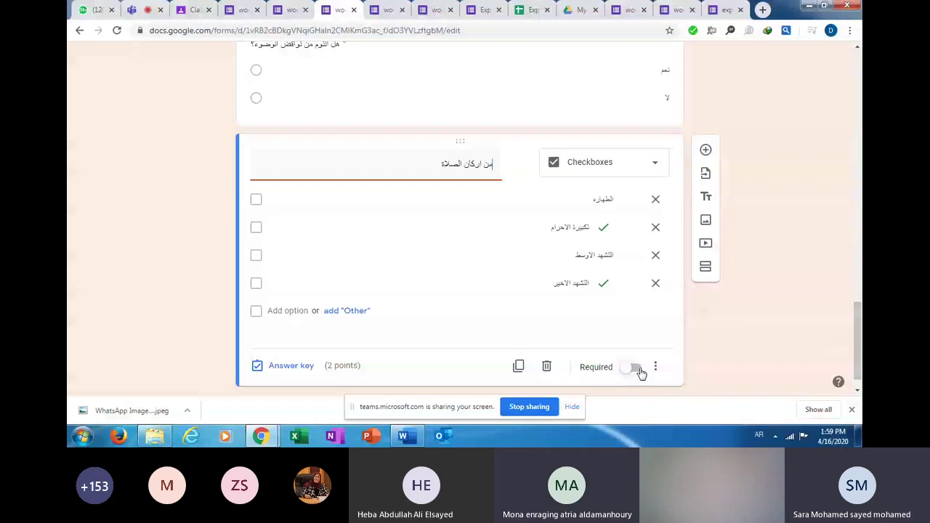
{"action": "left_click", "coordinate": [638, 369]}
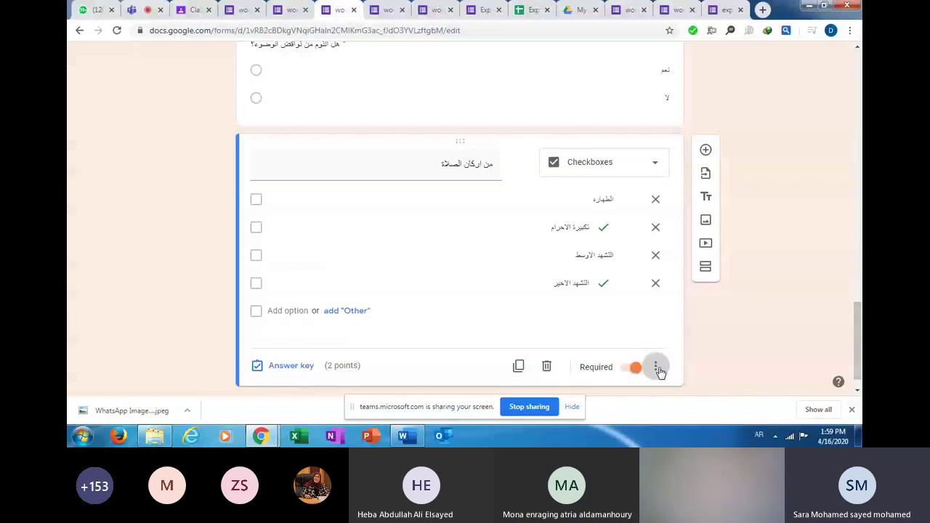
Add a new Multiple choice grid question titled وصل.
{"action": "left_click", "coordinate": [703, 150]}
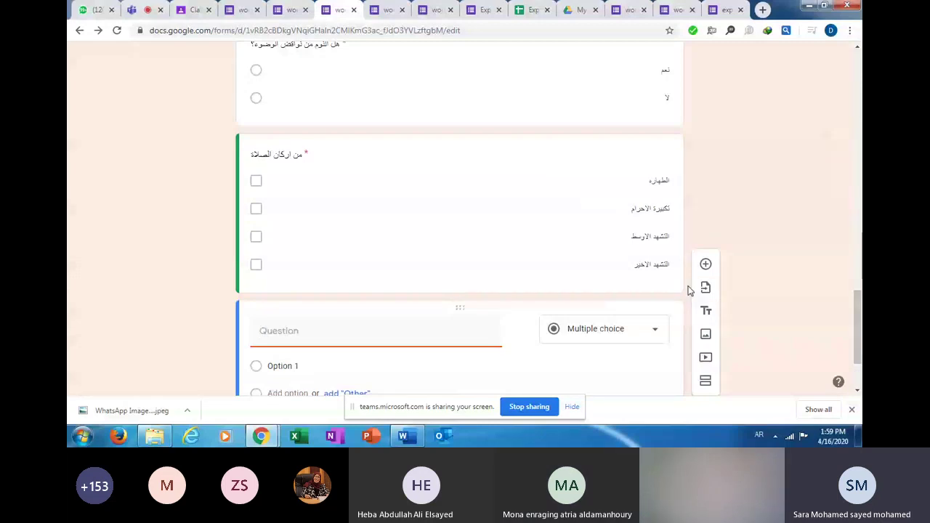
{"action": "left_click", "coordinate": [613, 328]}
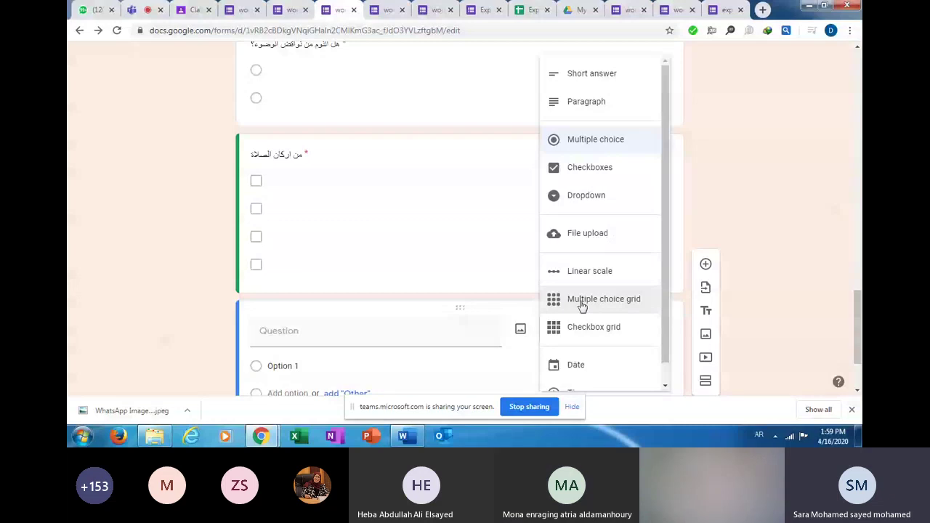
{"action": "left_click", "coordinate": [582, 306]}
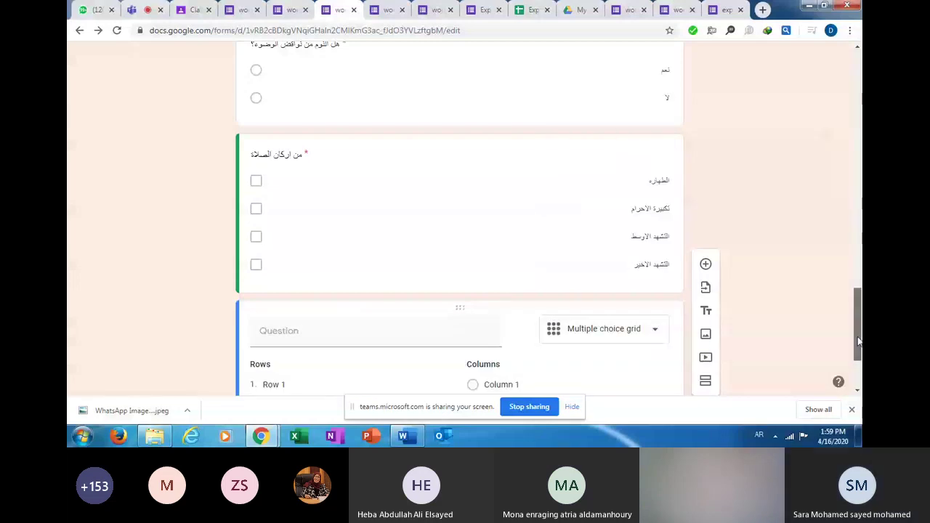
{"action": "scroll", "coordinate": [858, 341], "scroll_direction": "down", "scroll_amount": 2}
{"action": "left_click", "coordinate": [275, 264]}
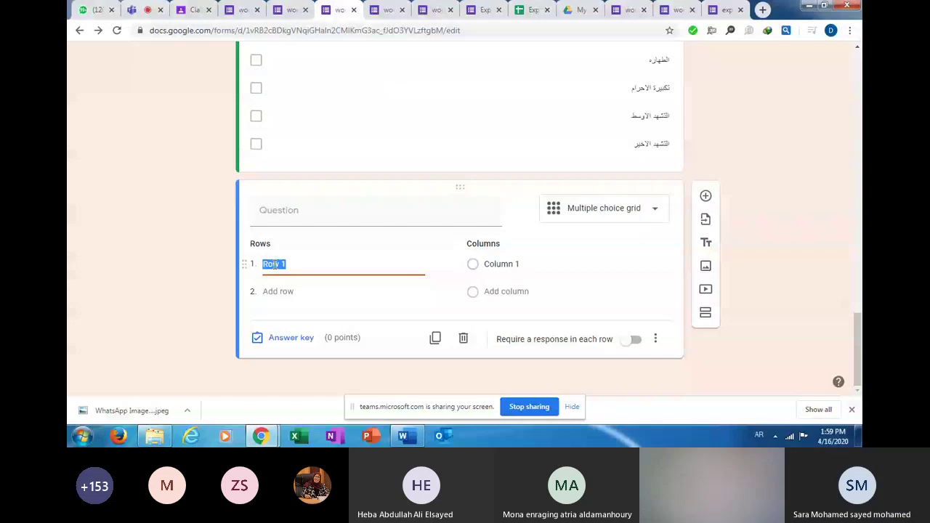
{"action": "left_click", "coordinate": [310, 215]}
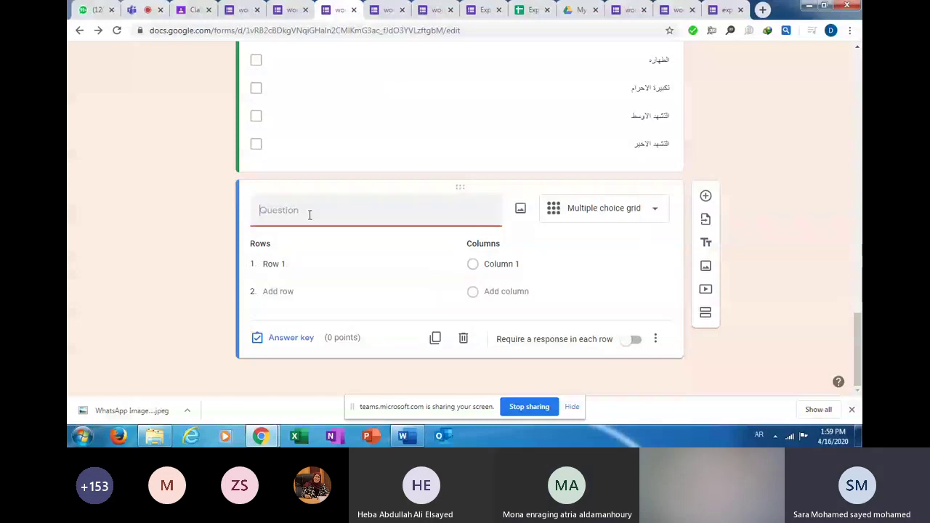
{"action": "type", "text": "وصل"}
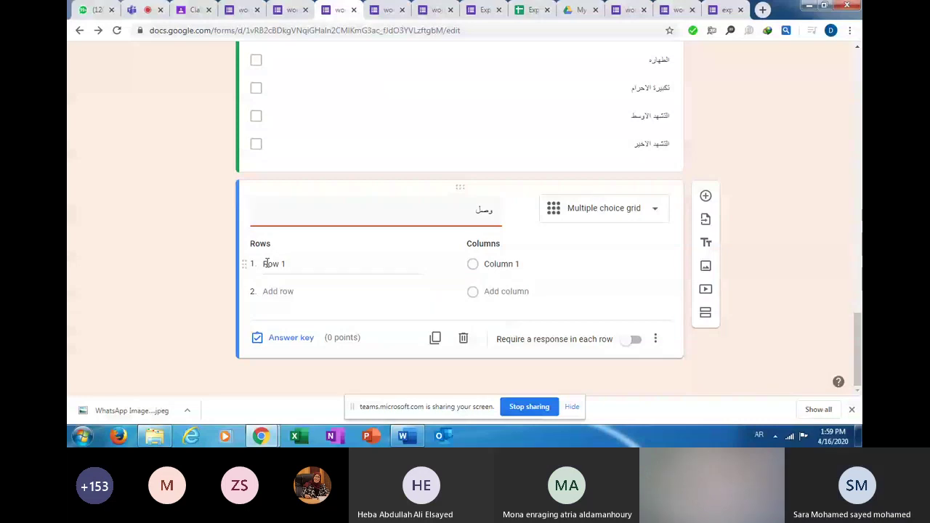
Enter the grid rows احمر, اخضر and اصفر.
{"action": "left_click", "coordinate": [265, 263]}
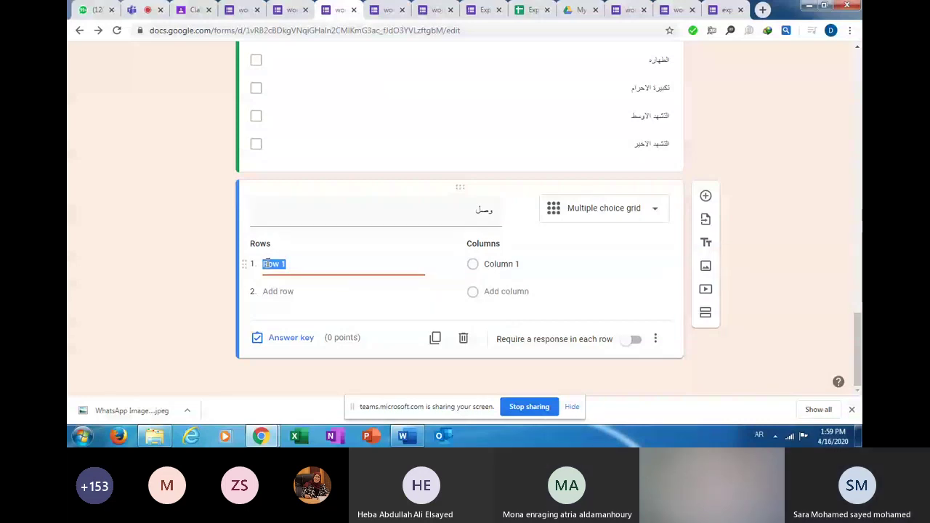
{"action": "type", "text": "احمر"}
{"action": "key", "text": "Return"}
{"action": "type", "text": "اخضر"}
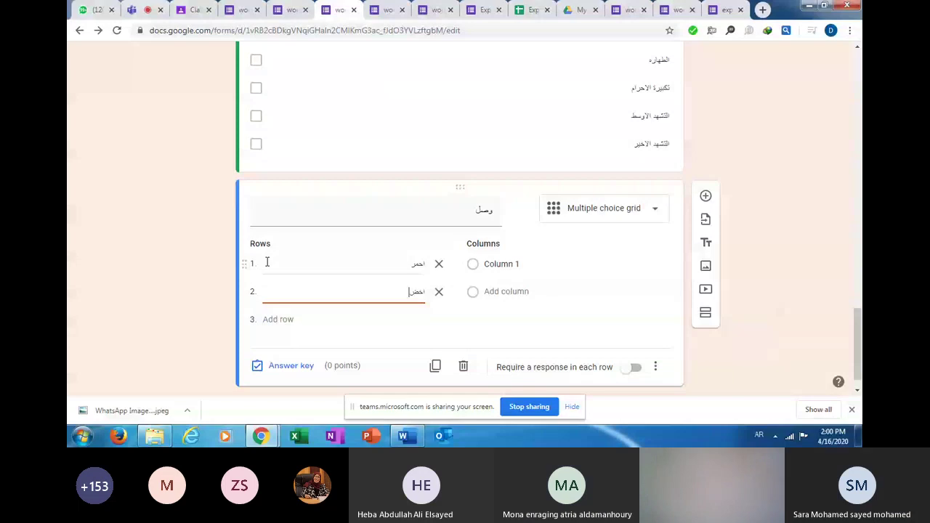
{"action": "key", "text": "Return"}
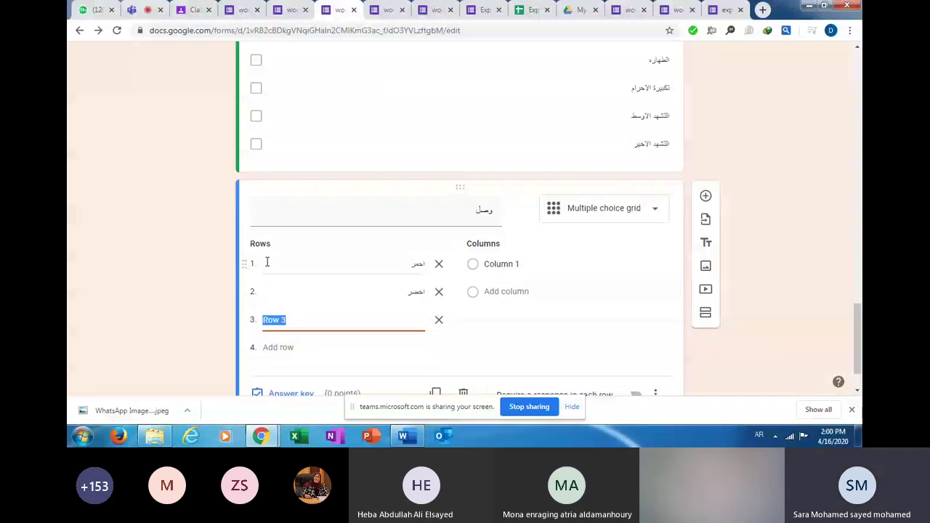
{"action": "type", "text": "اصفر"}
Enter the grid columns قف, انتظر and سر.
{"action": "left_click", "coordinate": [503, 265]}
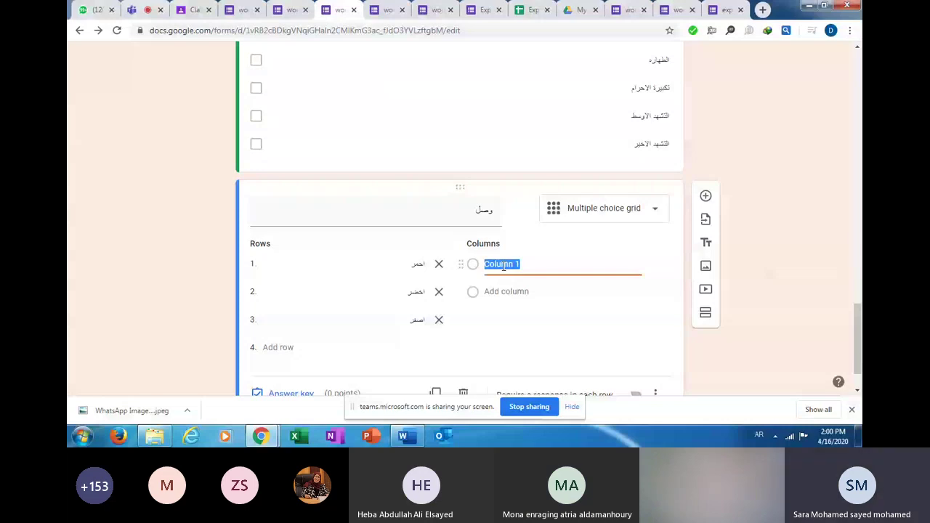
{"action": "type", "text": "قم"}
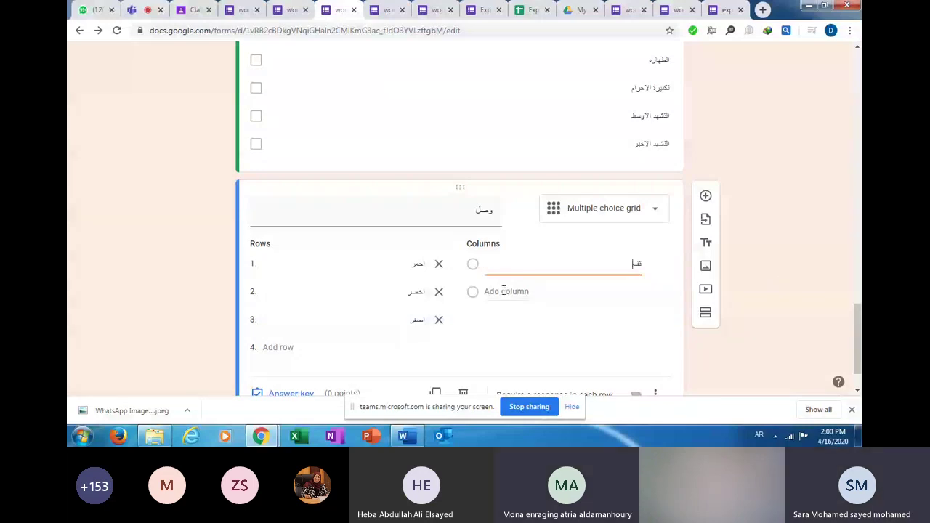
{"action": "left_click", "coordinate": [503, 291]}
{"action": "type", "text": "اث"}
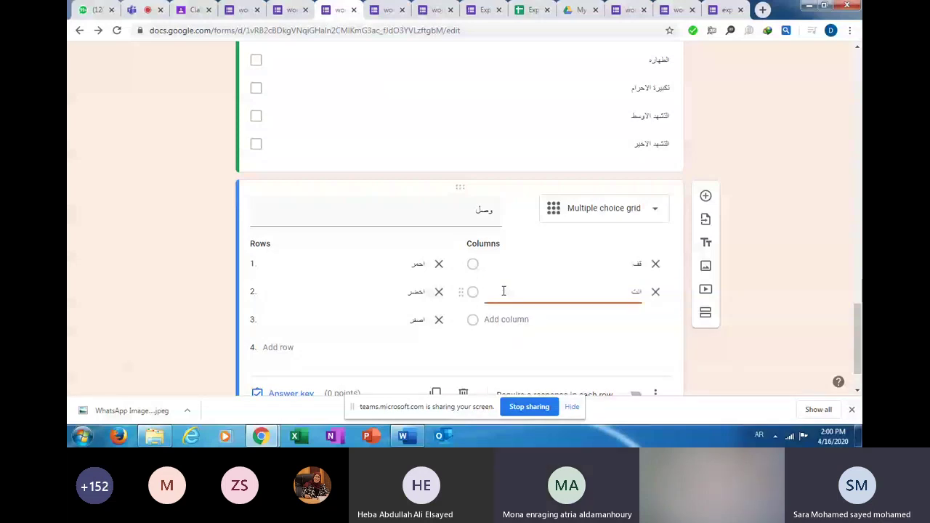
{"action": "type", "text": "ظر"}
{"action": "key", "text": "Return"}
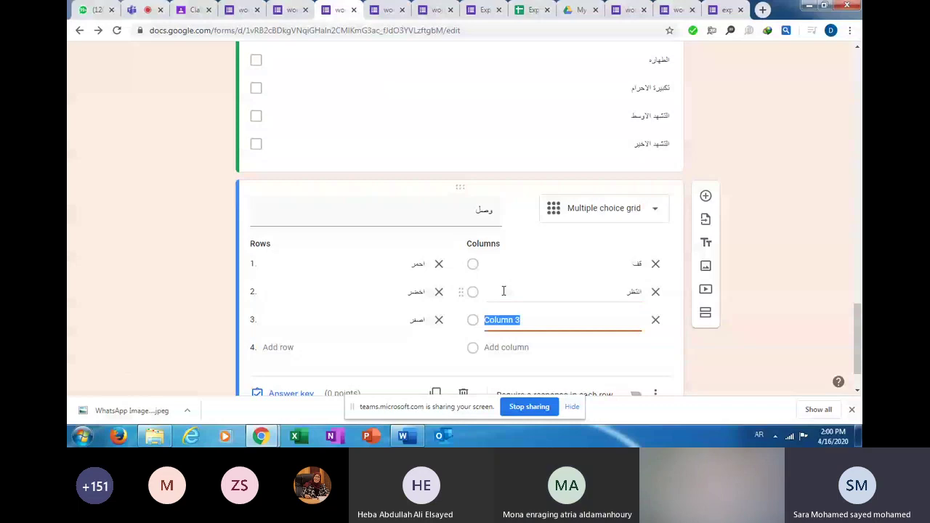
{"action": "type", "text": "سر"}
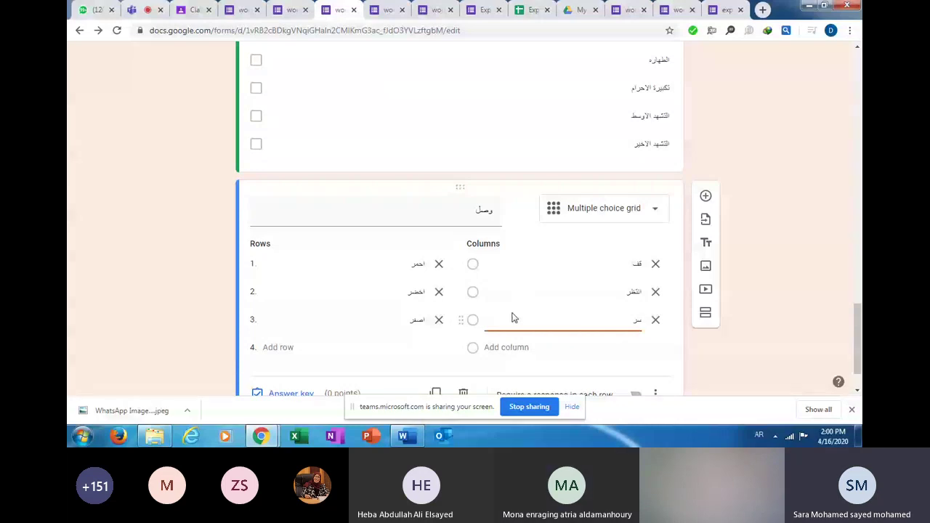
{"action": "scroll", "coordinate": [285, 341], "scroll_direction": "down", "scroll_amount": 2}
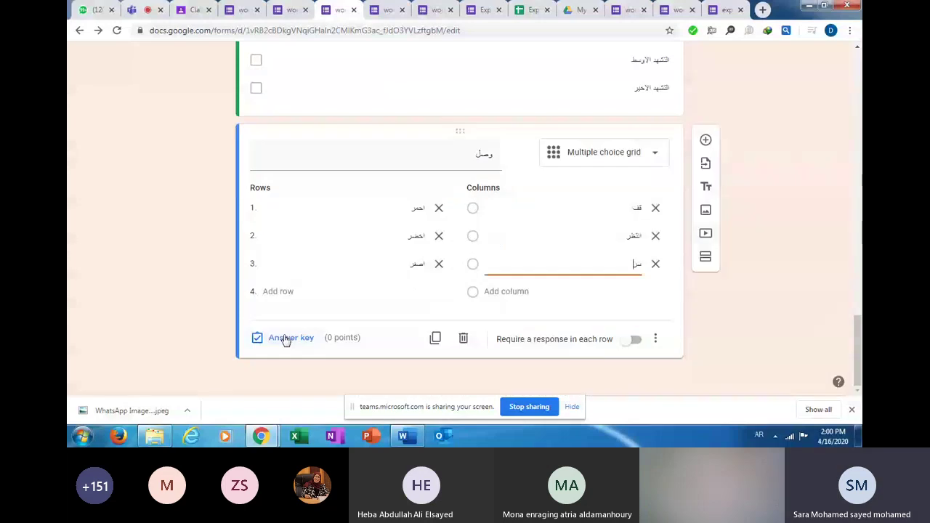
In the answer key, pair احمر with قف, اخضر with سر, and اصفر with انتظر.
{"action": "left_click", "coordinate": [289, 338]}
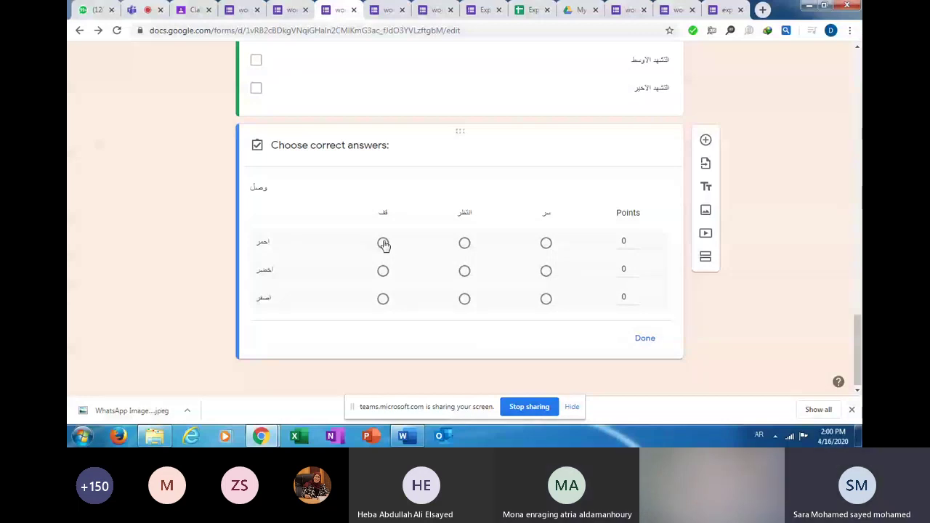
{"action": "left_click", "coordinate": [383, 243]}
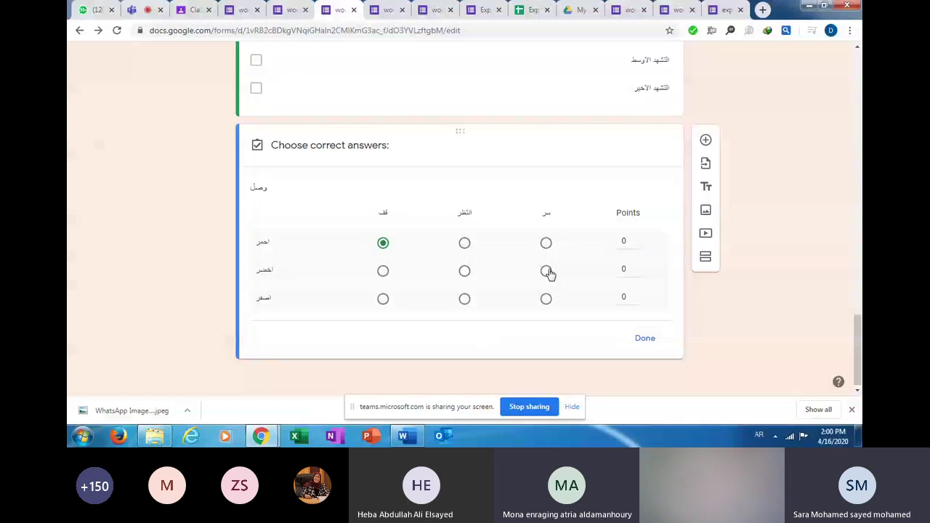
{"action": "left_click", "coordinate": [547, 271]}
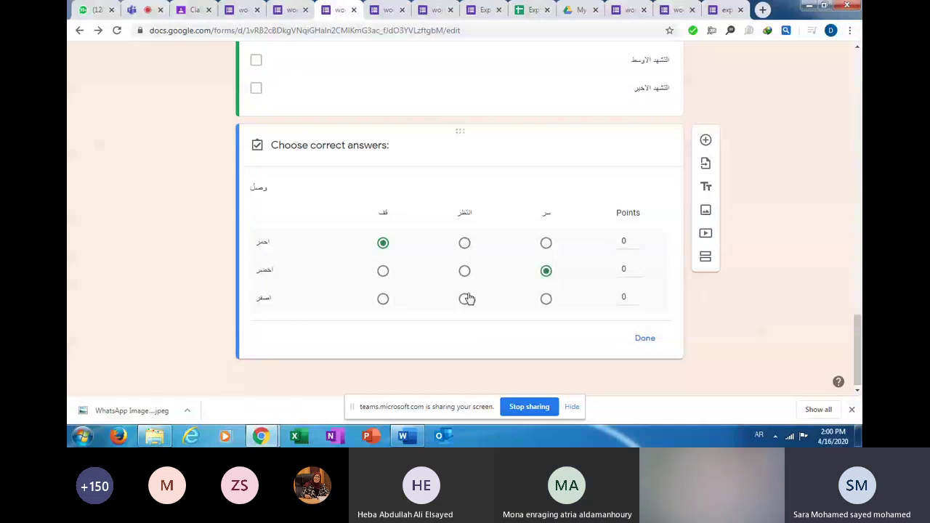
{"action": "left_click", "coordinate": [465, 299]}
Give each of the three rows 1 point and close the answer key.
{"action": "left_click", "coordinate": [637, 240]}
{"action": "left_click", "coordinate": [637, 267]}
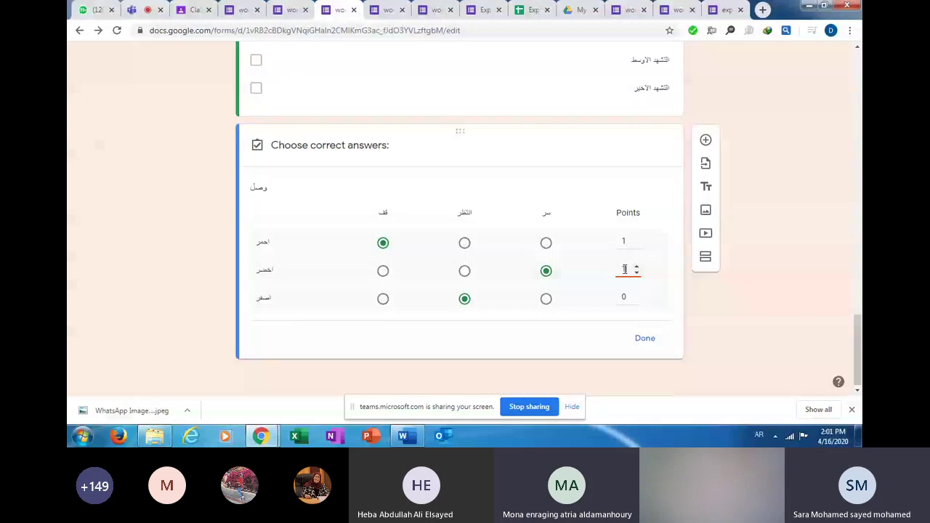
{"action": "left_click", "coordinate": [623, 298]}
{"action": "type", "text": "1"}
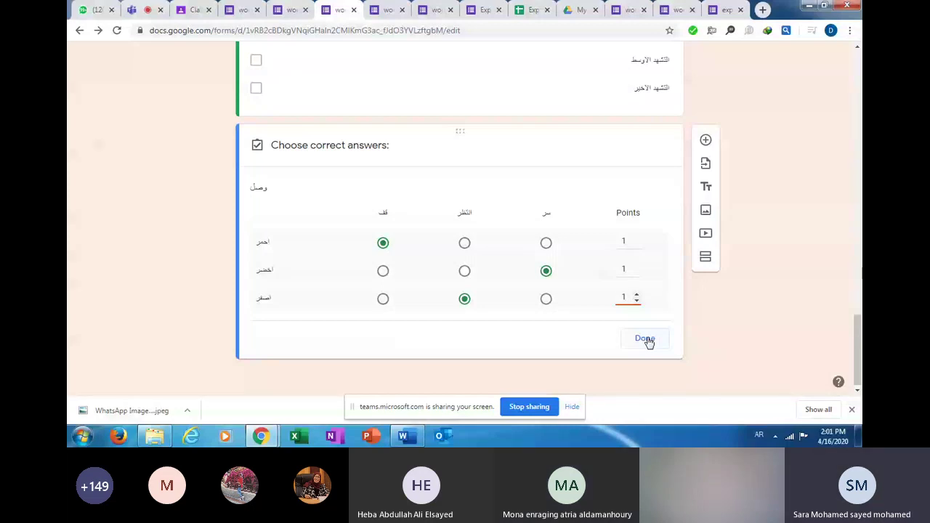
{"action": "left_click", "coordinate": [644, 339]}
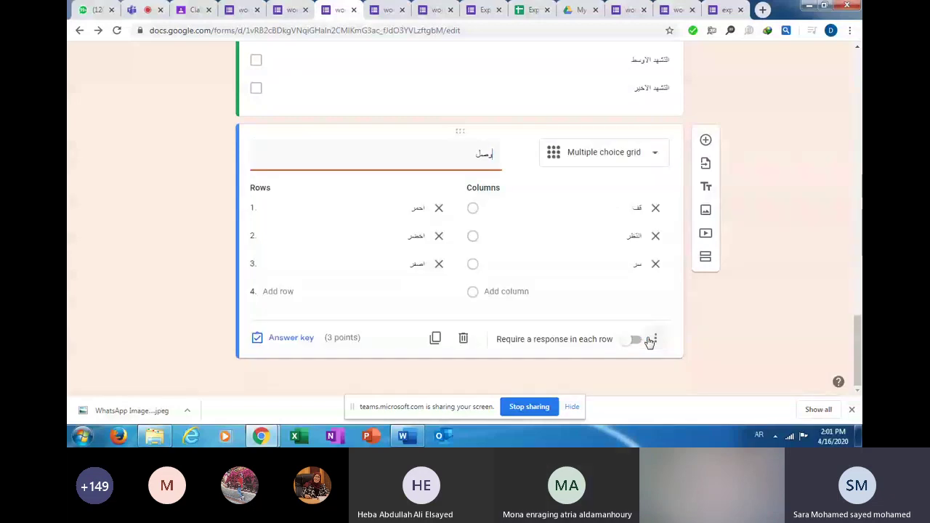
Add a question below the وصل grid, trying Short answer and Checkbox grid before choosing Paragraph.
{"action": "left_click", "coordinate": [703, 140]}
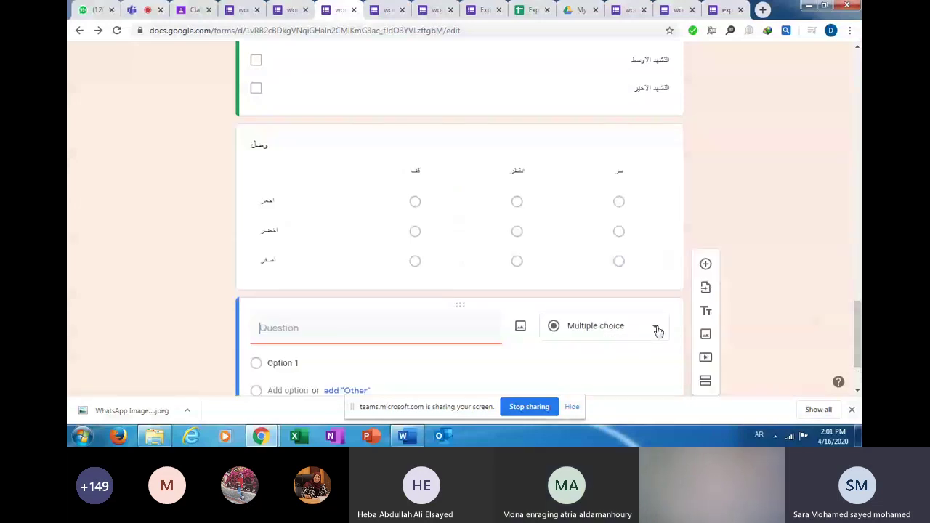
{"action": "left_click", "coordinate": [657, 331]}
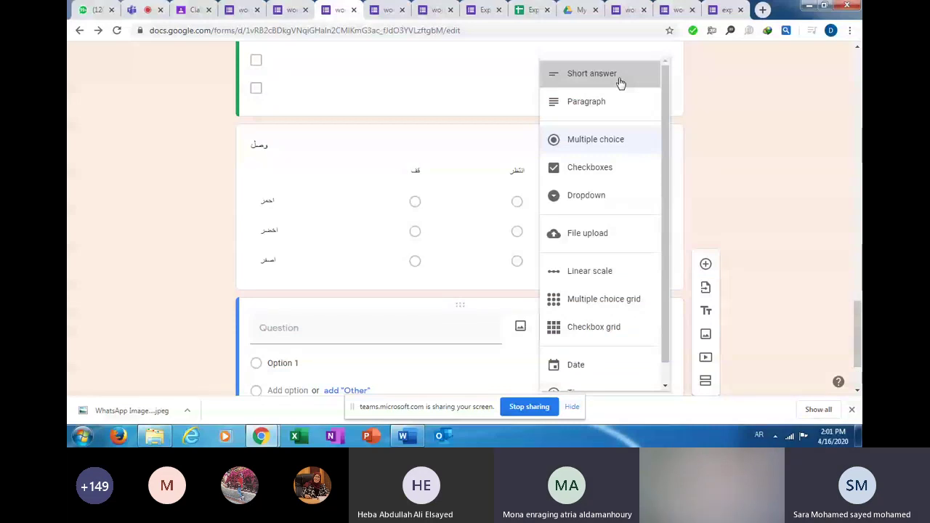
{"action": "left_click", "coordinate": [619, 82]}
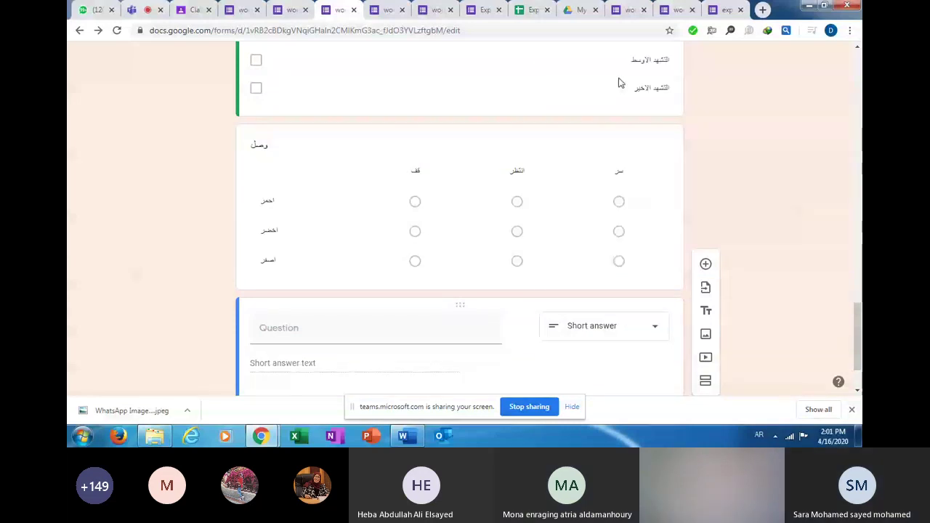
{"action": "left_click", "coordinate": [656, 328]}
{"action": "left_click", "coordinate": [659, 337]}
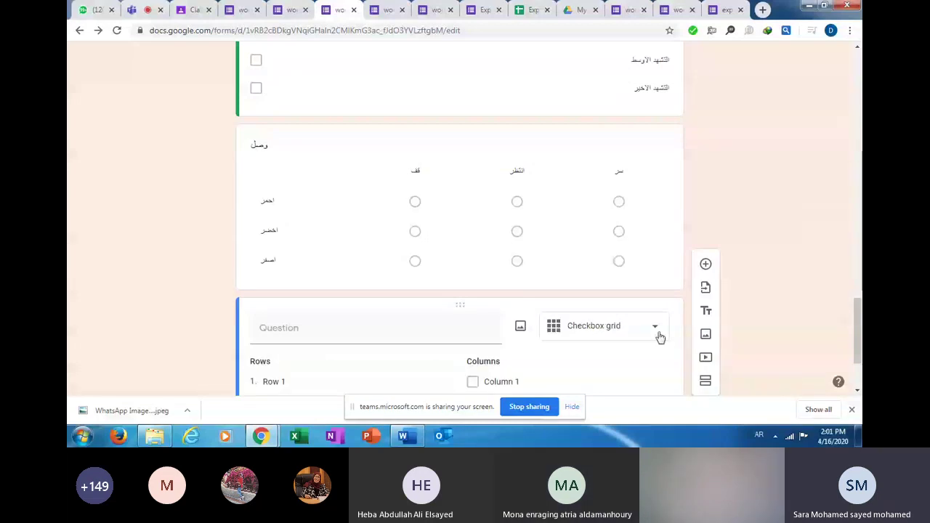
{"action": "left_click", "coordinate": [659, 336]}
{"action": "left_click", "coordinate": [629, 115]}
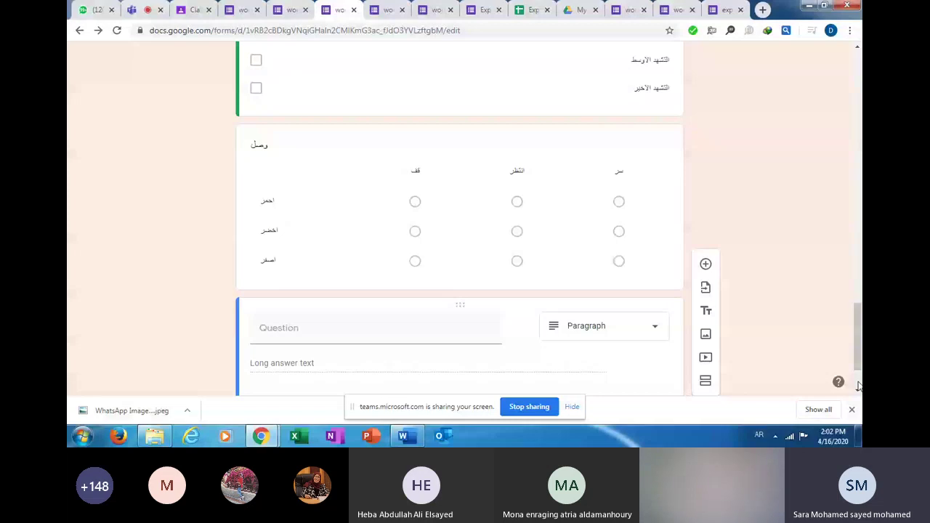
{"action": "left_click_drag", "start_coordinate": [858, 316], "coordinate": [857, 209]}
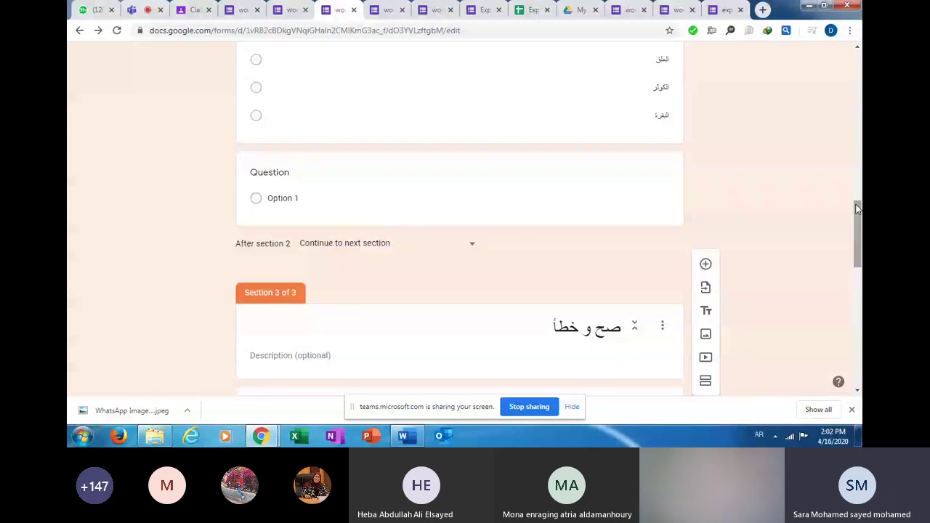
Replace the Section 2 title 'اختيار من متعدد (مطاوب 4 من 5)' with 'جميع الاسئله اجباريه'.
{"action": "scroll", "coordinate": [616, 311], "scroll_direction": "up", "scroll_amount": 5}
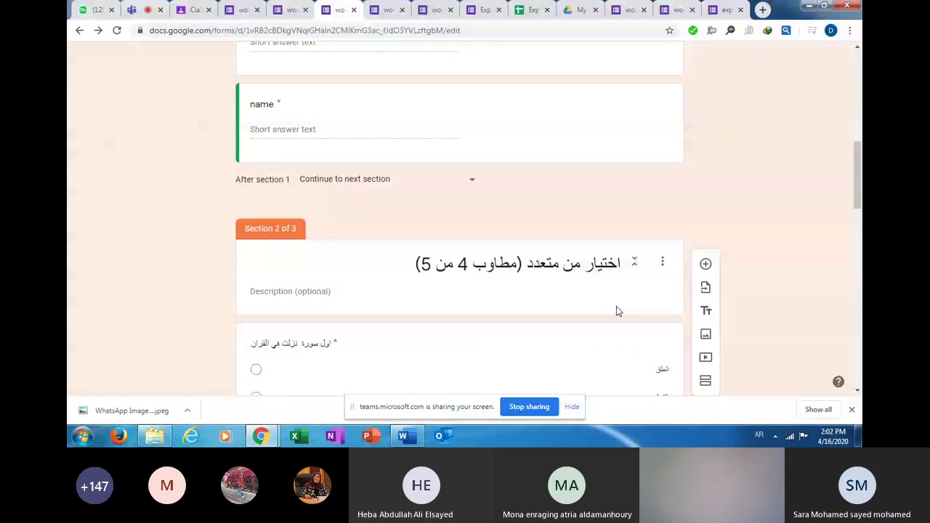
{"action": "triple_click", "coordinate": [545, 267]}
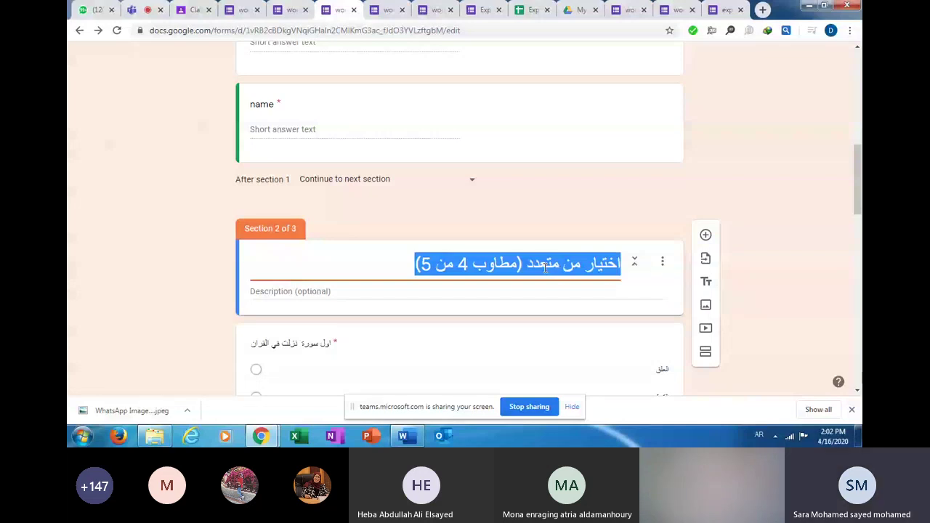
{"action": "type", "text": "جميع الاسئ"}
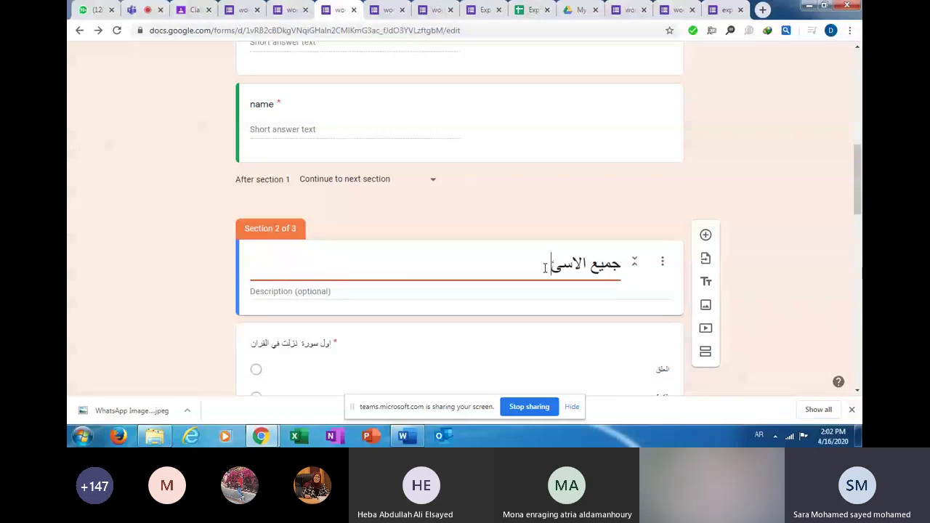
{"action": "type", "text": "له اجباريه"}
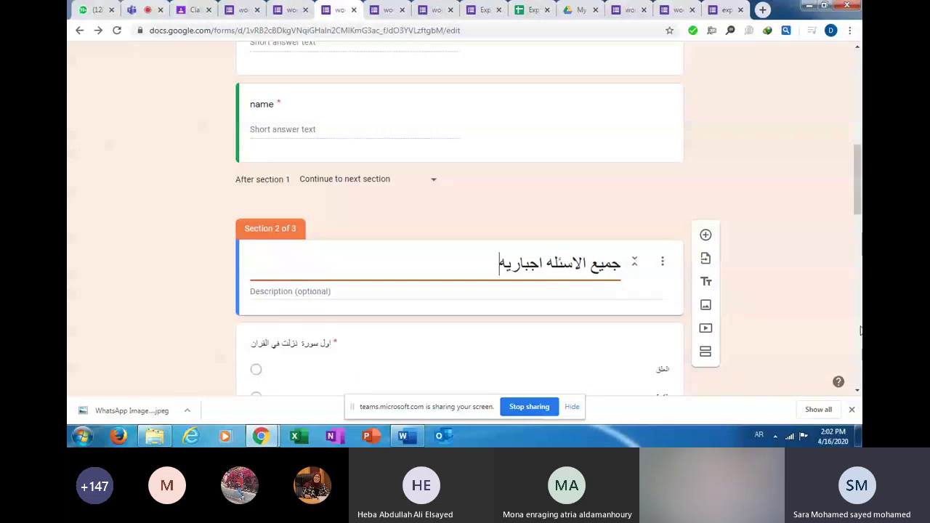
{"action": "left_click", "coordinate": [859, 320]}
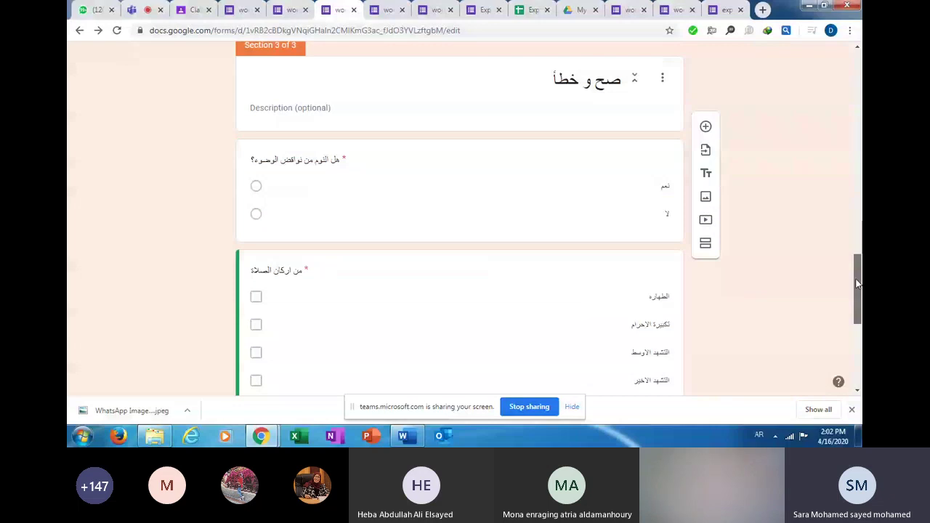
Append '(سؤالين فقط)' to the Section 3 title so it reads 'صح و خطأ (سؤالين فقط)'.
{"action": "scroll", "coordinate": [857, 283], "scroll_direction": "up", "scroll_amount": 5}
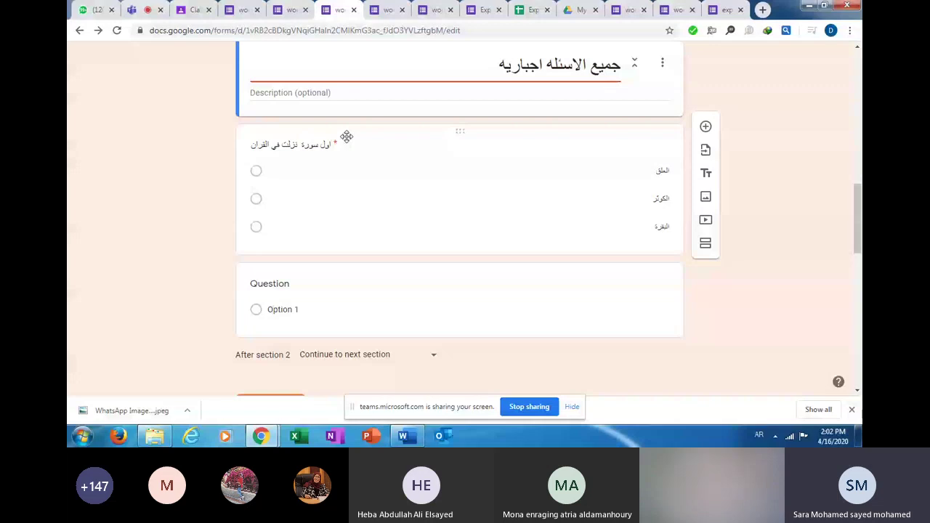
{"action": "scroll", "coordinate": [528, 80], "scroll_direction": "down", "scroll_amount": 5}
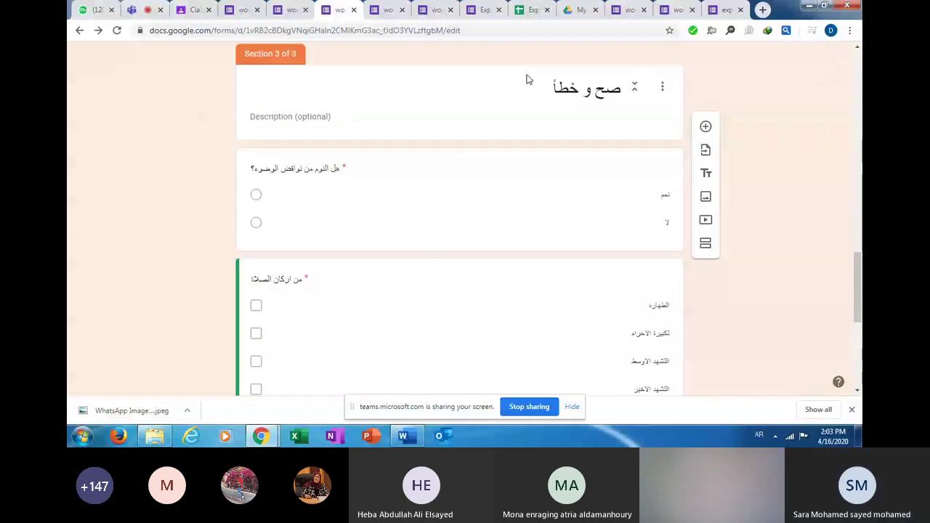
{"action": "triple_click", "coordinate": [547, 88]}
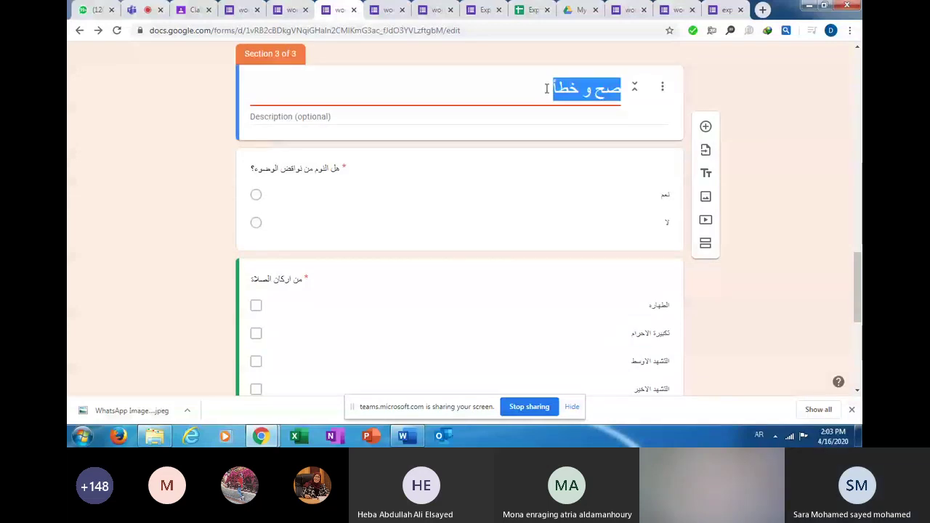
{"action": "left_click", "coordinate": [546, 88]}
{"action": "type", "text": "اس"}
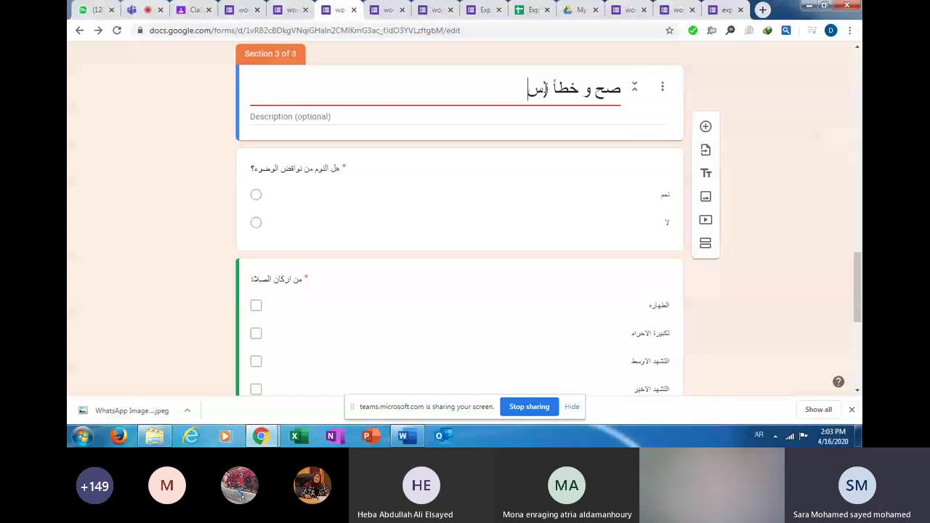
{"action": "type", "text": "ؤالين فق"}
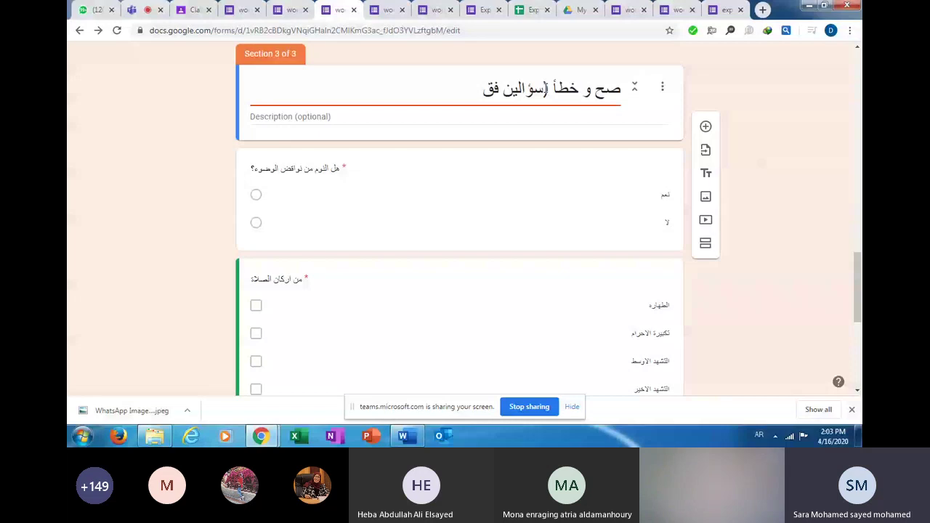
{"action": "type", "text": "ط)"}
{"action": "scroll", "coordinate": [860, 312], "scroll_direction": "down", "scroll_amount": 1}
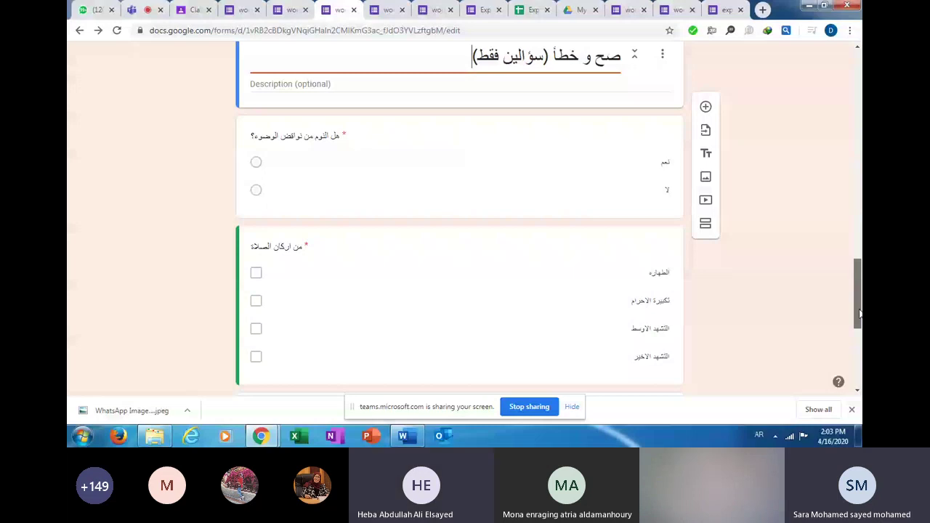
{"action": "left_click", "coordinate": [618, 301]}
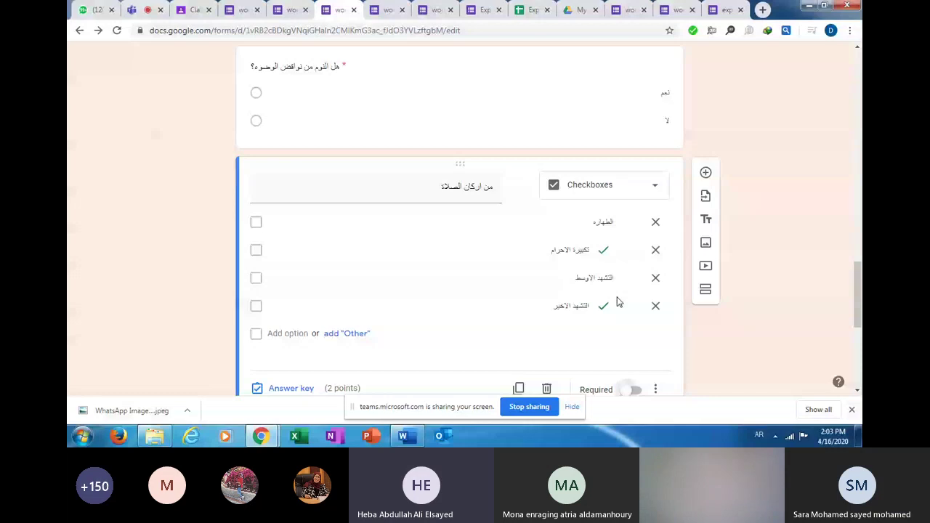
{"action": "left_click", "coordinate": [465, 102]}
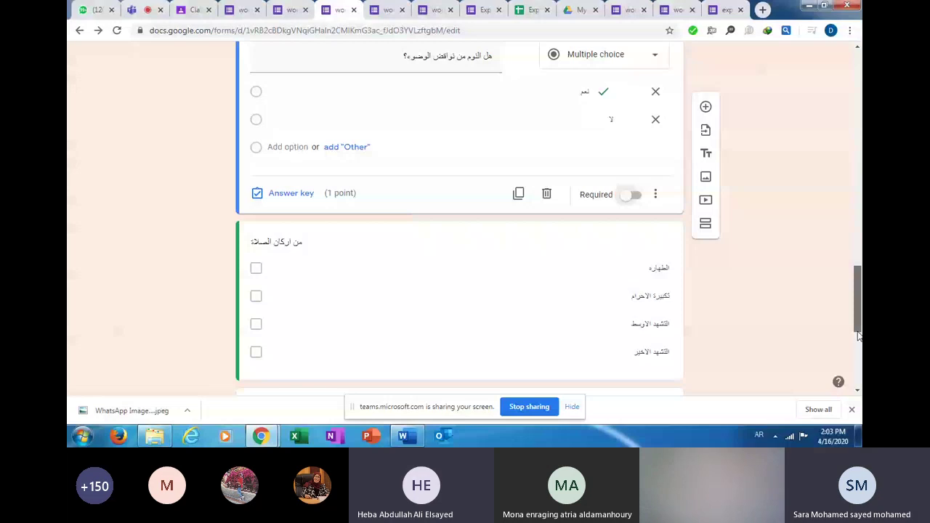
{"action": "left_click_drag", "start_coordinate": [859, 336], "coordinate": [859, 211]}
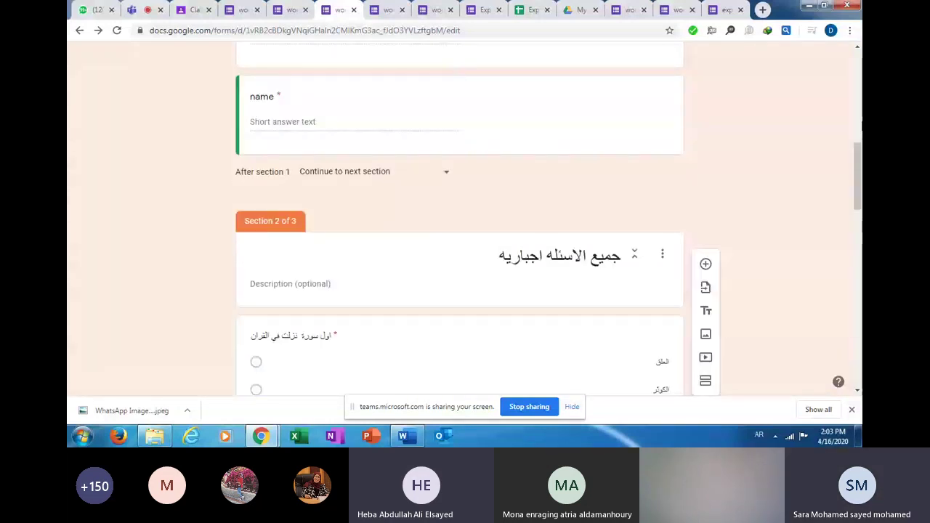
{"action": "left_click_drag", "start_coordinate": [857, 178], "coordinate": [860, 67]}
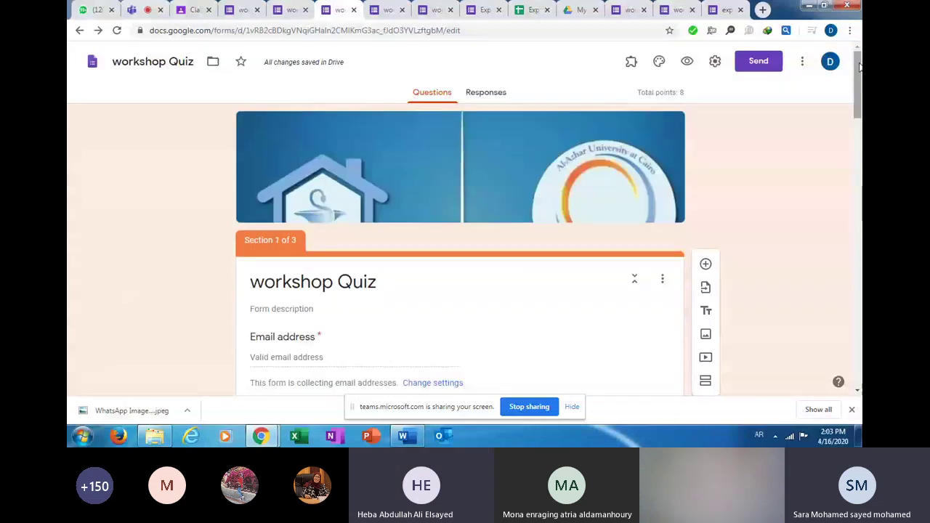
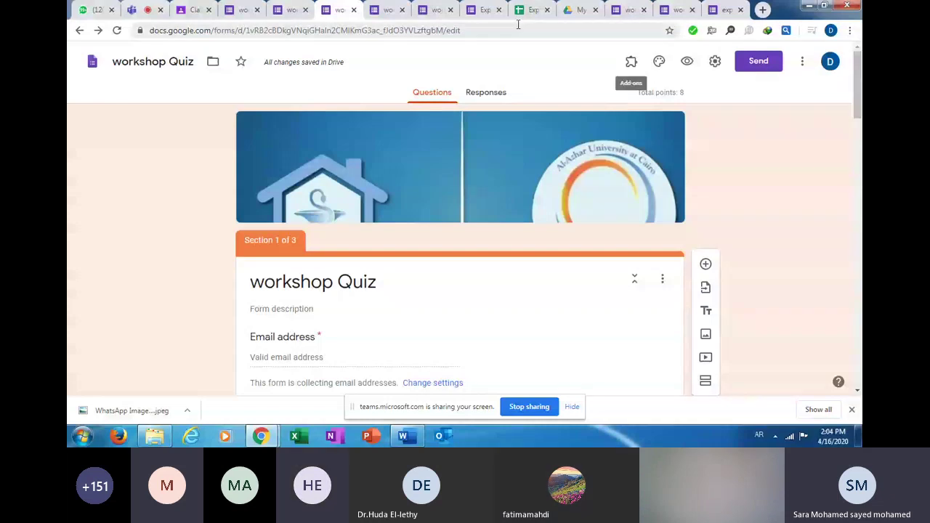
Switch from the workshop Quiz form back to the Microsoft Teams meeting tab.
{"action": "key", "text": "ctrl+2"}
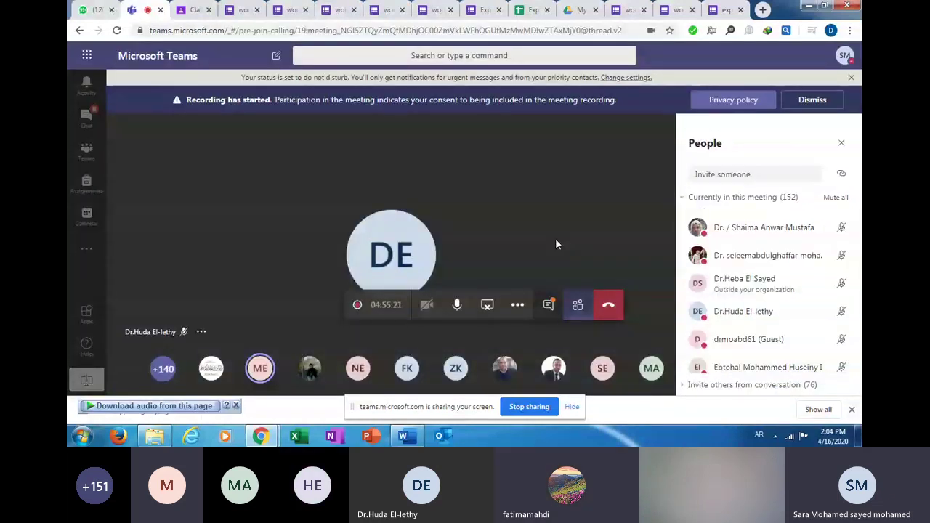